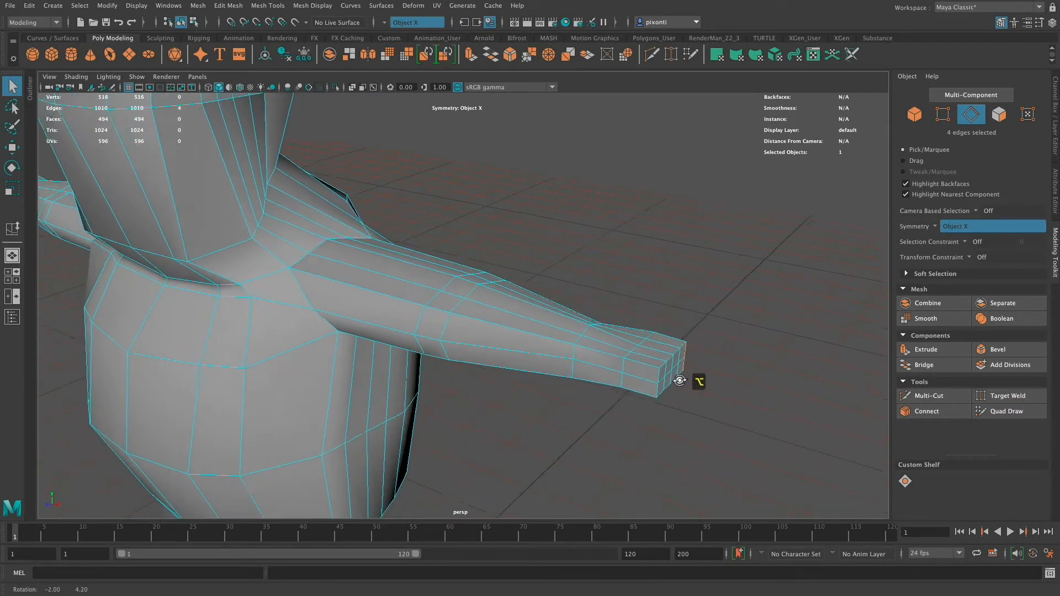
Examine the arm and the full character mesh, clearing the edge selection at the hand ends
middle_click_drag(592, 374, 698, 402, "alt")
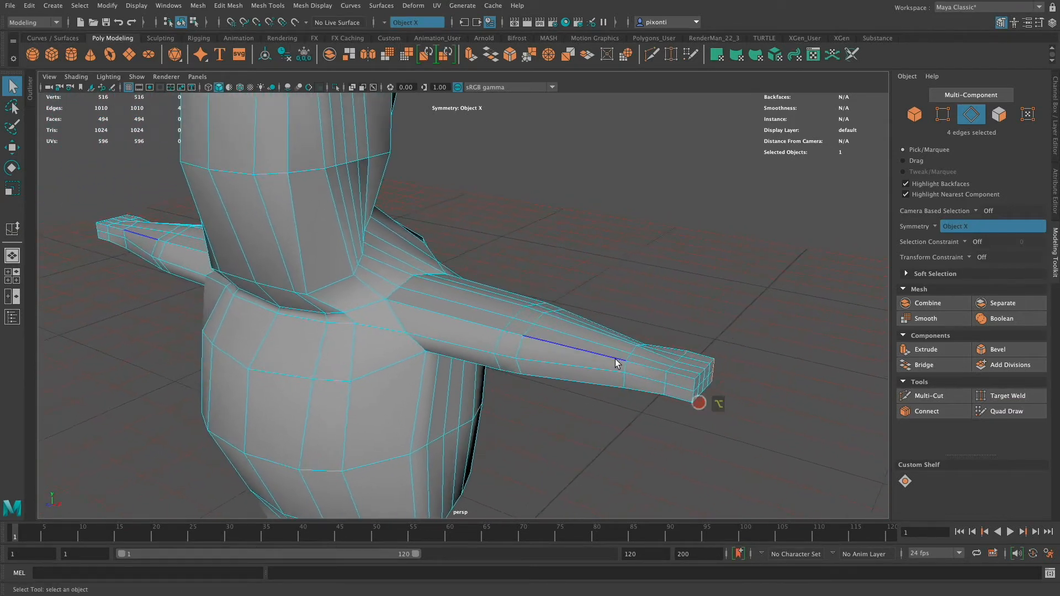
left_click(14, 150)
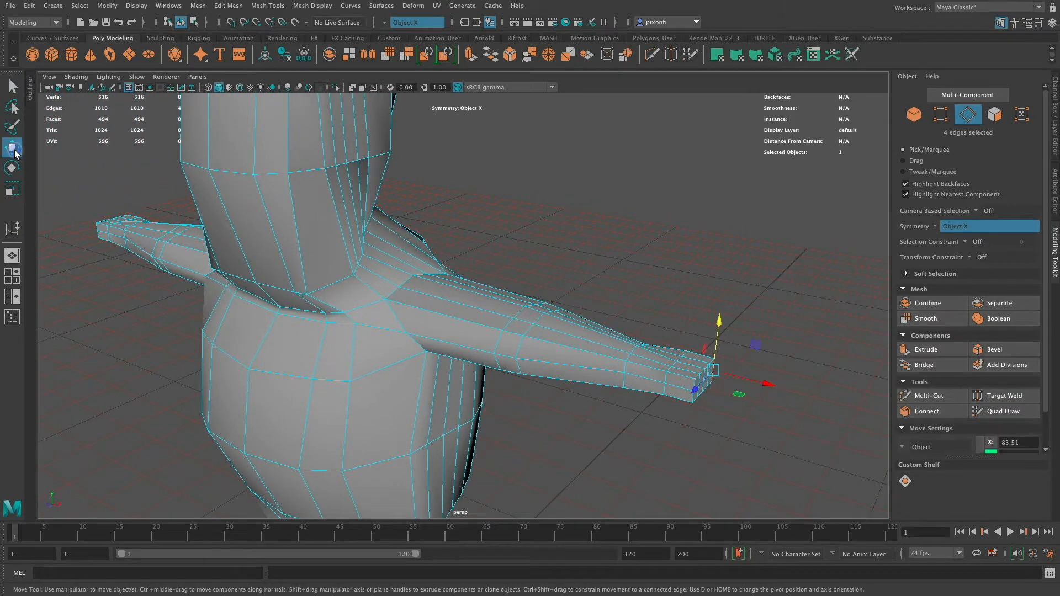
scroll(728, 385, "up", 2)
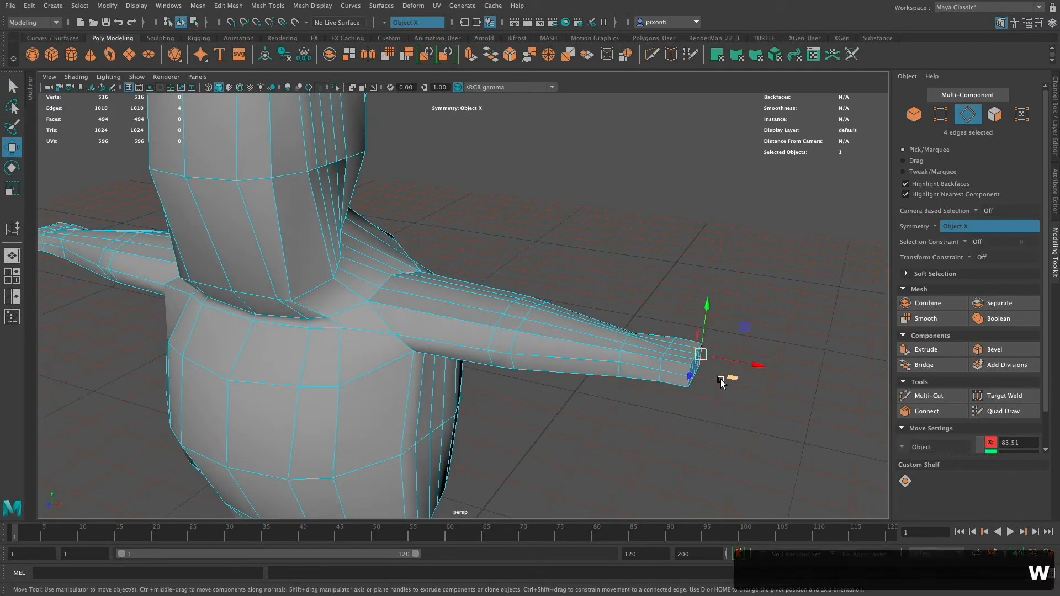
left_click_drag(723, 378, 740, 392, "alt")
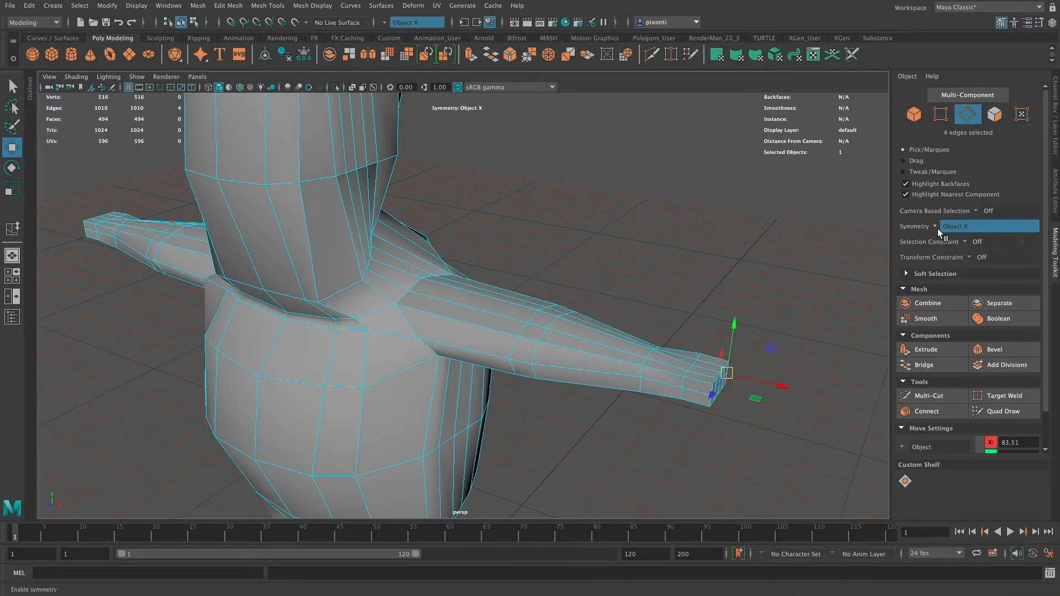
left_click_drag(585, 389, 593, 342, "alt")
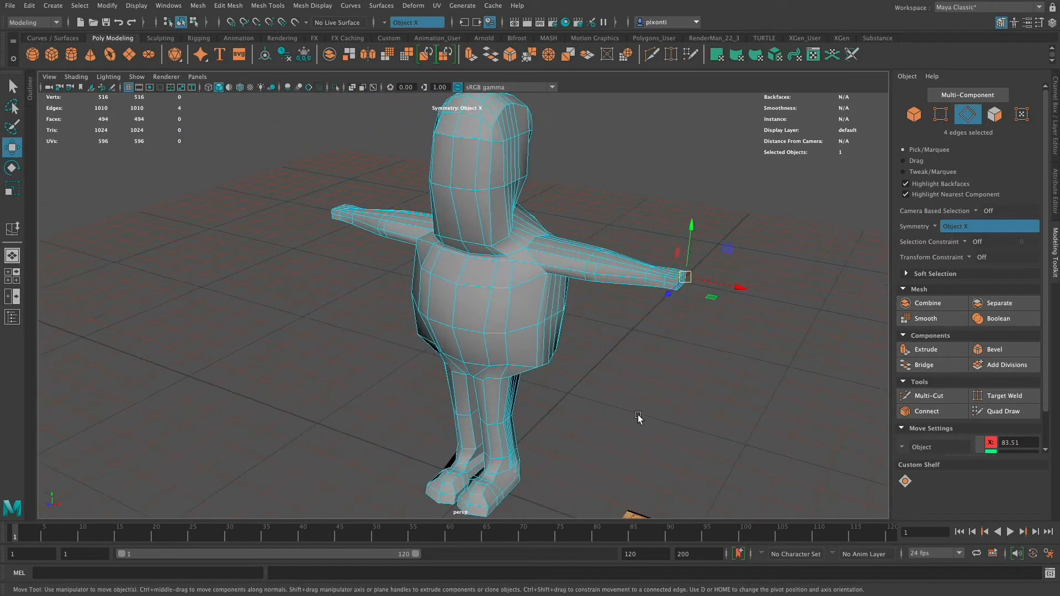
left_click_drag(638, 418, 679, 428, "alt")
left_click(339, 445)
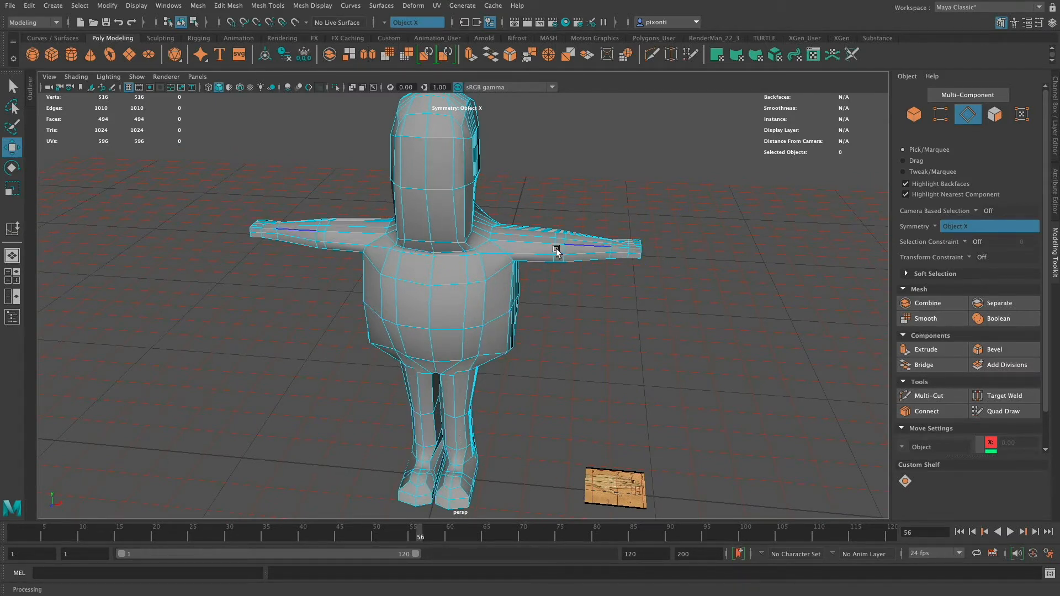
left_click(485, 303)
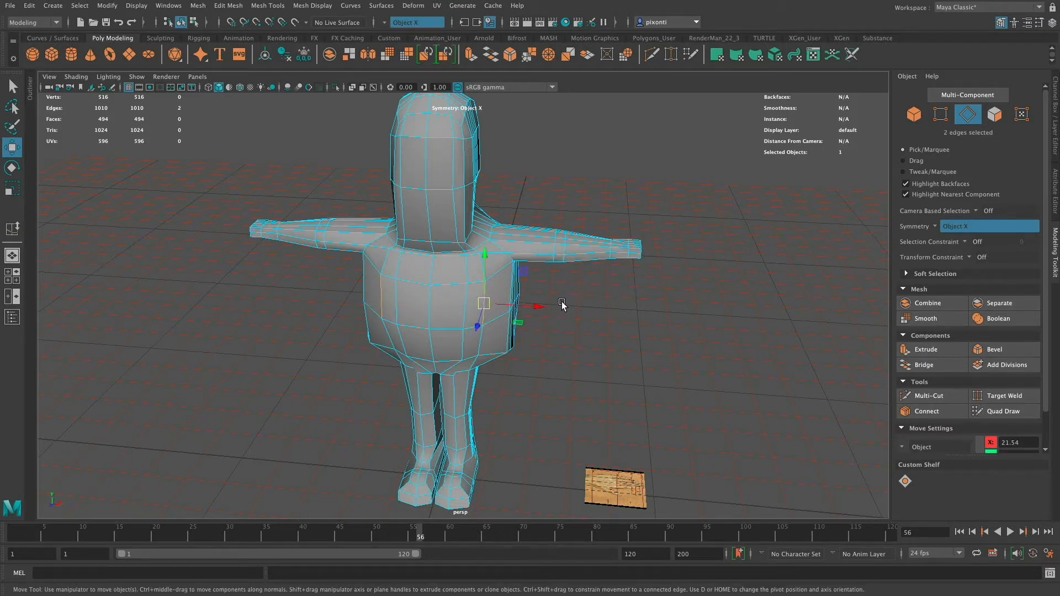
Examine the edge loops running along the forearm, wrist and hand block from close range
middle_click_drag(562, 304, 535, 357, "alt")
right_click_drag(544, 367, 757, 381, "alt")
middle_click_drag(610, 390, 548, 402, "alt")
right_click_drag(635, 395, 787, 391, "alt")
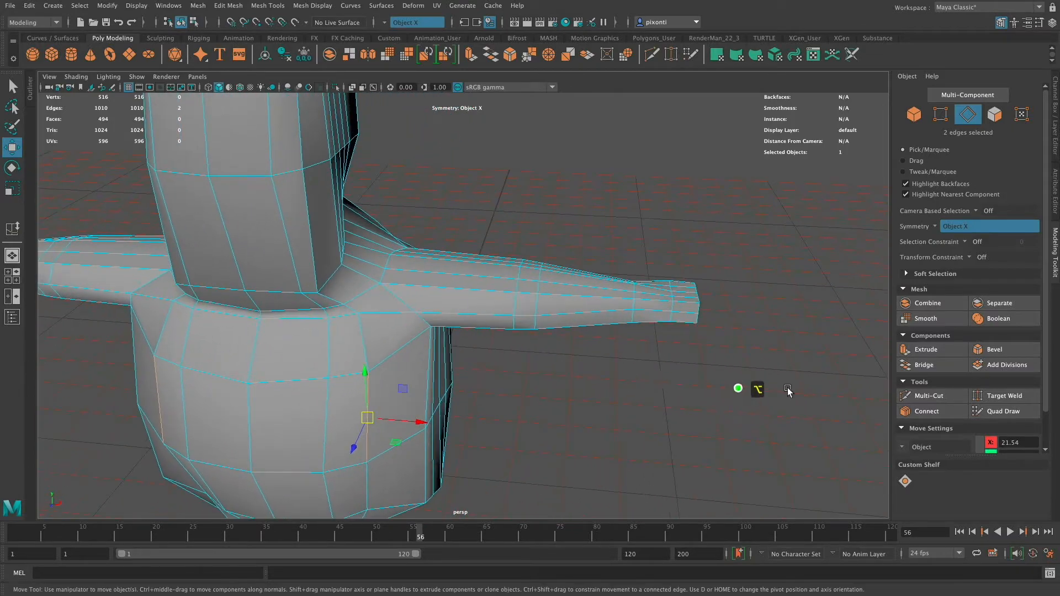
middle_click_drag(602, 391, 580, 395, "alt")
right_click_drag(590, 396, 809, 392, "alt")
middle_click_drag(690, 394, 624, 401, "alt")
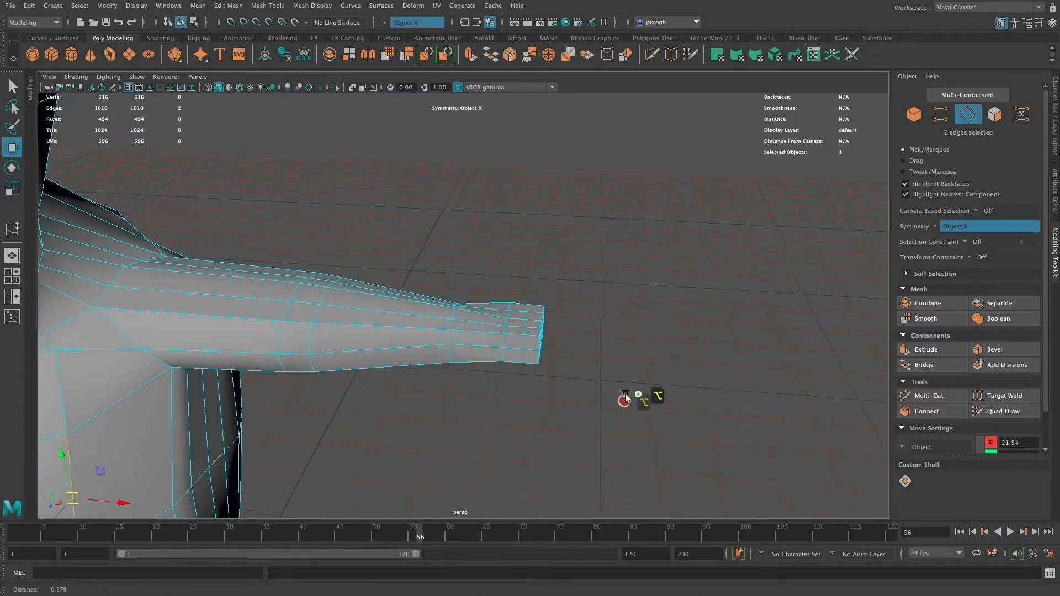
right_click_drag(637, 394, 752, 397, "alt")
middle_click_drag(670, 392, 730, 390, "alt")
left_click_drag(721, 388, 697, 383, "alt")
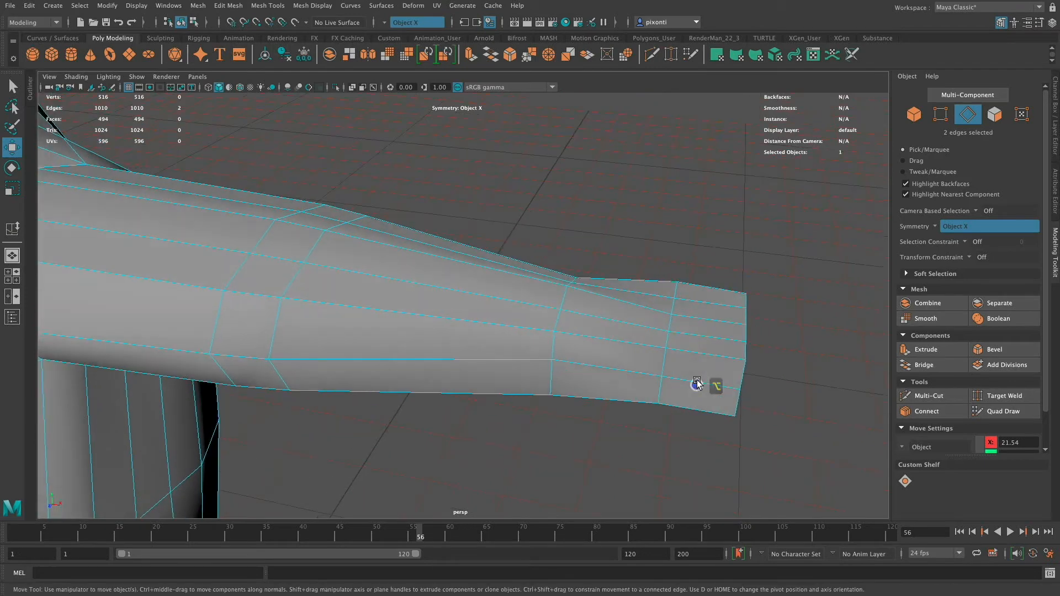
right_click_drag(726, 347, 603, 366, "alt")
left_click_drag(603, 367, 783, 383, "alt")
right_click_drag(714, 383, 701, 375, "alt")
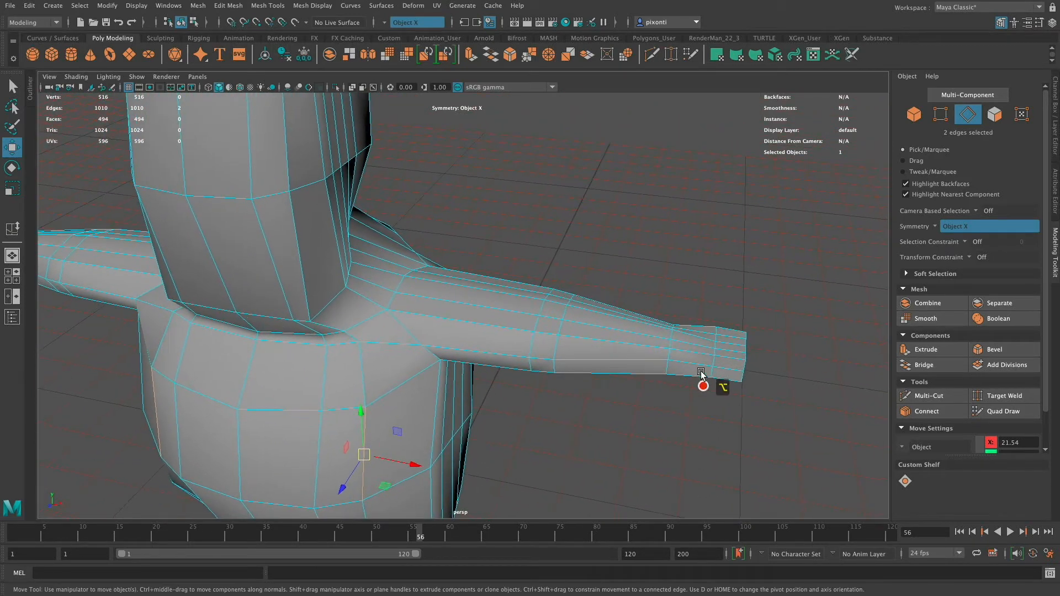
left_click_drag(757, 363, 798, 363, "alt")
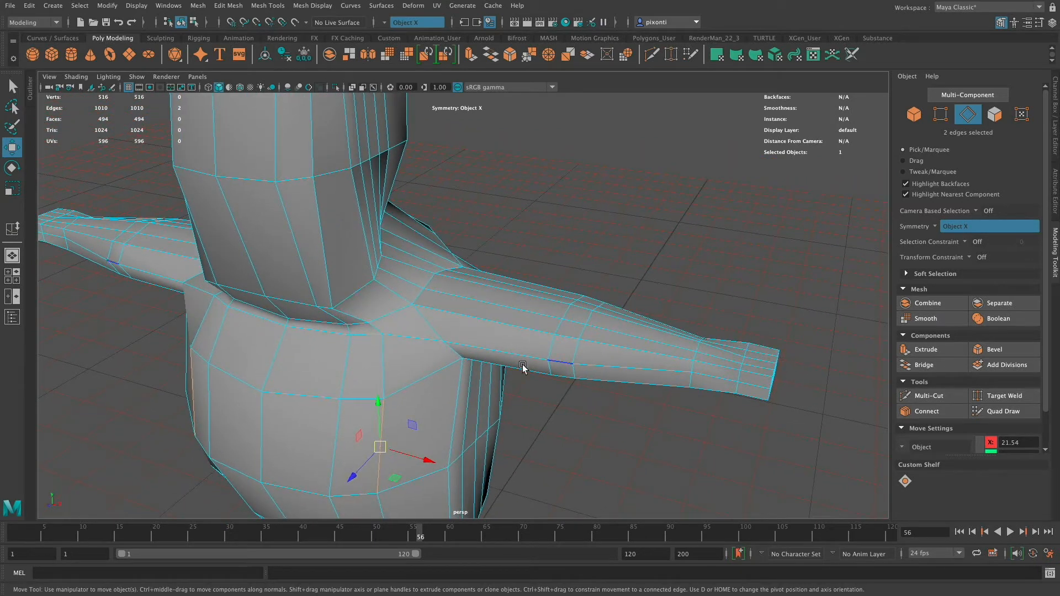
Return to the Select tool and examine the squared-off end of the hand and its subdivisions
key("q")
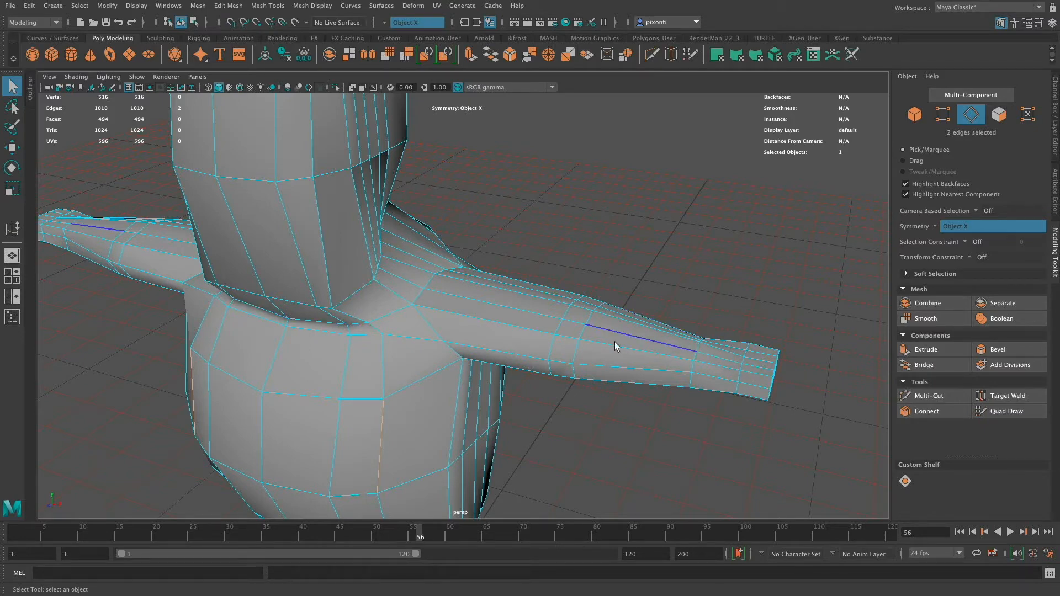
middle_click_drag(769, 369, 798, 378, "alt")
left_click_drag(771, 392, 645, 362, "alt")
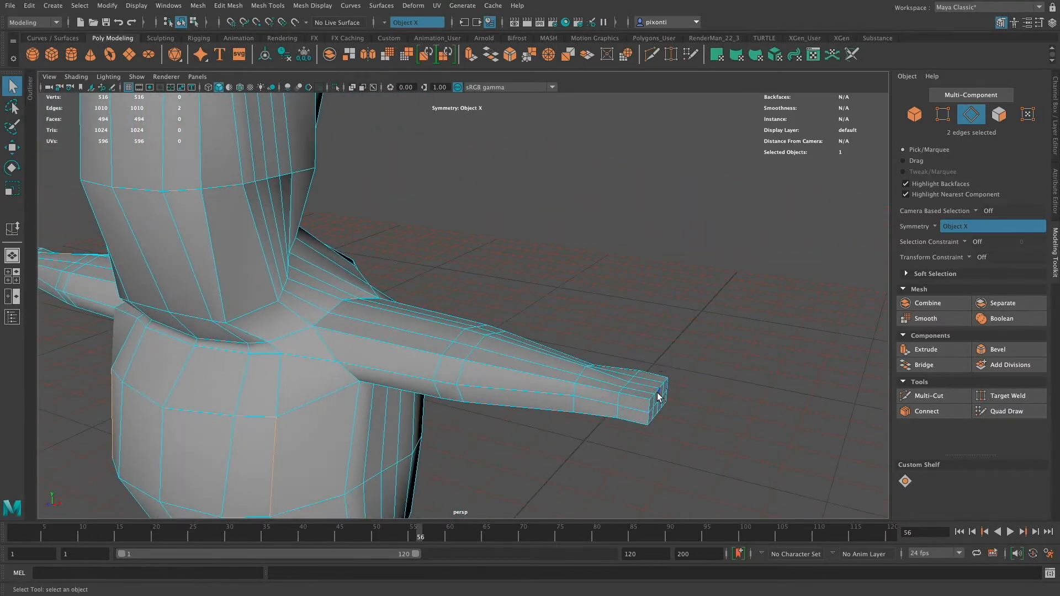
left_click_drag(669, 408, 641, 370, "alt")
right_click_drag(641, 369, 802, 416, "alt")
left_click_drag(727, 388, 624, 348, "alt")
right_click_drag(625, 348, 762, 404, "alt")
mouse_move(762, 405)
left_mouse_down("alt")
mouse_move(761, 389)
mouse_move(747, 400)
left_mouse_up("alt")
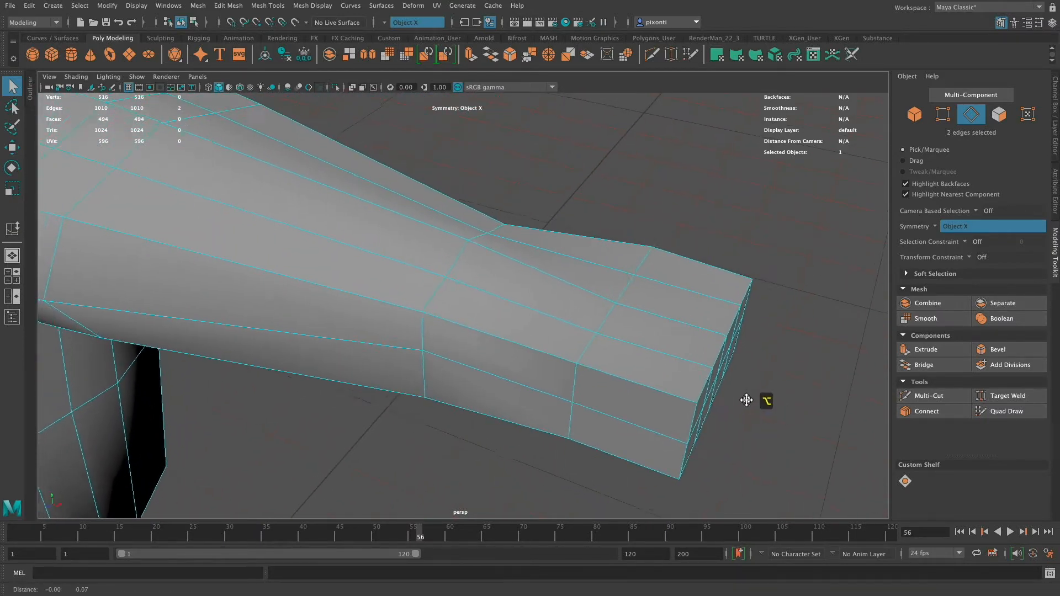
right_click_drag(747, 400, 748, 395, "alt")
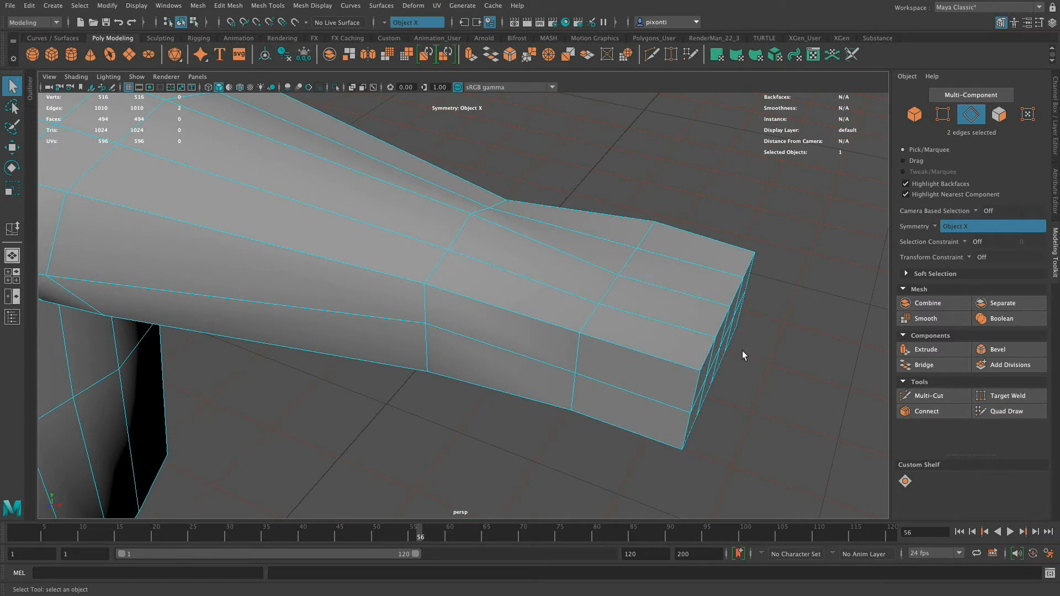
left_click_drag(742, 350, 691, 352, "alt")
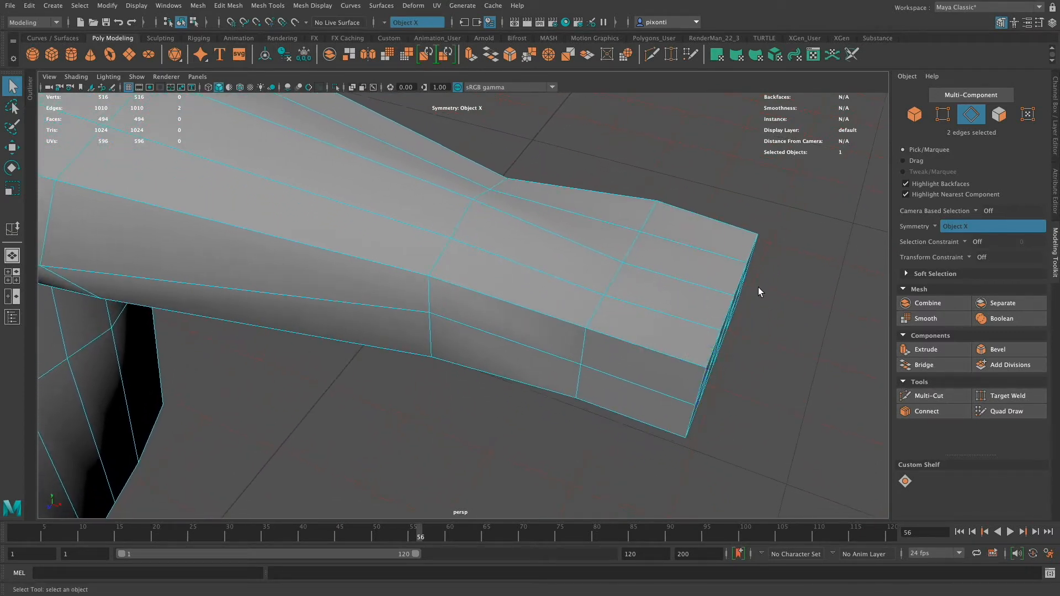
middle_click_drag(704, 343, 731, 326, "alt")
right_click_drag(731, 327, 642, 311, "alt")
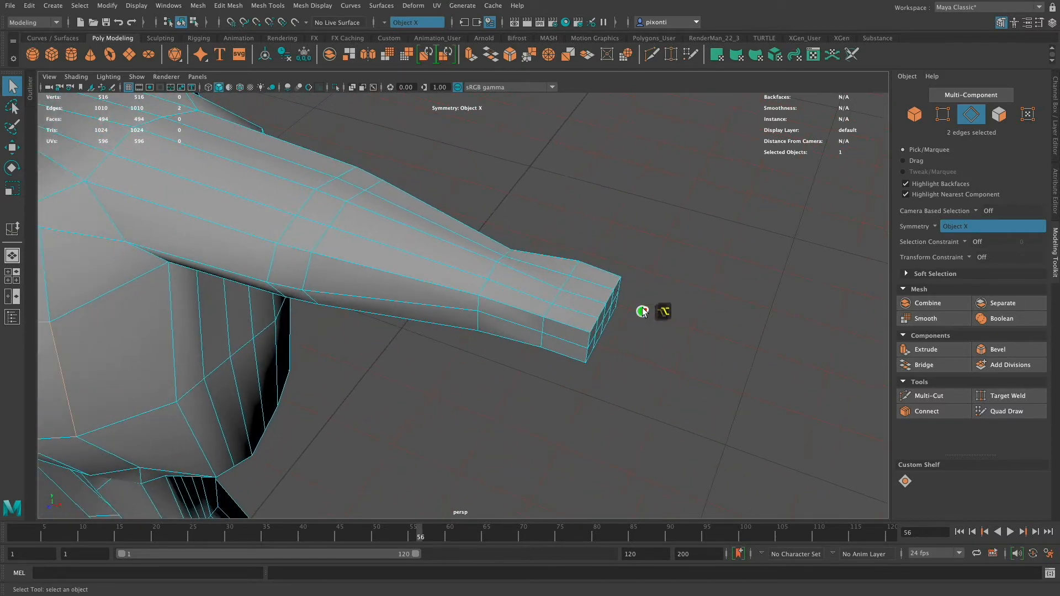
middle_click_drag(642, 311, 663, 321, "alt")
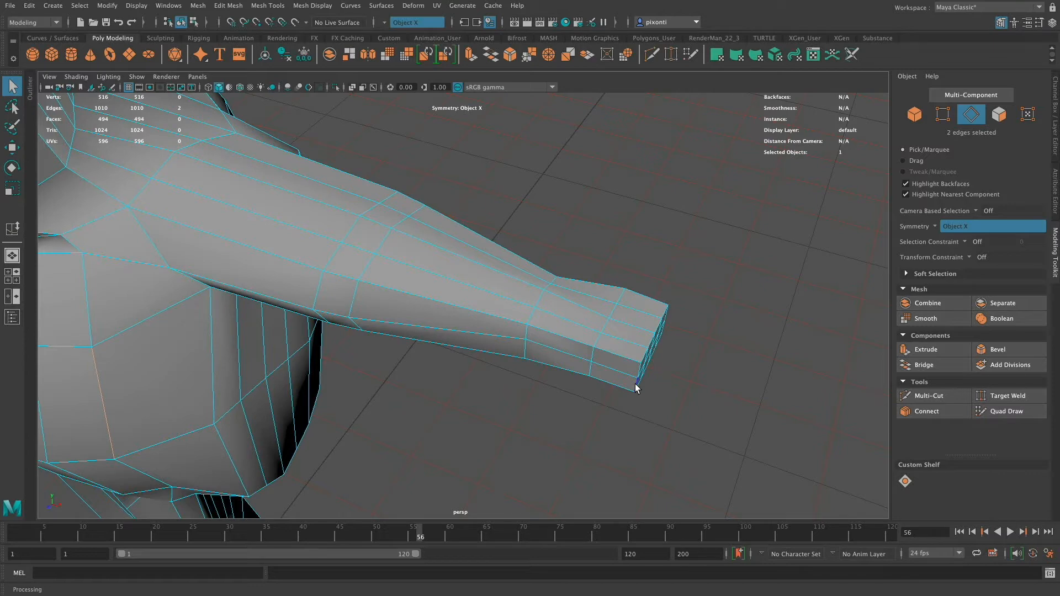
Compare the hand block with the hand reference image from above, and examine its end face from several angles
left_click_drag(637, 351, 607, 409, "alt")
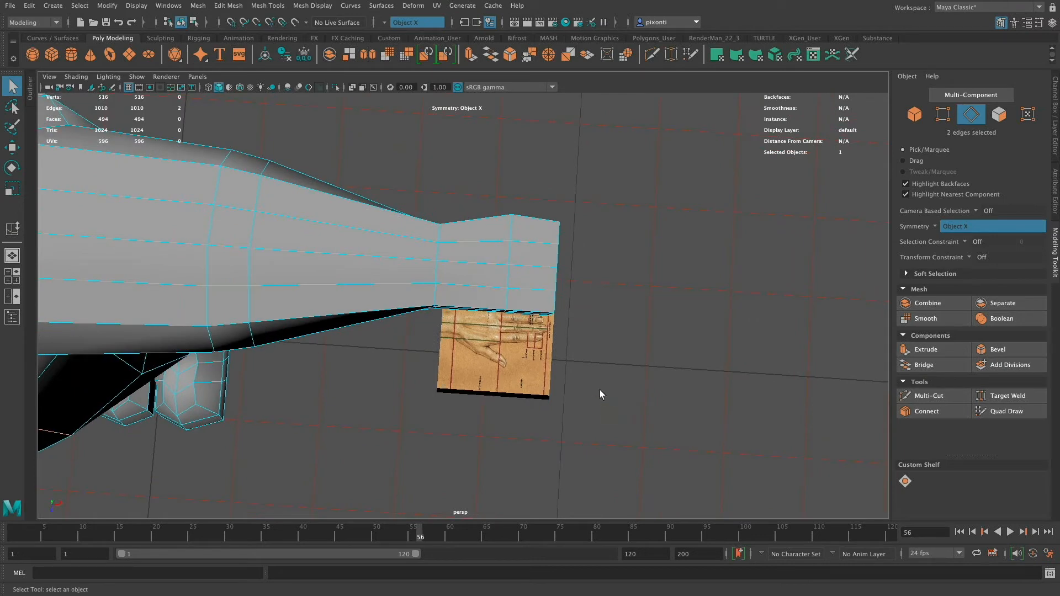
left_click_drag(581, 360, 573, 370, "alt")
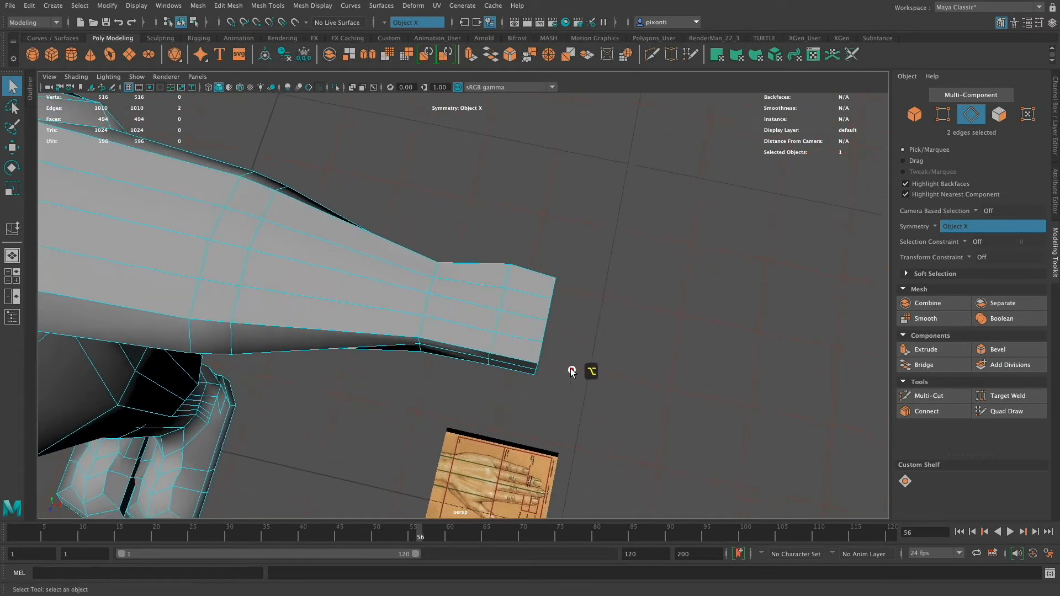
left_click_drag(581, 413, 555, 371, "alt")
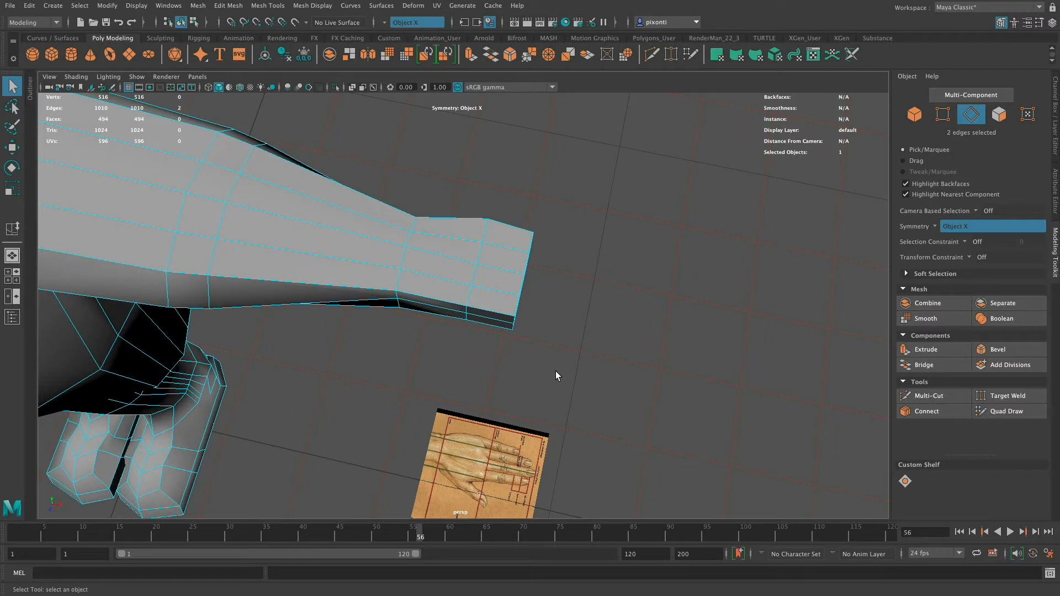
key("alt")
mouse_move(551, 357)
middle_mouse_down("alt")
mouse_move(549, 346)
mouse_move(560, 352)
middle_mouse_up("alt")
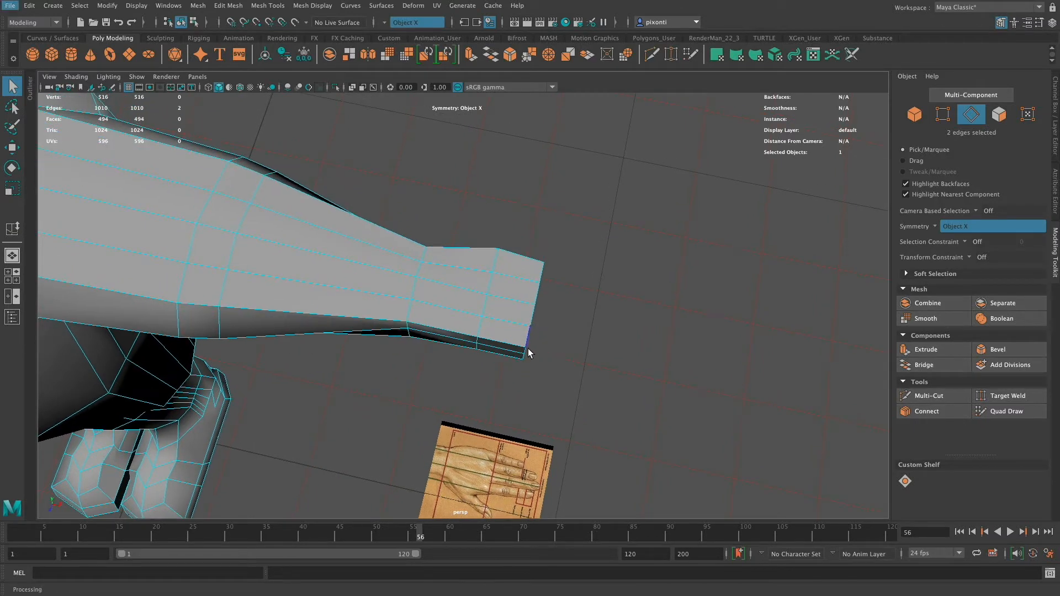
middle_click_drag(539, 367, 542, 346, "alt")
left_click_drag(542, 346, 599, 370, "alt")
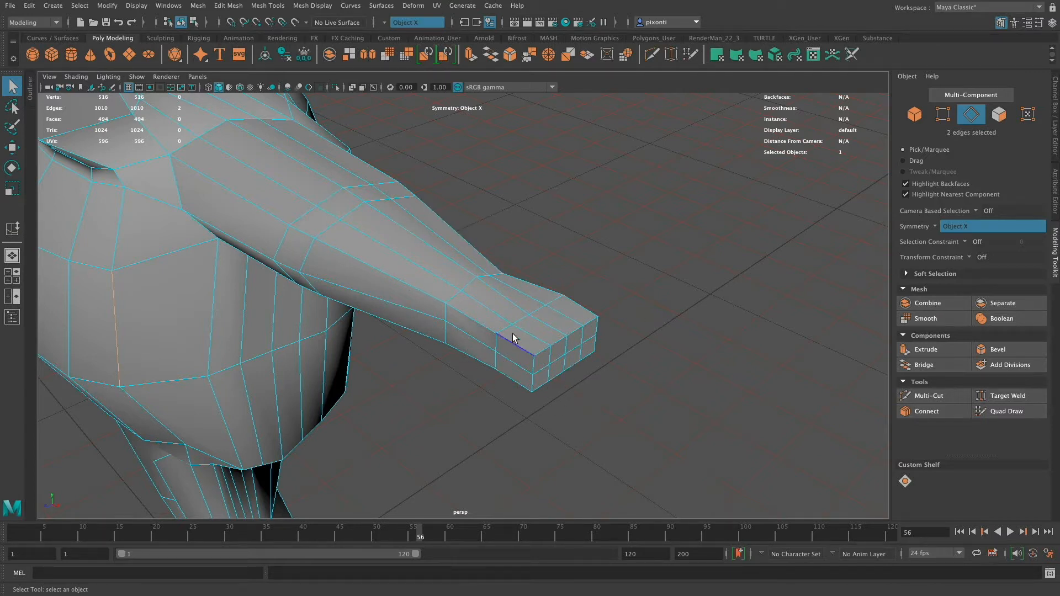
left_click_drag(530, 338, 545, 374, "alt")
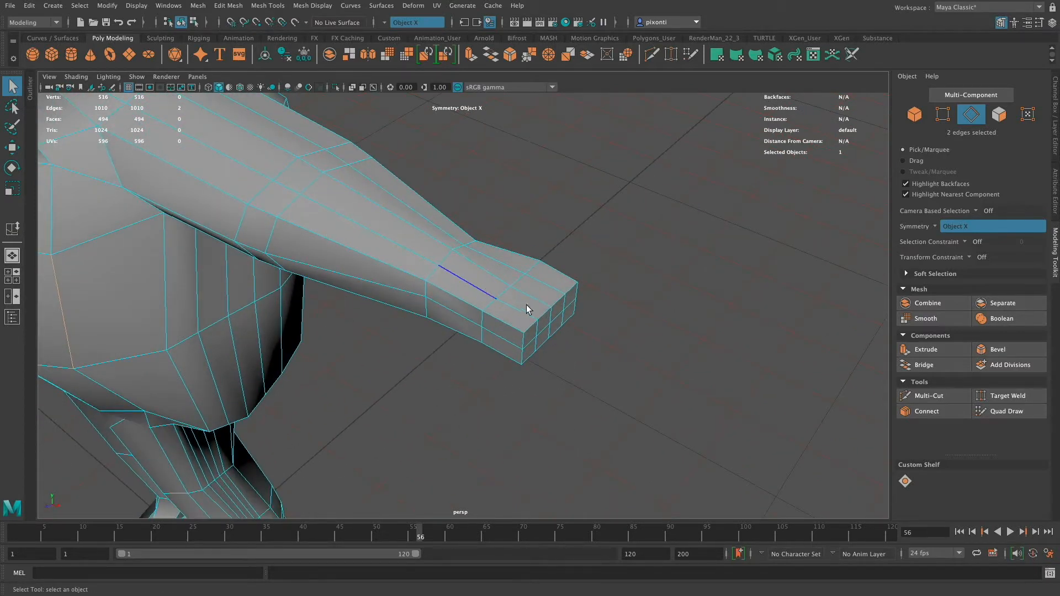
left_click_drag(526, 309, 558, 382, "alt")
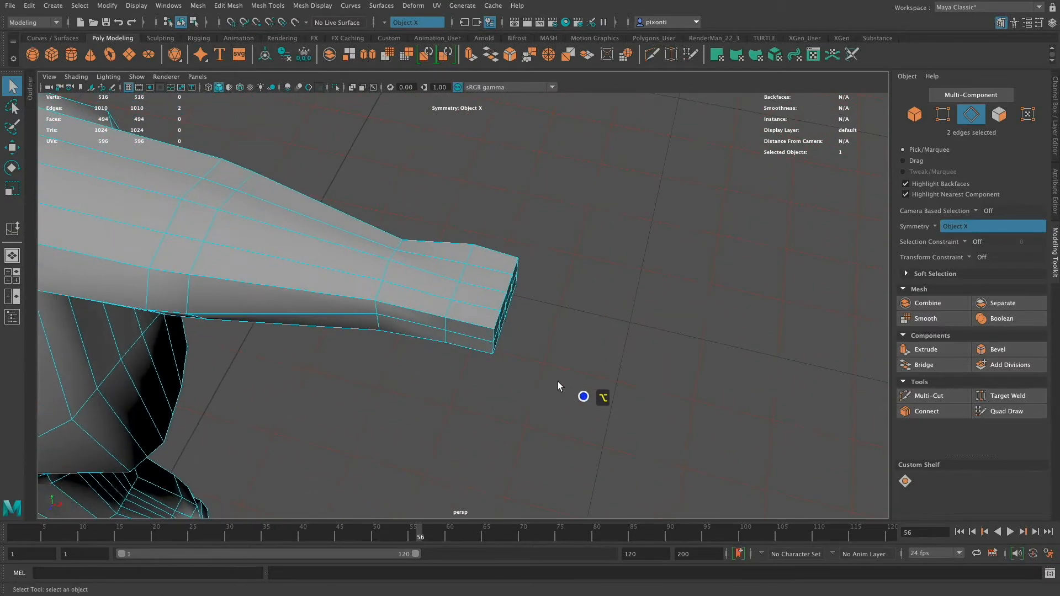
middle_click_drag(558, 382, 565, 402, "alt")
right_click_drag(566, 403, 617, 404, "alt")
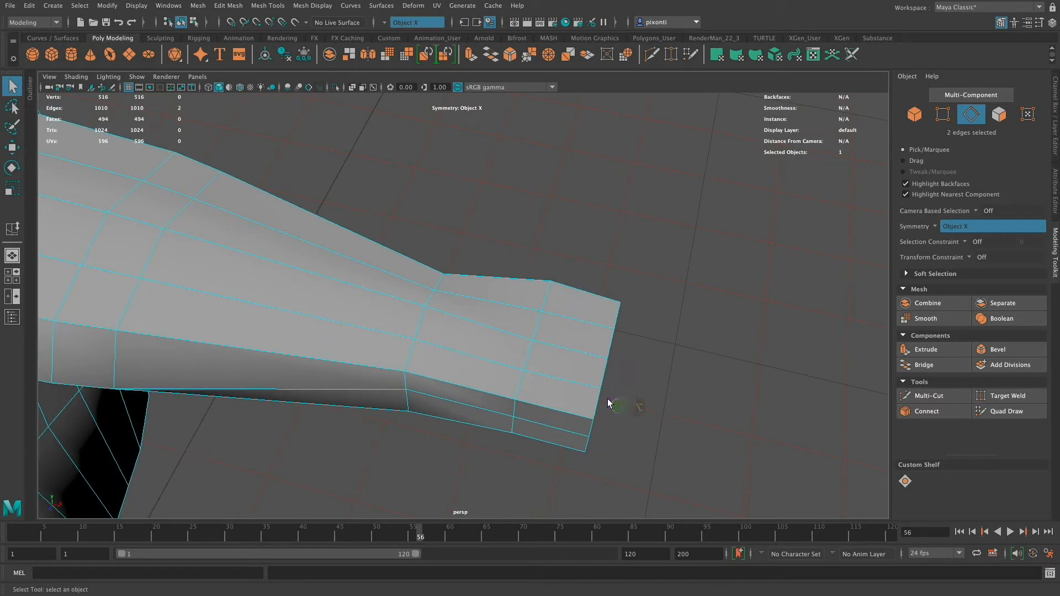
left_click_drag(607, 399, 574, 366, "alt")
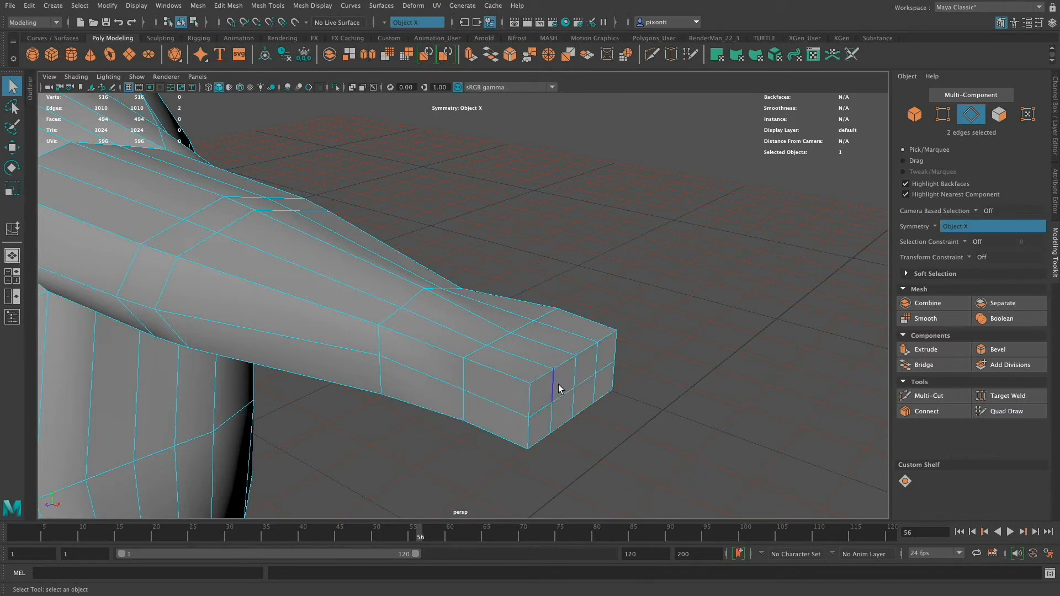
Switch the mesh to vertex mode and select an upper inner vertex on the hand's end face with the Move tool
right_click_drag(512, 361, 475, 294)
left_click_drag(578, 380, 572, 379, "alt")
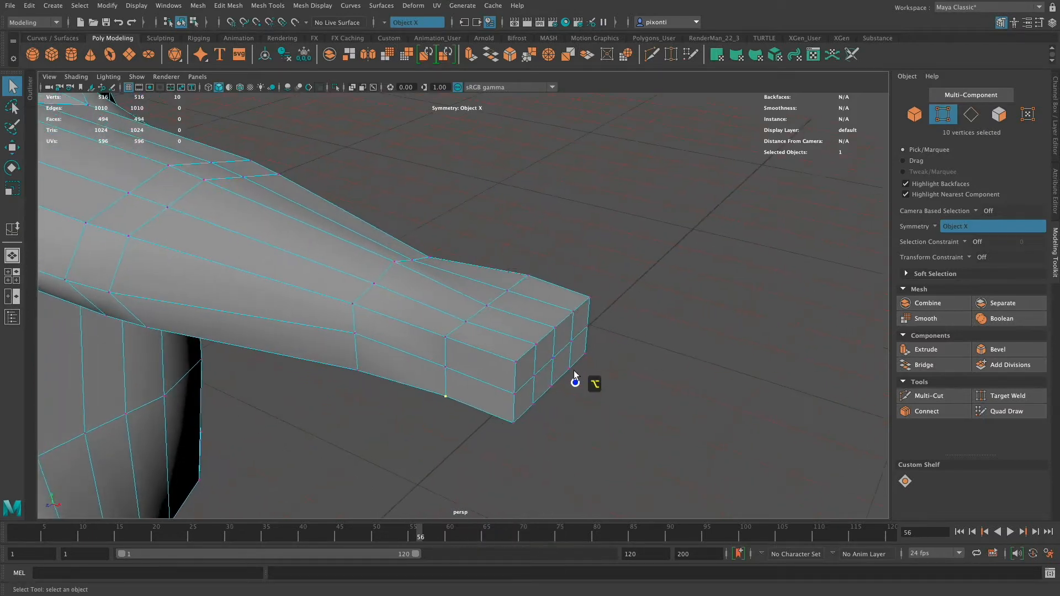
left_click(537, 346)
key("w")
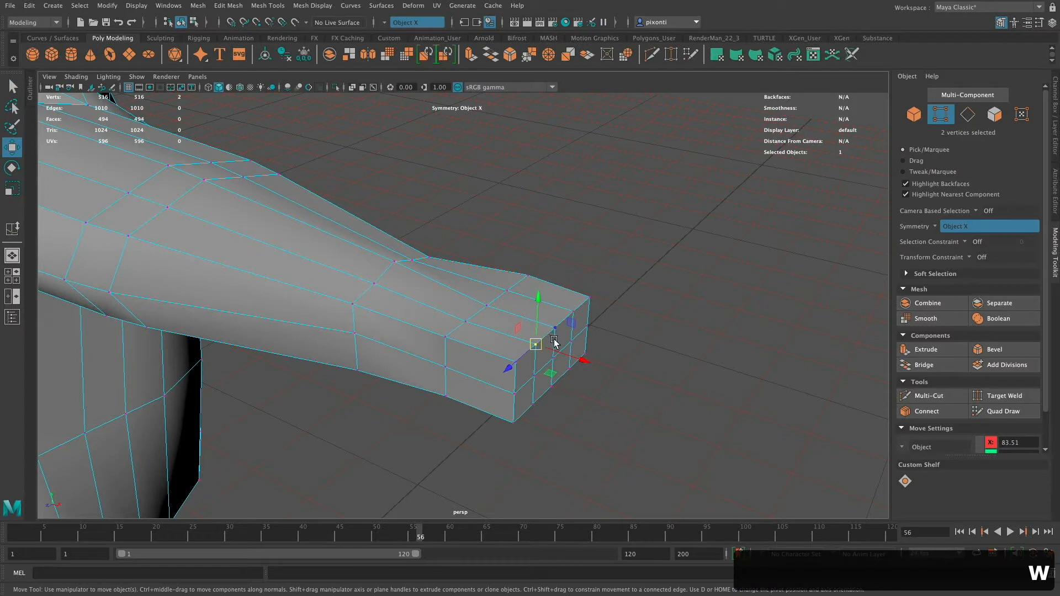
Try to snap a vertex on the hand's end face vertically onto the vertex below it
key("v")
left_click_drag(540, 299, 548, 347)
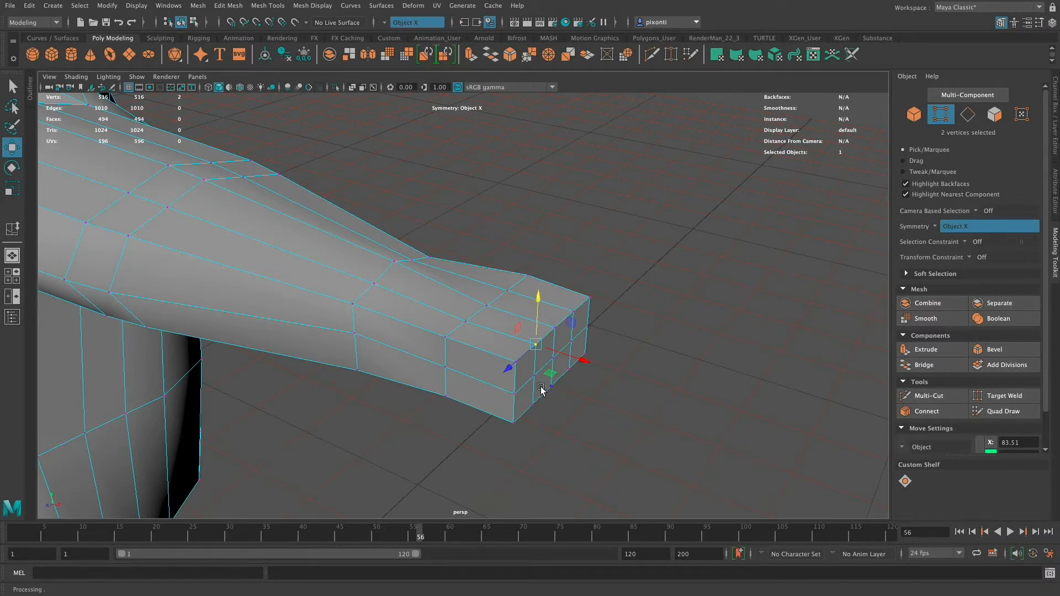
key("v")
mouse_move(540, 355)
middle_mouse_down()
mouse_move(536, 333)
mouse_move(537, 375)
middle_mouse_up()
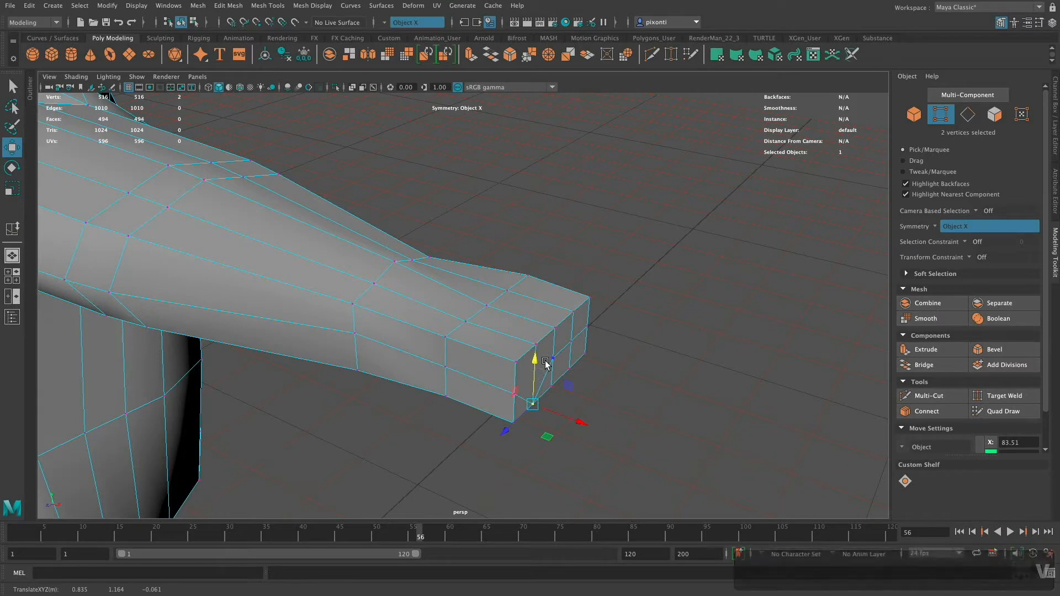
key("super+z")
Compare the hand mesh with the finger positions of the reference image in the enlarged top view
key("space")
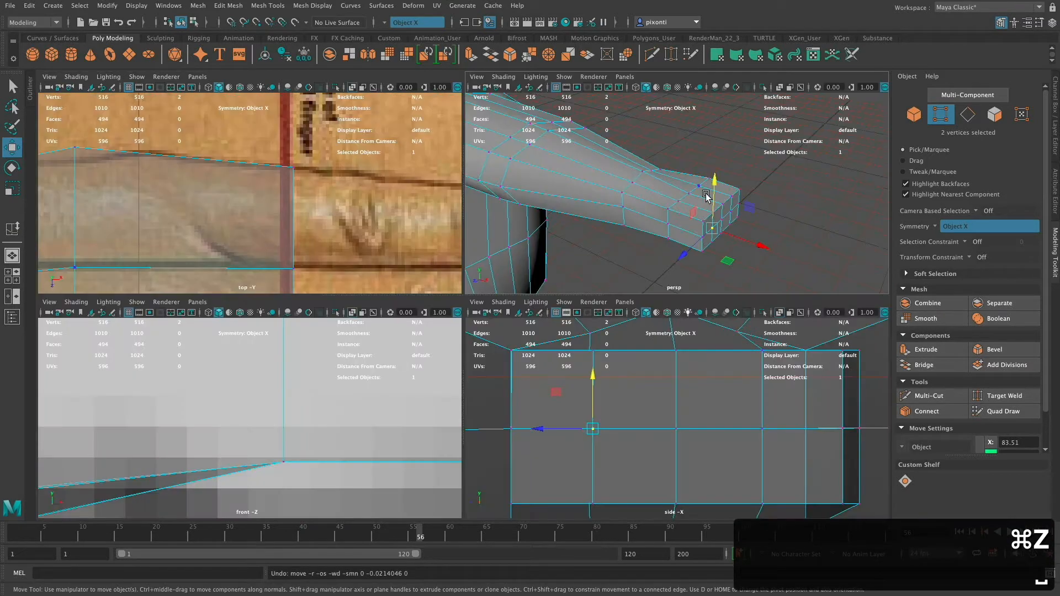
key("space")
right_click_drag(674, 386, 414, 370, "alt")
middle_click_drag(588, 379, 621, 279, "alt")
right_click_drag(621, 280, 631, 310, "alt")
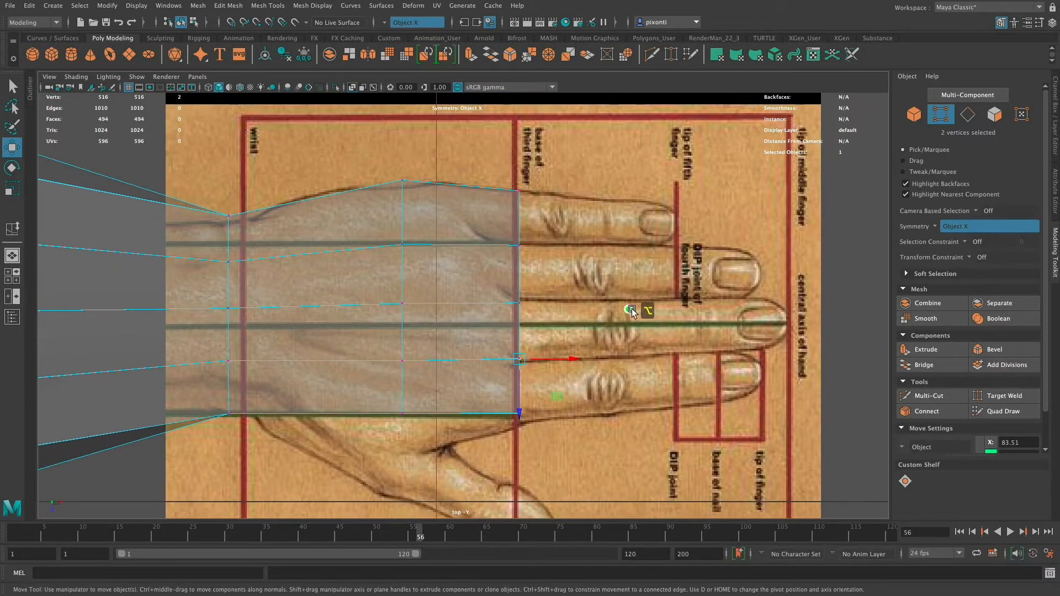
middle_click_drag(631, 310, 623, 319, "alt")
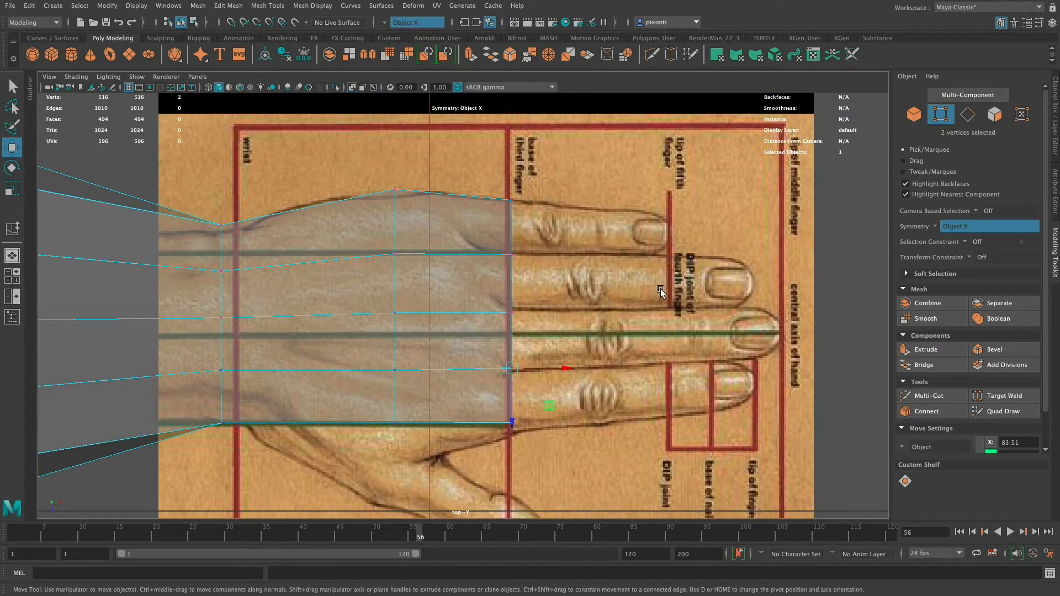
Return the mesh to object mode and select the hand reference image plane
middle_click_drag(660, 289, 679, 364, "alt")
key("F8")
right_click_drag(680, 363, 626, 376, "alt")
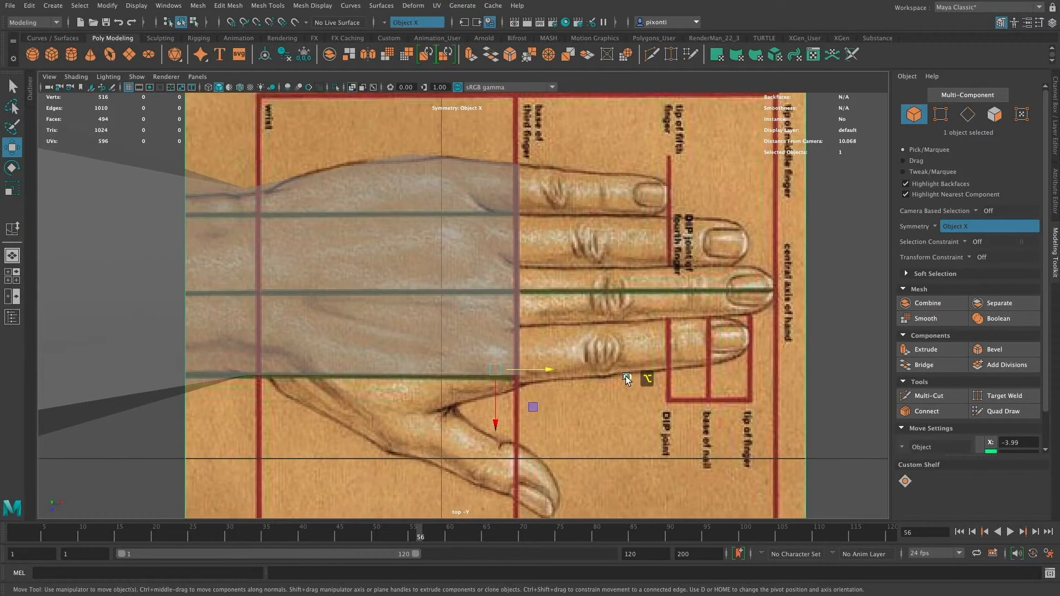
mouse_move(630, 345)
middle_mouse_down("alt")
mouse_move(616, 331)
mouse_move(625, 361)
mouse_move(647, 357)
middle_mouse_up("alt")
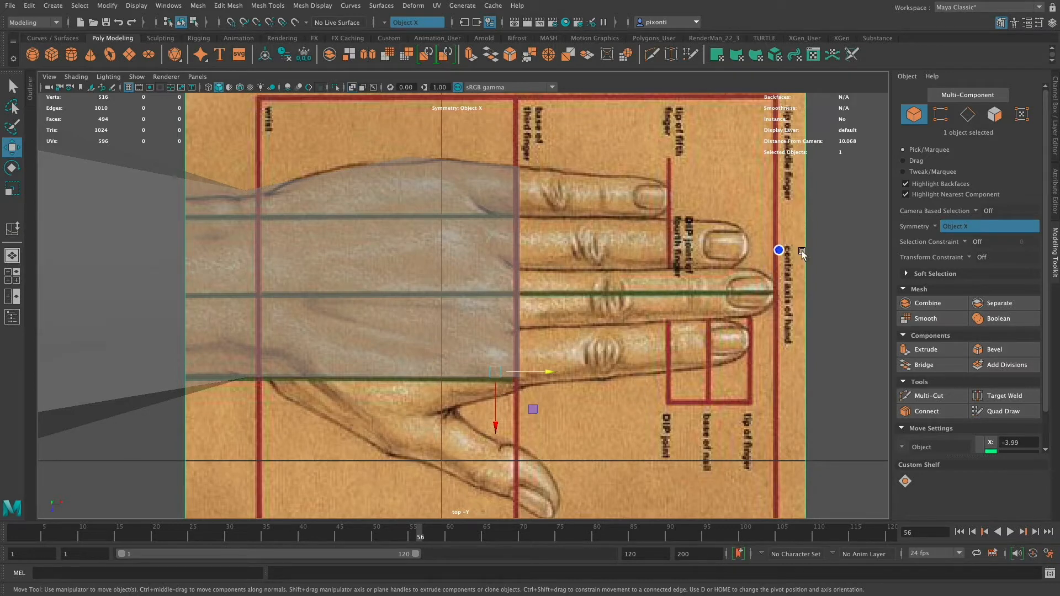
Try to adjust the width of the hand reference image plane in its placement attributes
left_click(1054, 180)
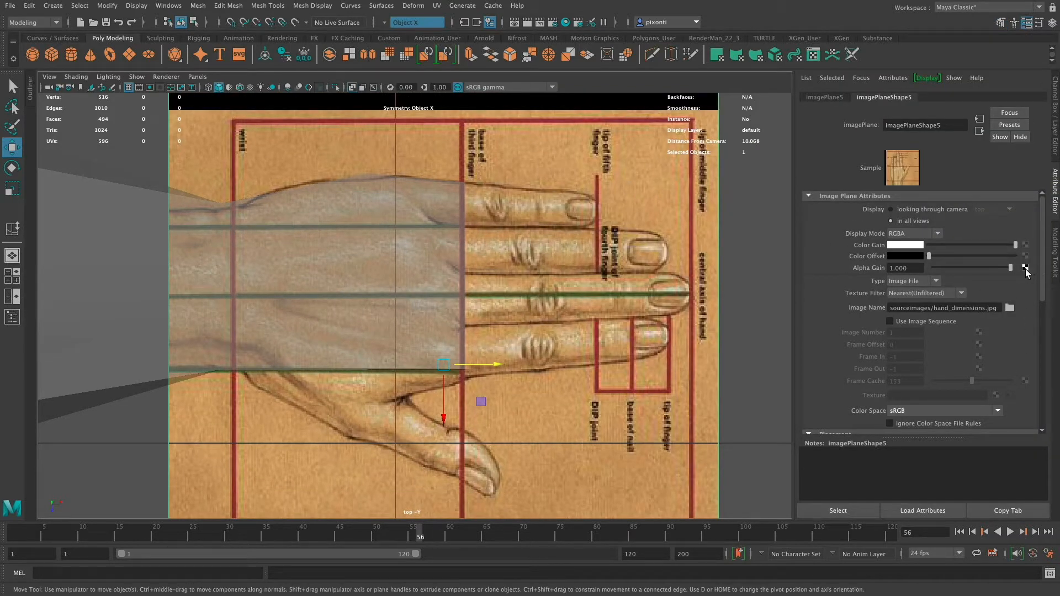
left_click_drag(1042, 298, 1043, 400)
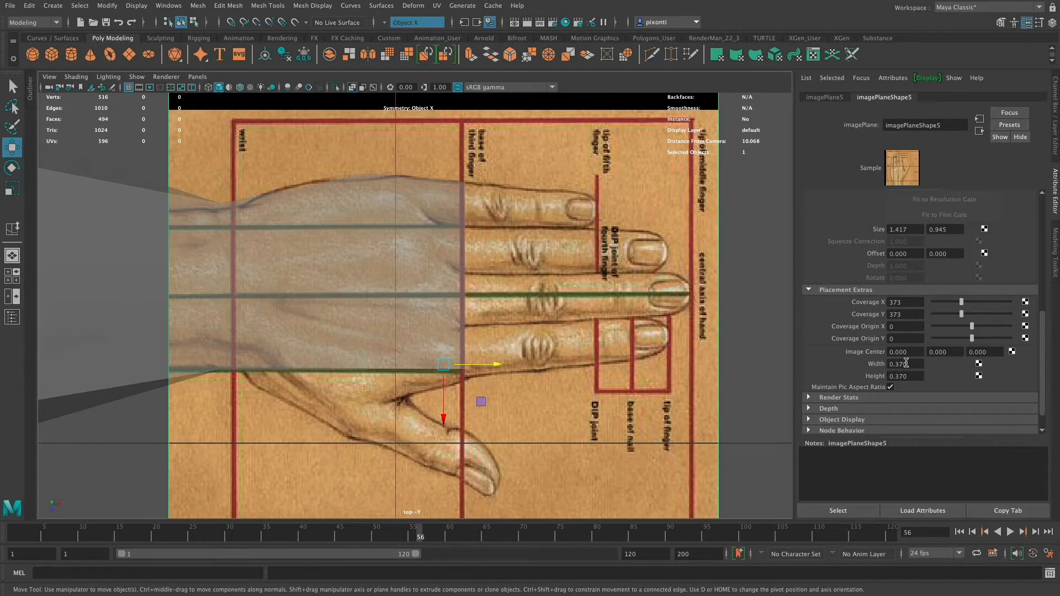
left_click_drag(904, 364, 905, 363, "ctrl")
key("super+z")
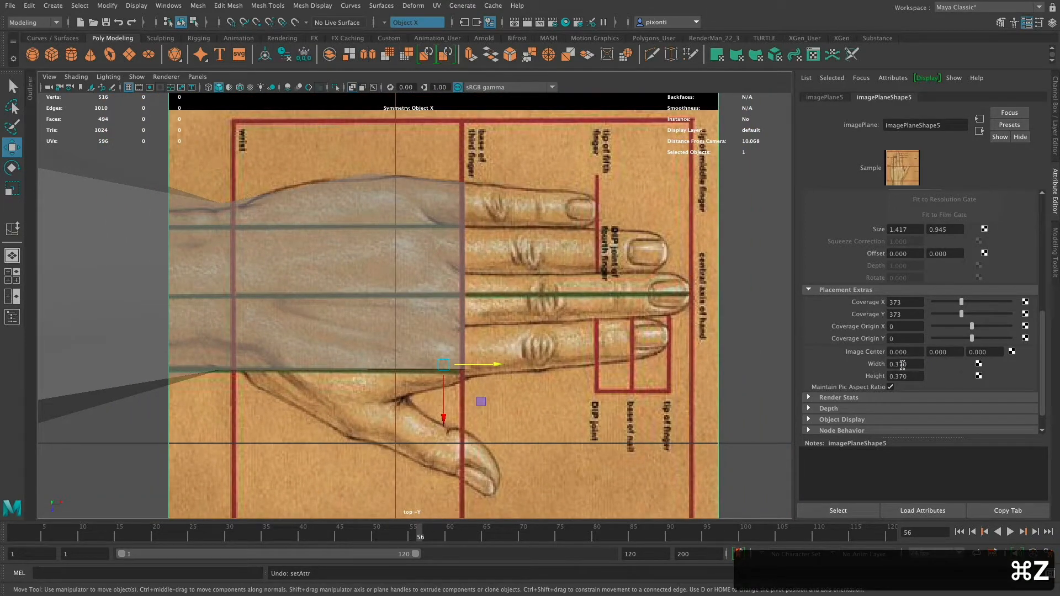
left_click(759, 369)
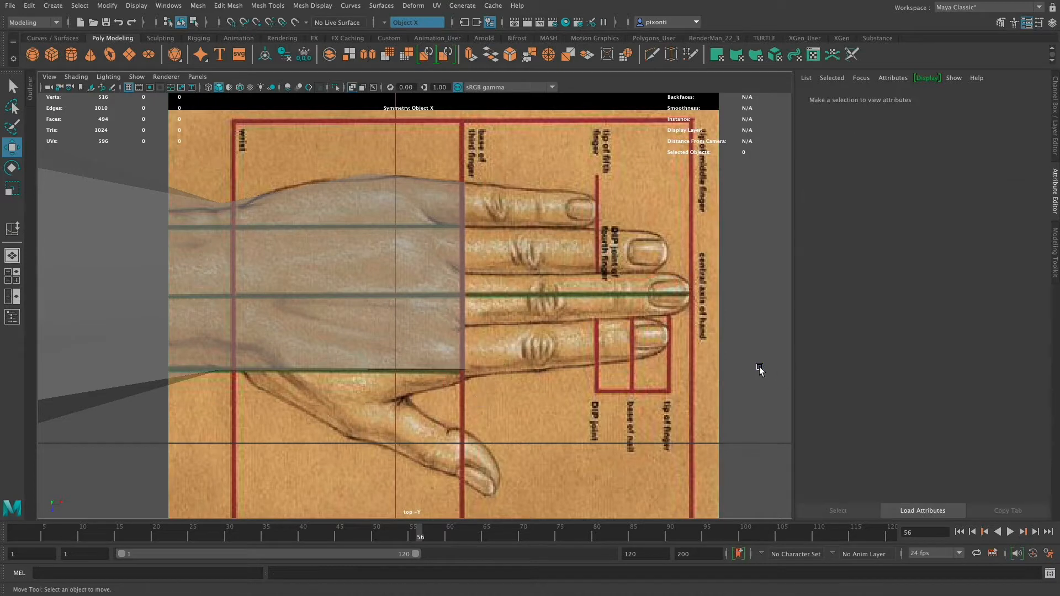
Switch the hand mesh to vertex mode and select all vertices along its end edge at the base of the fingers
middle_click_drag(629, 353, 661, 378, "alt")
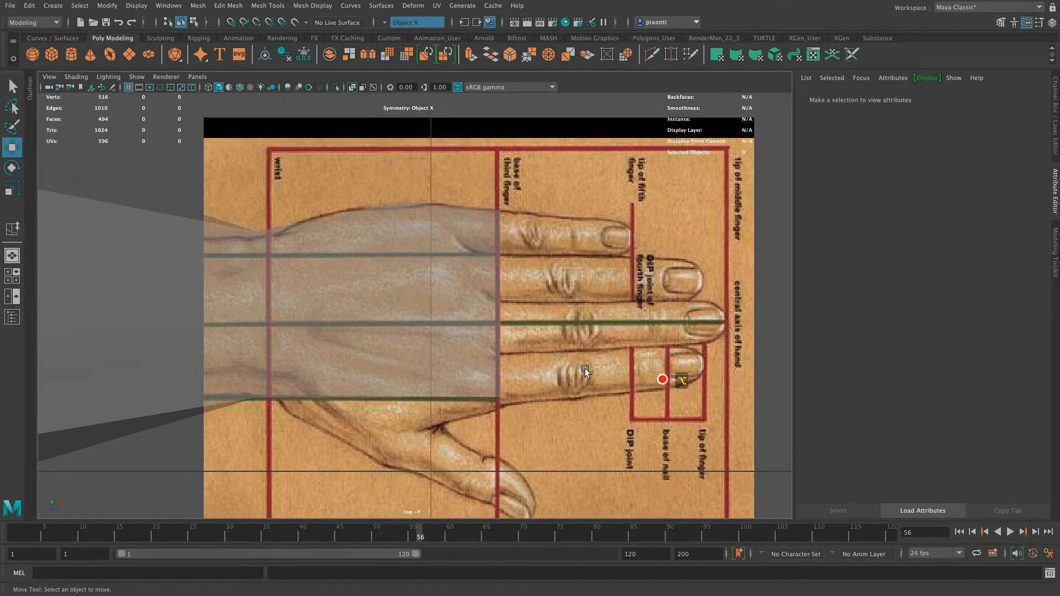
right_click_drag(584, 372, 695, 381, "alt")
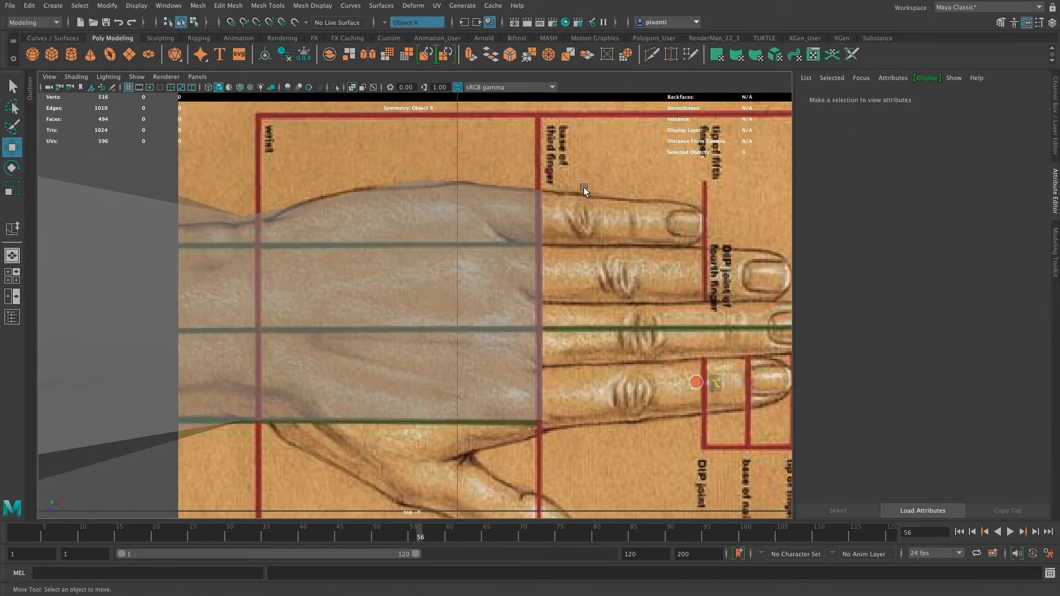
left_click(539, 360)
right_click(546, 341)
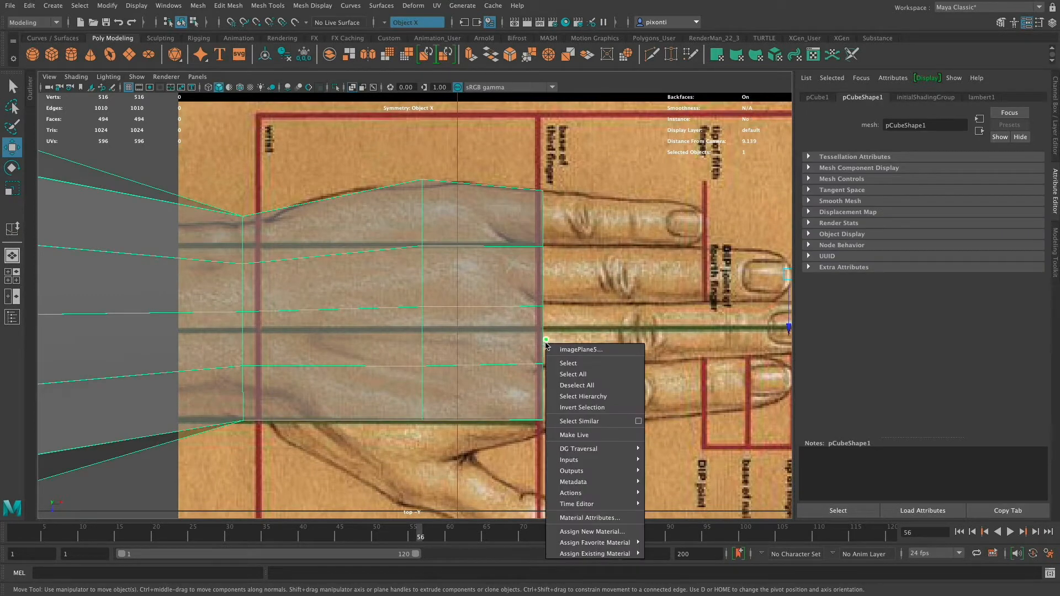
left_click(504, 326)
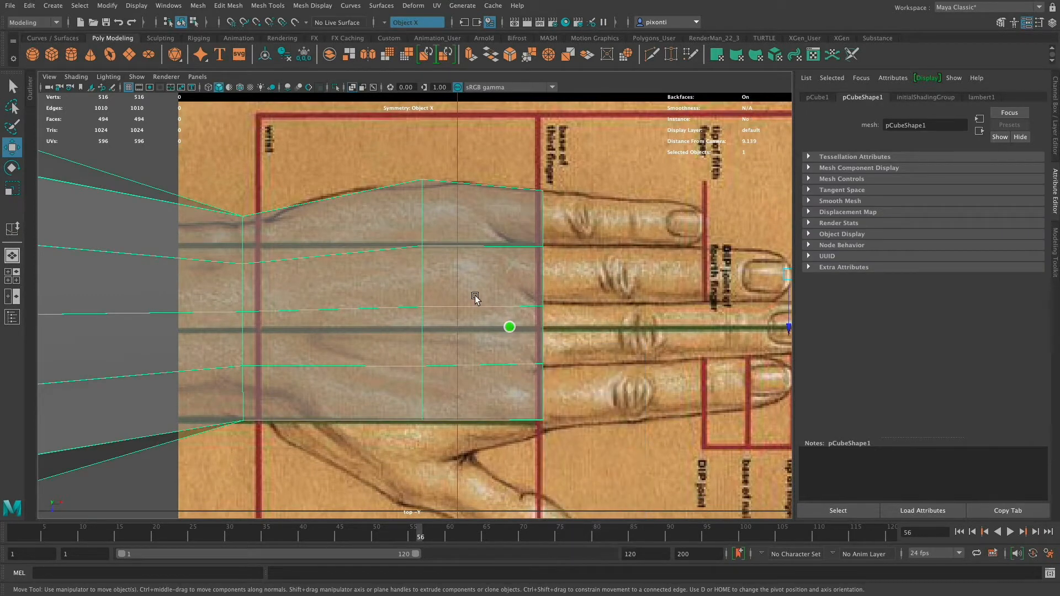
right_click(475, 295)
left_click(418, 295)
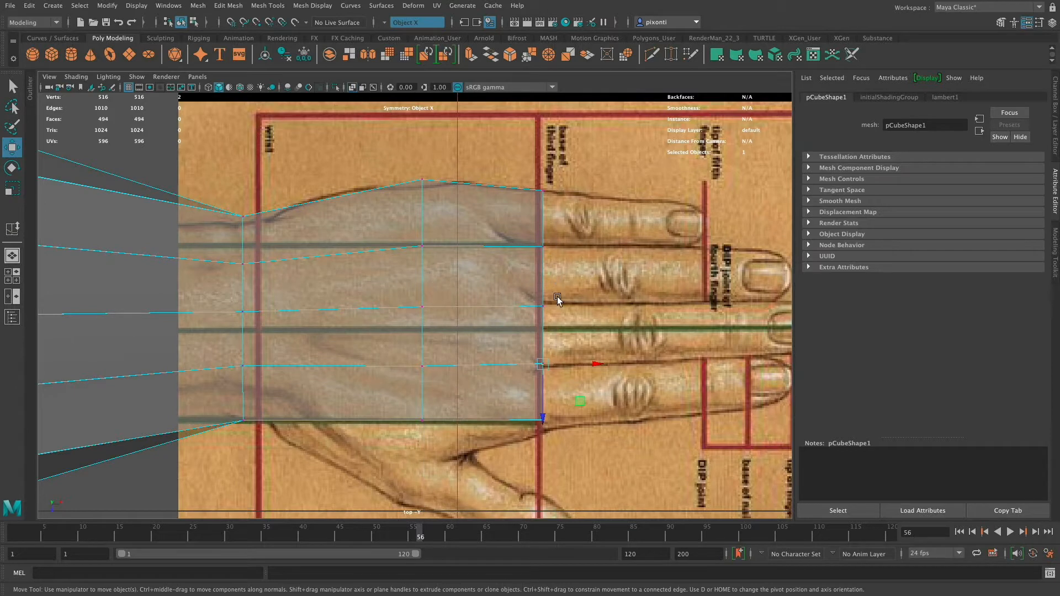
left_click_drag(522, 445, 599, 183)
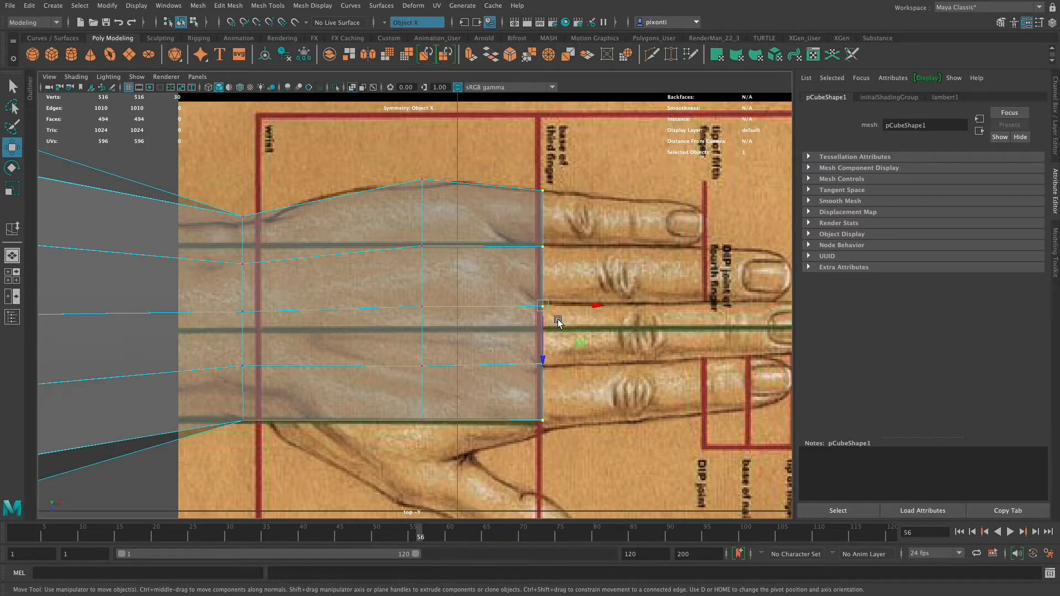
Reselect the mesh in vertex mode and snap the end-edge vertex between the little and ring fingers along X
scroll(558, 322, "up", 10, "alt")
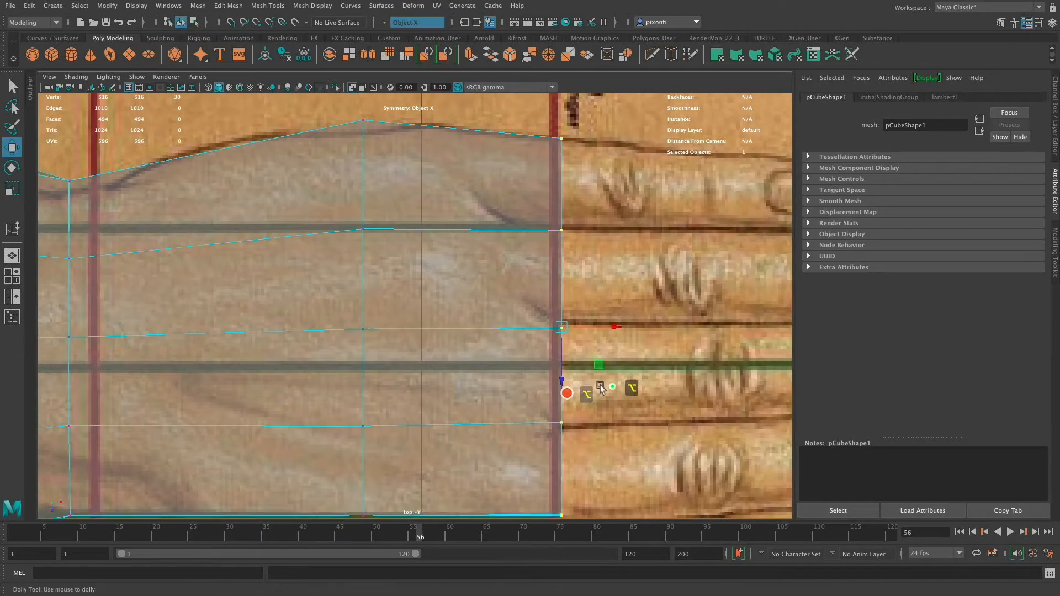
scroll(600, 388, "up", 2, "alt")
left_click(634, 282)
left_click(571, 329)
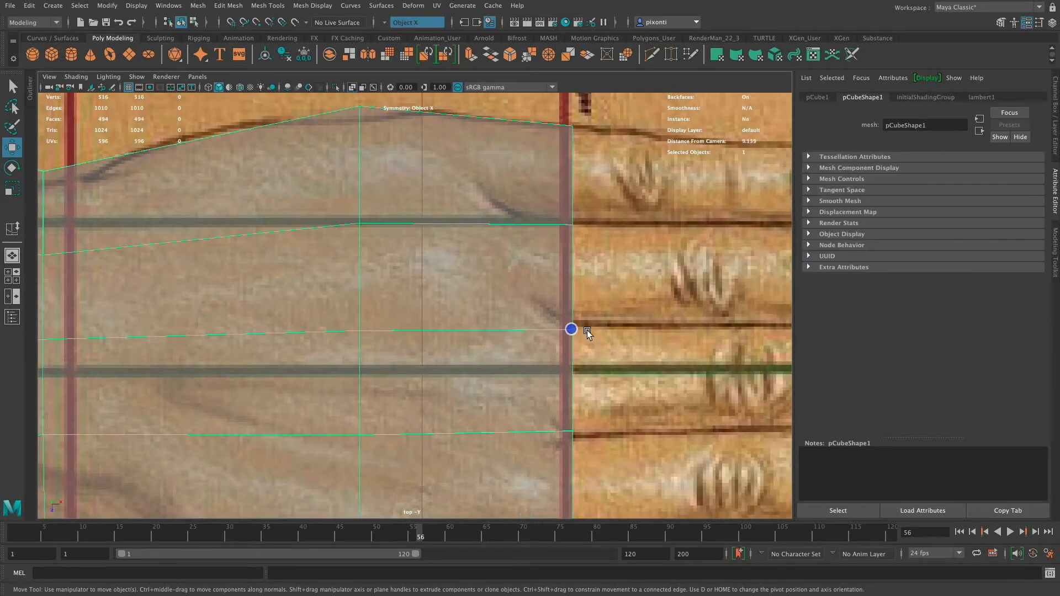
right_click_drag(587, 334, 509, 292)
left_click(573, 330)
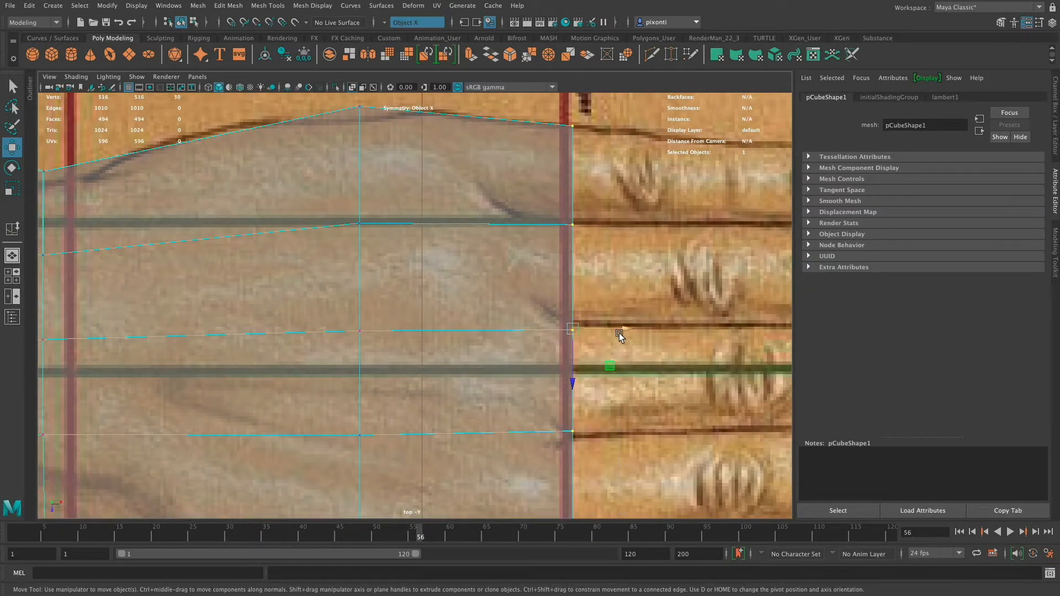
left_click(571, 225)
mouse_move(623, 225)
left_mouse_down()
mouse_move(592, 229)
mouse_move(606, 225)
left_mouse_up()
key("v")
Align the stacked vertices at the little-finger corner of the hand's end edge along X with vertex snapping
left_click(574, 128)
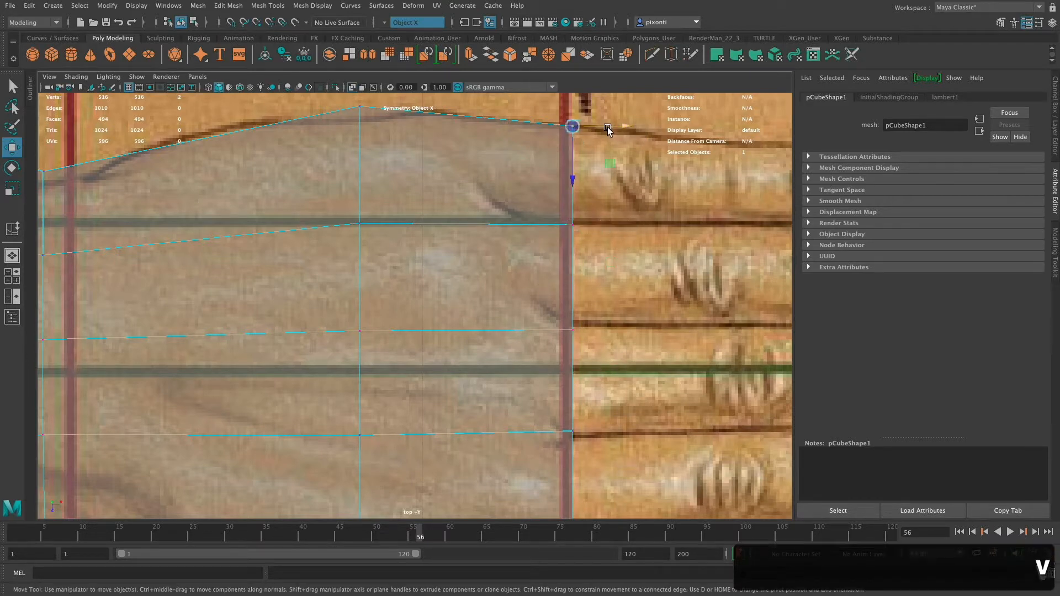
left_click_drag(622, 127, 571, 125)
key("v")
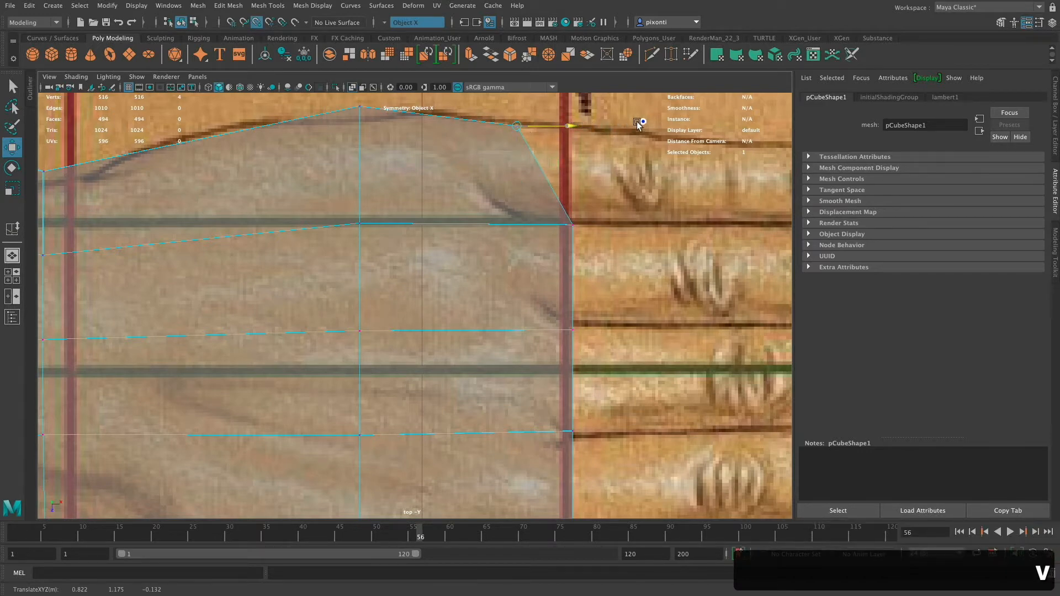
left_click_drag(638, 123, 708, 119)
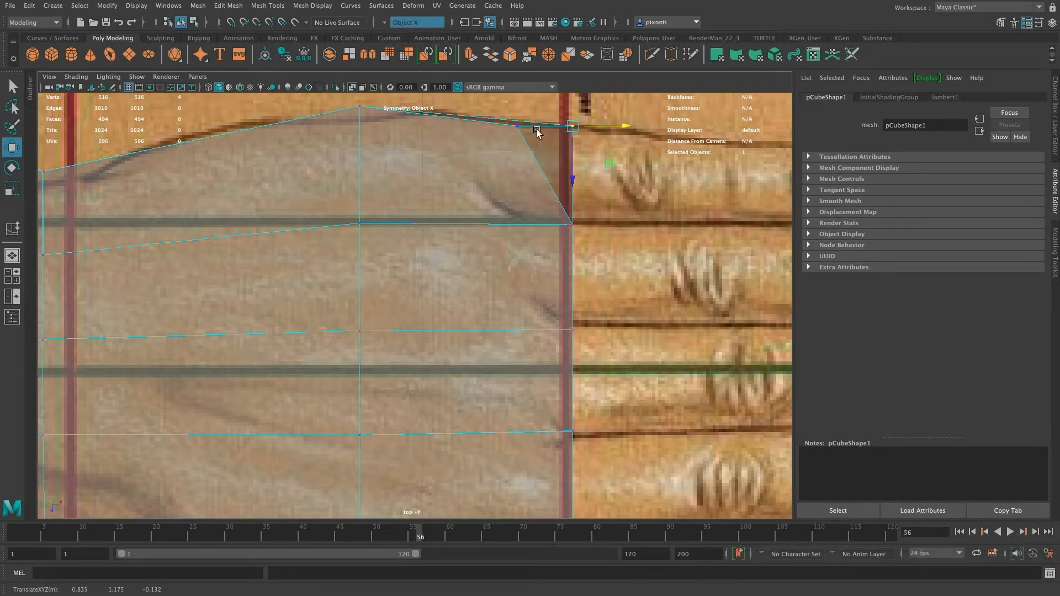
left_click(517, 126)
key("v")
left_click_drag(571, 127, 626, 125)
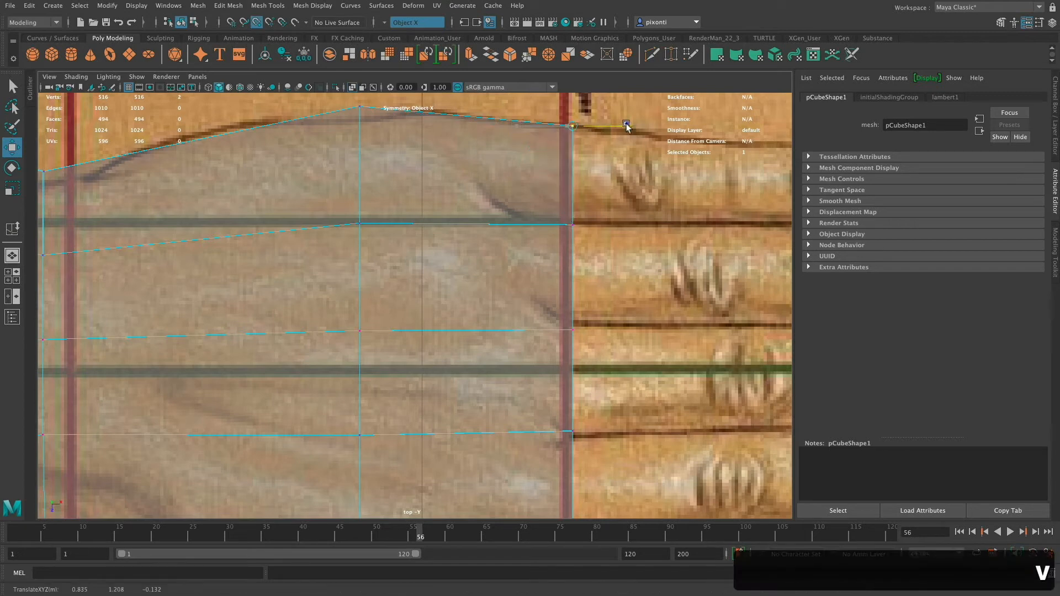
Align the stacked vertices at the three inner finger divisions of the hand's end face along Z with vertex snapping
middle_click_drag(572, 359, 569, 271, "alt")
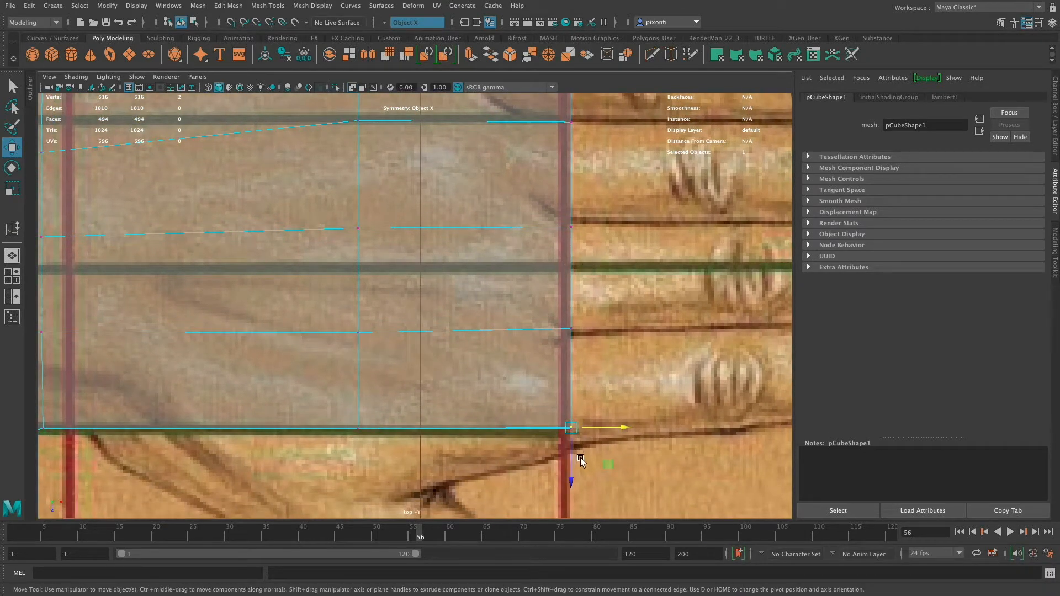
left_click(570, 327)
key("v")
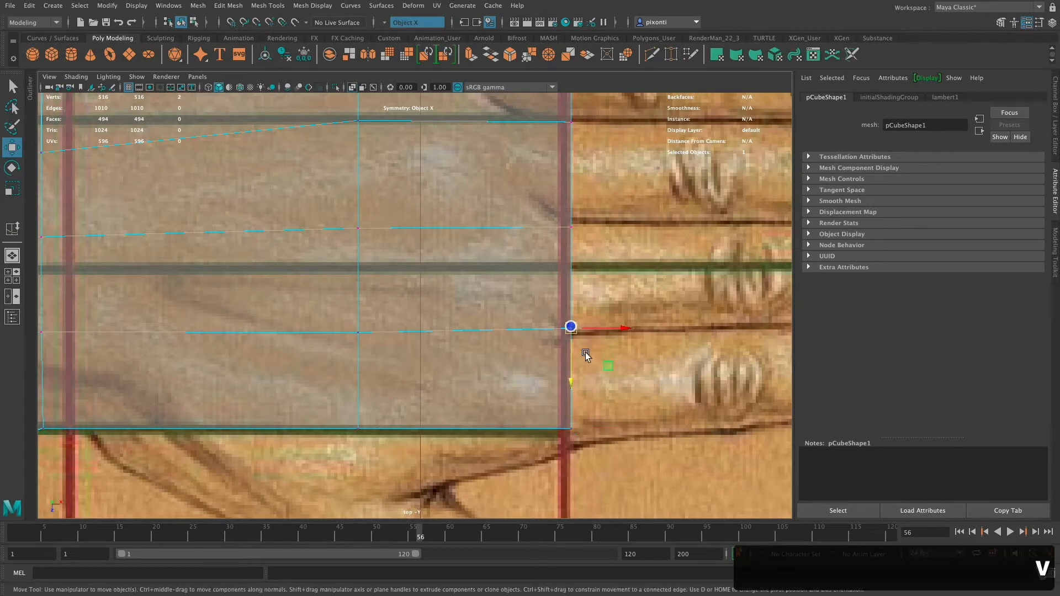
key("v")
left_click_drag(571, 381, 572, 324)
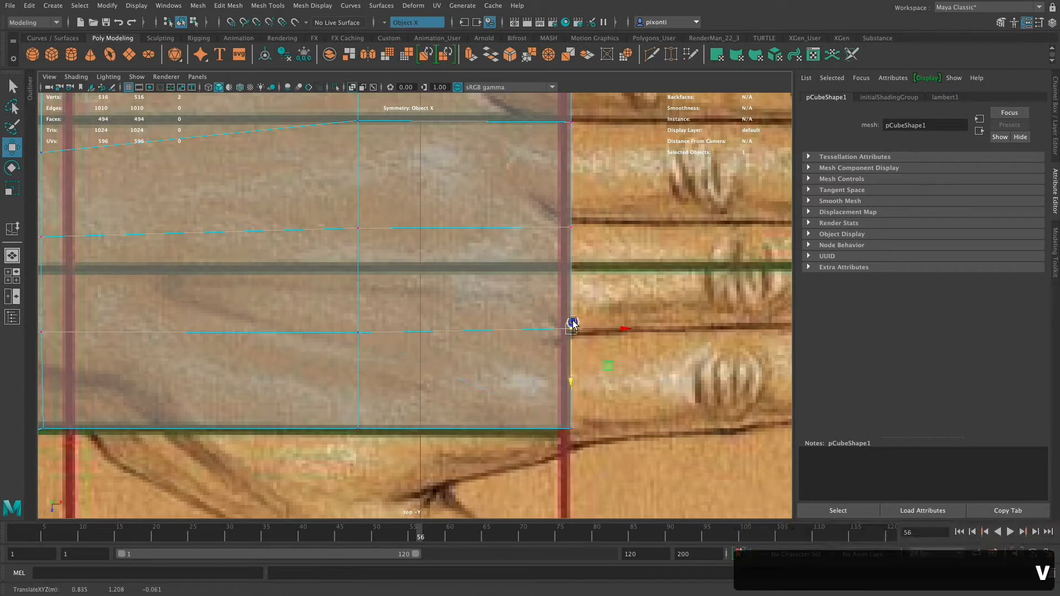
left_click(571, 228)
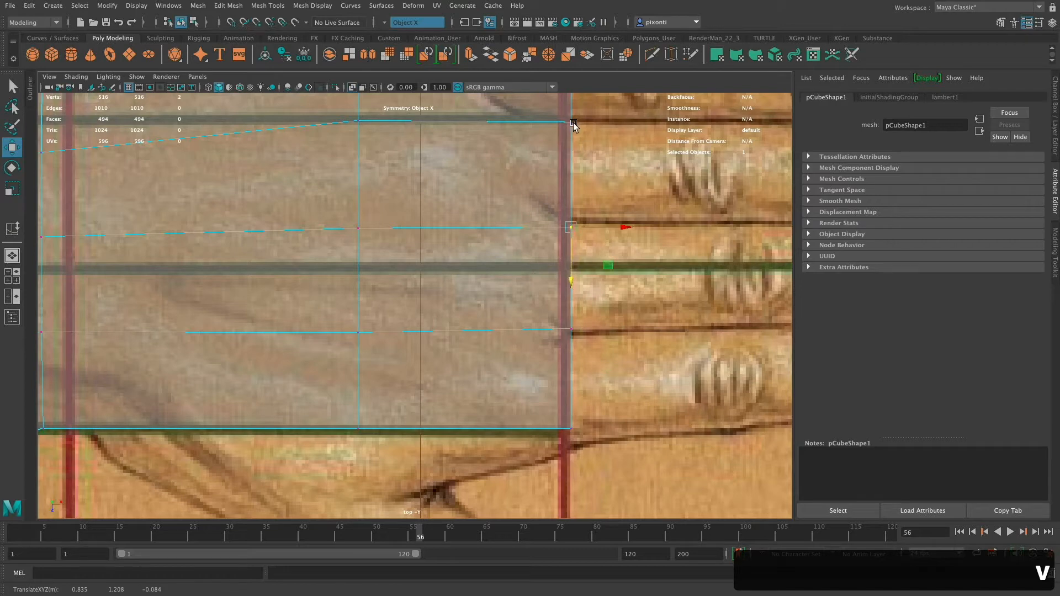
left_click(571, 121)
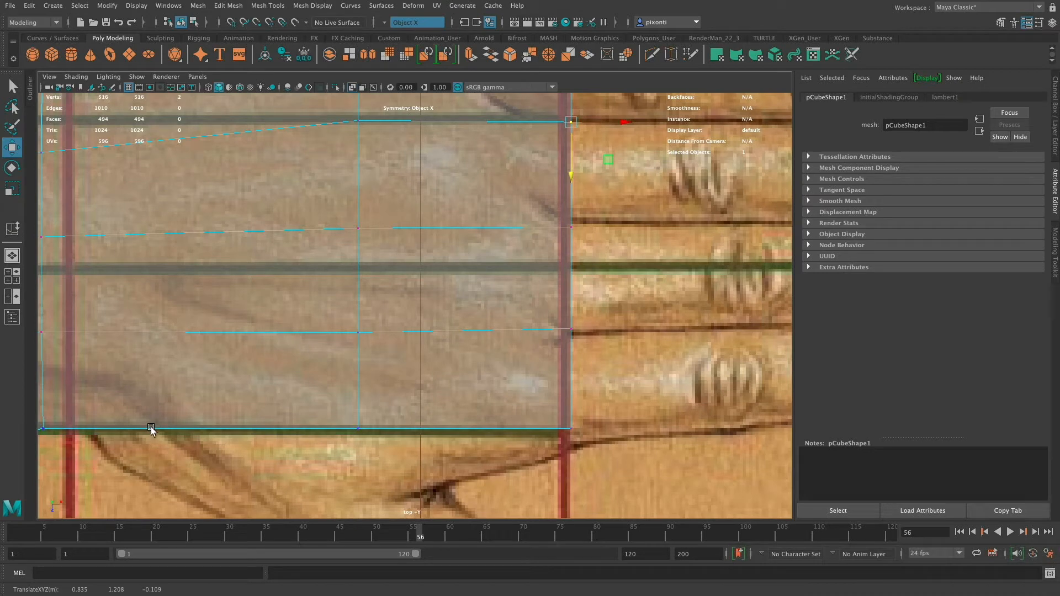
Compare the hand mesh's thickness and end face with the character drawing in the enlarged front view
key("space")
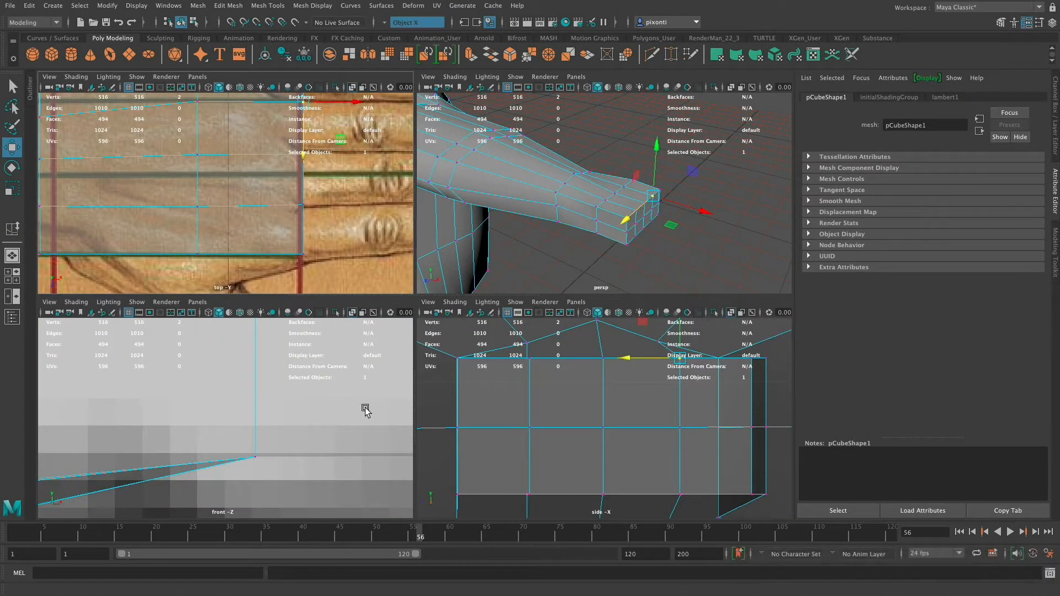
middle_click_drag(359, 397, 243, 421, "alt")
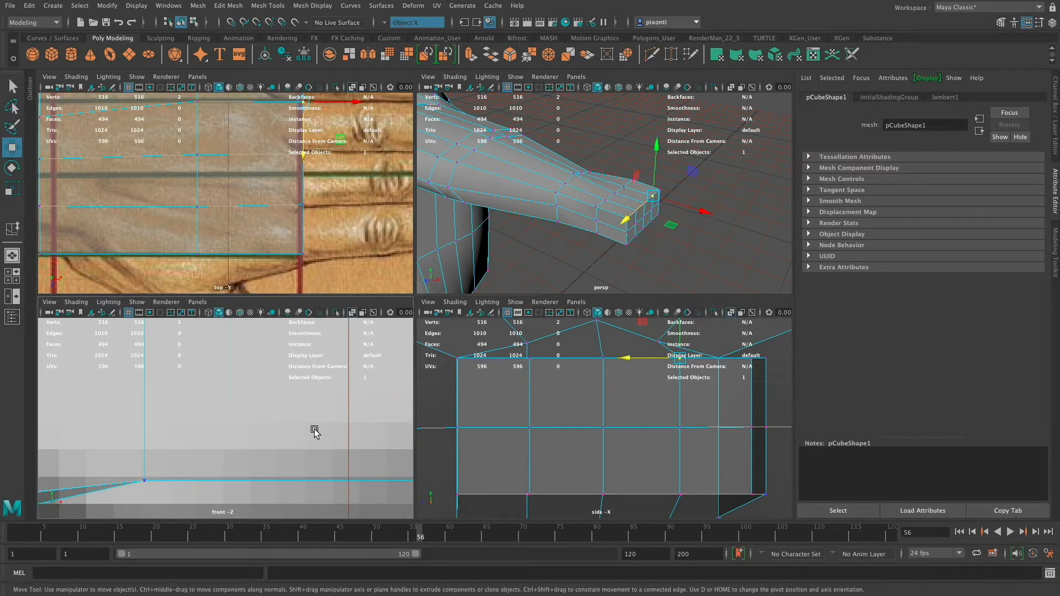
key("f")
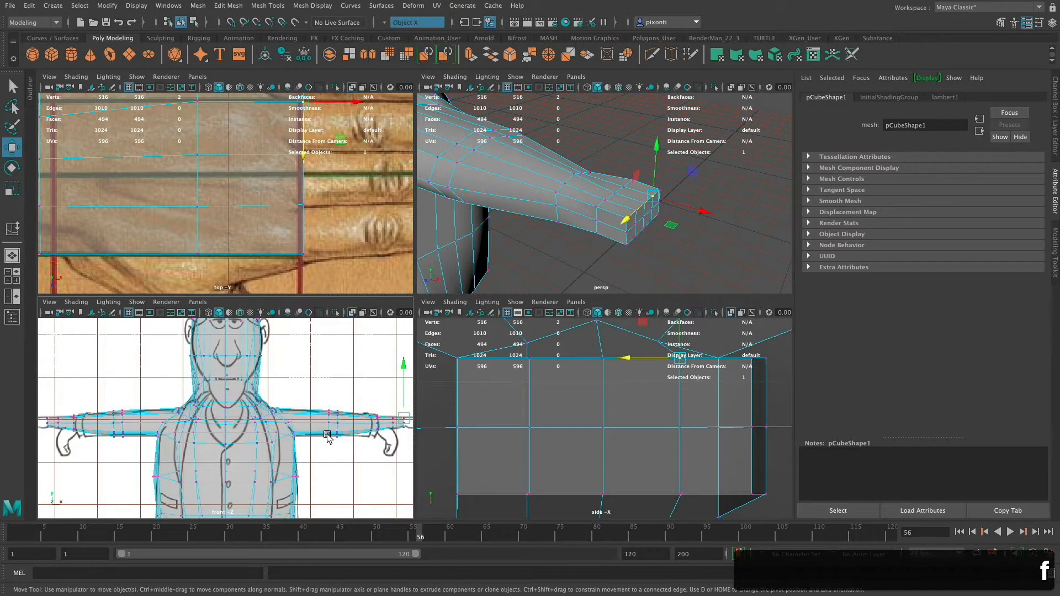
scroll(348, 443, "up", 6)
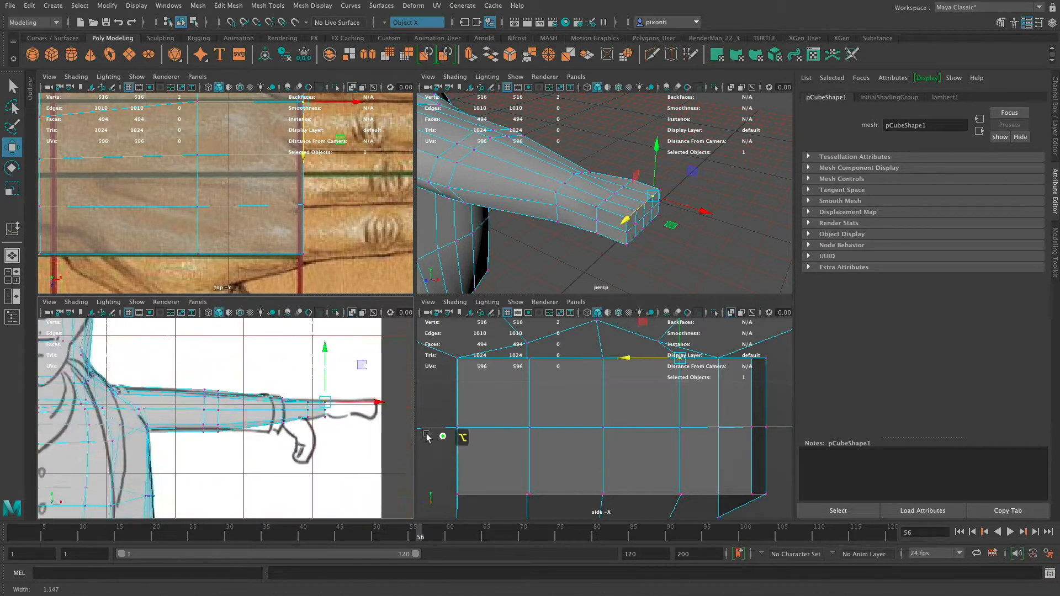
key("space")
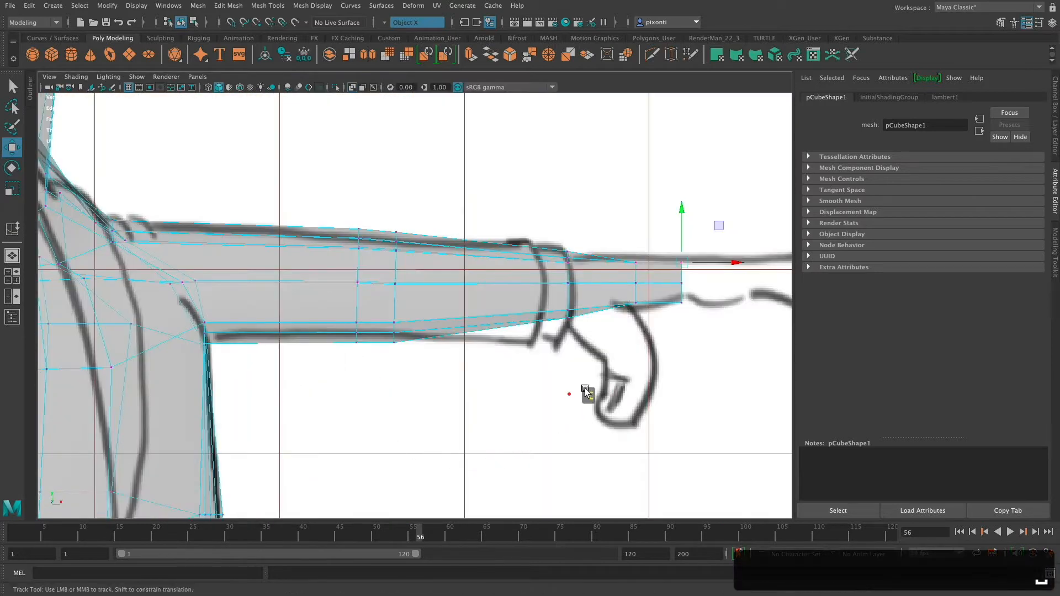
middle_click_drag(587, 391, 525, 362, "alt")
right_click_drag(472, 417, 738, 379, "alt")
middle_click_drag(678, 381, 603, 390, "alt")
right_click_drag(466, 386, 766, 407, "alt")
middle_click_drag(662, 402, 569, 401, "alt")
right_click_drag(477, 402, 652, 407, "alt")
middle_click_drag(592, 410, 605, 385, "alt")
right_click_drag(606, 385, 369, 368, "alt")
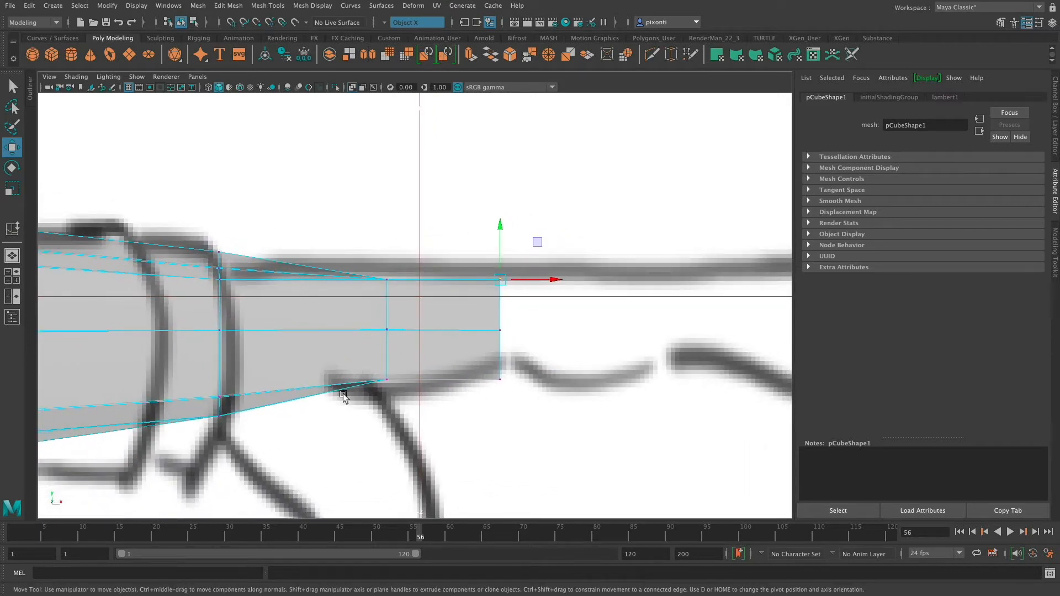
middle_click_drag(700, 365, 619, 425, "alt")
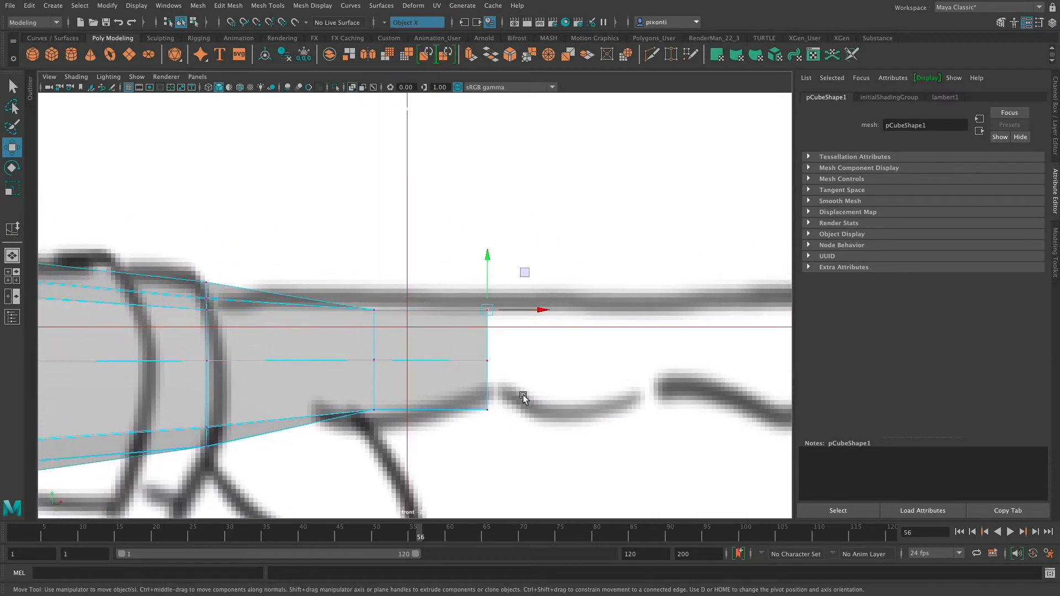
middle_click_drag(522, 395, 559, 387, "alt")
middle_click_drag(569, 447, 527, 450, "alt")
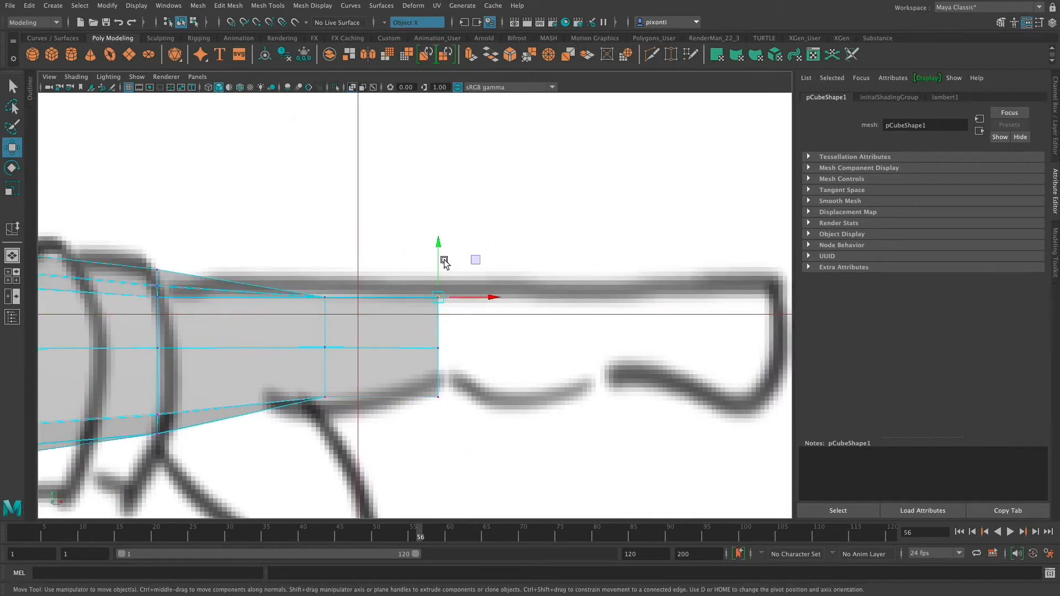
right_click_drag(450, 303, 672, 374, "alt")
middle_click_drag(596, 393, 572, 398, "alt")
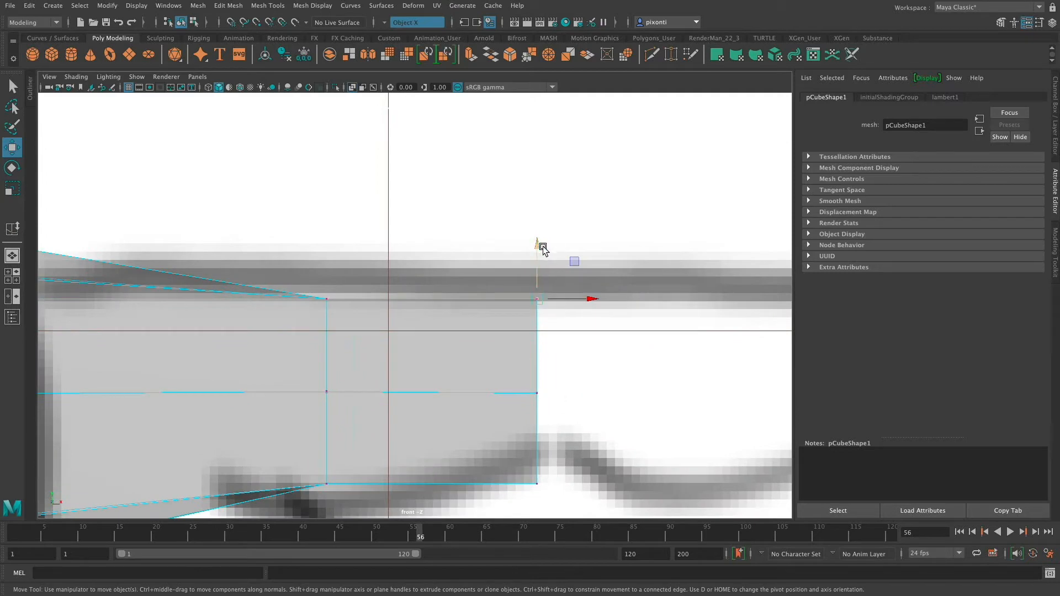
Snap the upper and lower vertices of the hand's end face vertically in the front view, and return to the four-view layout
key("v")
mouse_move(537, 246)
left_mouse_down()
mouse_move(535, 269)
mouse_move(540, 193)
mouse_move(539, 241)
left_mouse_up()
left_click(537, 482)
mouse_move(539, 442)
left_mouse_down()
mouse_move(537, 476)
mouse_move(539, 443)
left_mouse_up()
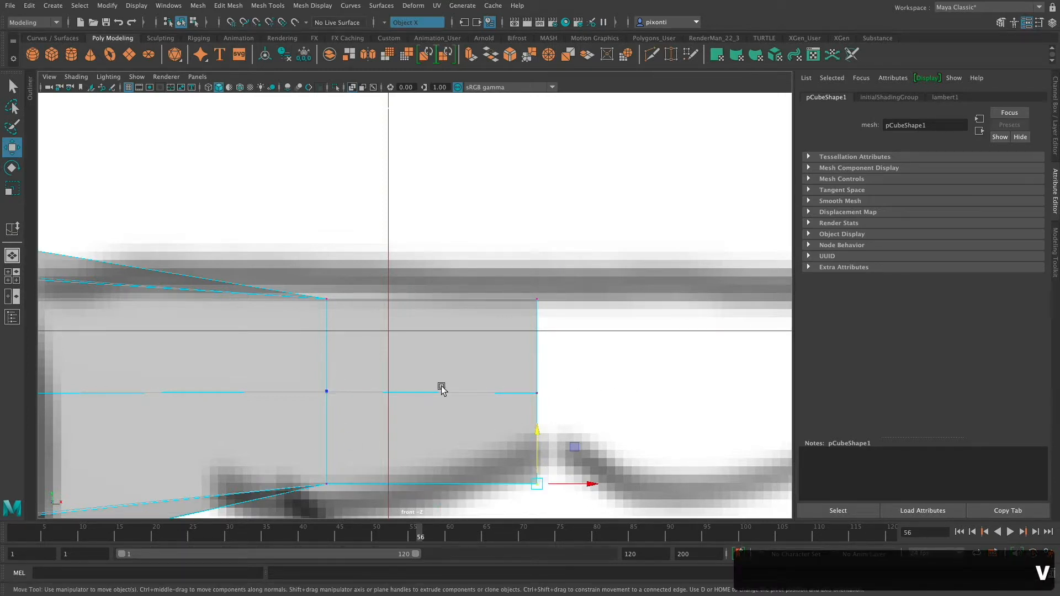
key("space")
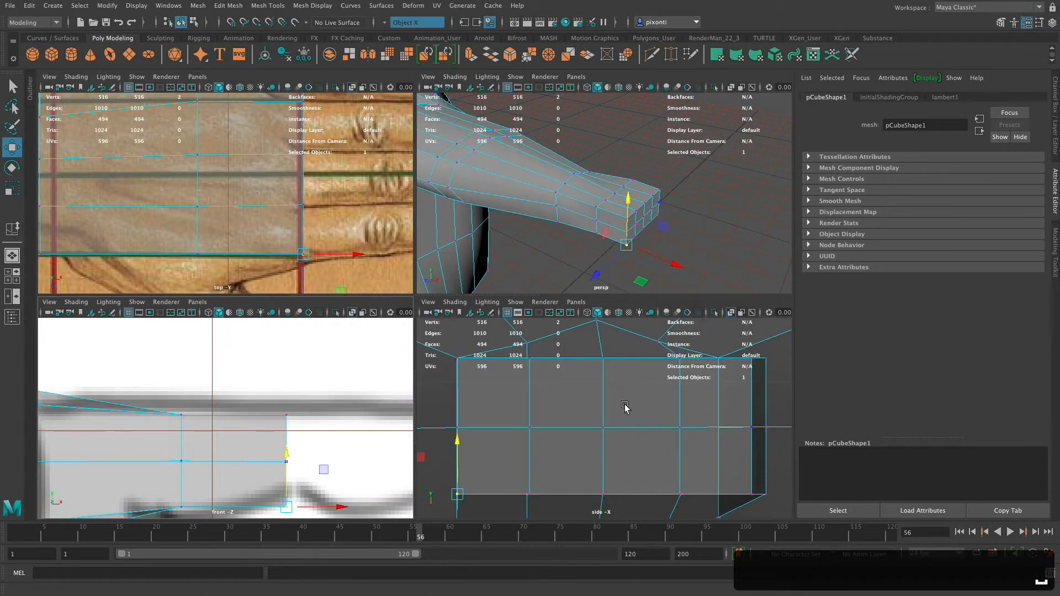
Examine the squared end face of the hand in the enlarged side view and from several angles in the perspective view
key("space")
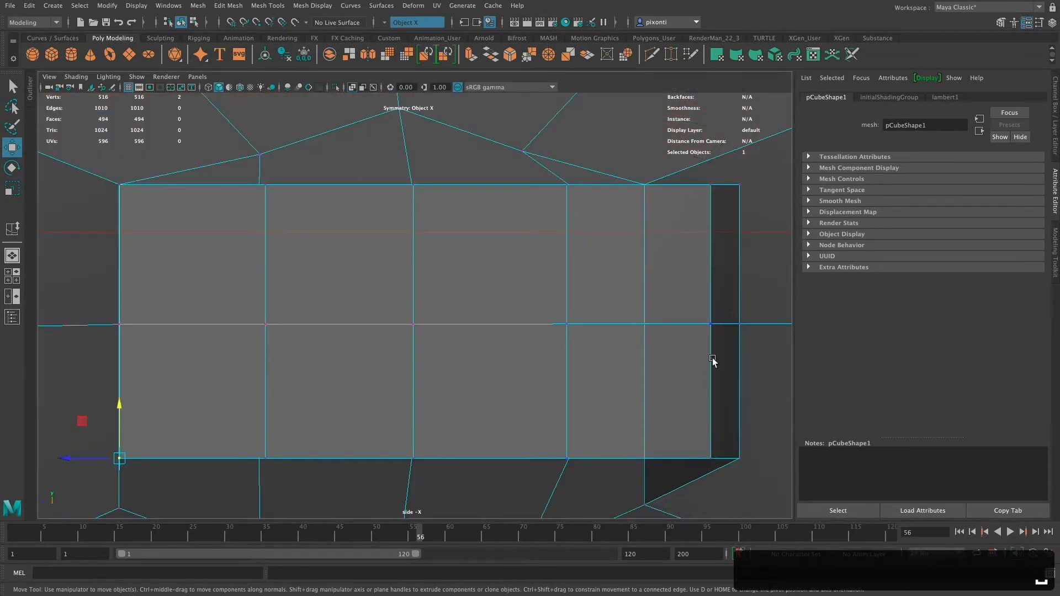
key("space")
key("space")
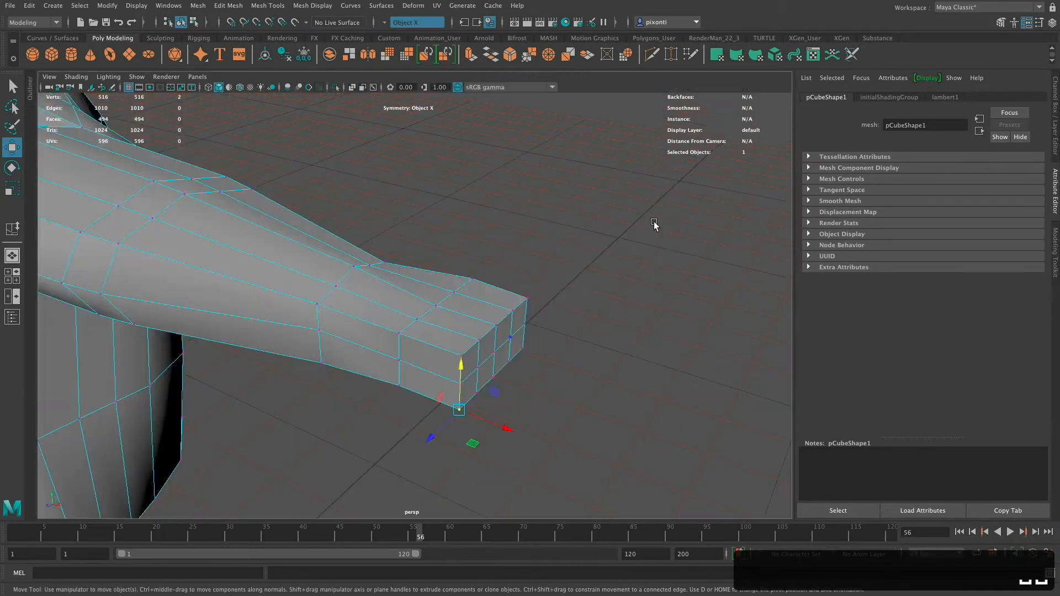
left_click_drag(592, 273, 610, 367, "alt")
key("q")
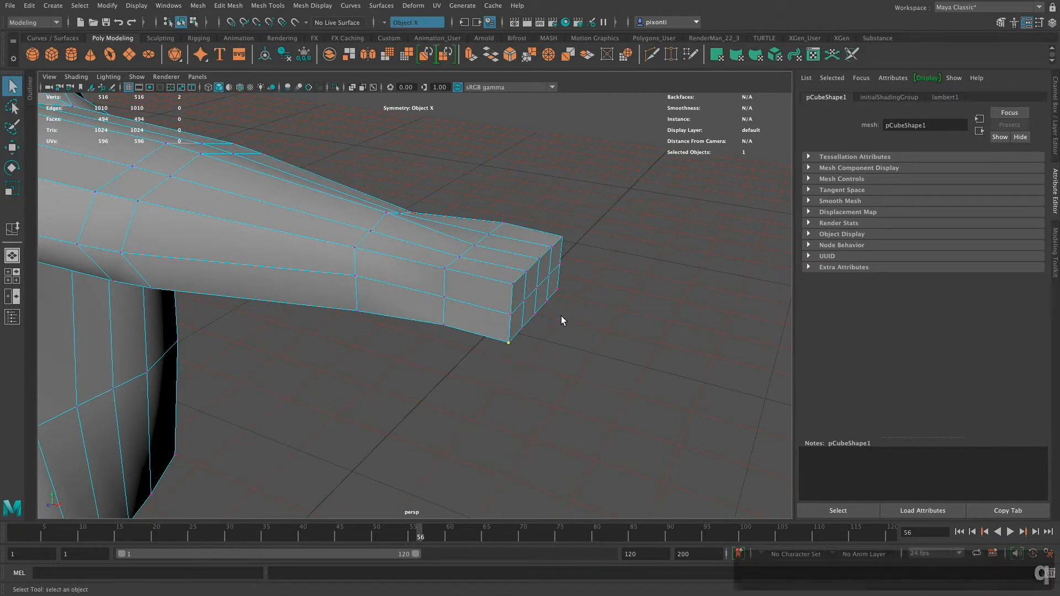
left_click_drag(563, 320, 567, 337, "alt")
middle_click_drag(567, 337, 538, 375, "alt")
right_click_drag(536, 354, 564, 347, "alt")
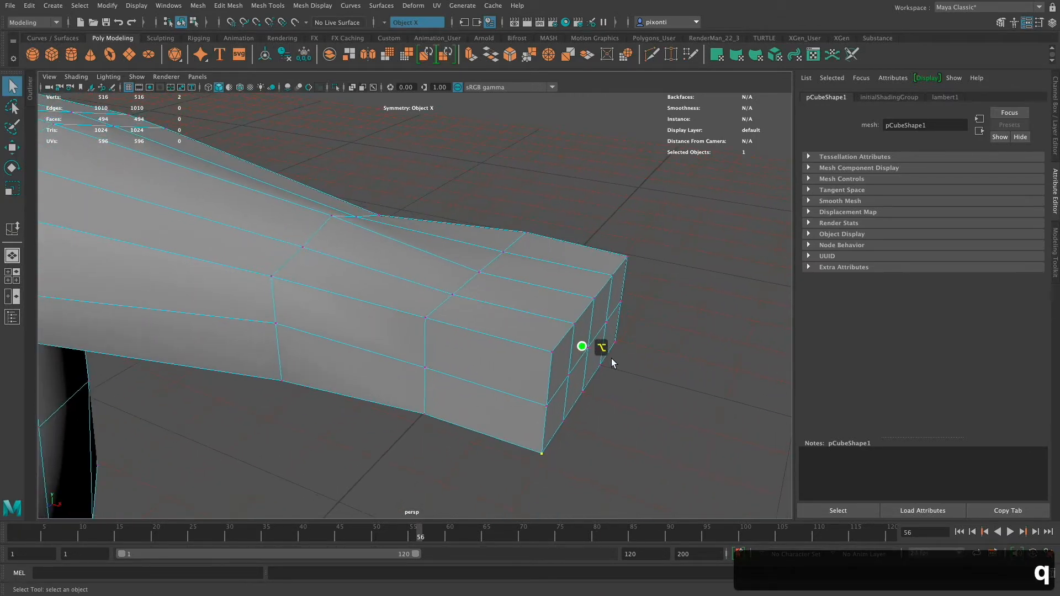
left_click_drag(582, 346, 615, 358, "alt")
middle_click_drag(614, 357, 607, 341, "alt")
left_click_drag(608, 343, 541, 348, "alt")
middle_click_drag(544, 469, 567, 354, "alt")
left_click_drag(567, 354, 565, 362, "alt")
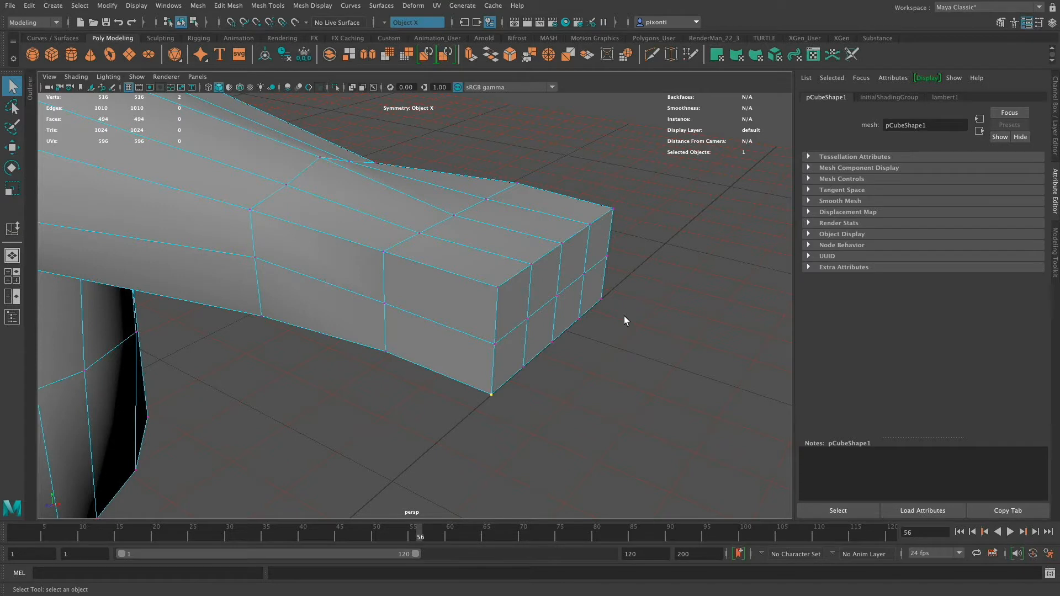
Show the Modeling Toolkit and add the Slide Edge tool to its Custom Shelf
left_click(1052, 251)
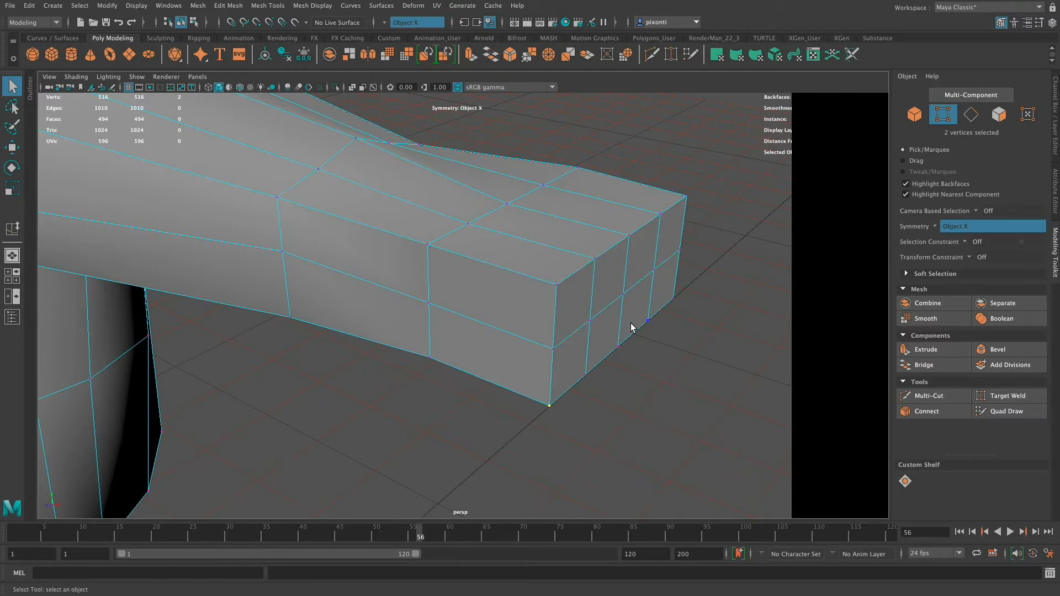
left_click(269, 7)
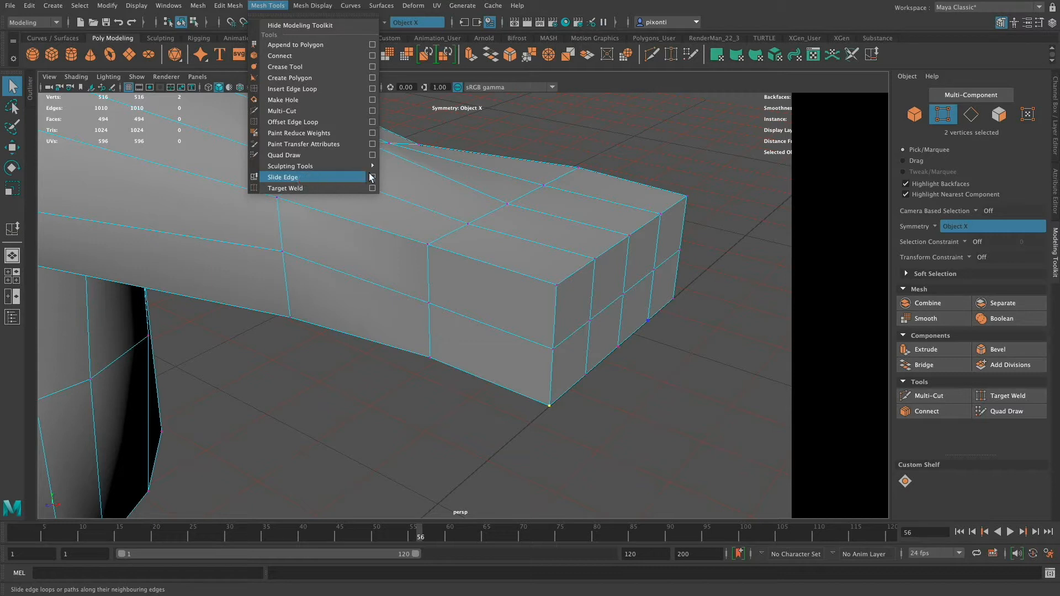
left_click(371, 177, "ctrl+shift")
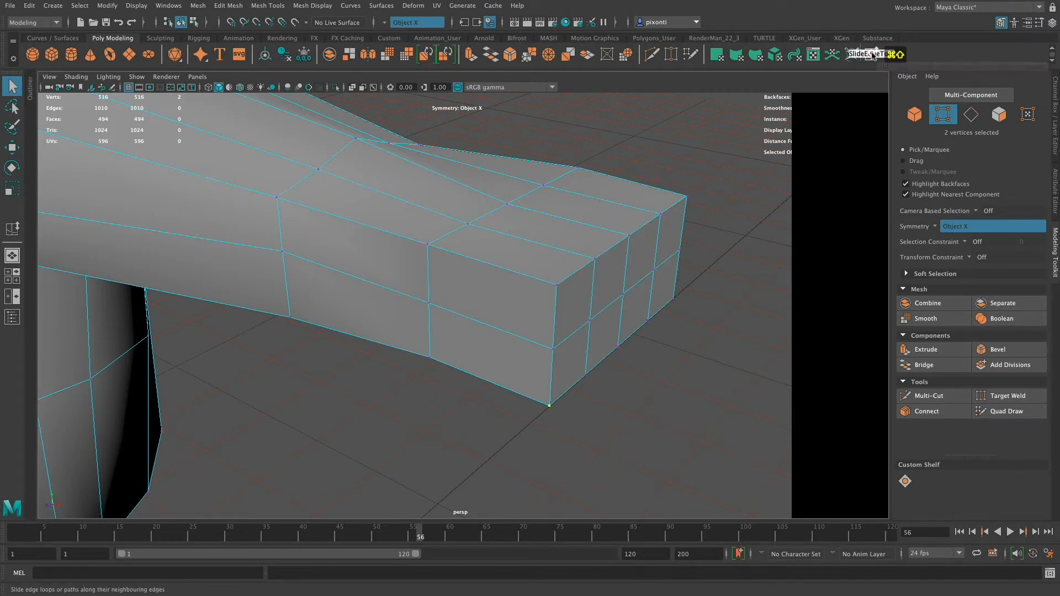
middle_click_drag(873, 56, 936, 491)
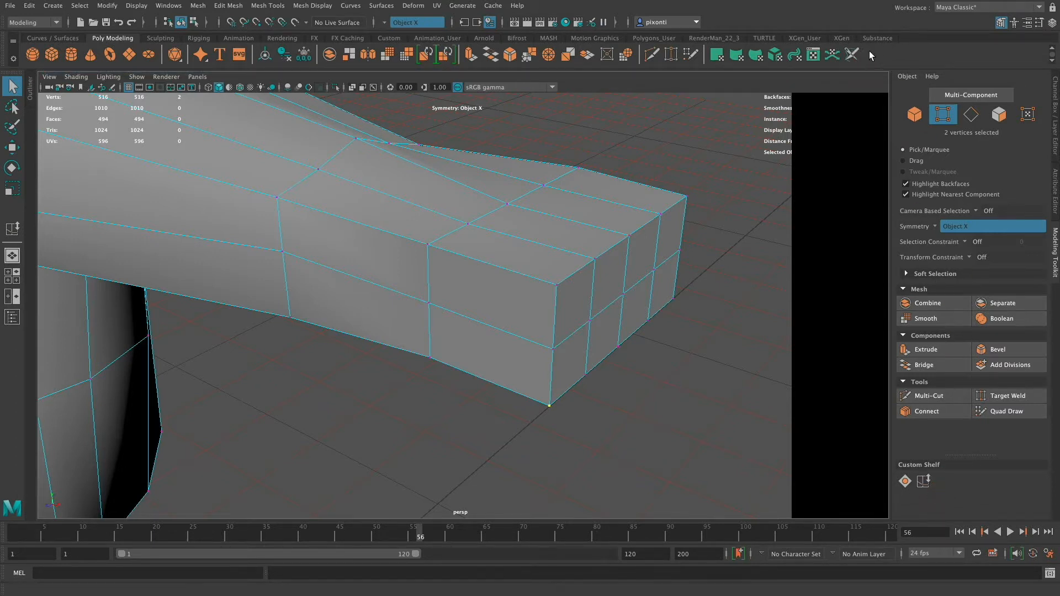
left_click(924, 481)
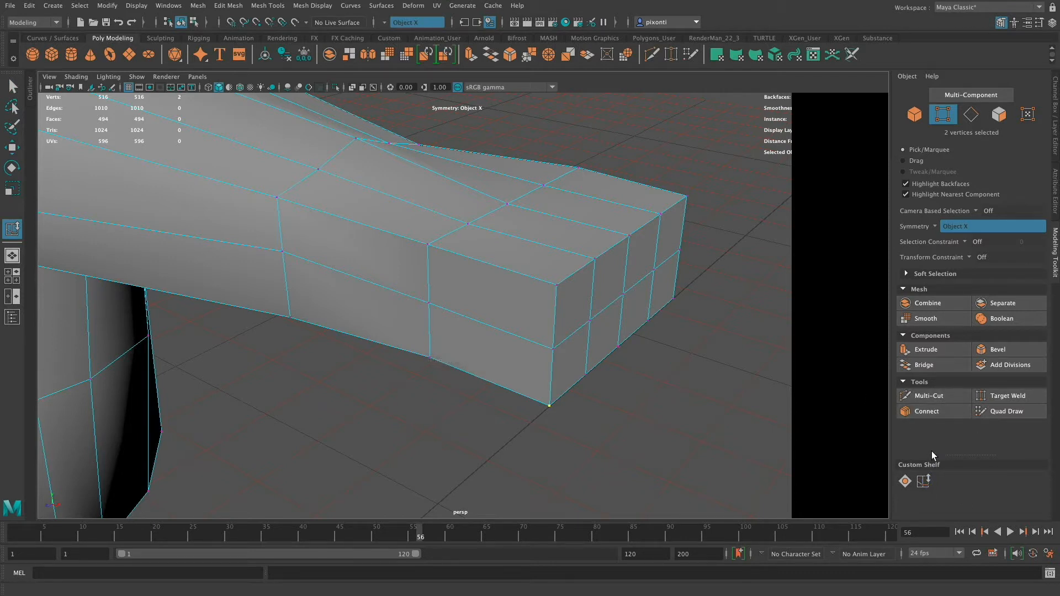
key("q")
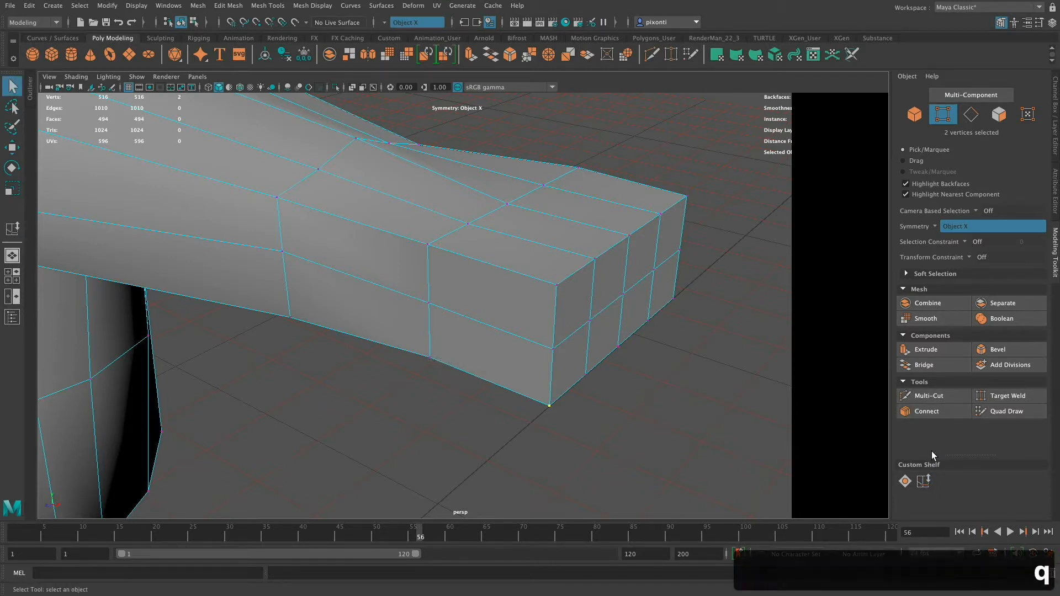
Select the two stacked vertical edges of the index-side finger division on the hand's end face
right_click_drag(592, 294, 593, 267)
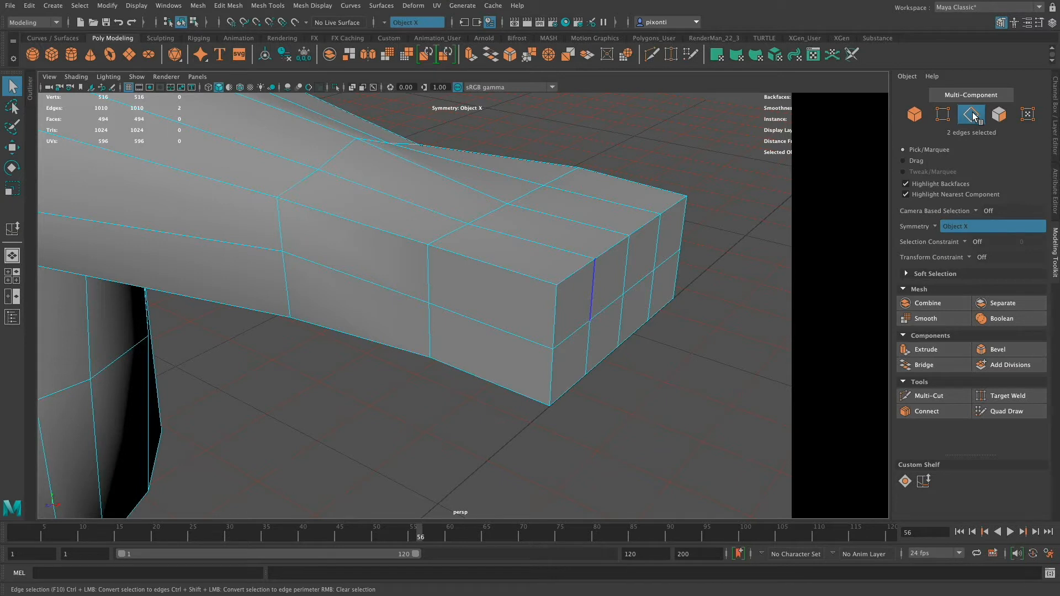
left_click(997, 114)
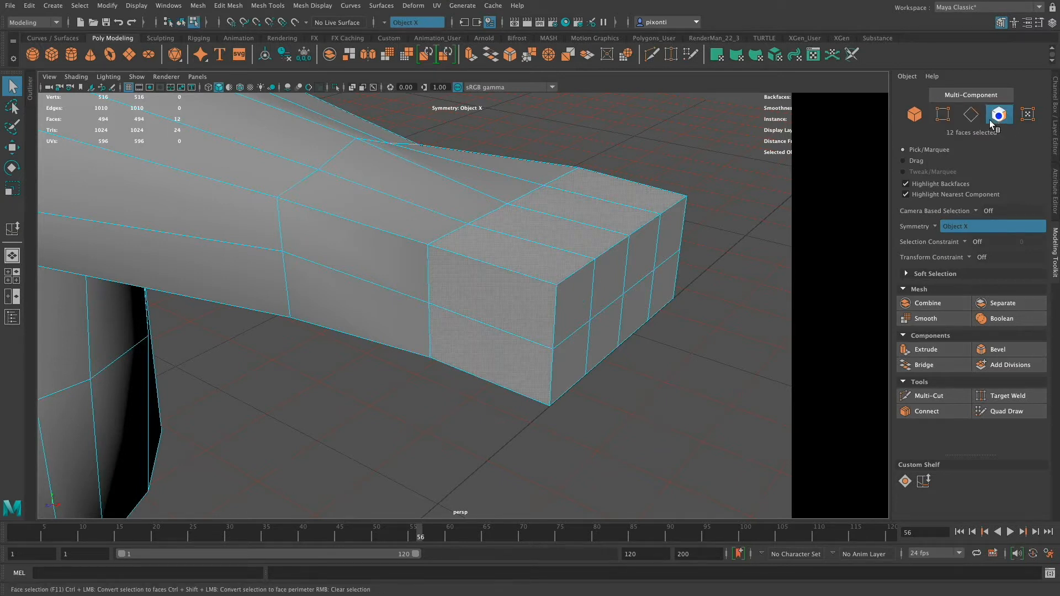
key("ctrl+z")
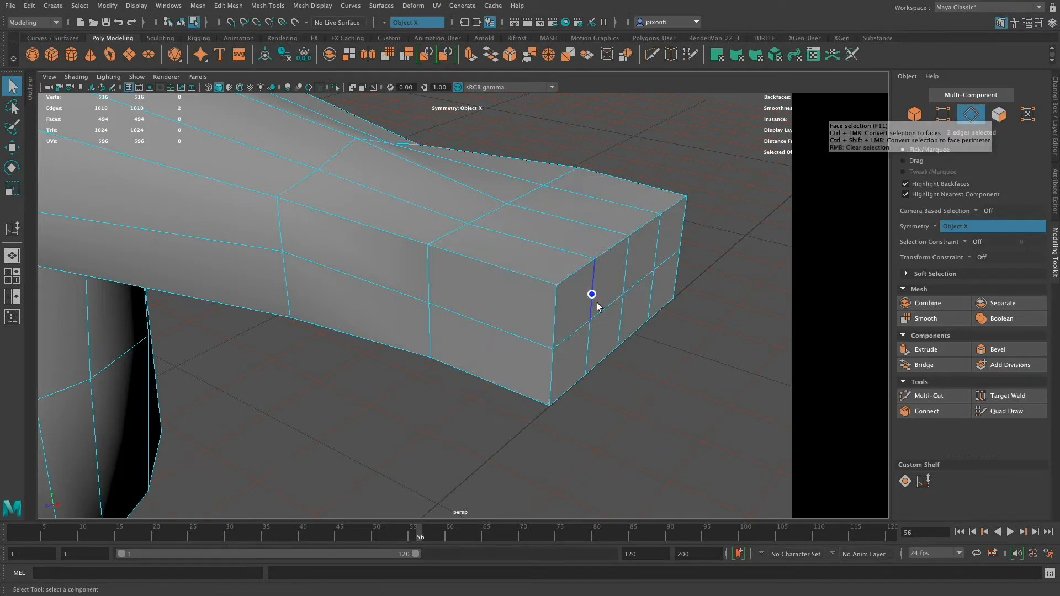
left_click(593, 344, "shift")
left_click_drag(618, 317, 589, 319, "alt")
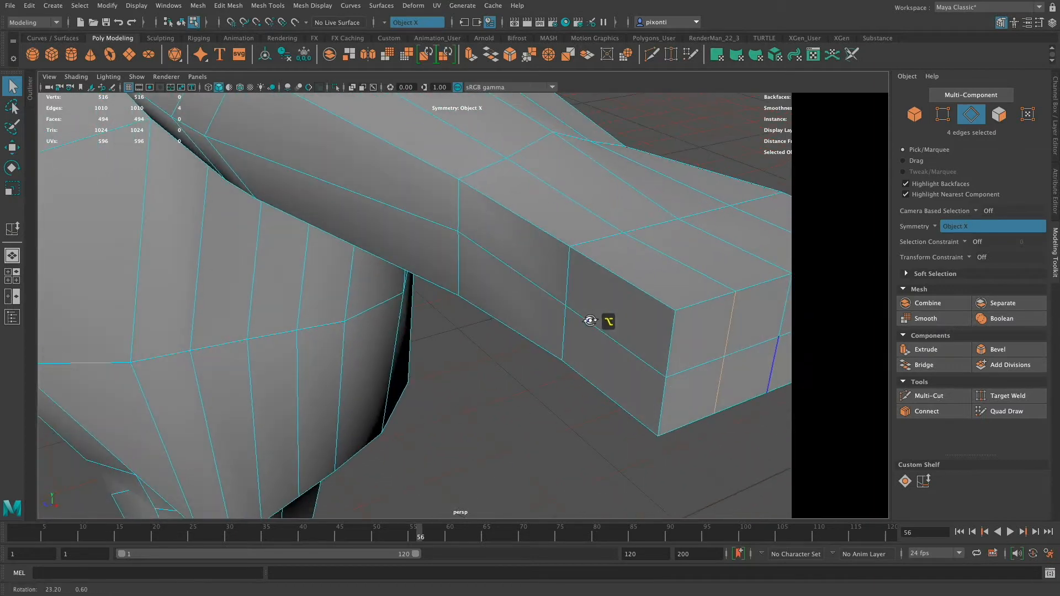
left_click_drag(675, 365, 605, 359, "alt")
middle_click_drag(605, 359, 624, 361, "alt")
left_click_drag(624, 361, 604, 348, "alt")
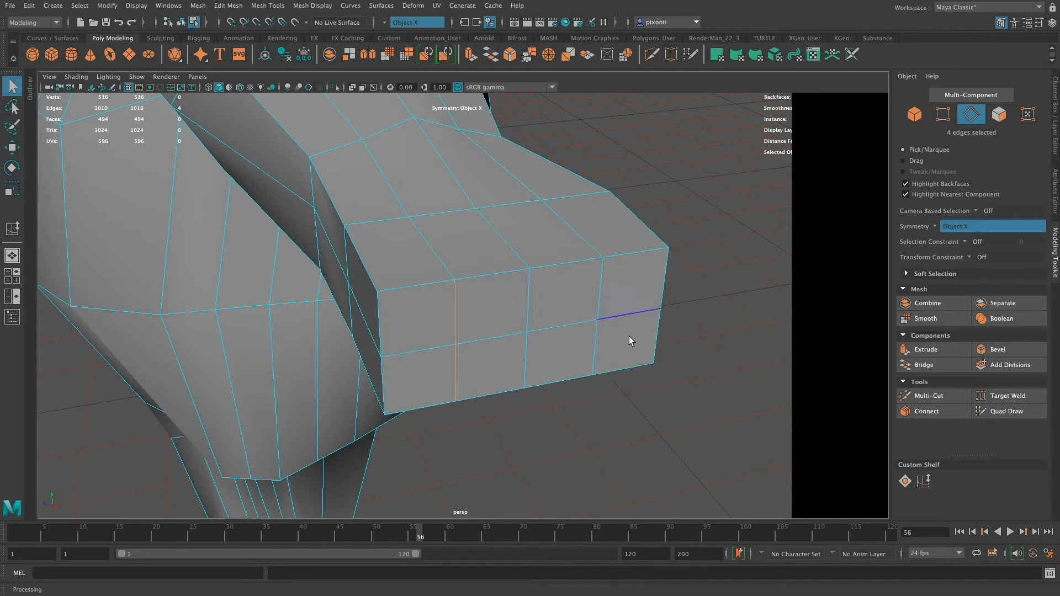
left_click_drag(473, 369, 502, 355, "alt")
left_click_drag(432, 386, 580, 369, "alt")
mouse_move(580, 369)
middle_mouse_down("alt")
mouse_move(622, 362)
mouse_move(582, 369)
middle_mouse_up("alt")
left_click_drag(568, 369, 554, 373, "alt")
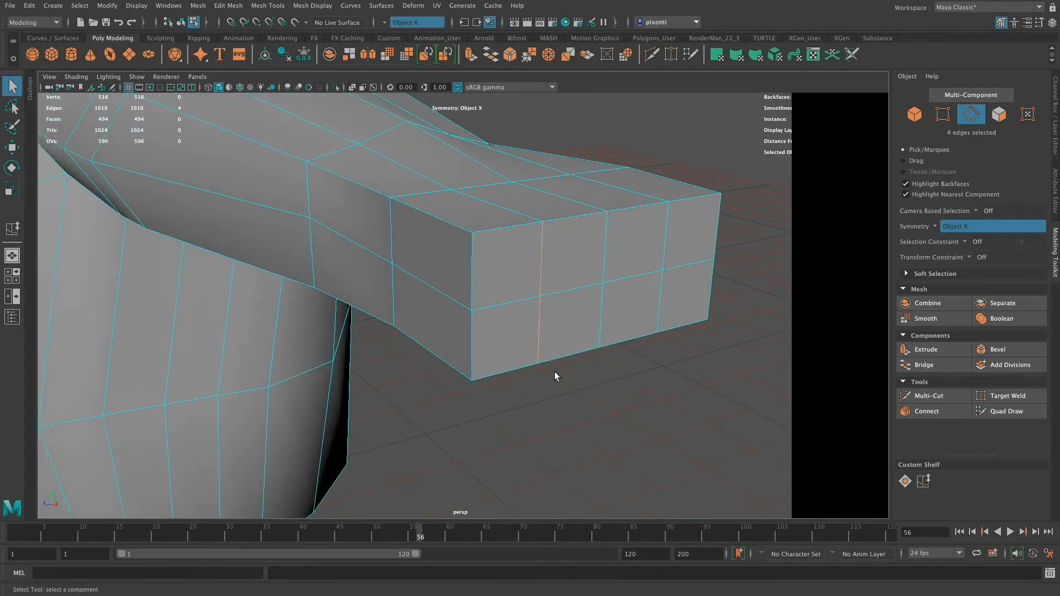
Slide the selected end-face edges slightly toward the index-side corner with the Slide Edge tool
left_click(925, 481)
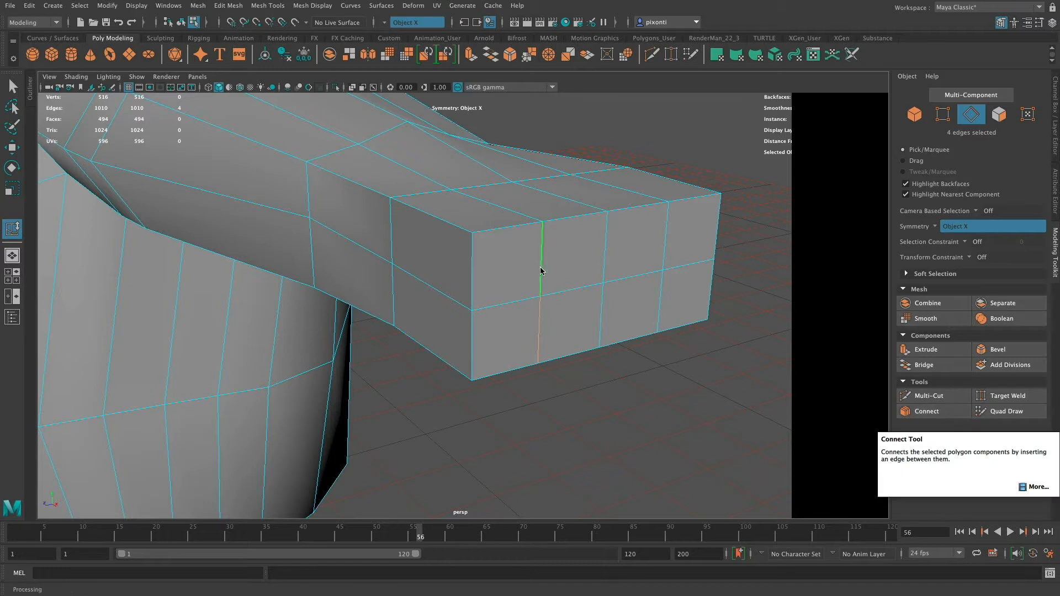
middle_click_drag(542, 276, 516, 293)
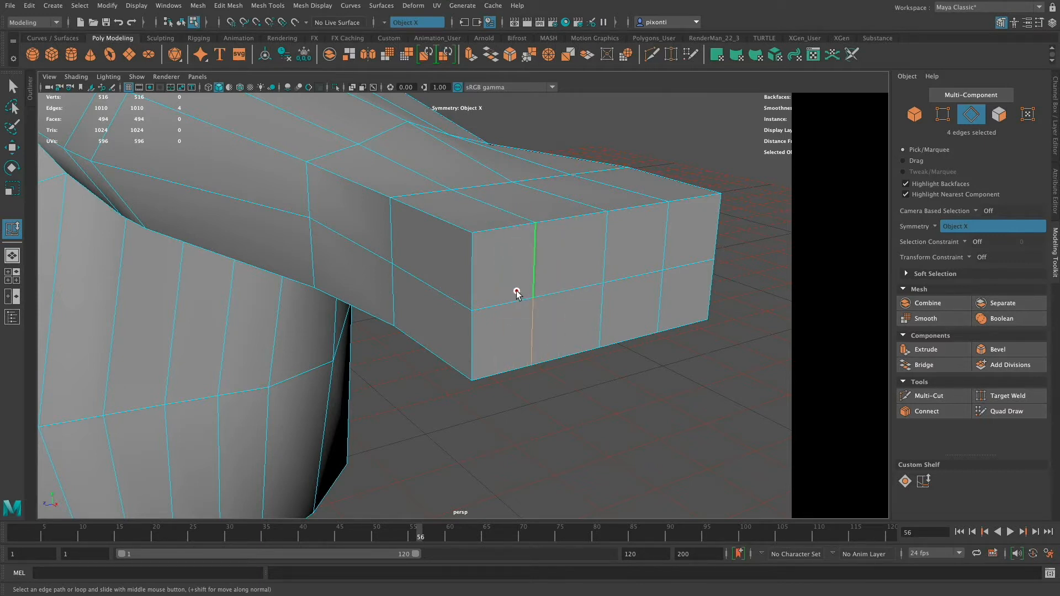
left_click_drag(607, 342, 596, 355, "alt")
middle_click_drag(373, 390, 375, 383)
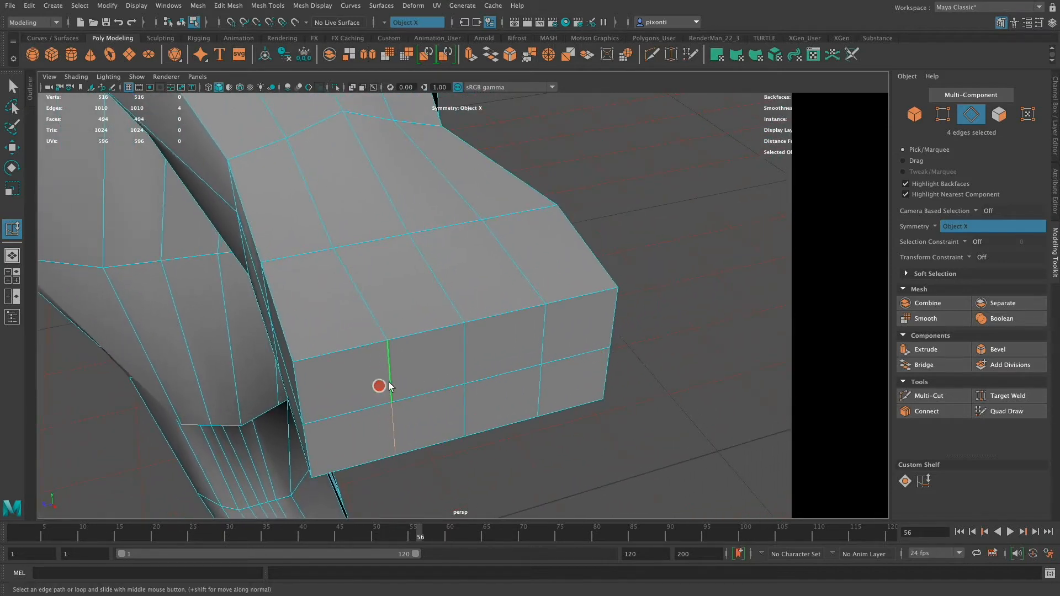
Set the Slide Edge tool's Snapping Points to 1 and try sliding the edges further toward the index-side corner
right_click(923, 484)
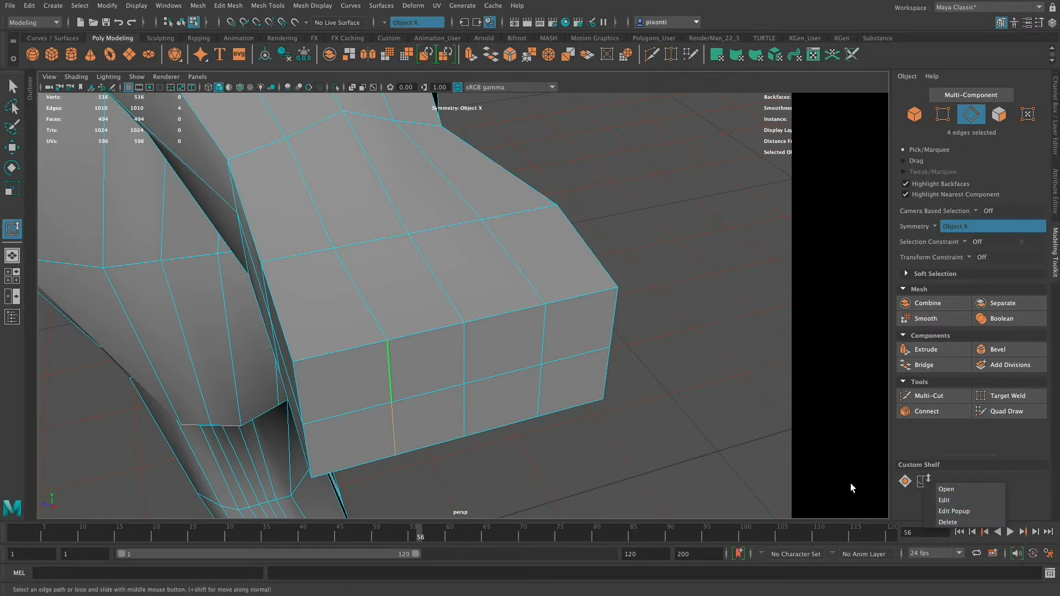
left_click(953, 446)
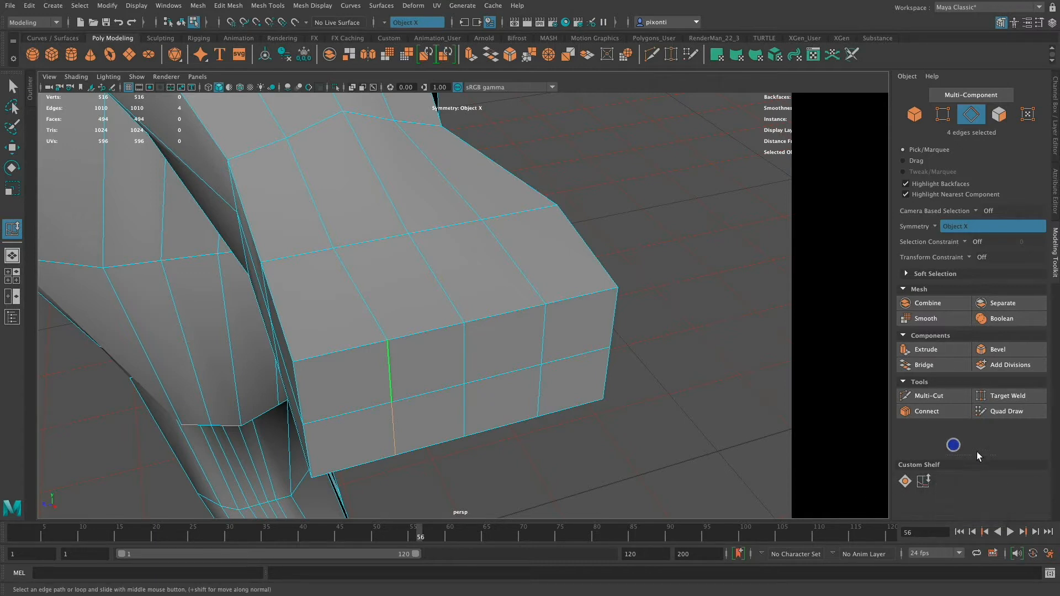
double_click(923, 481)
left_click_drag(393, 125, 763, 98)
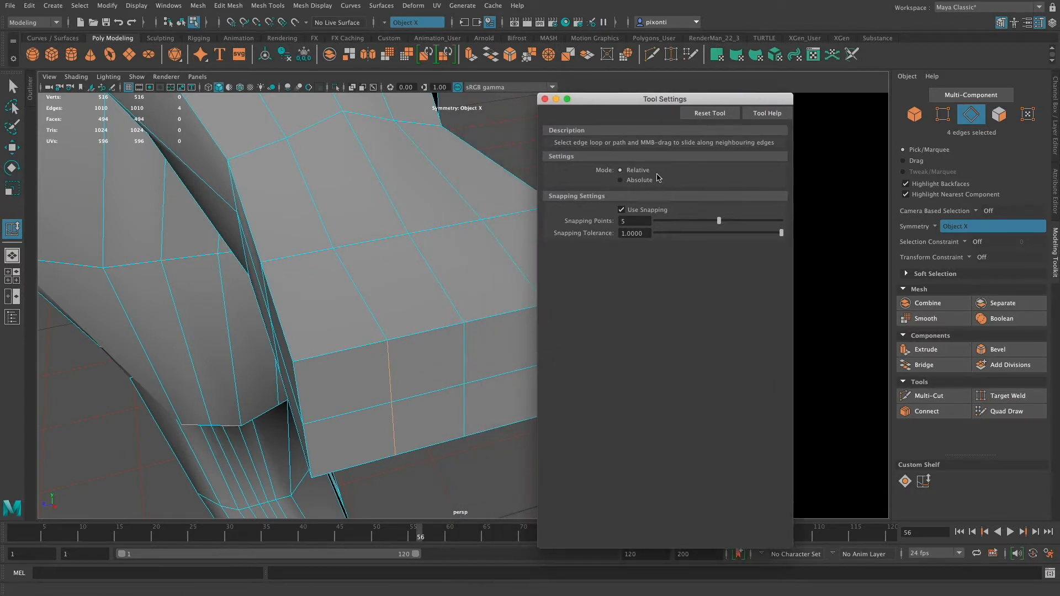
left_click_drag(633, 220, 608, 220)
mouse_move(719, 222)
left_mouse_down()
mouse_move(784, 220)
mouse_move(720, 220)
left_mouse_up()
left_click_drag(630, 220, 607, 220)
left_click_drag(647, 233, 619, 233)
left_click_drag(780, 234, 800, 223)
left_click_drag(712, 221, 610, 224)
type("1")
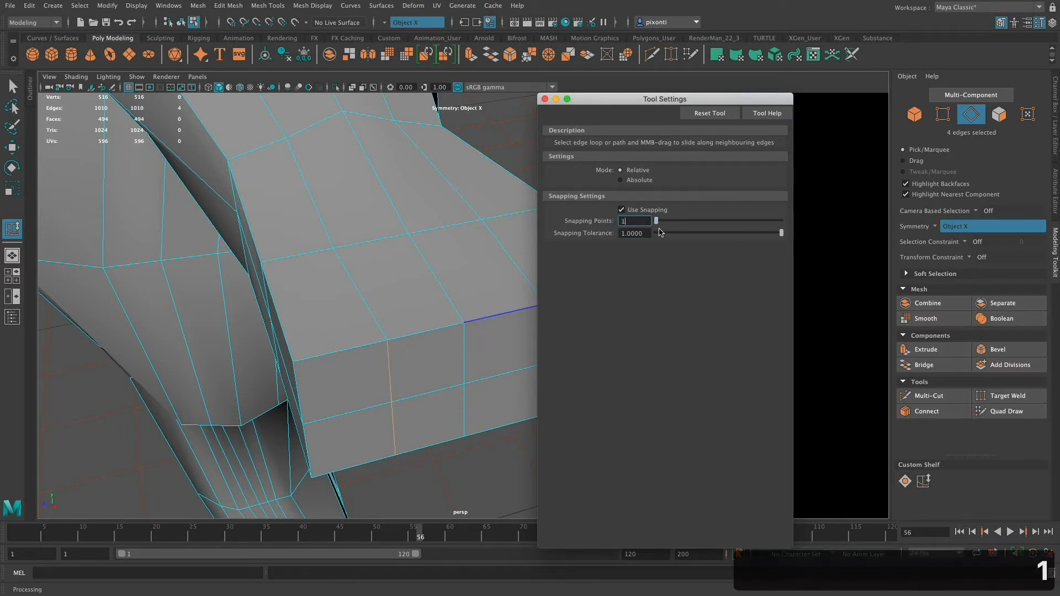
key("Tab")
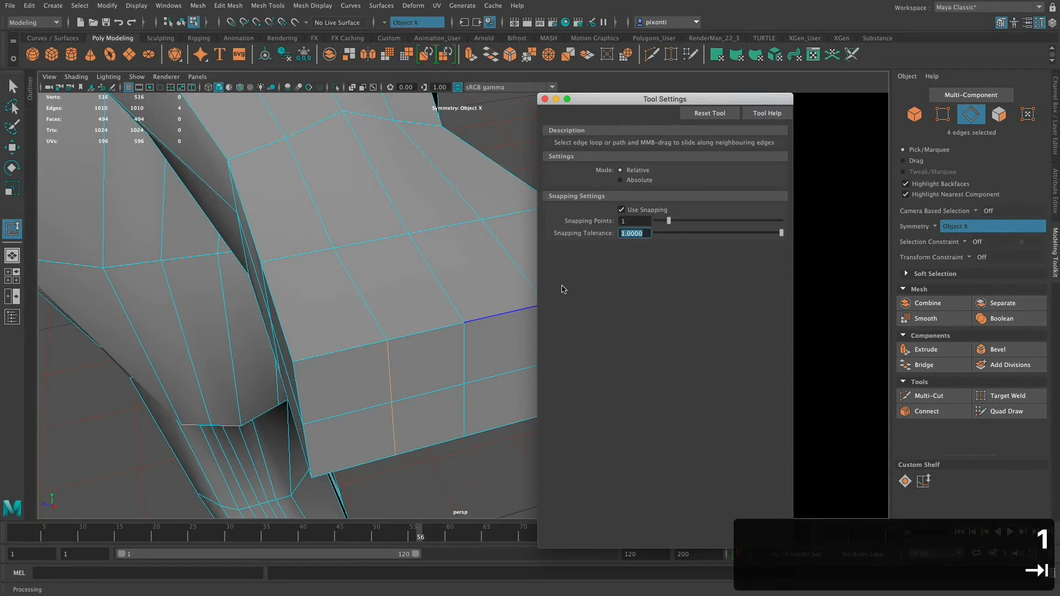
key("super+z")
mouse_move(391, 381)
middle_mouse_down()
mouse_move(374, 383)
mouse_move(432, 366)
mouse_move(355, 395)
mouse_move(350, 385)
mouse_move(324, 405)
mouse_move(465, 345)
mouse_move(454, 359)
mouse_move(332, 397)
mouse_move(331, 407)
mouse_move(354, 390)
middle_mouse_up()
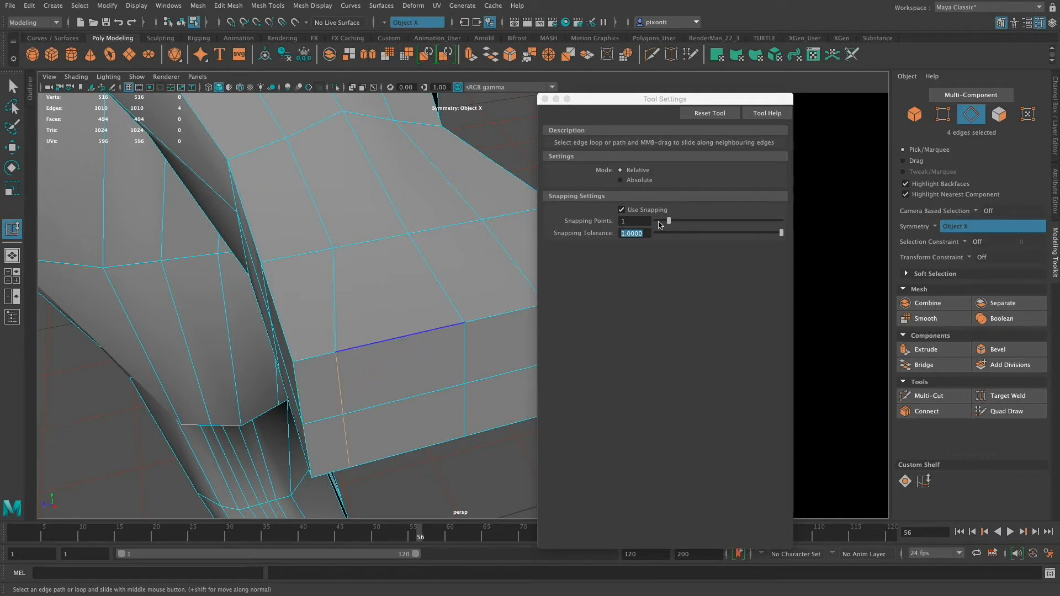
Set Snapping Points to 5, slide the edges back toward the middle of the hand, and close the tool settings
left_click(608, 222)
type("5")
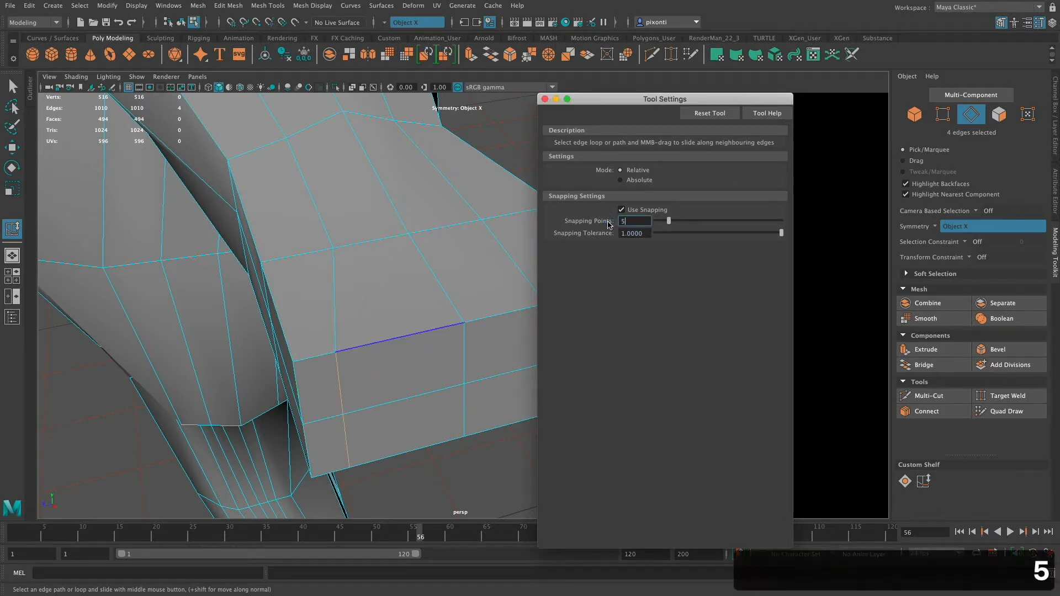
key("Tab")
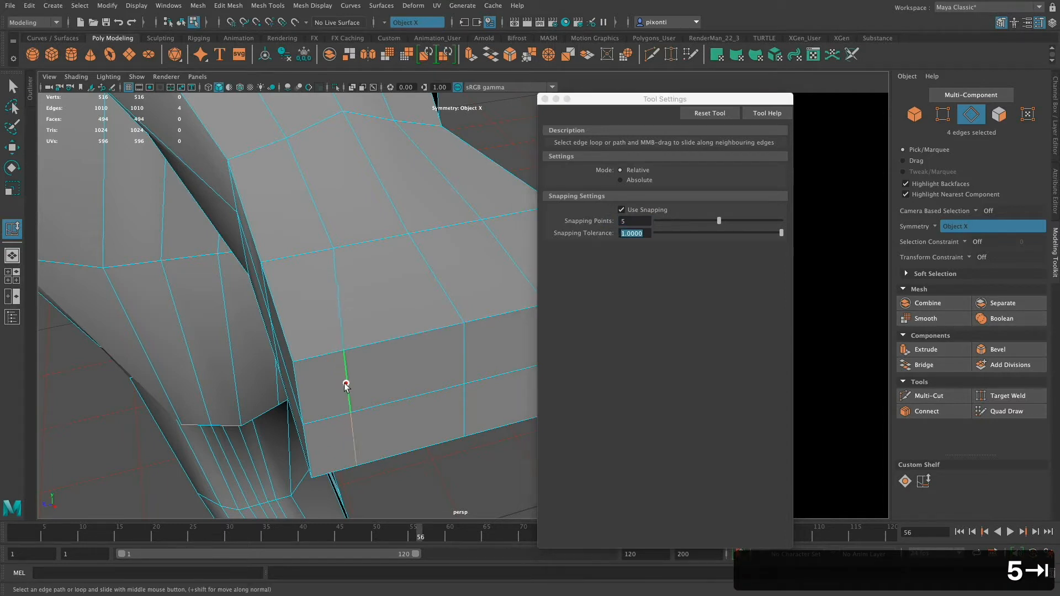
mouse_move(347, 386)
middle_mouse_down()
mouse_move(367, 372)
mouse_move(405, 372)
mouse_move(351, 400)
mouse_move(445, 362)
mouse_move(402, 383)
mouse_move(414, 374)
middle_mouse_up()
left_click_drag(448, 412, 426, 414, "alt")
left_click(545, 100)
Fine-tune the index-side division's position along the hand's end face with Slide Edge and clear the edge selection
left_click_drag(547, 99, 542, 348, "alt")
right_click_drag(534, 354, 553, 336)
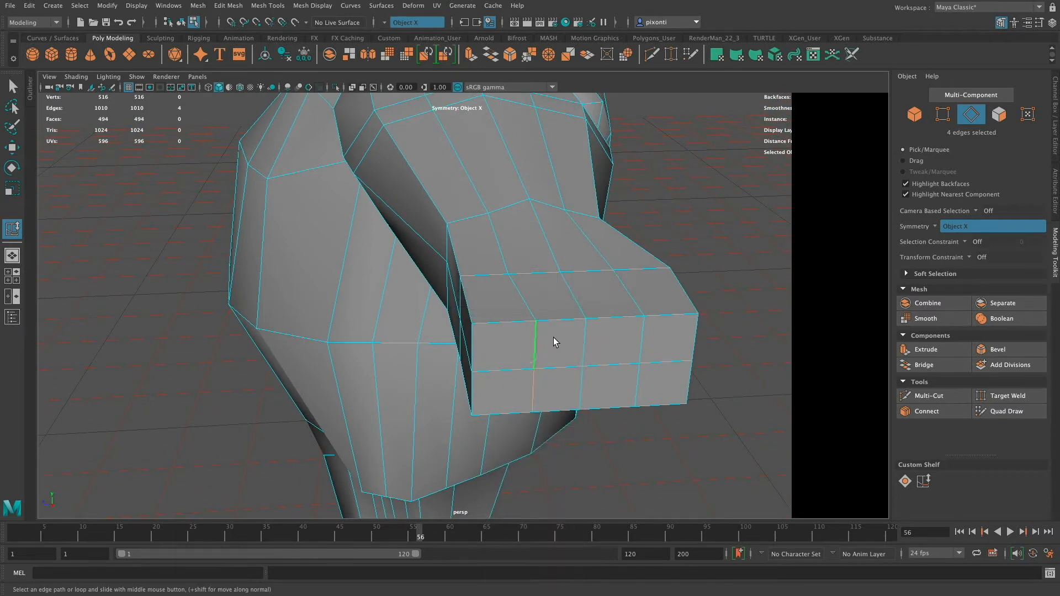
middle_click_drag(535, 358, 527, 356)
left_click_drag(528, 356, 571, 370, "alt")
mouse_move(536, 356)
middle_mouse_down()
mouse_move(525, 357)
mouse_move(542, 360)
middle_mouse_up()
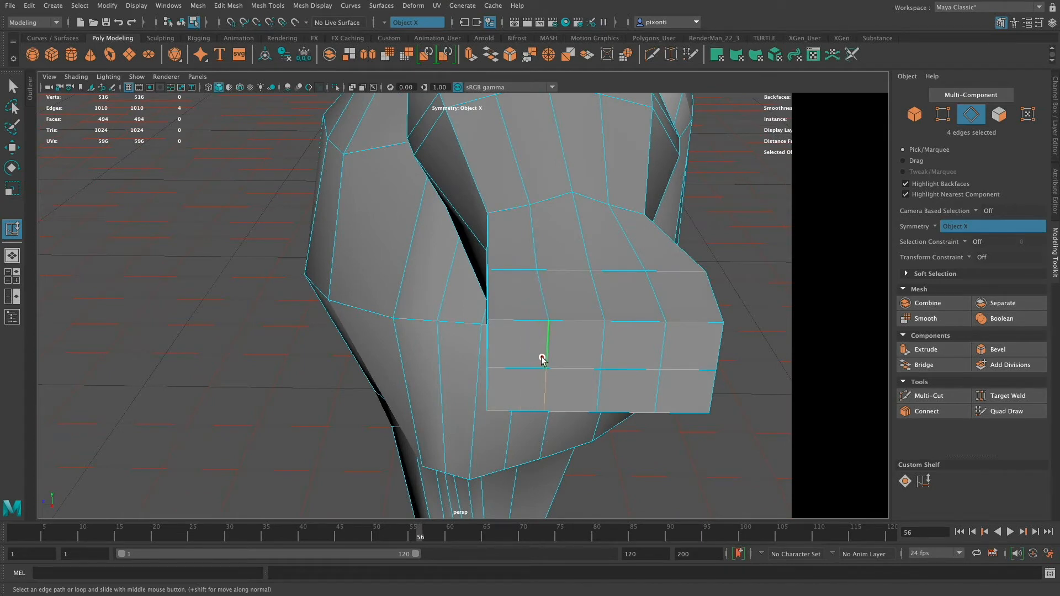
left_click_drag(622, 378, 634, 373, "alt")
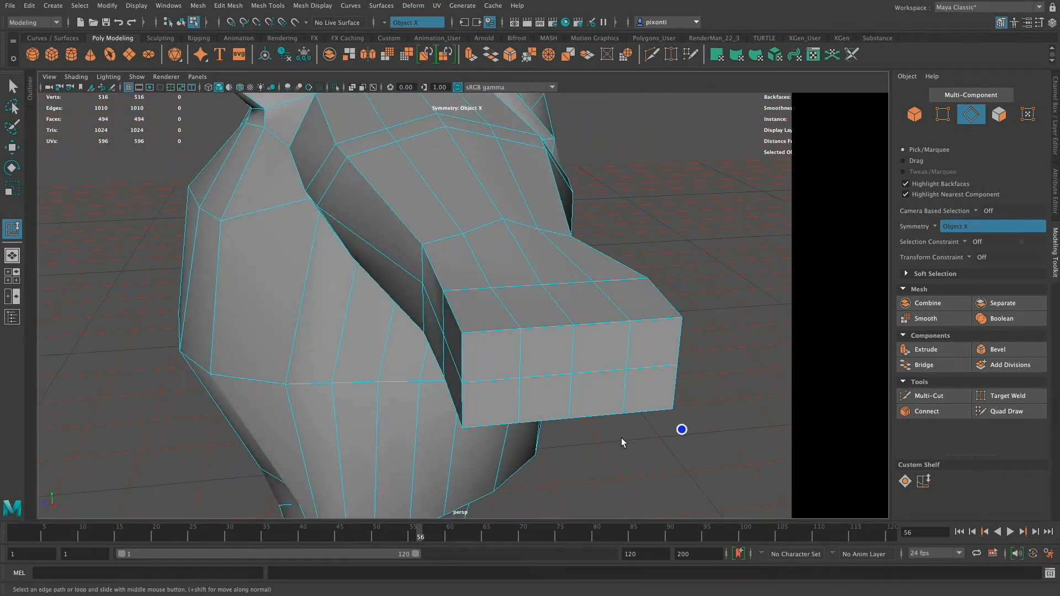
middle_click_drag(681, 429, 625, 409, "alt")
mouse_move(626, 408)
left_mouse_down("alt")
mouse_move(651, 383)
mouse_move(627, 374)
mouse_move(663, 403)
mouse_move(648, 381)
mouse_move(627, 394)
left_mouse_up("alt")
middle_click_drag(627, 394, 627, 409, "alt")
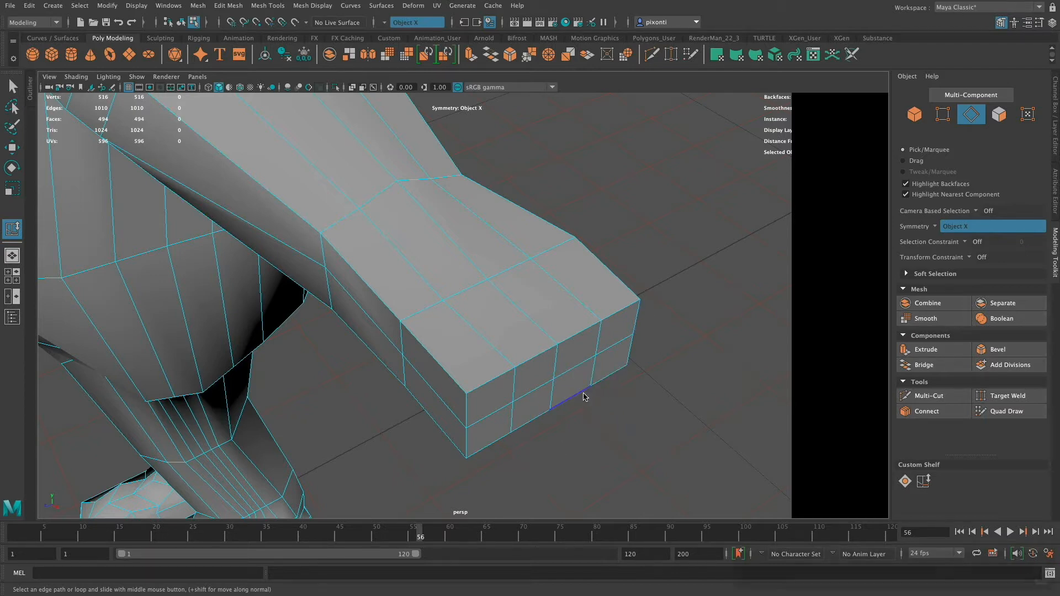
Compare the hand mesh's finger divisions with the fingers of the reference image in the enlarged top view
key("space")
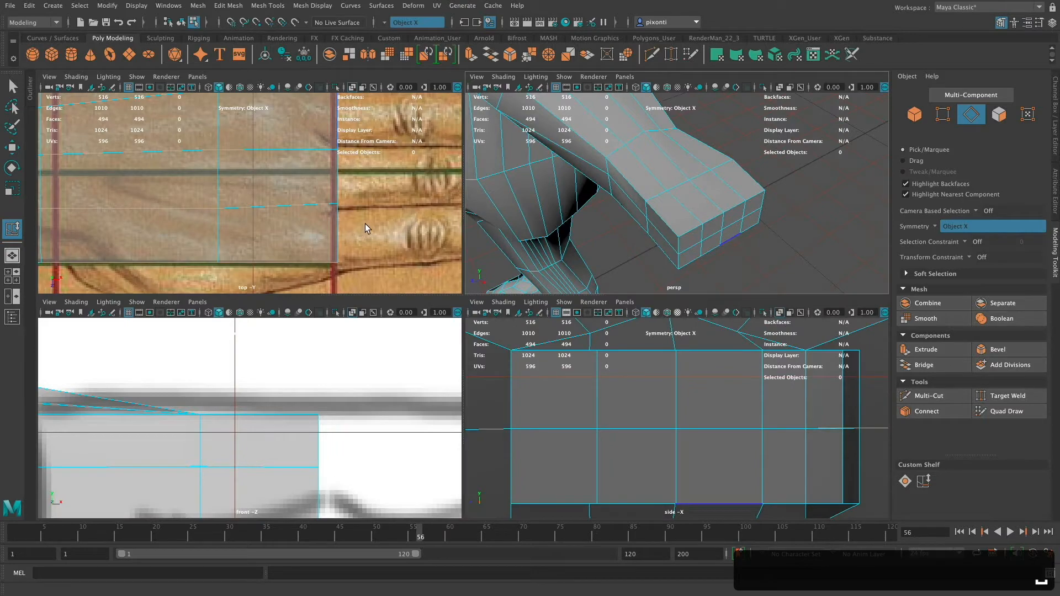
key("space")
middle_click_drag(570, 323, 474, 345, "alt")
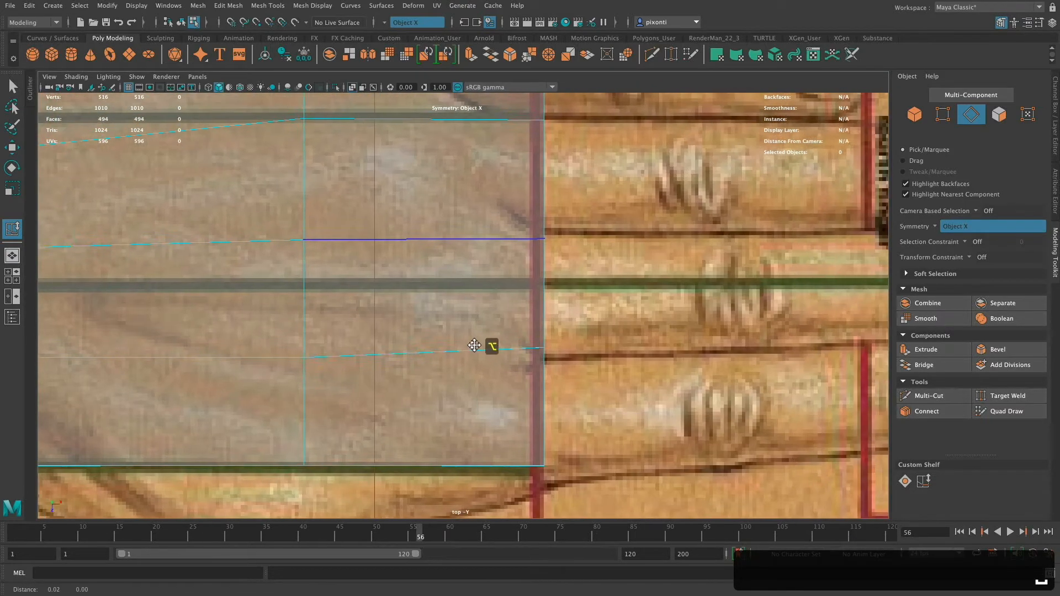
right_click_drag(679, 353, 490, 367, "alt")
middle_click_drag(574, 350, 591, 358, "alt")
right_click_drag(610, 356, 554, 359, "alt")
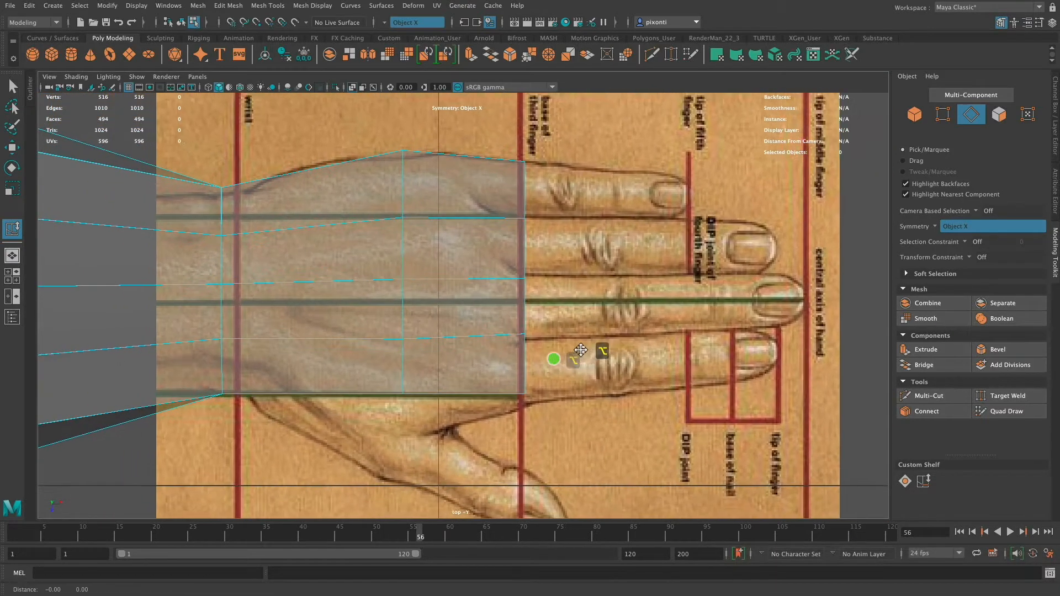
middle_click_drag(580, 350, 594, 348, "alt")
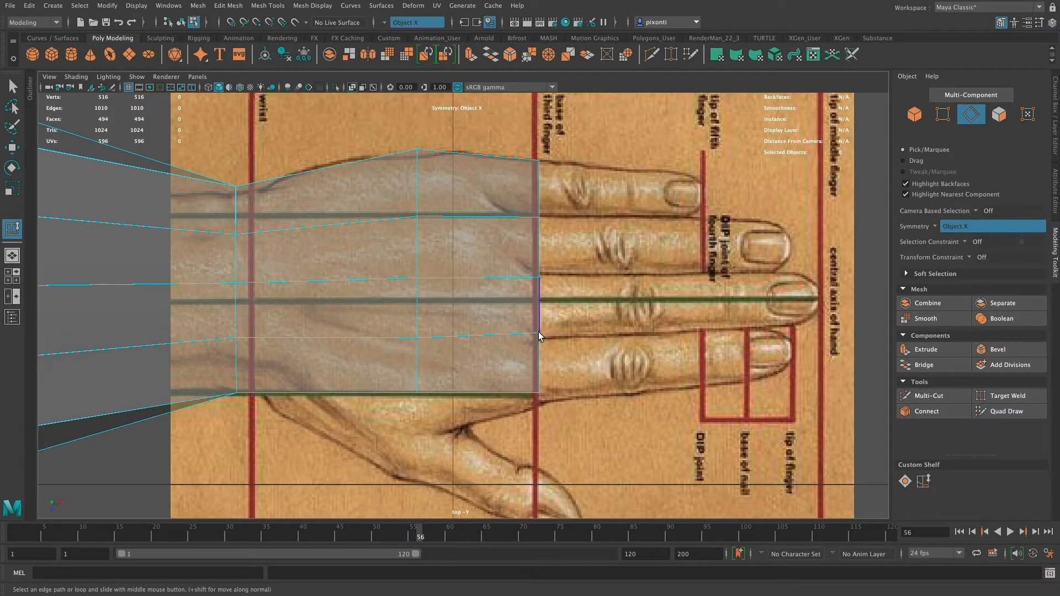
right_click_drag(539, 335, 502, 295)
left_click_drag(548, 322, 523, 350)
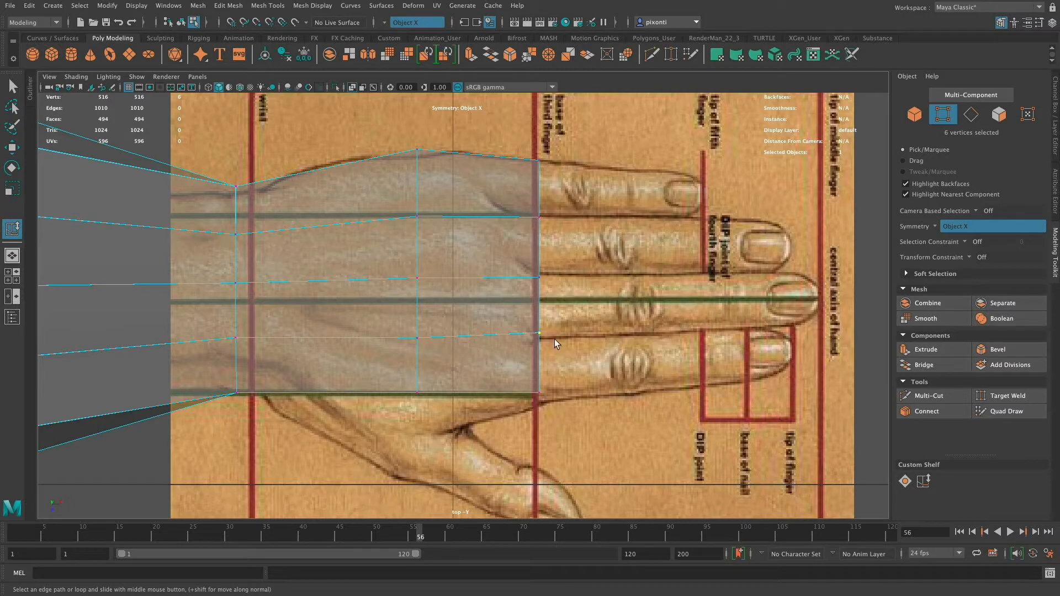
middle_click_drag(432, 403, 502, 400, "alt")
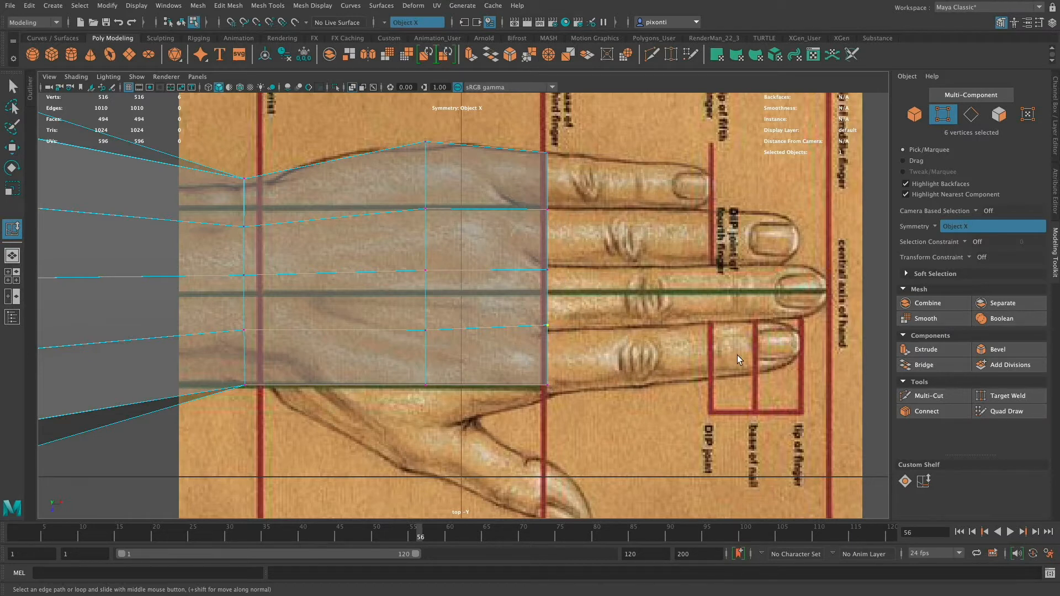
Select the three vertical finger-division lines on the hand's end face in the perspective view and bevel them with a fraction of 0.5
key("space")
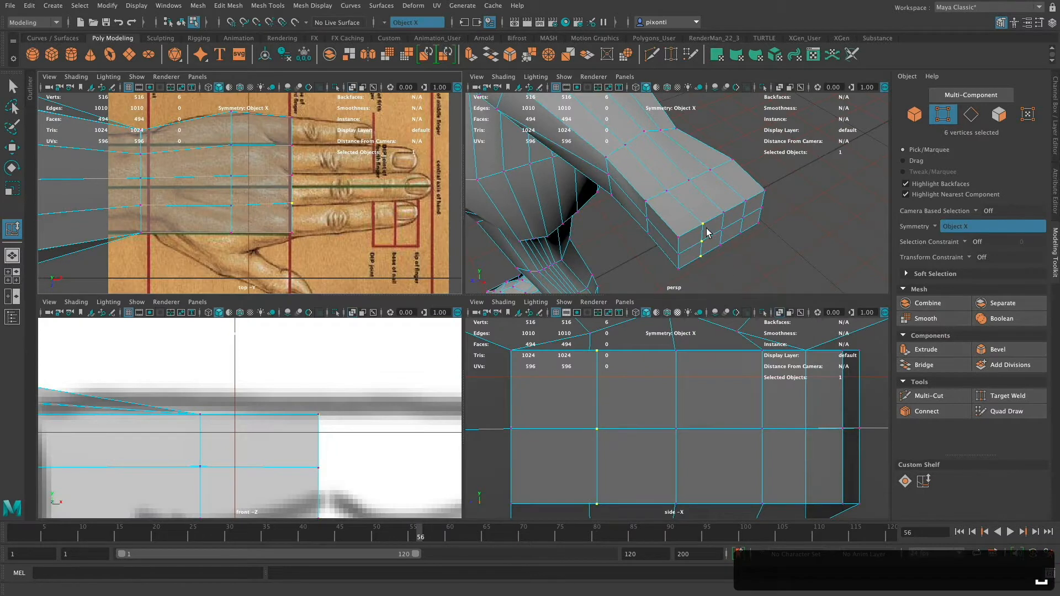
key("space")
left_click_drag(663, 312, 648, 357, "alt")
right_click_drag(585, 276, 588, 250)
left_click(558, 269)
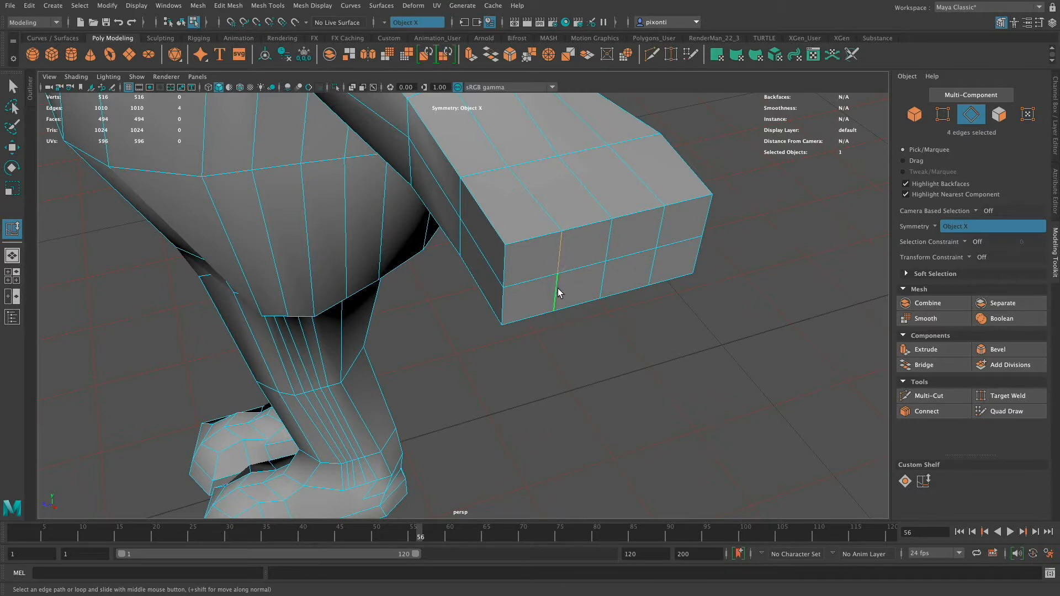
left_click(558, 293, "shift")
left_click(663, 227, "shift")
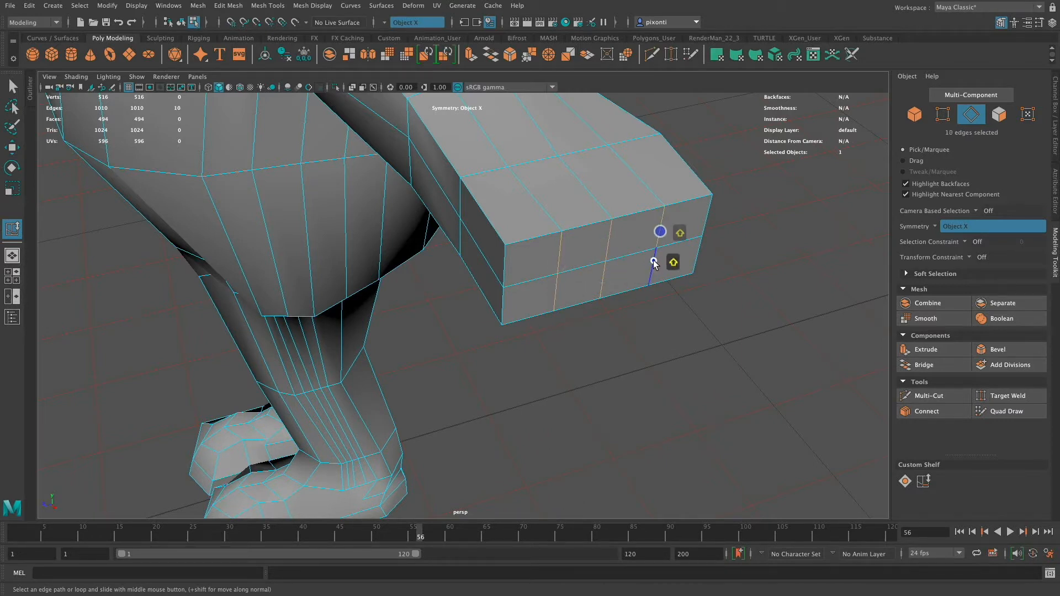
left_click(653, 261, "shift")
left_click(1013, 350)
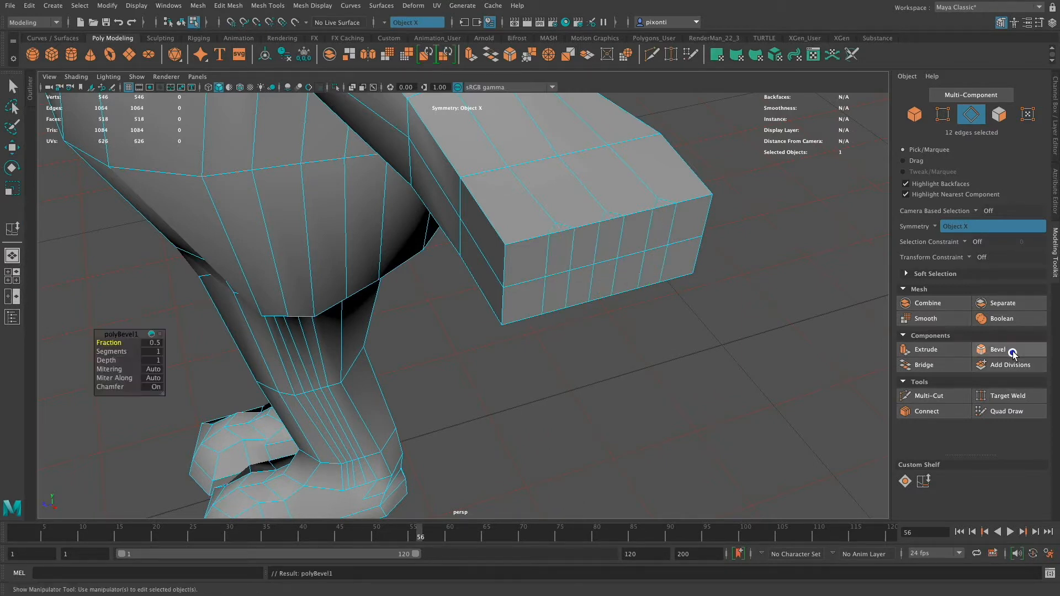
Select the upper and lower end faces for all four fingers, leaving out the narrow beveled gaps between them
left_click_drag(646, 262, 596, 298, "alt")
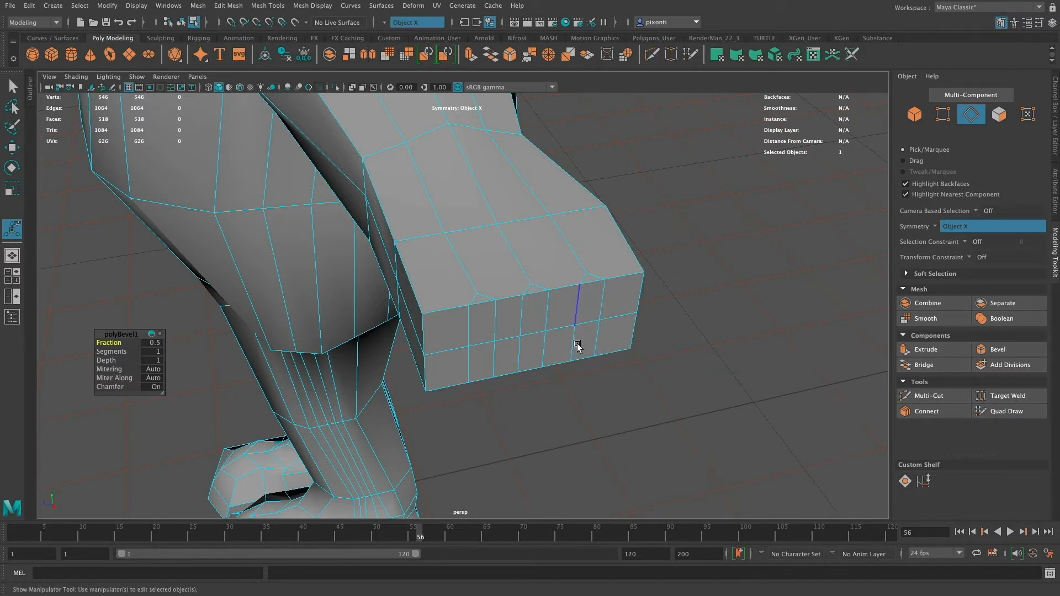
left_click_drag(577, 348, 592, 362, "alt")
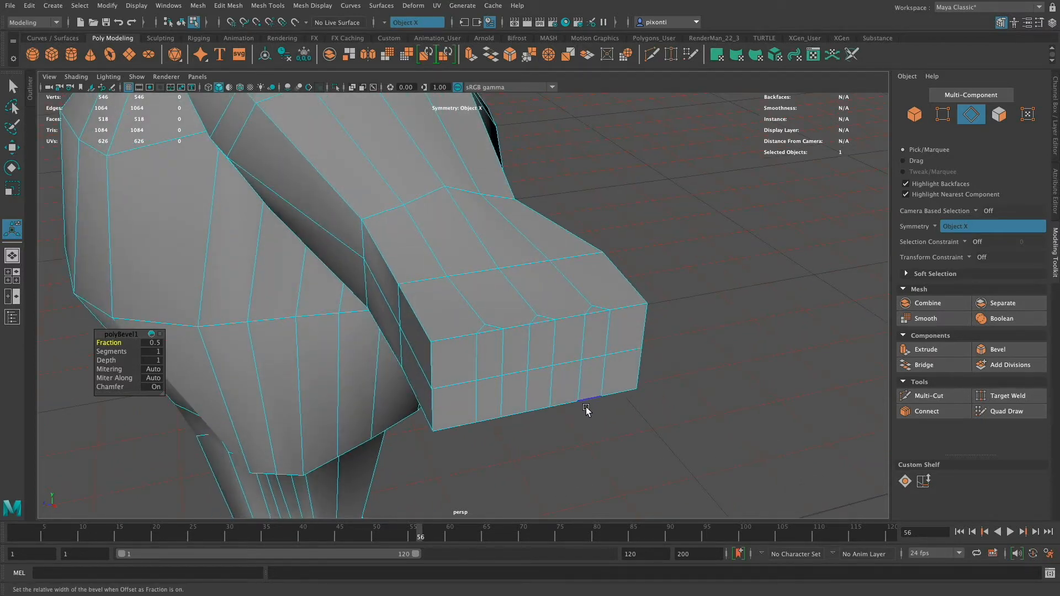
left_click_drag(568, 372, 568, 391, "alt")
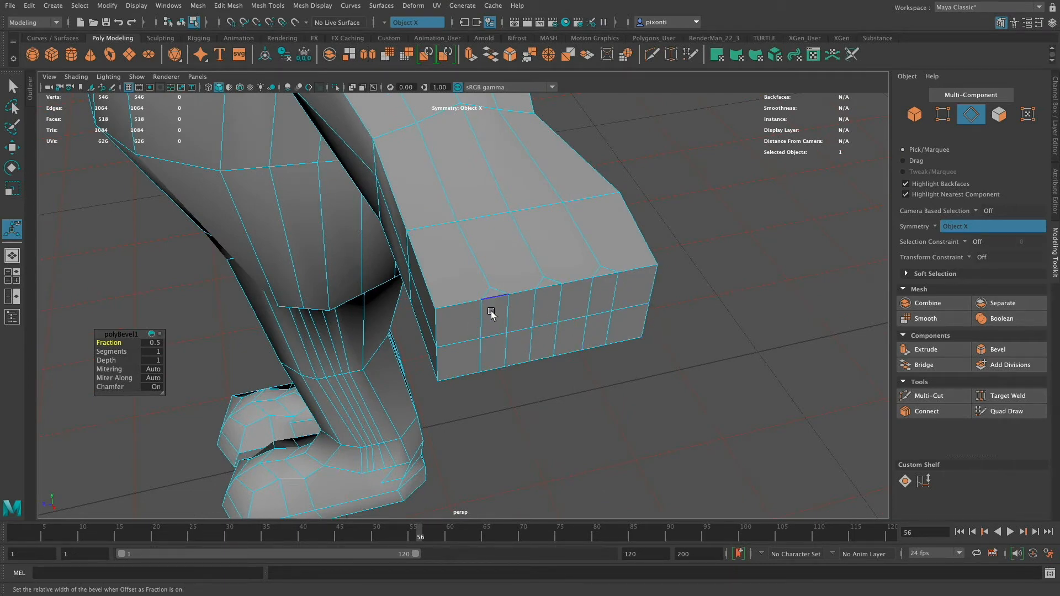
right_click_drag(494, 294, 475, 323)
left_click(465, 323)
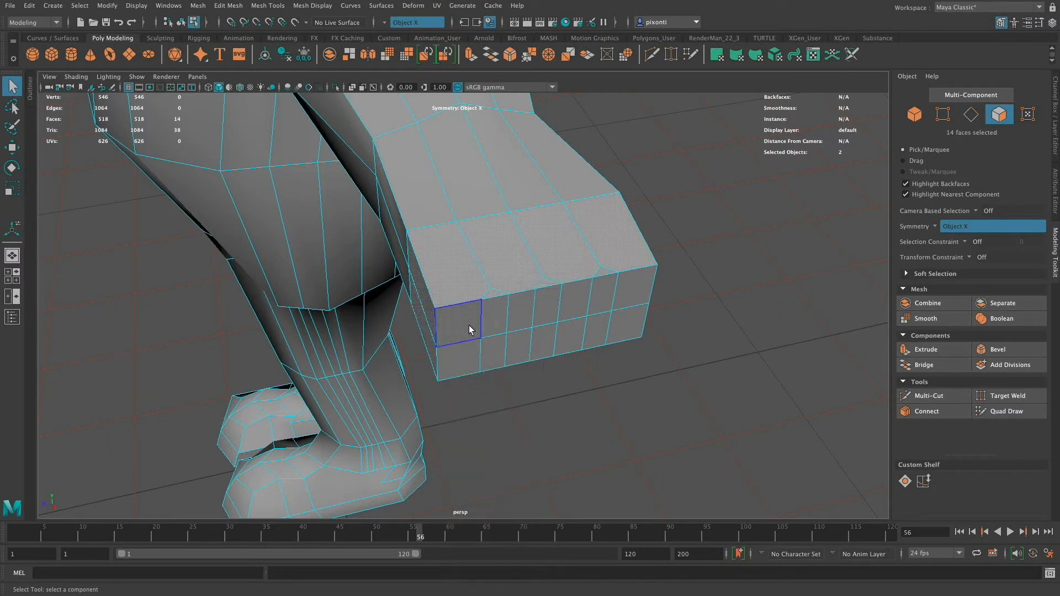
left_click(464, 362, "shift")
left_click(521, 307, "shift")
left_click(521, 345, "shift")
left_click(574, 300, "shift")
left_click(571, 333, "shift")
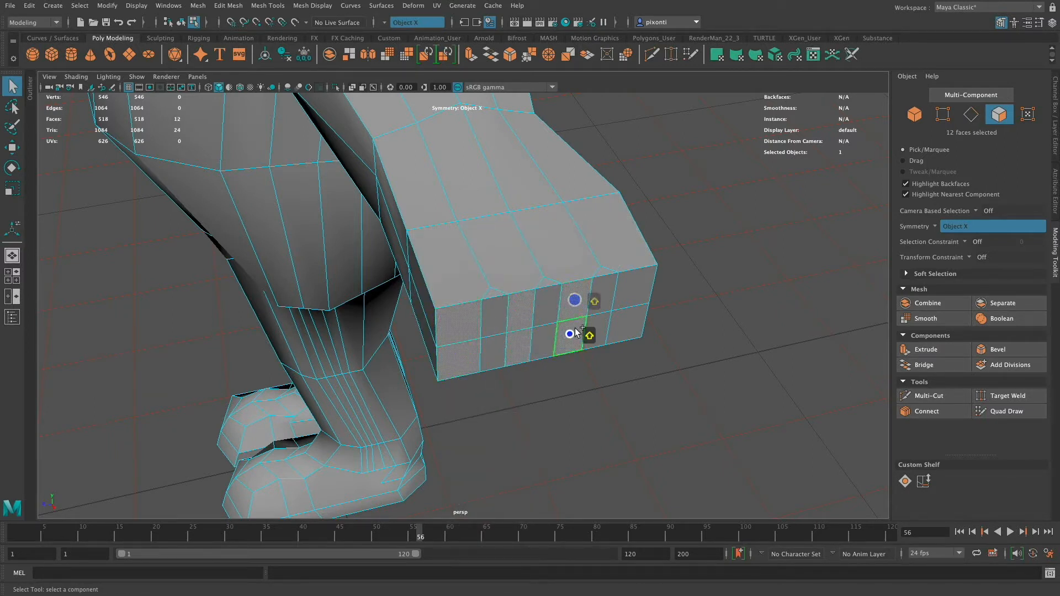
left_click(624, 287, "shift")
left_click(621, 323, "shift")
left_click_drag(607, 320, 628, 356, "alt")
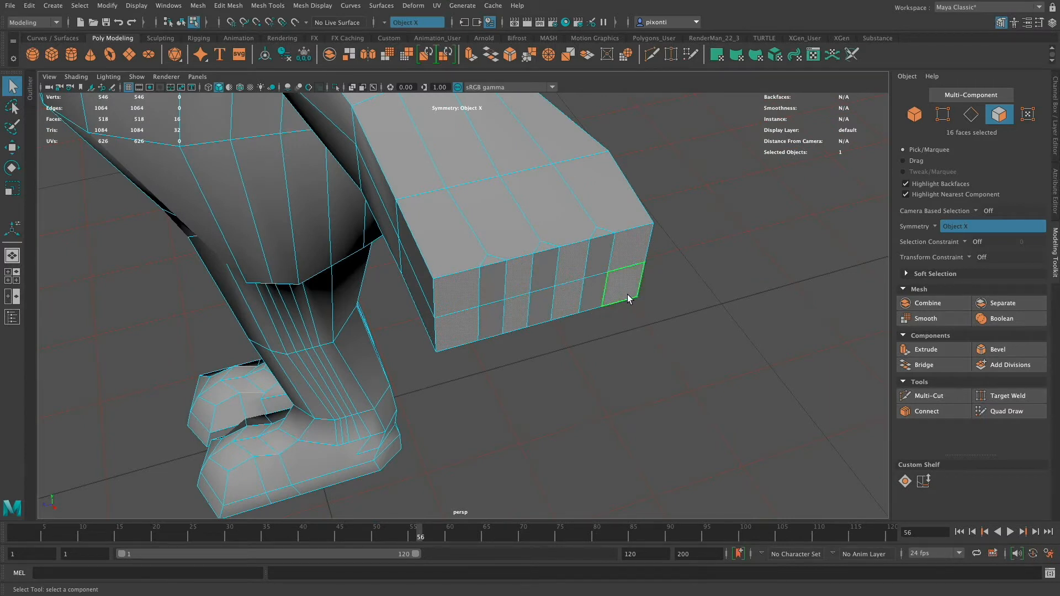
Try extruding the four finger ends outward directly with the Move tool and undo it
key("w")
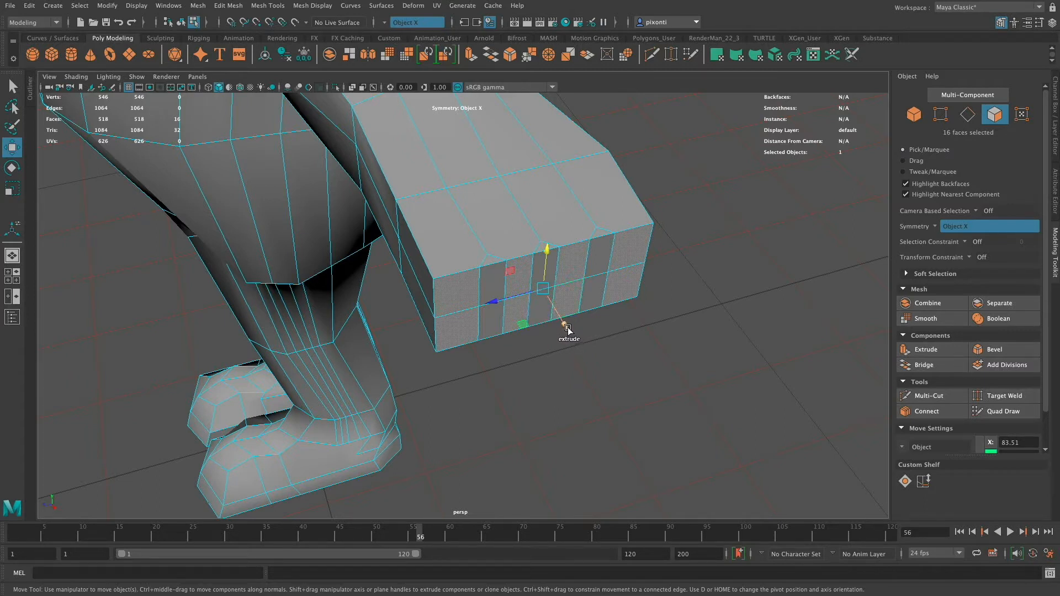
left_click_drag(574, 330, 597, 403, "shift")
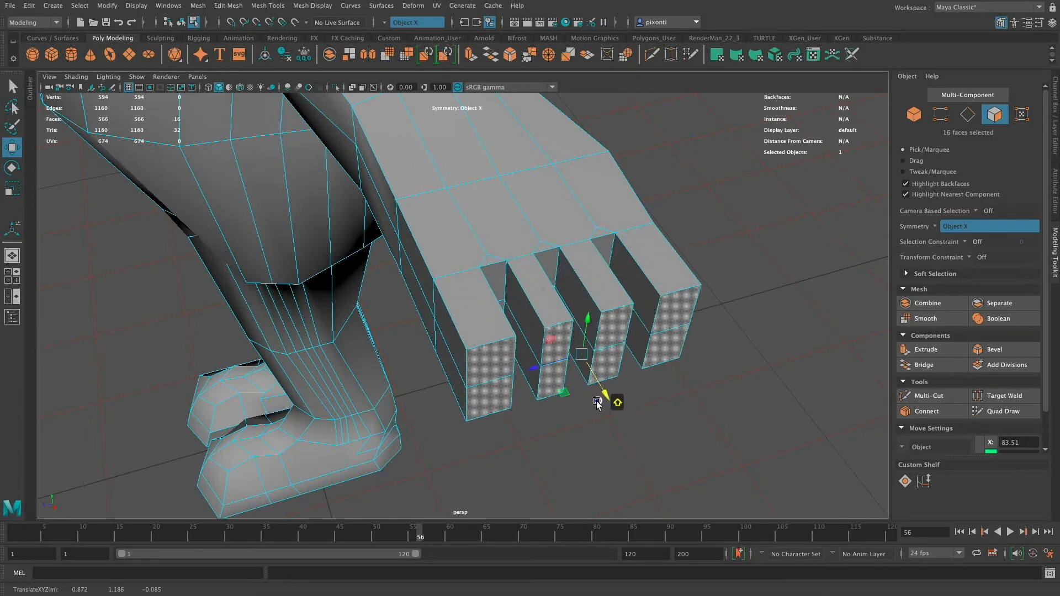
key("super+z")
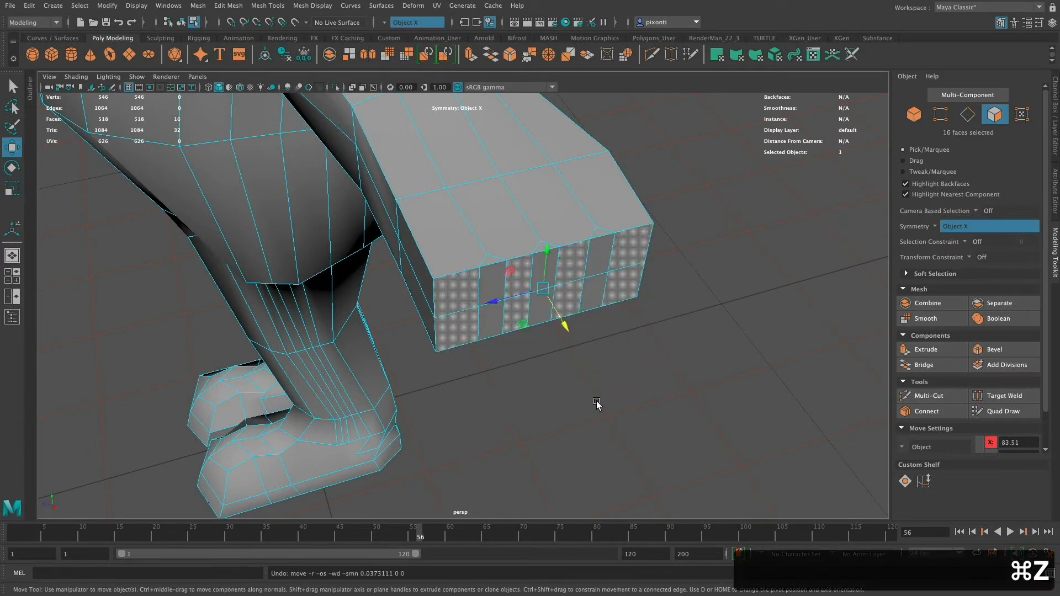
Extrude the selected finger faces with a thickness of 11.4, reaching the middle fingertip line in the top-view reference
left_click(937, 350)
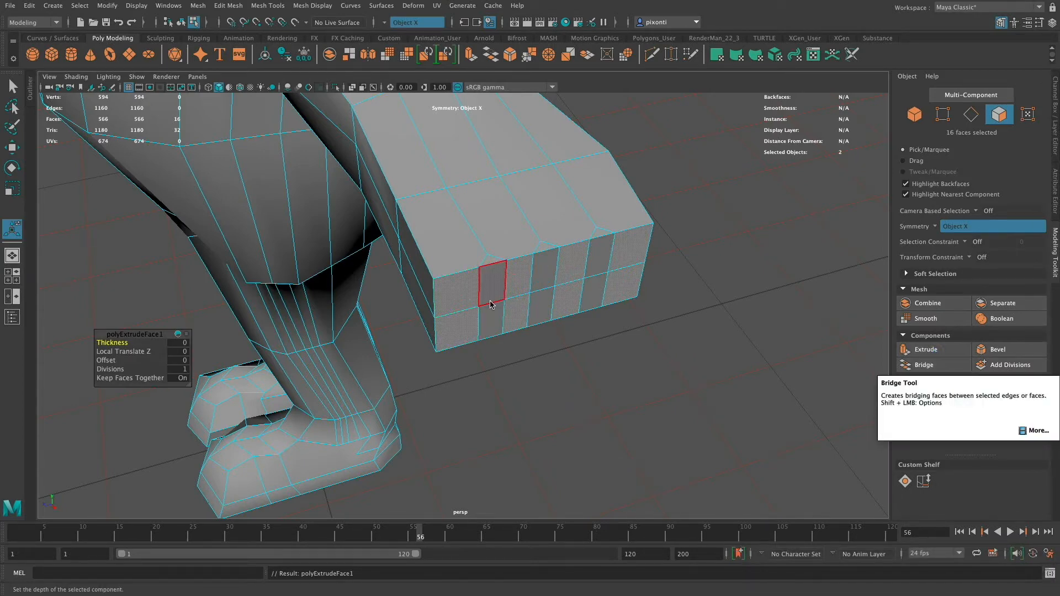
left_click_drag(607, 391, 615, 390, "alt")
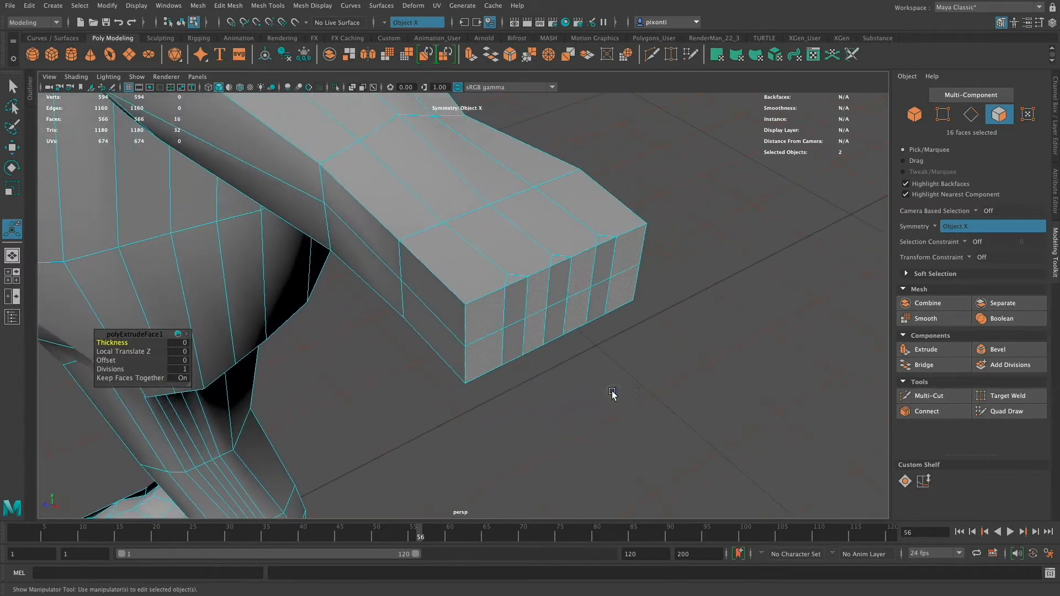
left_click_drag(113, 343, 151, 351)
key("space")
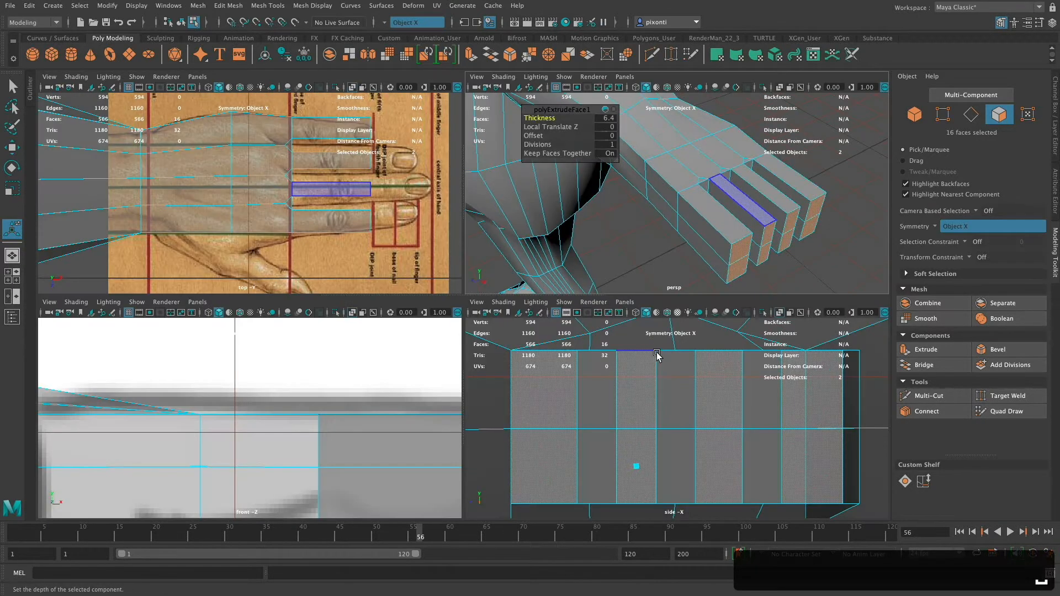
key("space")
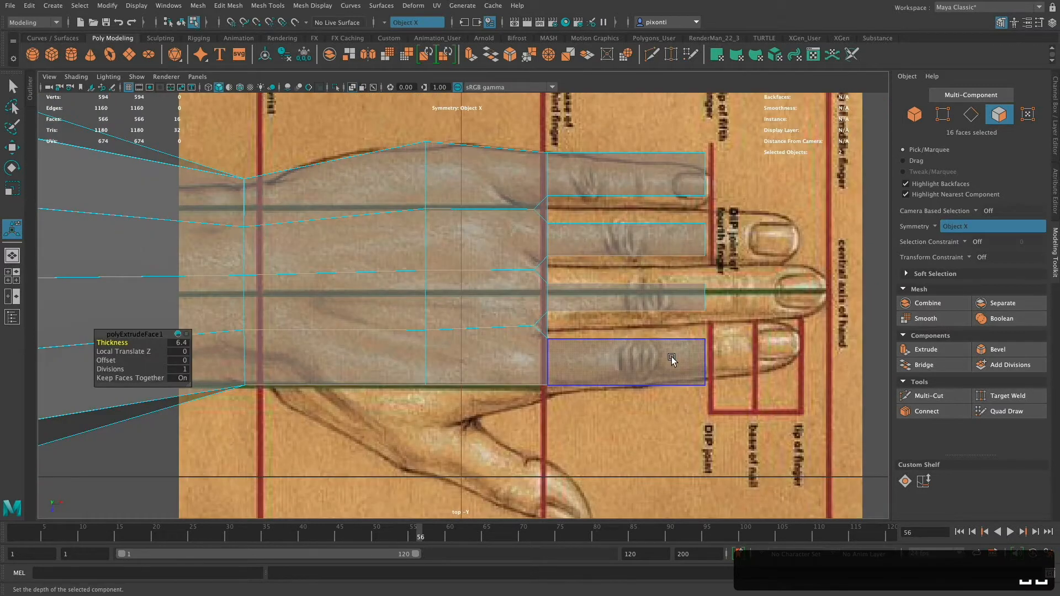
left_click_drag(120, 343, 148, 346)
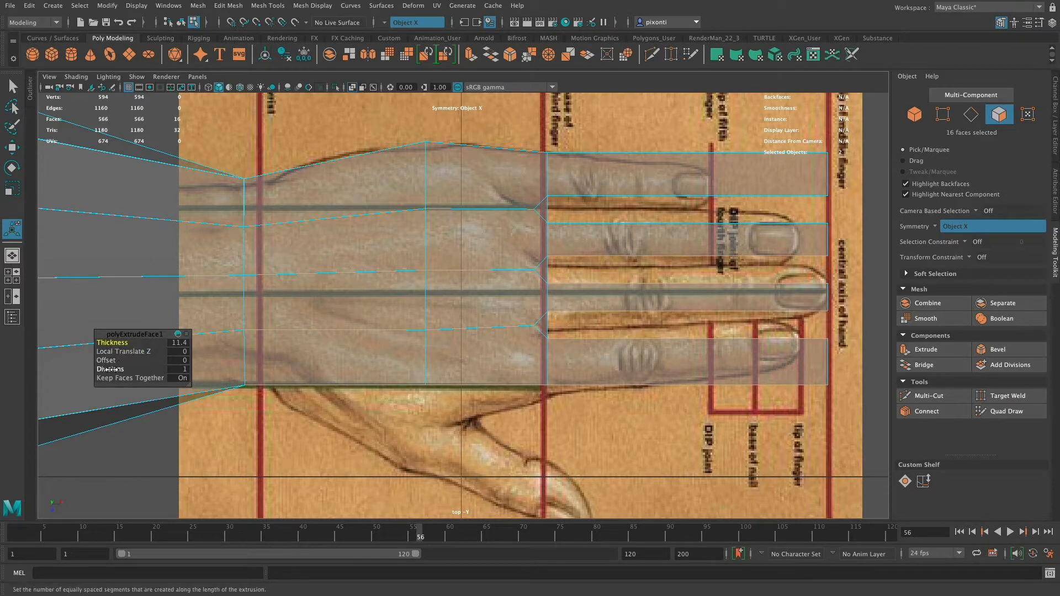
Set the finger extrusion's divisions to 6, check the segments in perspective, and clear the selection
left_click_drag(119, 371, 122, 372)
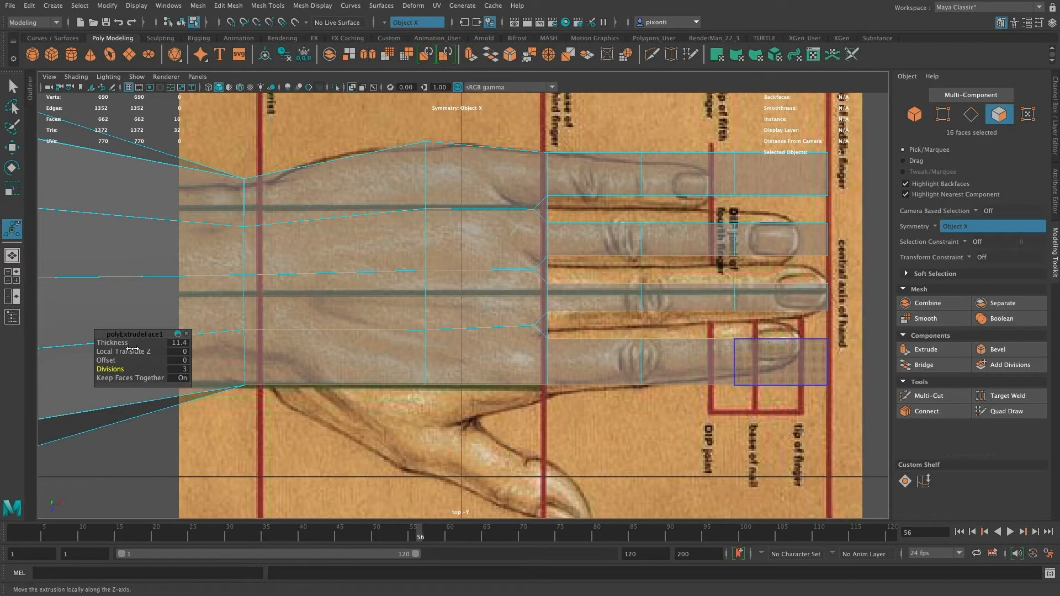
left_click_drag(115, 374, 132, 371)
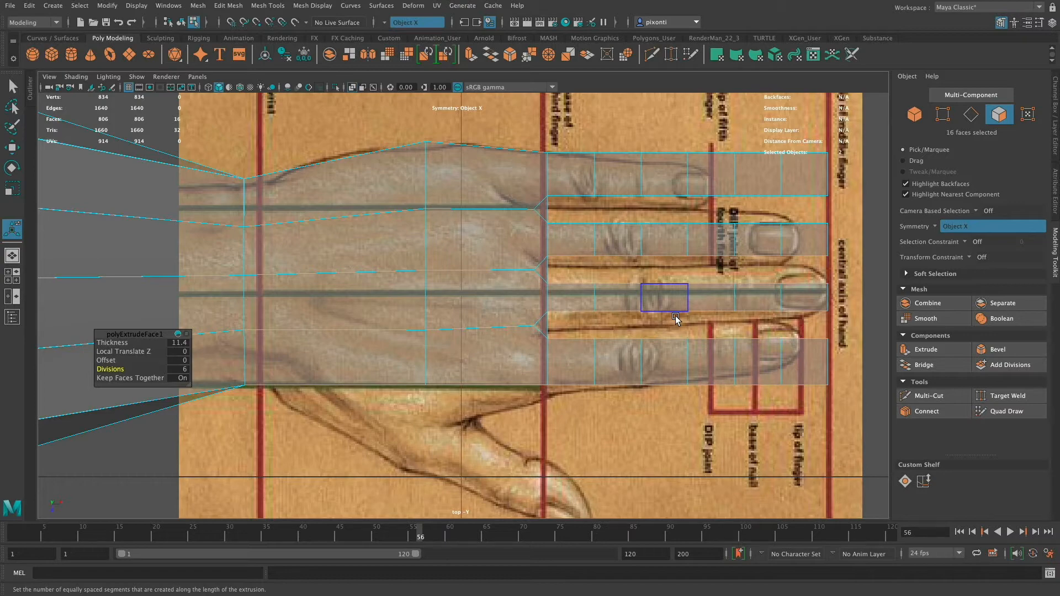
key("space")
key("space")
middle_click_drag(682, 260, 669, 278, "alt")
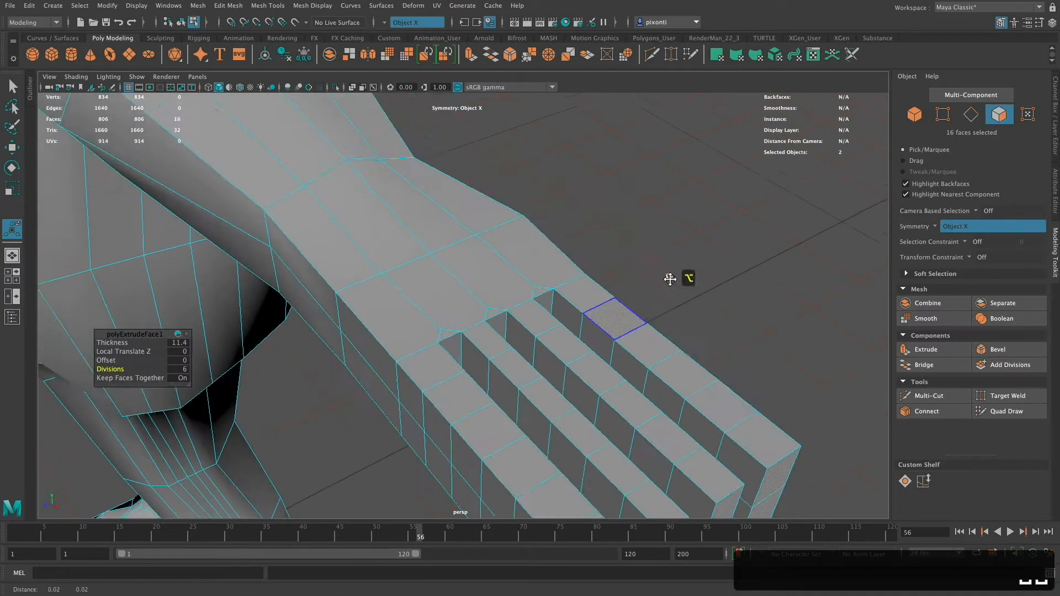
left_click_drag(669, 278, 711, 335, "alt")
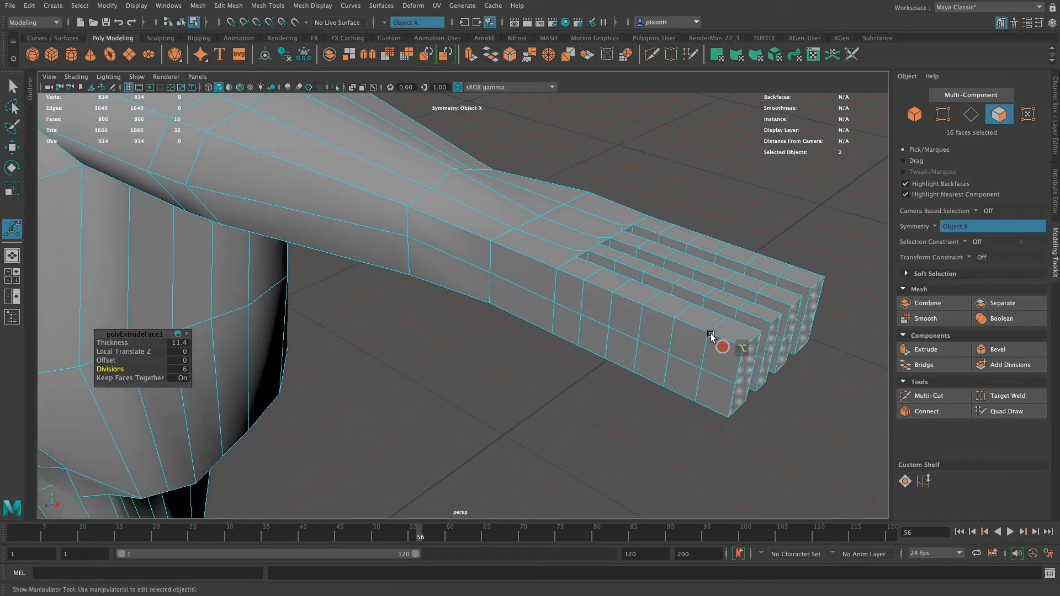
left_click(797, 383)
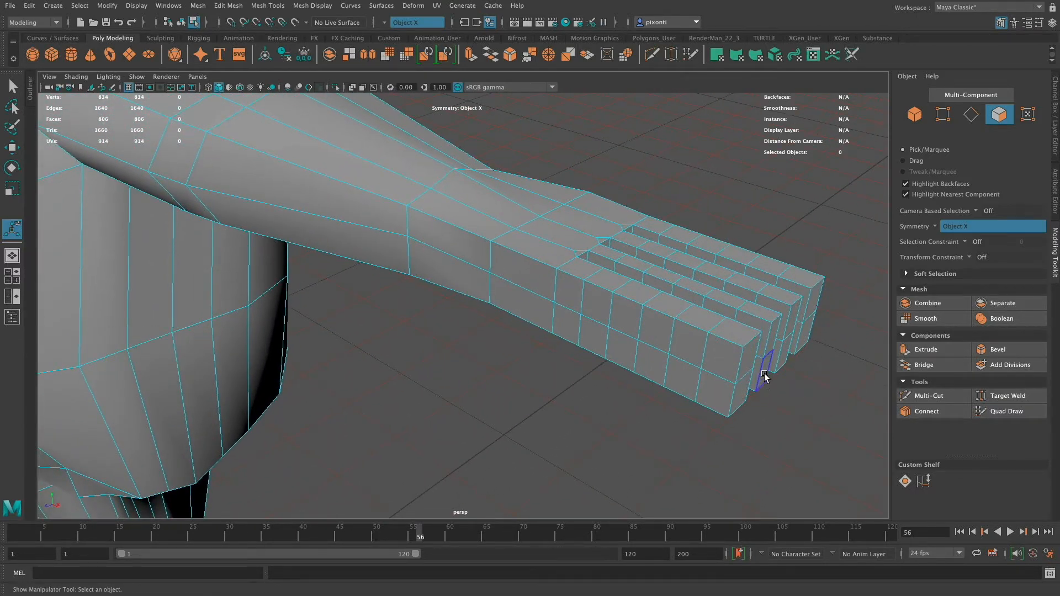
Select all of the little finger's vertices beyond its base in the top view
mouse_move(782, 371)
left_mouse_down("alt")
mouse_move(759, 350)
mouse_move(778, 388)
left_mouse_up("alt")
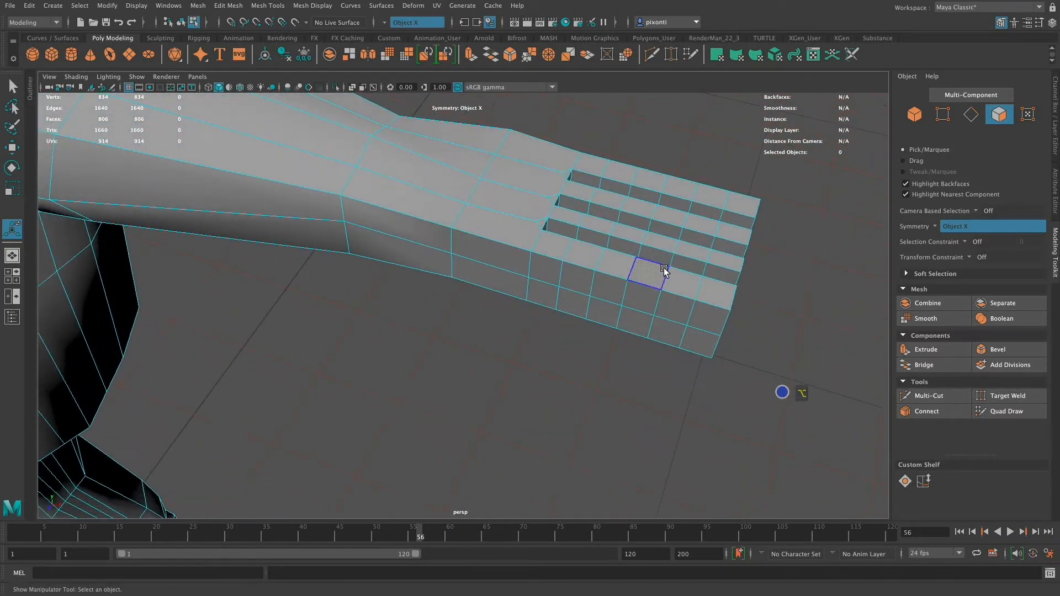
key("space")
key("space")
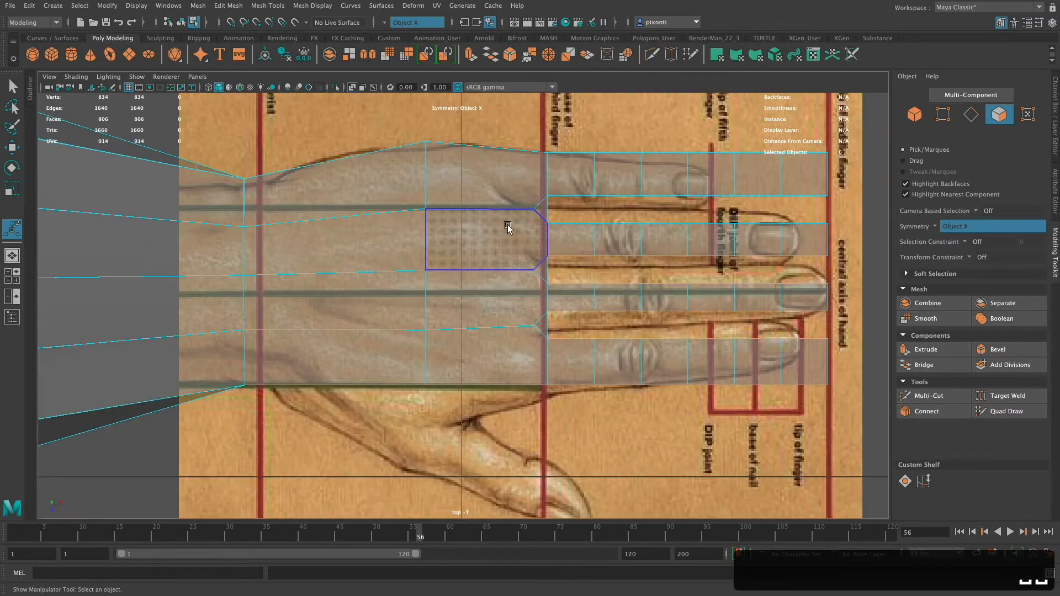
middle_click_drag(716, 330, 666, 395, "alt")
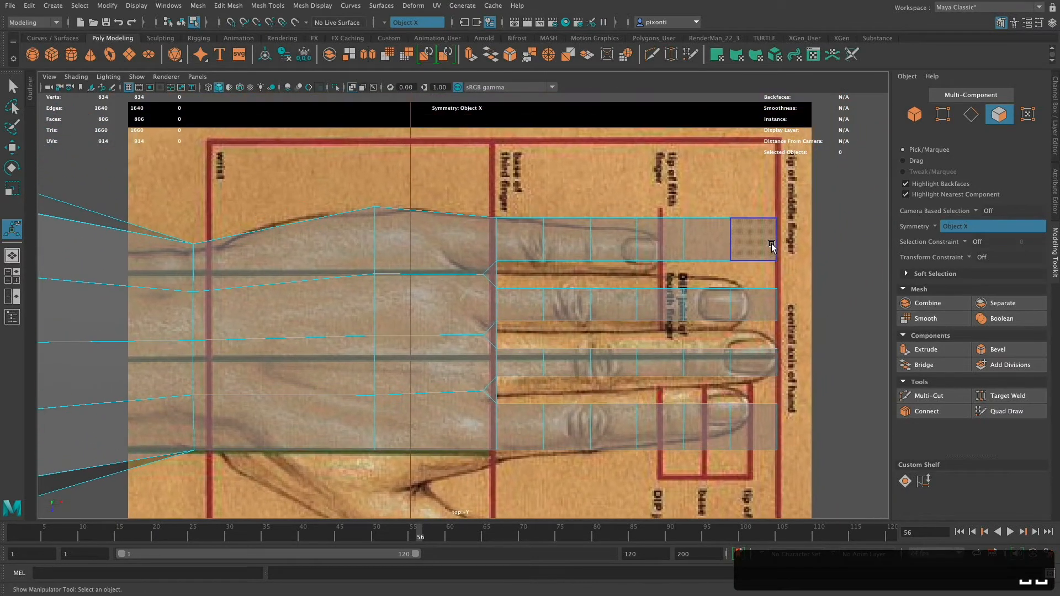
key("q")
right_click_drag(773, 246, 743, 244)
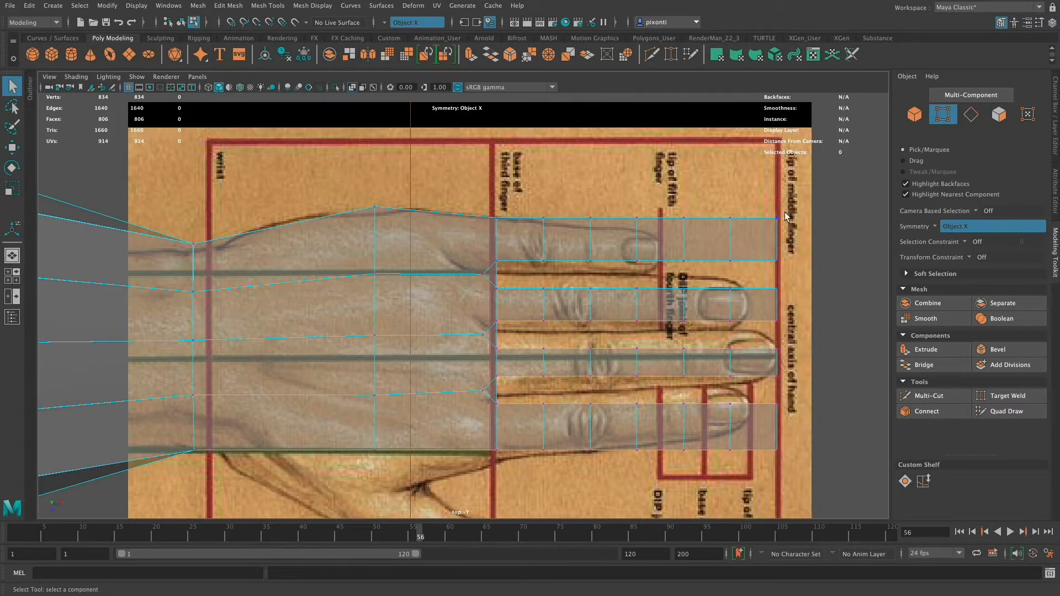
left_click_drag(740, 230, 530, 270)
Move the scale pivot to the little finger's base and shorten the finger lengthwise to the reference's fifth fingertip line
key("w")
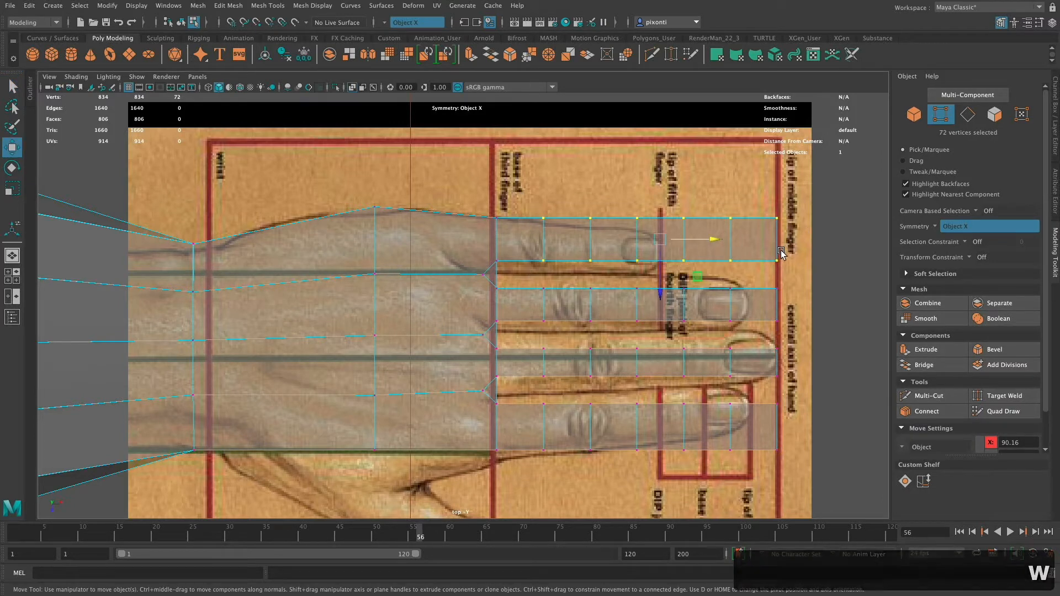
key("r")
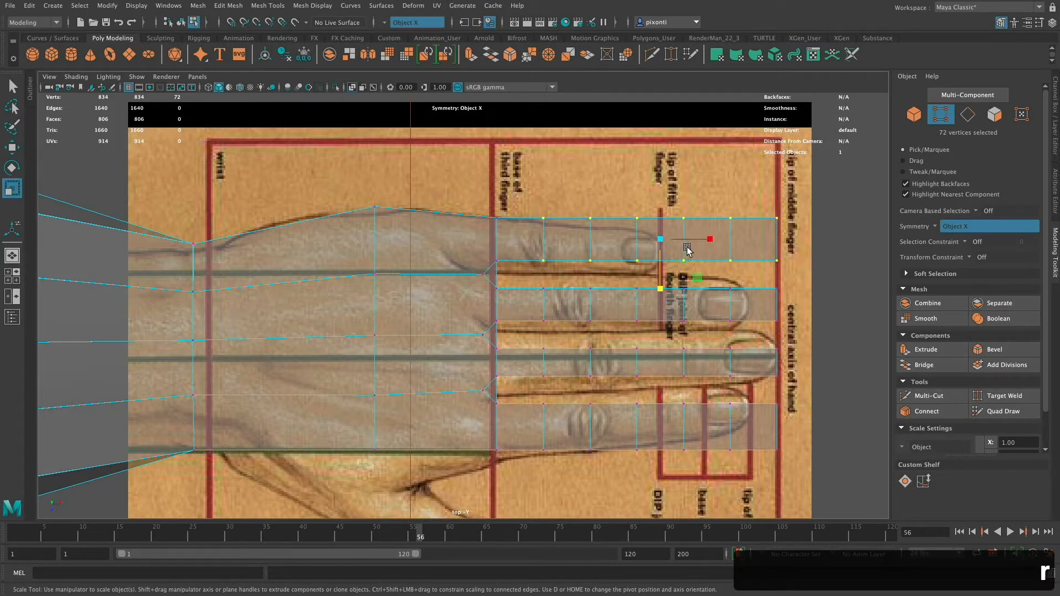
key("d")
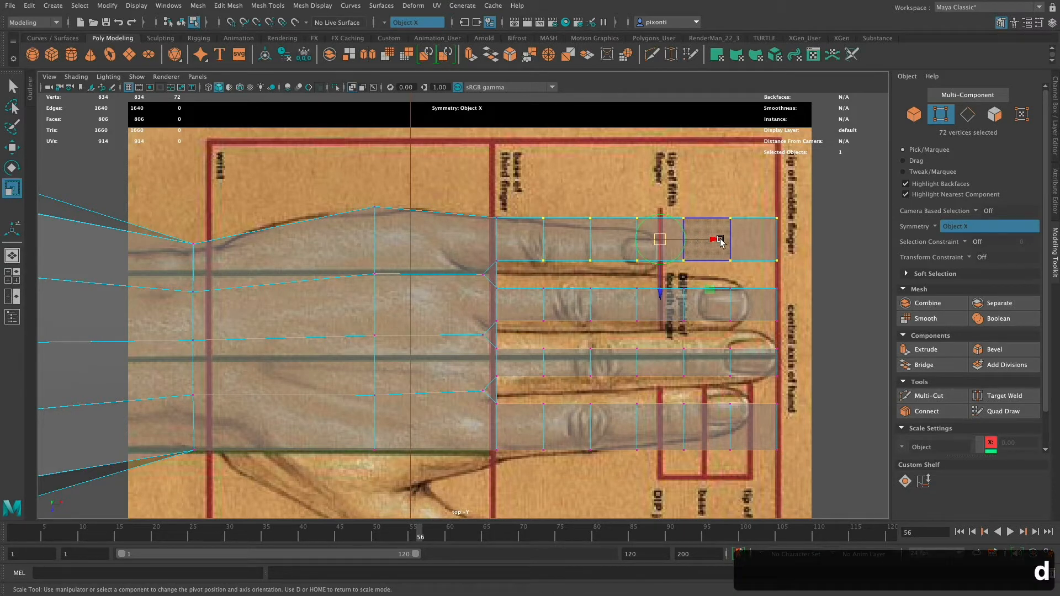
left_click_drag(712, 239, 544, 241)
key("d")
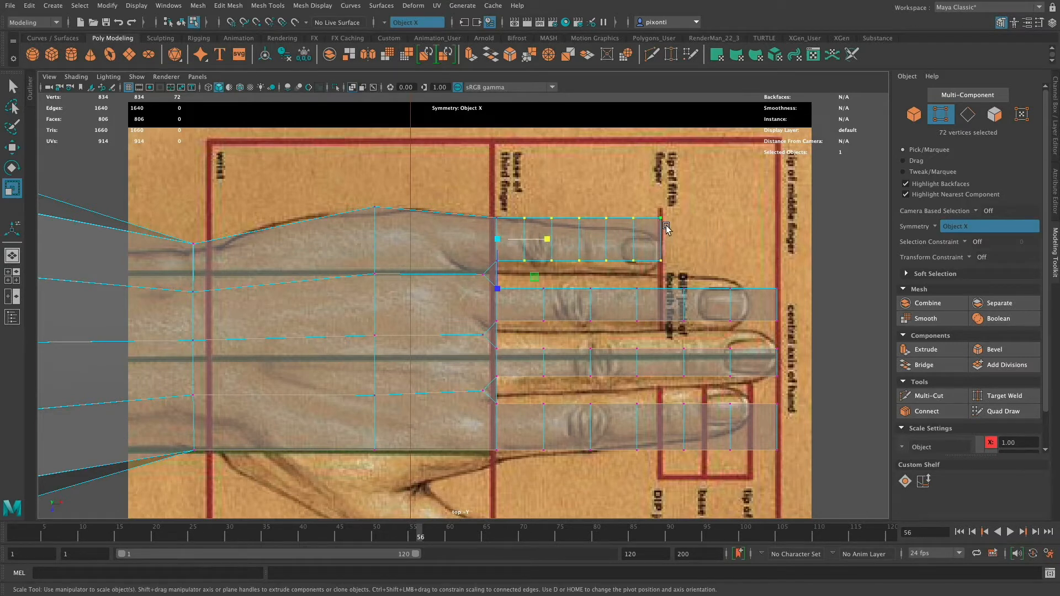
left_click_drag(548, 242, 547, 243)
Select the ring finger's vertices beyond its base, move the scale pivot to that base, and shorten the finger to the reference's ring fingertip
left_click_drag(787, 284, 515, 330)
key("d")
left_click_drag(495, 293, 492, 355)
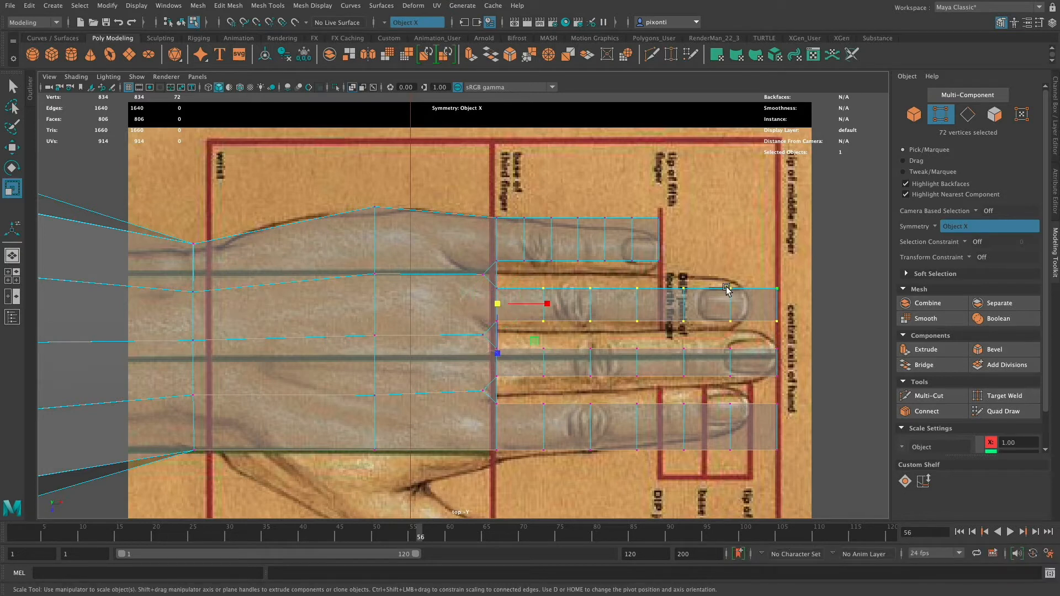
left_click_drag(550, 302, 543, 307)
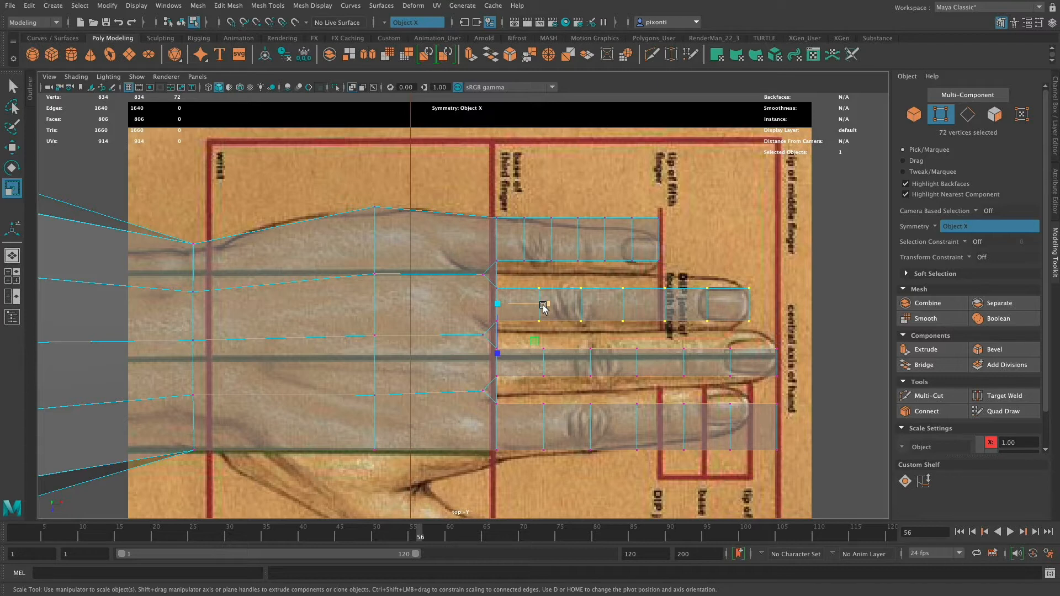
Select the index finger's vertices beyond its base, move the scale pivot to that base, and shorten the finger to the reference's index fingertip line
left_click_drag(782, 395, 522, 471)
key("d")
left_click_drag(499, 372, 493, 479)
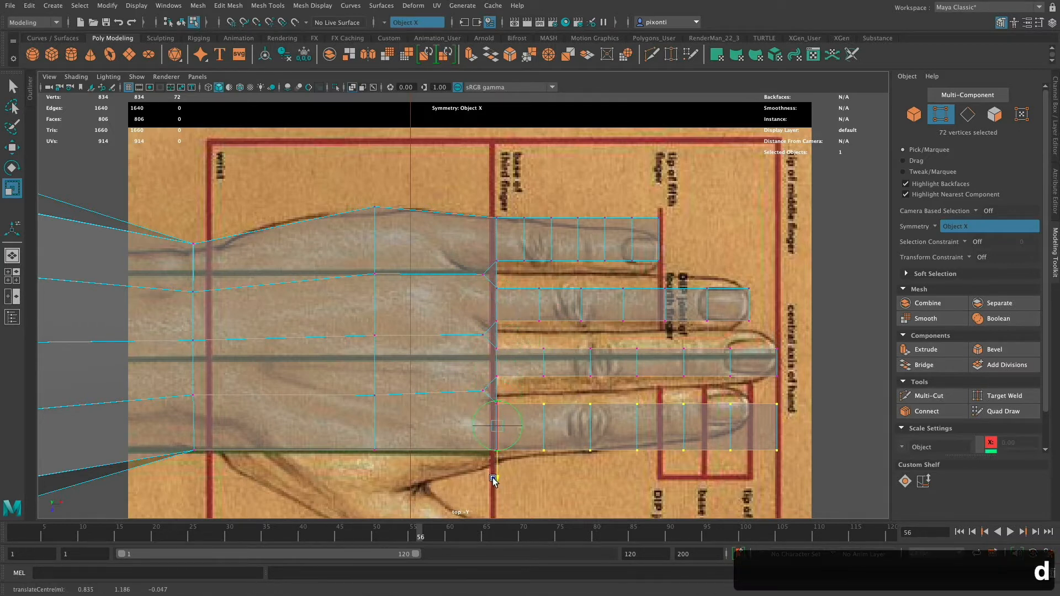
left_click_drag(550, 425, 544, 428)
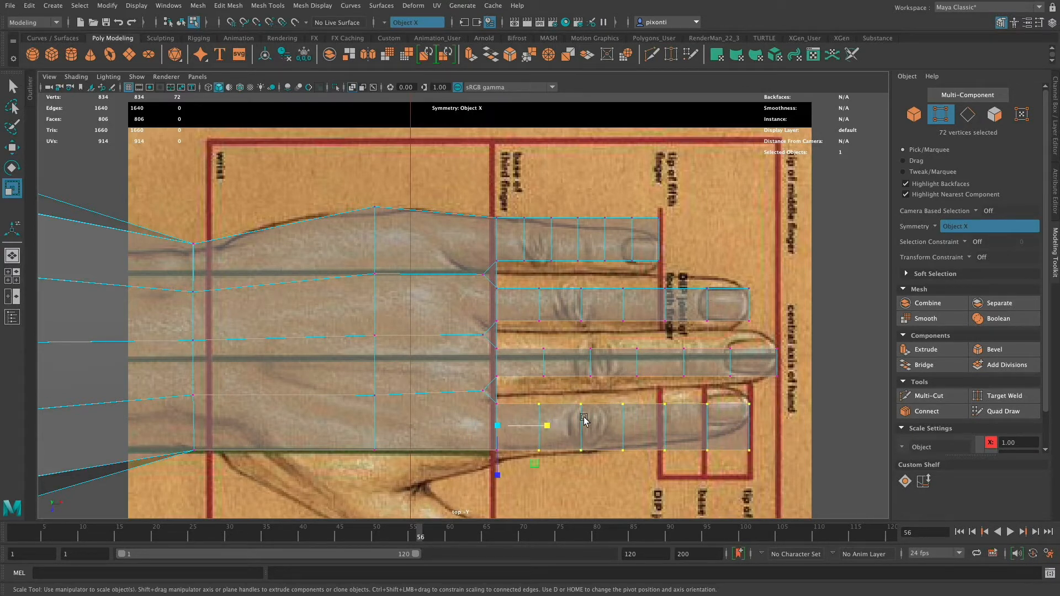
Select the index finger's vertex loop near the middle knuckle and reset the Move tool's custom pivot
left_click_drag(588, 397, 566, 473)
key("w")
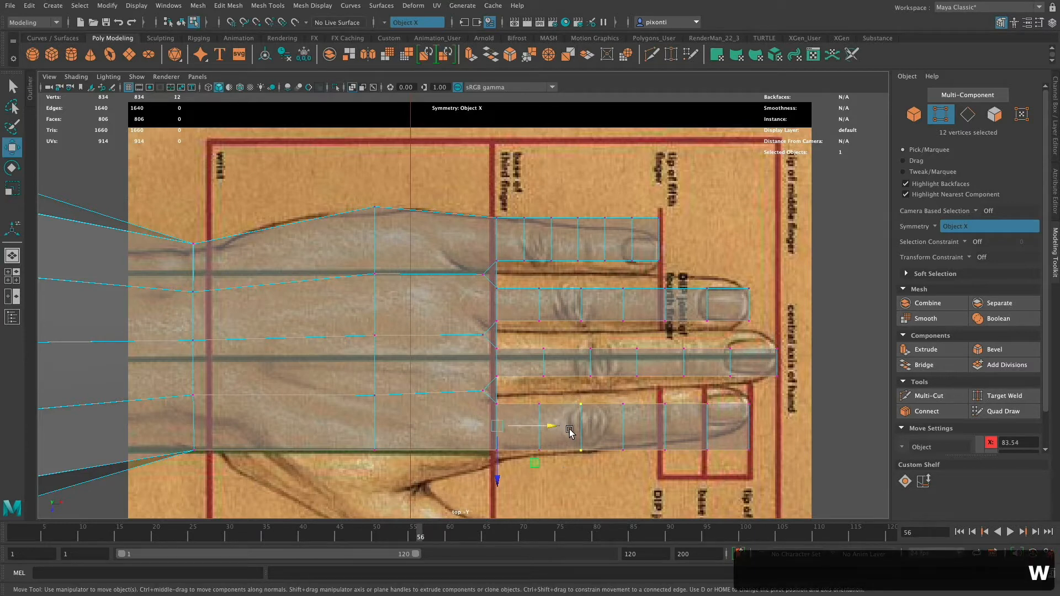
double_click(12, 149)
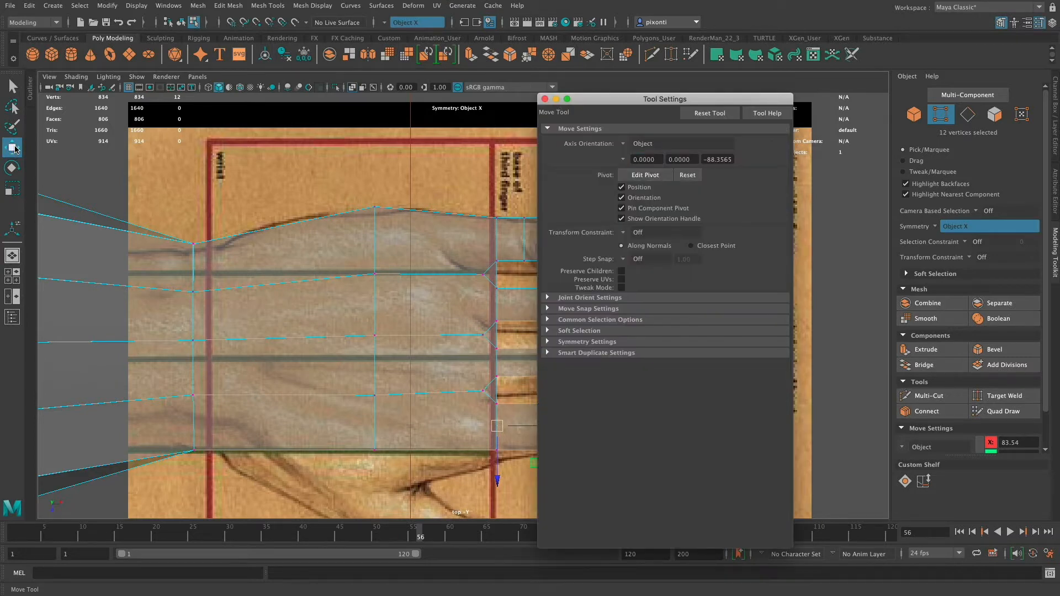
left_click(690, 175)
left_click(545, 100)
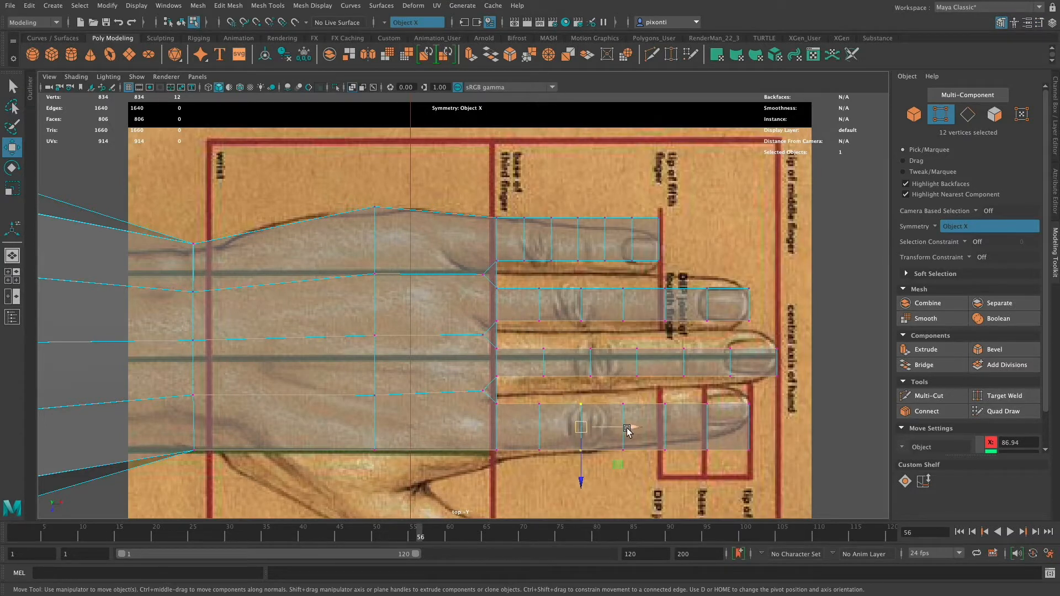
Slide the index and middle fingers' central vertex loops lengthwise onto the middle knuckles in the reference
left_click_drag(626, 429, 646, 468)
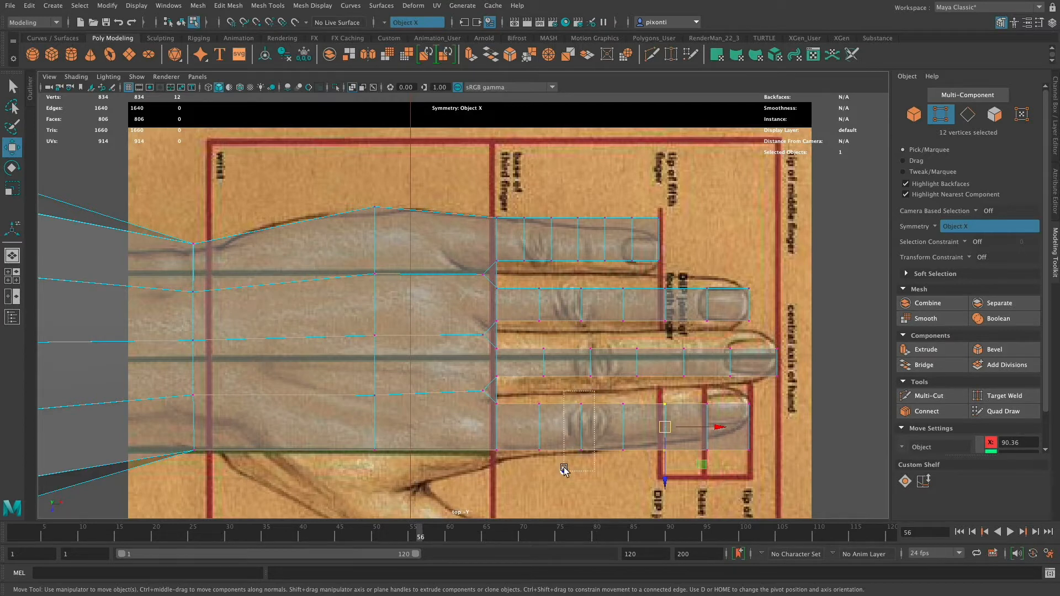
key("ctrl+z")
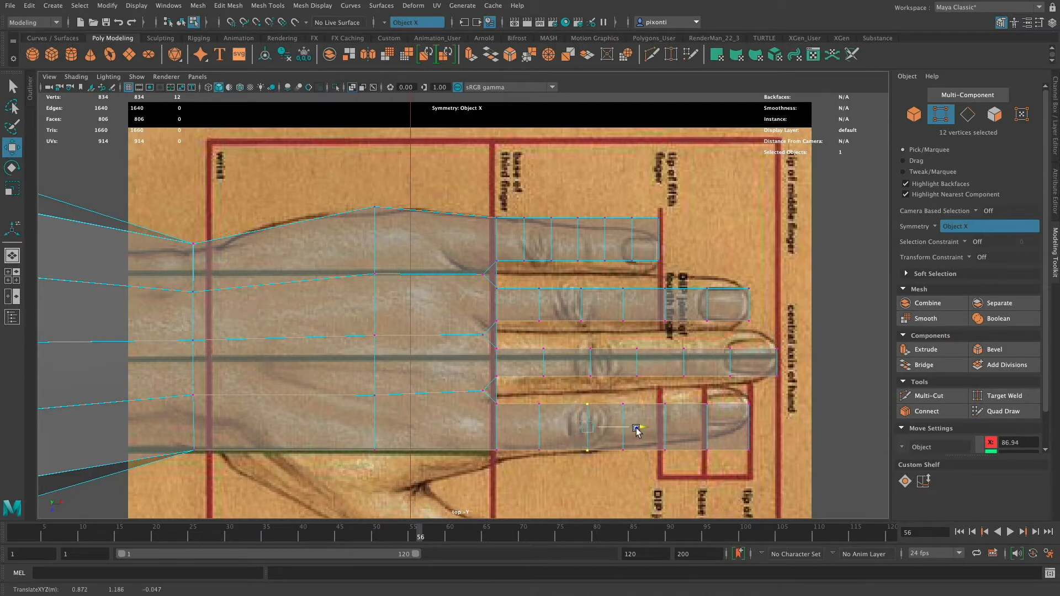
left_click_drag(596, 345, 574, 386)
left_click_drag(641, 362, 638, 361)
left_click_drag(594, 281, 567, 325)
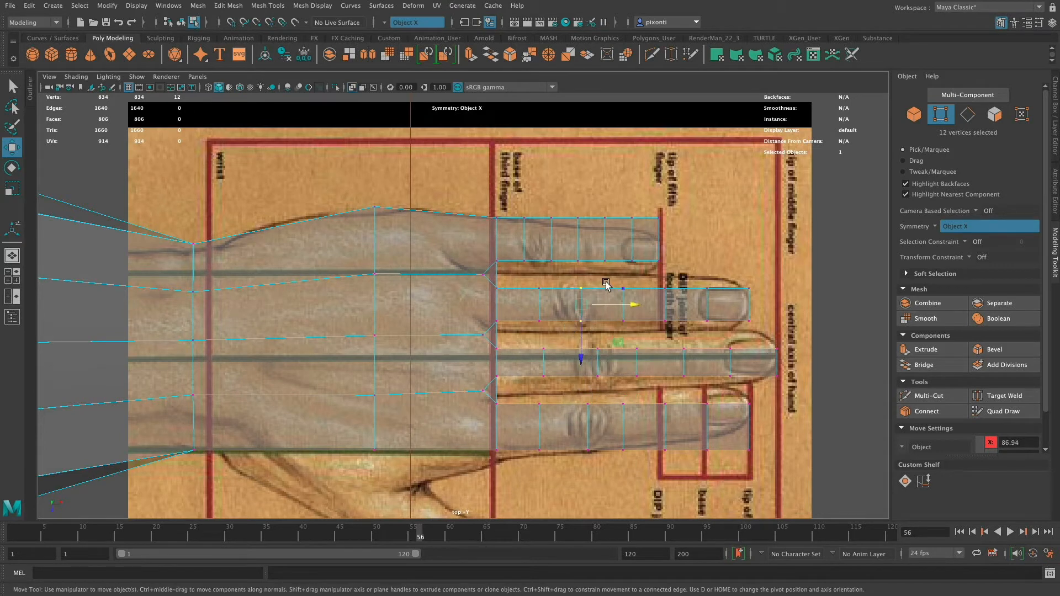
Shift the little finger's inner vertex loops lengthwise toward its base to match the joints in the reference
left_click_drag(547, 216, 511, 279)
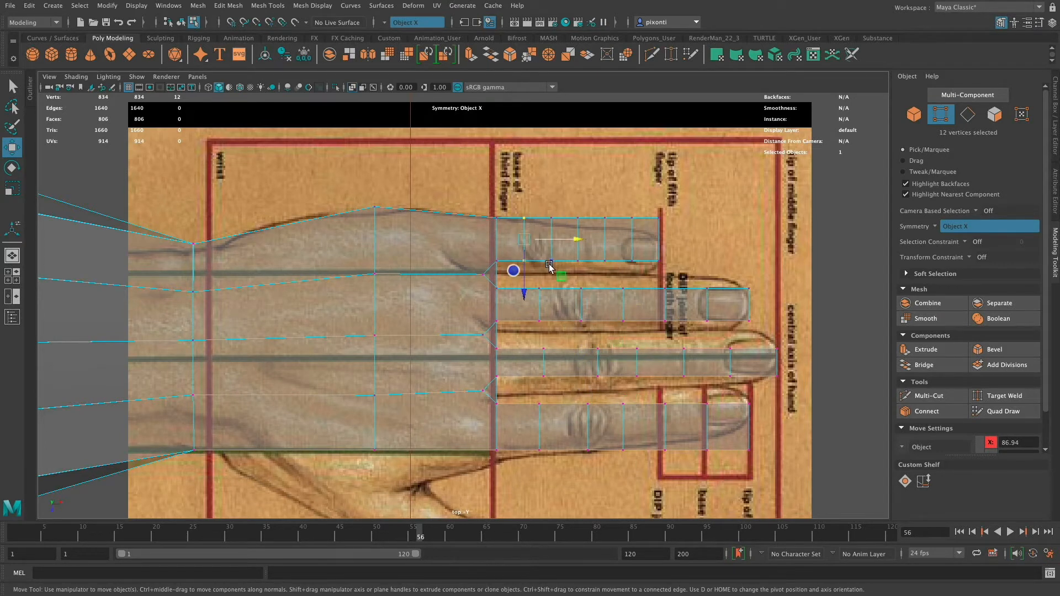
left_click_drag(575, 239, 568, 205)
left_click_drag(624, 240, 639, 244)
left_click_drag(622, 204, 652, 241)
Slide the ring finger's two outermost inner vertex loops slightly toward the palm to match the nail base and end joint
left_click_drag(718, 275, 690, 336)
left_click_drag(759, 304, 754, 304)
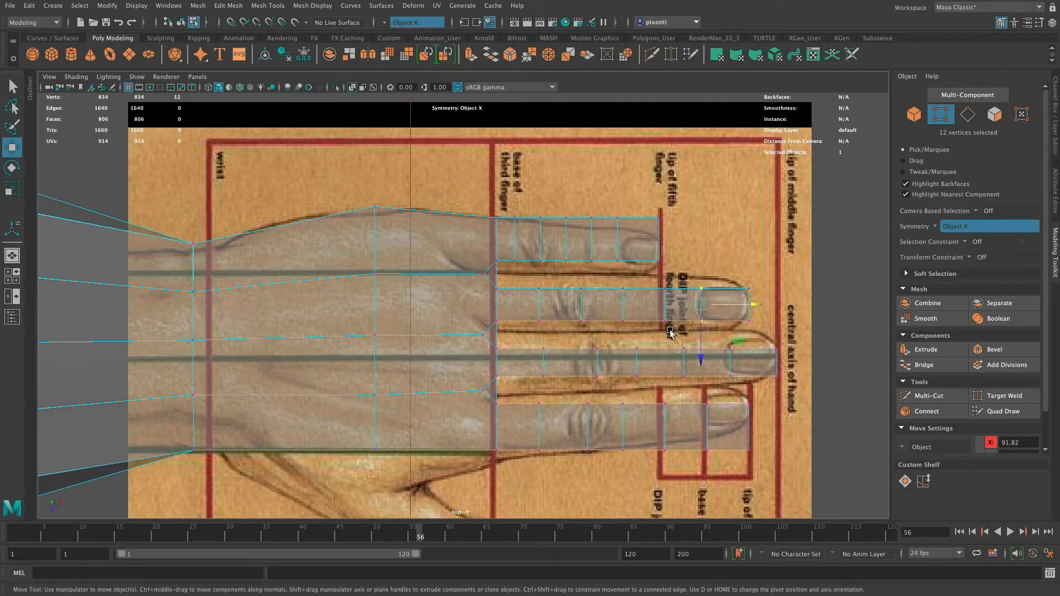
left_click_drag(671, 331, 653, 278)
left_click_drag(719, 309, 717, 307)
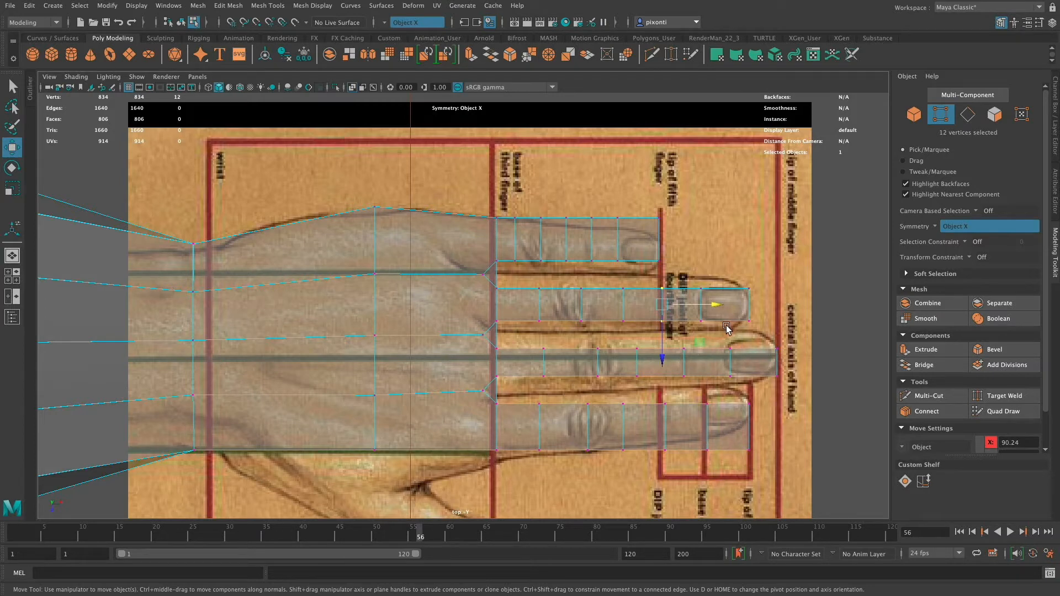
Adjust the outer vertex loops of the middle and index fingers lengthwise to fit the end joints and nail base in the reference
left_click_drag(674, 319, 740, 362)
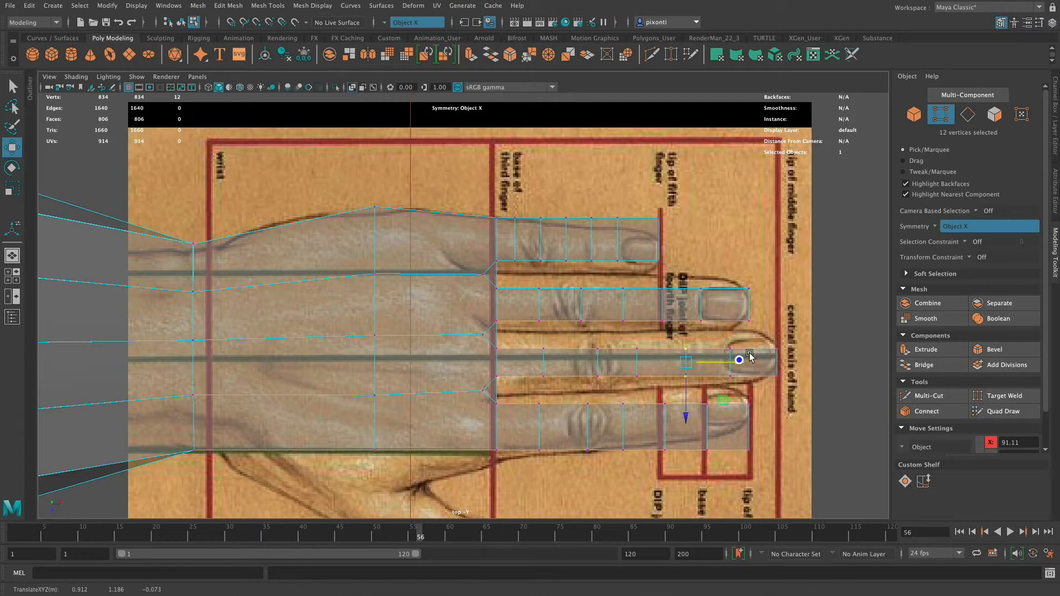
left_click_drag(717, 458, 693, 396)
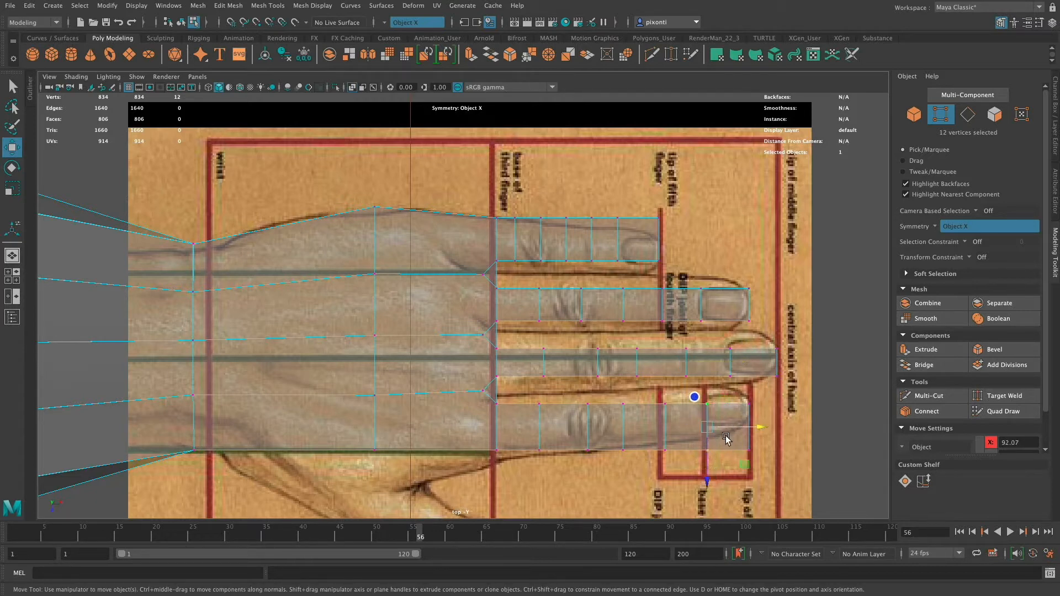
left_click_drag(763, 429, 759, 430)
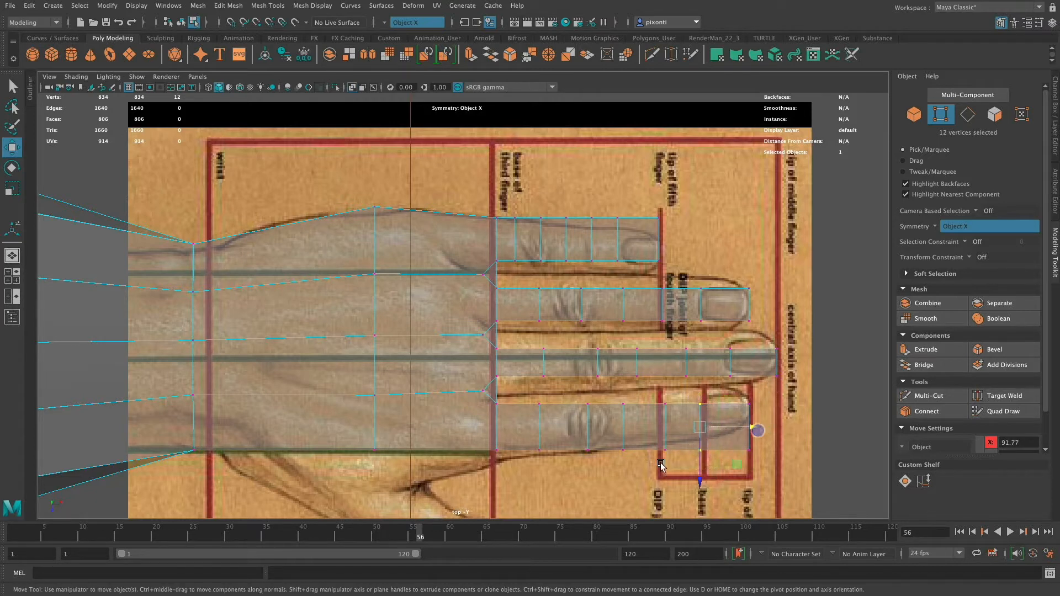
left_click_drag(656, 385, 687, 428)
left_click_drag(627, 457, 612, 395)
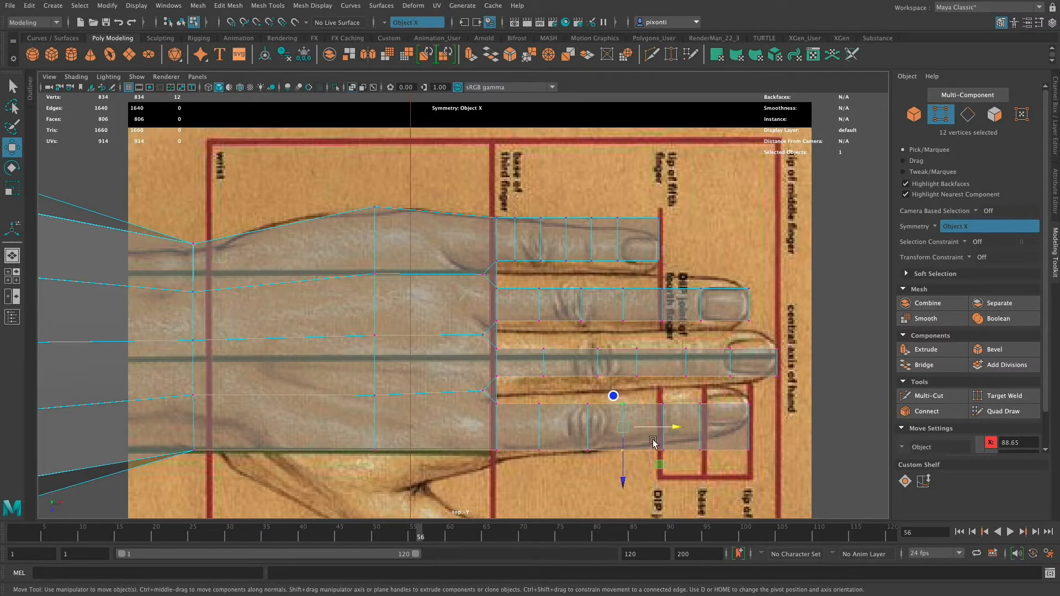
left_click_drag(673, 429, 681, 425)
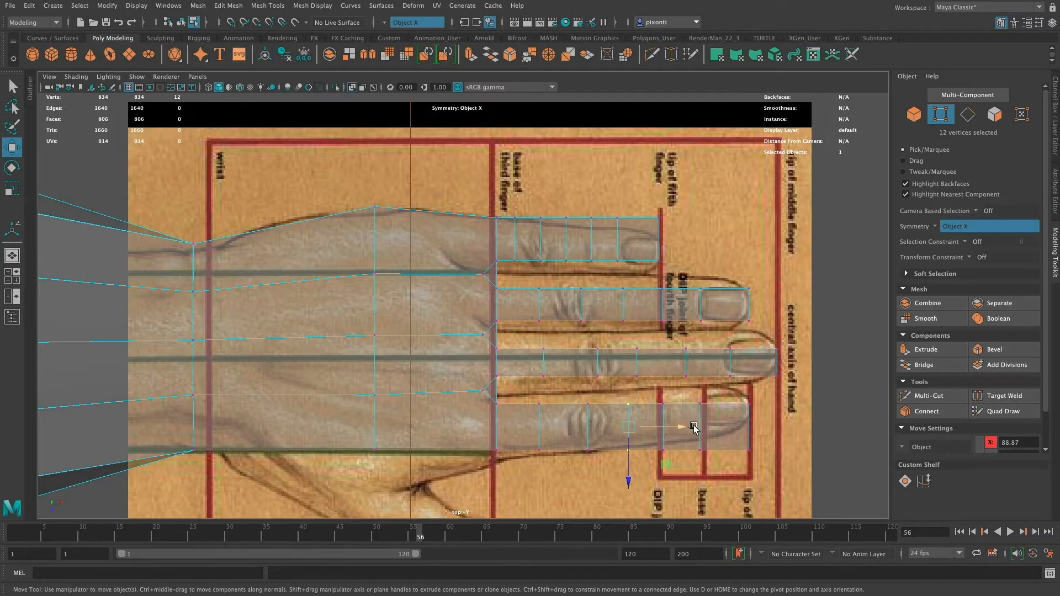
In the perspective view, extrude the two thumb-side palm faces just past the wrist and move them outward to form the thumb base
key("space")
key("space")
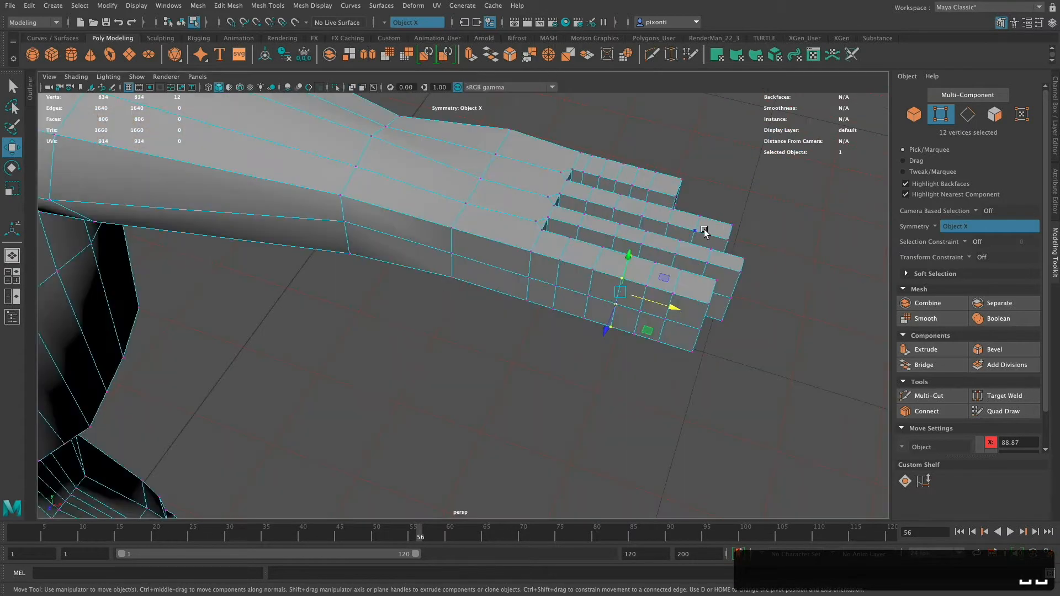
left_click_drag(664, 345, 679, 350, "alt")
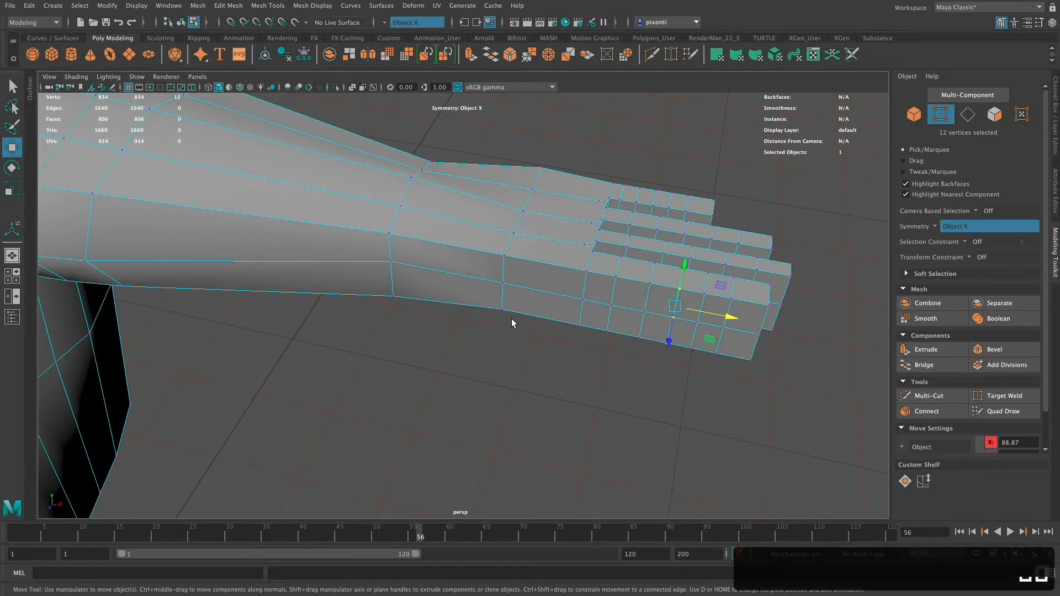
key("q")
right_click_drag(504, 287, 466, 269)
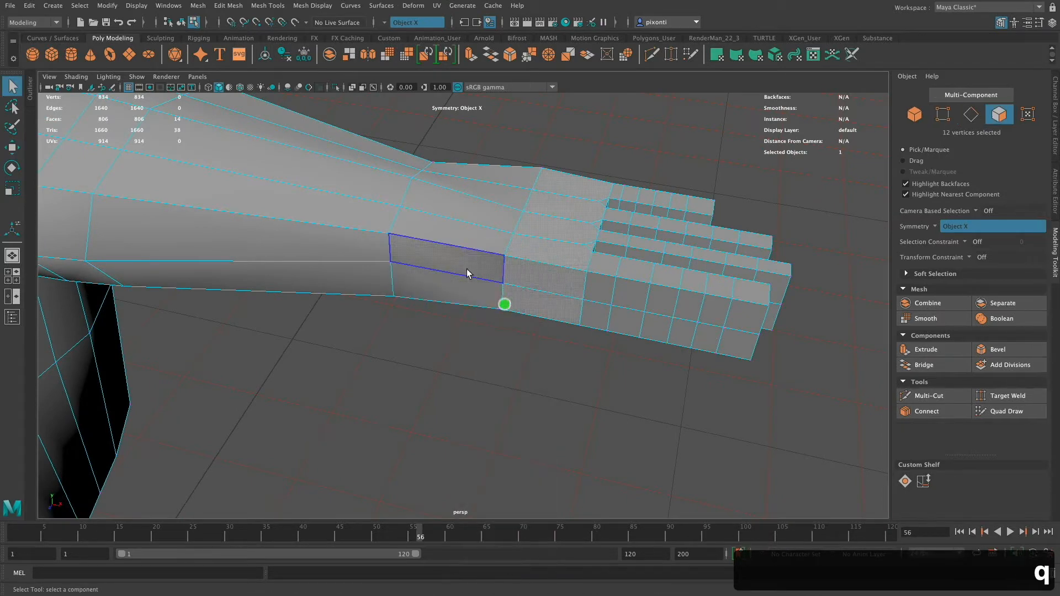
left_click(466, 269)
left_click(472, 293, "shift")
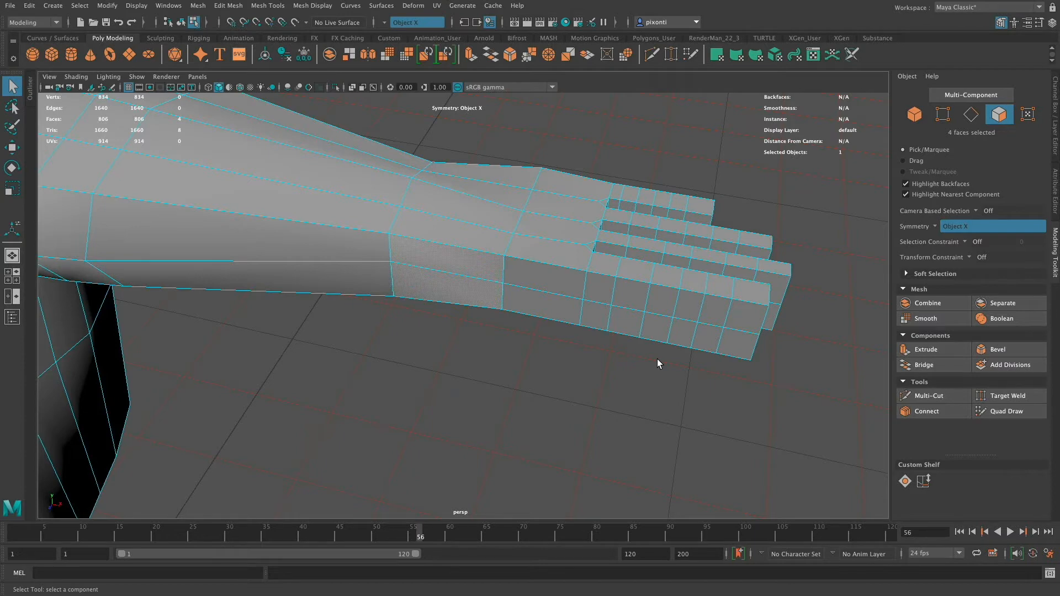
key("ctrl+e")
left_click_drag(433, 303, 558, 392)
left_click_drag(483, 274, 530, 326)
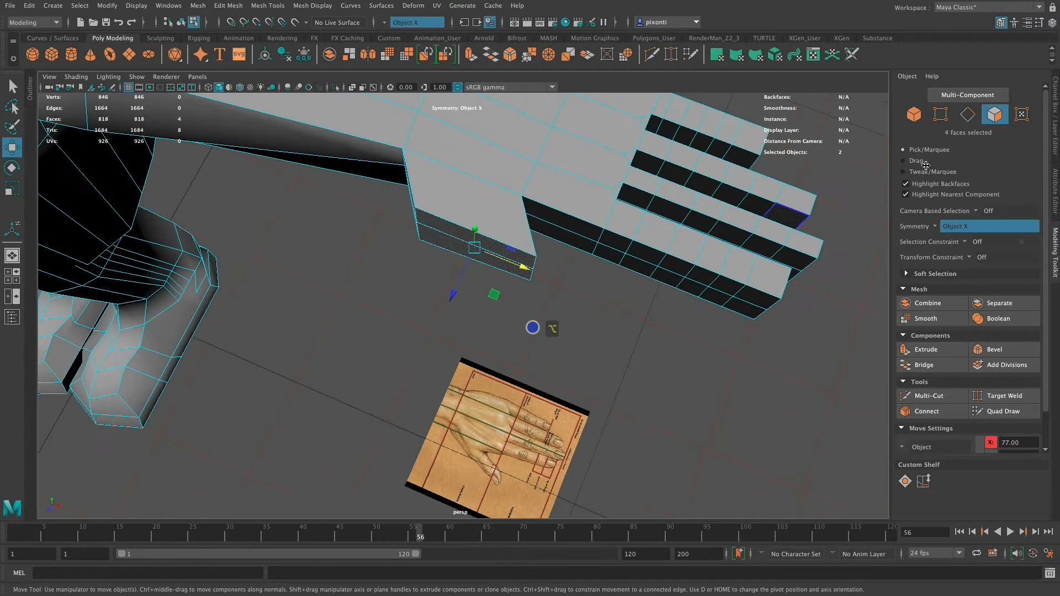
Move the thumb base's outer corner vertices on the finger side toward the wrist so that side slants toward the fingers
left_click(941, 114)
left_click_drag(546, 249, 517, 299)
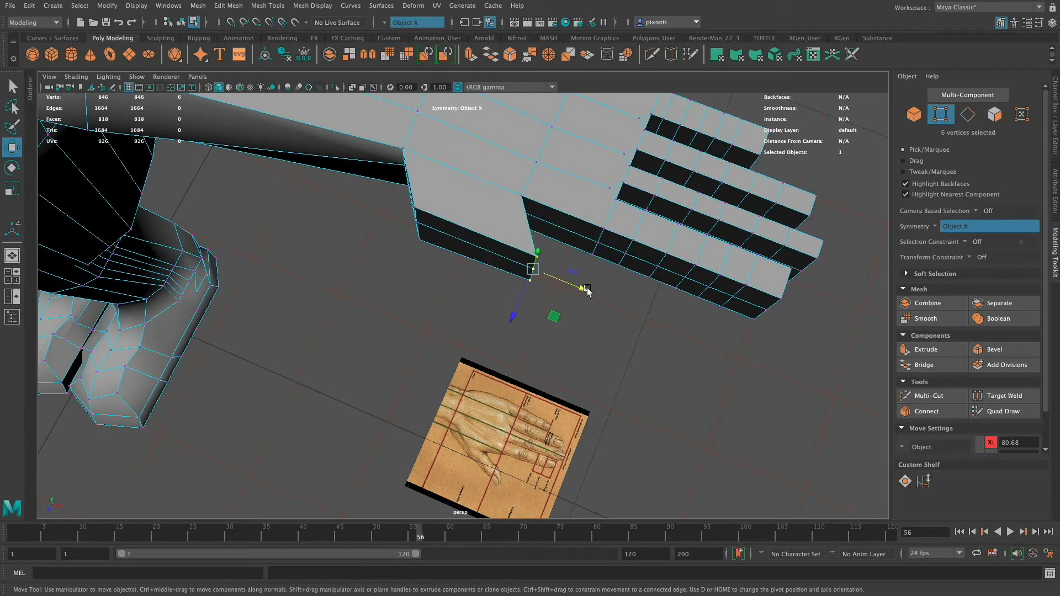
left_click_drag(588, 291, 551, 315)
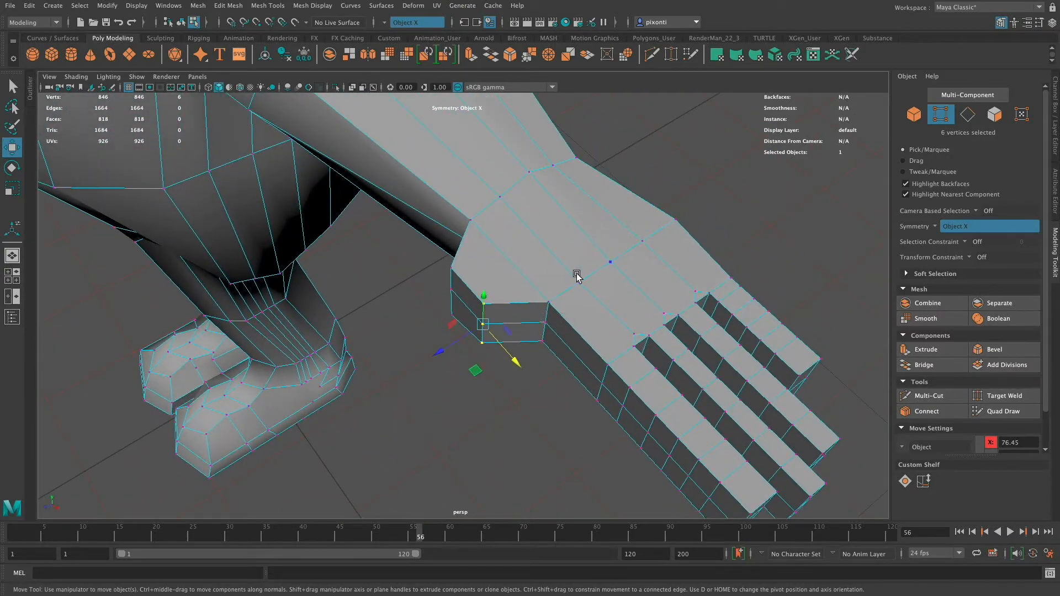
Select the two stacked faces on the slanted, finger-facing side of the thumb base
left_click_drag(577, 276, 559, 345, "alt")
key("q")
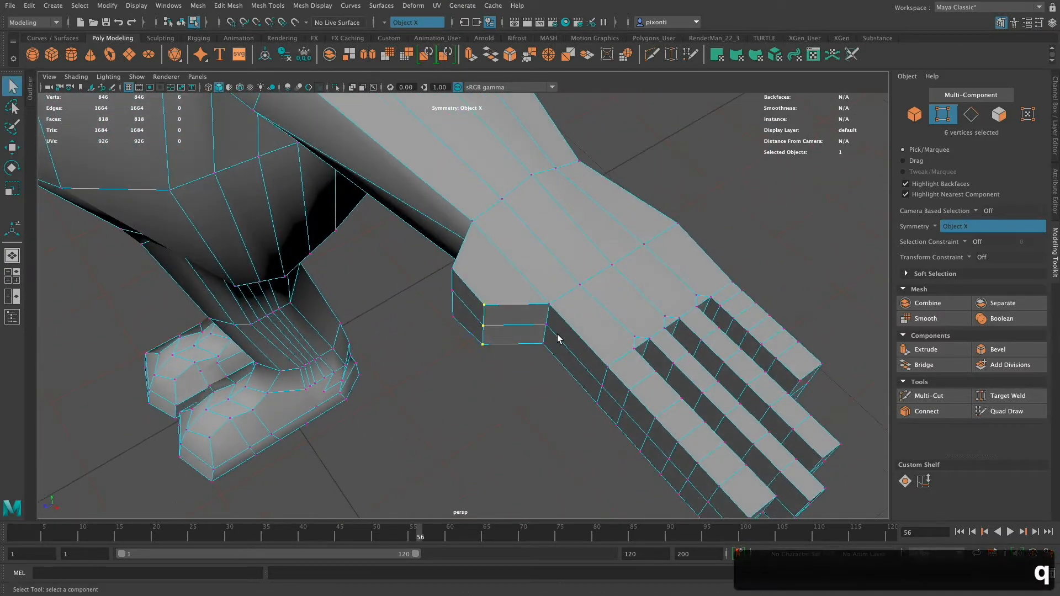
right_click_drag(523, 294, 526, 326)
left_click(529, 315)
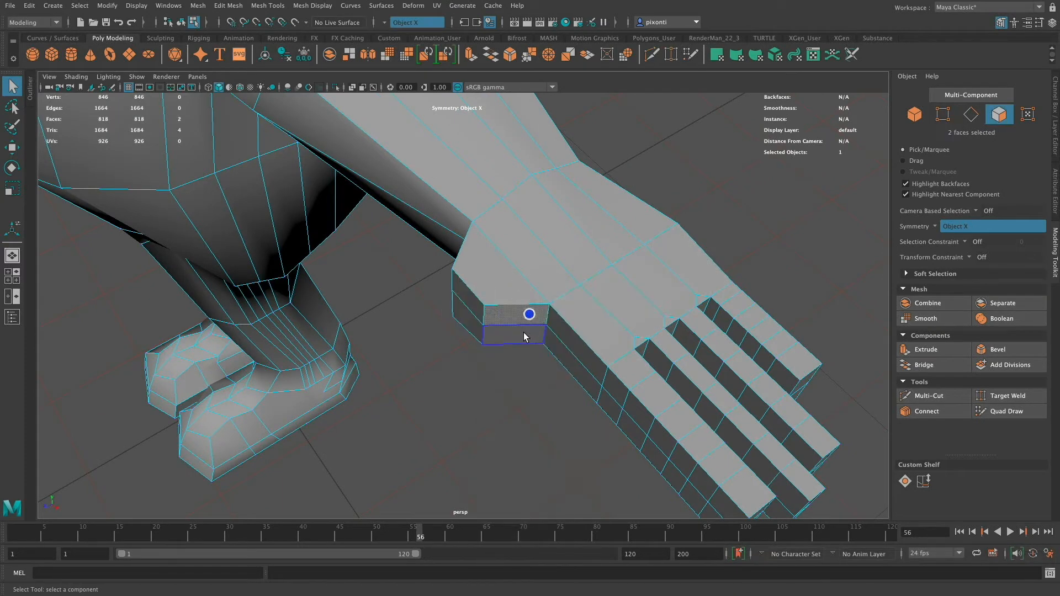
left_click(524, 333, "shift")
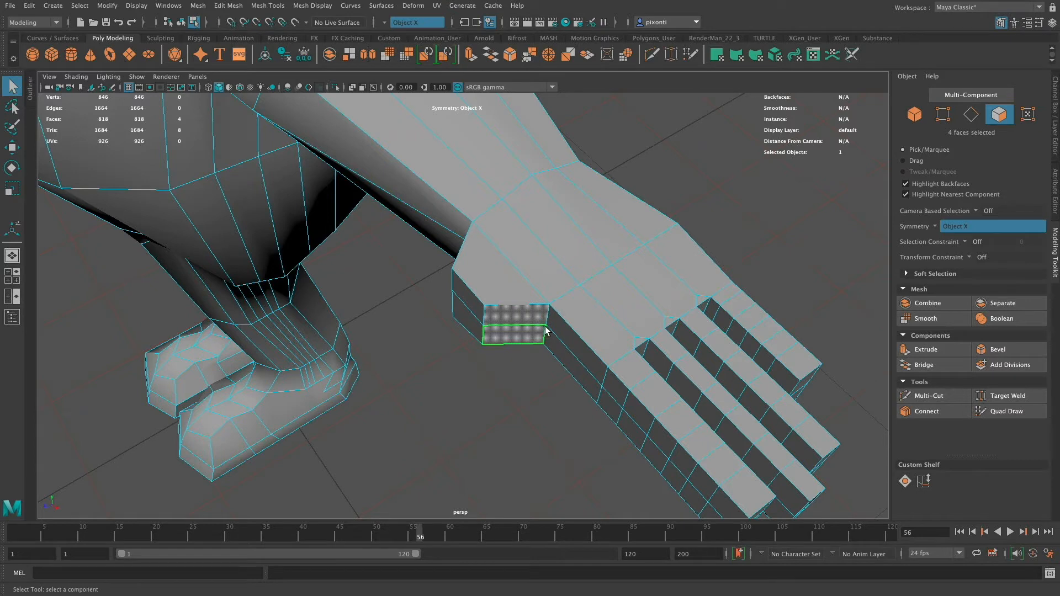
left_click_drag(545, 330, 556, 365, "alt")
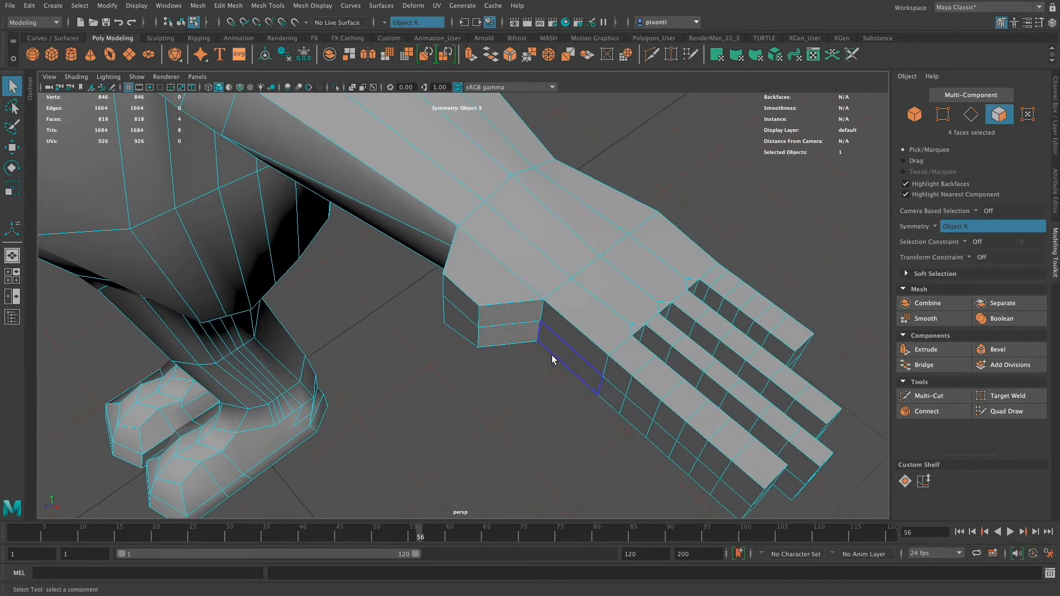
Try the World axis orientation of the Move tool on the thumb faces and return it to Object
key("w")
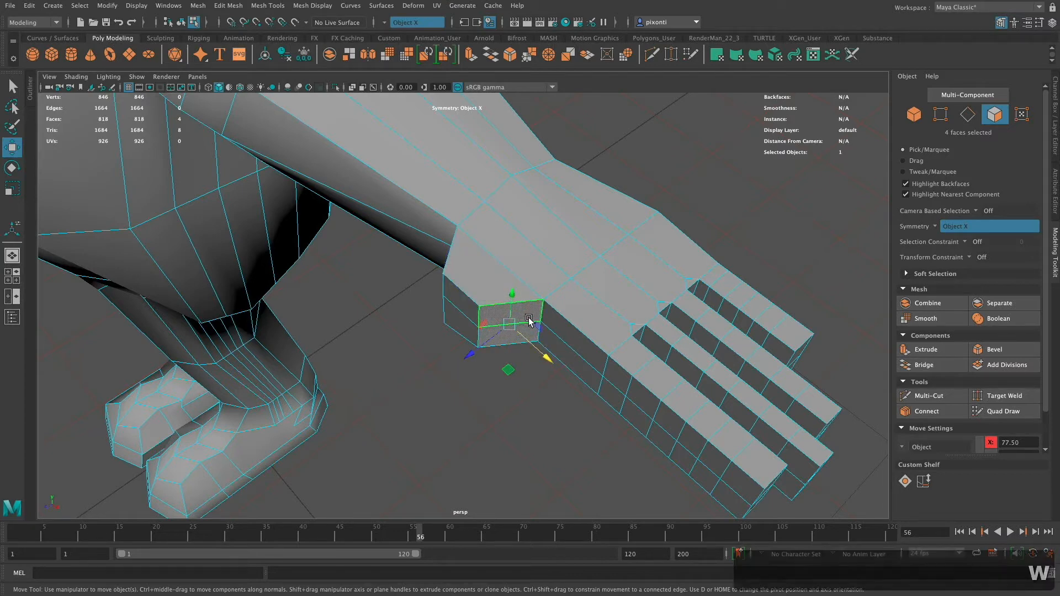
left_click(509, 327)
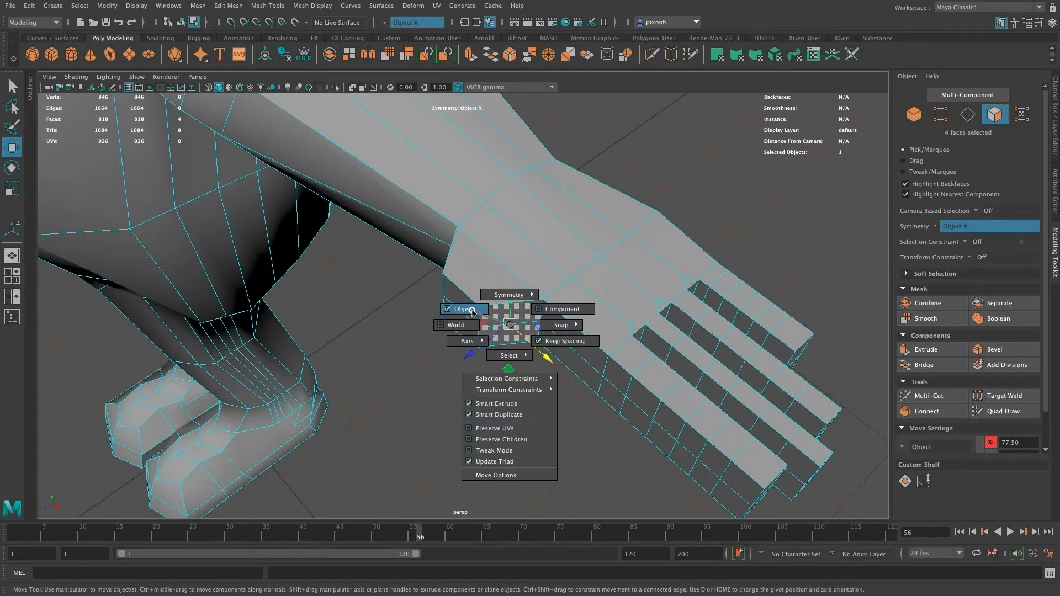
left_click(467, 327)
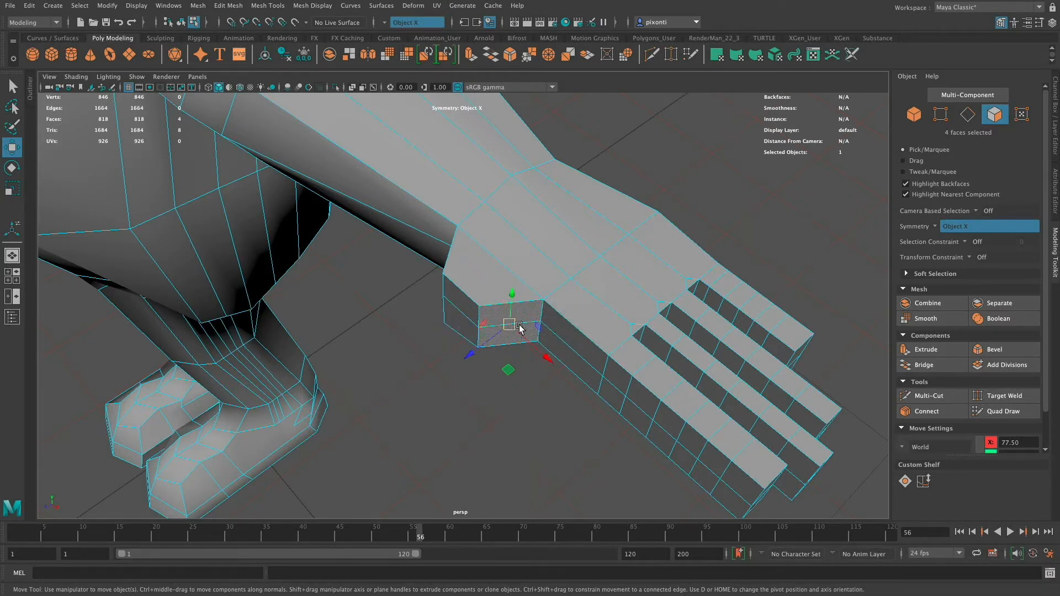
left_click(512, 324)
left_click(478, 313)
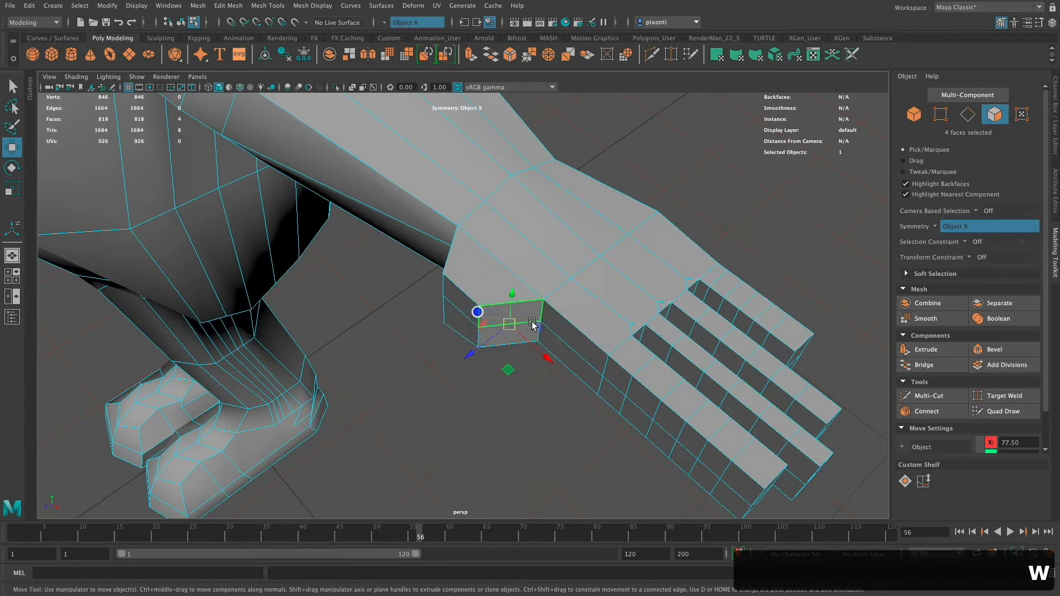
Set the Move tool's axis orientation to Component for the selected thumb faces
key("w")
left_click(512, 327)
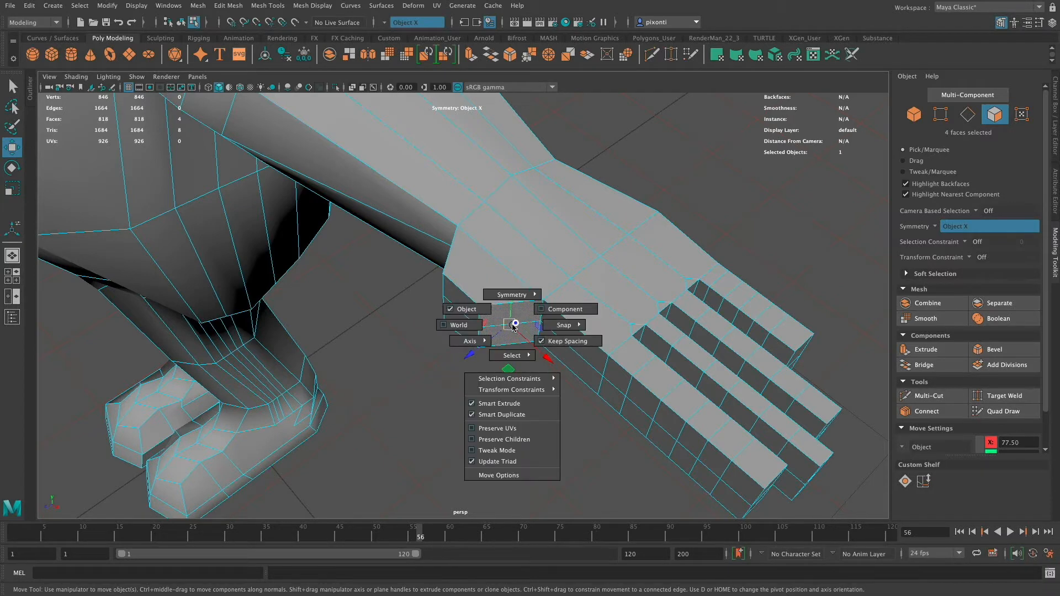
left_click(576, 310)
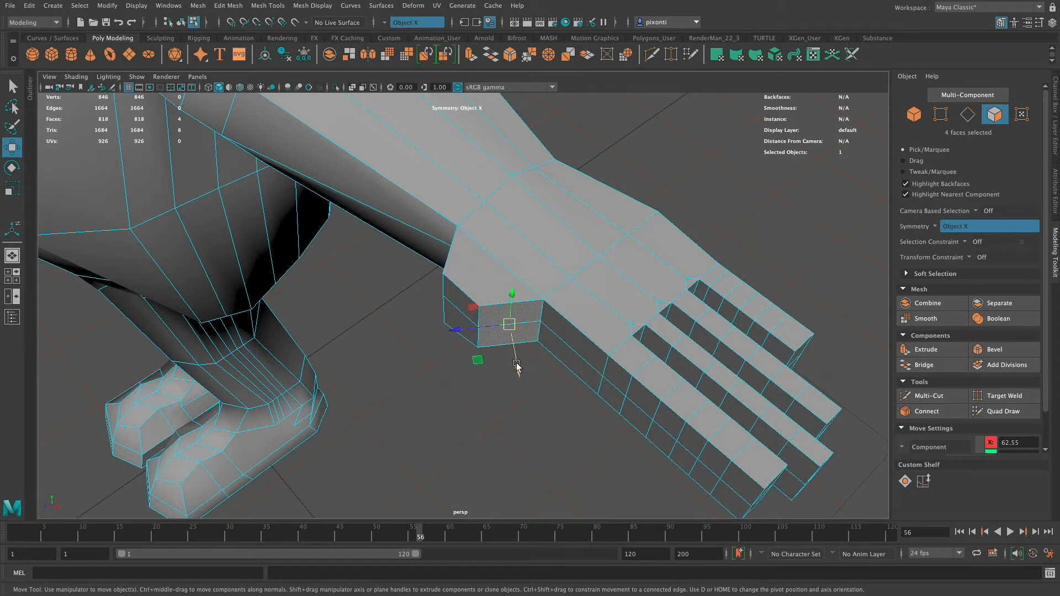
Extrude the selected thumb faces outward in two segments and move the end faces to the thumb tip on the hand reference
left_click_drag(519, 370, 490, 482, "shift")
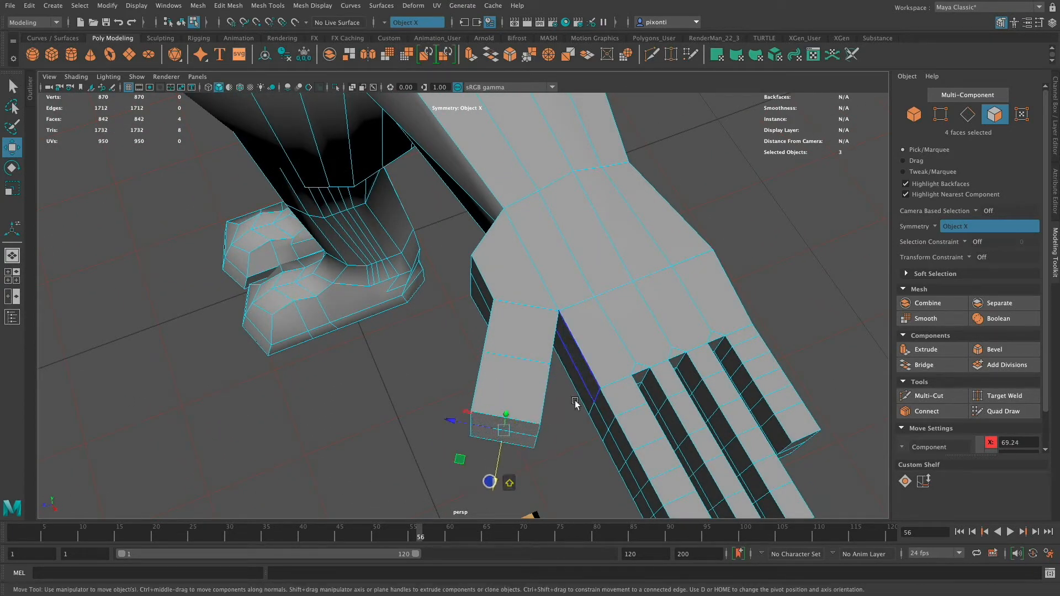
left_click_drag(575, 400, 604, 398, "alt")
key("space")
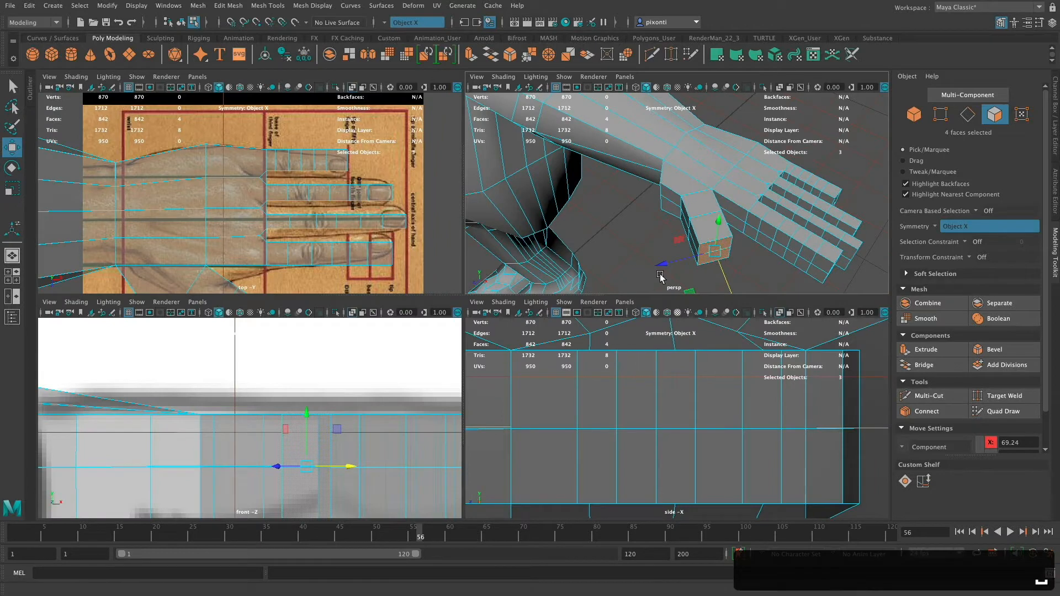
key("space")
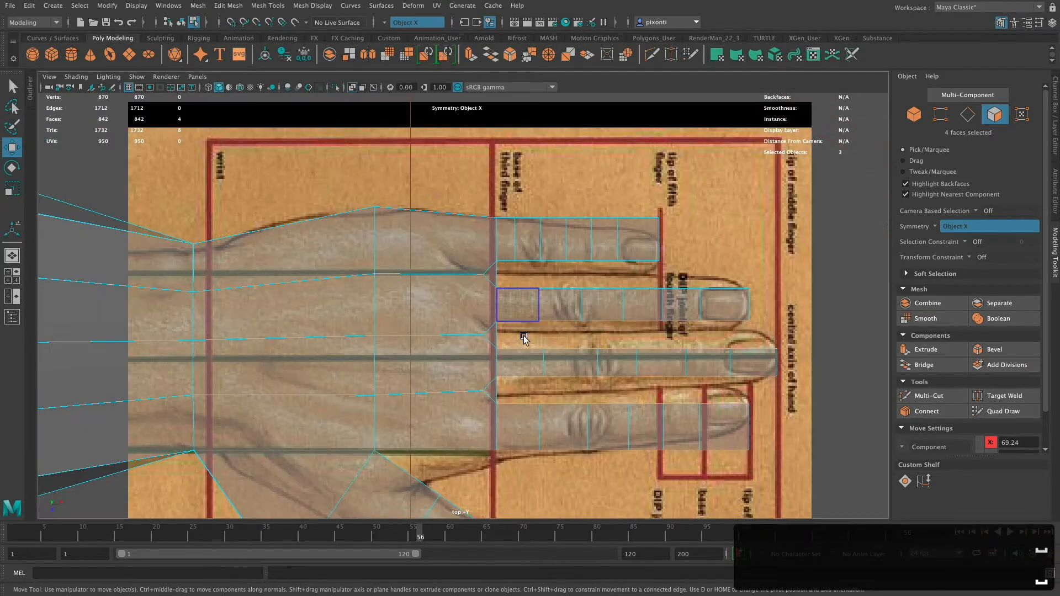
middle_click_drag(580, 293, 574, 271, "alt")
middle_click_drag(554, 348, 576, 243, "alt")
middle_click_drag(589, 315, 588, 277, "alt")
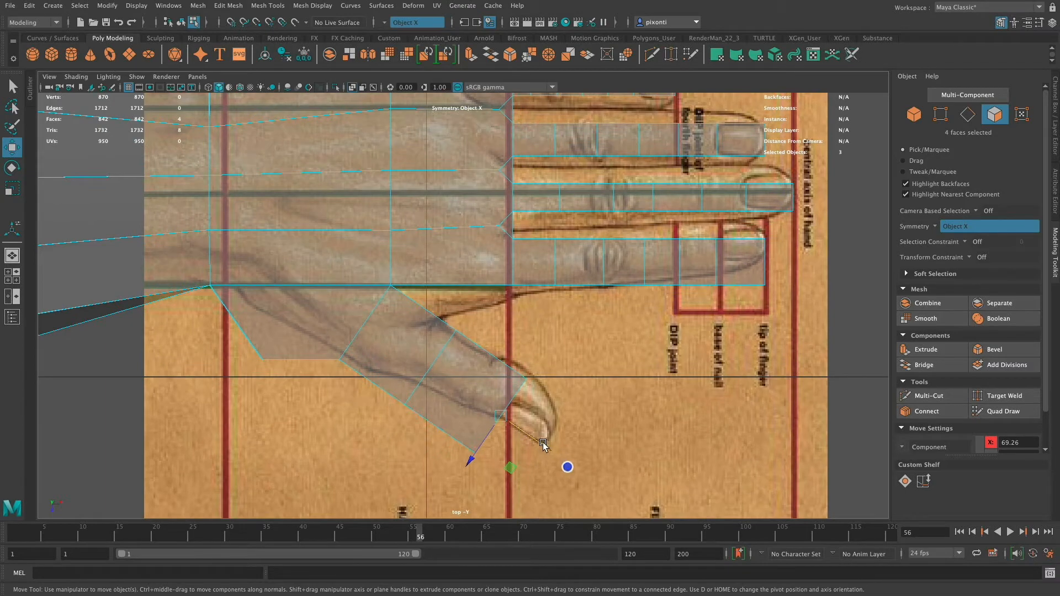
middle_click_drag(541, 446, 584, 477)
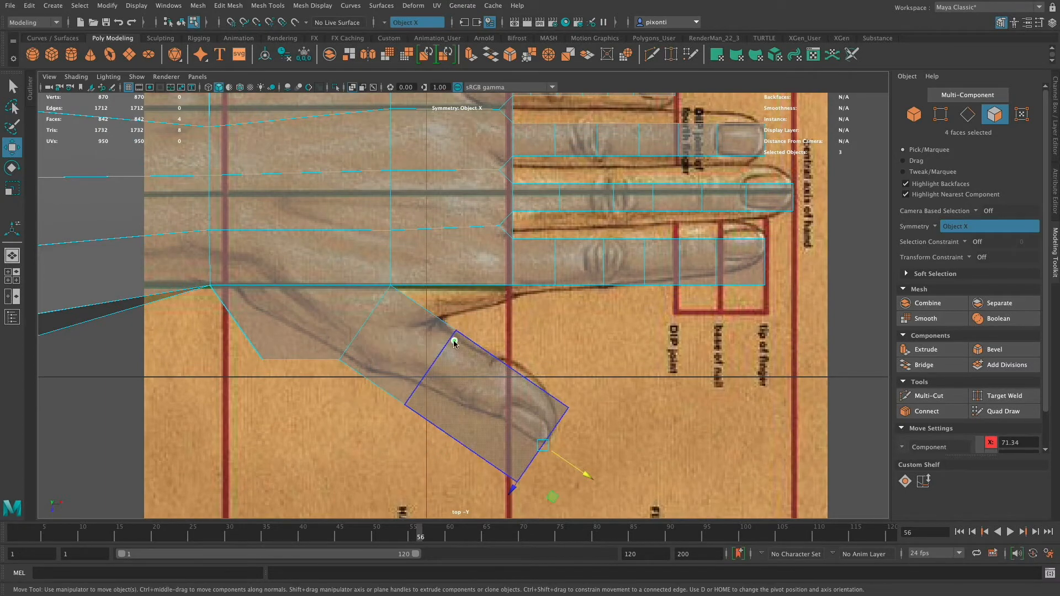
Select the vertices of the thumb's middle loop and slide them along the thumb to the joint on the reference
right_click_drag(451, 294, 411, 292)
left_click_drag(464, 322, 374, 433)
left_click_drag(474, 396, 513, 413)
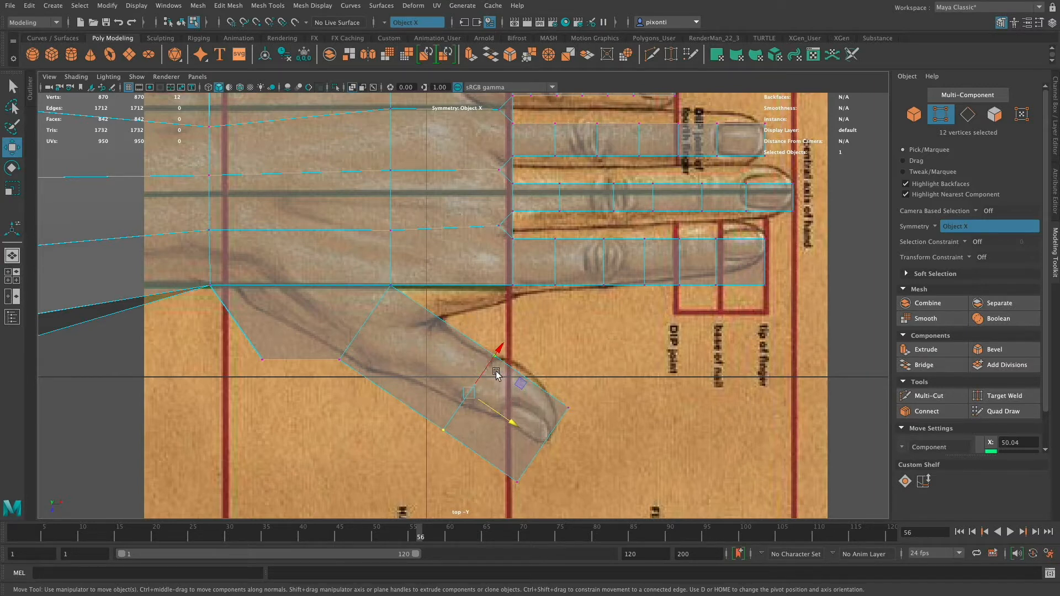
Move the thumb base's outer corner vertices inward onto the reference outline and the web vertices between thumb and index finger toward the fingers
left_click_drag(272, 345, 249, 387)
middle_click_drag(249, 396, 264, 365)
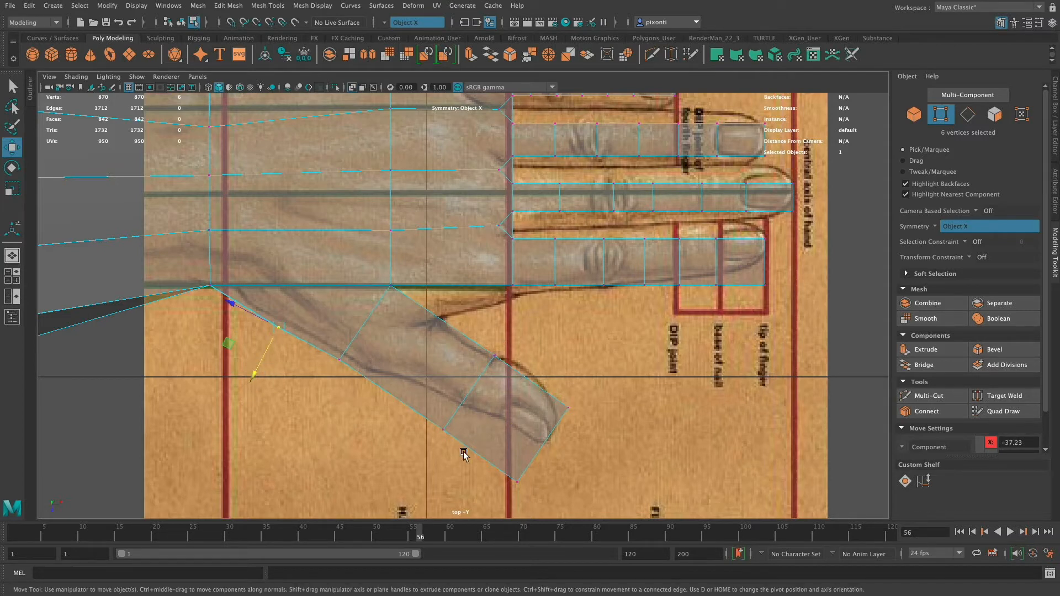
left_click_drag(420, 408, 422, 409)
middle_click_drag(435, 305, 481, 317)
Insert a Multi-Cut edge loop across the hand between the wrist row and the mid-palm row
key("space")
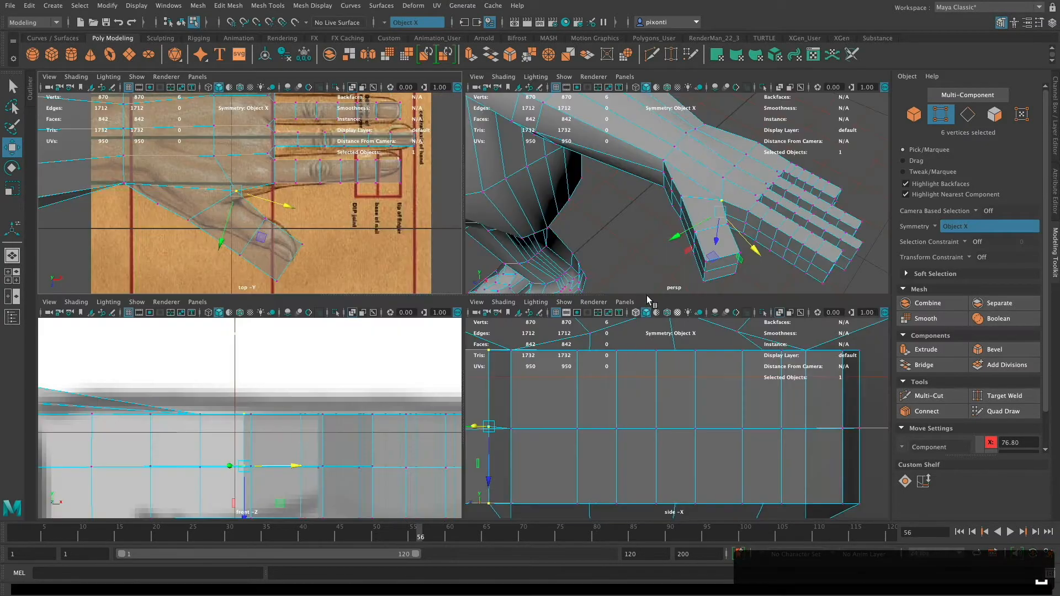
key("space")
left_click_drag(663, 346, 609, 380, "alt")
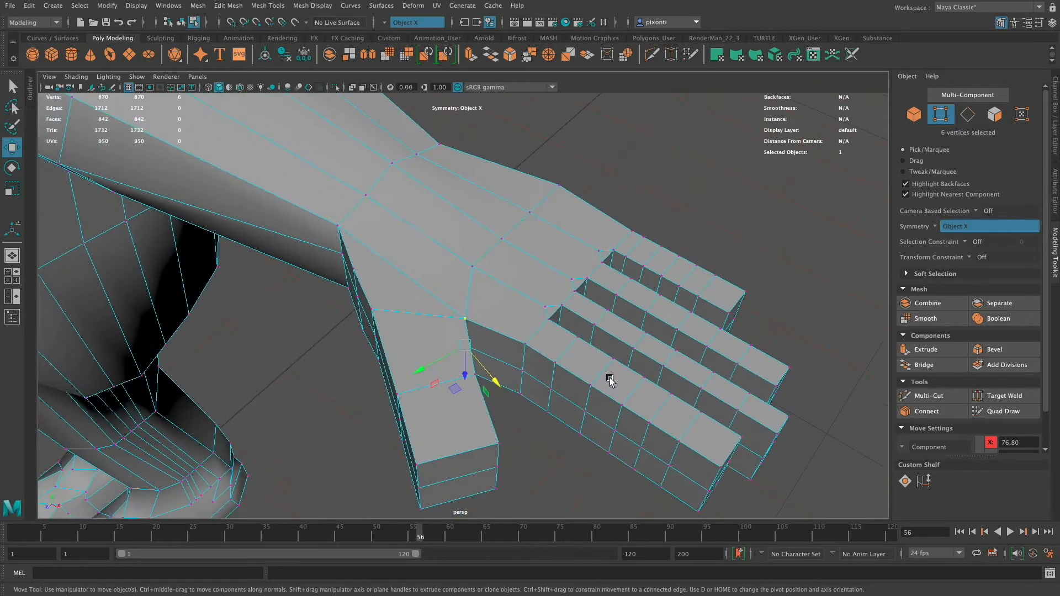
left_click(947, 396)
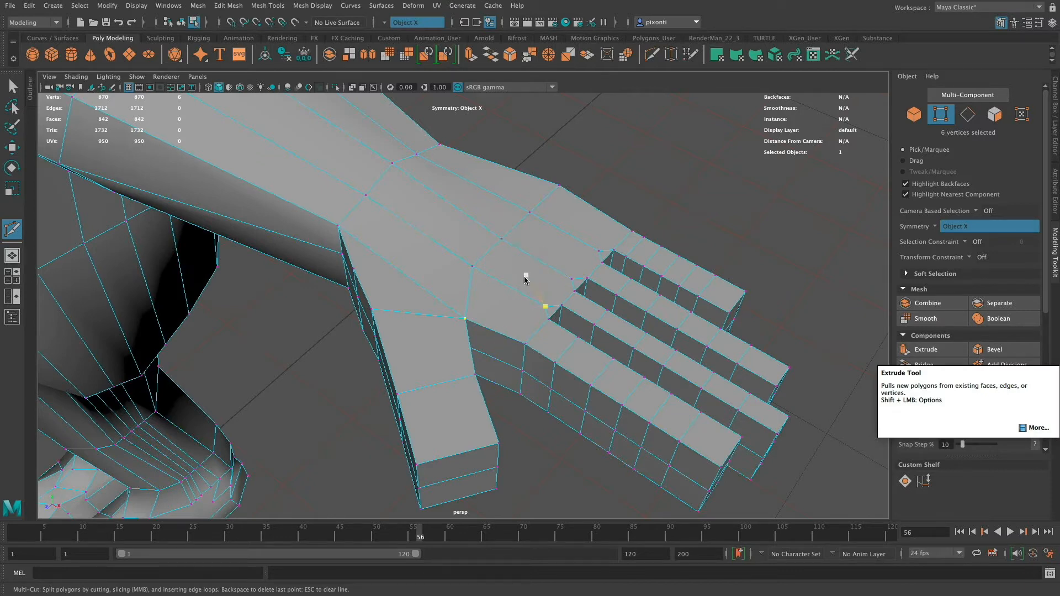
left_click(450, 202, "ctrl")
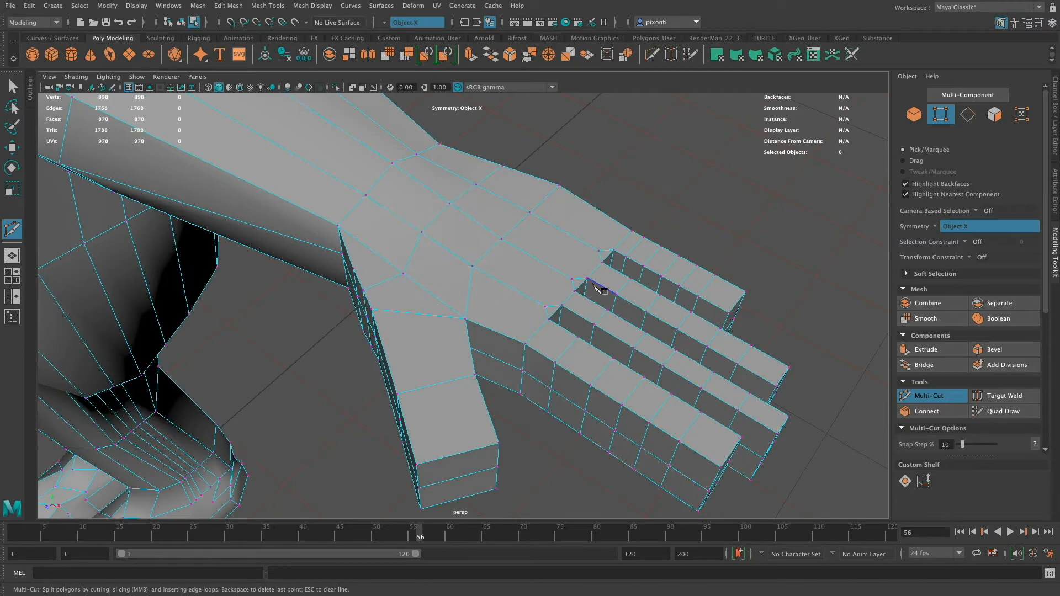
Cut vertical edges with Multi-Cut down the thumb-web side and the little-finger side of the palm, between the mid-palm row and the knuckles
mouse_move(571, 323)
left_mouse_down("alt")
mouse_move(596, 324)
mouse_move(571, 323)
left_mouse_up("alt")
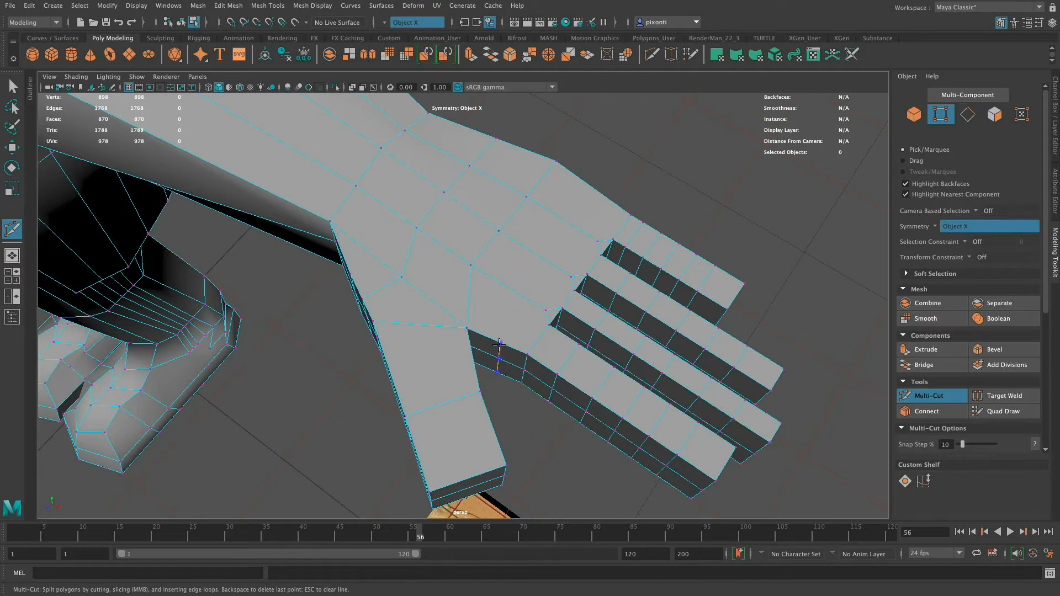
left_click_drag(628, 229, 508, 379, "alt")
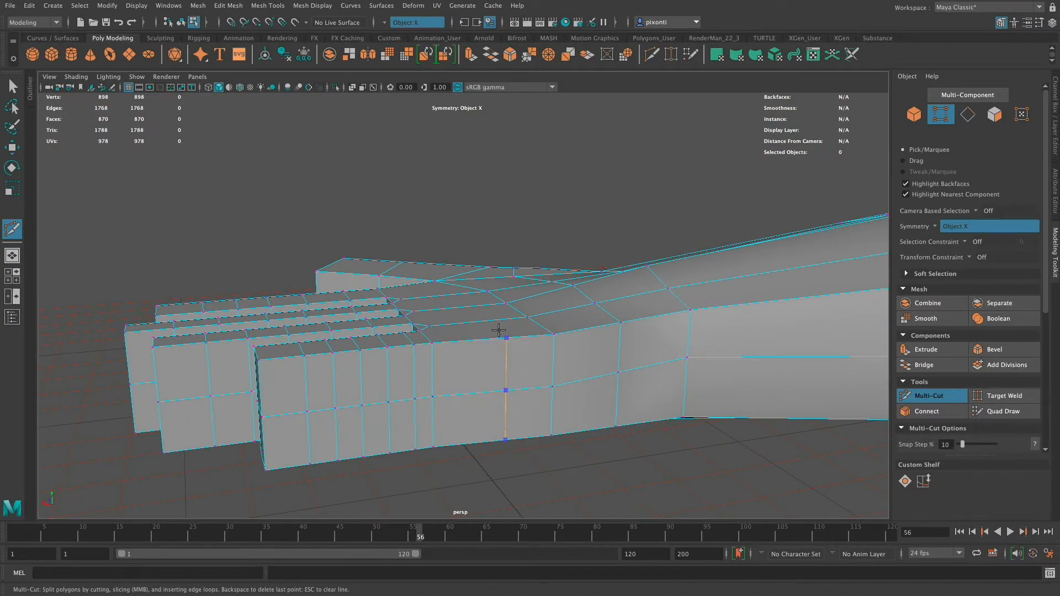
left_click_drag(523, 360, 524, 333, "alt")
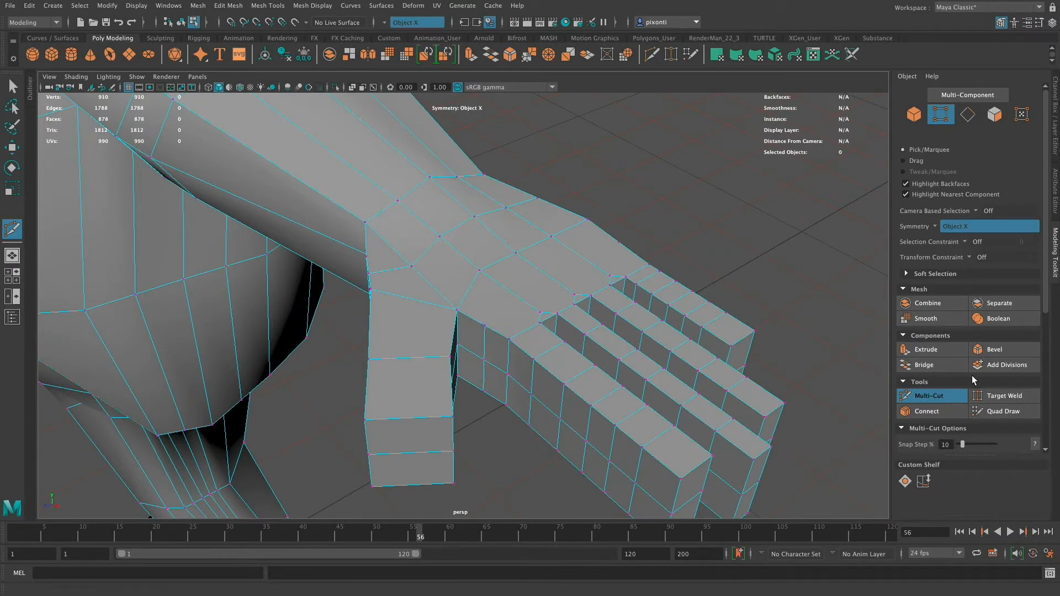
Connect the two new side cuts with a Multi-Cut line across the back of the hand, just behind the knuckles
left_click(930, 395)
mouse_move(547, 310)
left_mouse_down("alt")
mouse_move(558, 303)
mouse_move(555, 328)
left_mouse_up("alt")
left_click(947, 396)
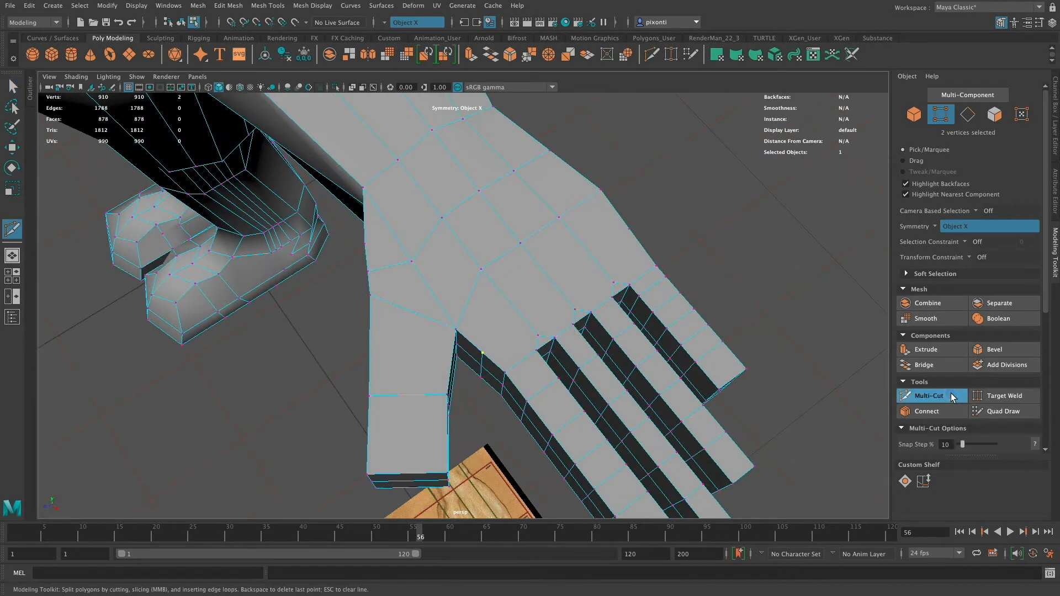
left_click(483, 352)
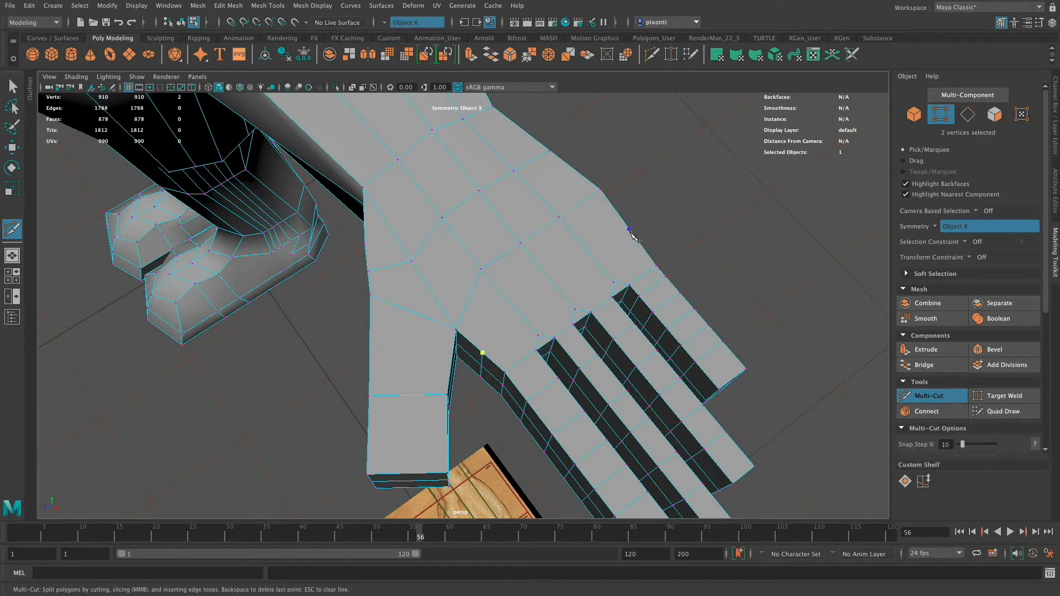
key("Return")
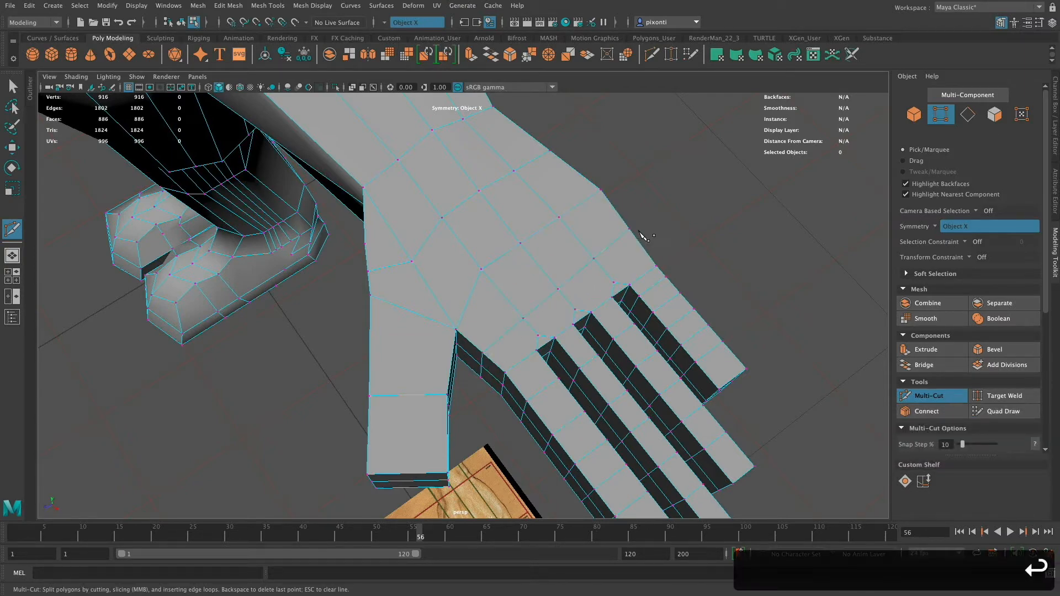
Connect the two side cuts with a Multi-Cut line across the palm's underside and leave the tool
left_click_drag(641, 235, 567, 233, "alt")
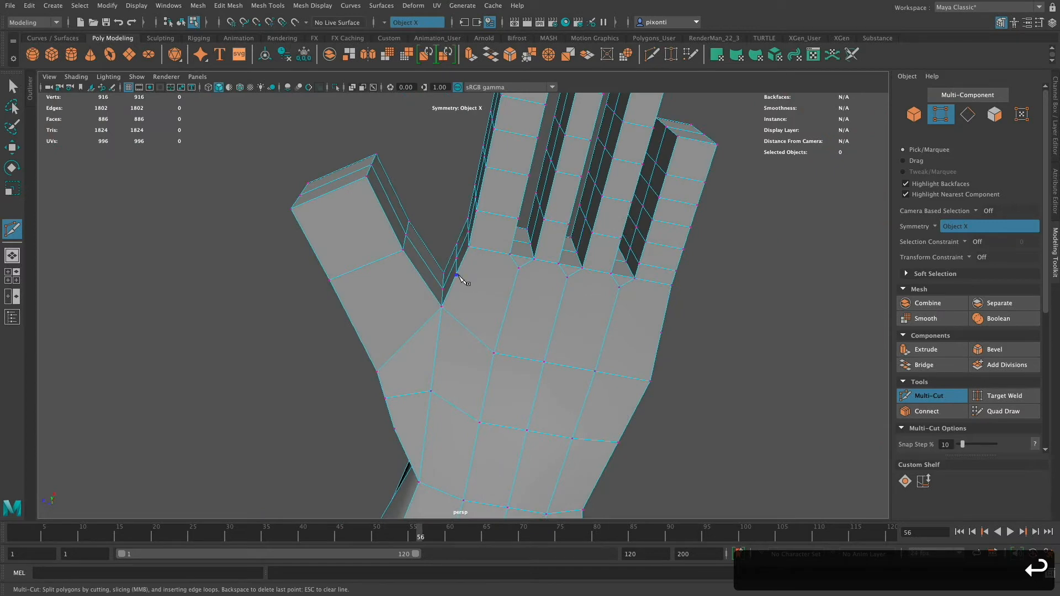
left_click_drag(459, 277, 570, 390, "alt")
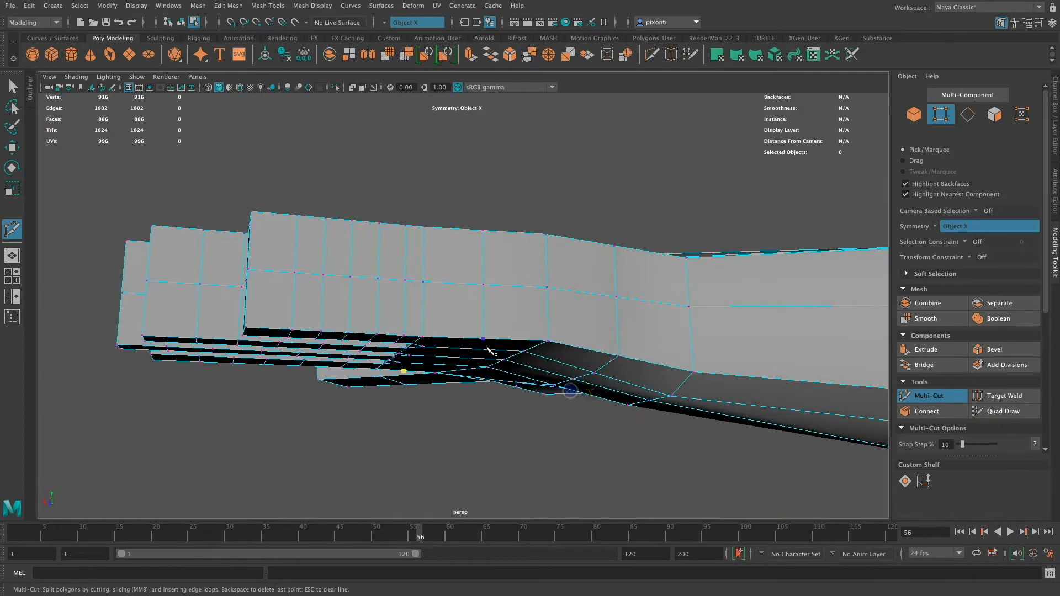
left_click_drag(484, 341, 600, 357, "alt")
key("Return")
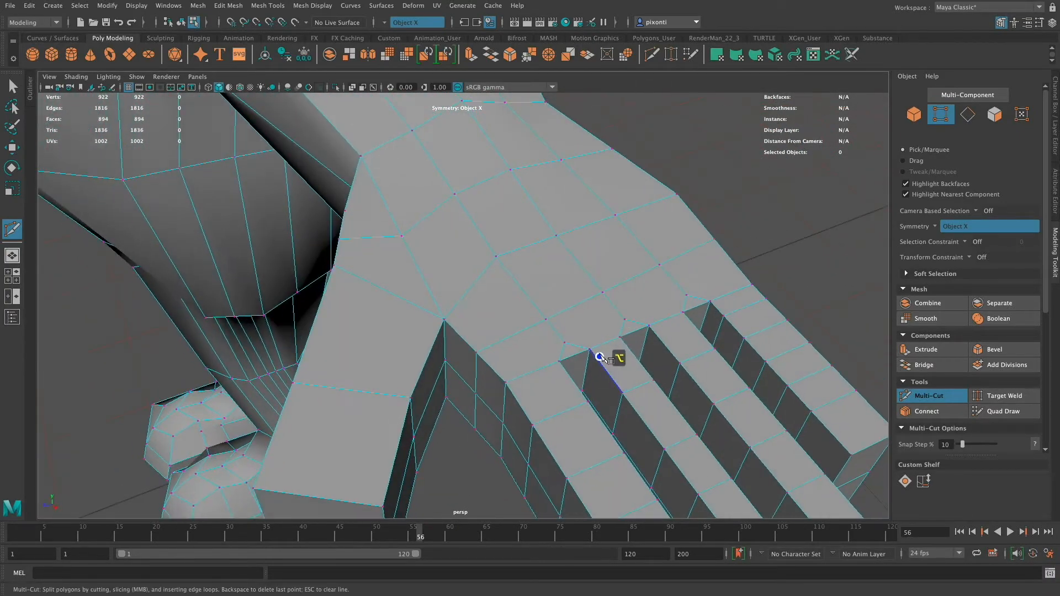
left_click_drag(606, 397, 629, 378, "alt")
right_click_drag(628, 377, 527, 367, "alt")
left_click_drag(527, 366, 551, 371, "alt")
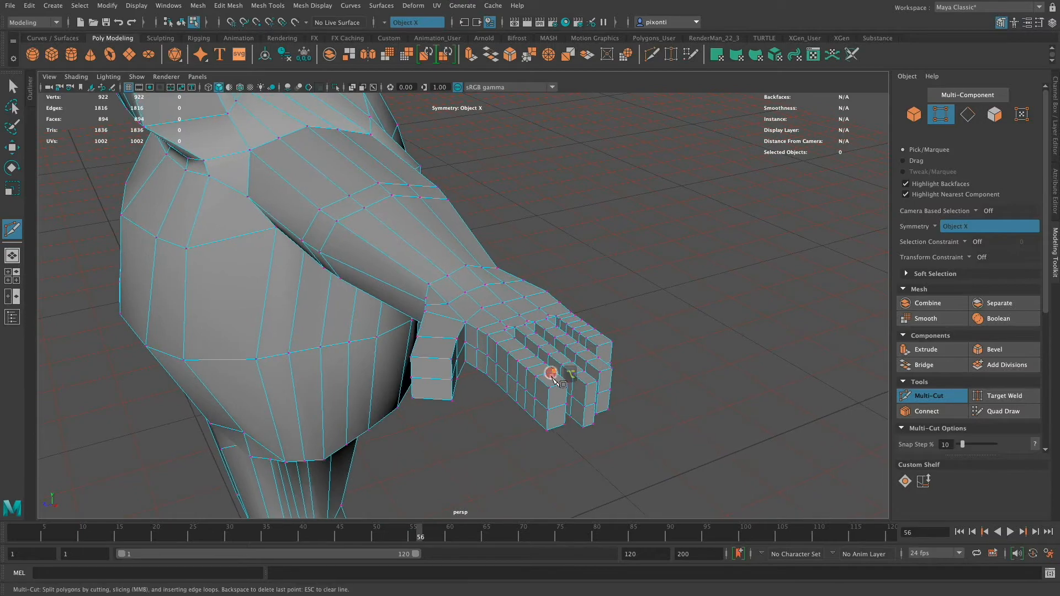
key("q")
Select the two faces at the thumb's tip and grow the selection twice to include both extruded thumb segments
right_click_drag(554, 379, 606, 335, "alt")
left_click_drag(605, 335, 579, 379, "alt")
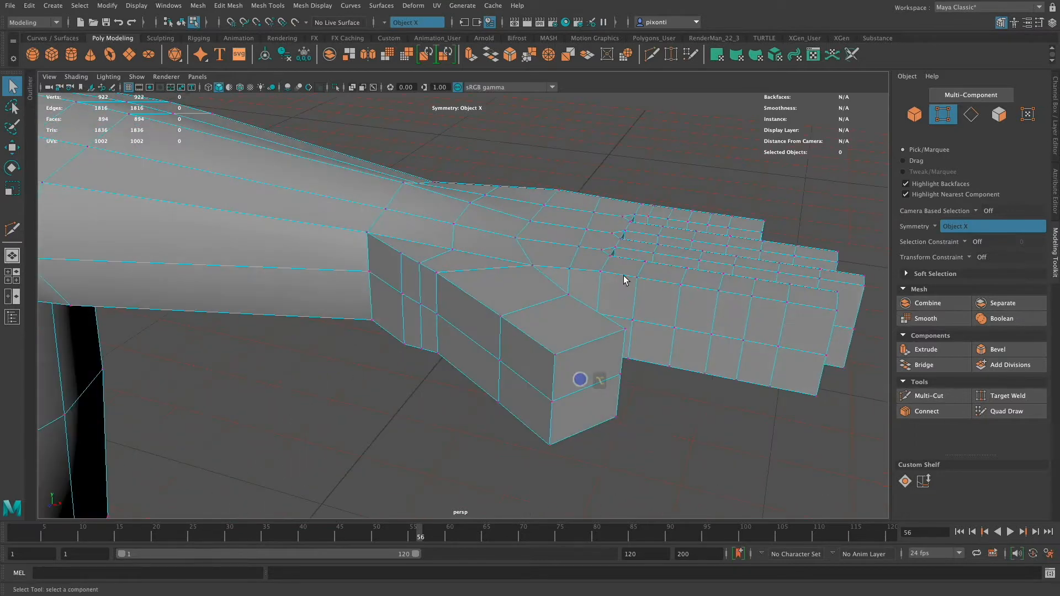
right_click(561, 347)
left_click(558, 325)
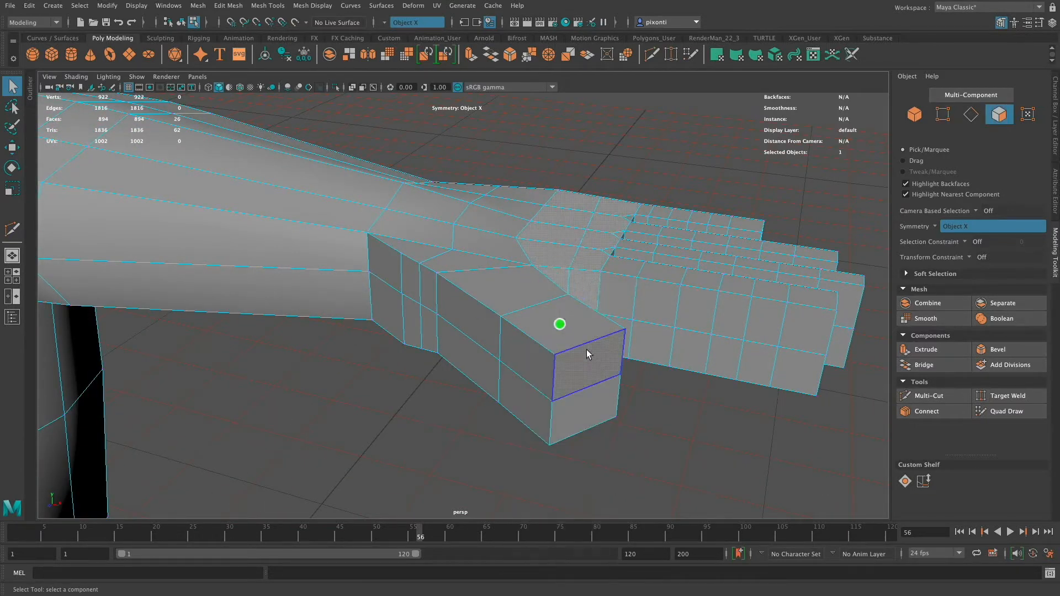
left_click(585, 366)
left_click(585, 408, "shift")
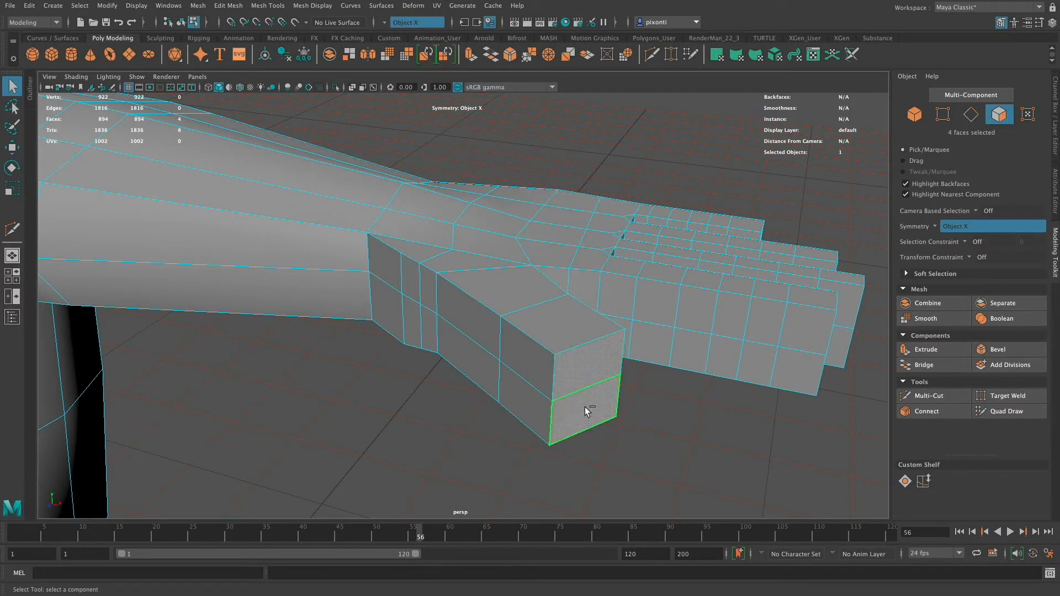
key("shift+period")
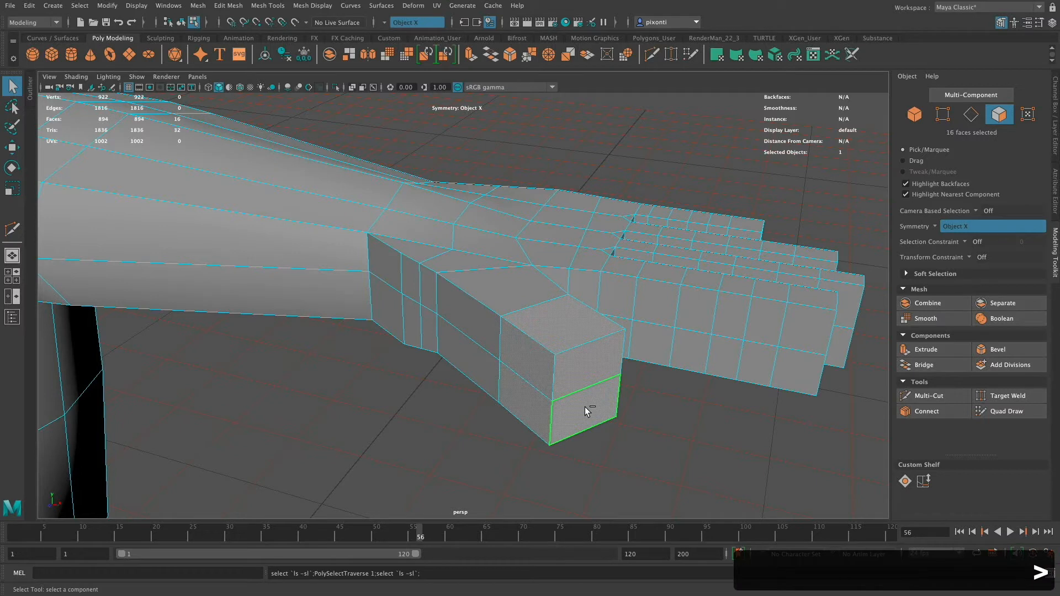
key("shift+period")
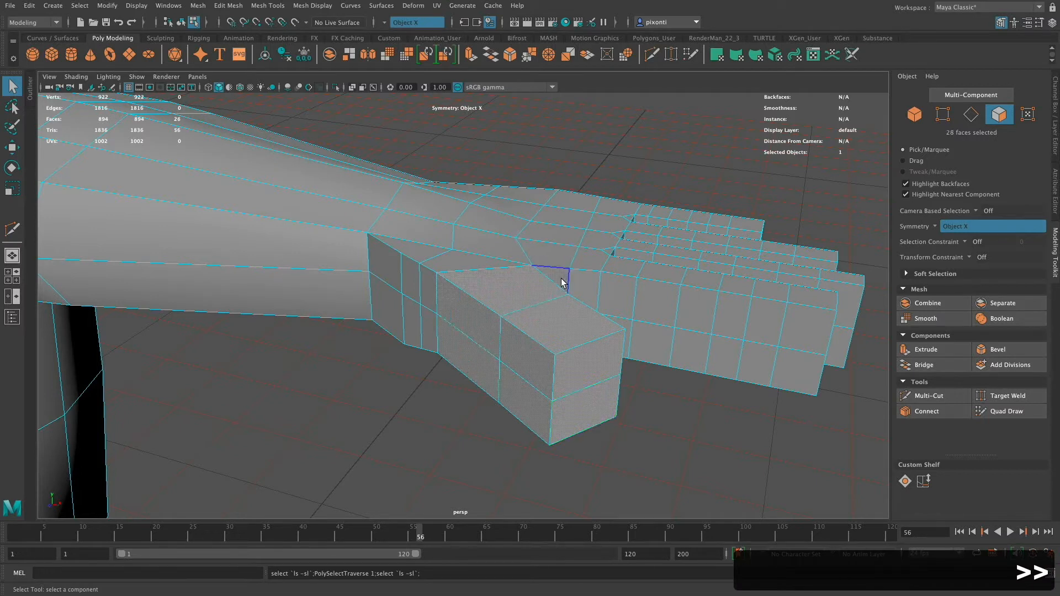
Try the Object axis orientation of the Rotate tool on the thumb faces and return it to Component
key("e")
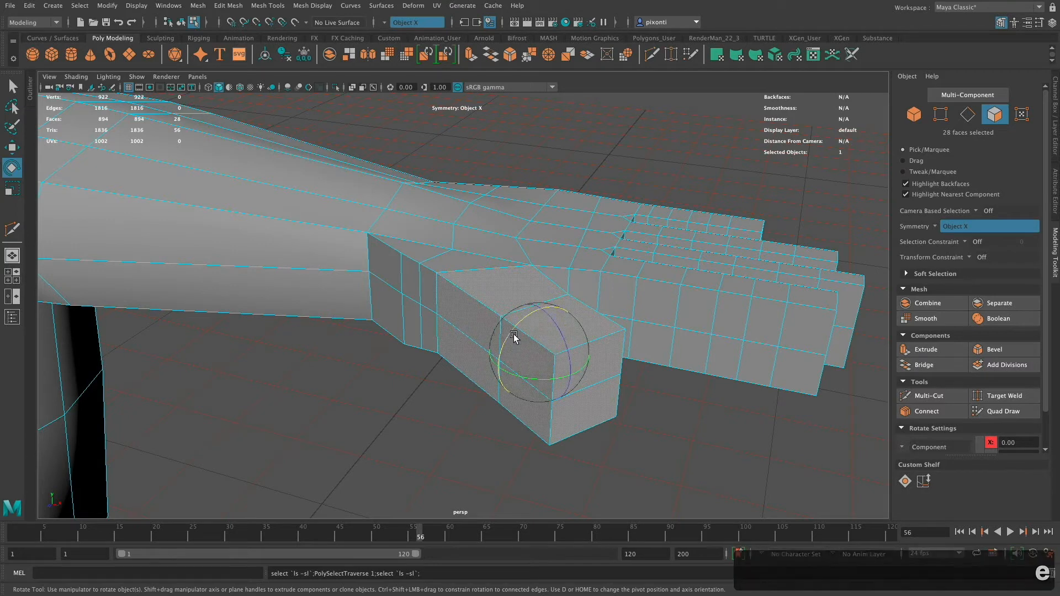
key("e")
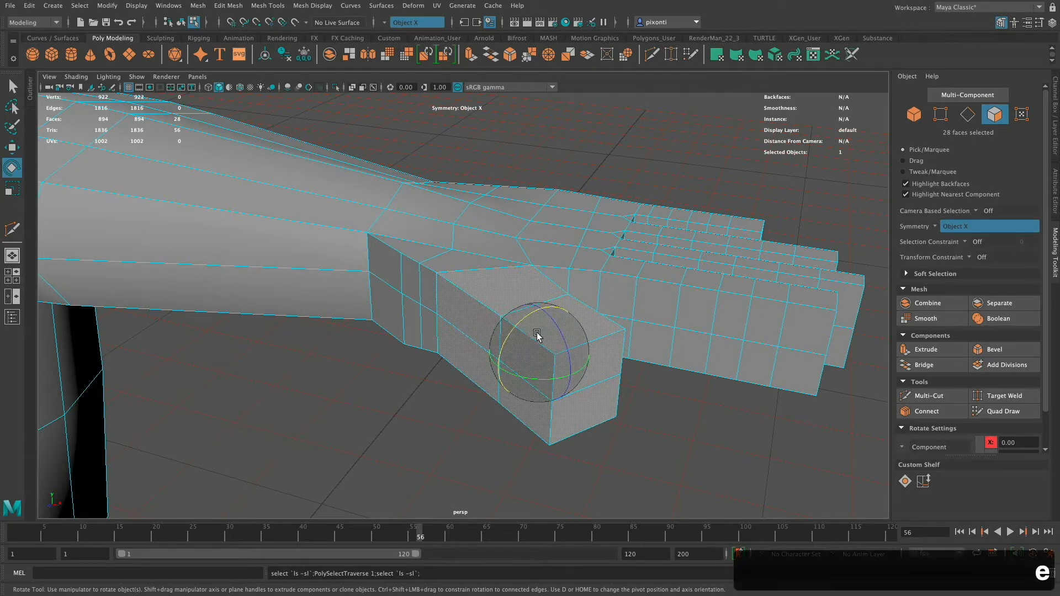
left_click(535, 343)
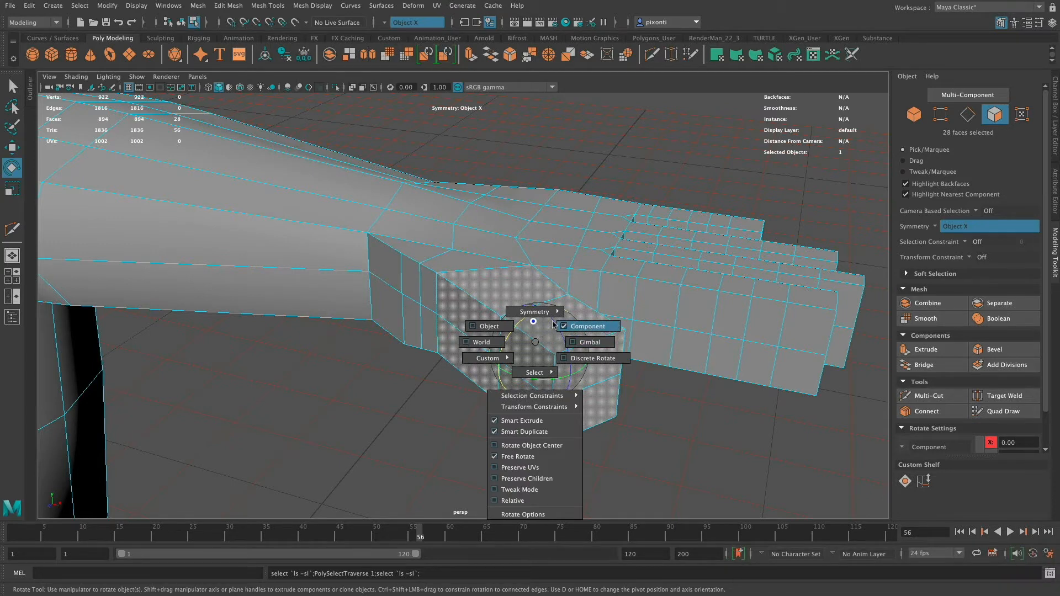
left_click(483, 326)
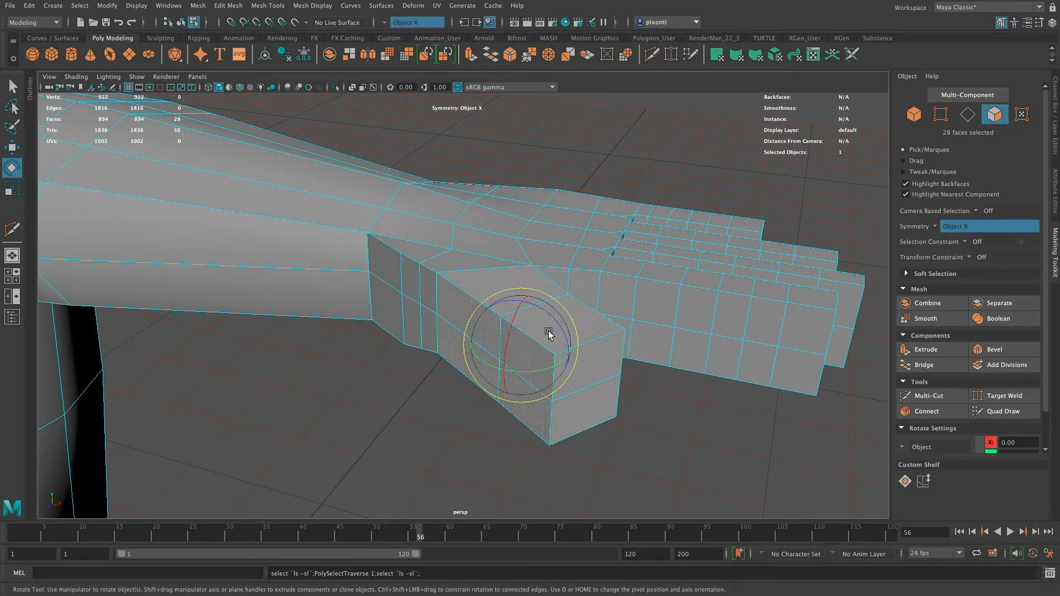
left_click(548, 334)
left_click(596, 322)
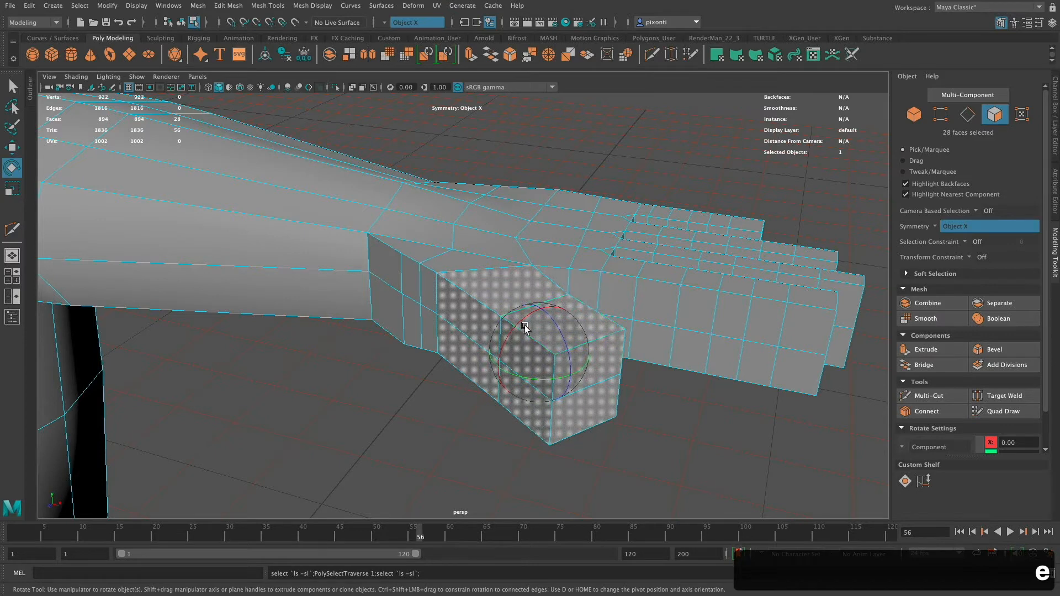
Roll the thumb faces about the thumb's length, shrink the selection to the end segment and roll that segment further
left_click_drag(525, 327, 518, 332)
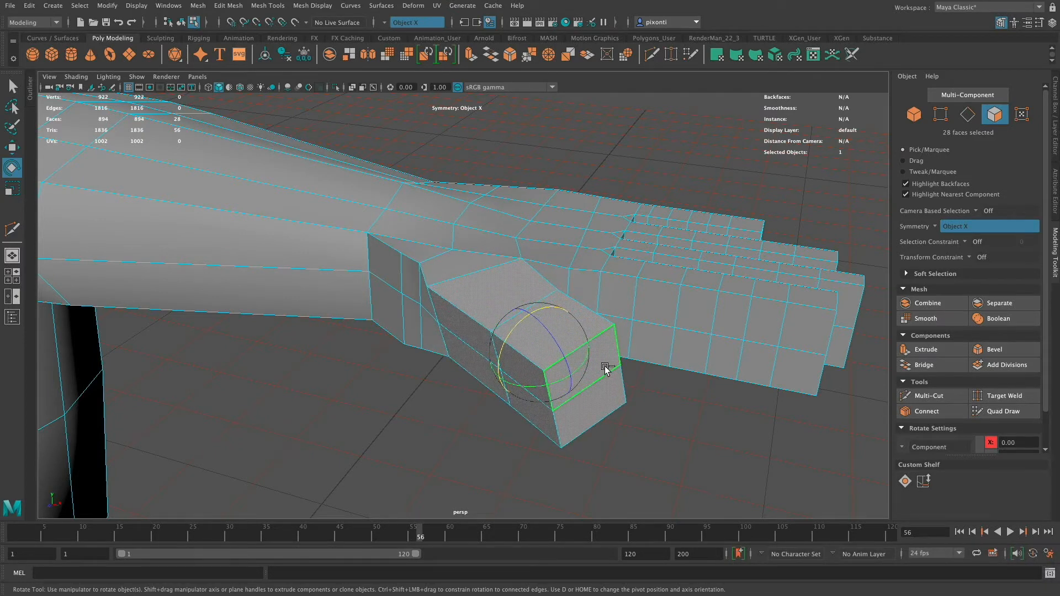
key("shift+comma")
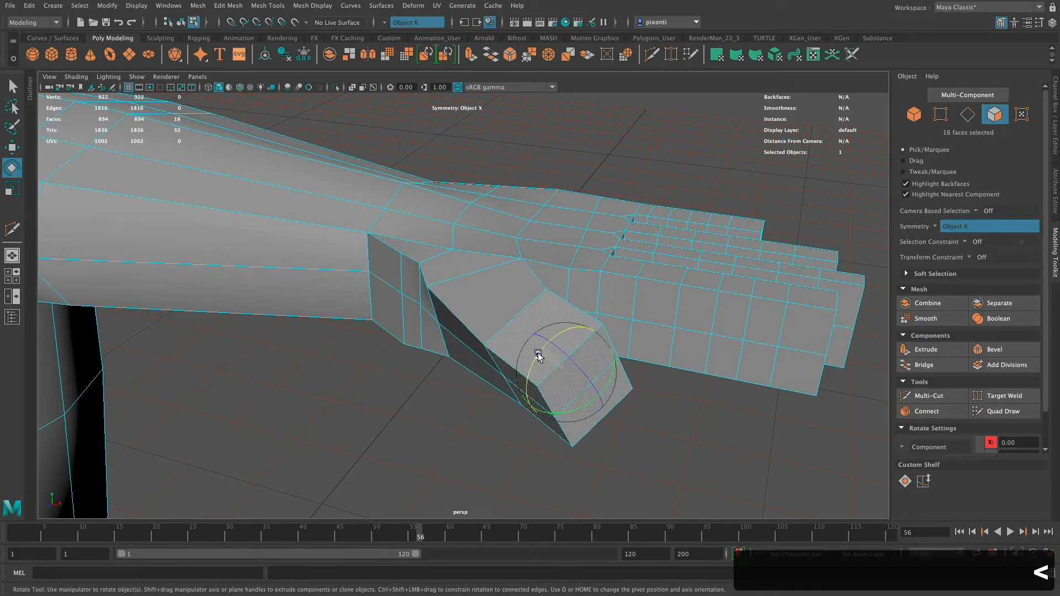
left_click_drag(538, 353, 622, 360, "alt")
Move the thumb's end segment slightly downward and rotate it further to angle the thumb away from the palm
key("w")
left_click_drag(502, 329, 511, 350)
left_click_drag(591, 326, 649, 358, "alt")
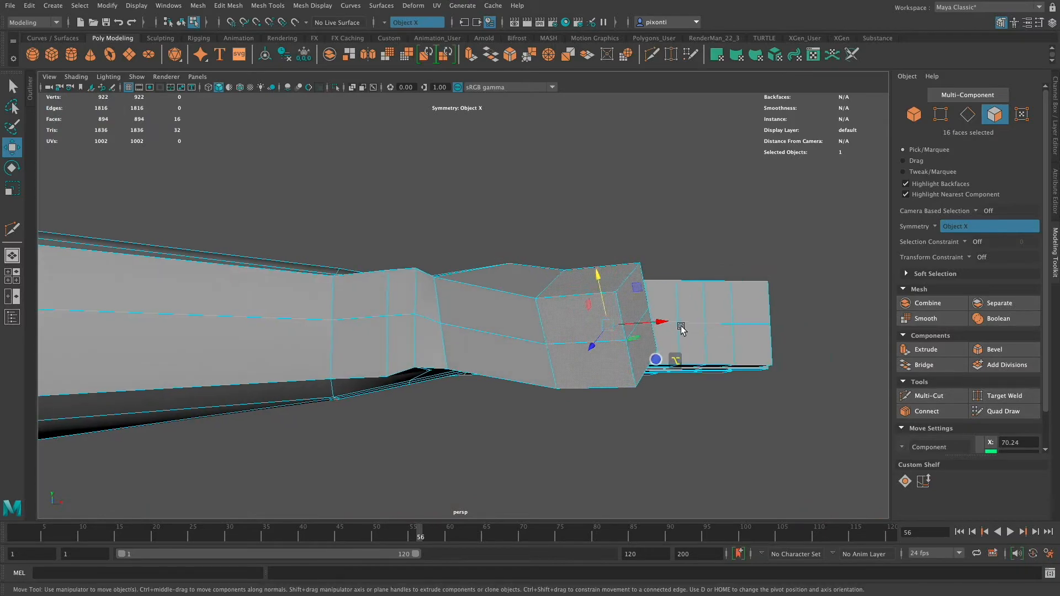
key("e")
left_click_drag(650, 313, 603, 366)
key("w")
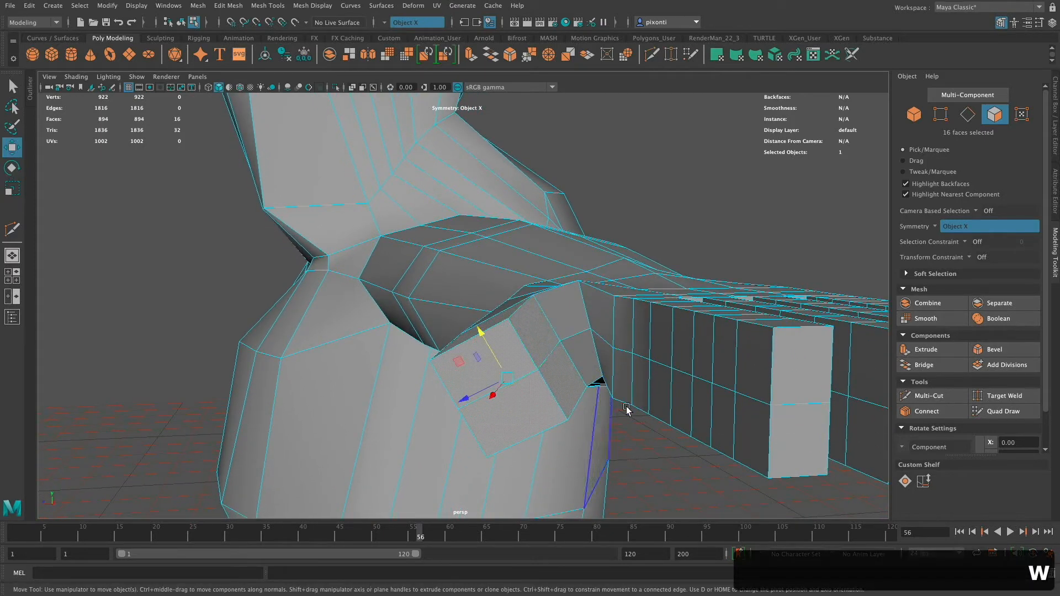
Move the thumb's selected end faces further down and toward the index finger
left_click_drag(482, 330, 488, 351)
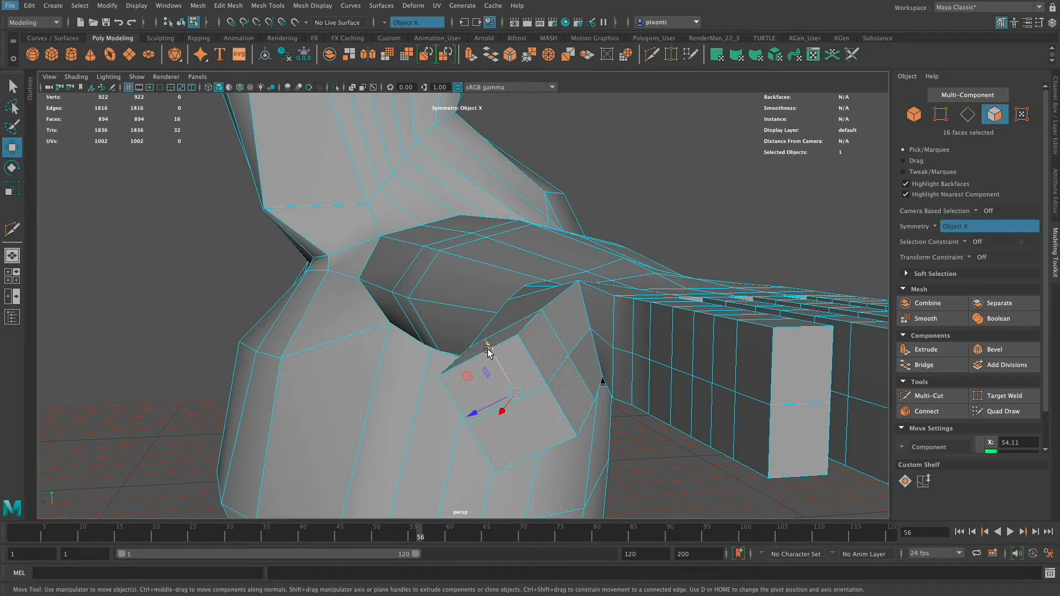
mouse_move(487, 350)
left_mouse_down()
mouse_move(482, 330)
mouse_move(494, 365)
left_mouse_up()
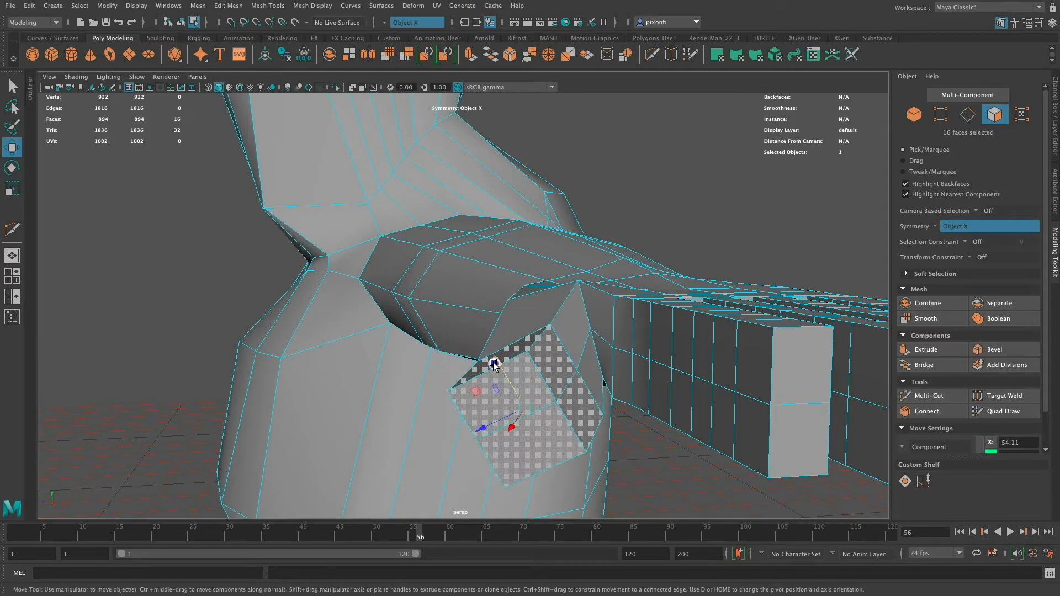
mouse_move(607, 369)
left_mouse_down("alt")
mouse_move(591, 366)
mouse_move(598, 373)
left_mouse_up("alt")
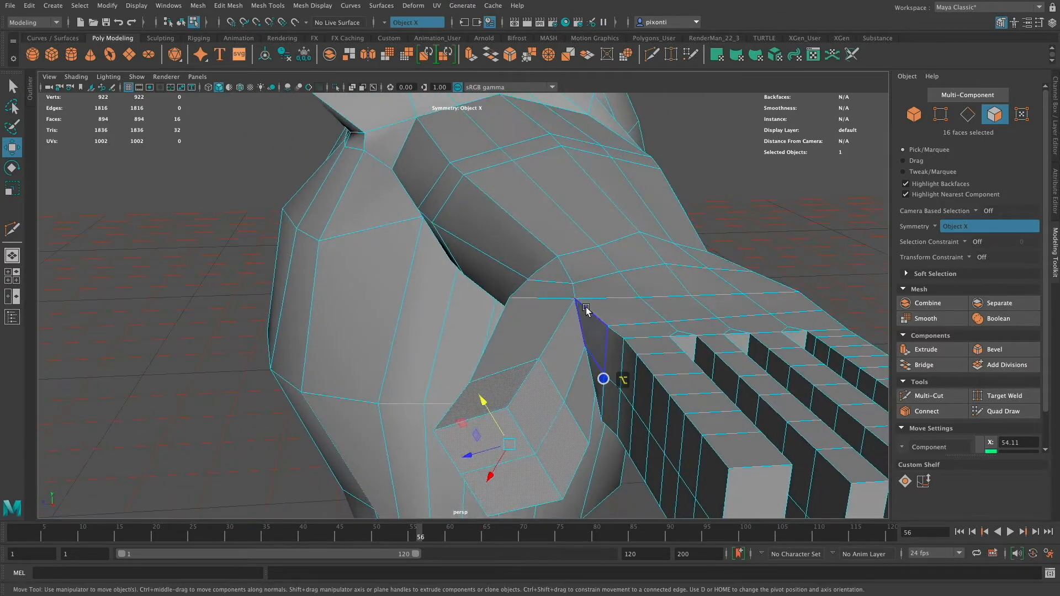
Switch to vertex selection and move the two lower vertices where the thumb meets the palm slightly downward
key("q")
right_click_drag(578, 294, 522, 294)
key("w")
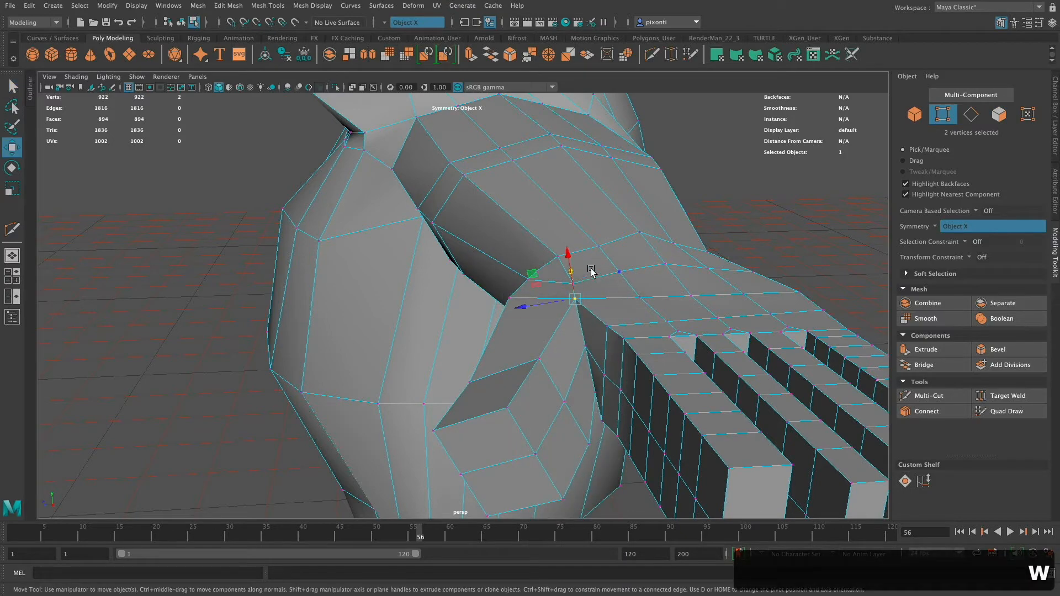
left_click_drag(570, 275, 589, 305, "alt")
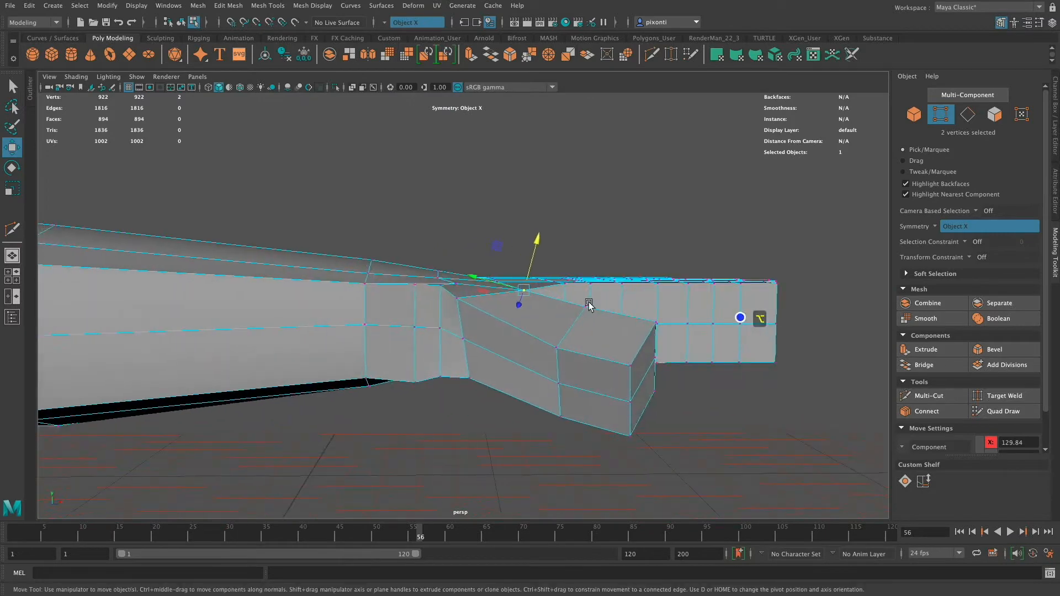
left_click(437, 382)
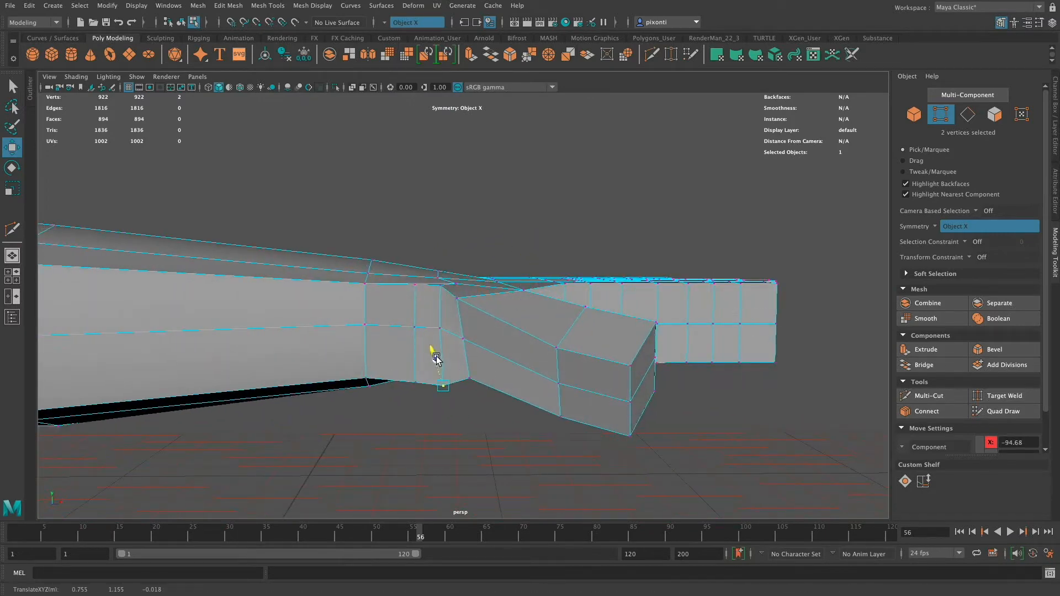
left_click(468, 377)
middle_click_drag(488, 397, 493, 405)
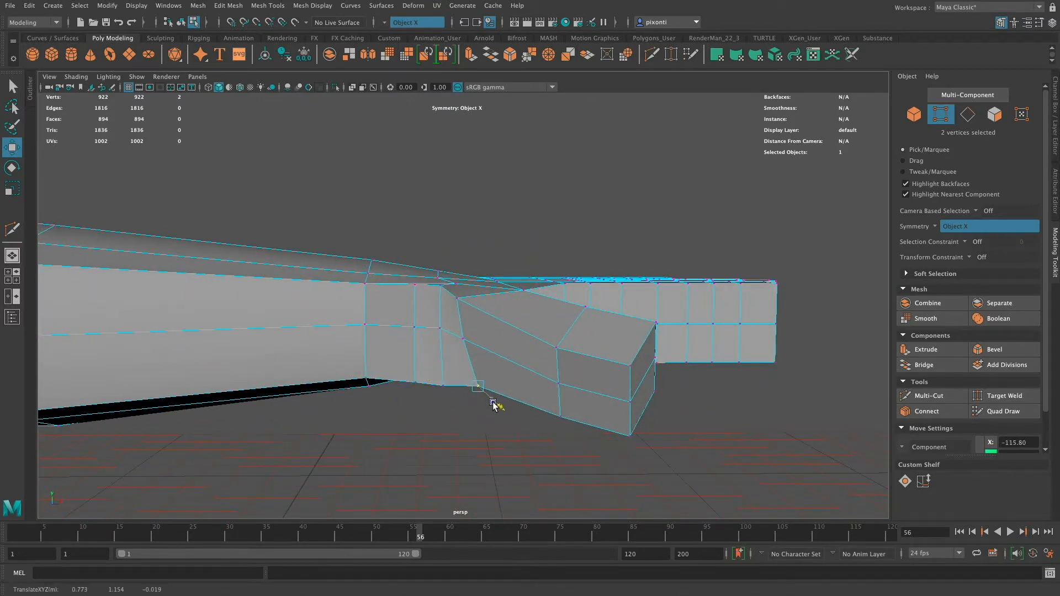
Set the Move tool's axis orientation to Object and lower the three upper side vertices between the wrist and the thumb's base
left_click_drag(553, 367, 615, 332, "alt")
left_click(392, 307)
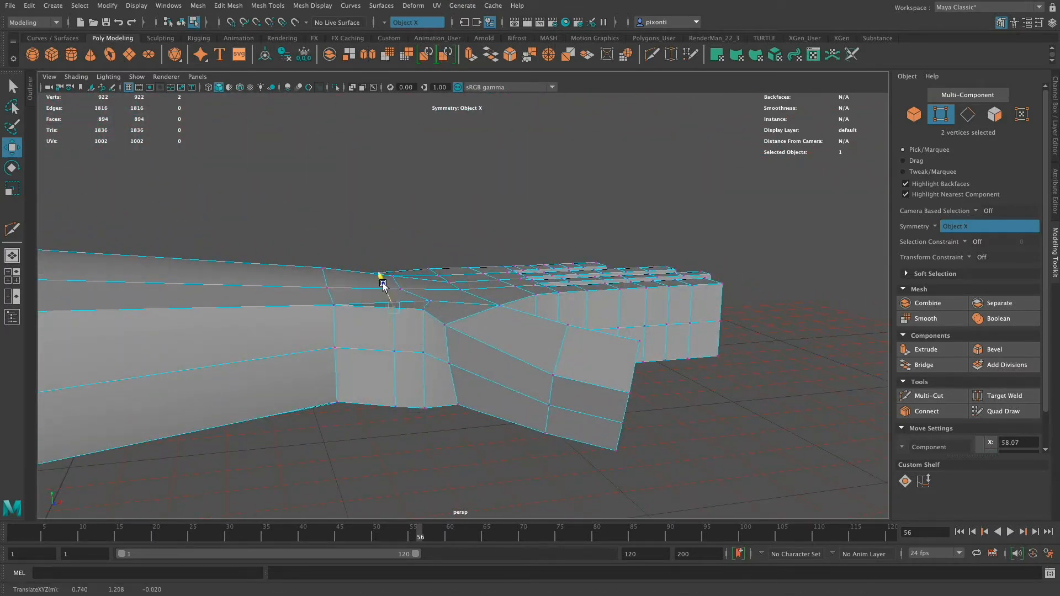
key("w")
left_click_drag(395, 316, 364, 301)
left_click_drag(393, 255, 440, 293)
left_click(423, 310)
left_click(451, 322)
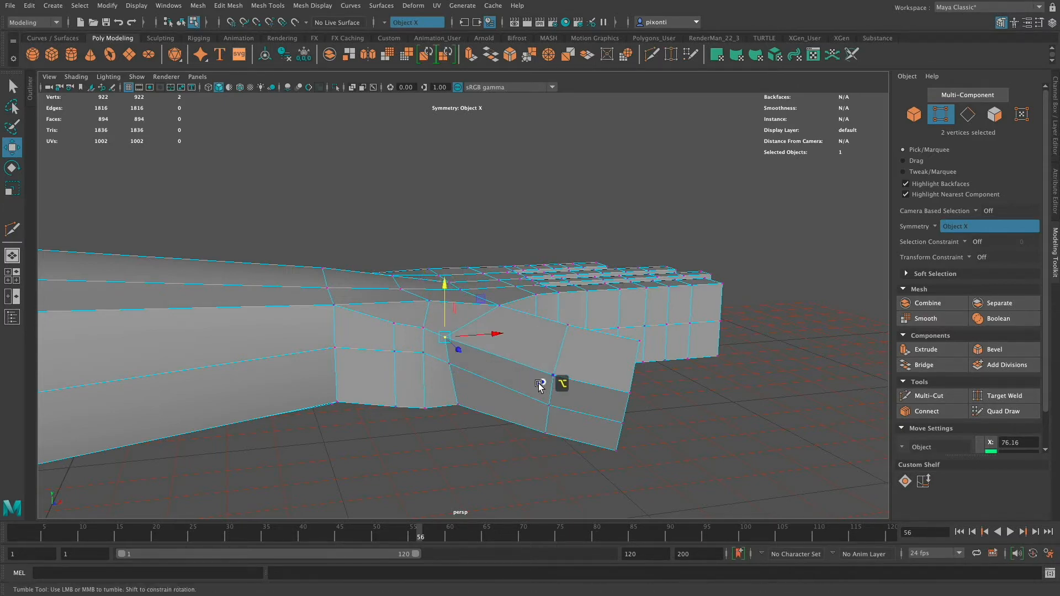
Raise the lower side vertices between the wrist and the thumb's base to slim that part of the palm
left_click_drag(541, 383, 554, 367, "alt")
left_click(385, 427)
left_click_drag(384, 426, 418, 392)
left_click(413, 430)
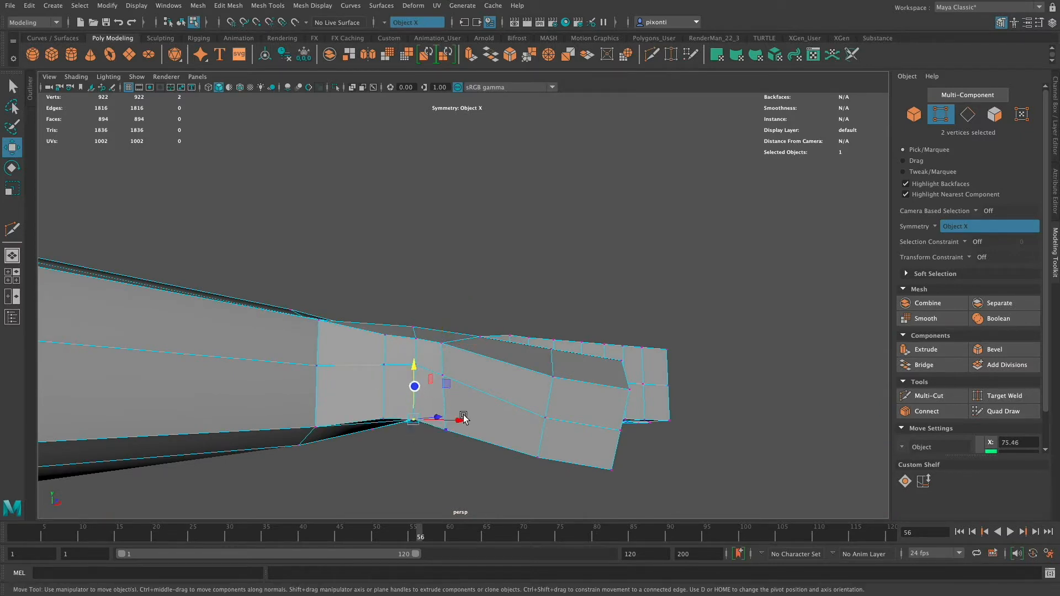
left_click(445, 425)
Delete the two narrow faces in the web between the thumb's base and the side of the index finger
mouse_move(554, 405)
left_mouse_down("alt")
mouse_move(539, 421)
mouse_move(620, 406)
mouse_move(581, 404)
mouse_move(589, 421)
mouse_move(657, 409)
mouse_move(560, 398)
left_mouse_up("alt")
right_click_drag(561, 397, 583, 404, "alt")
left_click_drag(589, 401, 604, 429, "alt")
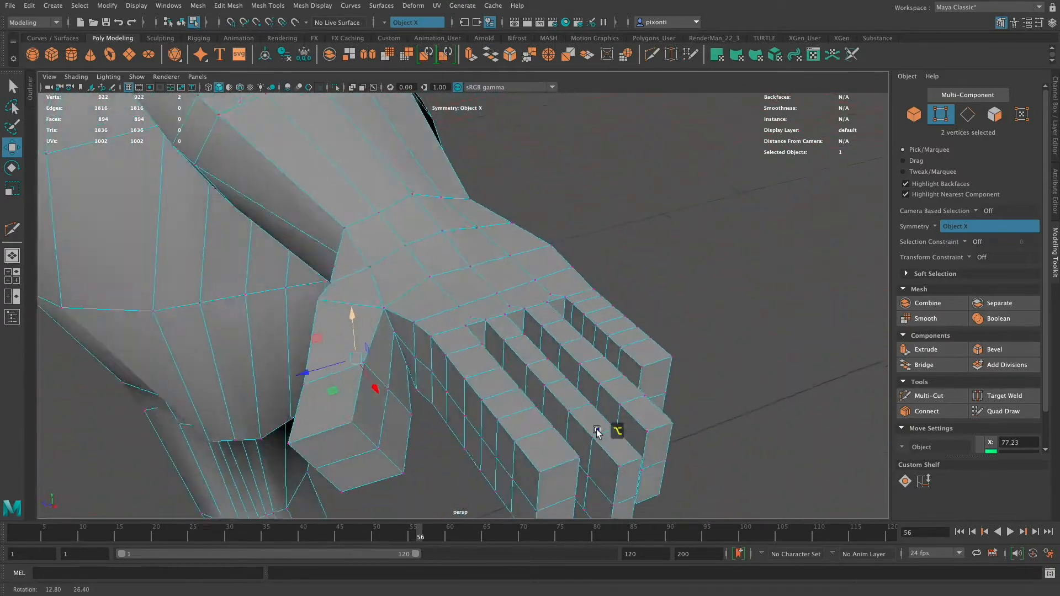
right_click_drag(603, 428, 634, 396, "alt")
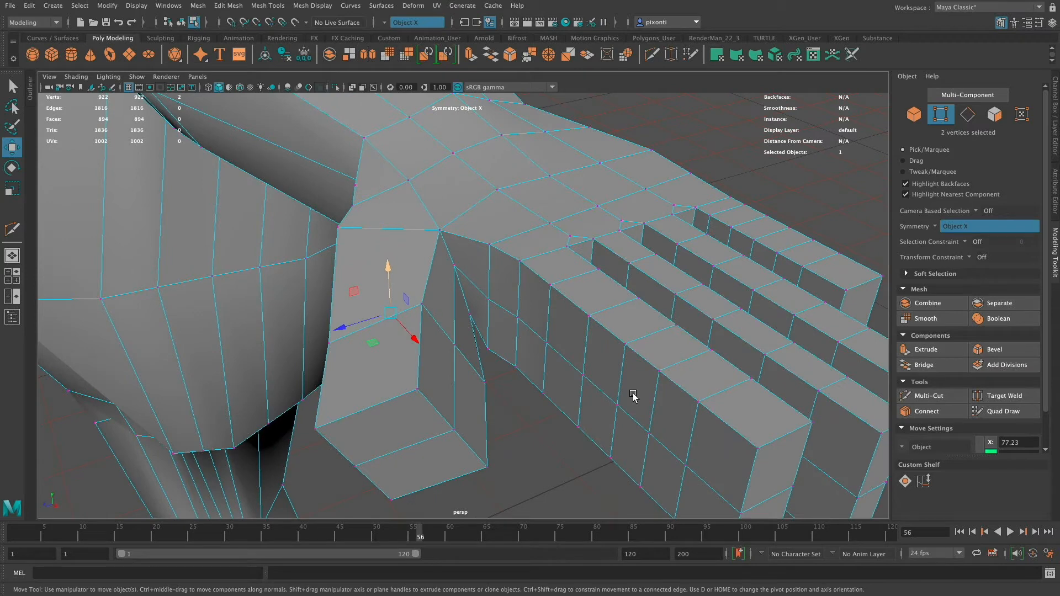
left_click_drag(633, 397, 590, 362, "alt")
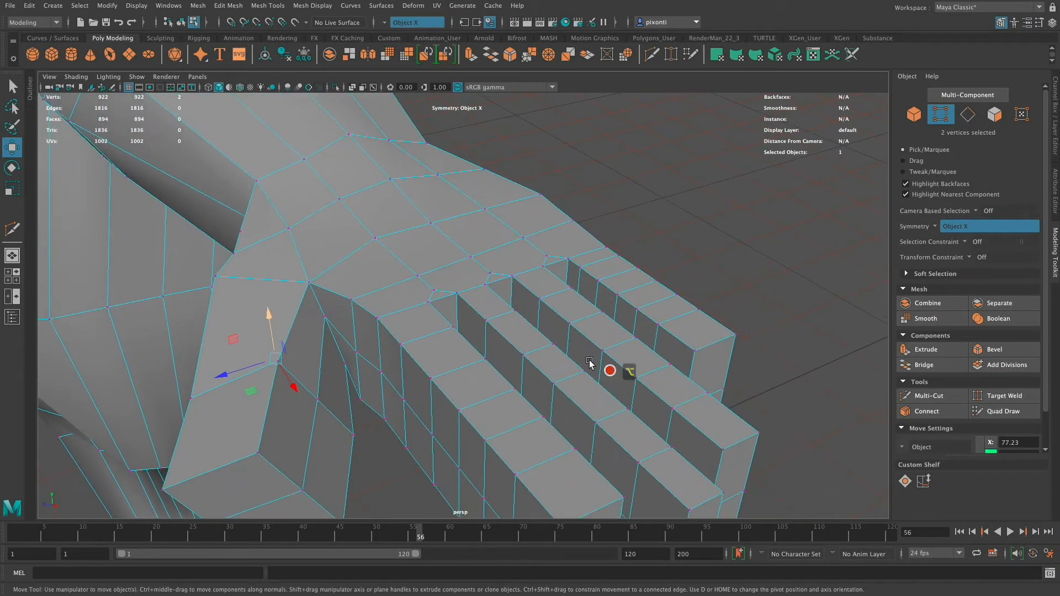
middle_click_drag(450, 454, 461, 374, "alt")
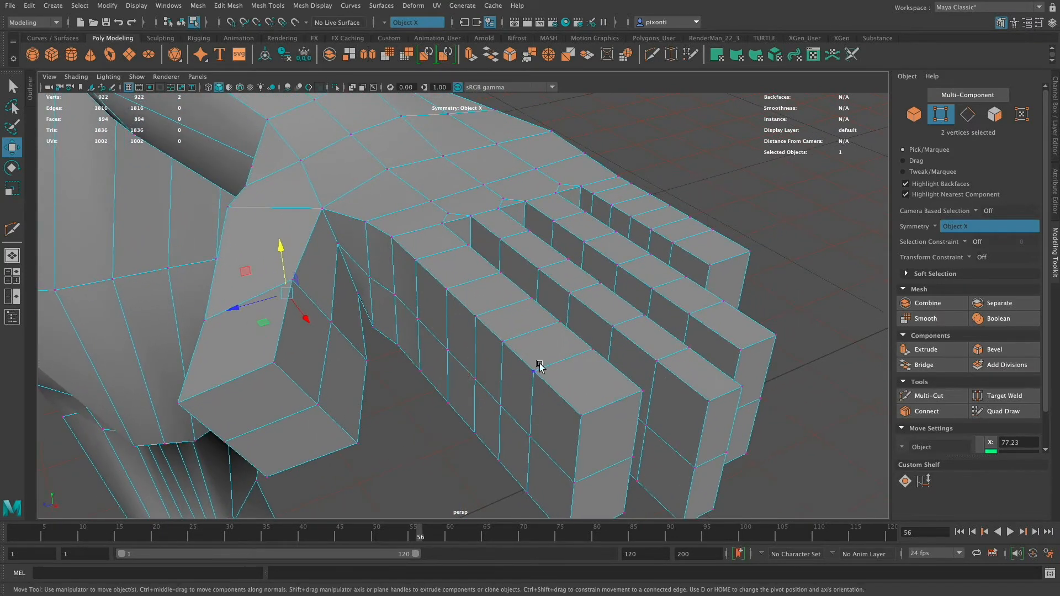
left_click_drag(519, 398, 587, 348, "alt")
key("q")
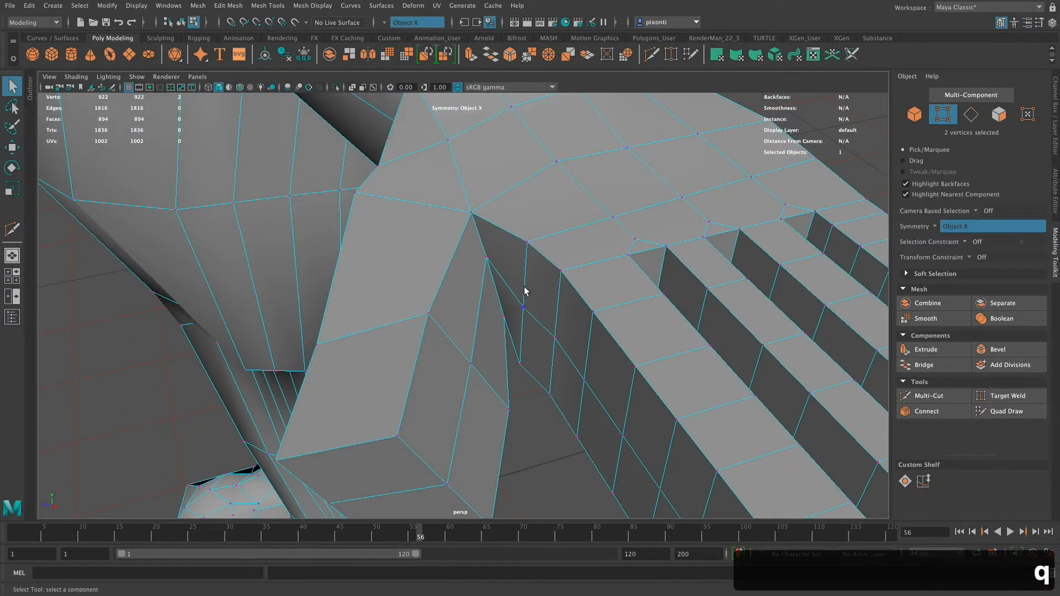
right_click(526, 285)
left_click(528, 316)
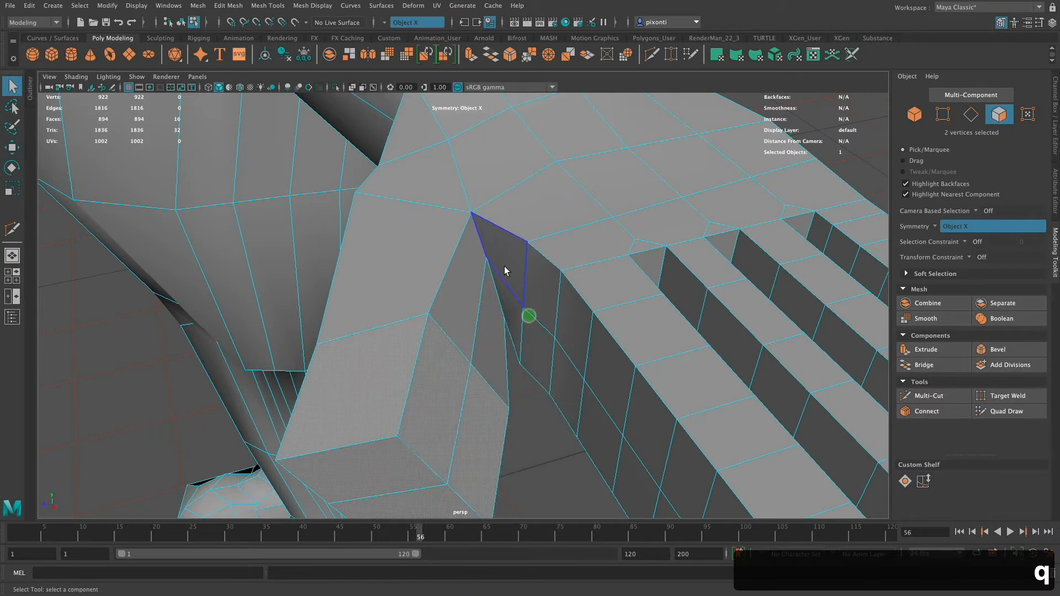
left_click(511, 266)
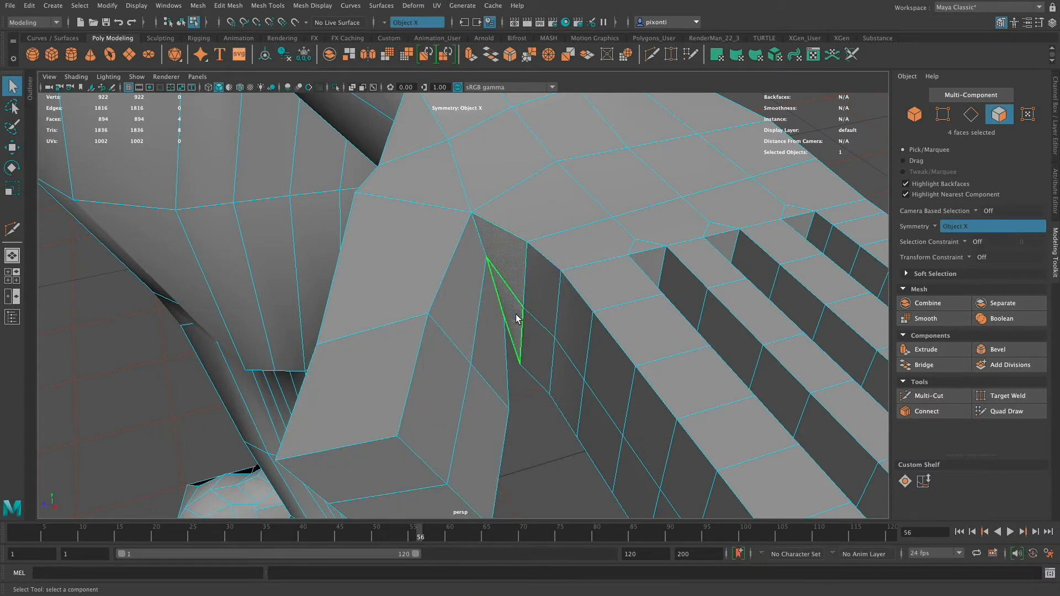
key("BackSpace")
Target Weld the thumb-side border vertex of the gap to the upper corner vertex at the index finger's base
left_click_drag(516, 313, 556, 310, "alt")
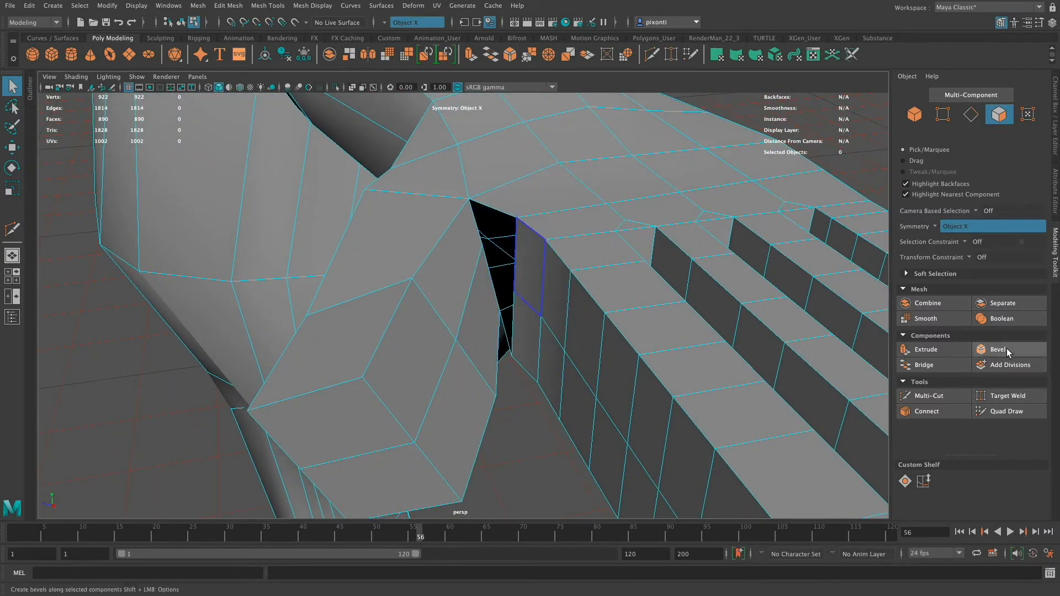
left_click(1018, 401)
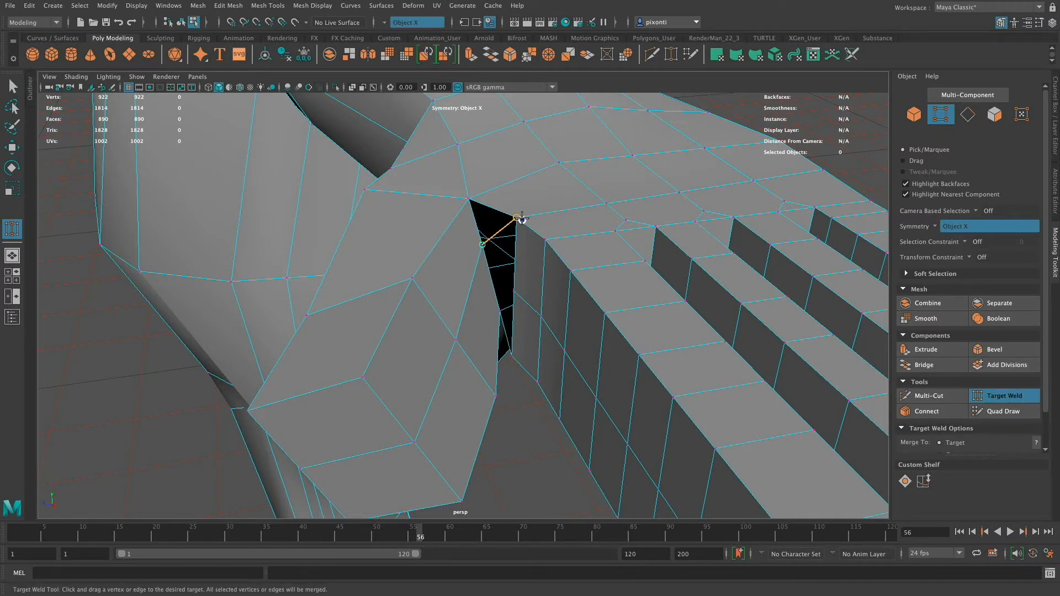
left_click_drag(522, 218, 521, 219)
Multi-Cut a new vertex into the gap's thumb-side border edge and weld it to the middle vertex on the index-finger side
left_click_drag(551, 295, 504, 241, "alt")
left_click(929, 396)
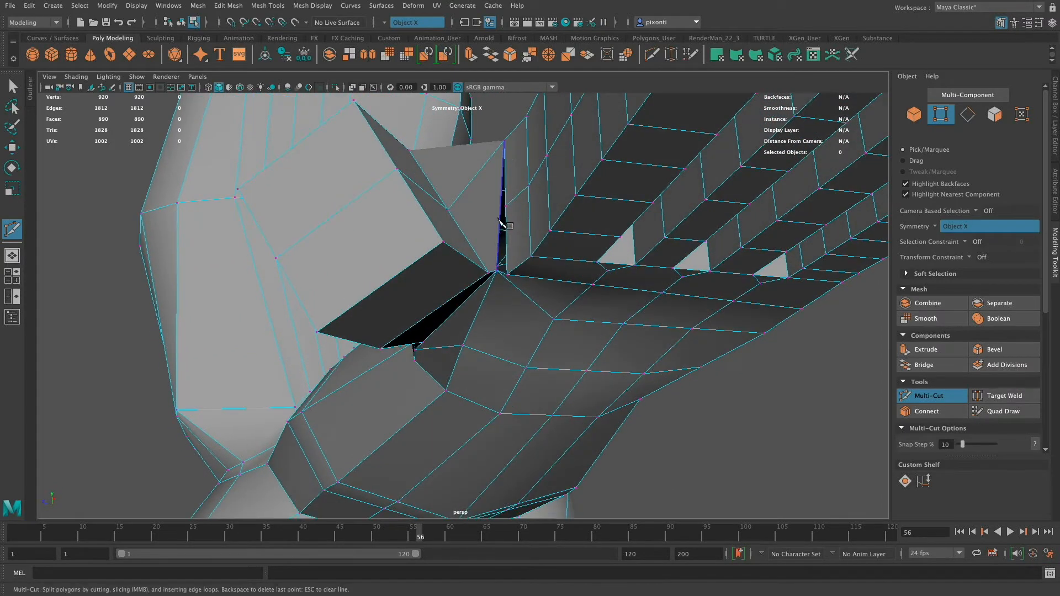
key("Return")
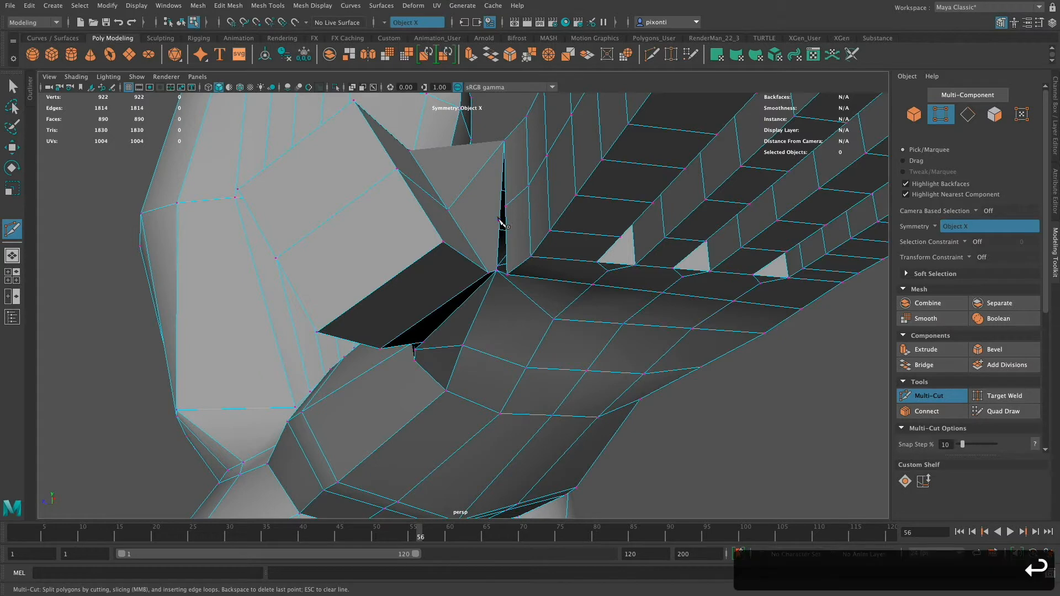
left_click(1016, 399)
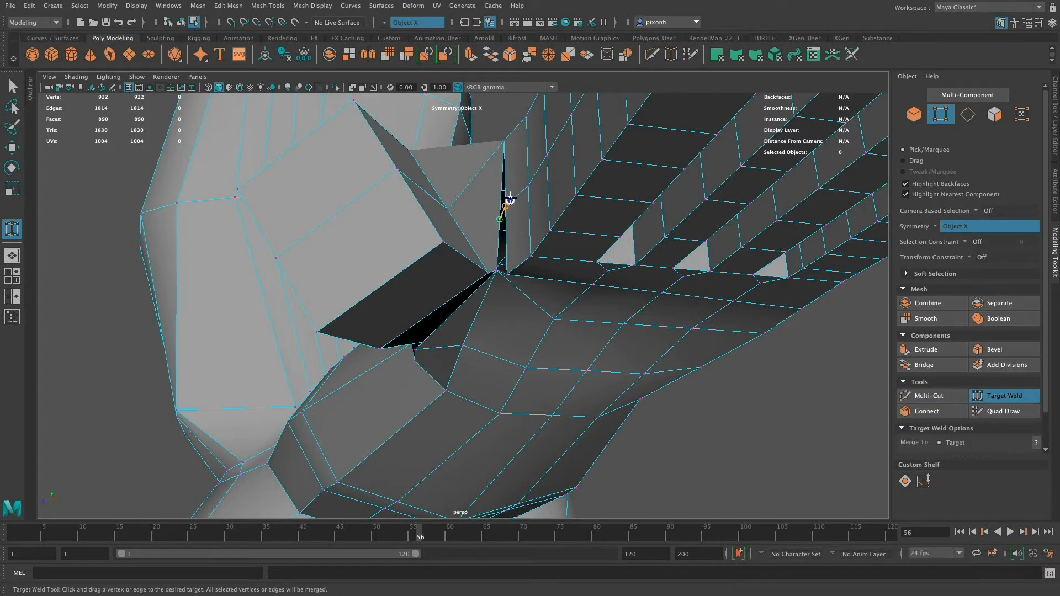
left_click_drag(509, 200, 508, 200)
Insert another vertex on the remaining thumb-side border edge and weld it to the palm's lower corner vertex beside the index finger
mouse_move(558, 298)
left_mouse_down("alt")
mouse_move(561, 287)
mouse_move(558, 300)
left_mouse_up("alt")
left_click(945, 396)
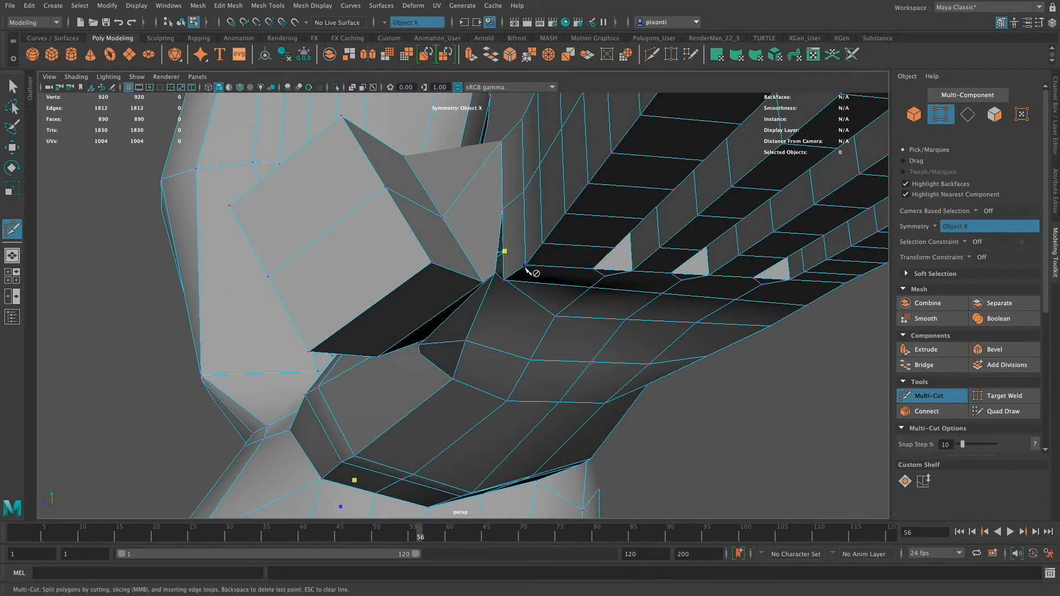
key("super+z")
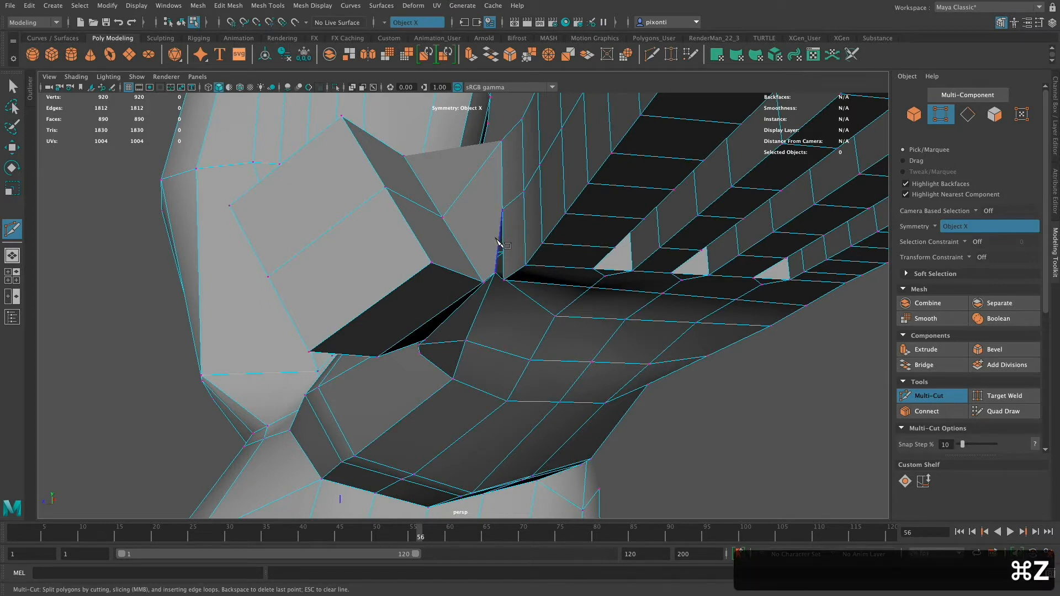
left_click(511, 273)
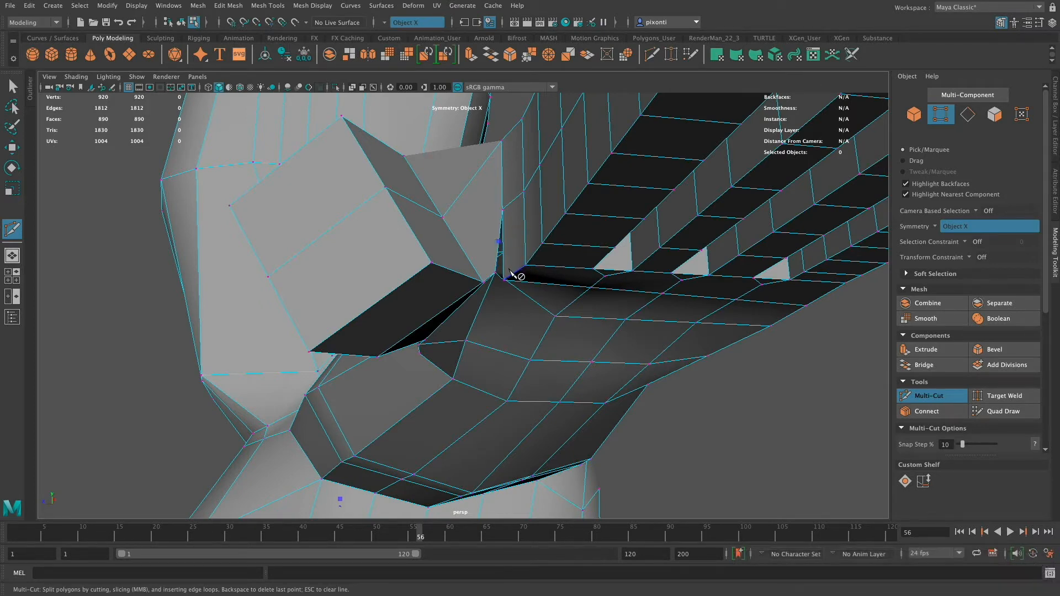
key("Return")
left_click(1005, 396)
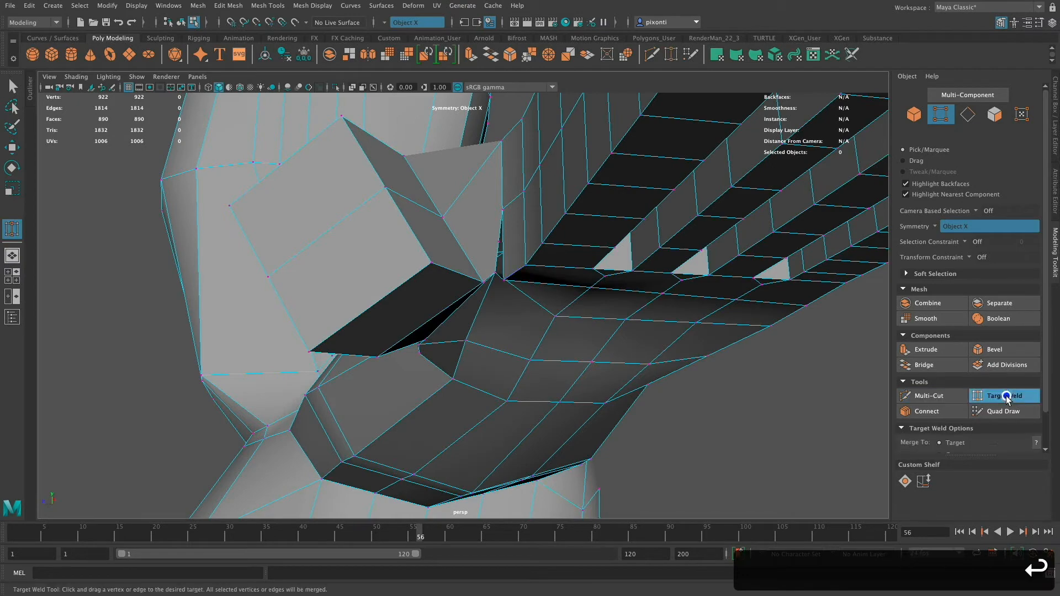
left_click_drag(499, 241, 517, 280)
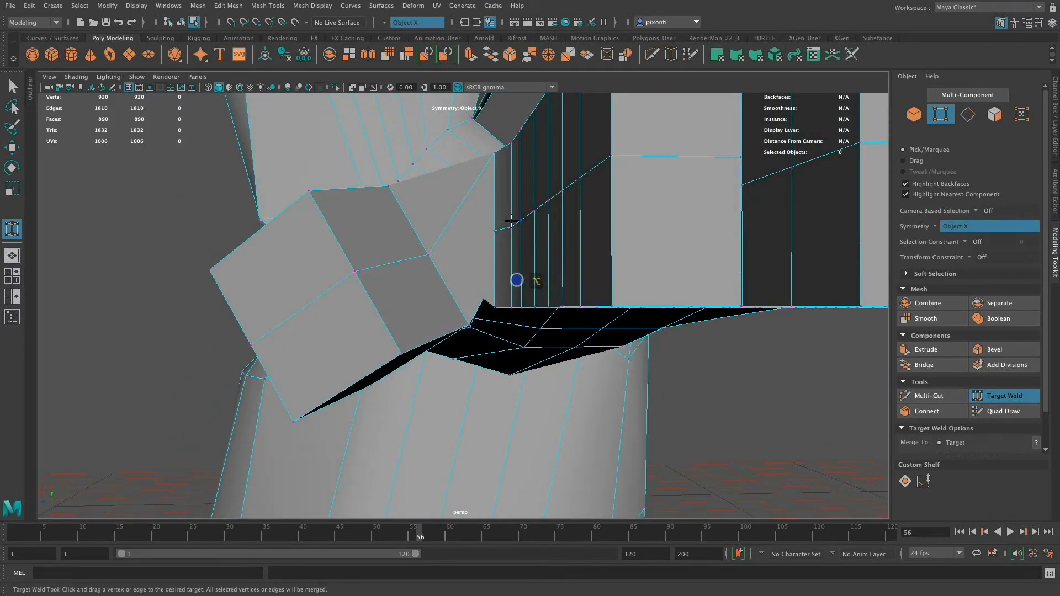
Cut an edge across the thumb web from the seam's middle vertex to the thumb segment's lower inner corner vertex
mouse_move(540, 341)
left_mouse_down("alt")
mouse_move(547, 314)
mouse_move(535, 304)
mouse_move(539, 326)
left_mouse_up("alt")
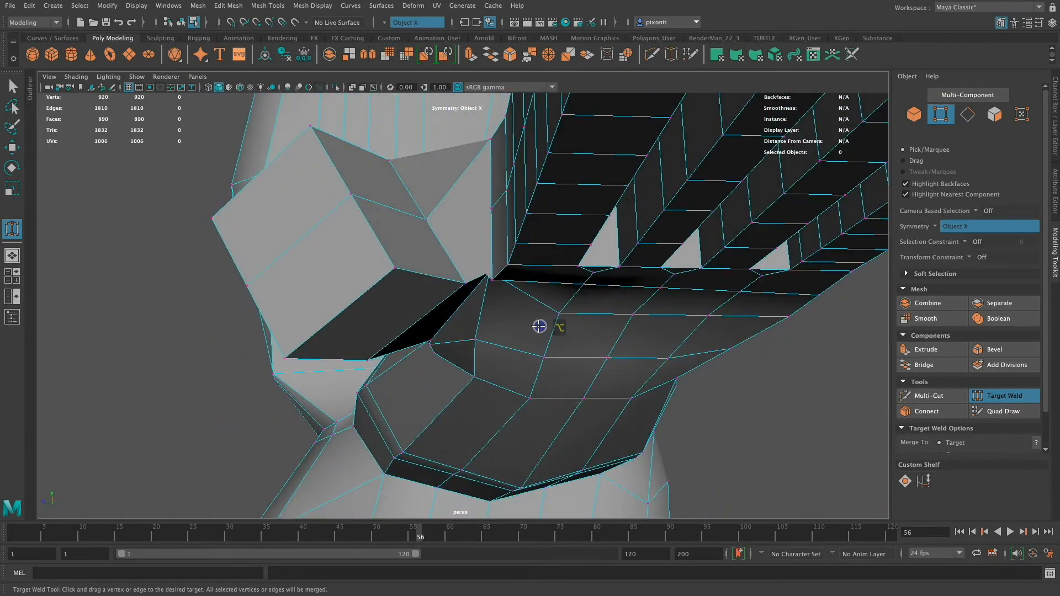
left_click(951, 396)
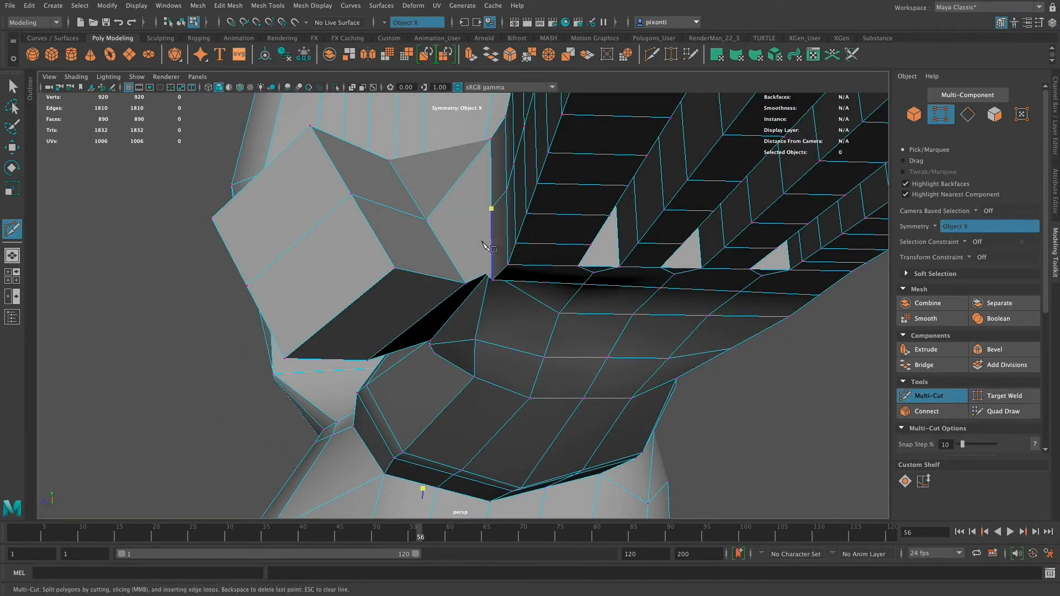
left_click_drag(484, 243, 472, 242, "alt")
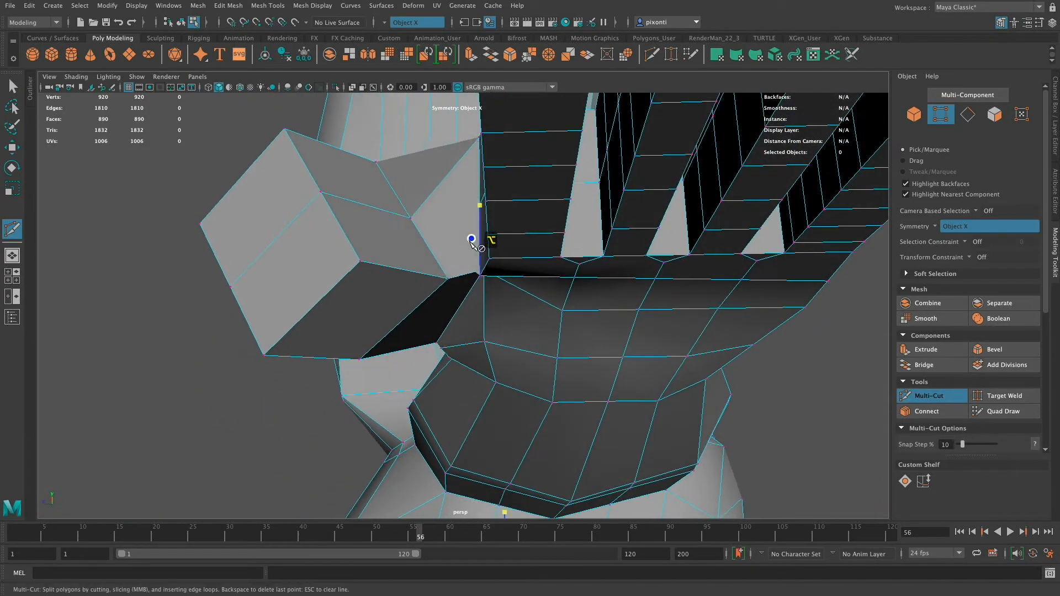
left_click(448, 279)
key("Return")
left_click_drag(533, 287, 559, 347, "alt")
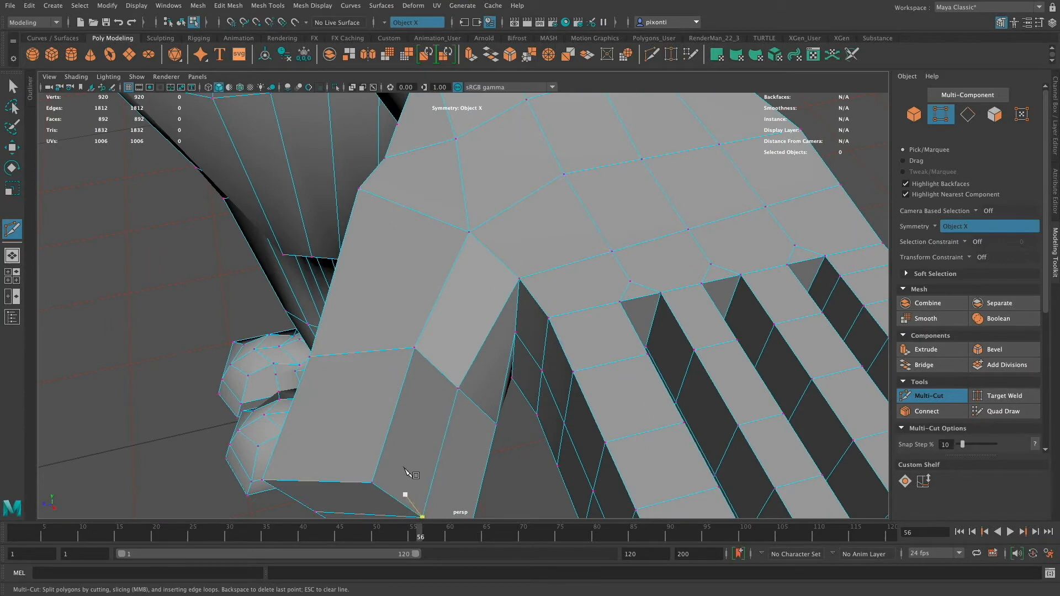
Move the thumb segment's lower inner corner vertex toward the palm to reshape the thumb web
left_click_drag(808, 194, 517, 353, "alt")
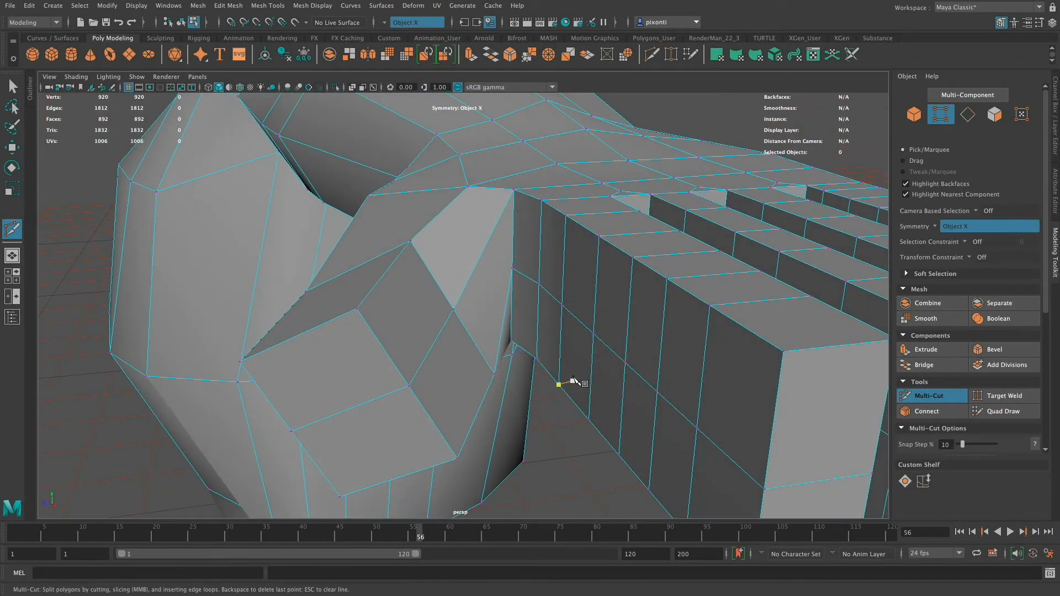
left_click_drag(573, 380, 563, 323, "alt")
left_click_drag(552, 269, 516, 264, "alt")
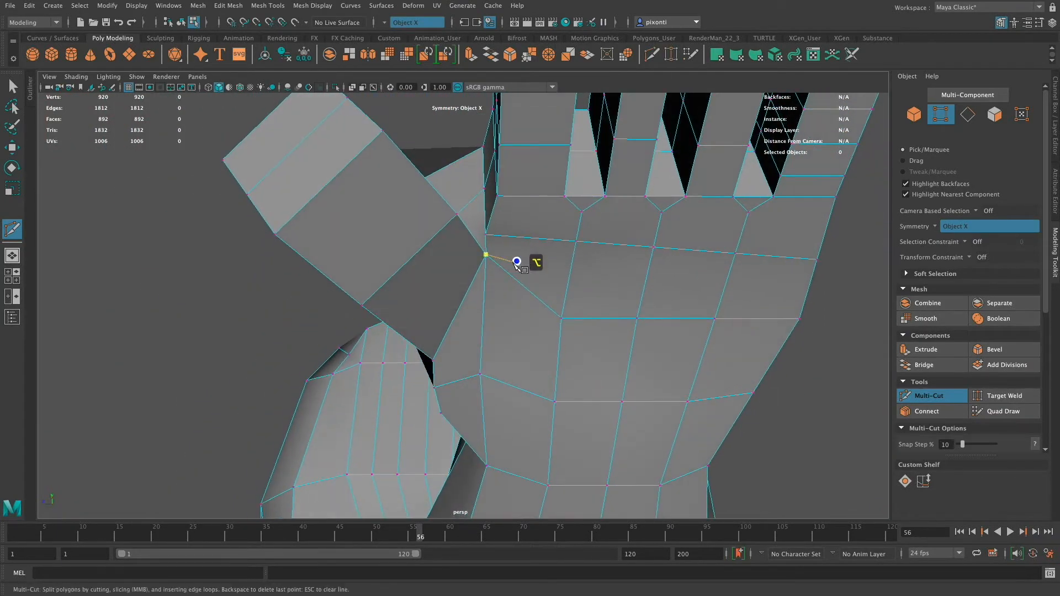
key("q")
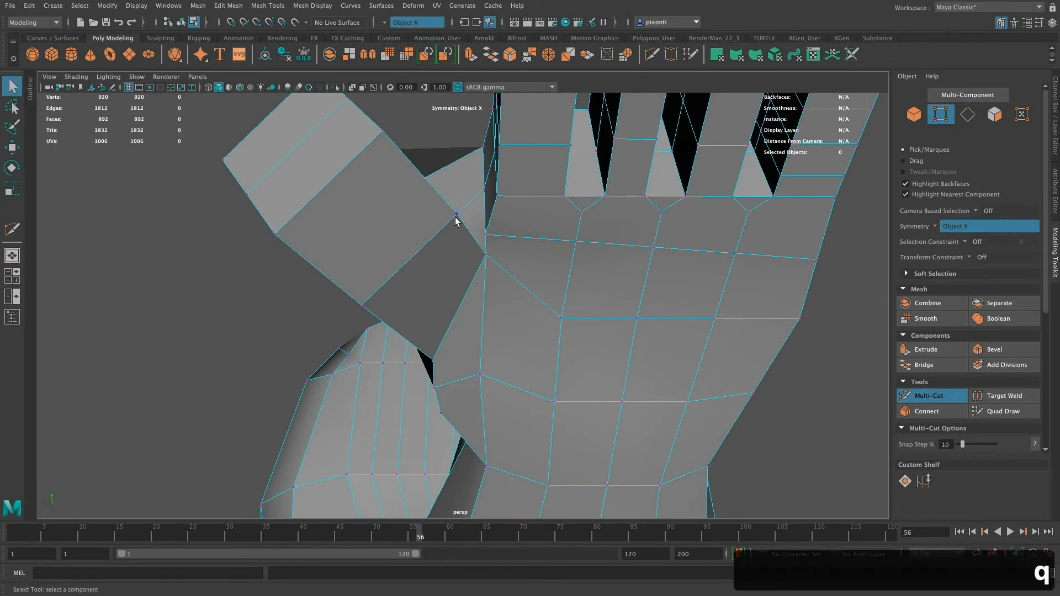
left_click(456, 215)
key("w")
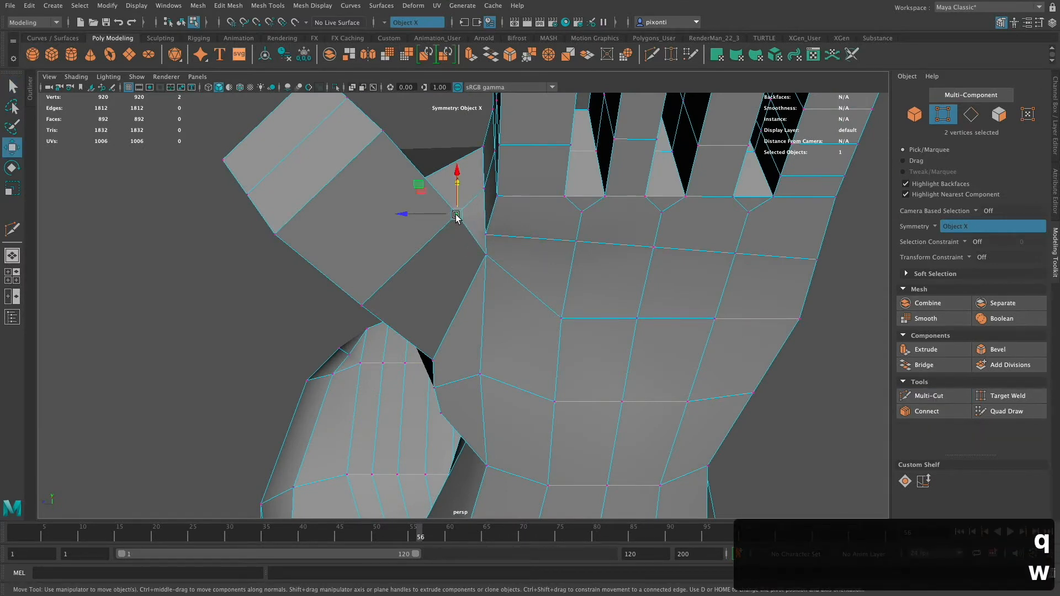
left_click_drag(456, 216, 487, 281)
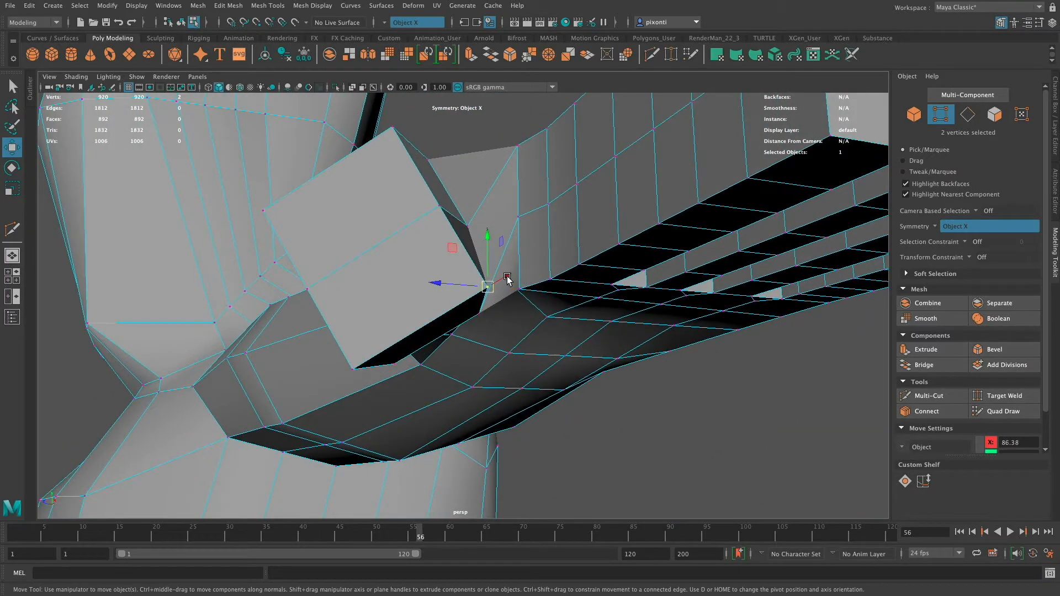
left_click_drag(459, 298, 521, 228, "alt")
left_click_drag(567, 256, 572, 279, "alt")
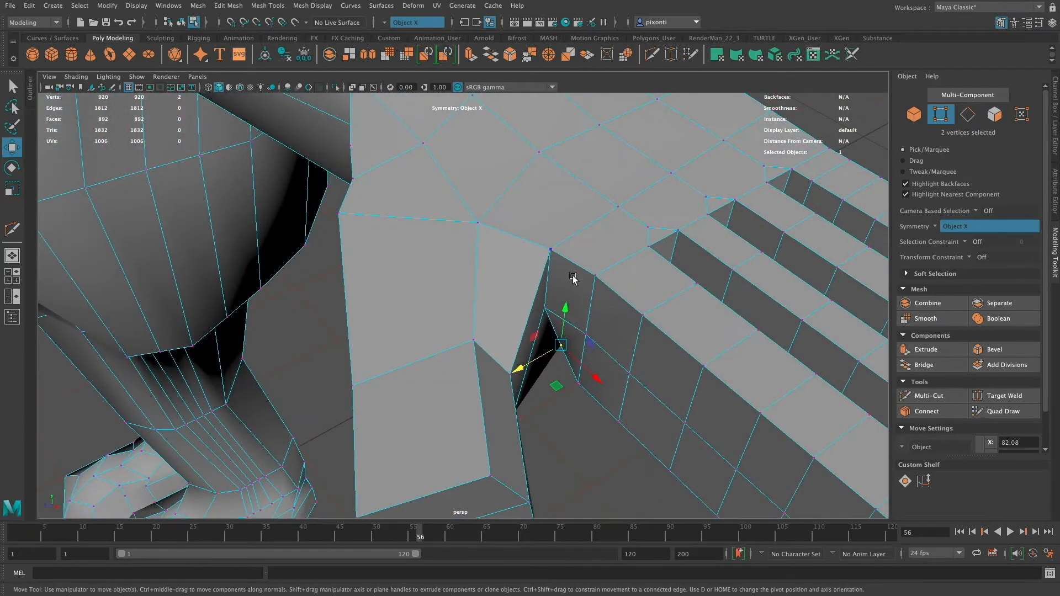
Examine the thumb web and the edge flow of the palm and fingers from several sides
left_click(944, 400)
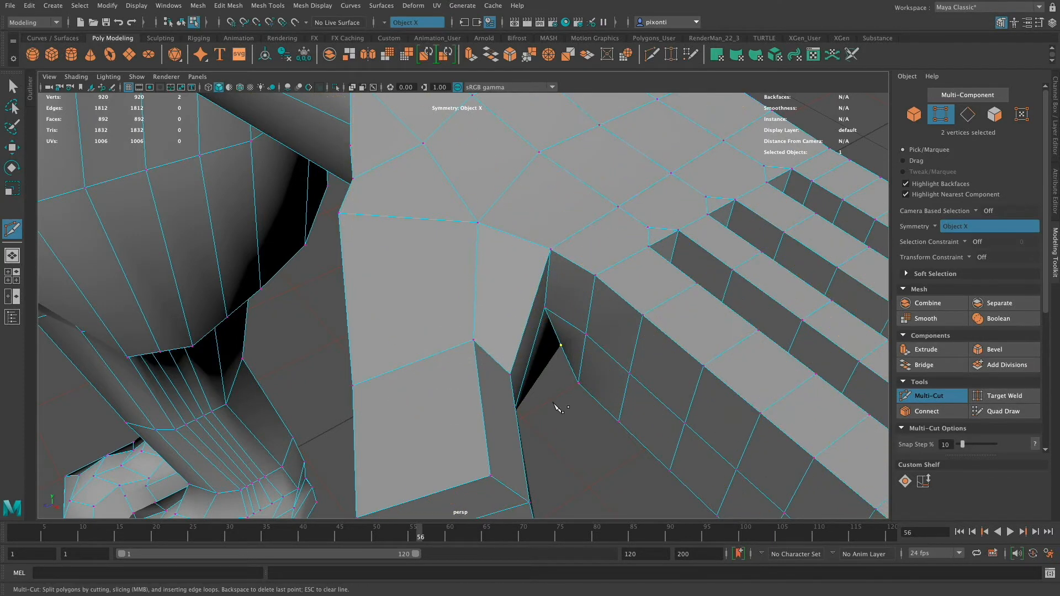
left_click_drag(566, 380, 637, 330, "alt")
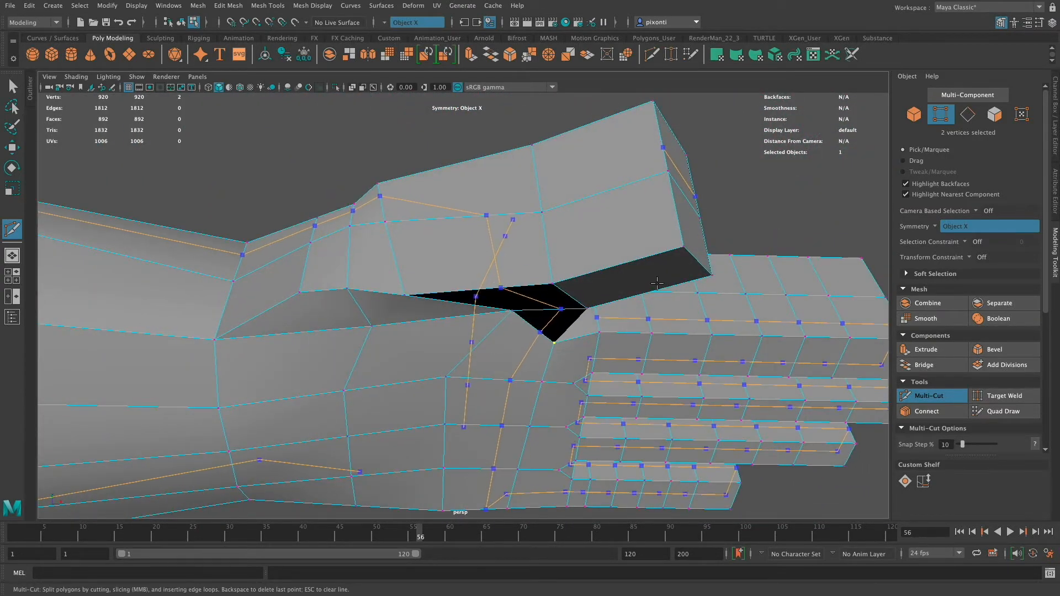
left_click_drag(657, 283, 575, 371, "alt")
right_click_drag(575, 372, 595, 377, "alt")
left_click_drag(595, 377, 586, 366, "alt")
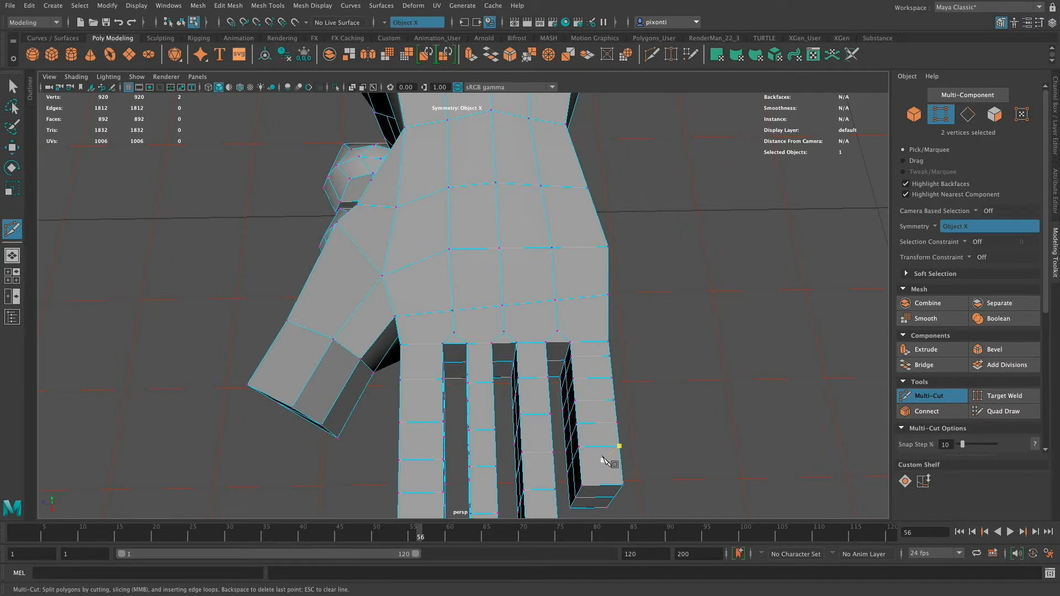
middle_click_drag(605, 427, 607, 388, "alt")
left_click_drag(631, 307, 627, 294, "alt")
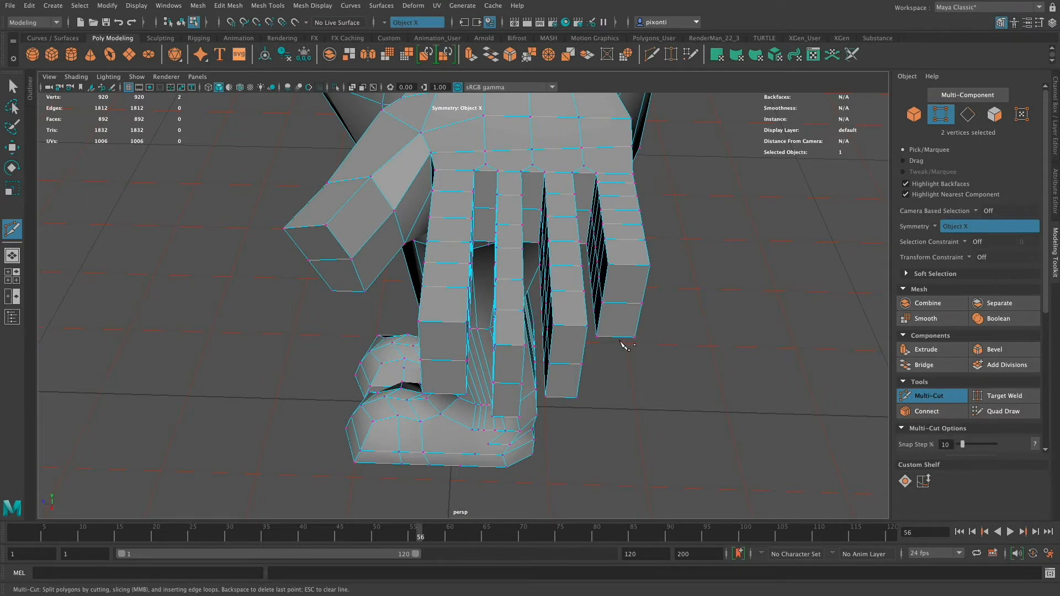
left_click_drag(624, 345, 624, 274, "alt")
Insert a centred lengthwise edge loop along each of the four fingers with Multi-Cut
left_click(942, 396)
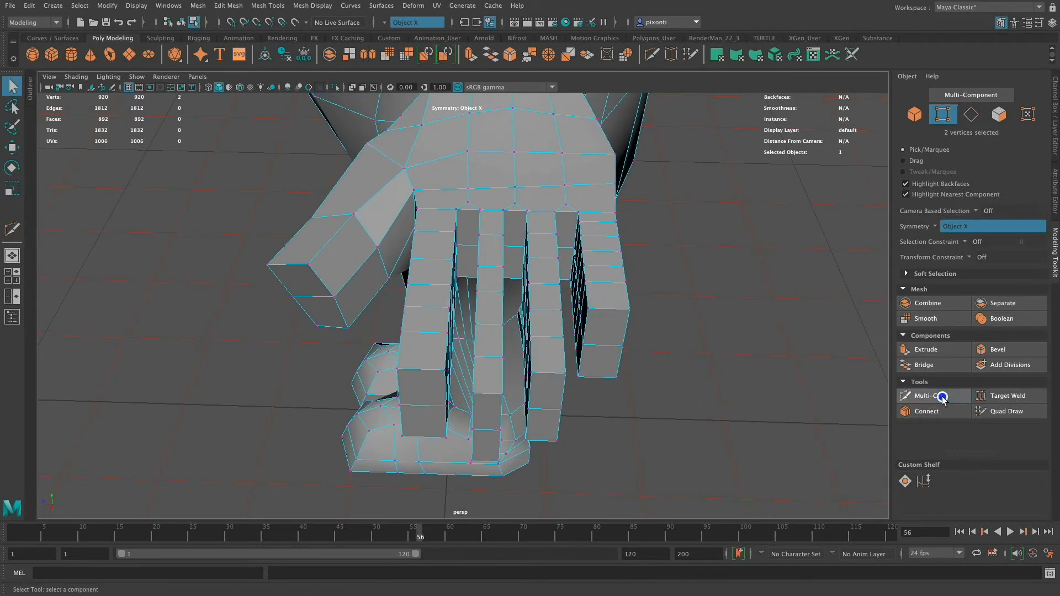
left_click(942, 397)
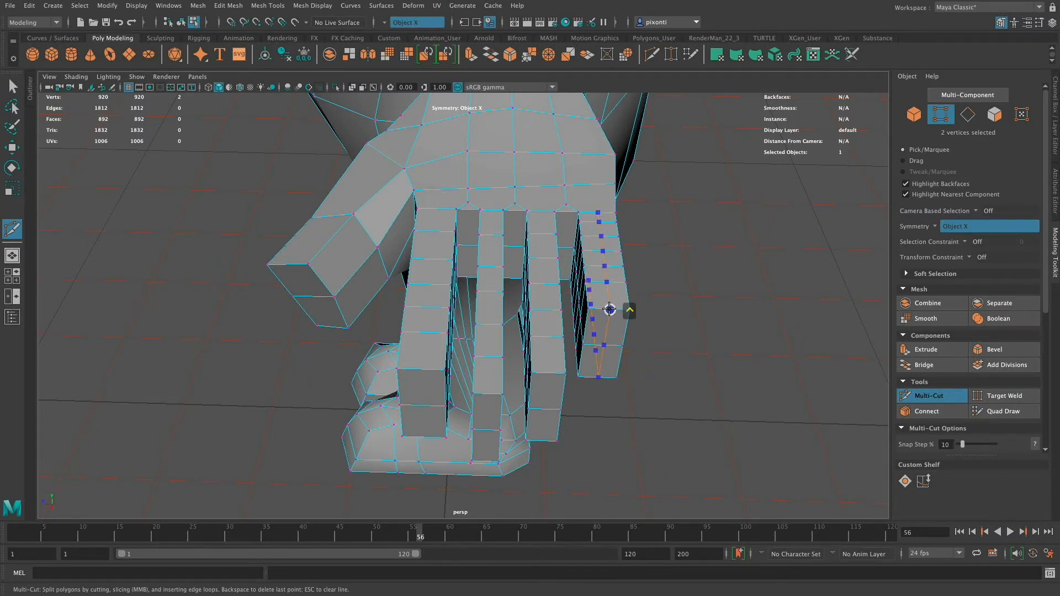
key("super+z")
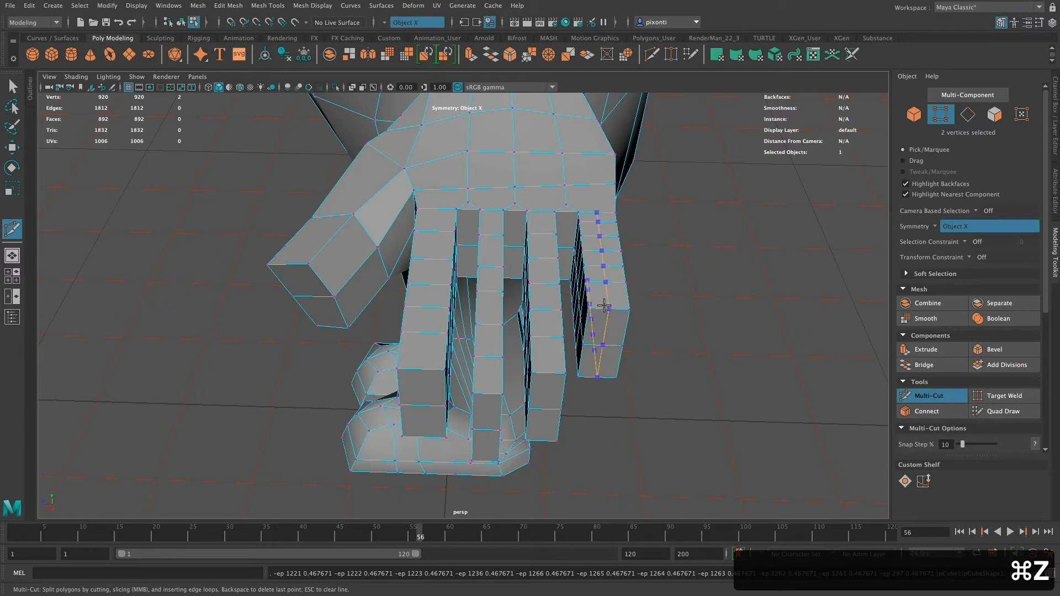
key("ctrl+shift")
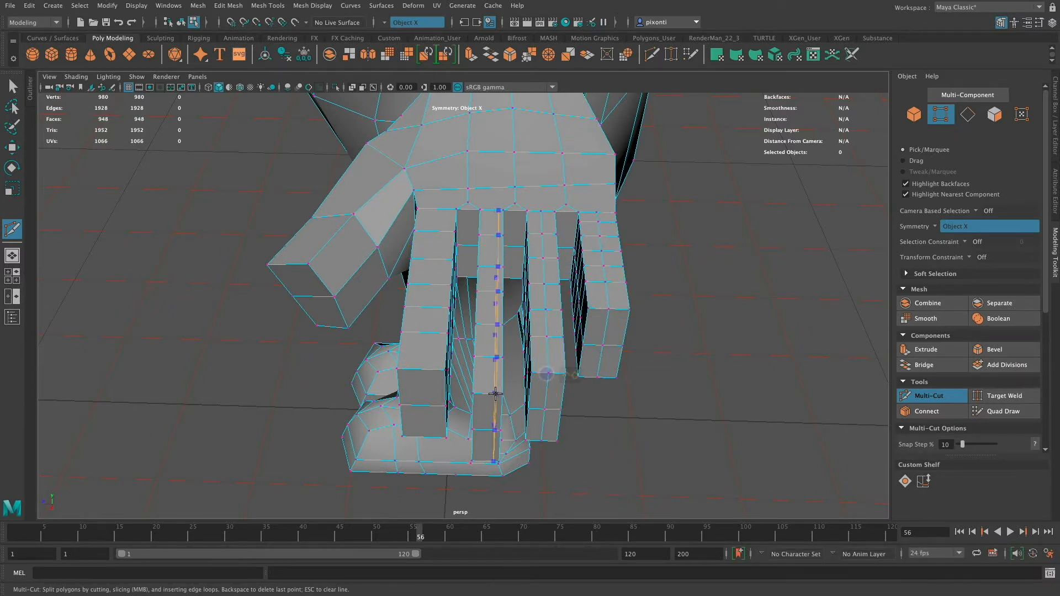
left_click(418, 370, "ctrl+shift")
Examine the fingers' lengthwise edge loops and where they end at the knuckles on the back of the hand
left_click_drag(548, 387, 592, 388, "alt")
key("q")
left_click(593, 341)
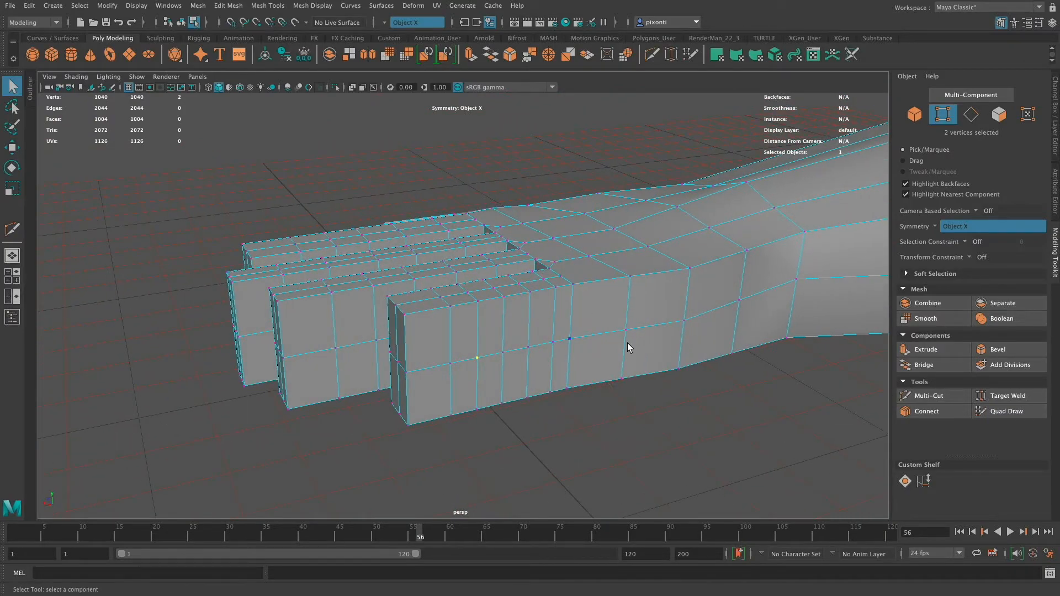
left_click_drag(628, 347, 670, 362, "alt")
middle_click_drag(669, 362, 647, 356, "alt")
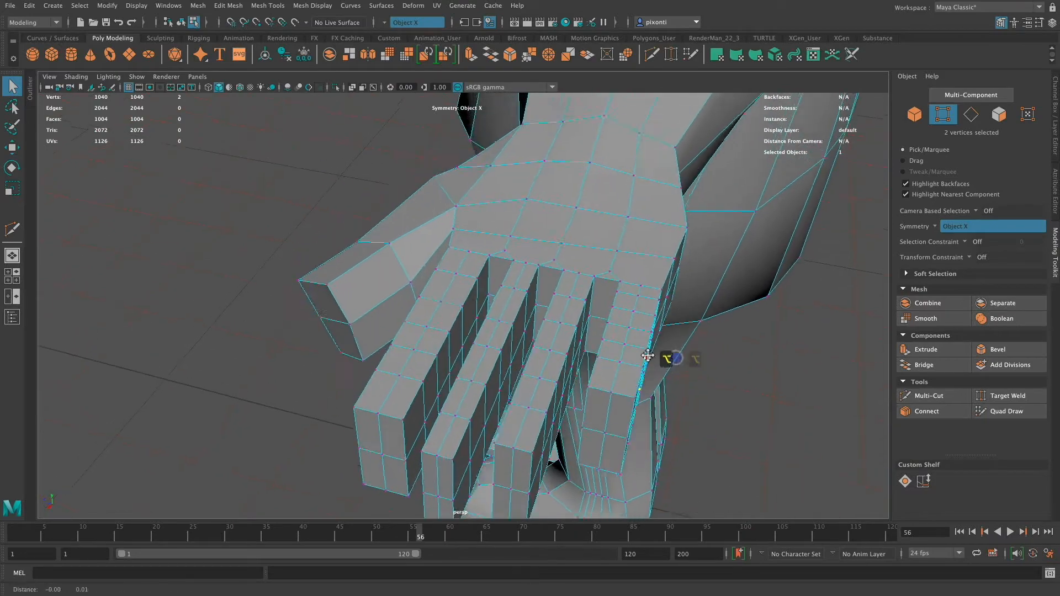
left_click_drag(648, 356, 640, 390, "alt")
left_click(493, 345)
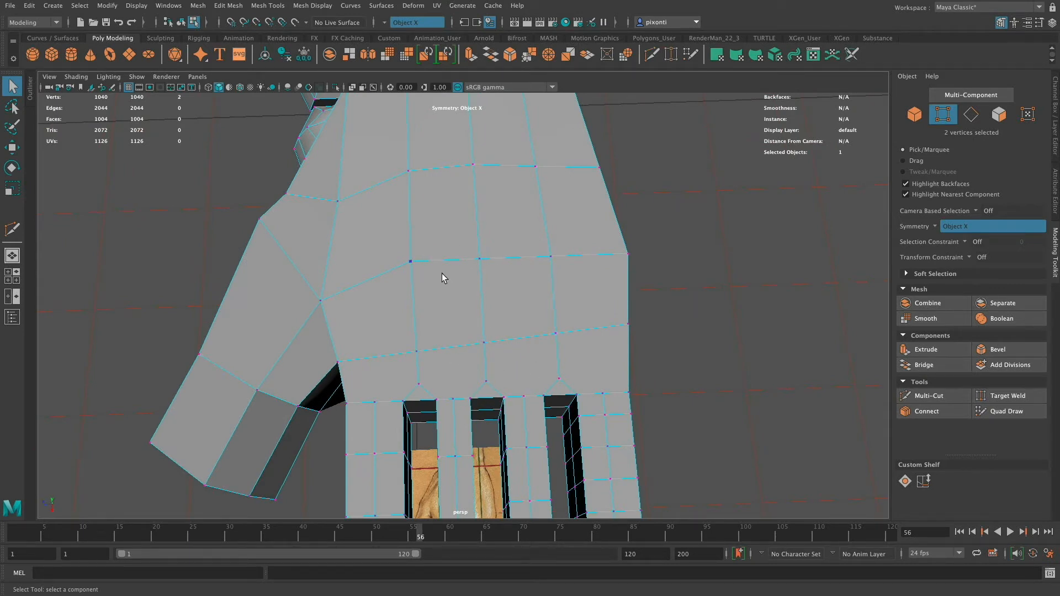
middle_click_drag(509, 291, 509, 299, "alt")
middle_click_drag(427, 391, 432, 381, "alt")
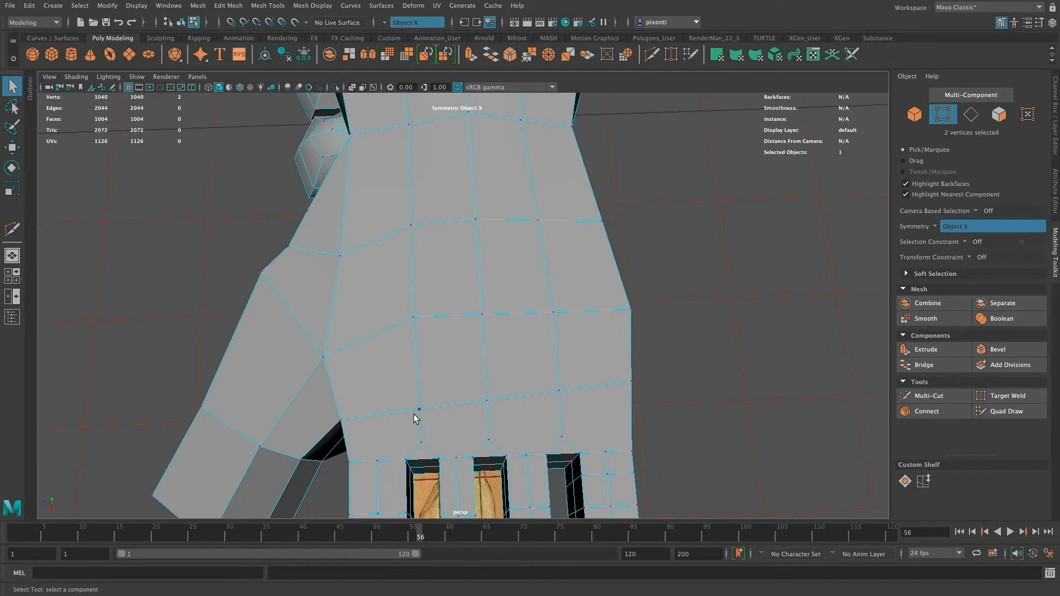
Cut a U-shaped edge path across the back of the hand from the index finger's middle base vertex to the little finger's
left_click(945, 396)
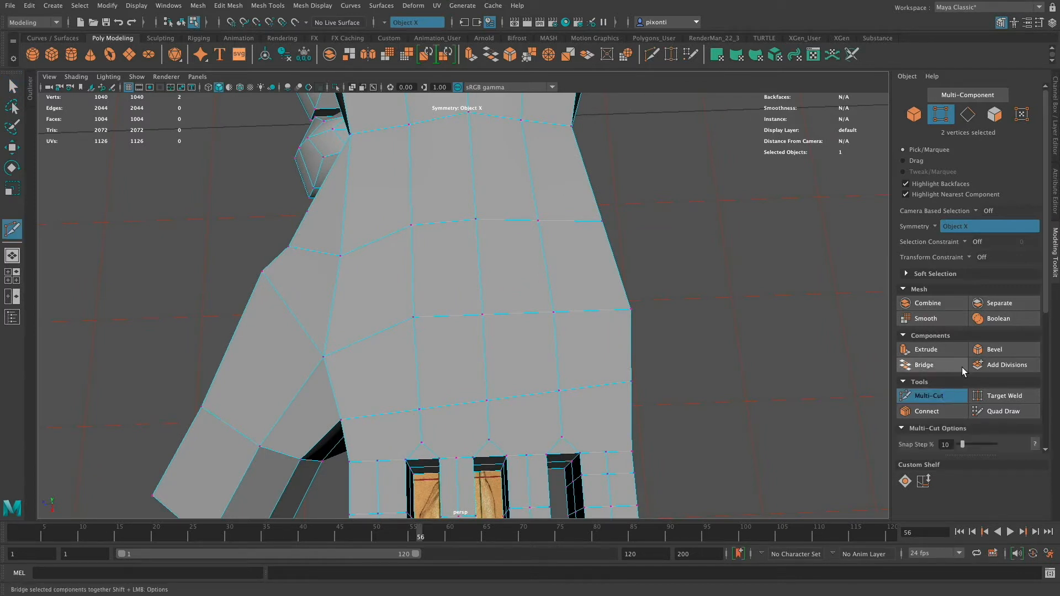
left_click(378, 460)
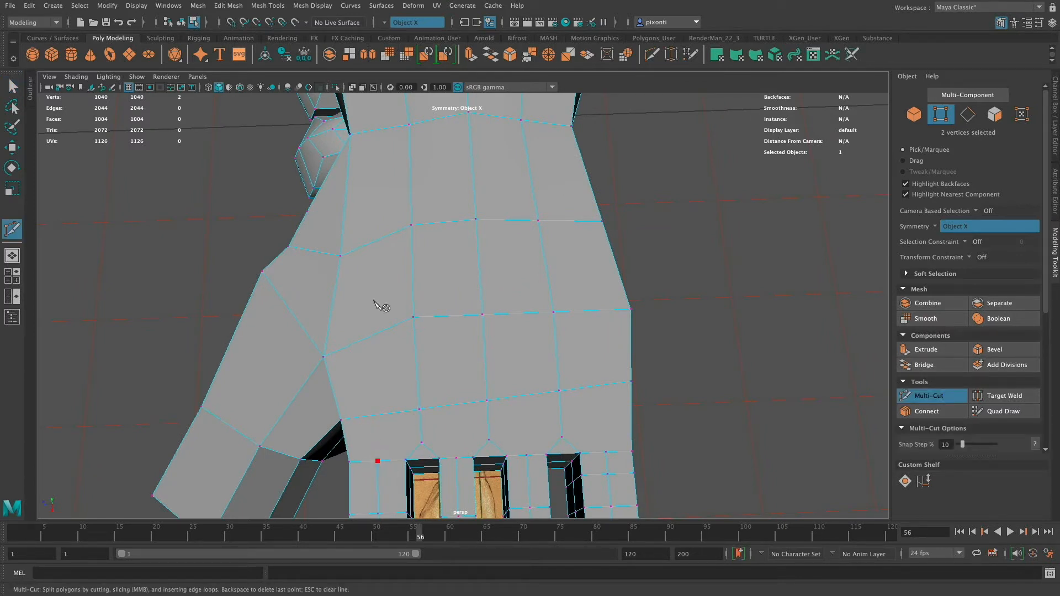
left_click(382, 414)
left_click(368, 337)
left_click(376, 241)
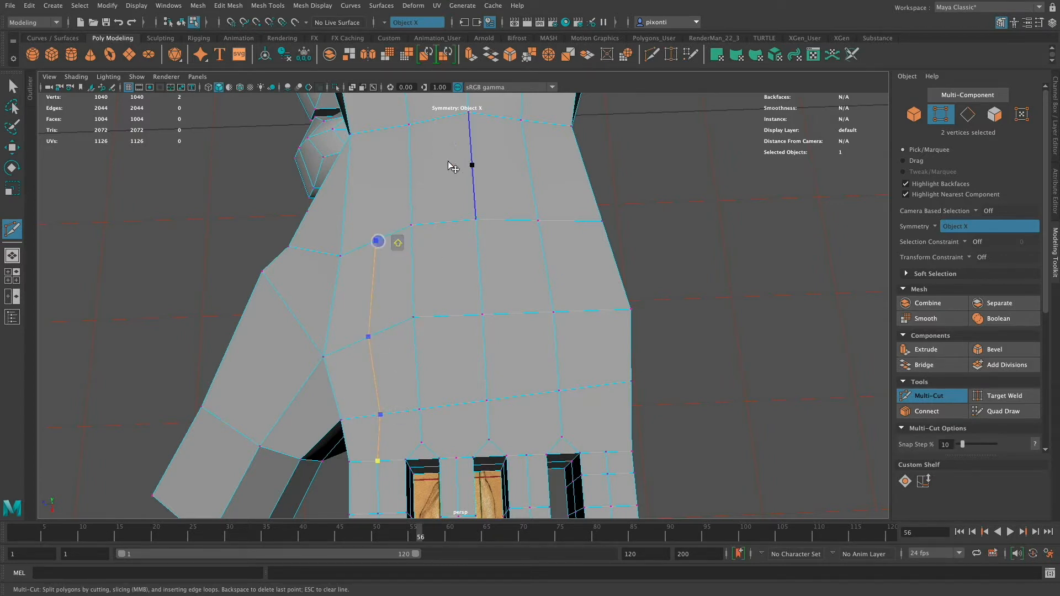
left_click(411, 173)
left_click(471, 164)
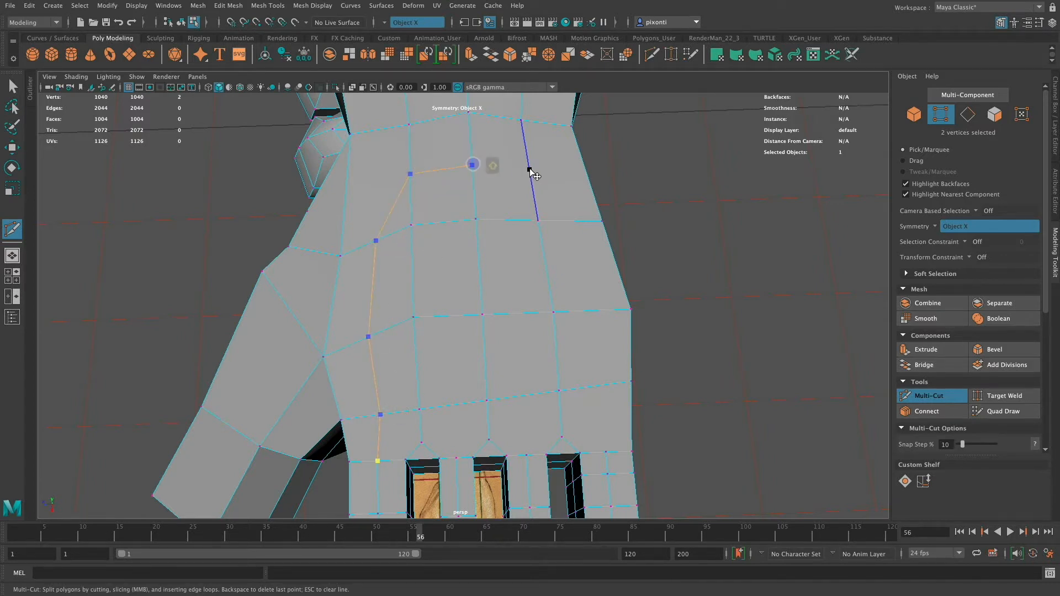
left_click(570, 221)
left_click(585, 310)
left_click(607, 453)
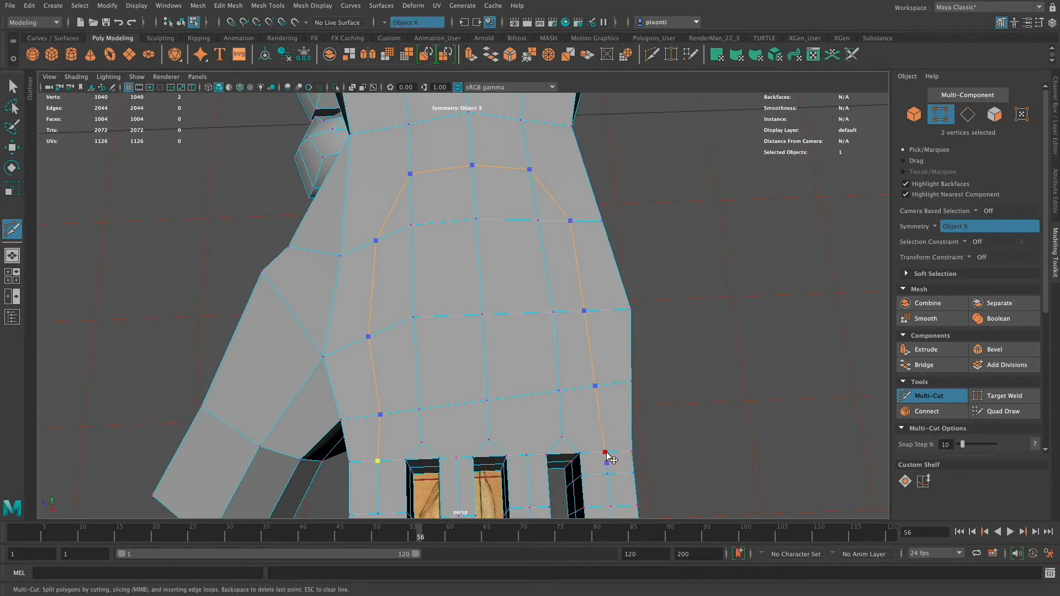
key("Return")
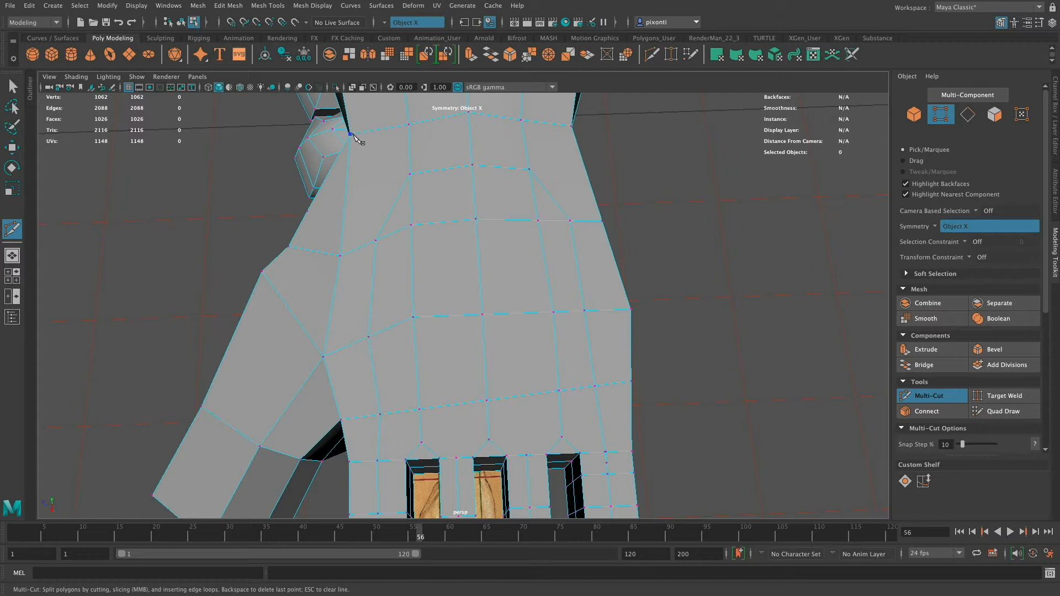
Cut an edge from each outer wrist corner vertex to the nearest diagonal corner segment of the U-shaped path
left_click(351, 135)
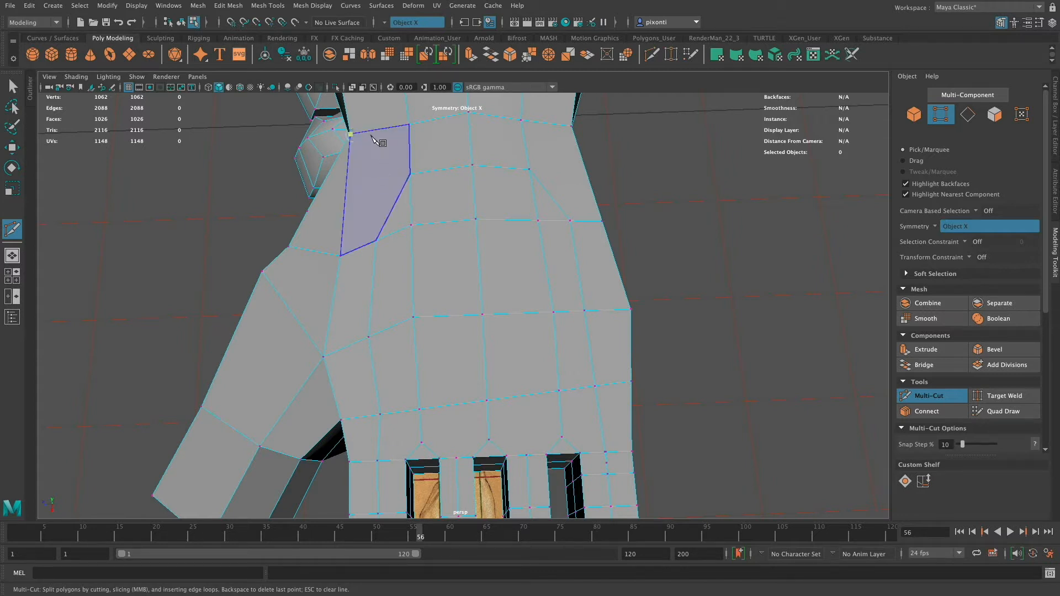
left_click(393, 208)
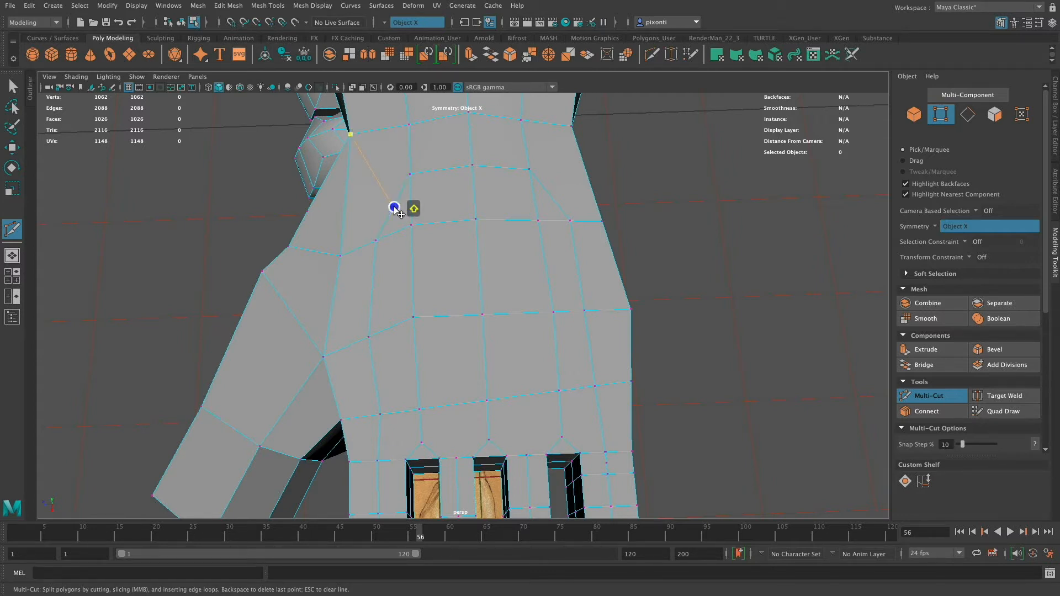
key("Return")
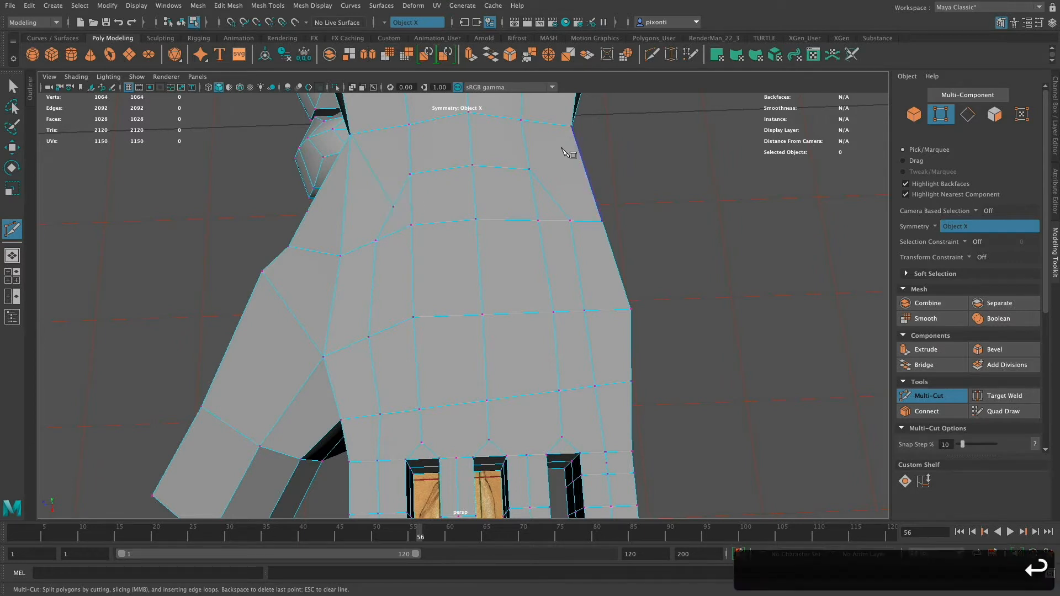
left_click(550, 195)
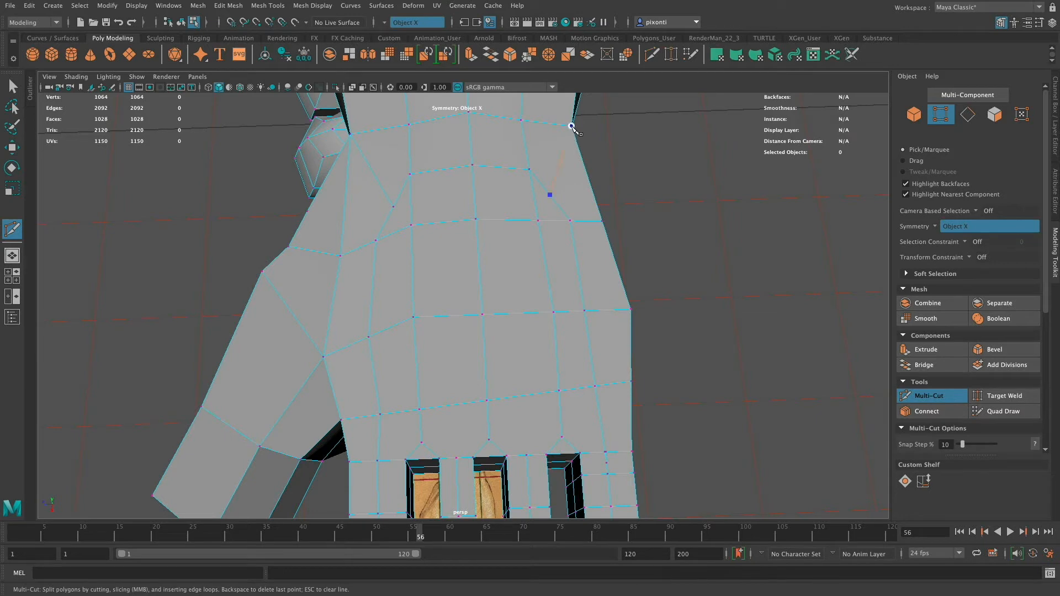
left_click(572, 127)
key("Return")
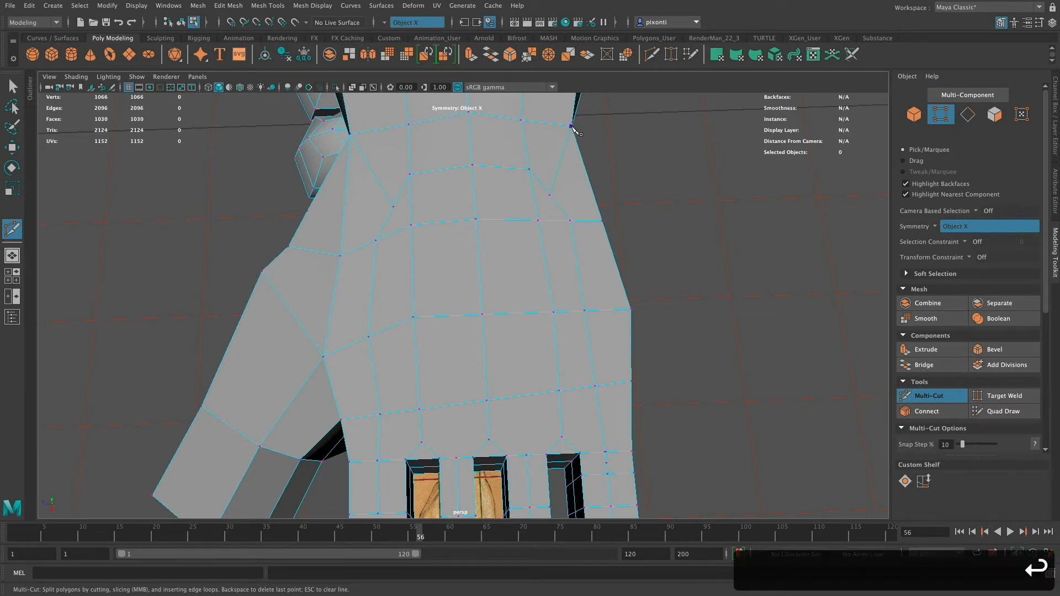
key("Return")
Slide the U-shaped path's thumb-side and little-finger-side corner vertices outward toward the wrist corners to square up the faces
key("q")
right_click_drag(442, 206, 396, 209)
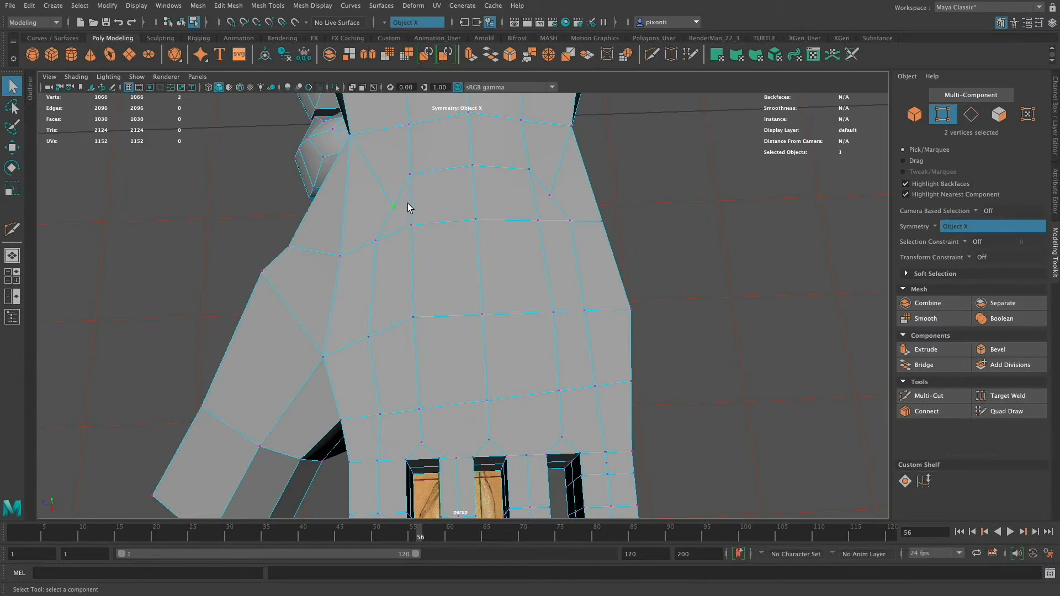
key("w")
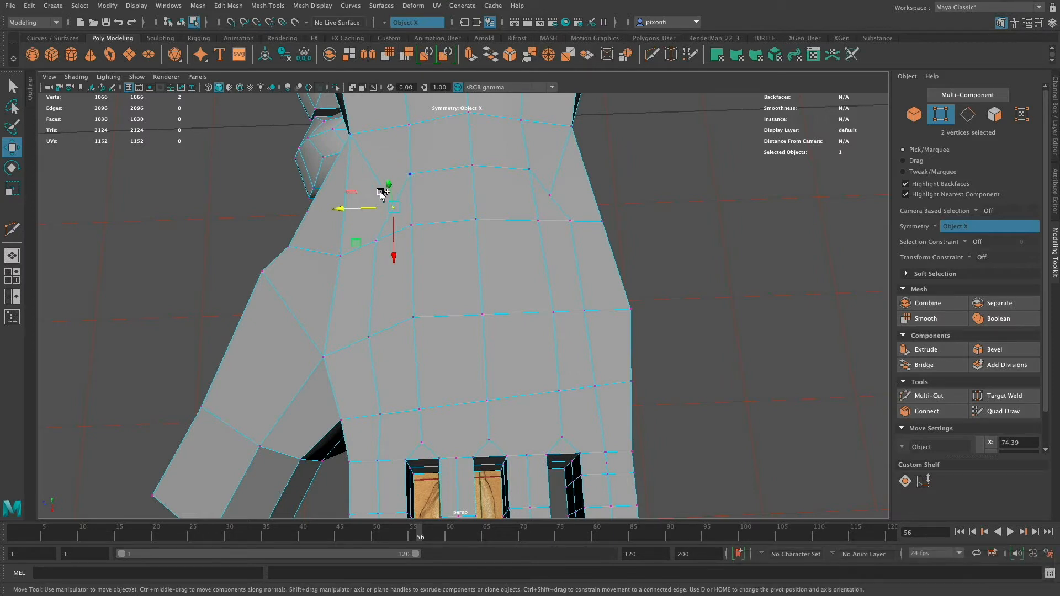
mouse_move(395, 208)
left_mouse_down("ctrl+shift")
mouse_move(374, 172)
mouse_move(384, 176)
mouse_move(374, 196)
mouse_move(386, 172)
mouse_move(381, 216)
left_mouse_up("ctrl+shift")
left_click(547, 195)
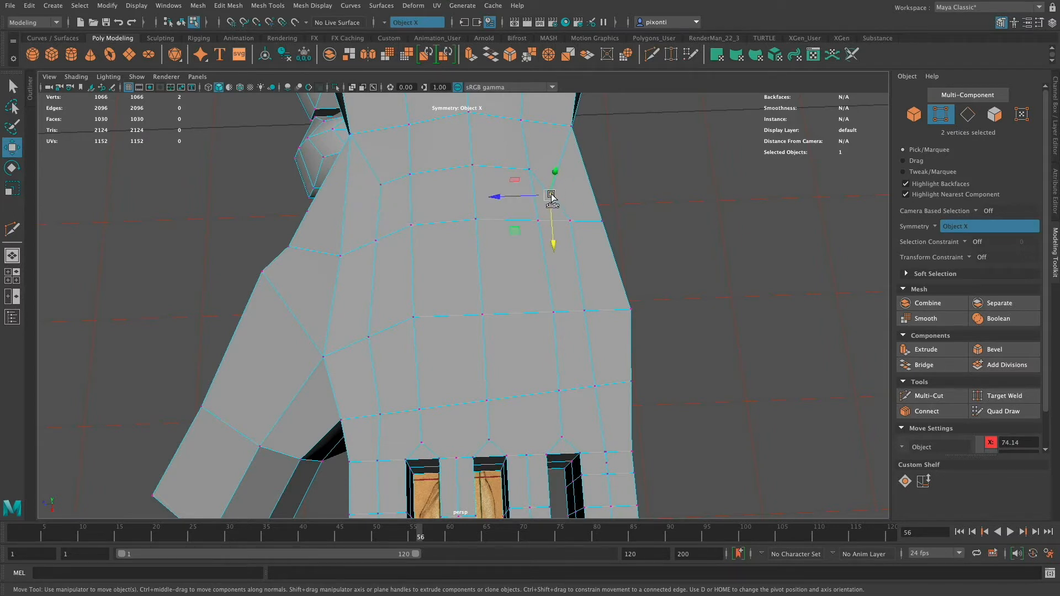
left_click_drag(551, 197, 557, 172, "ctrl+shift")
Readjust the path's thumb-side corner vertex by sliding it slightly closer to the wrist corner
left_click(380, 184)
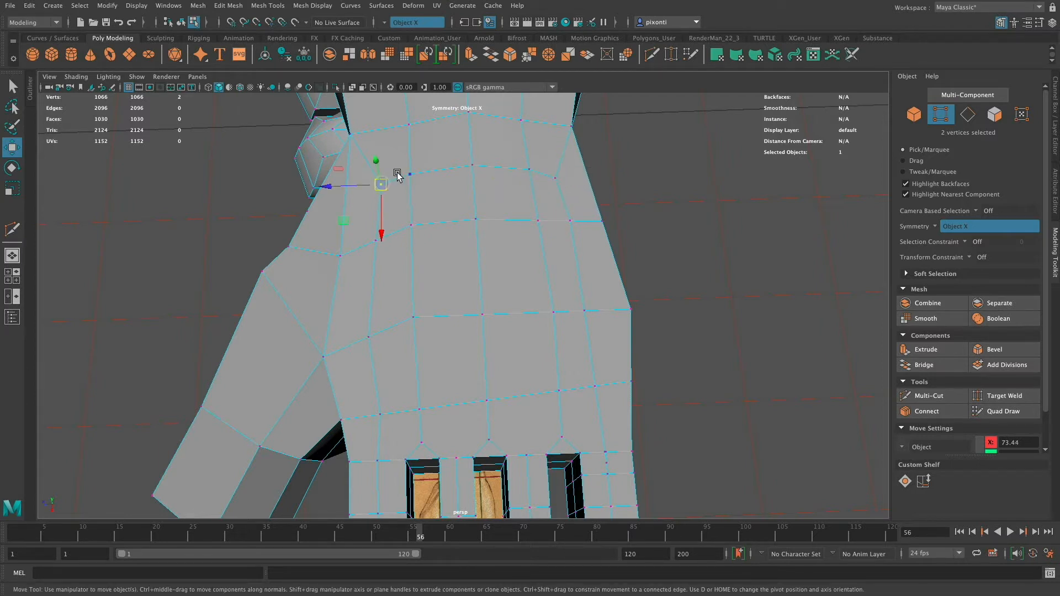
left_click_drag(386, 188, 374, 168, "ctrl+shift")
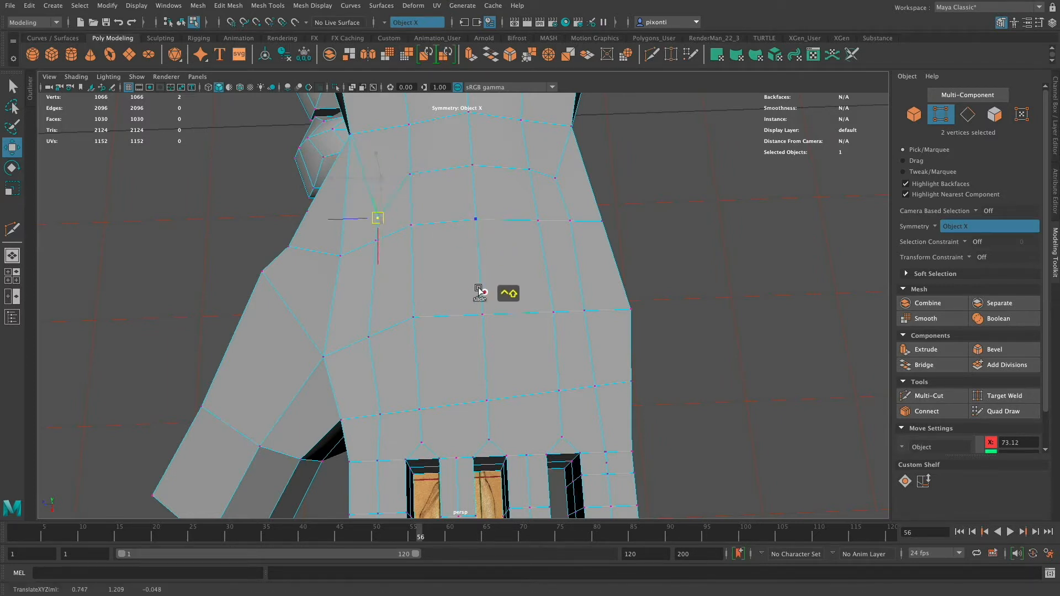
mouse_move(482, 215)
middle_mouse_down("ctrl+shift")
mouse_move(488, 226)
mouse_move(477, 230)
middle_mouse_up("ctrl+shift")
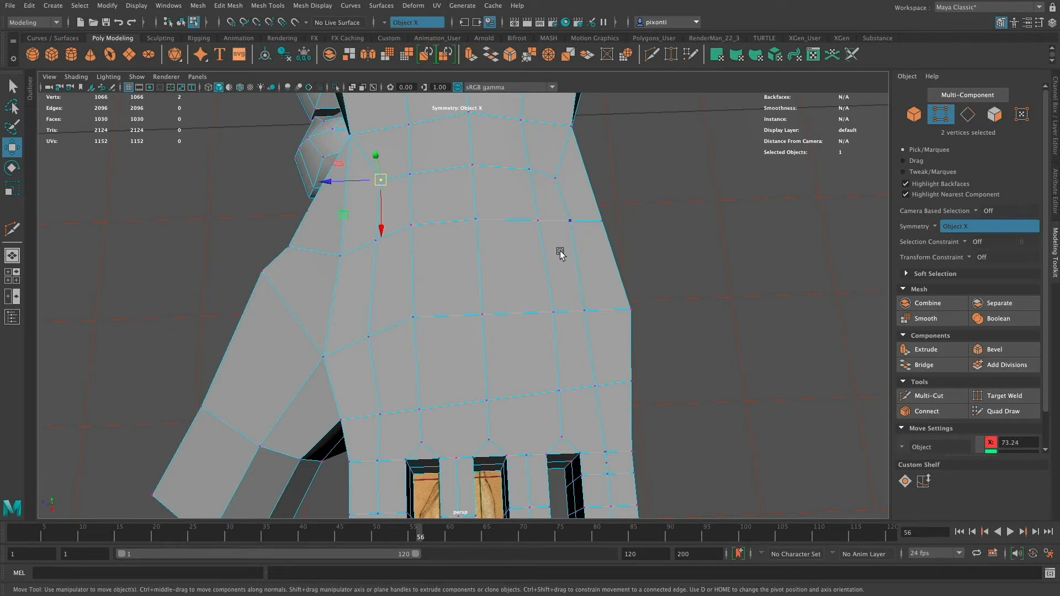
left_click_drag(560, 253, 574, 387, "alt")
left_click(634, 283)
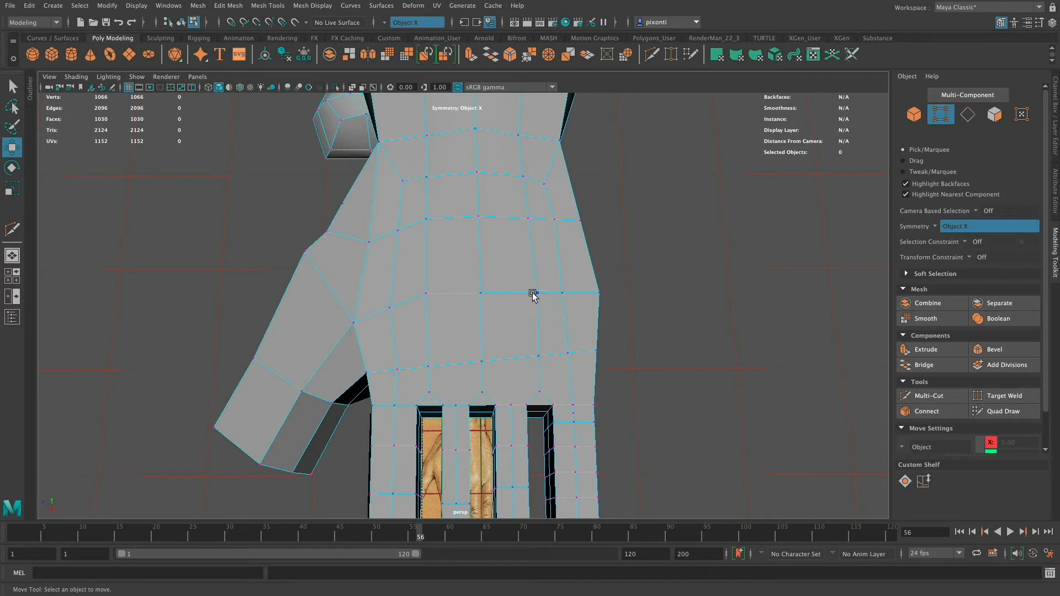
left_click_drag(533, 295, 567, 343, "alt")
left_click_drag(429, 329, 445, 357, "alt")
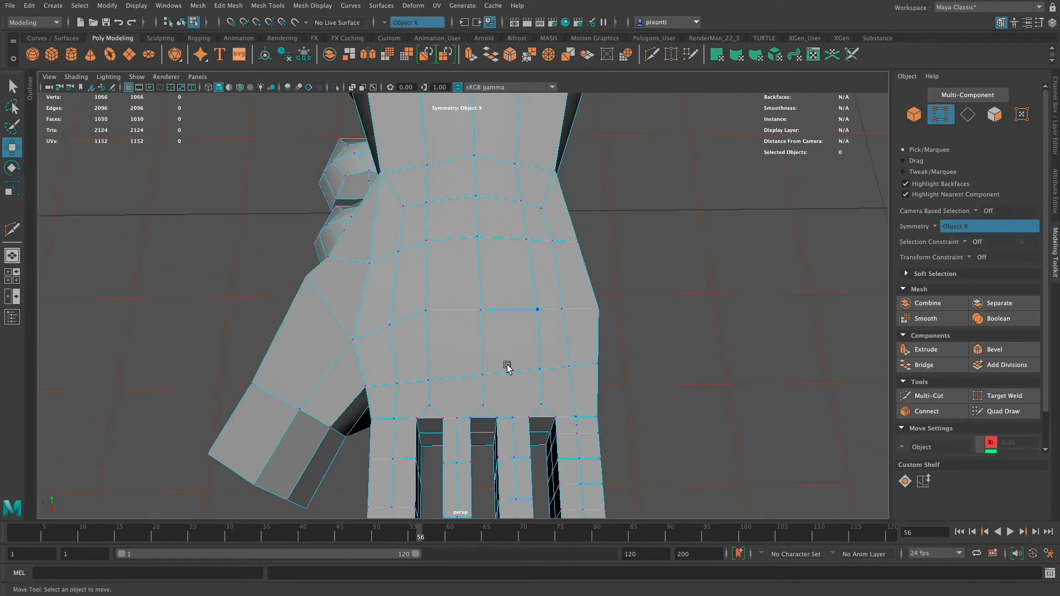
left_click_drag(431, 269, 463, 320, "alt")
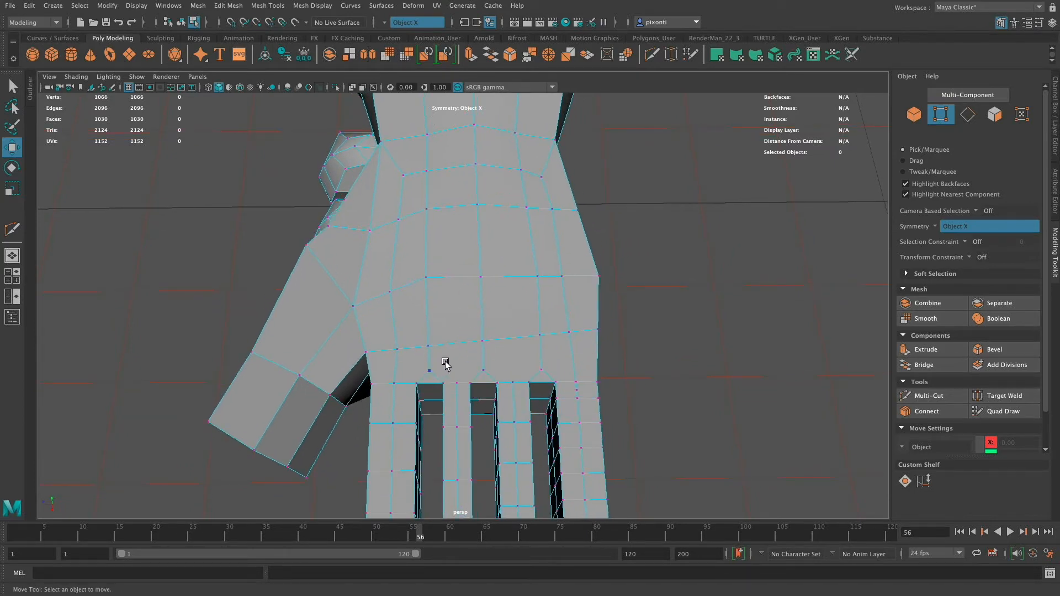
left_click_drag(448, 362, 466, 367, "alt")
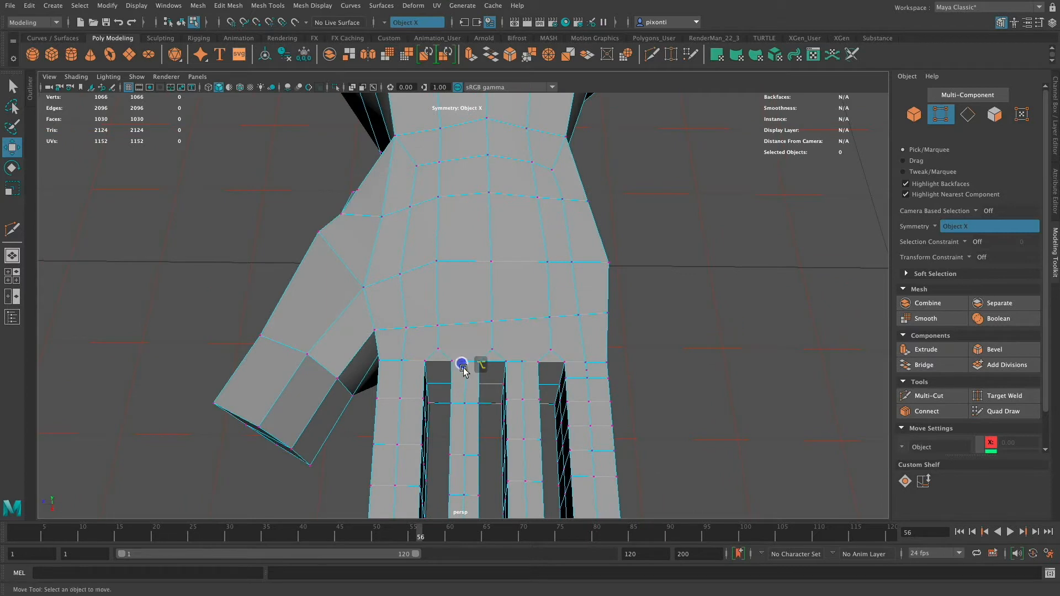
Try to cut an edge down the web between the index and middle fingers with Multi-Cut
left_click(943, 396)
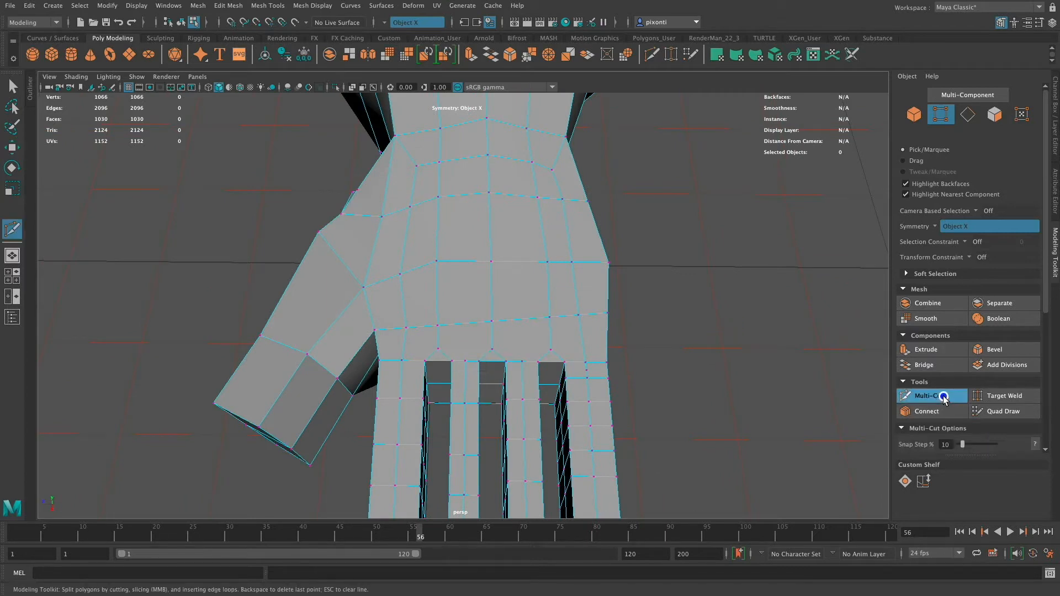
left_click(445, 363)
left_click(440, 402)
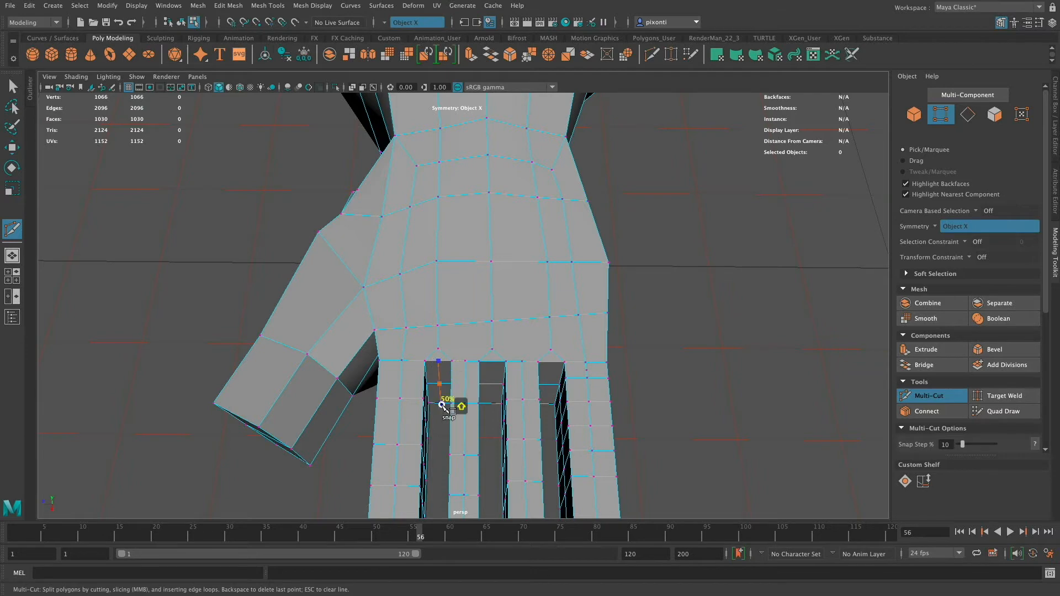
key("Return")
left_click_drag(466, 407, 486, 384, "alt")
key("super+z")
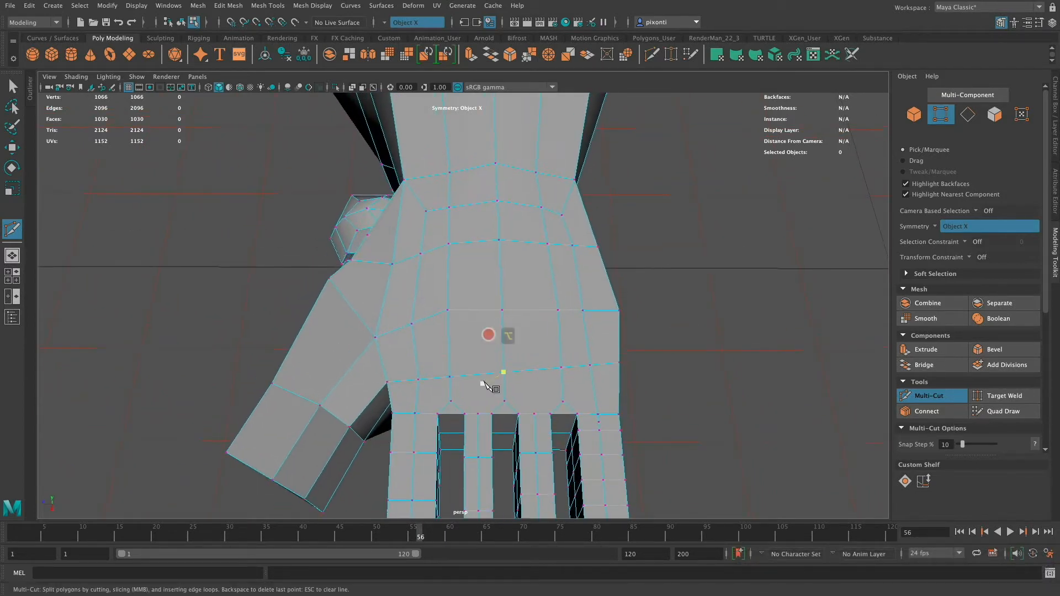
Cut a peaked edge path across the back of the hand from the middle finger's central base vertex to the ring finger's
left_click(478, 413)
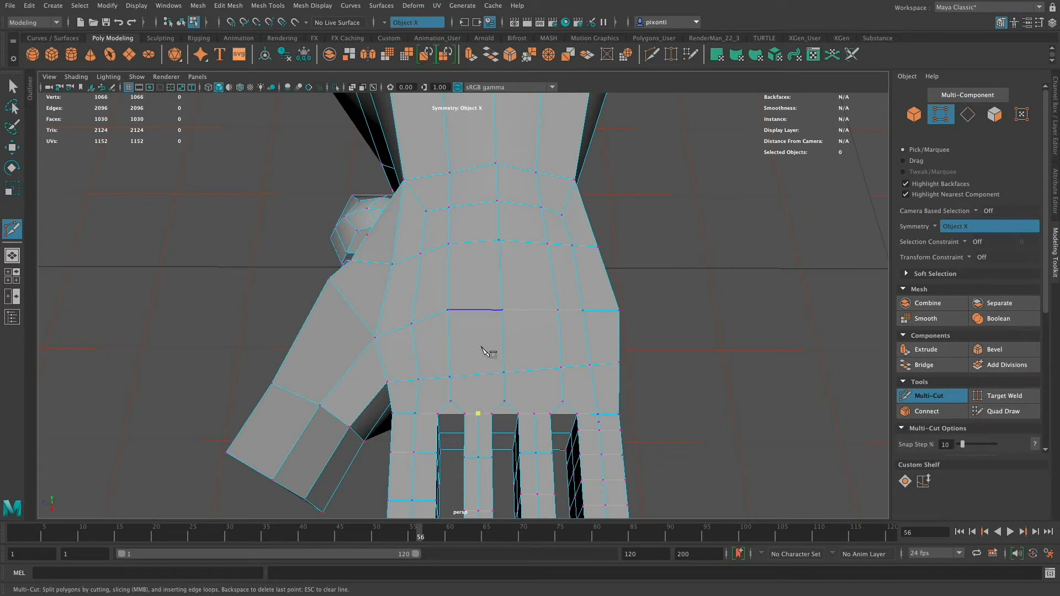
left_click(477, 374)
left_click(474, 310)
left_click(500, 274)
left_click(530, 310)
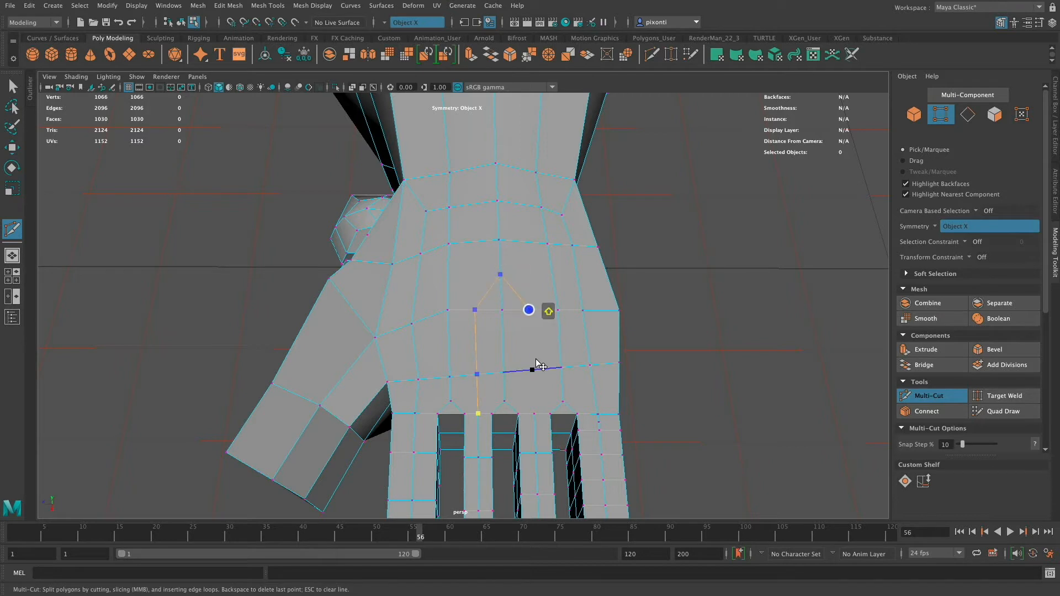
left_click(532, 370)
left_click(535, 413)
key("Return")
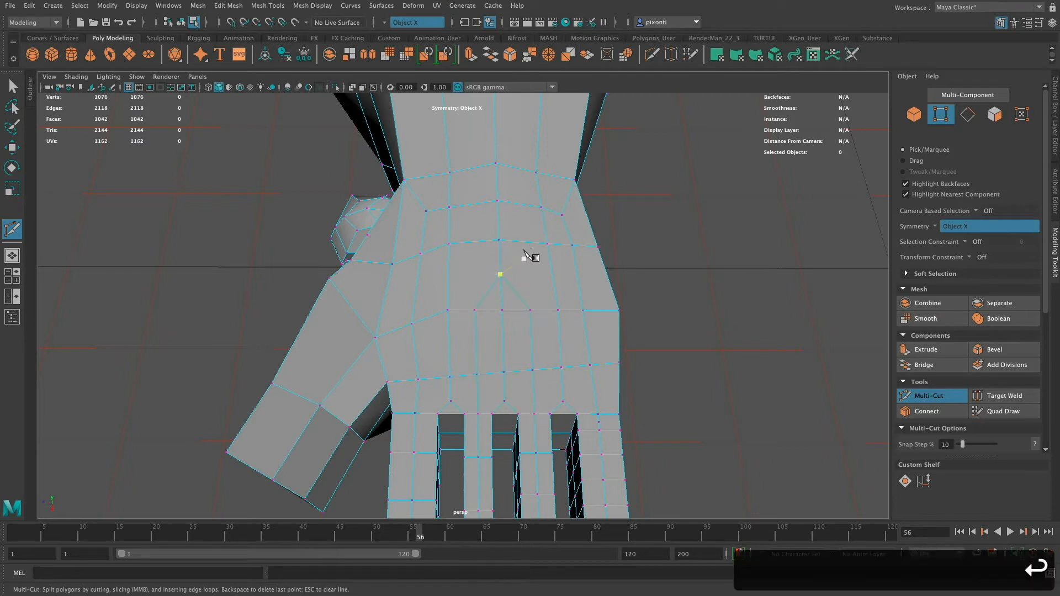
Cut a diagonal edge to each sloping side of the peak from the neighbouring vertex in the row above toward the wrist
left_click(448, 244)
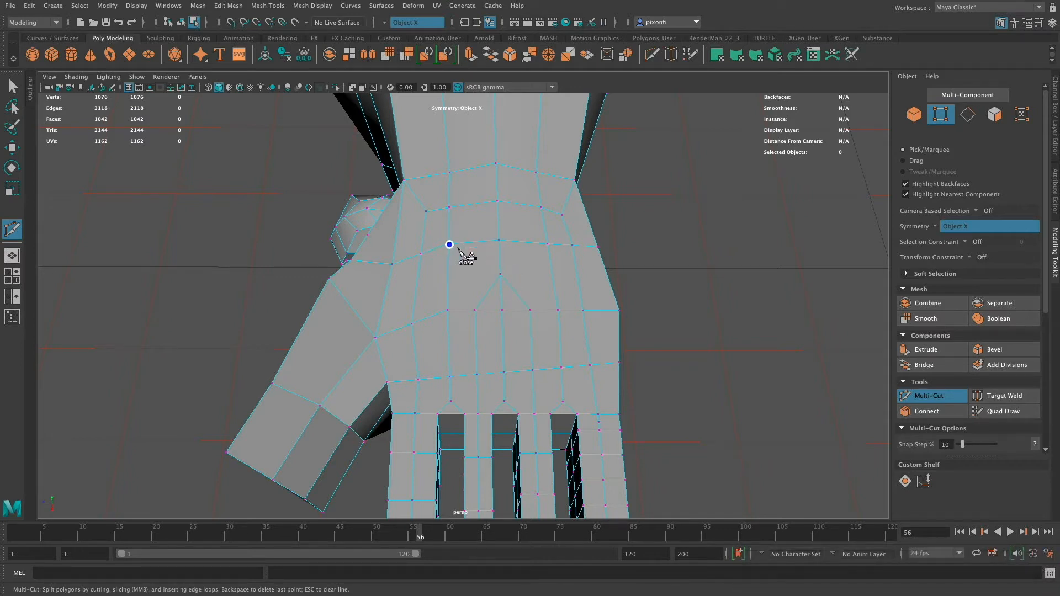
left_click(487, 292)
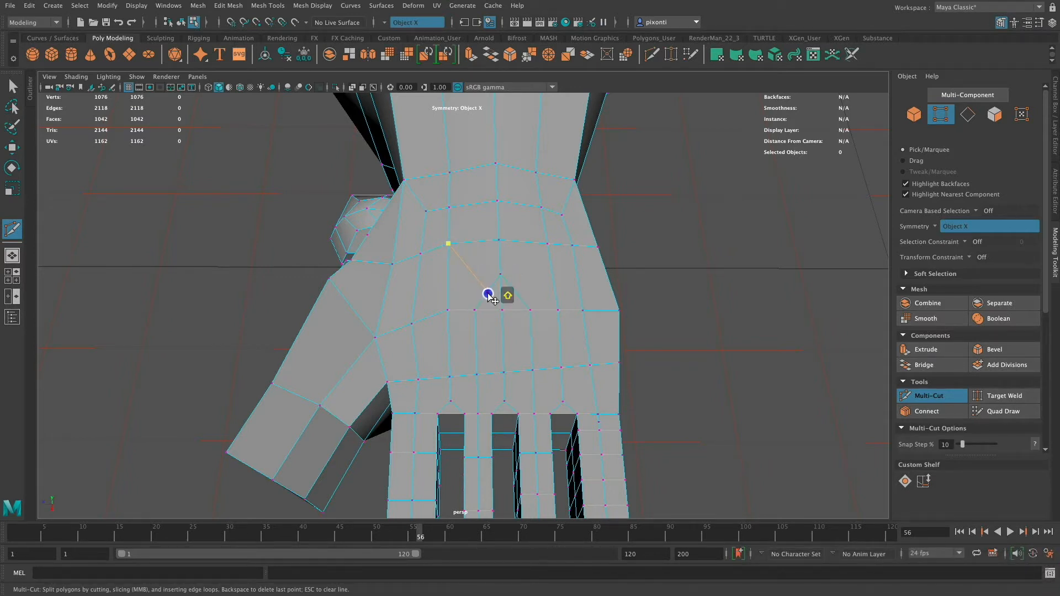
left_click(546, 244)
key("Return")
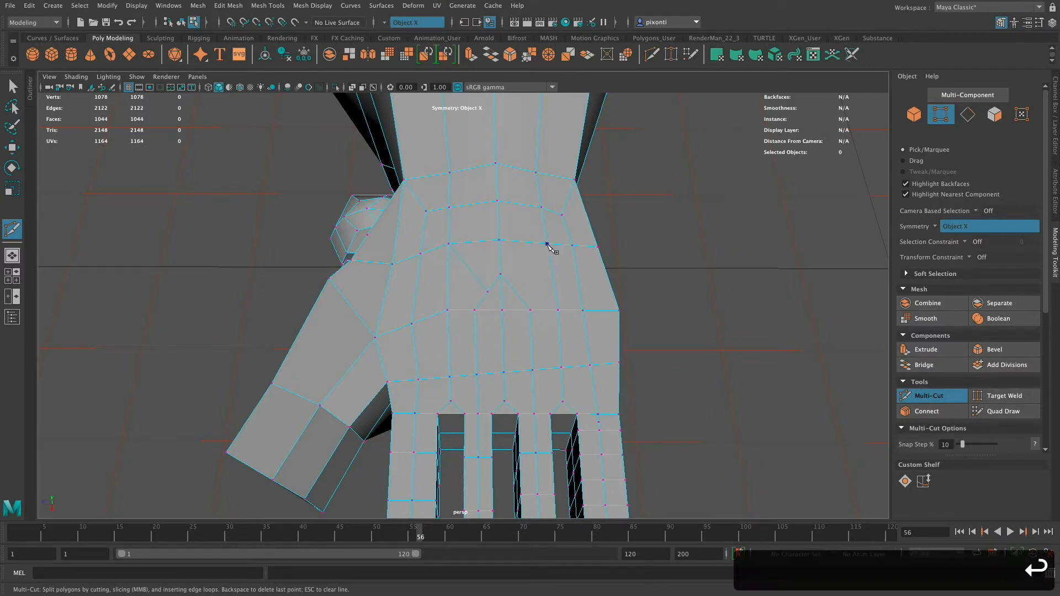
left_click(547, 244)
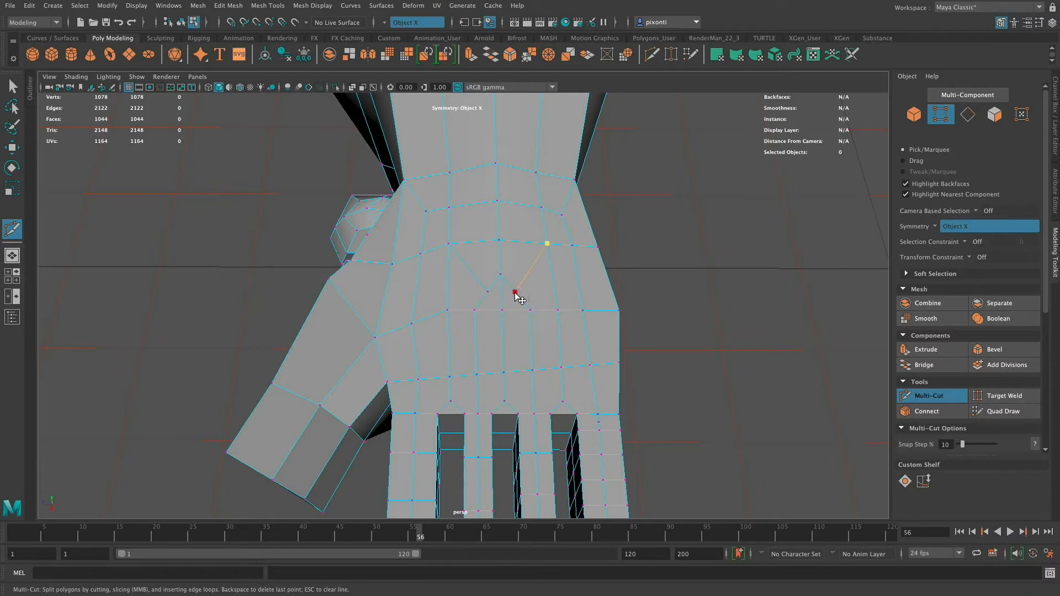
left_click(515, 292)
key("Return")
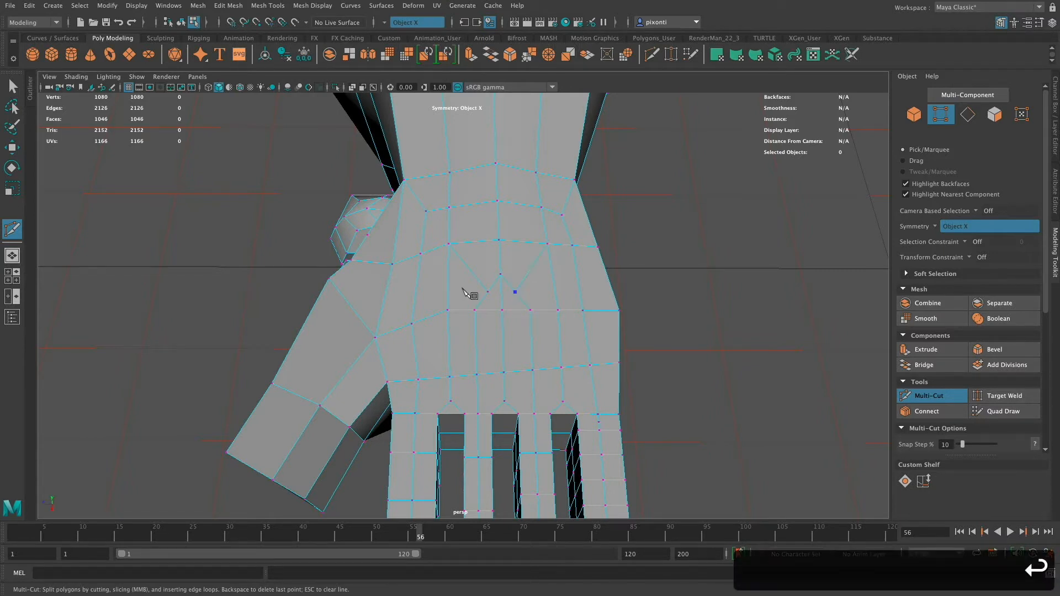
Slide the vertices on the peak's two sloping sides outward until they are level with its tip, squaring the surrounding faces
key("w")
left_click(488, 294)
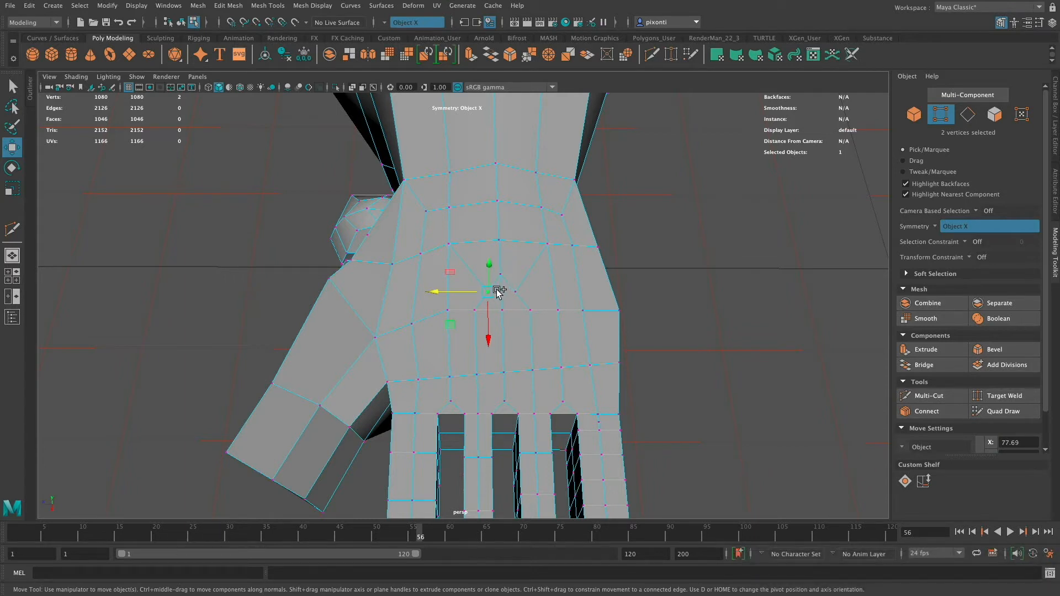
left_click_drag(490, 292, 479, 246, "ctrl+shift")
left_click(516, 291)
left_click_drag(515, 291, 533, 270, "ctrl+shift")
left_click_drag(598, 336, 599, 332, "alt")
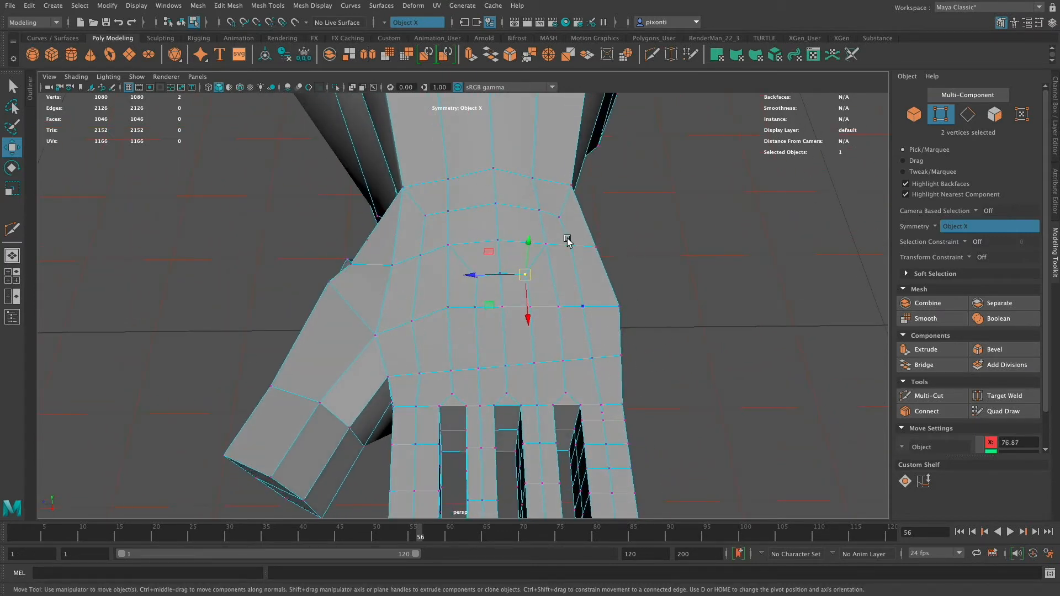
left_click(702, 295)
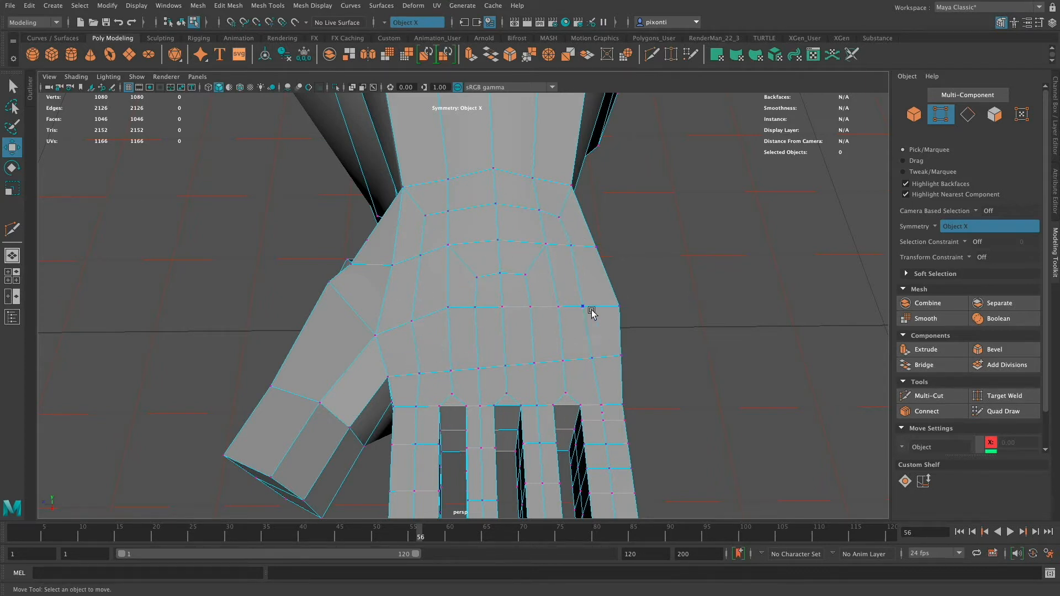
Cut diagonal edges from the index and middle finger vertices on the knuckle row to both sides of the peak above their gap
left_click_drag(579, 341, 546, 341, "alt")
right_click_drag(548, 341, 574, 331, "alt")
middle_click_drag(606, 351, 547, 327, "alt")
right_click_drag(564, 337, 585, 340, "alt")
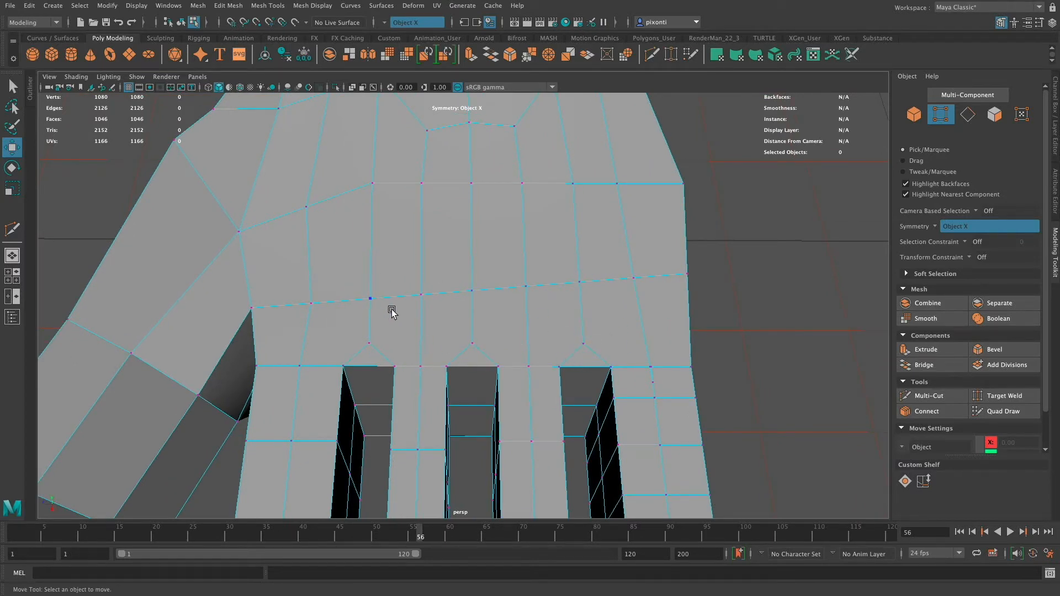
left_click(931, 396)
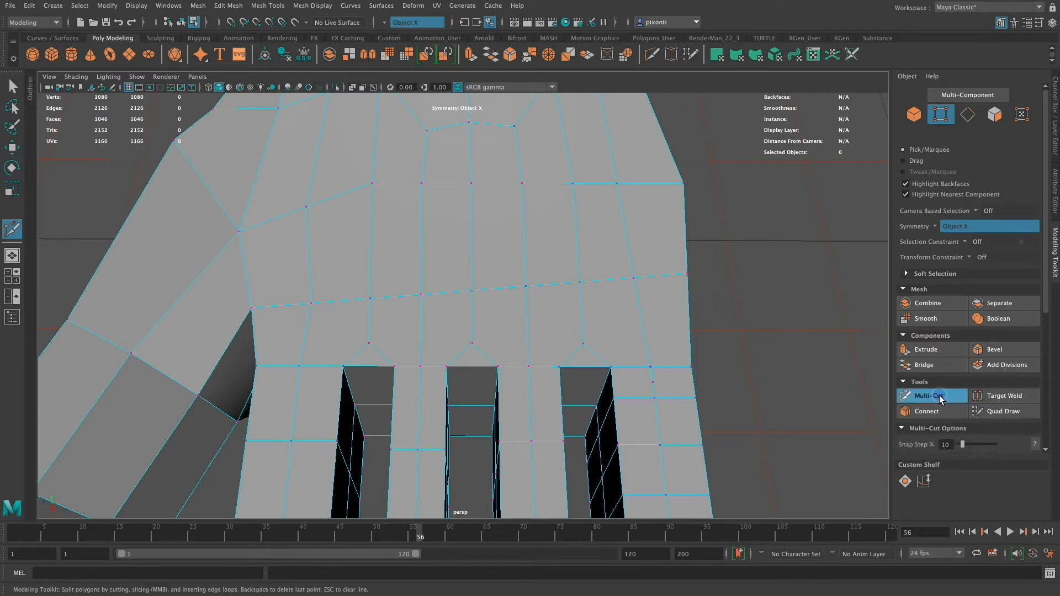
left_click(312, 303)
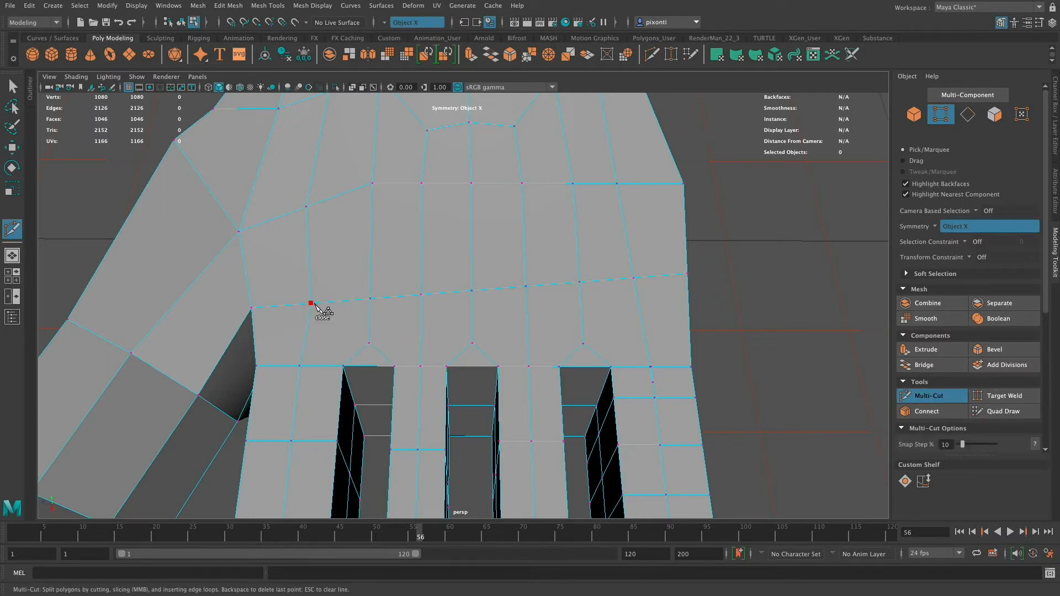
left_click(356, 354)
key("Return")
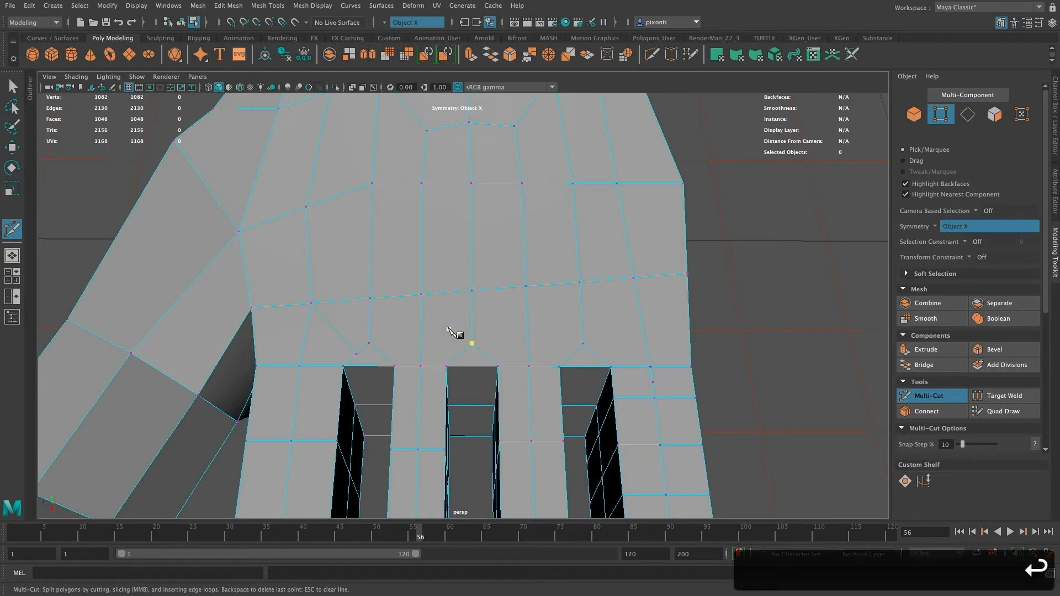
left_click(421, 295)
key("Return")
Cut diagonal edges from the middle and ring finger knuckle-row vertices to both sides of the peak above their gap
left_click(421, 295)
left_click(460, 354)
key("Return")
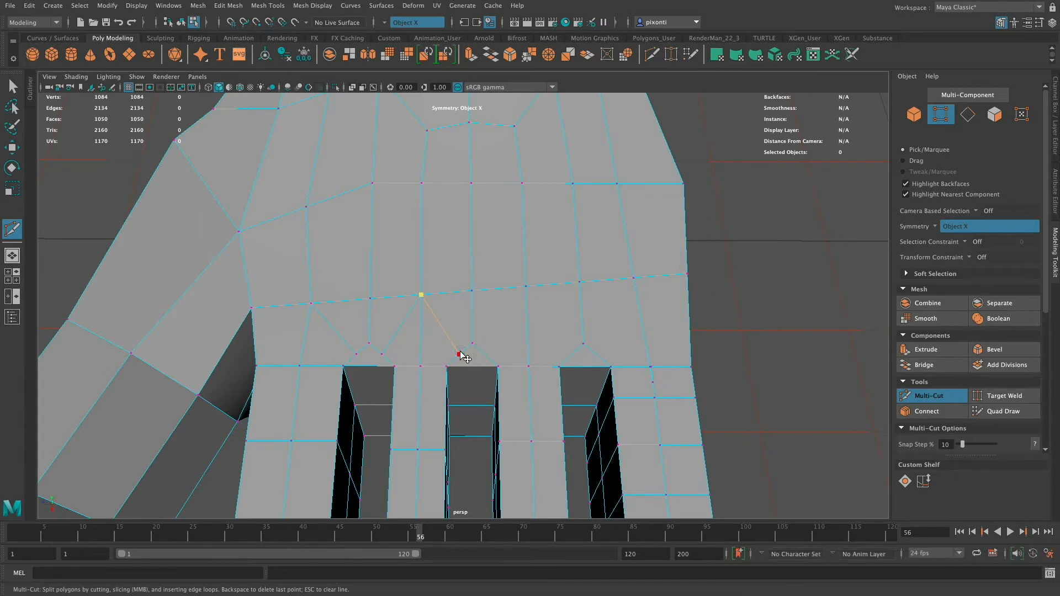
left_click(525, 286)
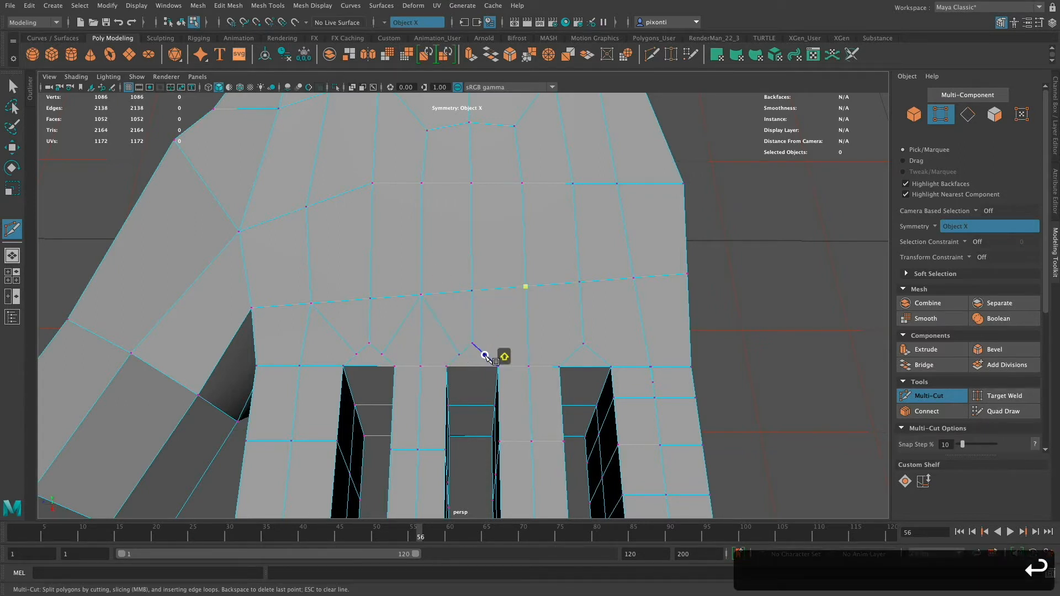
left_click(485, 354)
key("Return")
Cut diagonal edges from the ring and little finger knuckle-row vertices to both sides of the peak above their gap
left_click(526, 287)
left_click(572, 355)
key("Return")
left_click(634, 278)
left_click(598, 355)
key("Return")
Slide the side vertices of all three finger-gap peaks outward until they are roughly level with each peak's tip
key("q")
left_click(356, 353)
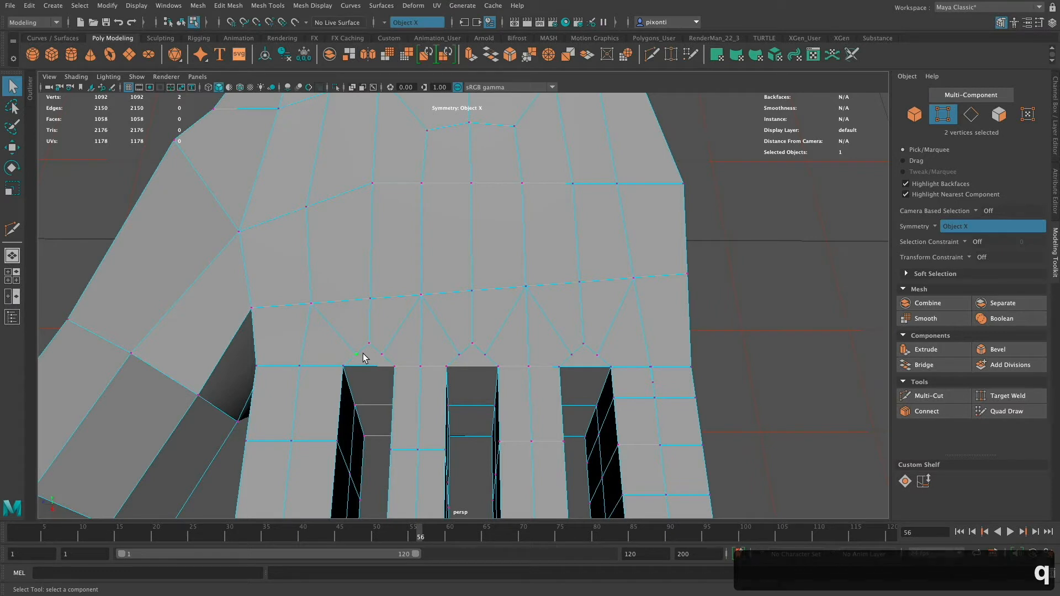
key("w")
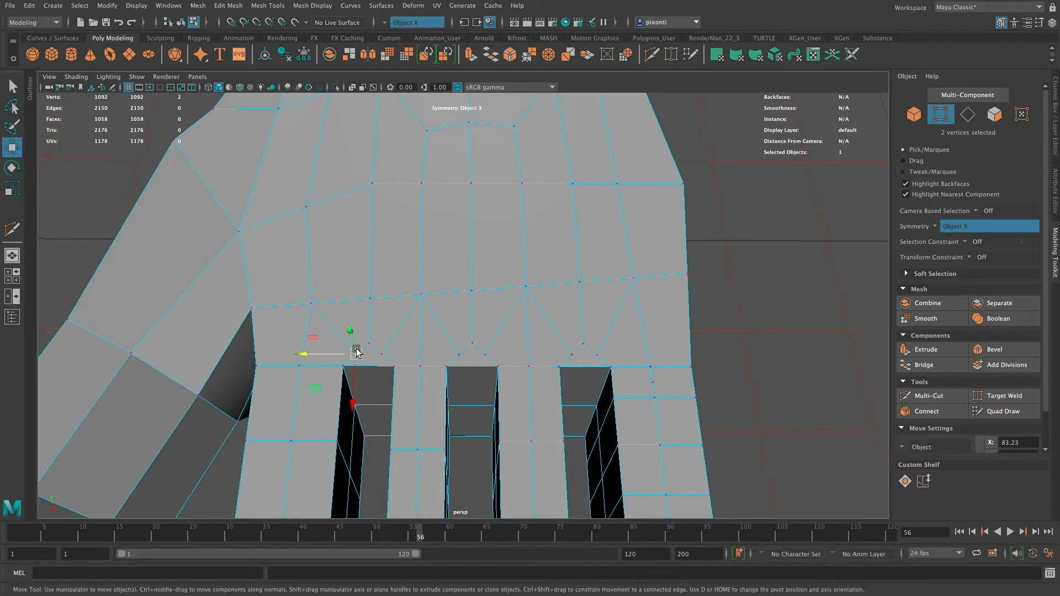
left_click_drag(356, 352, 391, 346, "ctrl+shift")
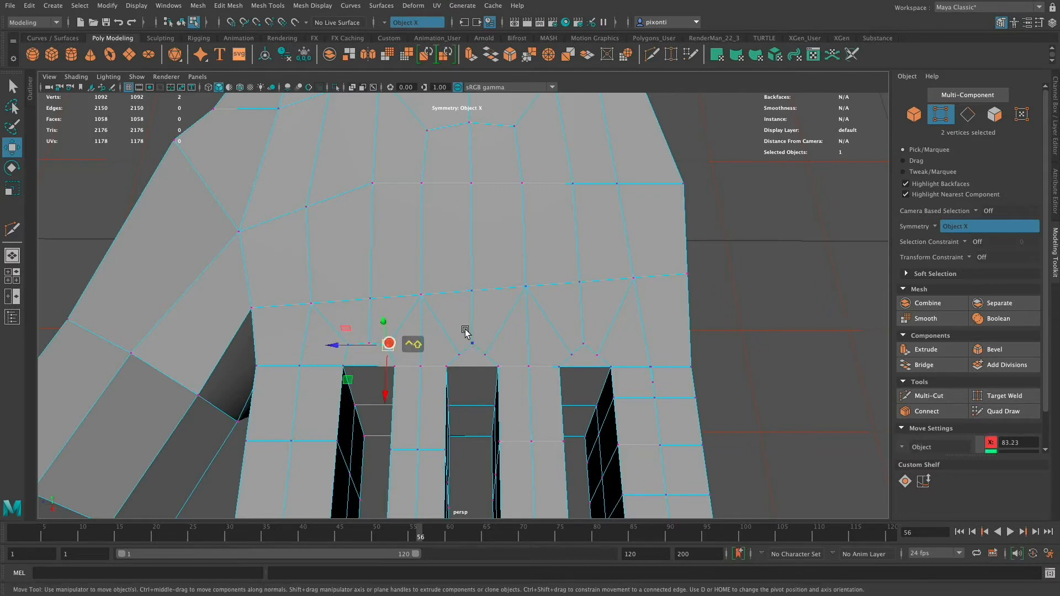
left_click(463, 355)
left_click_drag(460, 355, 491, 344, "ctrl+shift")
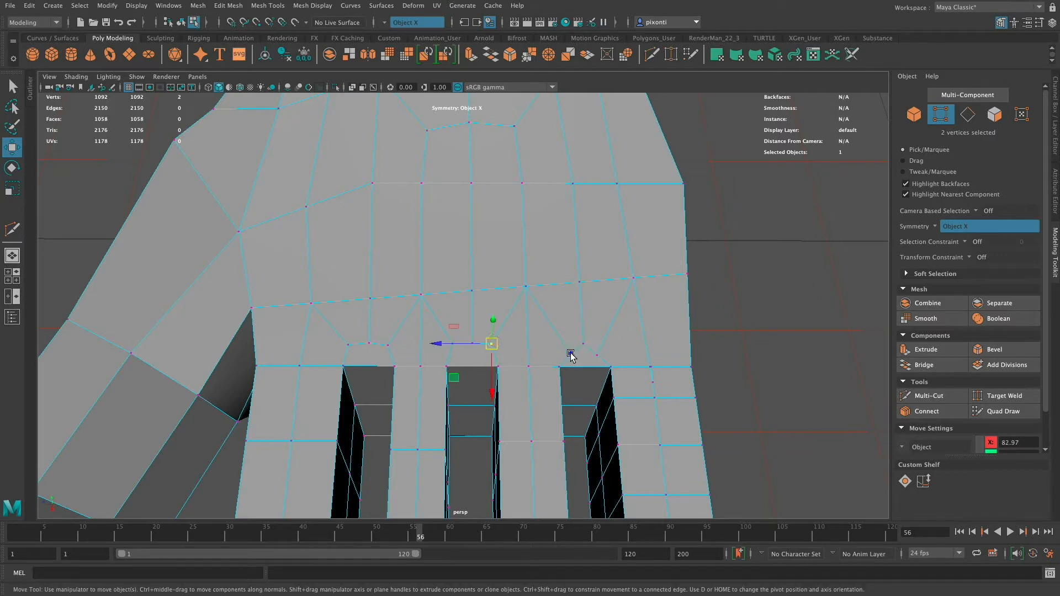
left_click_drag(572, 355, 616, 351, "ctrl+shift")
left_click(596, 355)
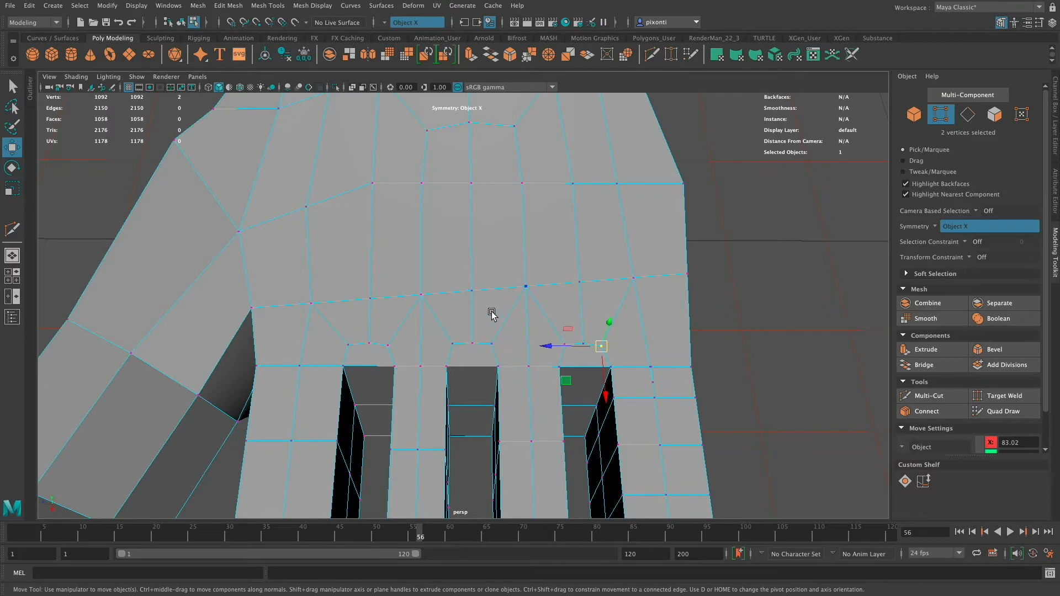
left_click_drag(508, 382, 507, 374, "alt")
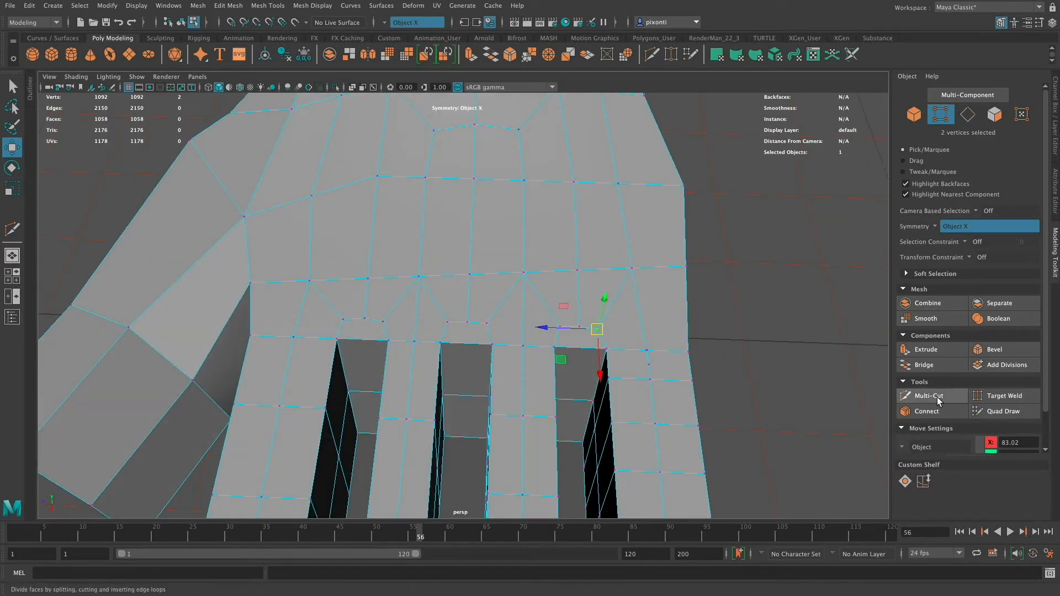
Insert a centred edge loop down the web of each finger gap with Multi-Cut and connect each loop to the peak vertex above it
left_click(928, 395)
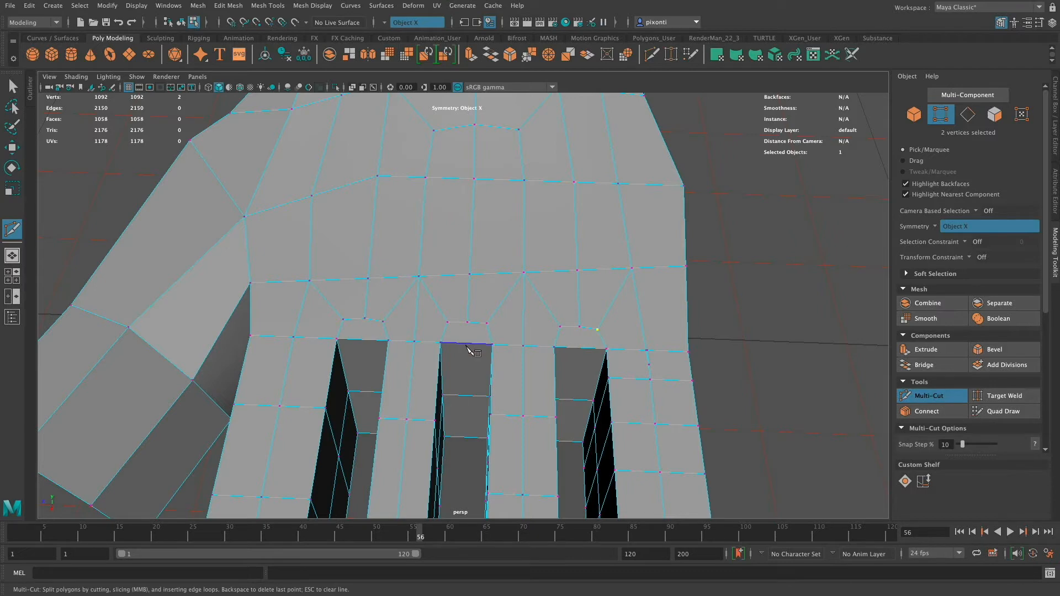
key("ctrl")
left_click(464, 346, "ctrl")
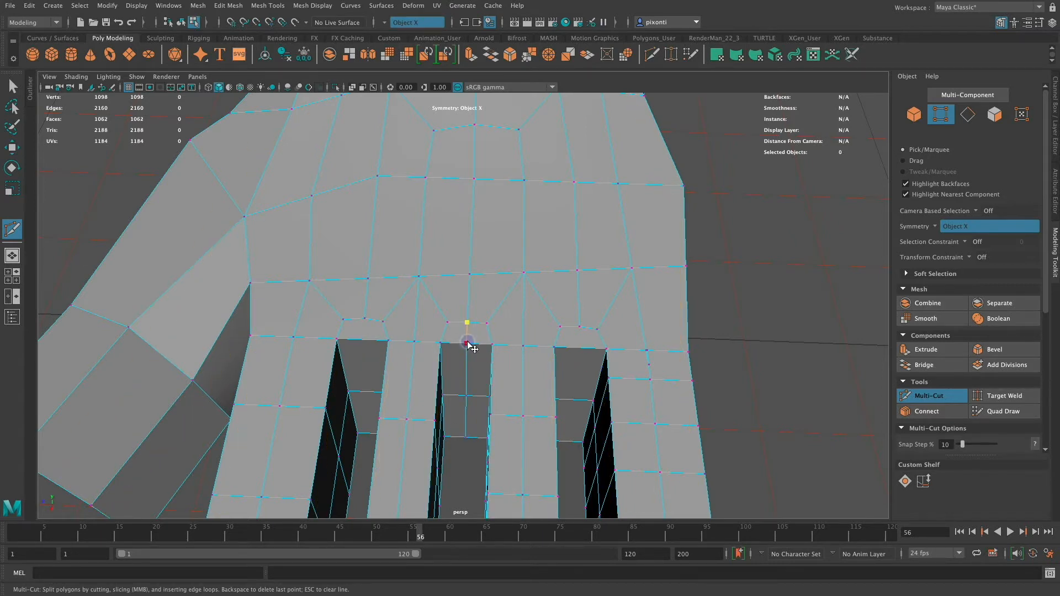
key("Return")
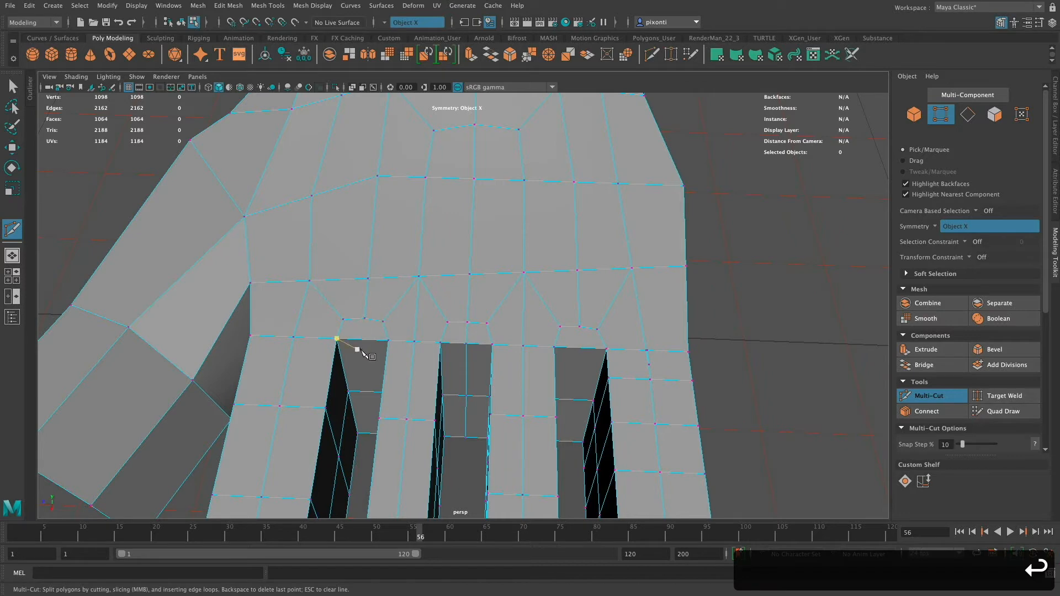
left_click(361, 340, "ctrl")
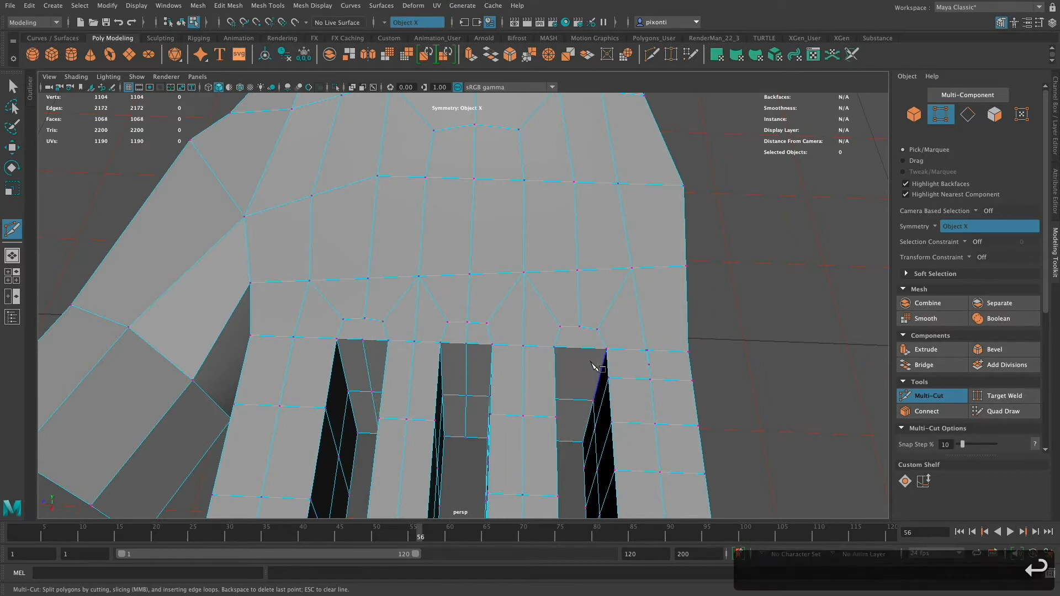
key("shift")
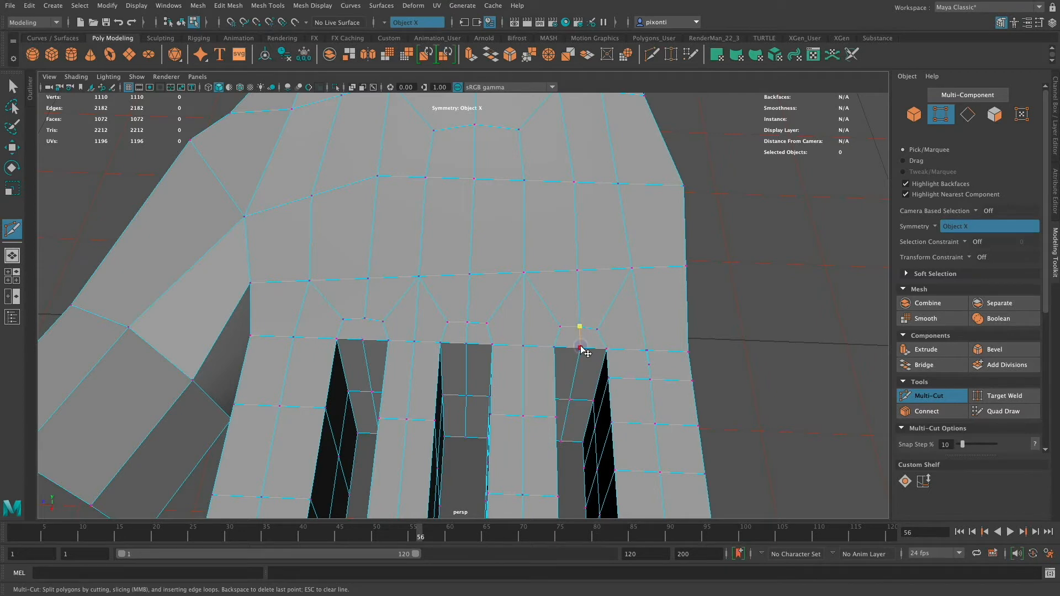
key("Return")
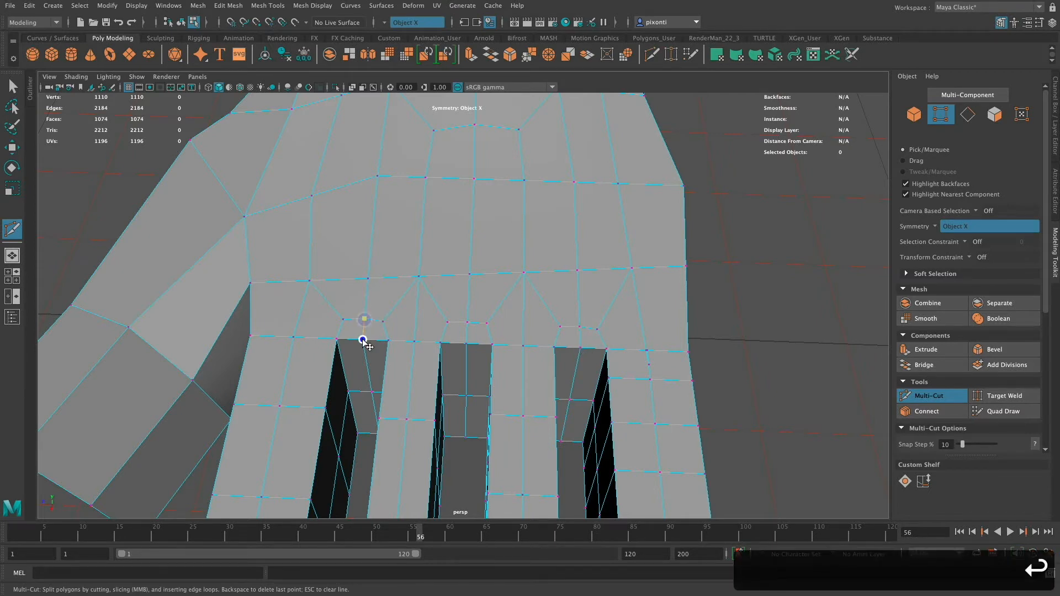
key("Return")
Examine the edge flow on the palm side, the finger webs and the back of the hand
left_click_drag(549, 483, 547, 334, "alt")
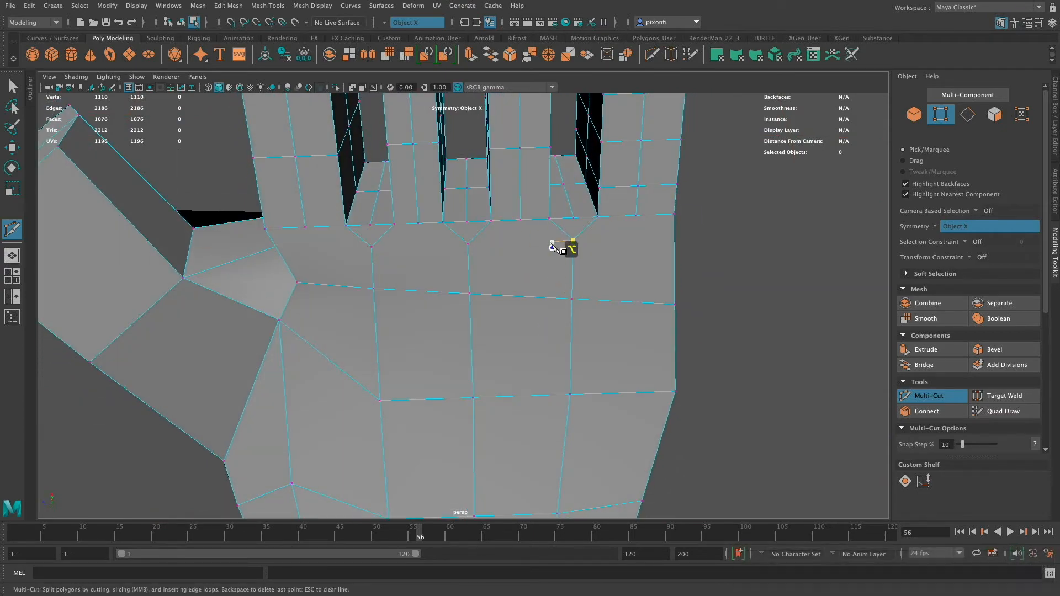
left_click_drag(553, 244, 552, 342, "alt")
middle_click_drag(554, 298, 570, 343, "alt")
mouse_move(578, 347)
right_mouse_down("alt")
mouse_move(620, 362)
mouse_move(644, 355)
mouse_move(589, 354)
right_mouse_up("alt")
left_click_drag(587, 352, 646, 359, "alt")
right_click_drag(613, 362, 644, 368, "alt")
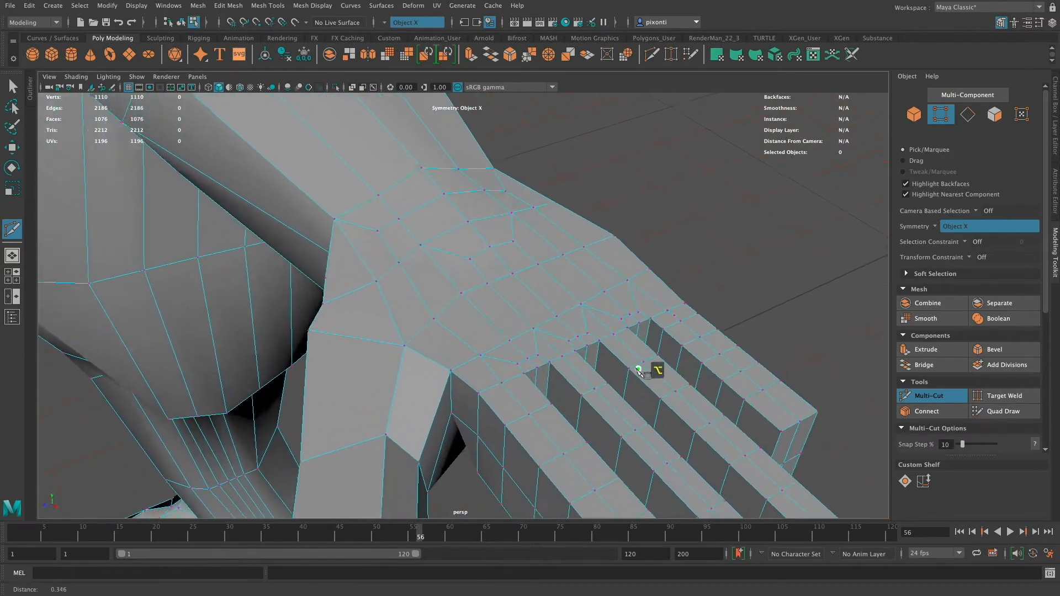
middle_click_drag(624, 369, 641, 368, "alt")
left_click_drag(632, 365, 601, 378, "alt")
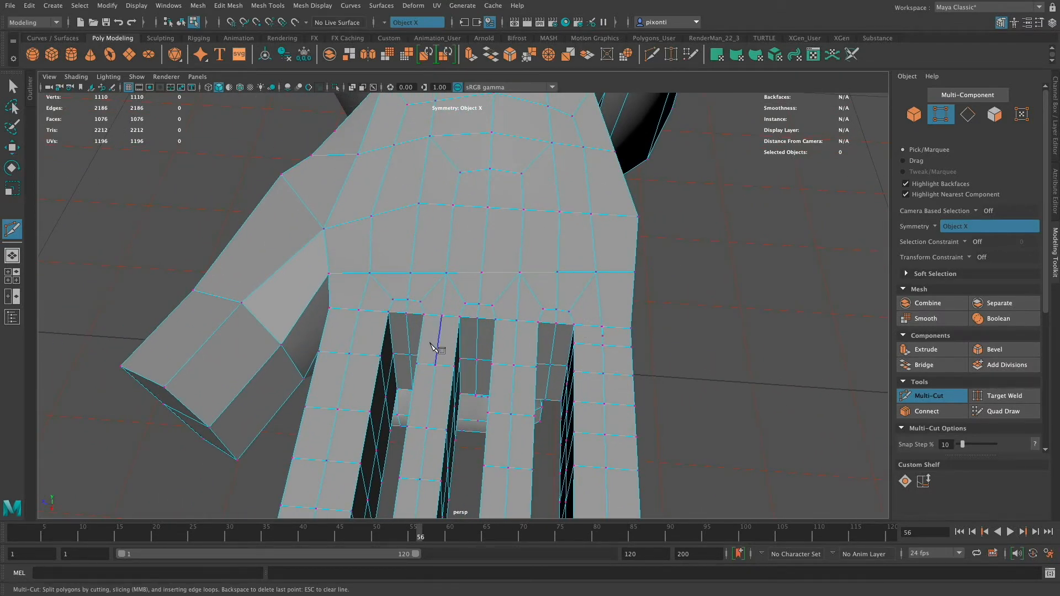
left_click_drag(502, 326, 509, 329, "alt")
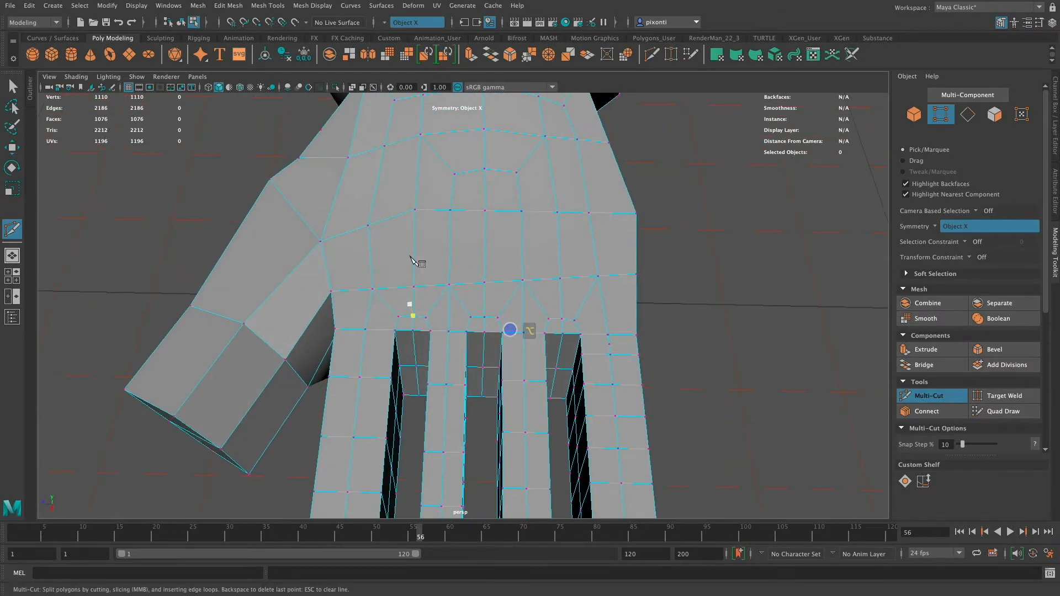
middle_click_drag(497, 215, 486, 260, "alt")
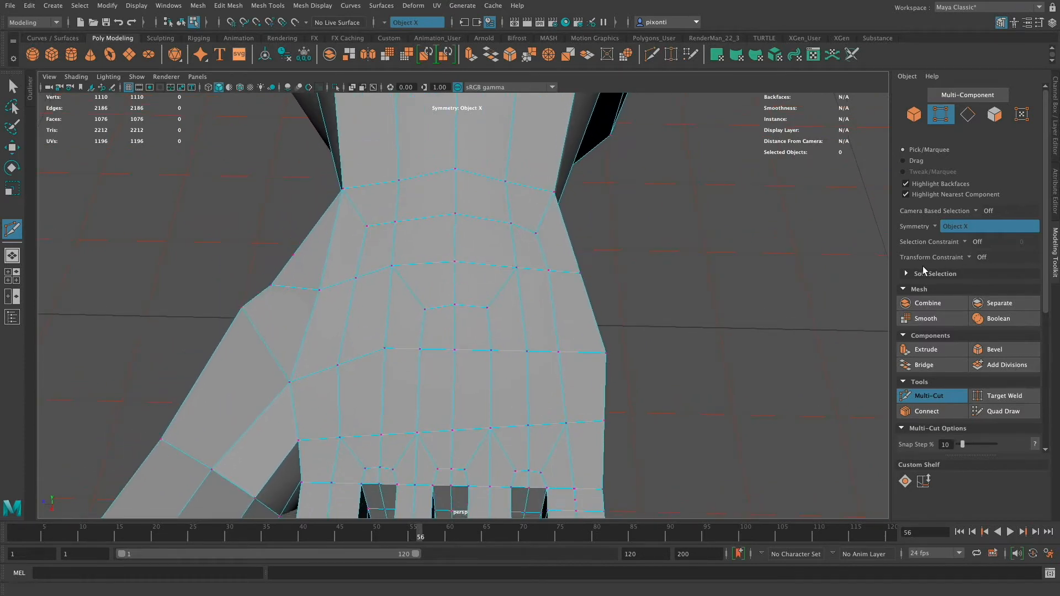
middle_click_drag(543, 412, 556, 357, "alt")
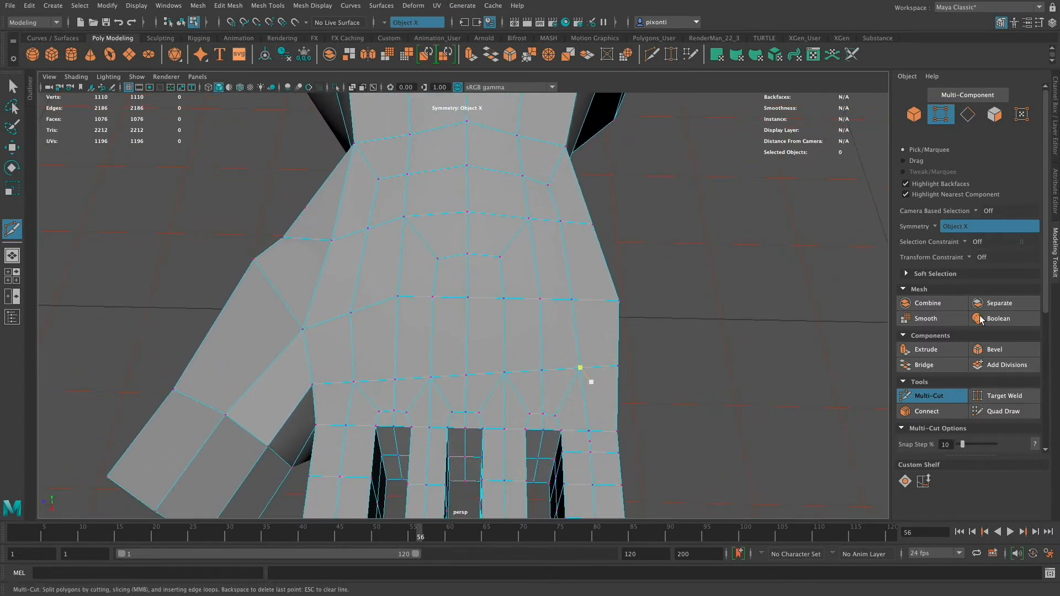
left_click(951, 396)
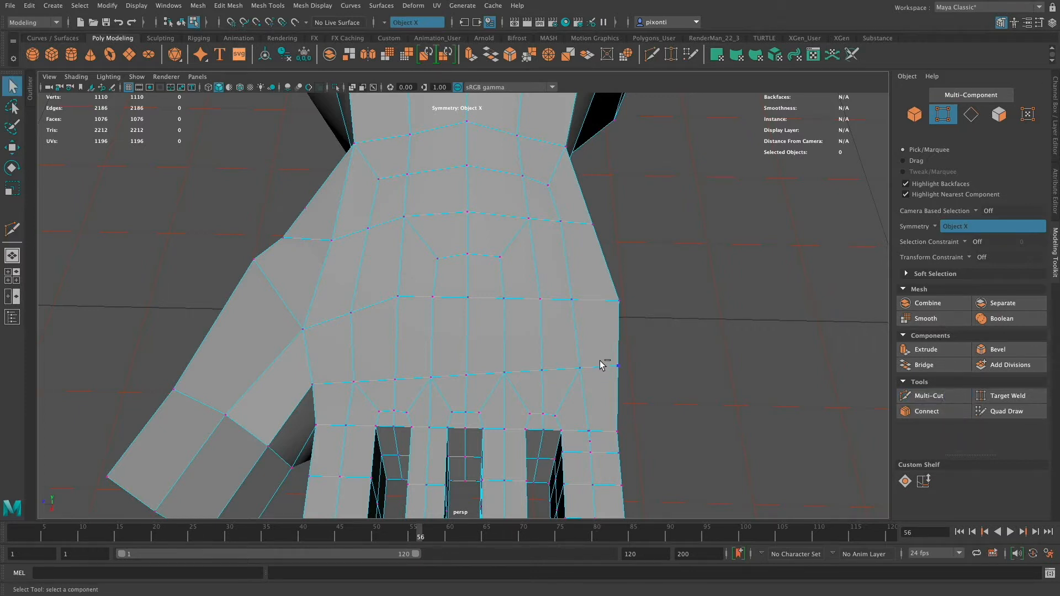
left_click(946, 396)
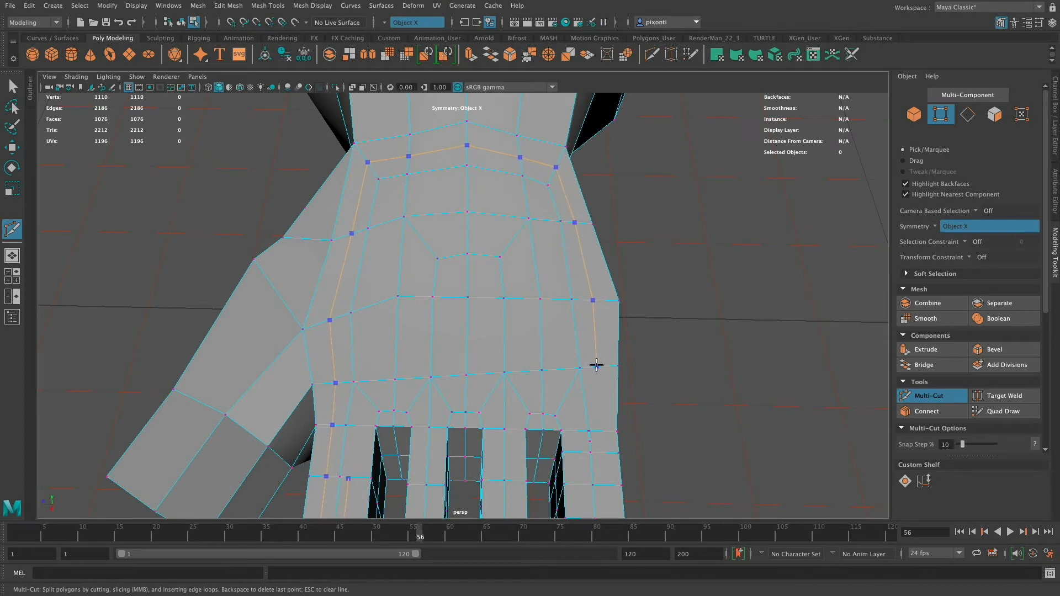
key("q")
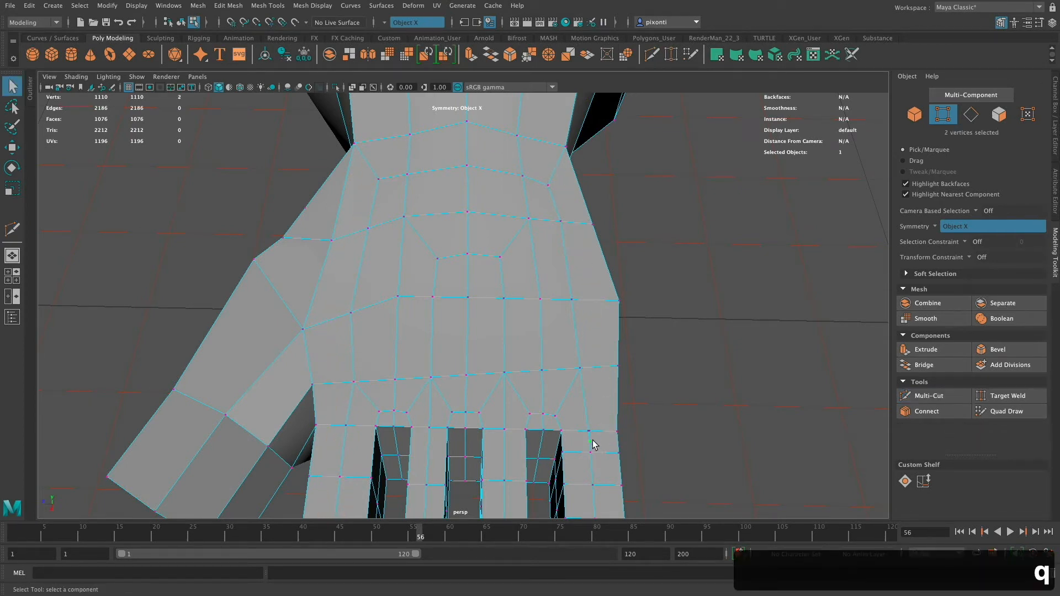
Try to delete the stray vertex at the base of the little finger
key("BackSpace")
key("backslash")
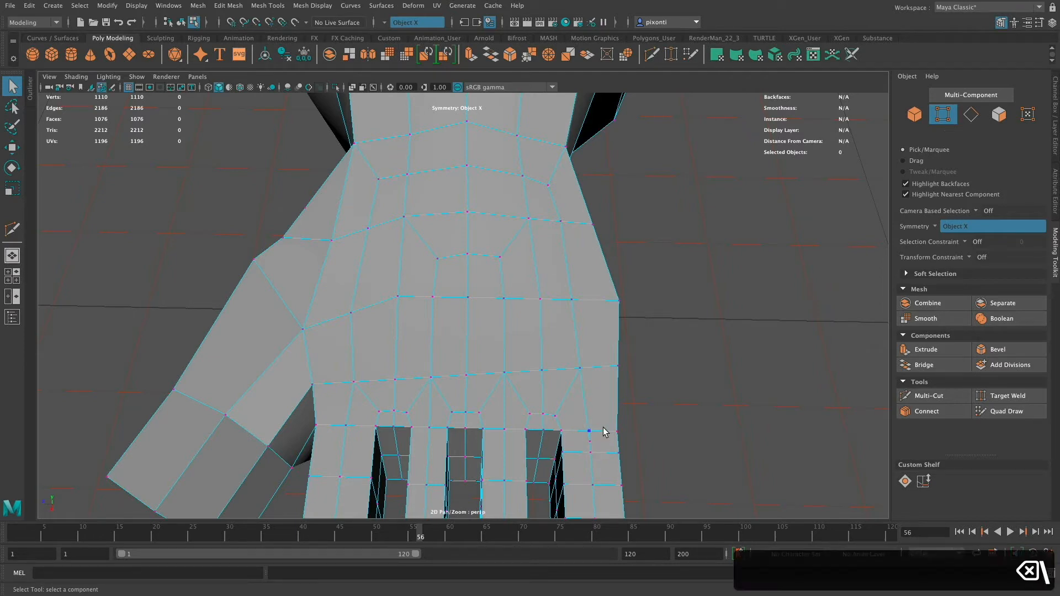
key("BackSpace")
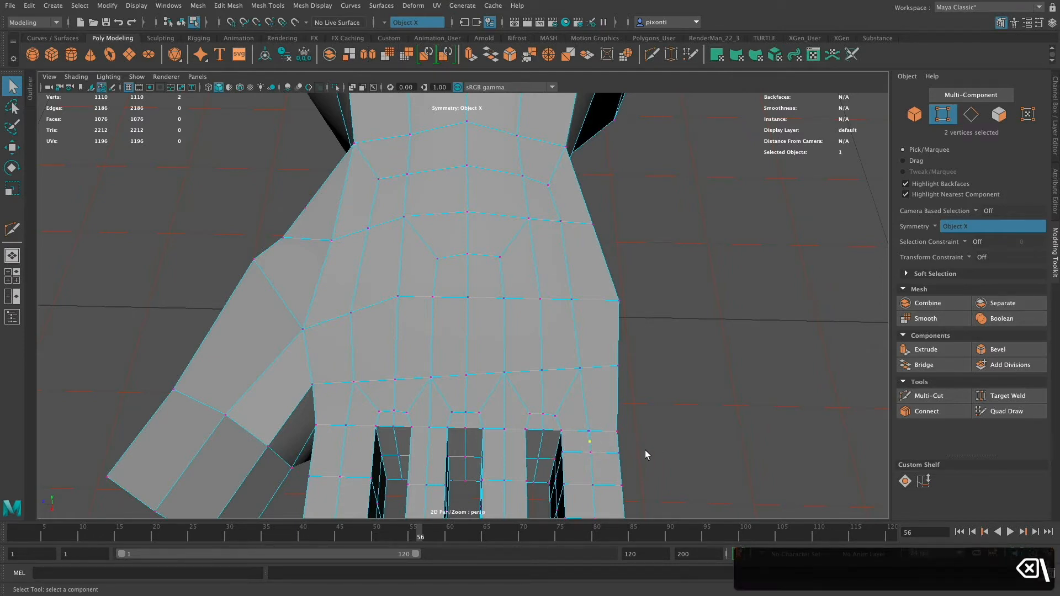
key("w")
left_click_drag(612, 415, 554, 409, "alt")
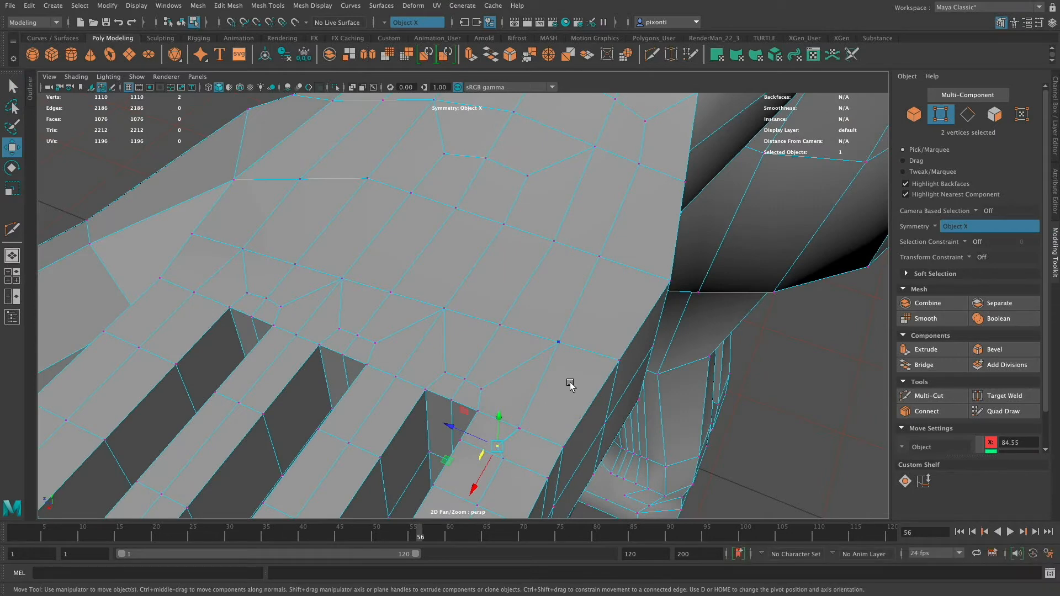
key("BackSpace")
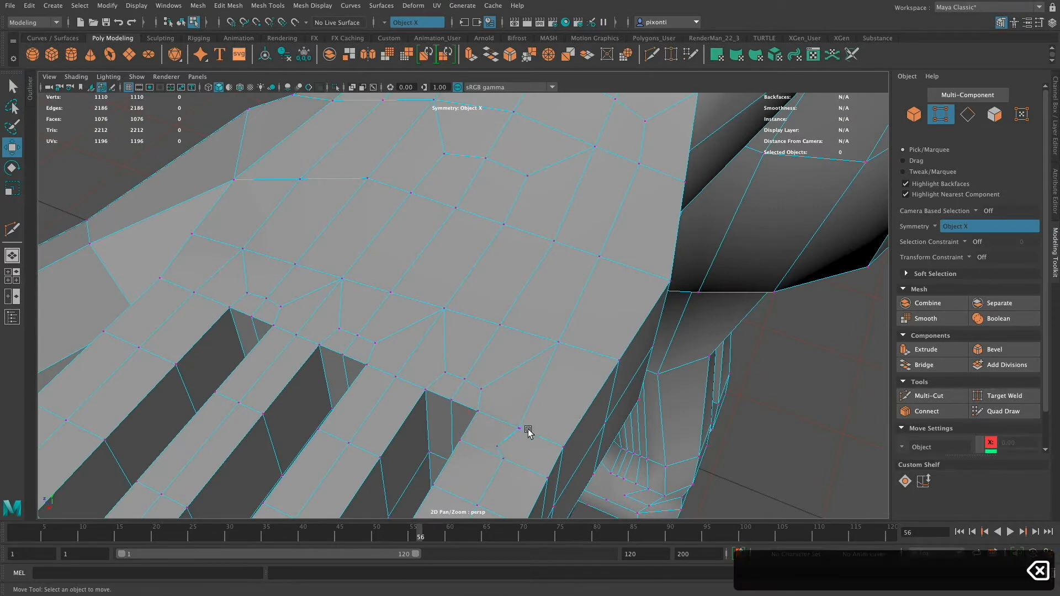
Merge the stray vertices at the base of the little finger into the neighbouring finger loop with Target Weld
left_click(1004, 396)
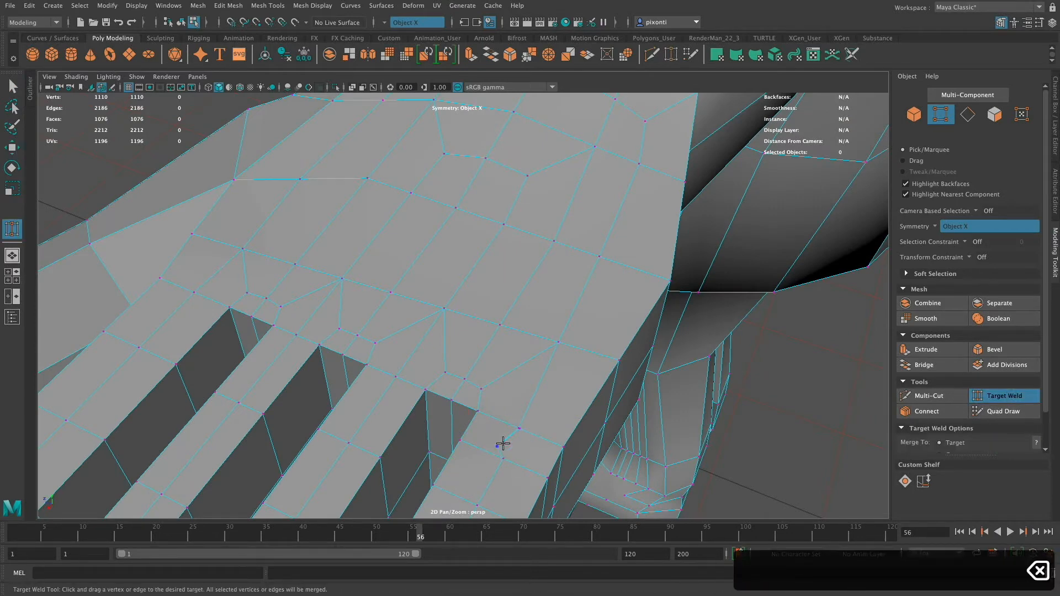
left_click_drag(497, 445, 599, 494)
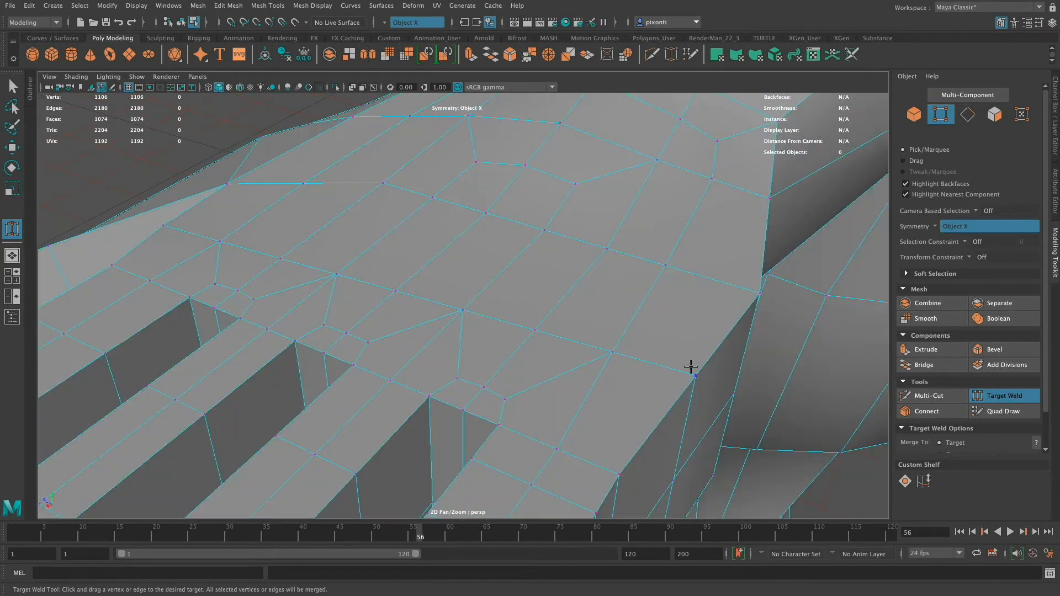
key("q")
Insert an edge loop on each side of the thumb's existing joint loop with Multi-Cut
left_click_drag(576, 441, 596, 398, "alt")
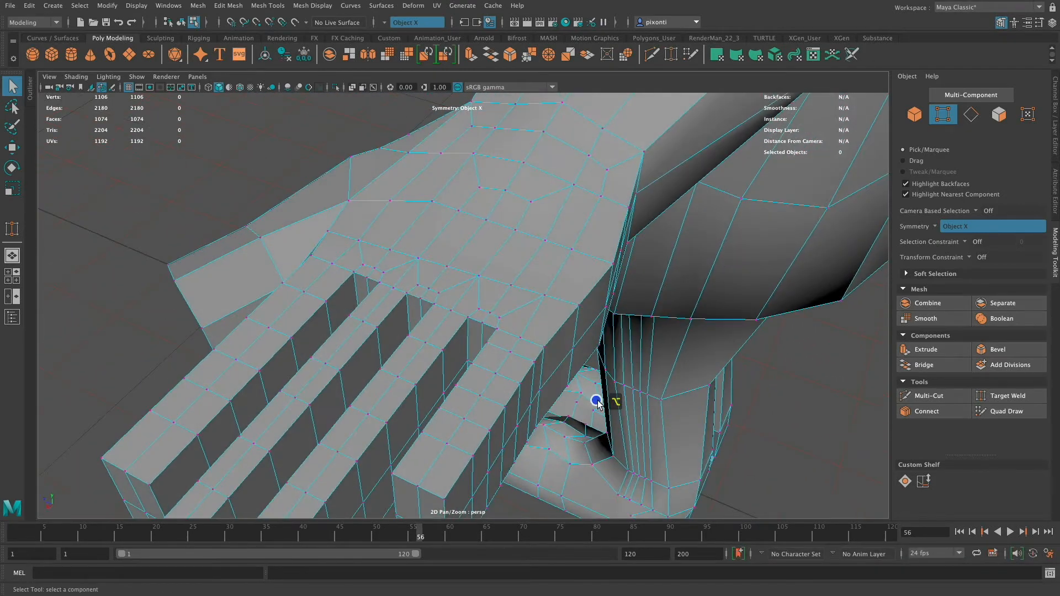
left_click(932, 395)
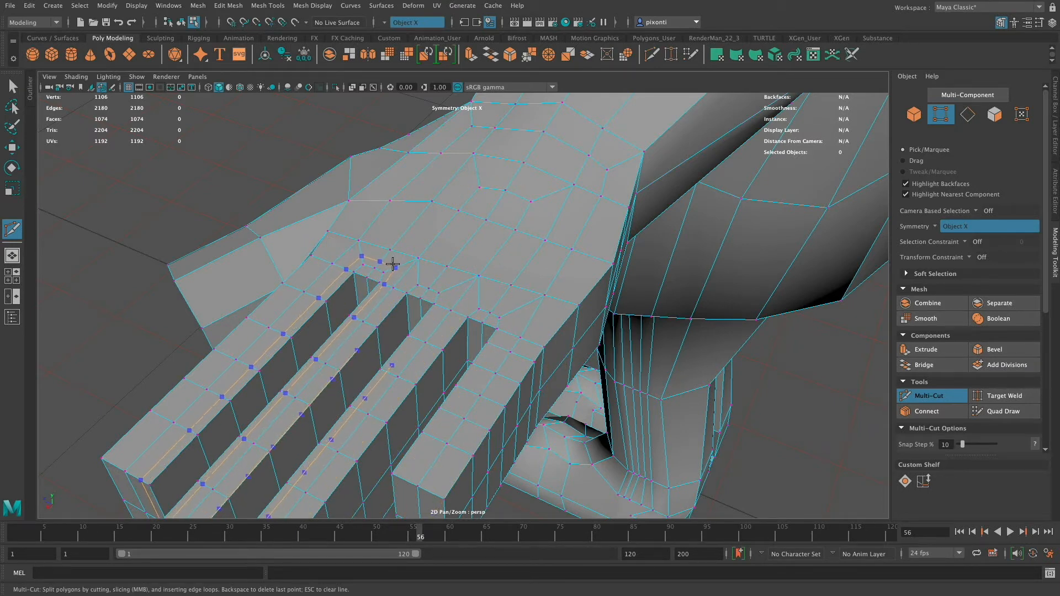
left_click_drag(561, 355, 724, 379, "alt")
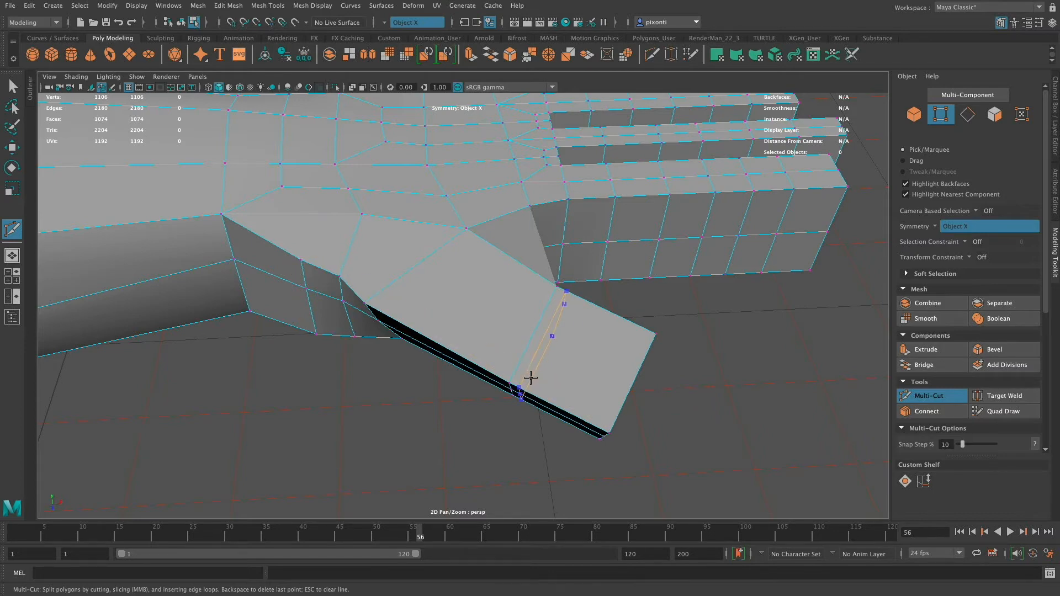
key("ctrl+shift")
left_click(527, 360, "ctrl+shift")
left_click(532, 383, "ctrl+shift")
key("q")
In the top view, move the outer-edge vertex at the thumb's base toward the thumb tip, to about X 77.35, following the reference outline
left_click_drag(597, 408, 562, 373, "alt")
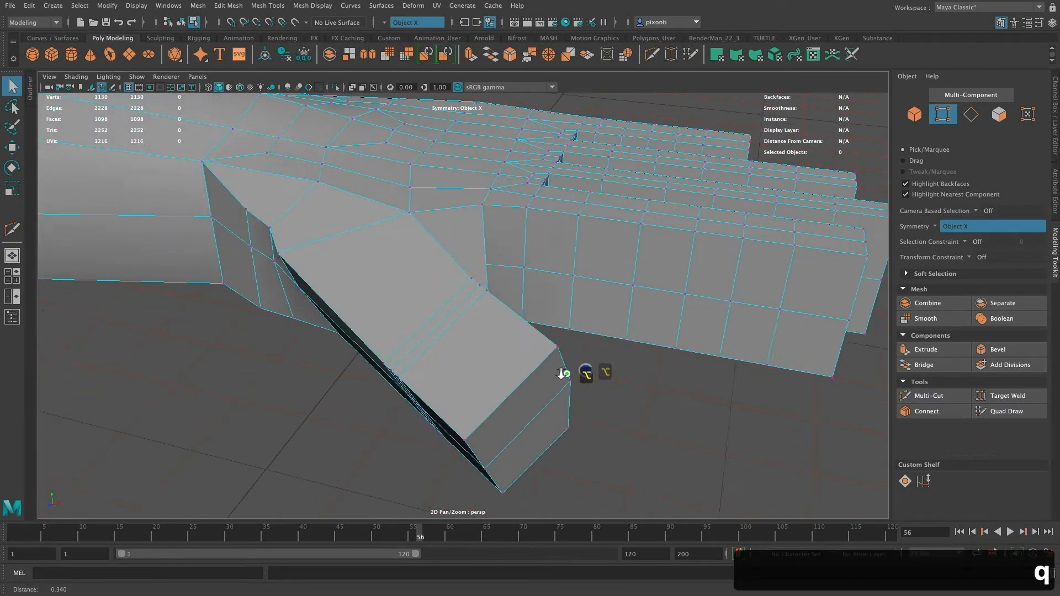
mouse_move(561, 374)
right_mouse_down("alt")
mouse_move(584, 381)
mouse_move(573, 379)
right_mouse_up("alt")
left_click_drag(572, 378, 570, 383, "alt")
key("space")
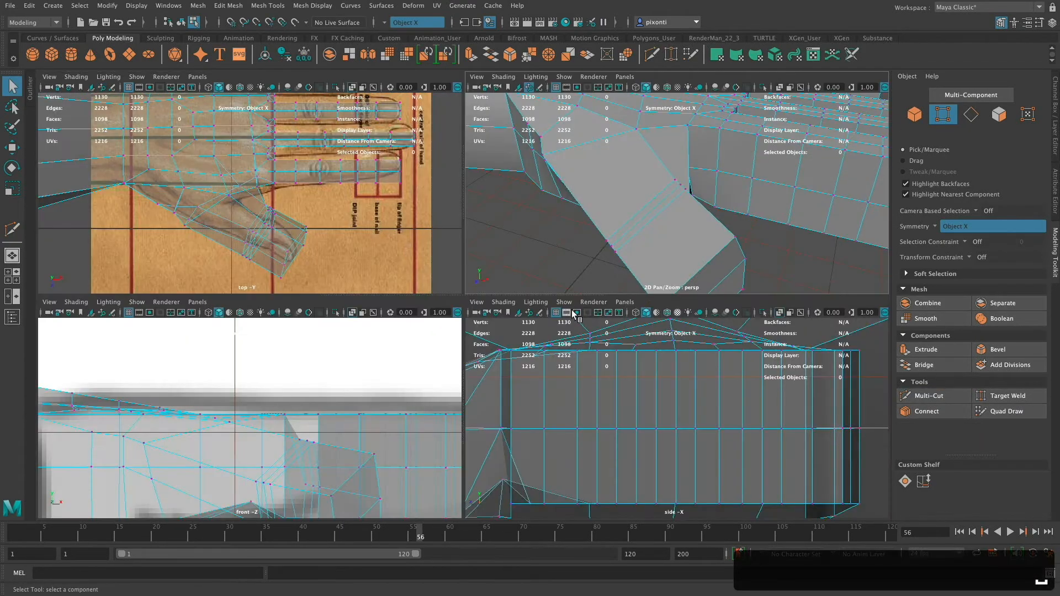
key("space")
middle_click_drag(527, 348, 546, 363, "alt")
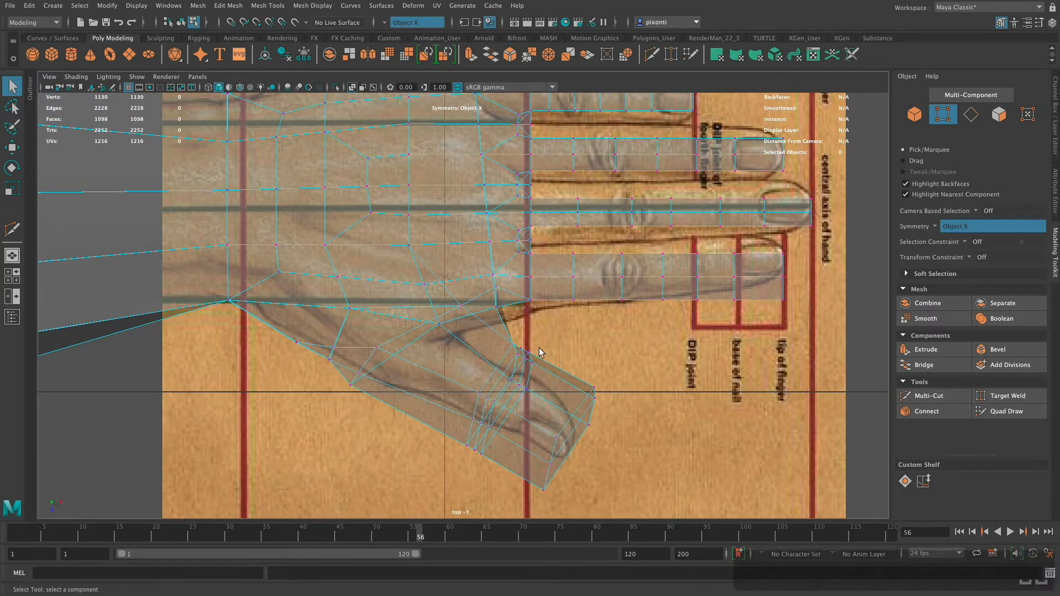
left_click_drag(552, 331, 452, 451)
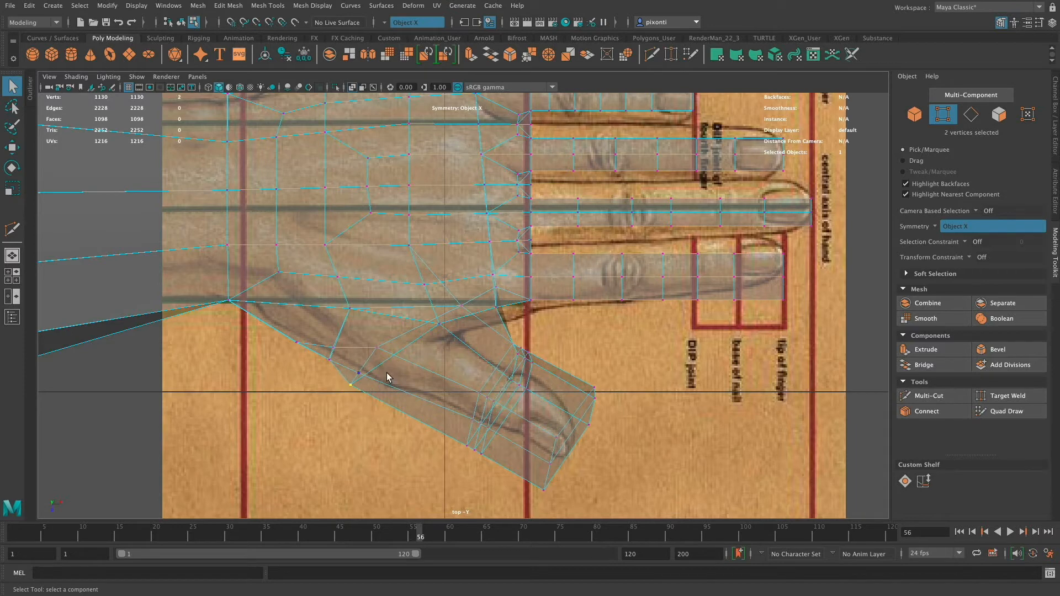
key("w")
left_click_drag(397, 384, 426, 381)
left_click_drag(376, 423, 376, 422)
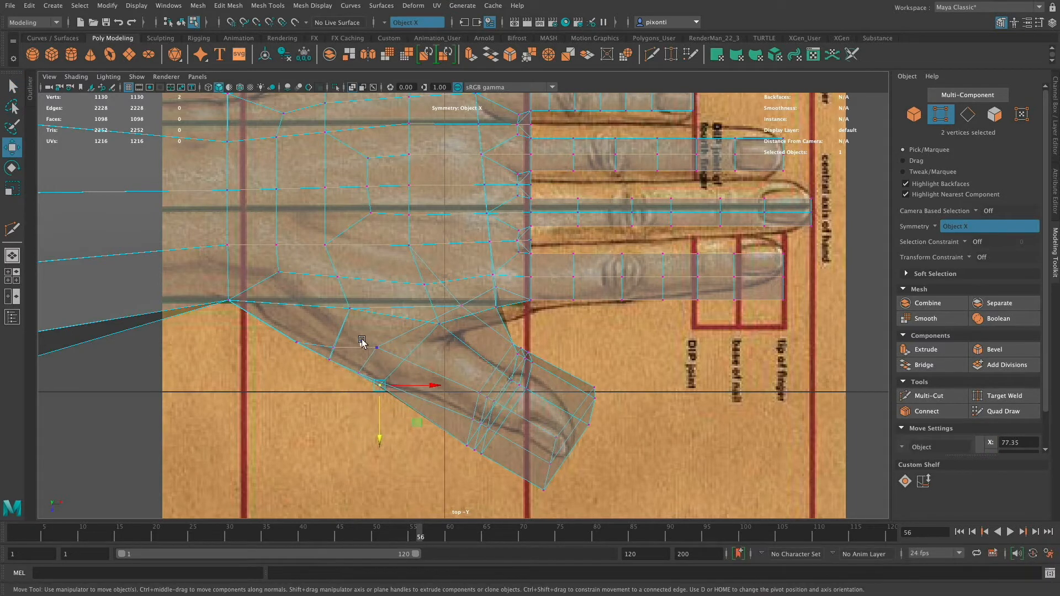
Reposition the neighbouring inner vertex at the thumb's base in line with the moved outer vertex, at about X 76.91
left_click_drag(362, 341, 424, 346)
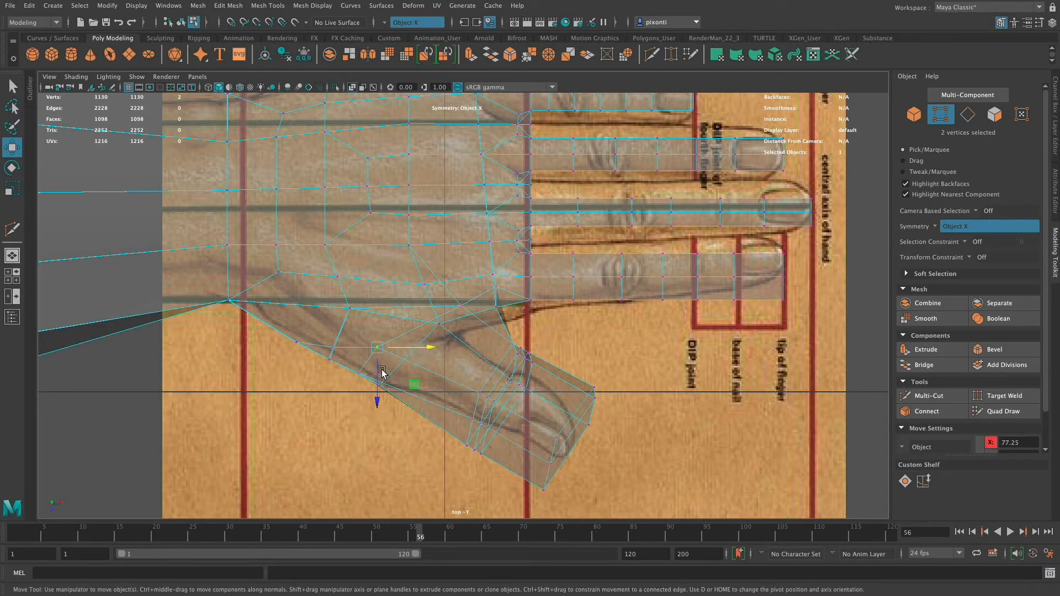
left_click_drag(377, 395, 377, 386)
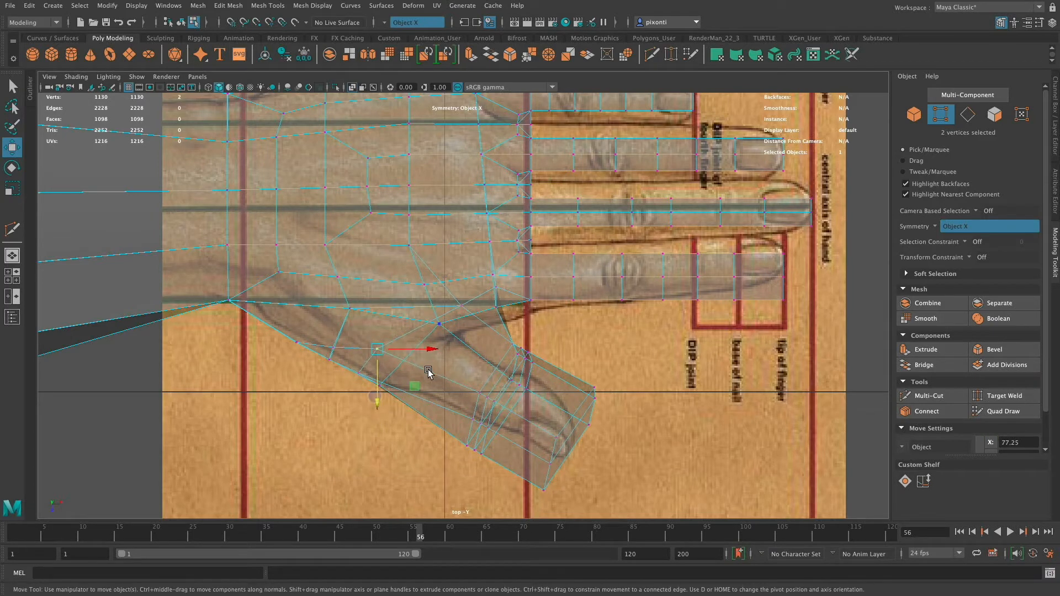
left_click_drag(431, 351, 423, 351)
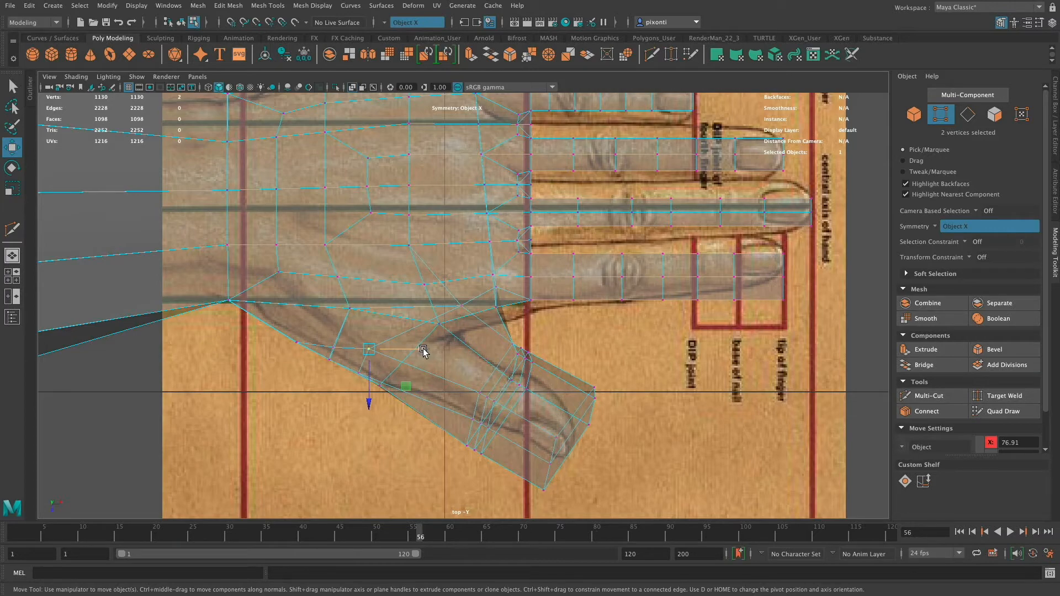
Return to the perspective view and examine the adjusted thumb base together with the whole hand
key("space")
key("space")
middle_click_drag(684, 254, 671, 346, "alt")
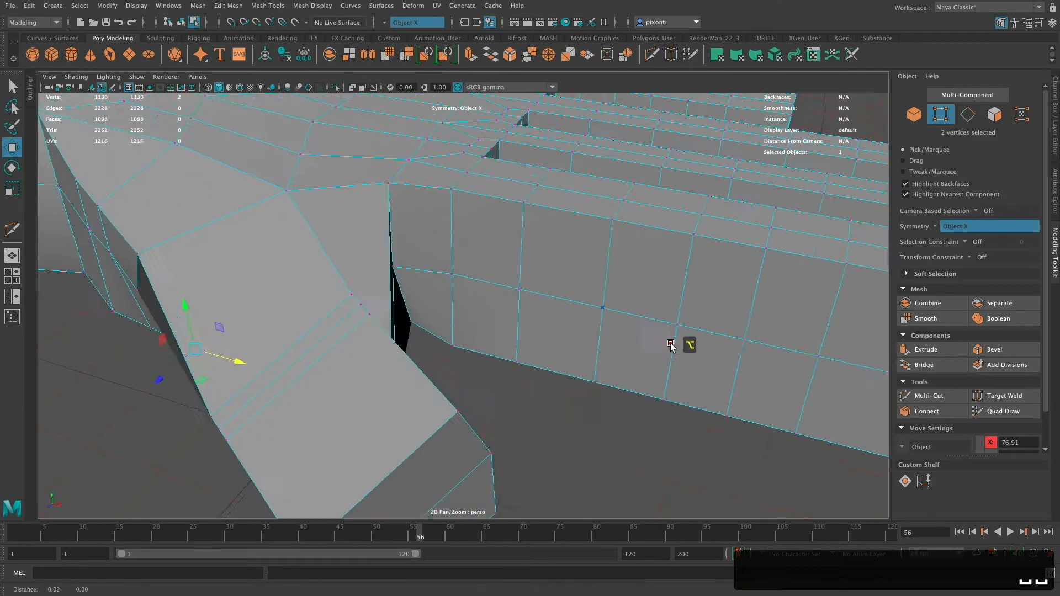
scroll(671, 346, "down", 5)
left_click_drag(661, 350, 675, 375, "alt")
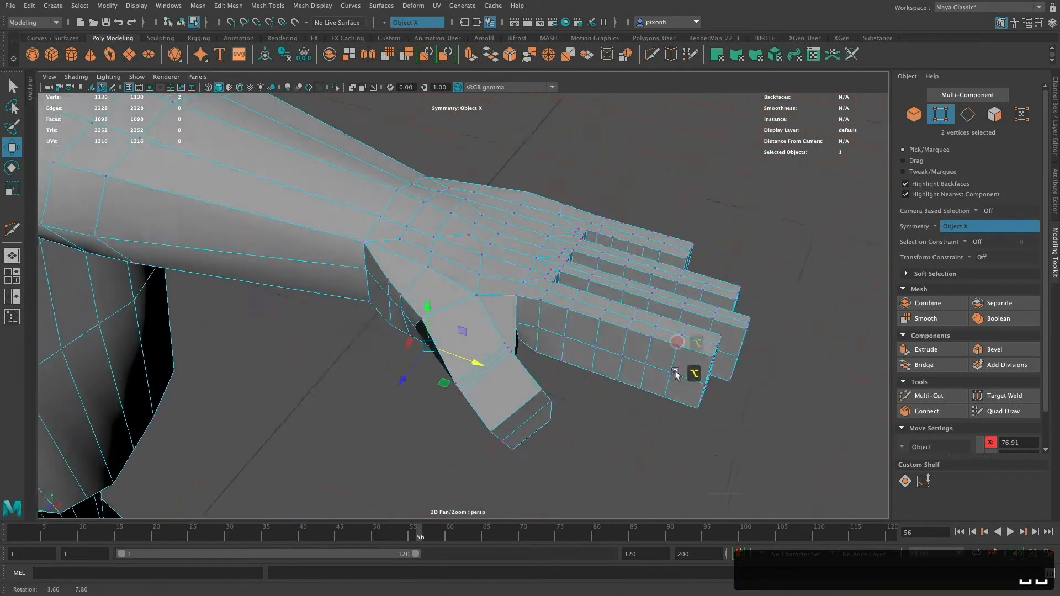
middle_click_drag(675, 374, 676, 371, "alt")
left_click_drag(684, 357, 686, 359, "alt")
right_click_drag(684, 385, 708, 385, "alt")
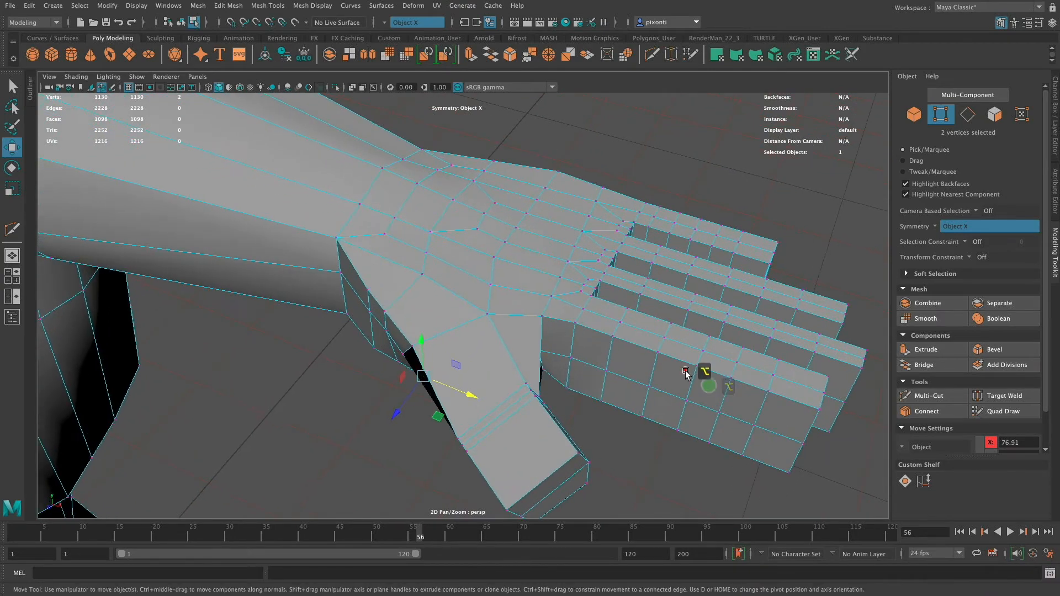
Examine the edge flow on the back of the hand, the thumb, the finger webs and the palm from several angles
left_click_drag(685, 371, 679, 366, "alt")
middle_click_drag(679, 366, 683, 383, "alt")
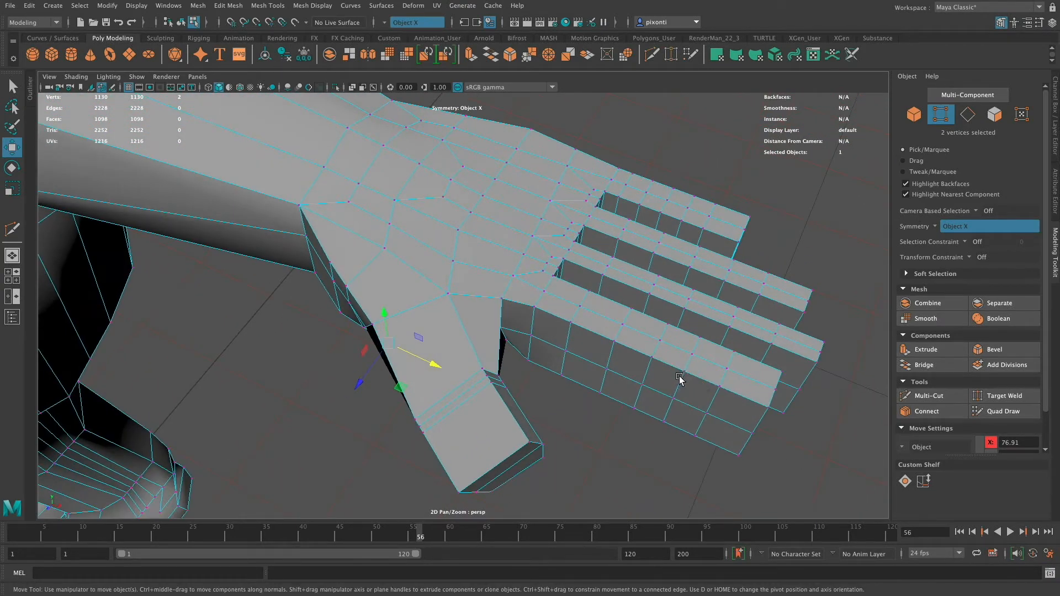
left_click_drag(735, 376, 658, 381, "alt")
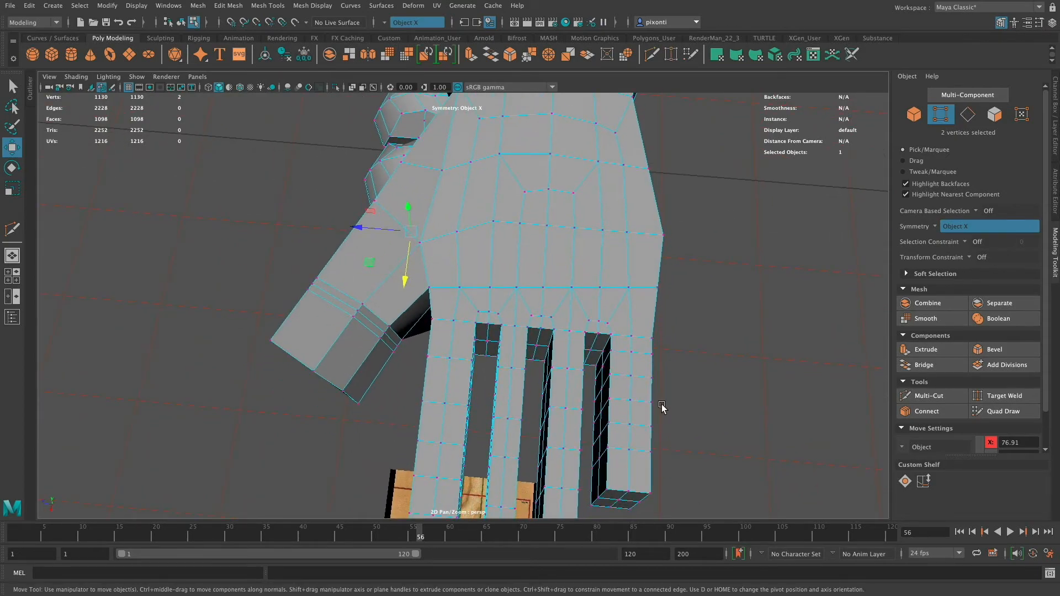
left_click_drag(662, 422, 717, 406, "alt")
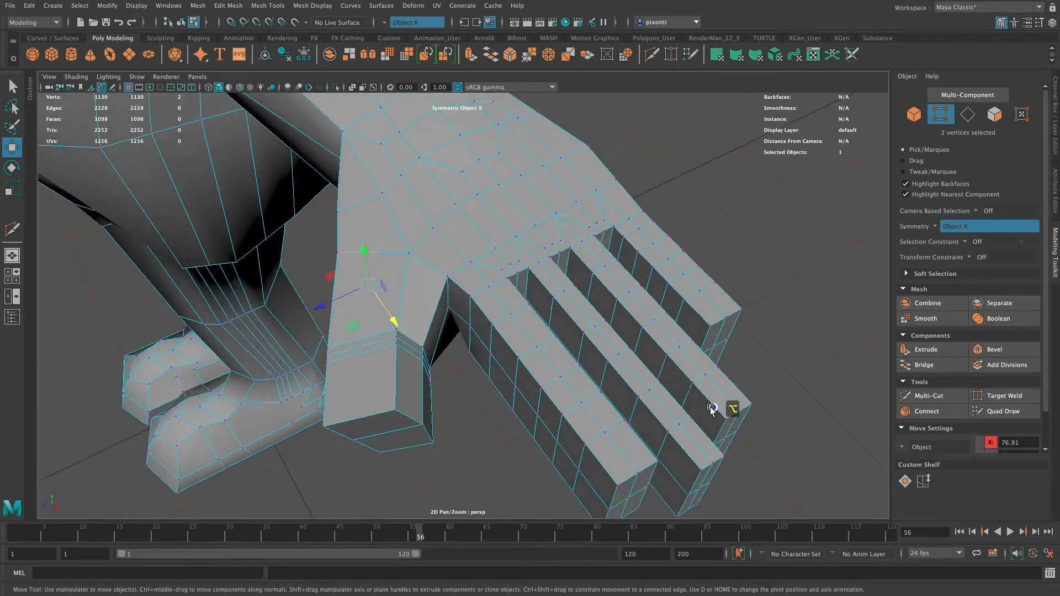
right_click_drag(717, 407, 547, 279, "alt")
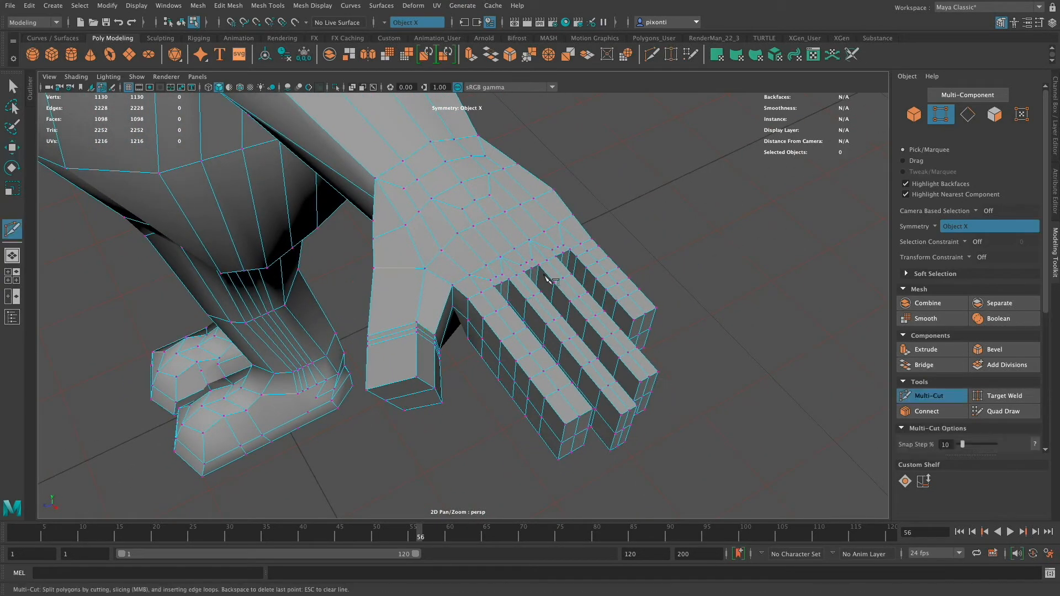
left_click_drag(563, 319, 591, 300, "alt")
right_click_drag(591, 300, 654, 312, "alt")
middle_click_drag(653, 307, 627, 310, "alt")
left_click_drag(627, 310, 604, 317, "alt")
middle_click_drag(603, 317, 606, 321, "alt")
right_click_drag(604, 319, 572, 323, "alt")
middle_click_drag(613, 293, 624, 292, "alt")
left_click_drag(629, 291, 609, 333, "alt")
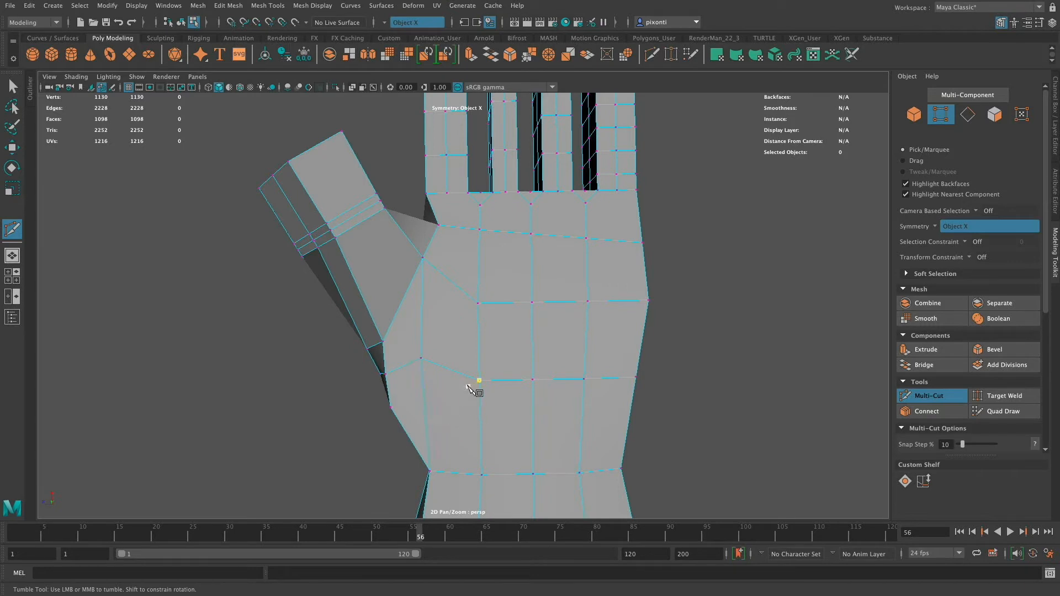
key("q")
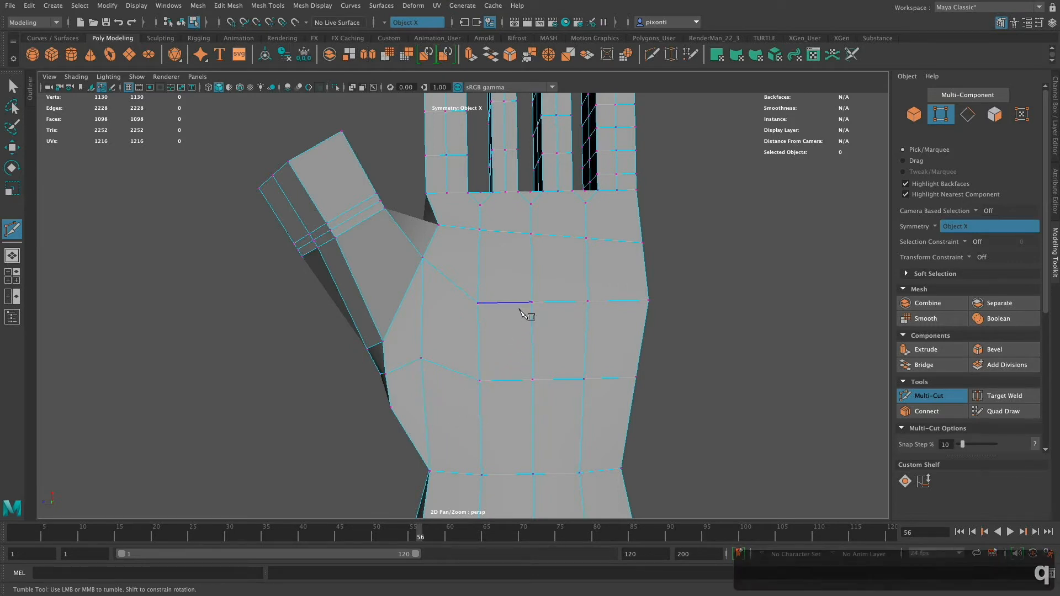
left_click_drag(537, 300, 530, 324, "alt")
middle_click_drag(530, 324, 525, 323, "alt")
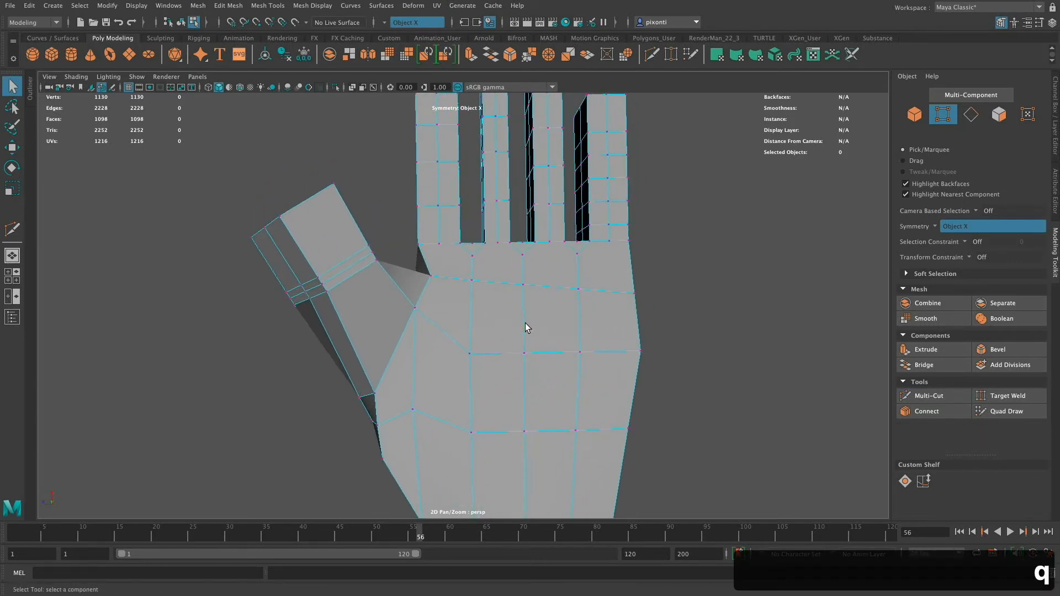
With Multi-Cut, cut a U-shaped edge line across the upper palm, from the centre of the index finger's base to the centre of the little finger's base
left_click(929, 396)
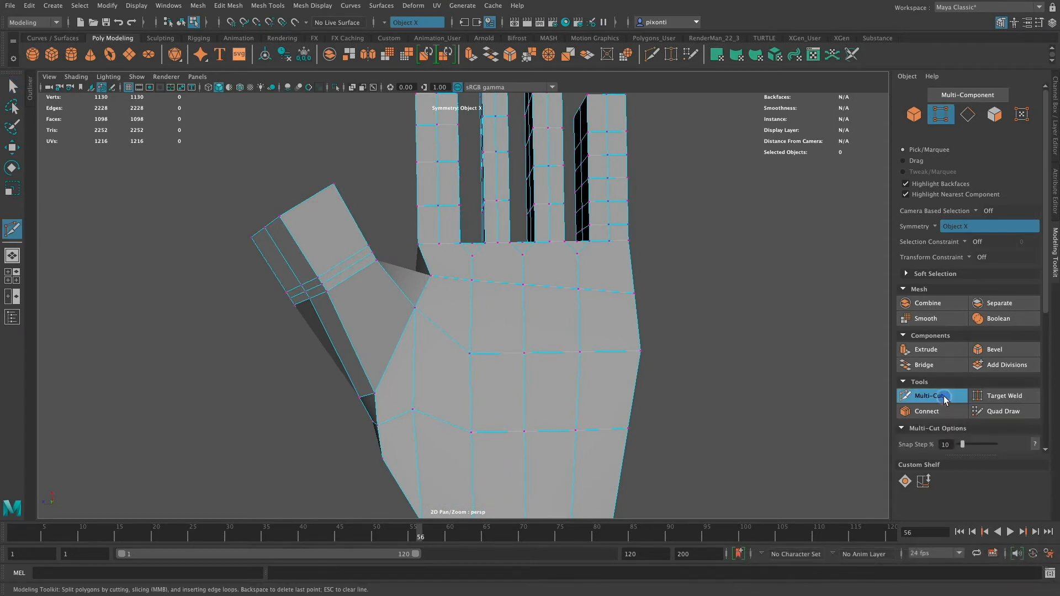
left_click(438, 244)
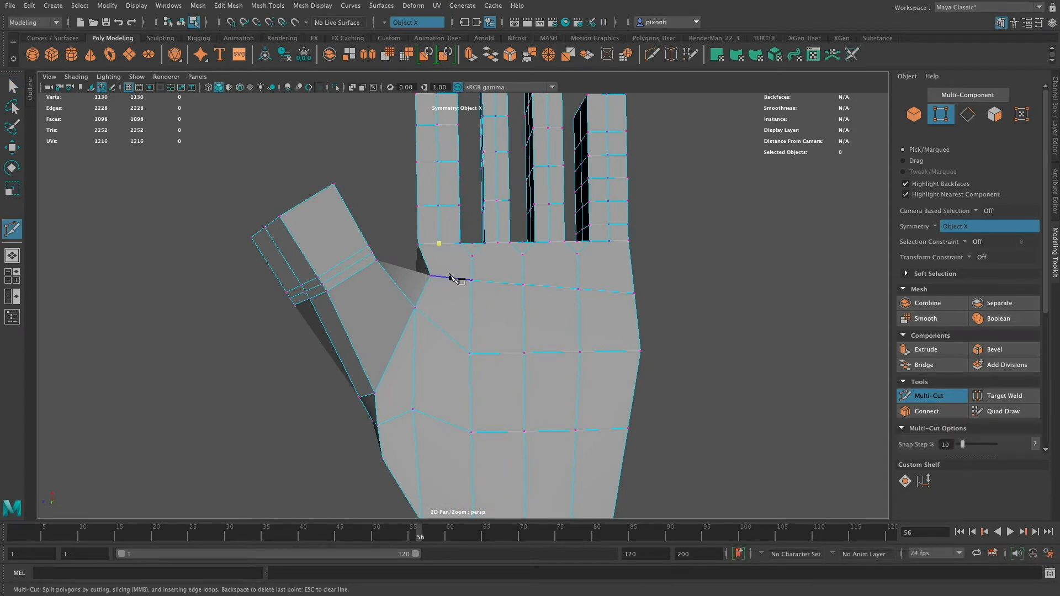
left_click(451, 278)
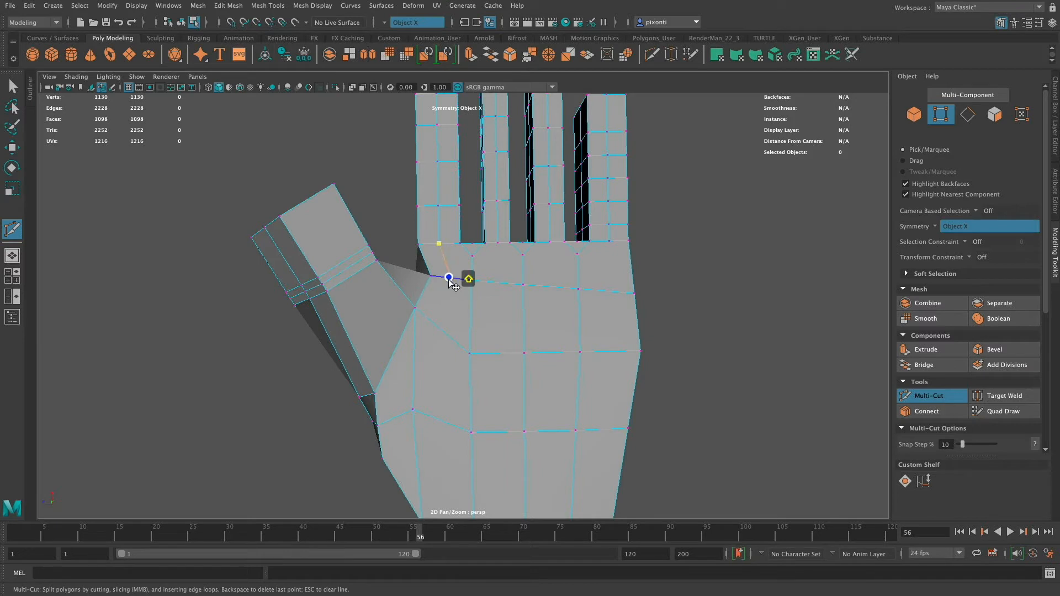
left_click(470, 317)
left_click(524, 318)
left_click(578, 319)
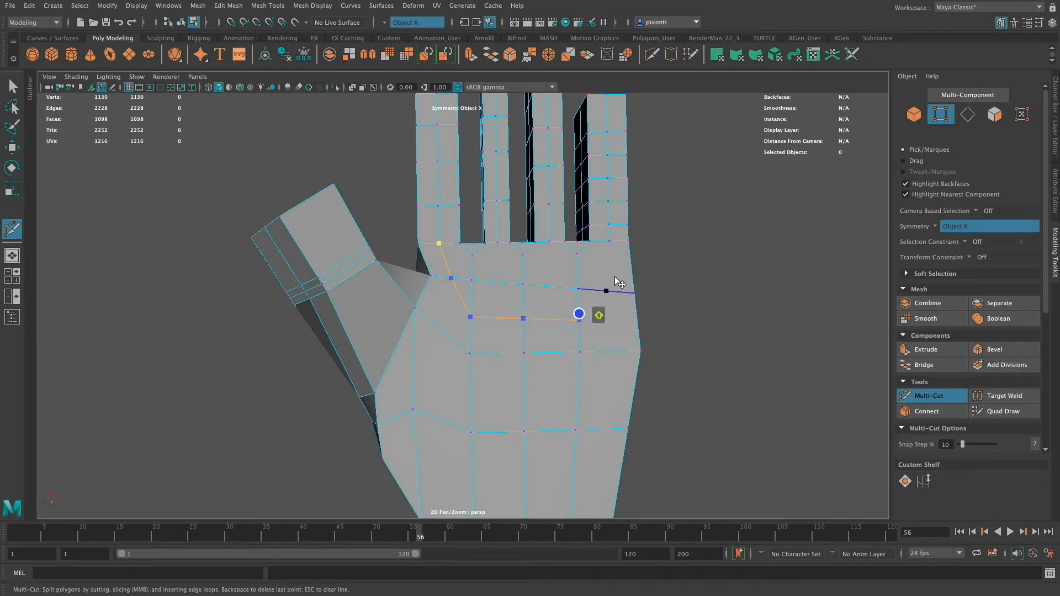
left_click(606, 289)
key("super+z")
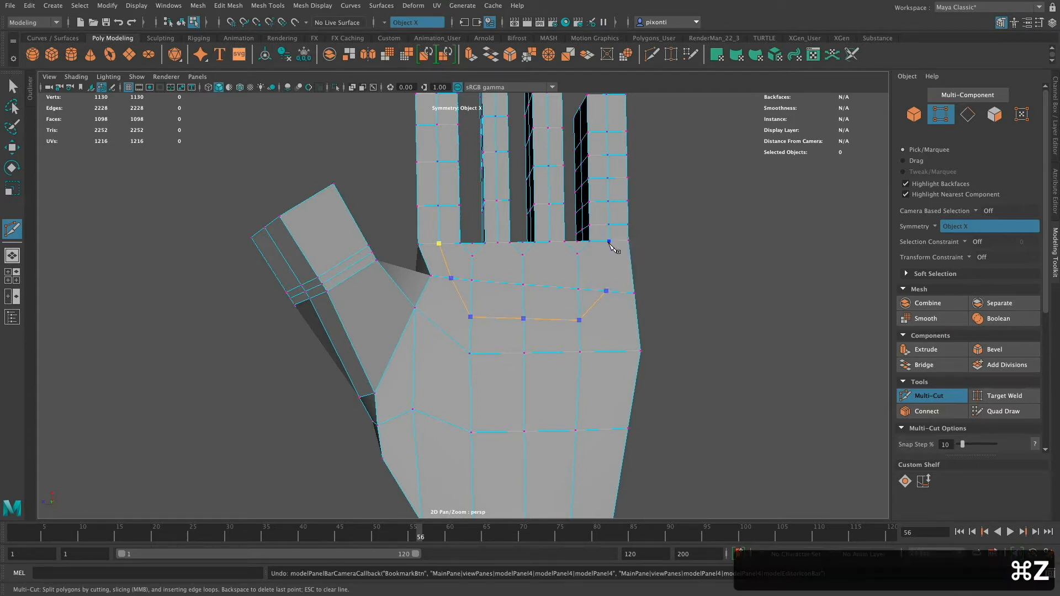
left_click(610, 241)
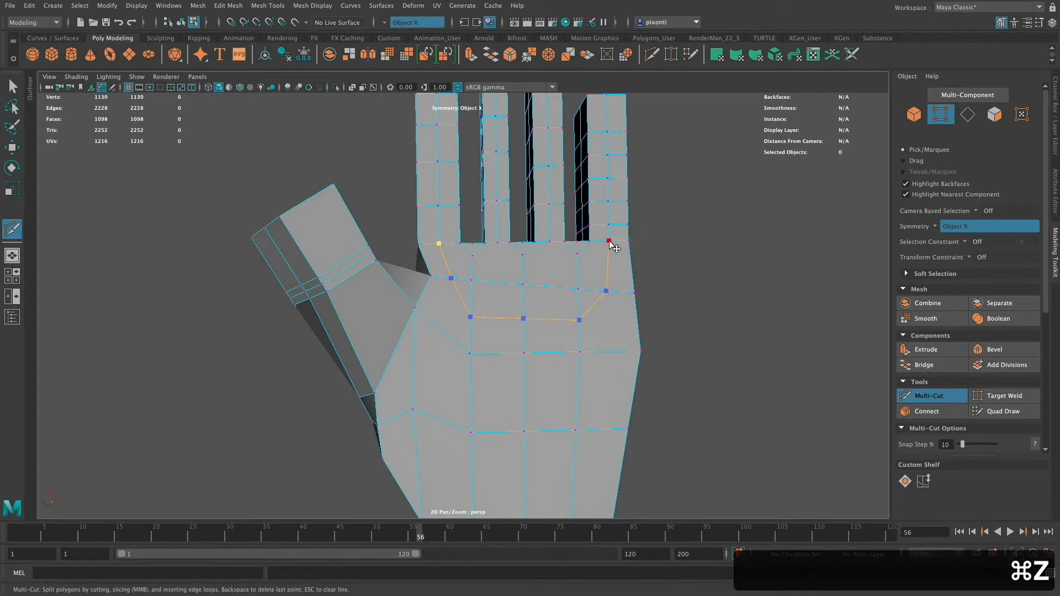
key("Return")
Cut a smaller V-shaped line on the palm, connecting the centres of the middle and ring finger bases
left_click(550, 242)
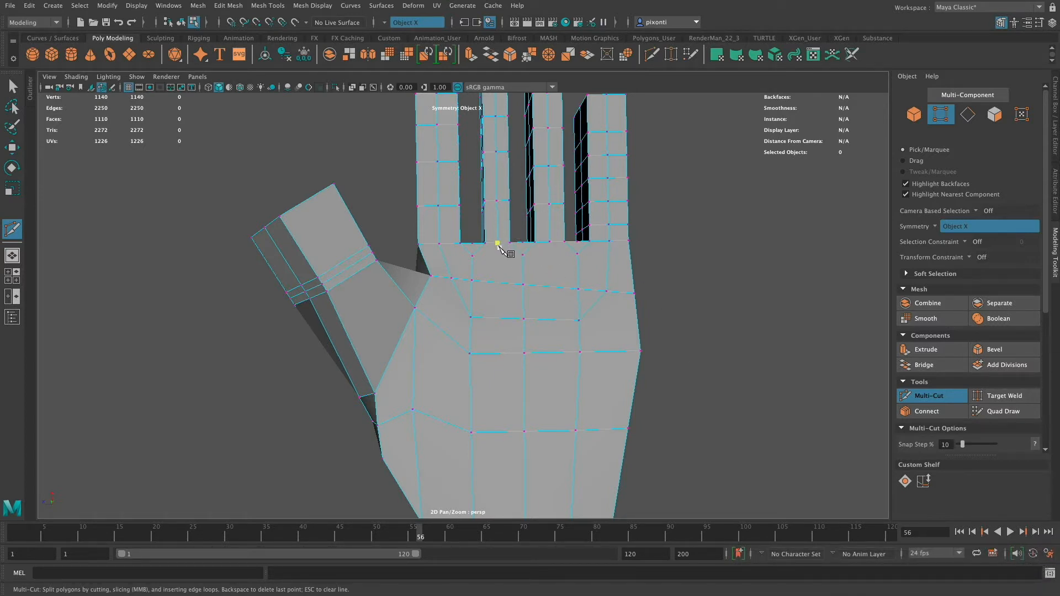
left_click(497, 243)
left_click(497, 283)
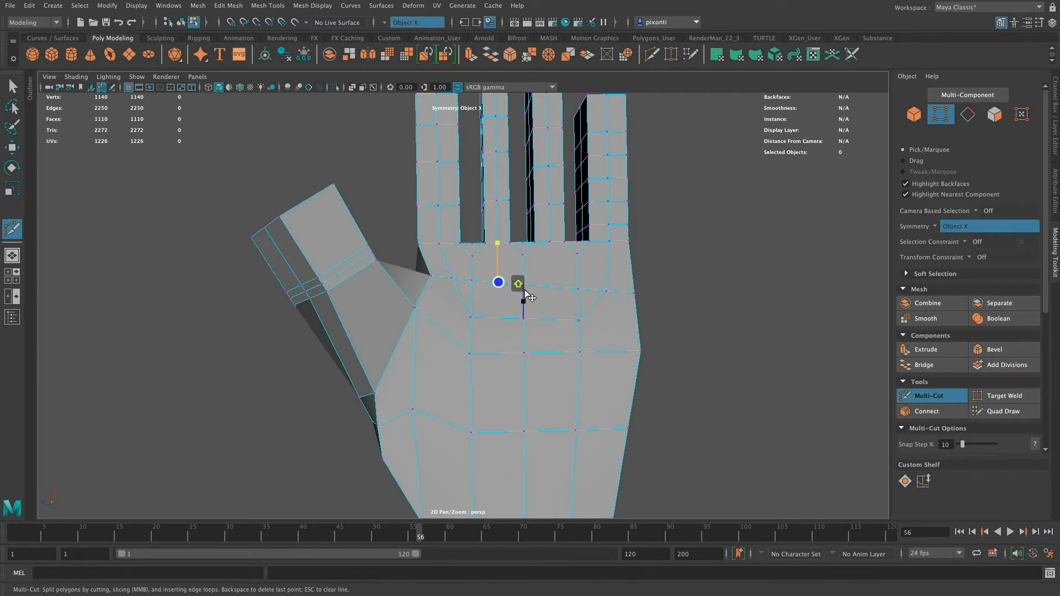
left_click(523, 301)
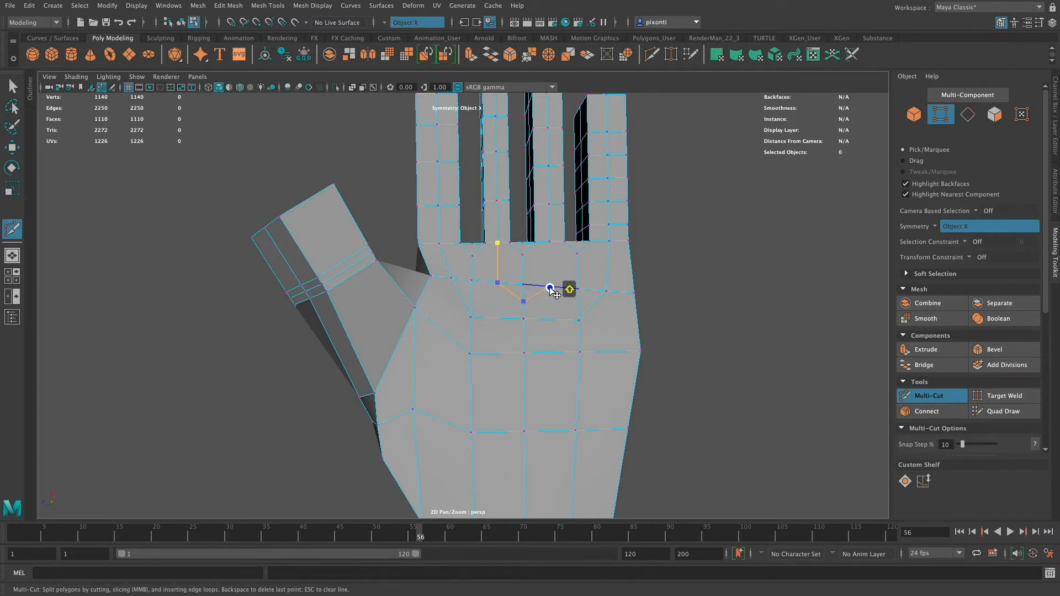
left_click(550, 285)
key("Return")
Cut from both short diagonal edges below the index-middle finger web to the nearest vertices on the palm's upper crosswise row
middle_click_drag(535, 380, 505, 363, "alt")
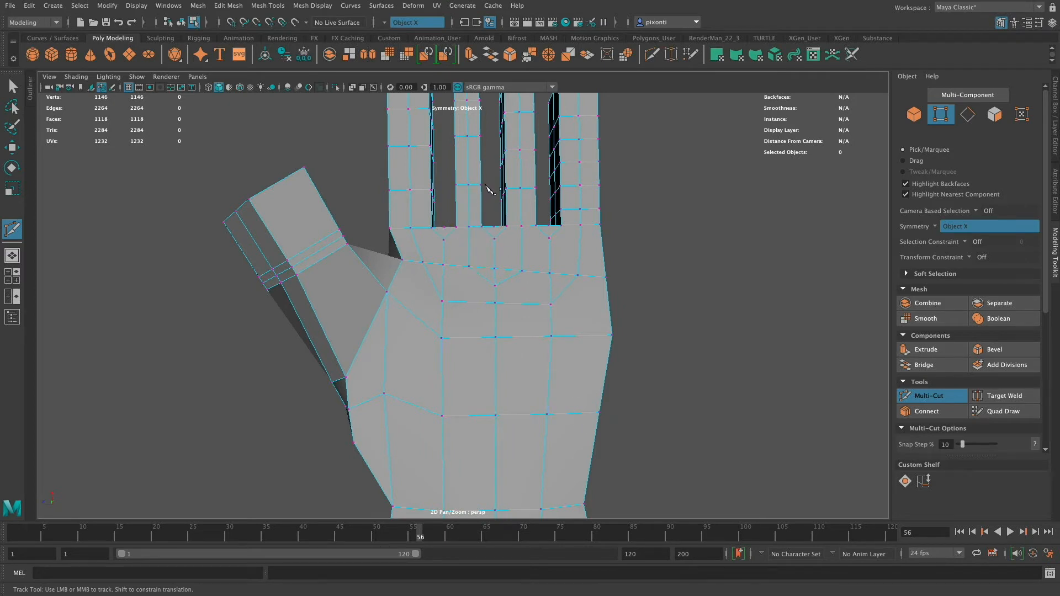
left_click(450, 234)
left_click(468, 266)
key("Return")
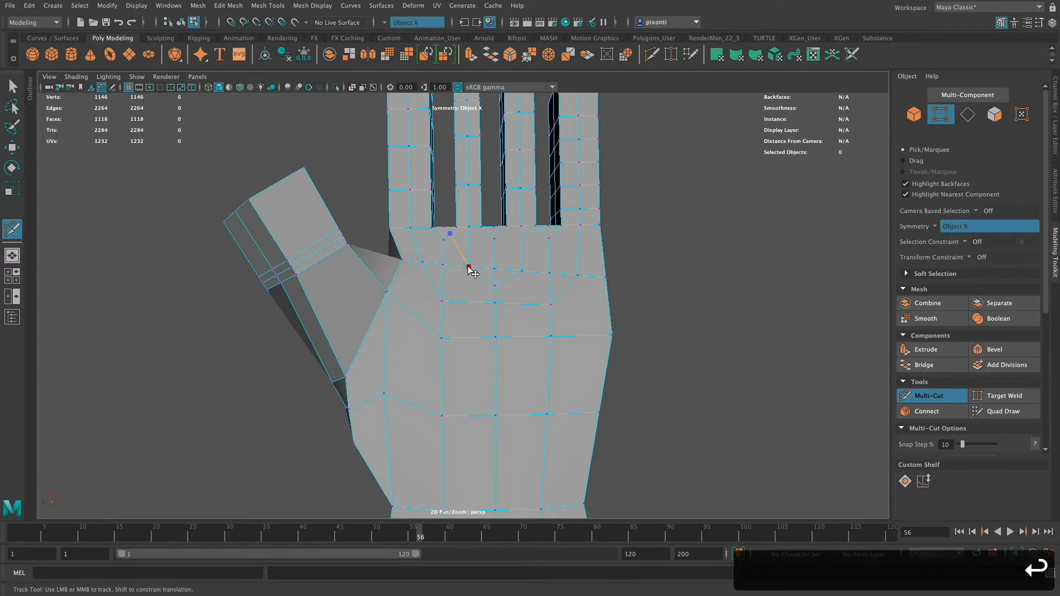
left_click(423, 262)
key("Return")
Make the same pair of cuts from the middle-ring finger web to the vertices below the middle and ring fingers
left_click(488, 233)
key("Return")
left_click(500, 232)
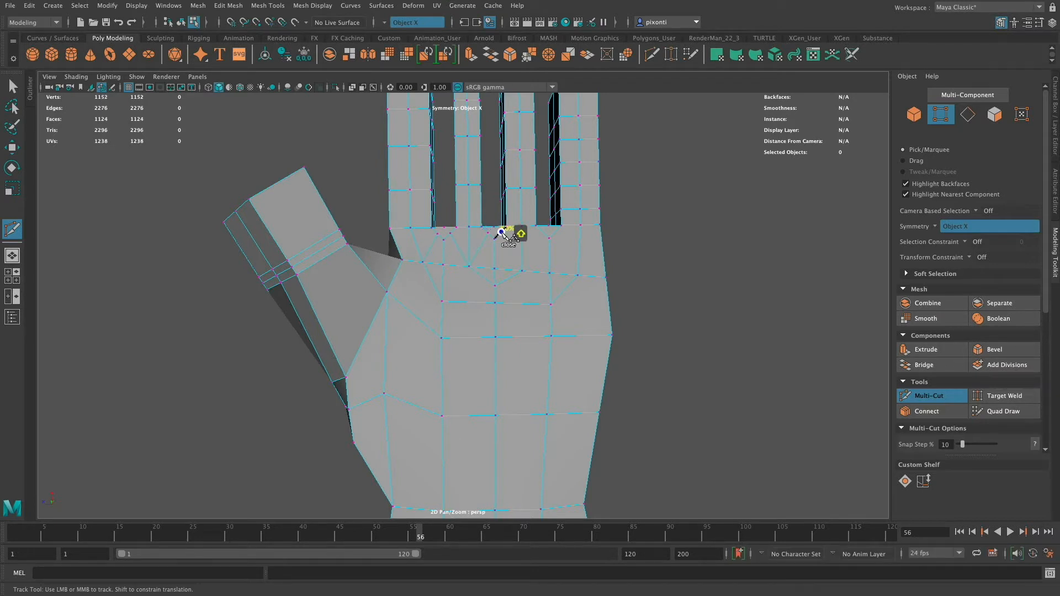
key("Return")
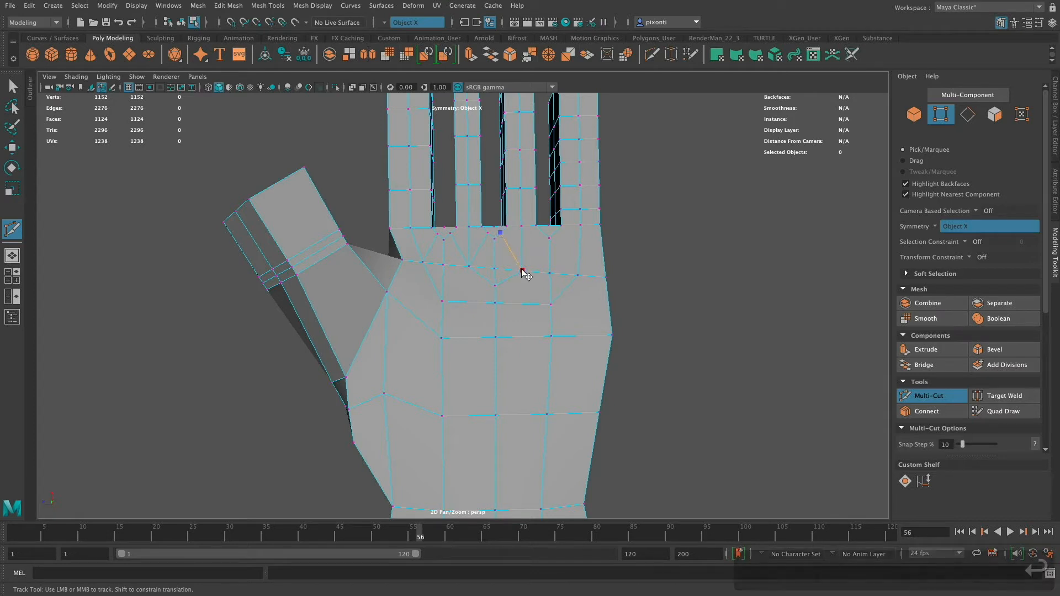
Cut from both short diagonal edges of the ring-little finger web to the vertices below the ring and little fingers
left_click(542, 231)
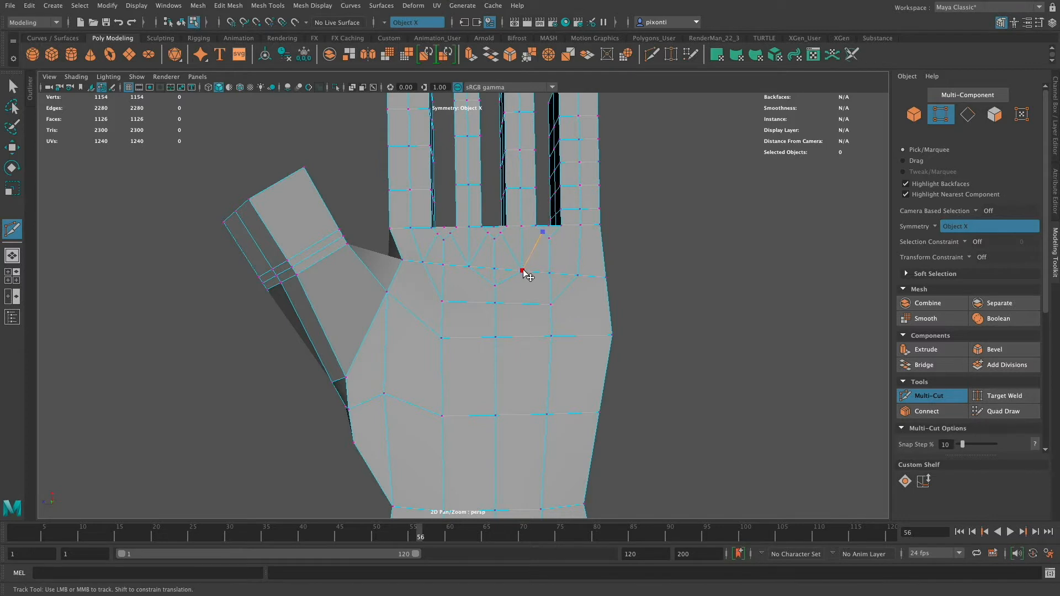
key("Return")
left_click(556, 231)
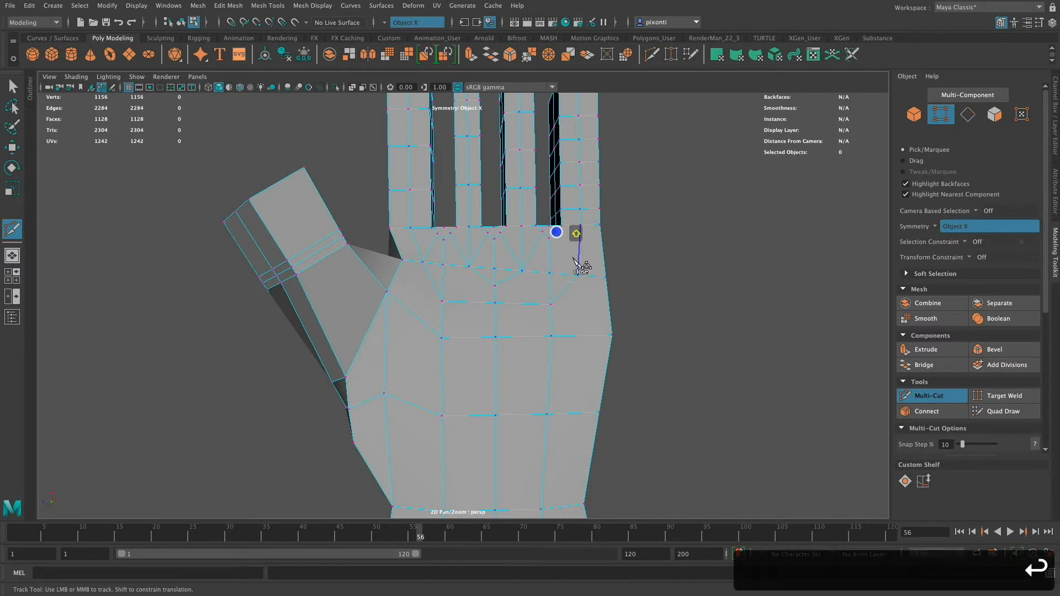
left_click(577, 275)
key("Return")
left_click(561, 226)
Move the two new side vertices below the index-middle web outward and toward the wrist, level with the centre vertex at about X 82.93
right_click_drag(555, 244, 640, 267, "alt")
middle_click_drag(620, 276, 606, 288, "alt")
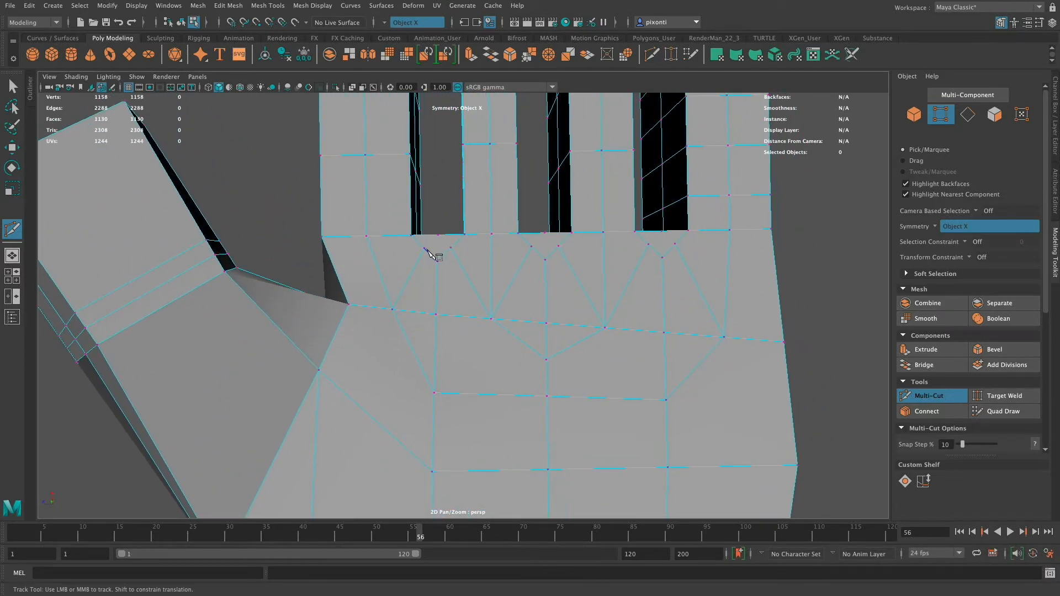
key("w")
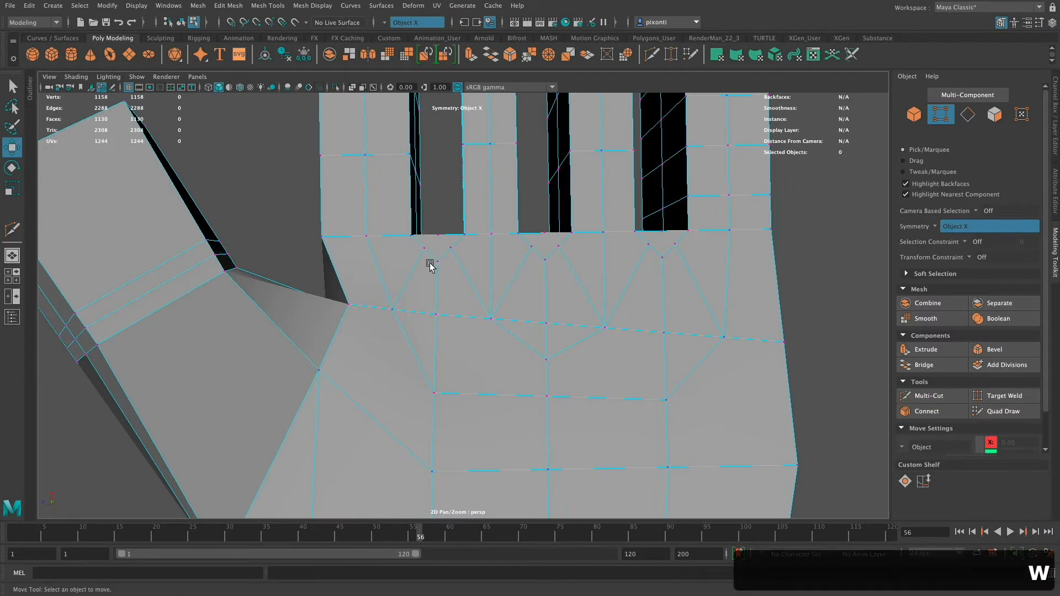
left_click(430, 260)
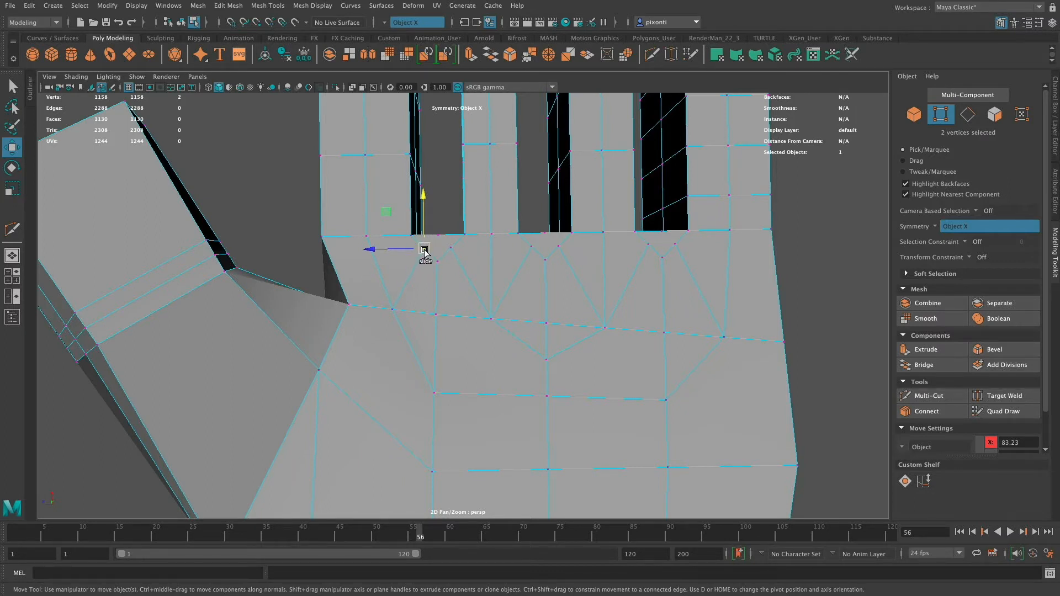
left_click_drag(425, 254, 456, 264)
left_click(451, 248)
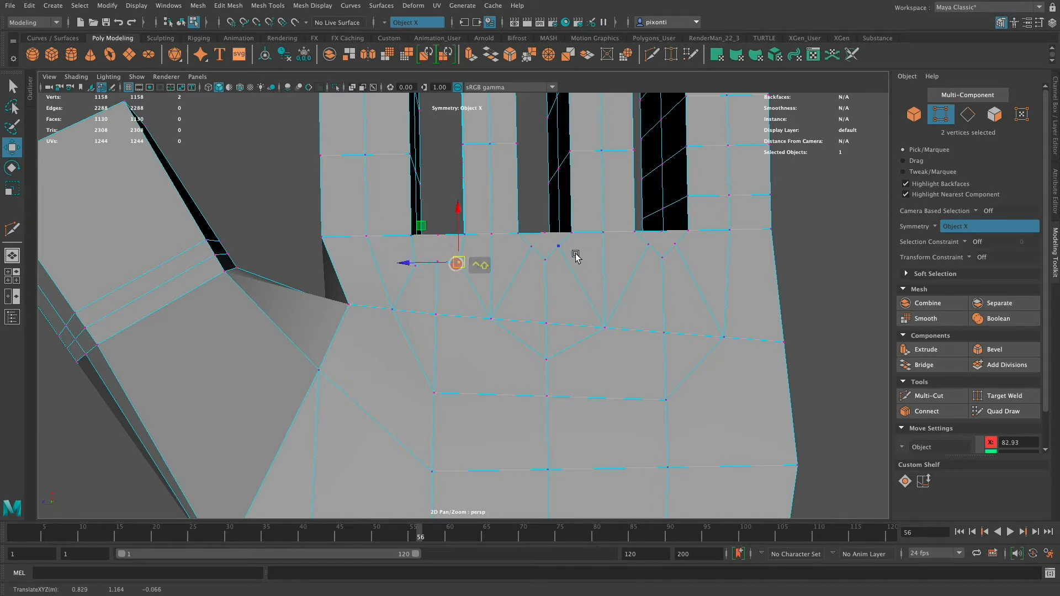
Move the side vertices below the middle-ring and ring-little webs level with their centre vertices, at about X 82.91 on the last web
left_click(531, 247)
left_click_drag(531, 247, 568, 263, "ctrl+shift")
left_click(559, 246)
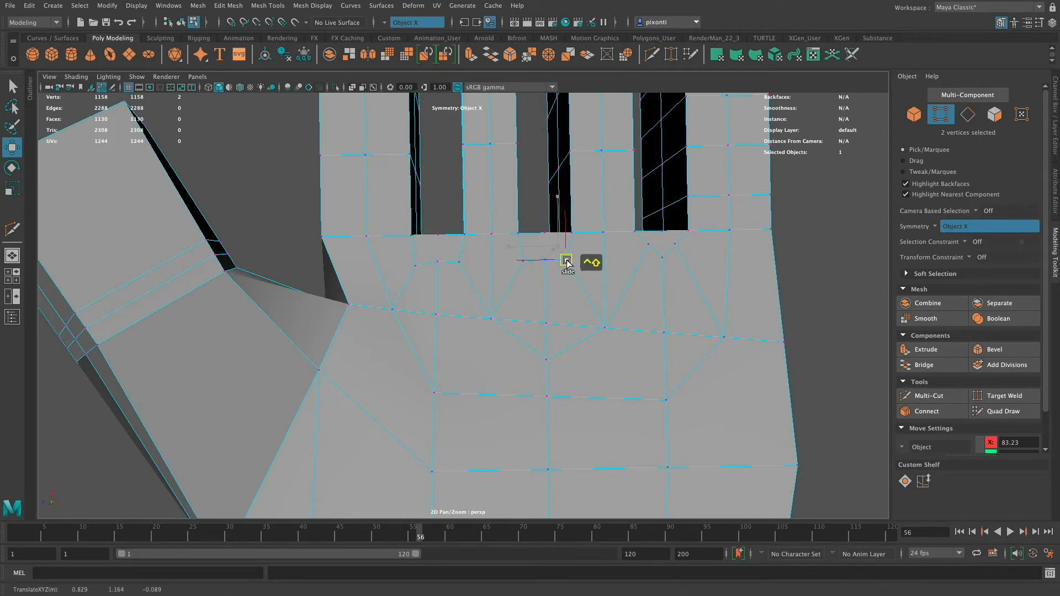
left_click(649, 244)
left_click_drag(649, 244, 705, 265, "ctrl+shift")
left_click(679, 246)
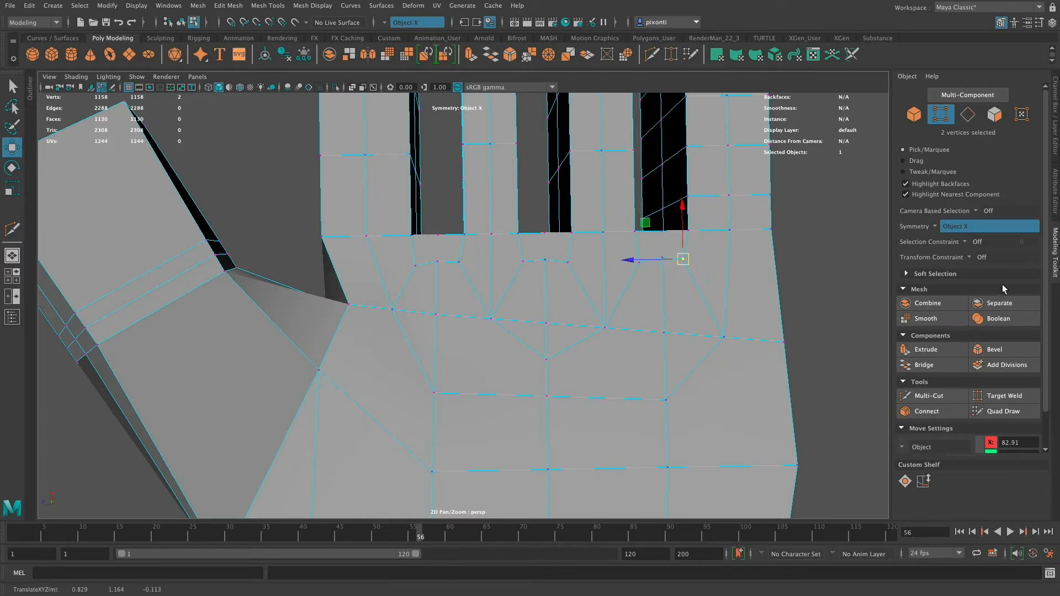
With Multi-Cut, connect the middle of each of the three finger webs to the centre vertex directly below it on the palm
left_click(929, 396)
left_click_drag(485, 243, 482, 284, "alt")
left_click(436, 242)
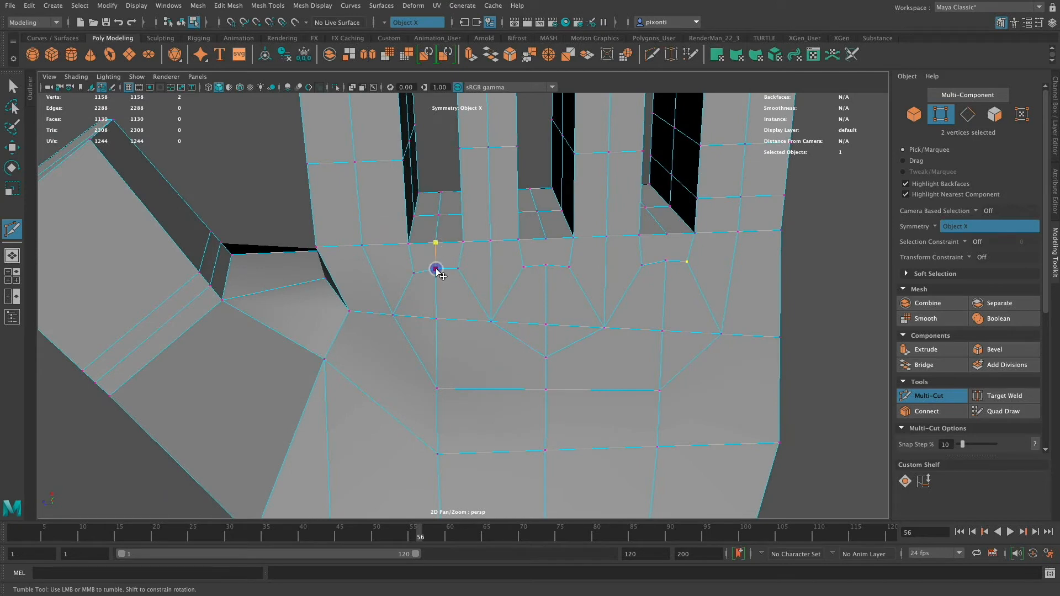
left_click(436, 269)
key("Return")
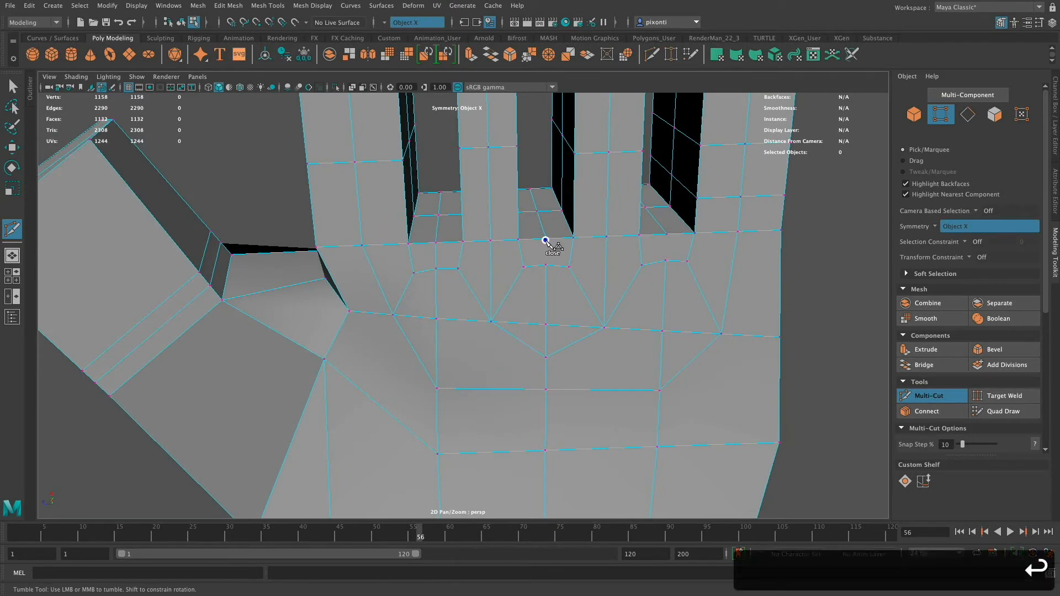
left_click(545, 241)
left_click(546, 265)
key("Return")
left_click(666, 262)
key("Return")
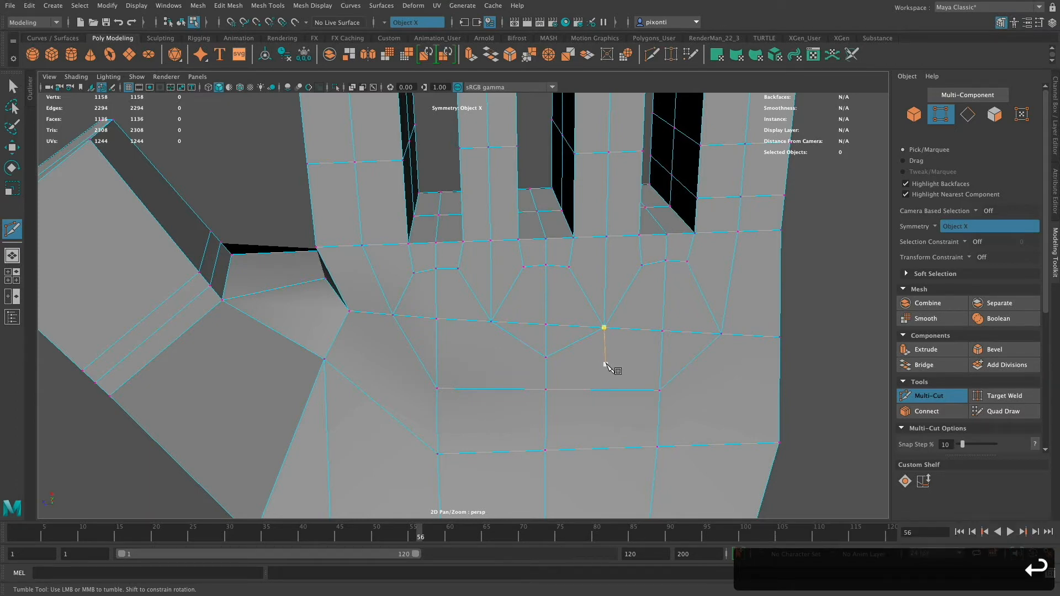
Cut from the 50% point of each diagonal edge of the small V to the nearest corner vertex of the wide U-shaped line
mouse_move(610, 366)
left_mouse_down("alt")
mouse_move(608, 343)
mouse_move(639, 350)
mouse_move(630, 364)
left_mouse_up("alt")
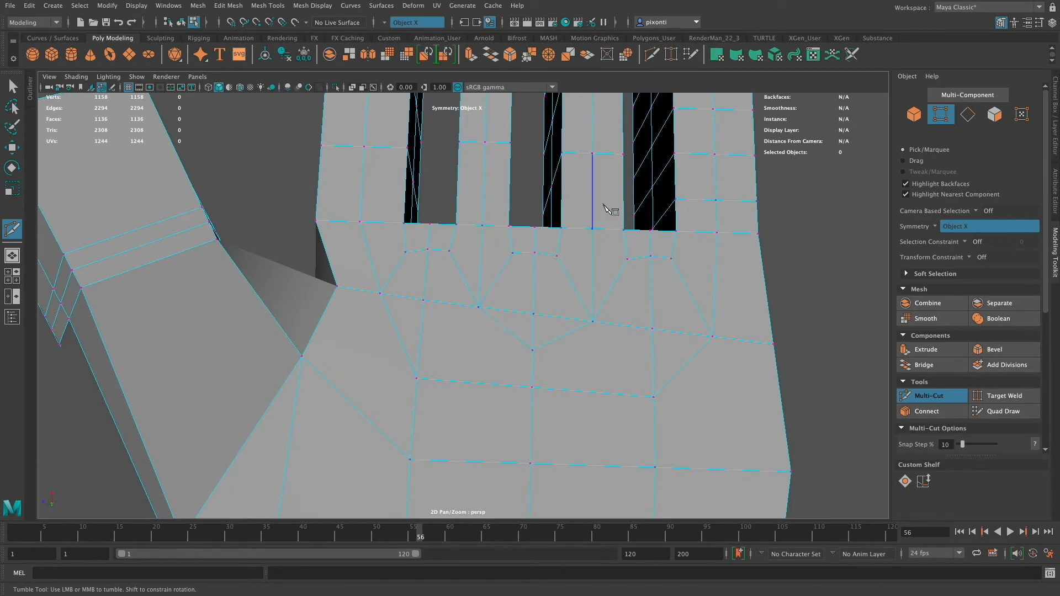
left_click(563, 335)
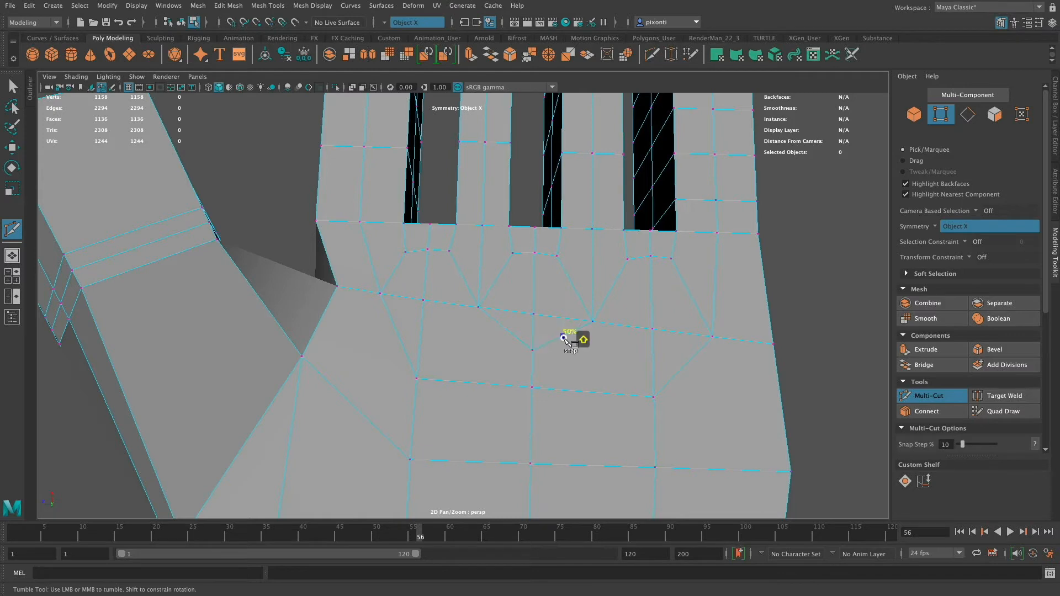
left_click(652, 396)
key("Return")
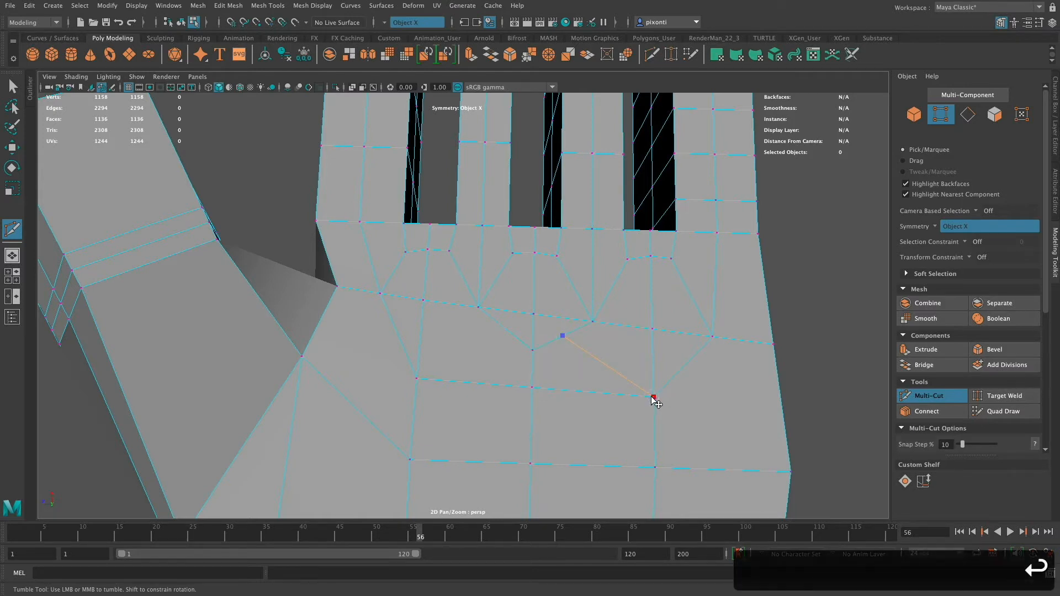
left_click(504, 330)
key("Return")
left_click_drag(507, 353, 513, 355, "alt")
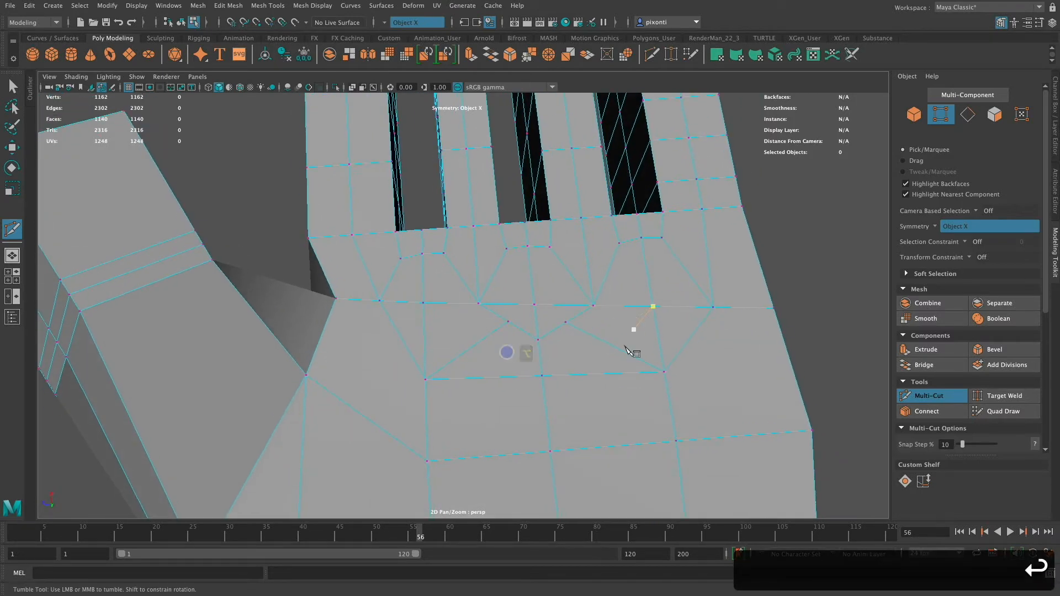
Slide the two side vertices of the small V outward and toward the wrist, rounding it into a shallow U, with the thumb-side vertex at about X 81.10
middle_click_drag(603, 364, 612, 373, "alt")
left_click_drag(601, 398, 632, 395, "alt")
key("q")
left_click(572, 343)
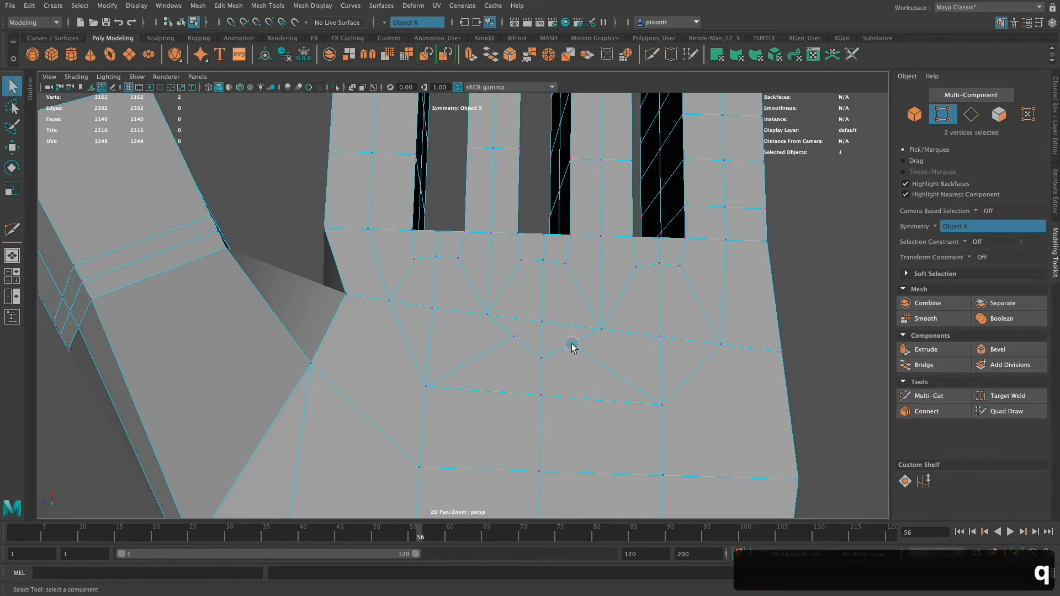
key("w")
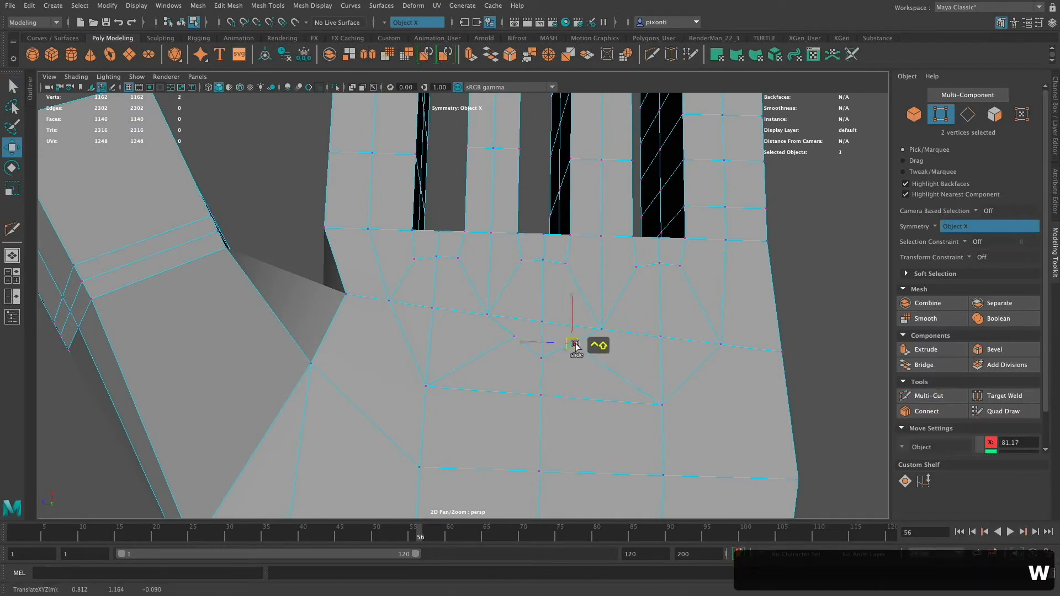
left_click_drag(575, 346, 583, 351)
left_click(514, 336)
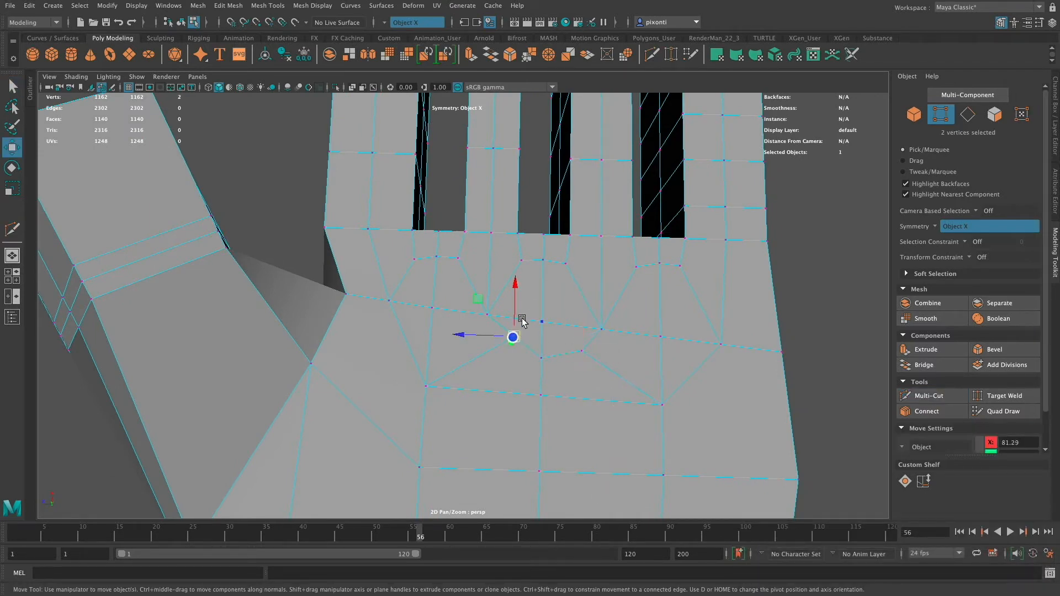
left_click_drag(514, 336, 498, 345, "ctrl+shift")
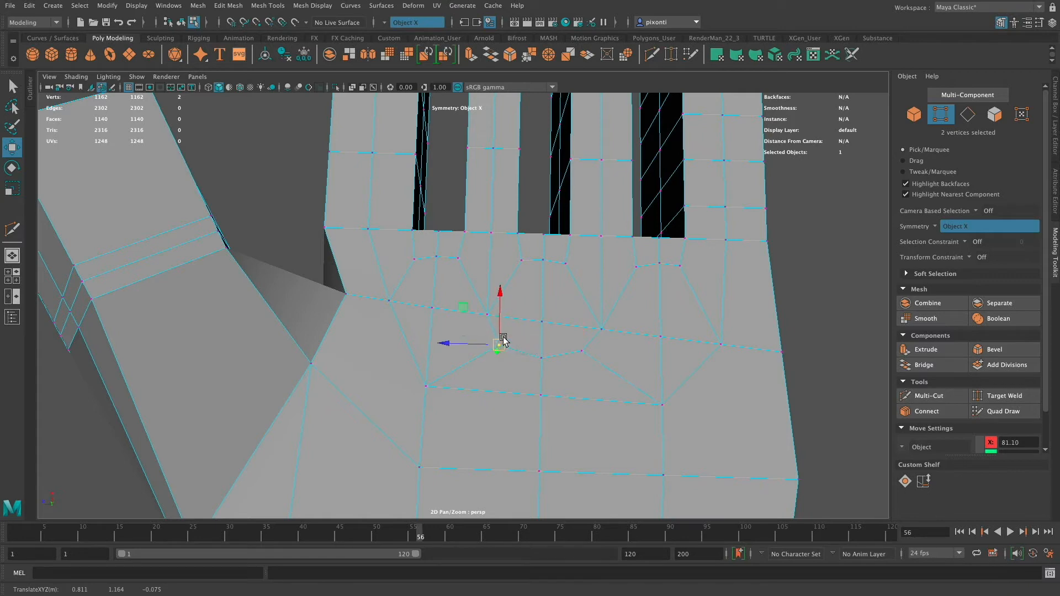
With Multi-Cut, connect the midpoints of the wide U's two outer diagonal edges to the little-finger-side border corner and the thumb-base corner vertex
left_click(941, 401)
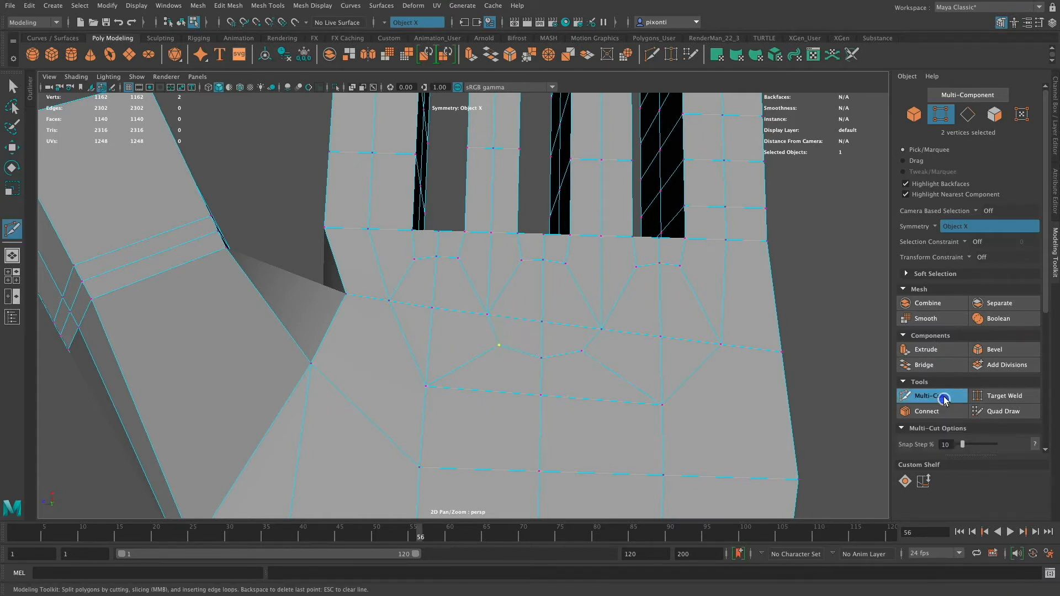
left_click(699, 374)
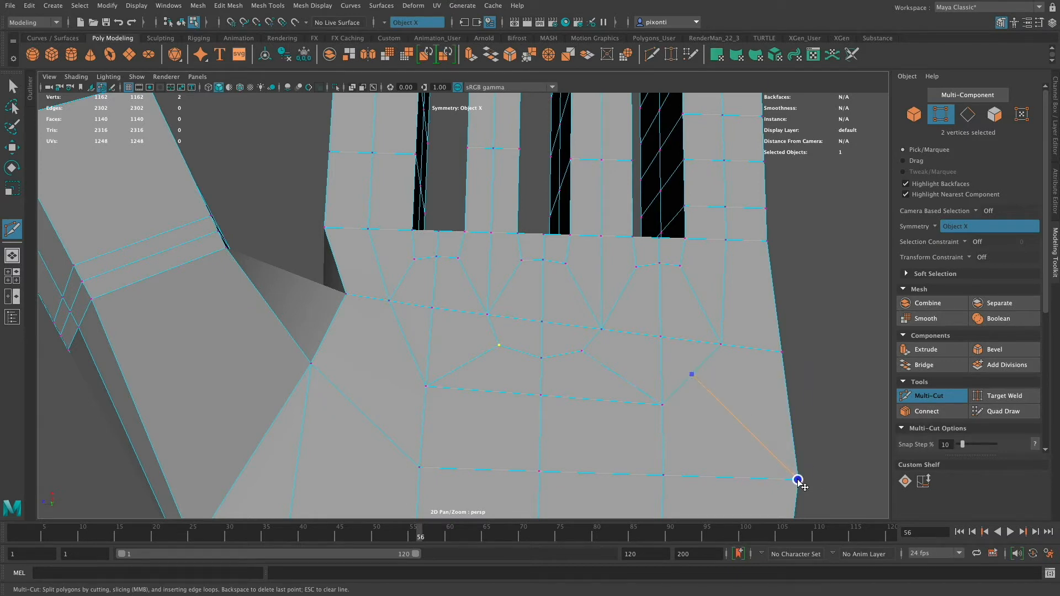
left_click(799, 480)
key("Return")
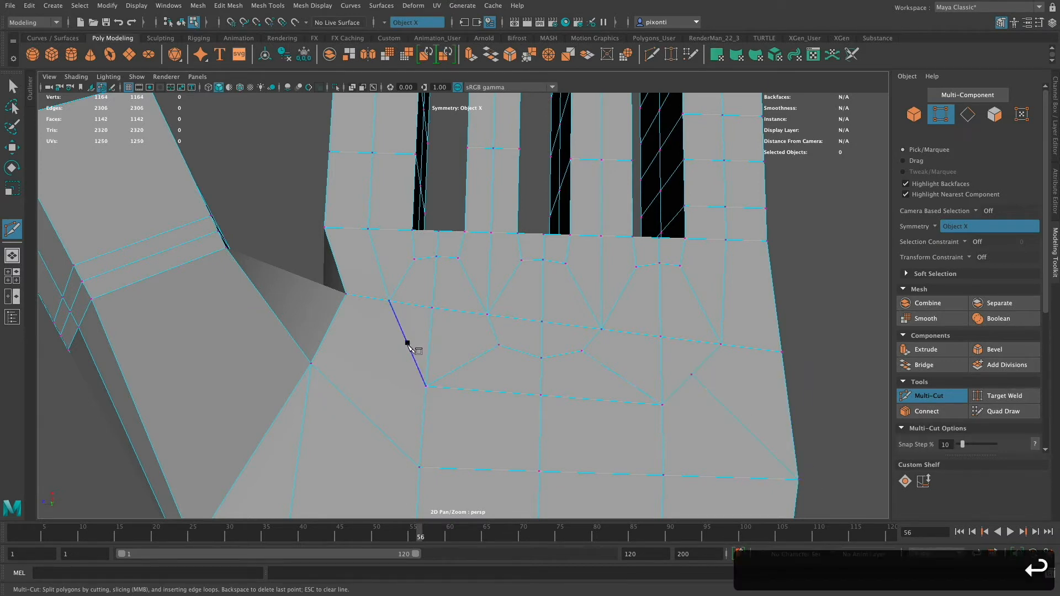
left_click(407, 344)
left_click(311, 365)
right_click_drag(386, 348, 348, 294)
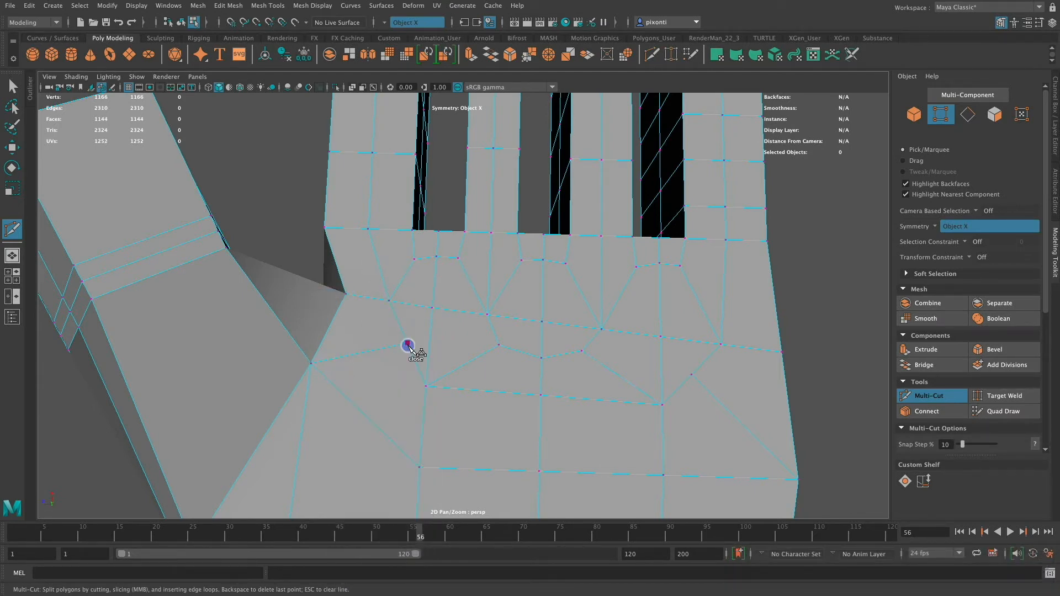
Slide the new midpoint vertex on the index-side diagonal edge outward toward the thumb and slightly toward the wrist
key("q")
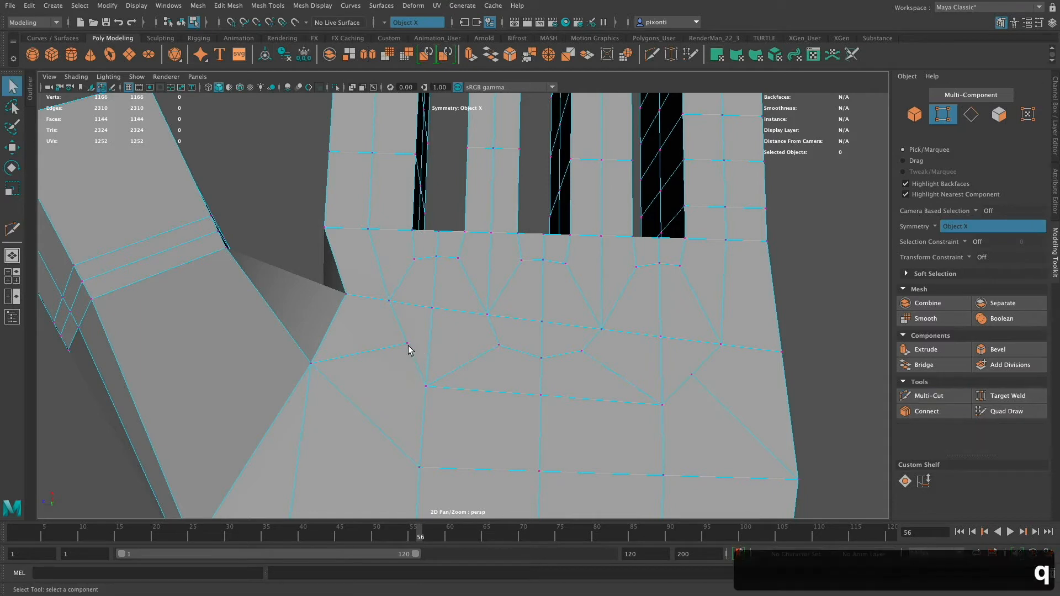
left_click(407, 343)
key("w")
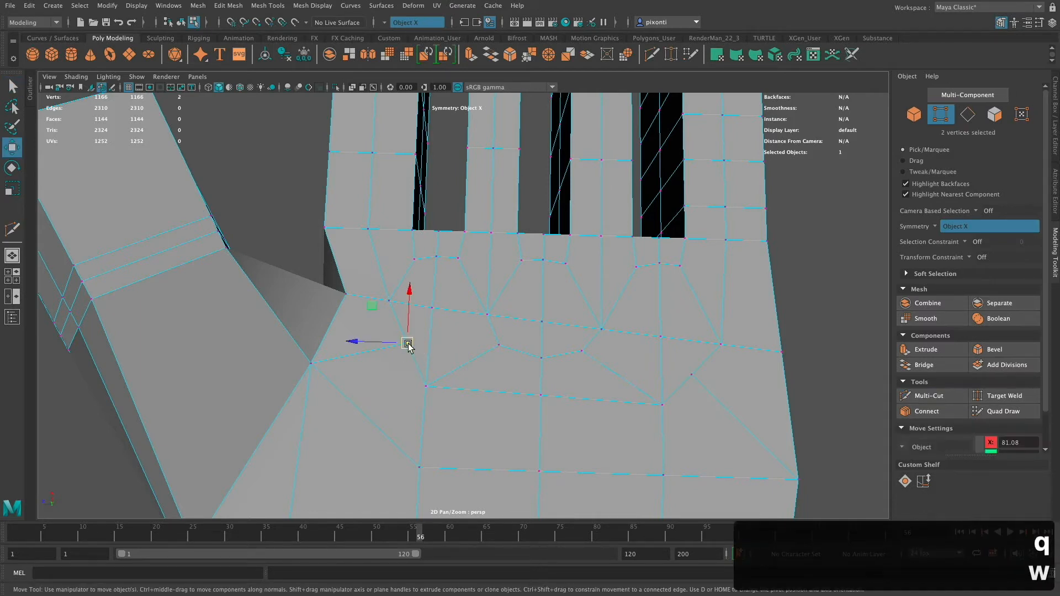
left_click_drag(408, 344, 382, 350, "ctrl+shift")
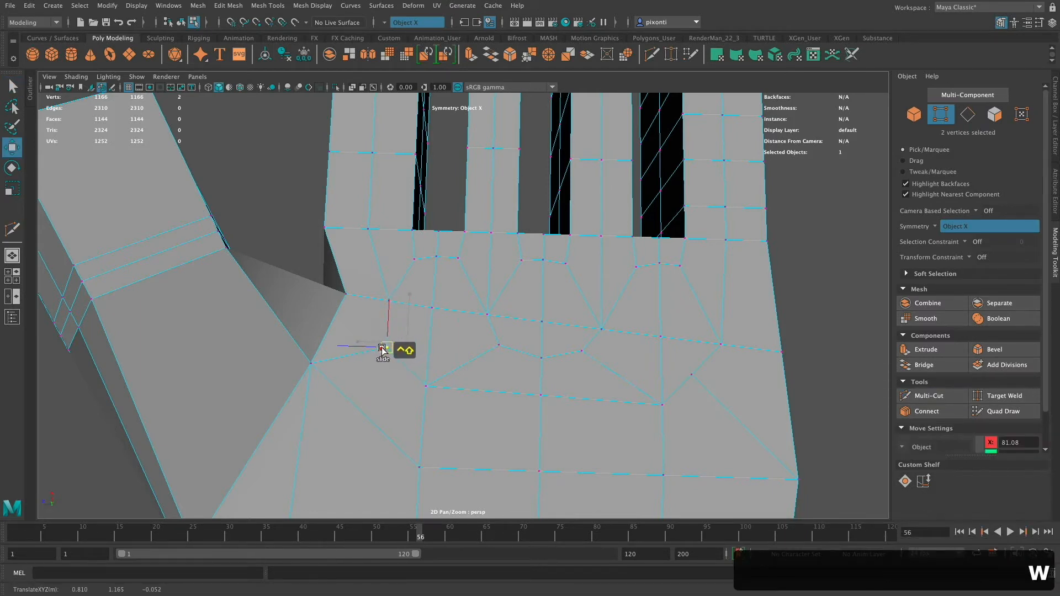
Slide the palm vertex below the little finger down toward the wrist and slightly toward the palm's outer edge
left_click(691, 374)
left_click_drag(691, 373, 709, 396, "ctrl+shift")
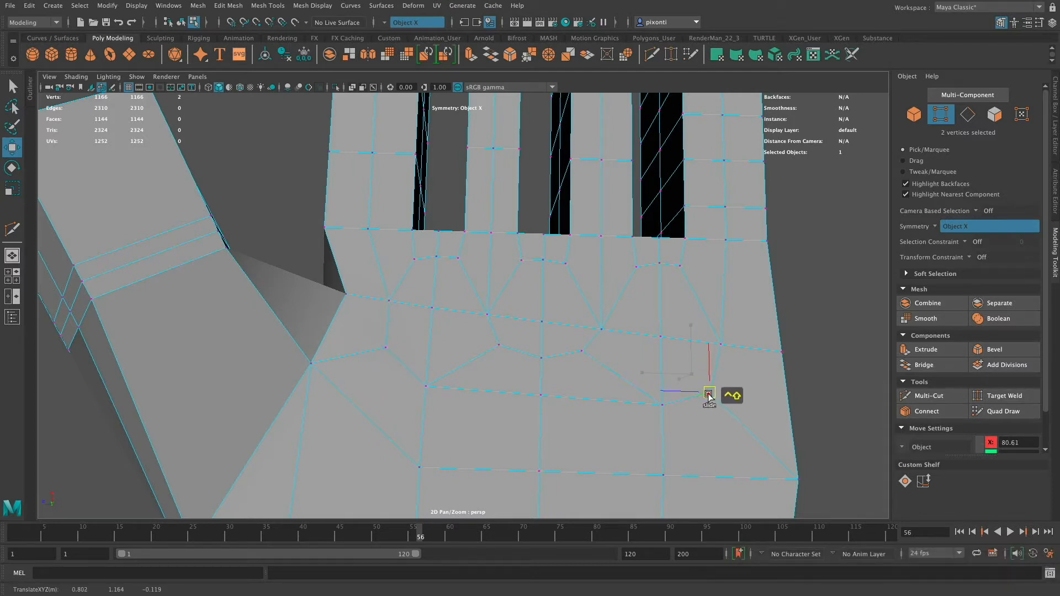
left_click_drag(643, 409, 648, 416, "alt")
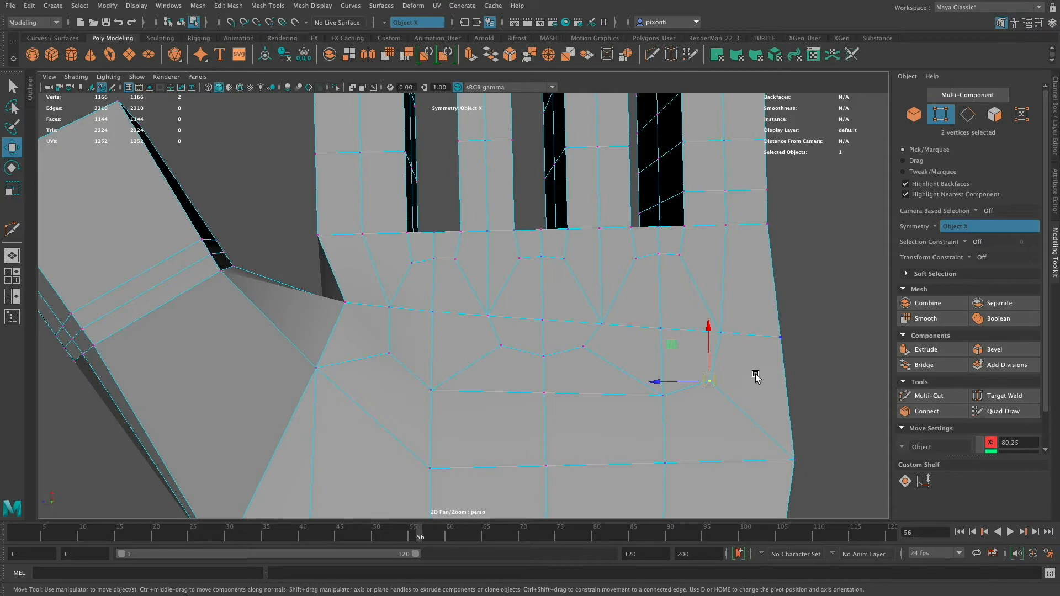
left_click(932, 396)
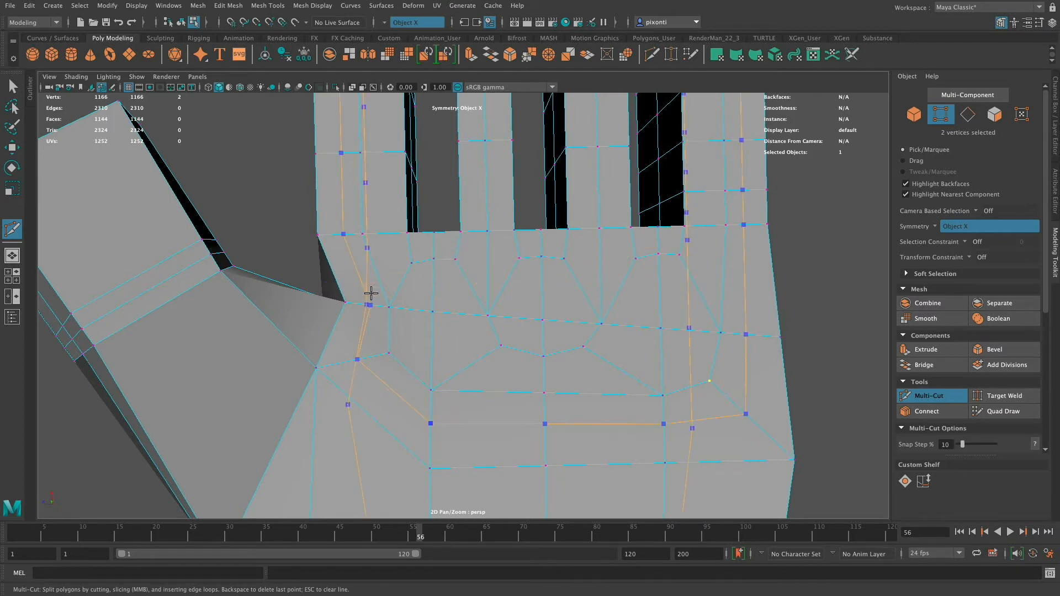
left_click(371, 293)
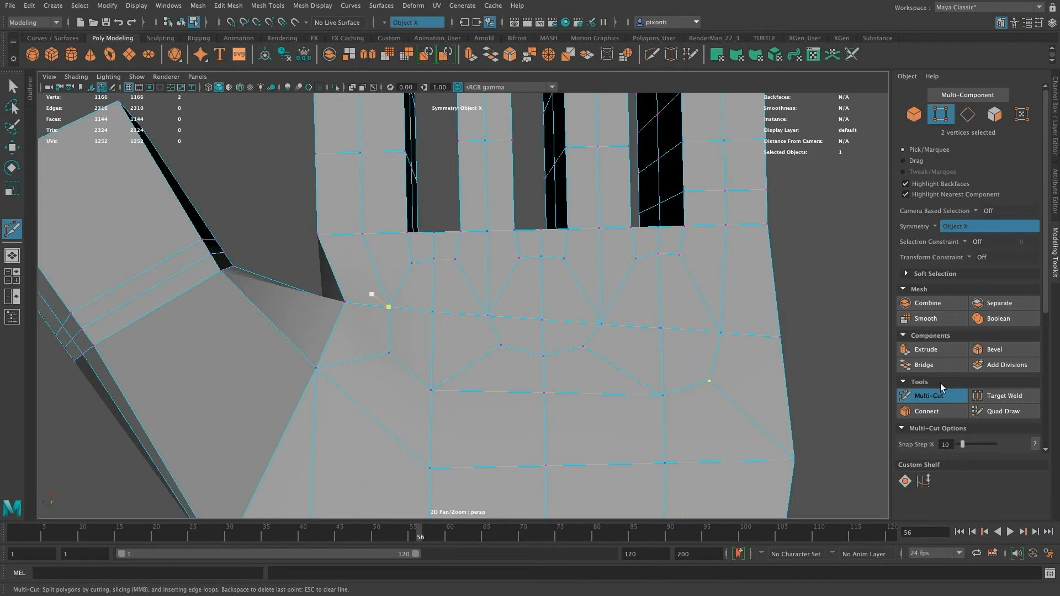
key("q")
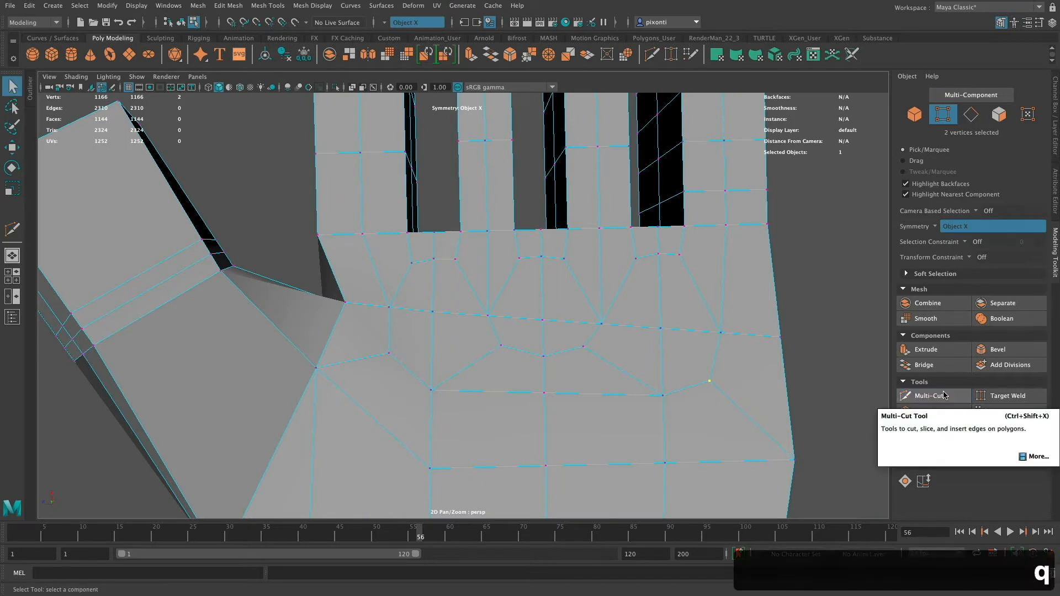
Raise the two end vertices of the central edge row in the upper palm toward the fingers
mouse_move(679, 387)
left_mouse_down("alt")
mouse_move(651, 379)
mouse_move(717, 352)
mouse_move(665, 388)
left_mouse_up("alt")
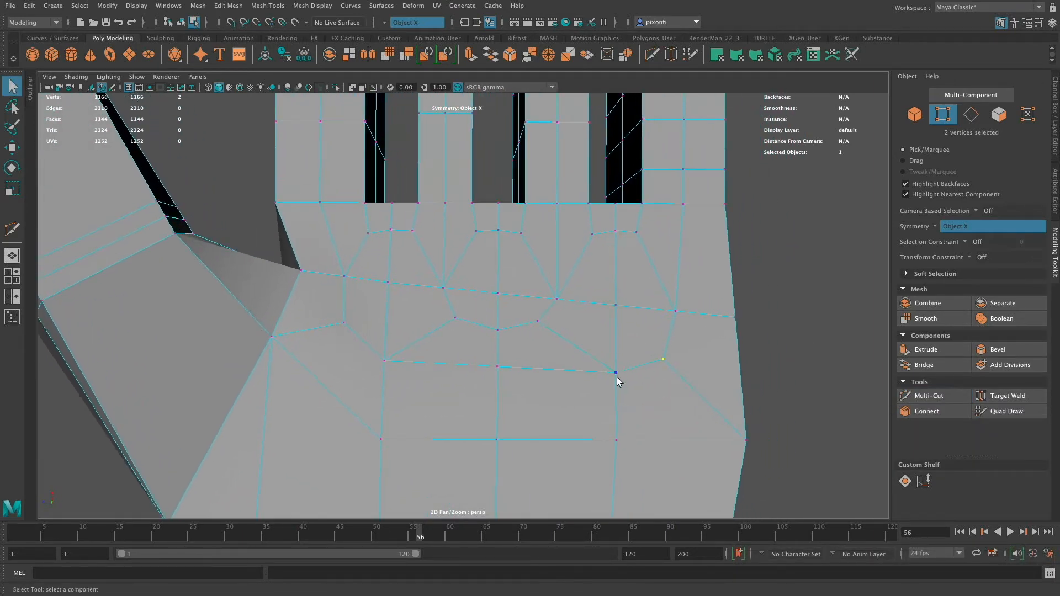
key("w")
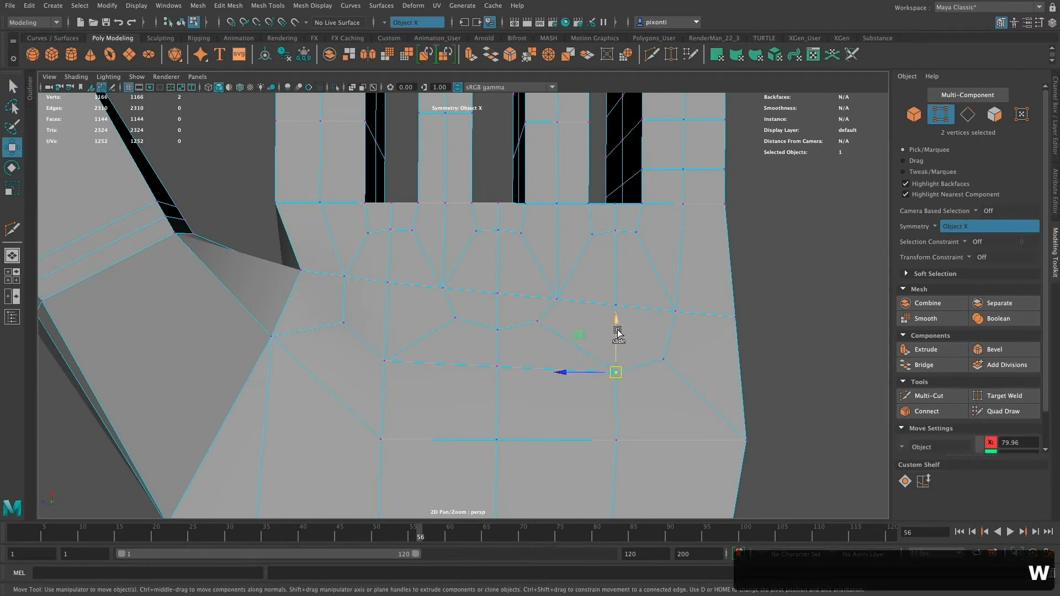
left_click_drag(617, 331, 617, 312)
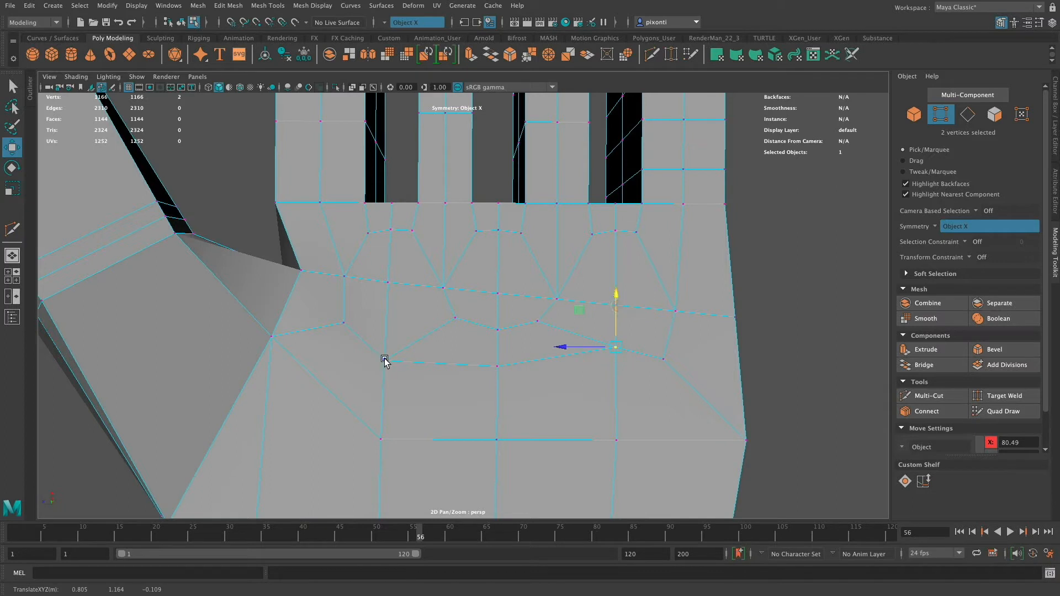
left_click_drag(384, 361, 385, 348, "ctrl+shift")
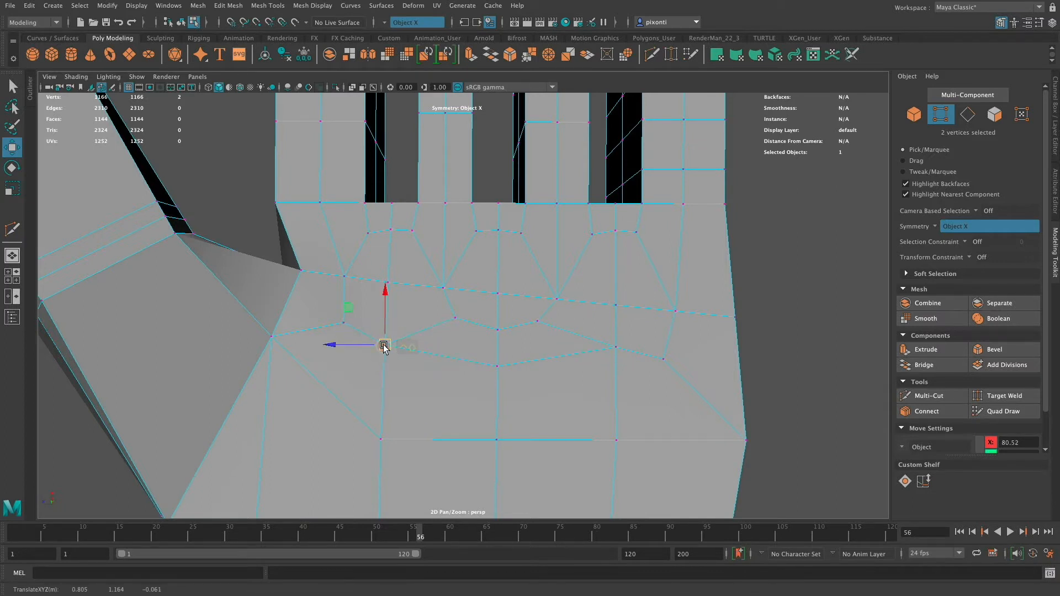
Nudge the vertex at the little finger's base and the one below it slightly toward the palm's centre
left_click(662, 356)
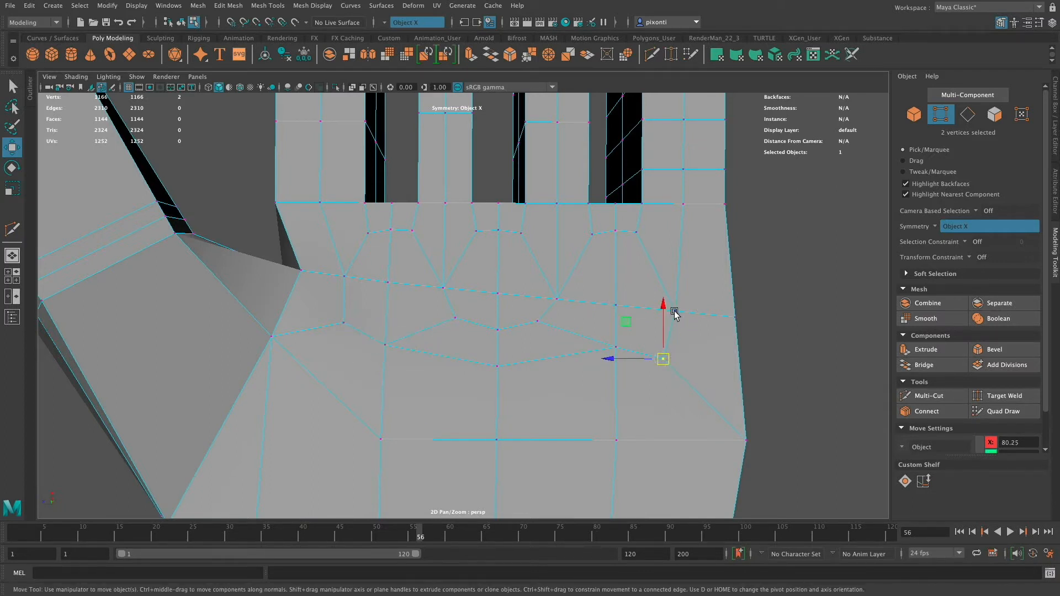
mouse_move(675, 313)
left_mouse_down("ctrl+shift")
mouse_move(679, 274)
mouse_move(674, 311)
left_mouse_up("ctrl+shift")
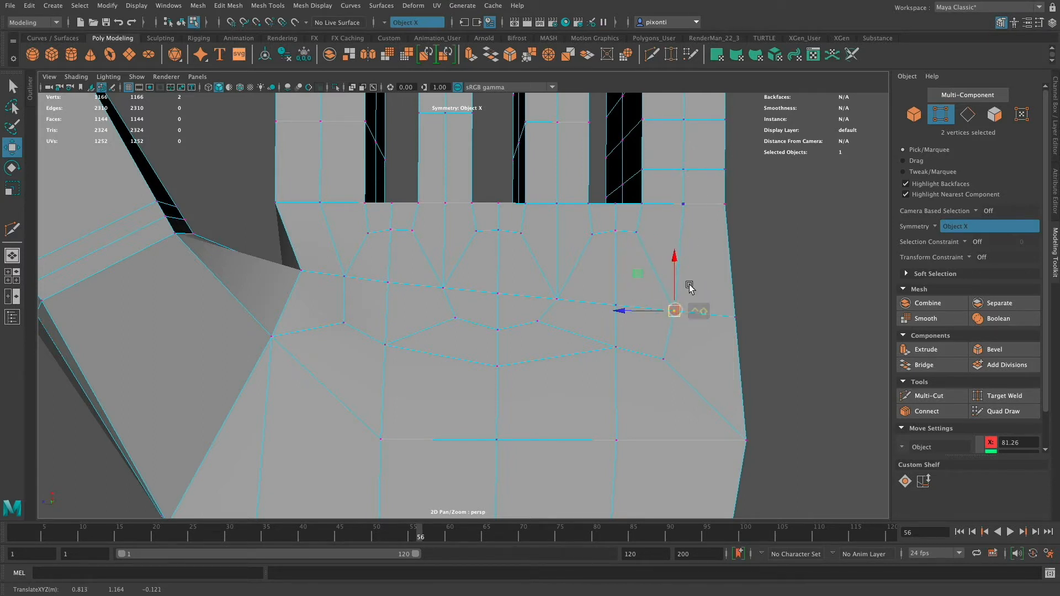
left_click(662, 356)
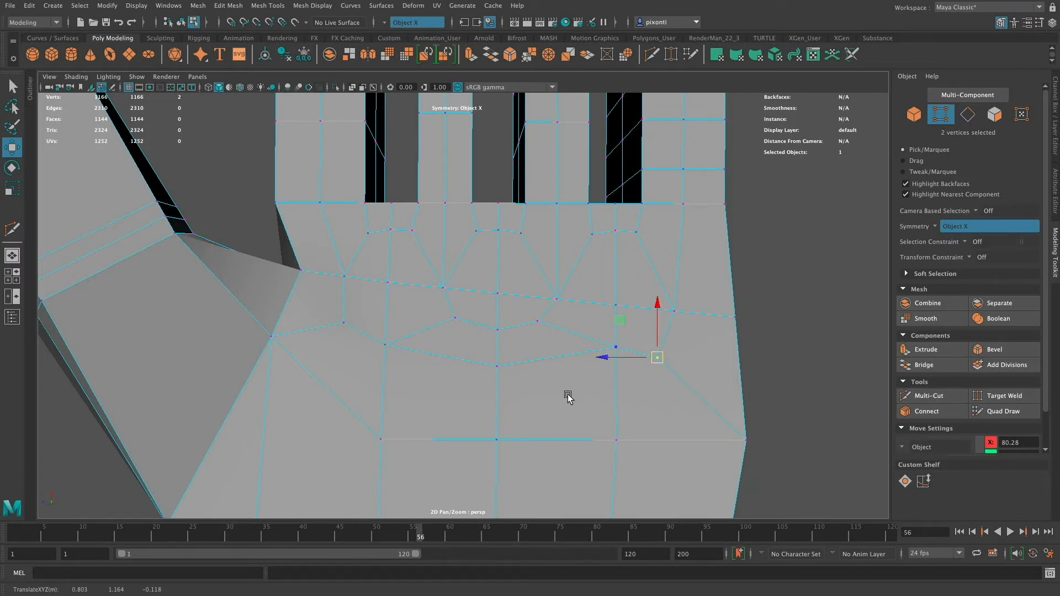
Move the palm vertex at the thumb's inner base down toward the wrist
mouse_move(544, 411)
left_mouse_down("alt")
mouse_move(597, 347)
mouse_move(542, 405)
left_mouse_up("alt")
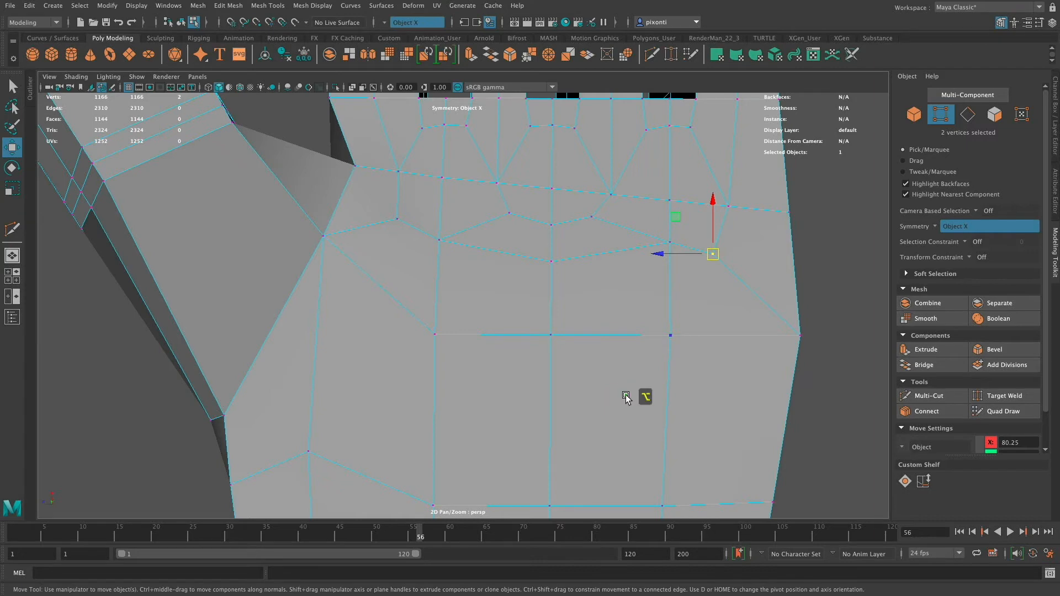
mouse_move(625, 396)
right_mouse_down("alt")
mouse_move(563, 386)
mouse_move(612, 386)
right_mouse_up("alt")
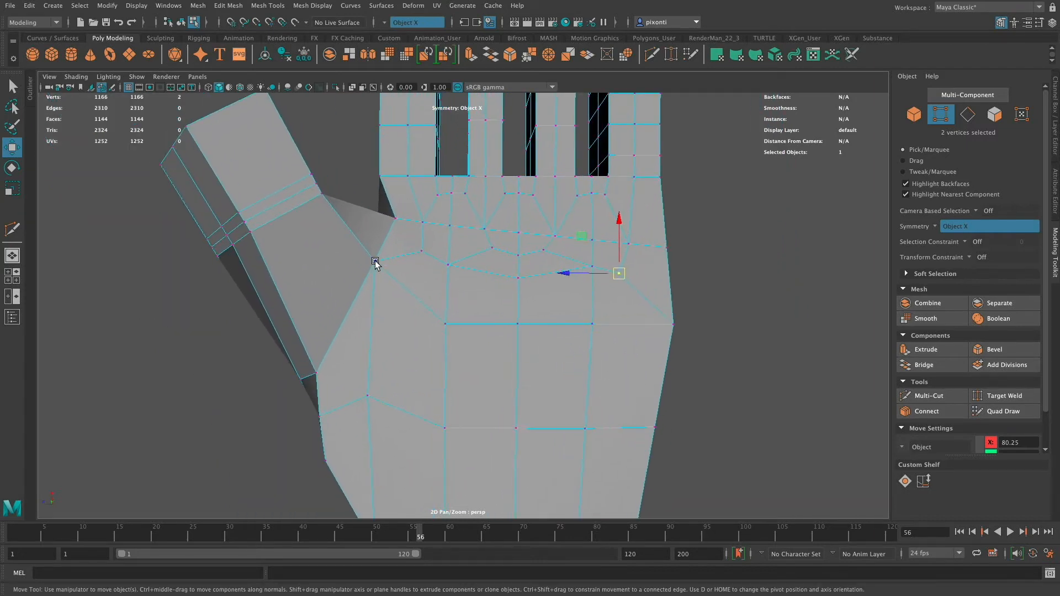
left_click(376, 261)
left_click_drag(375, 232, 374, 265)
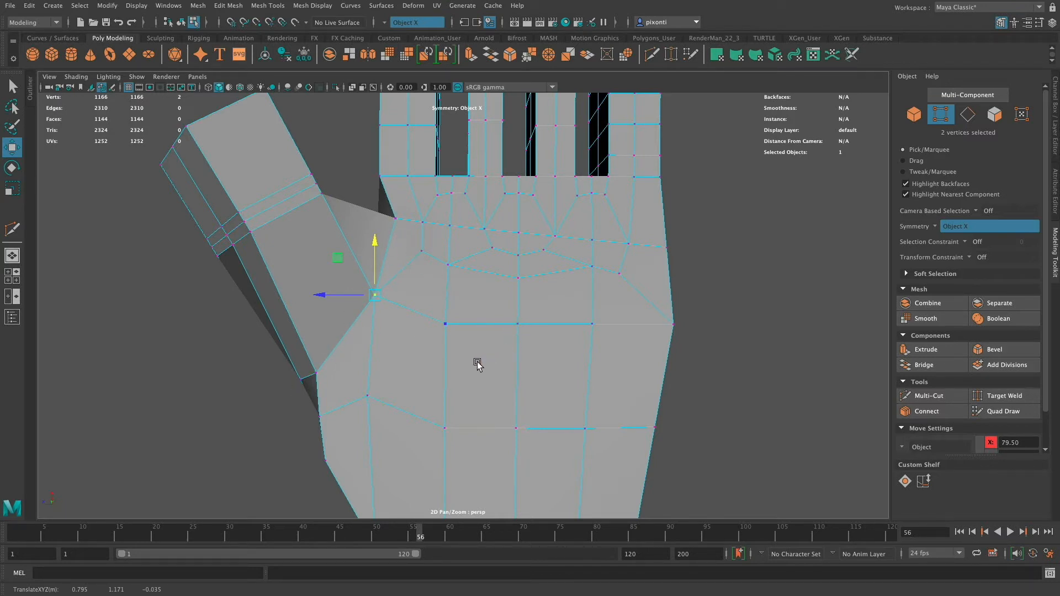
Move the mid-palm vertex below the thumb base down and toward the palm's centre to even out the edge row
left_click(370, 406)
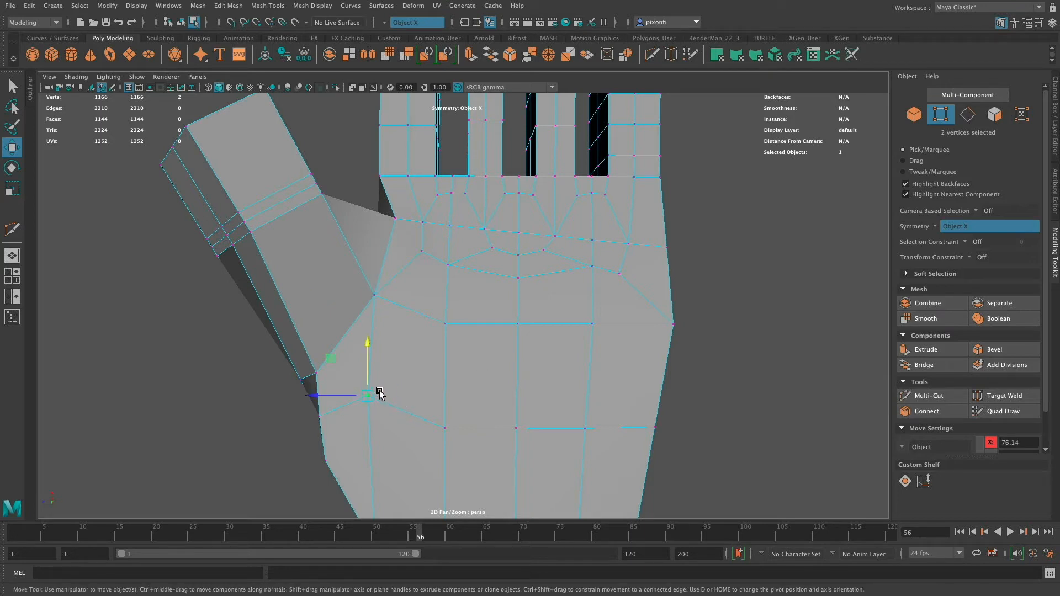
left_click_drag(371, 405, 395, 422, "ctrl+shift")
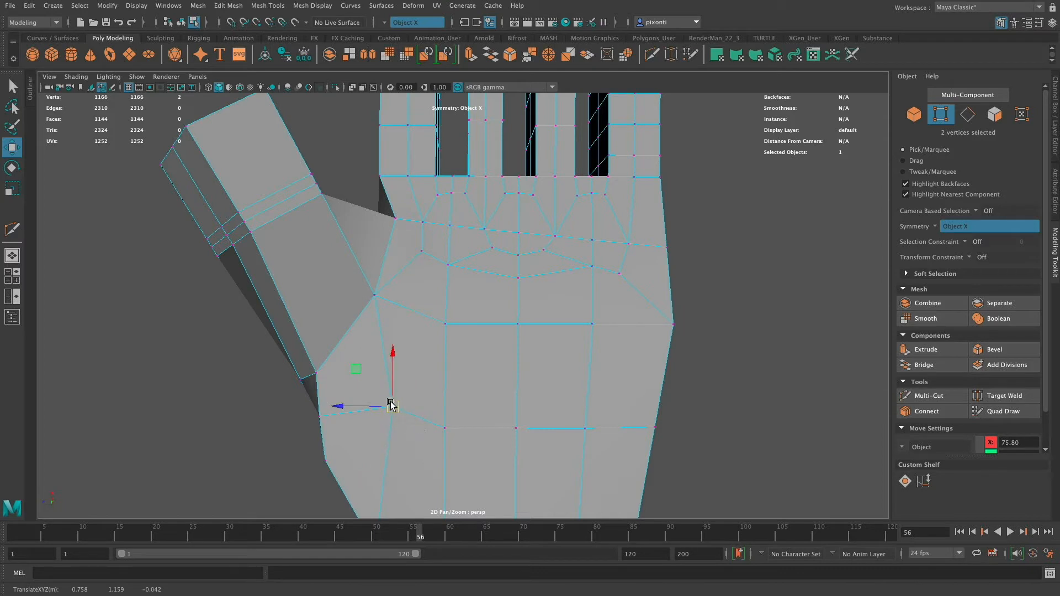
left_click_drag(394, 374, 395, 378)
middle_click_drag(505, 425, 503, 407, "alt")
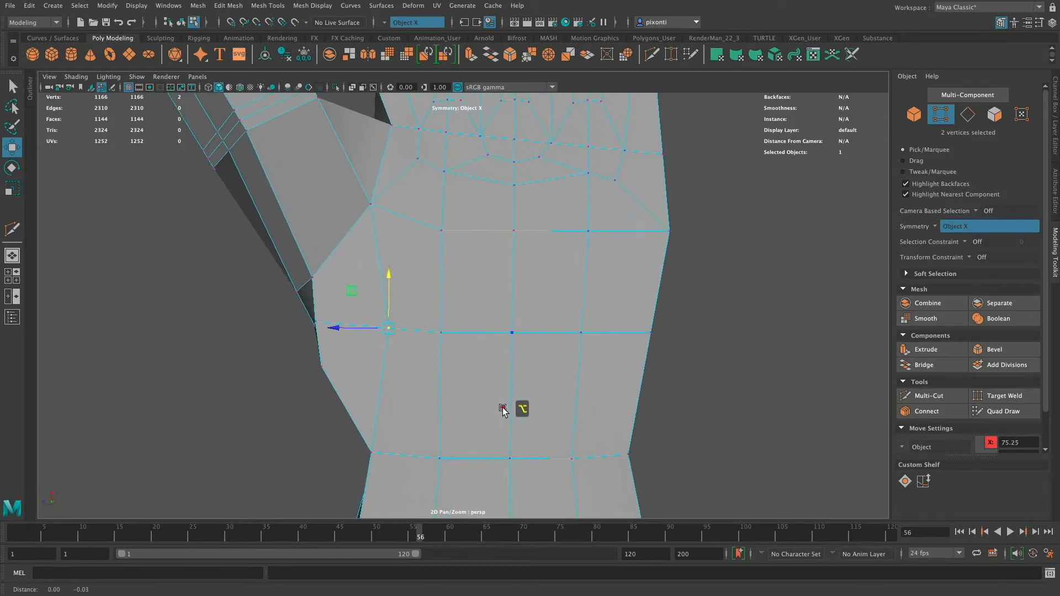
left_click_drag(364, 330, 369, 330)
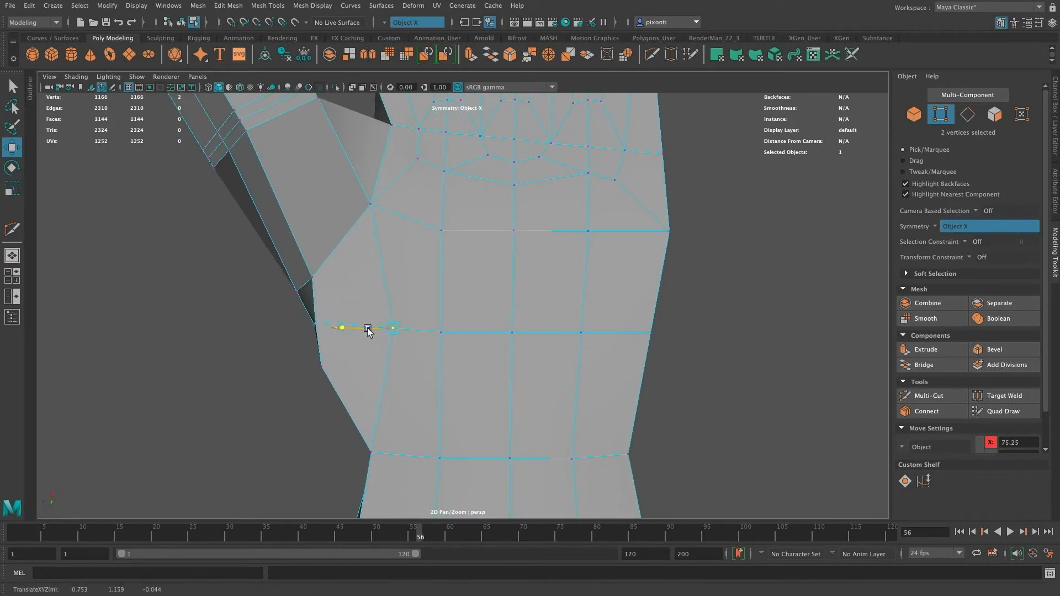
Shift the next vertex of the mid-palm row and the vertex at the thumb's inner base toward the palm's centre
left_click(440, 333)
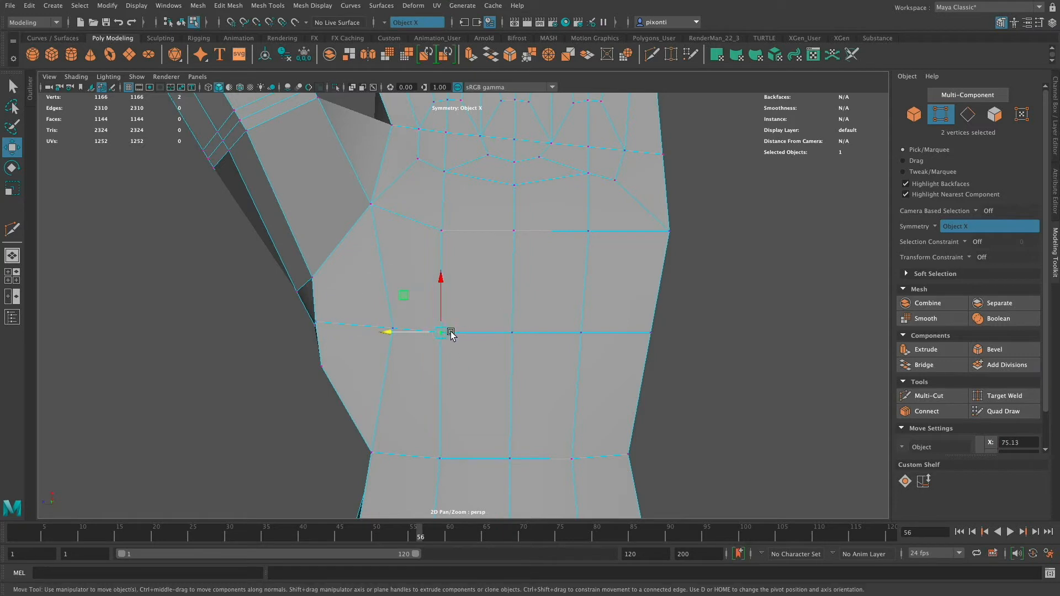
left_click_drag(450, 334, 408, 335)
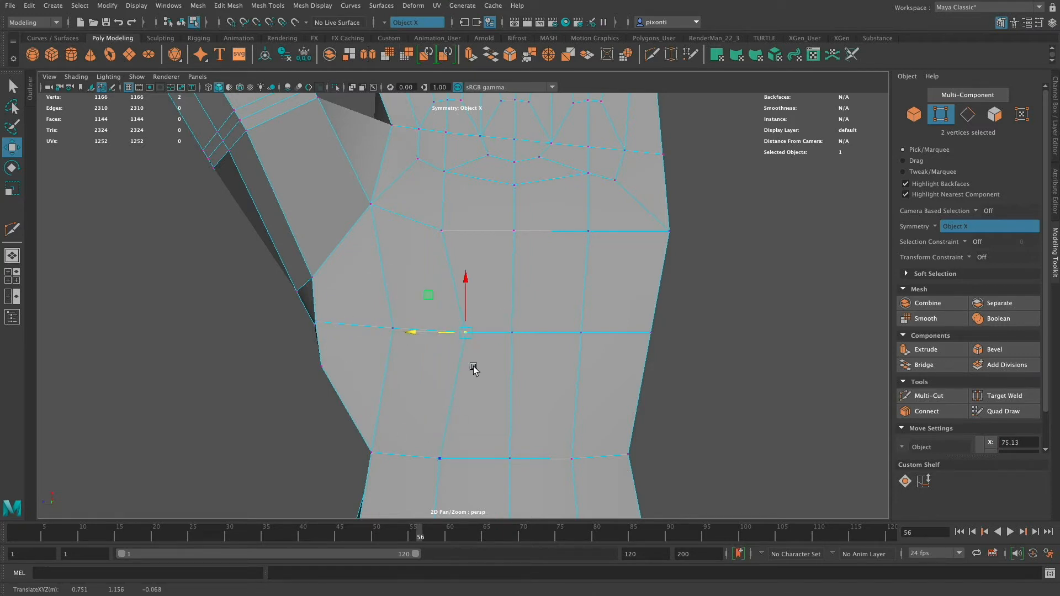
left_click(370, 204)
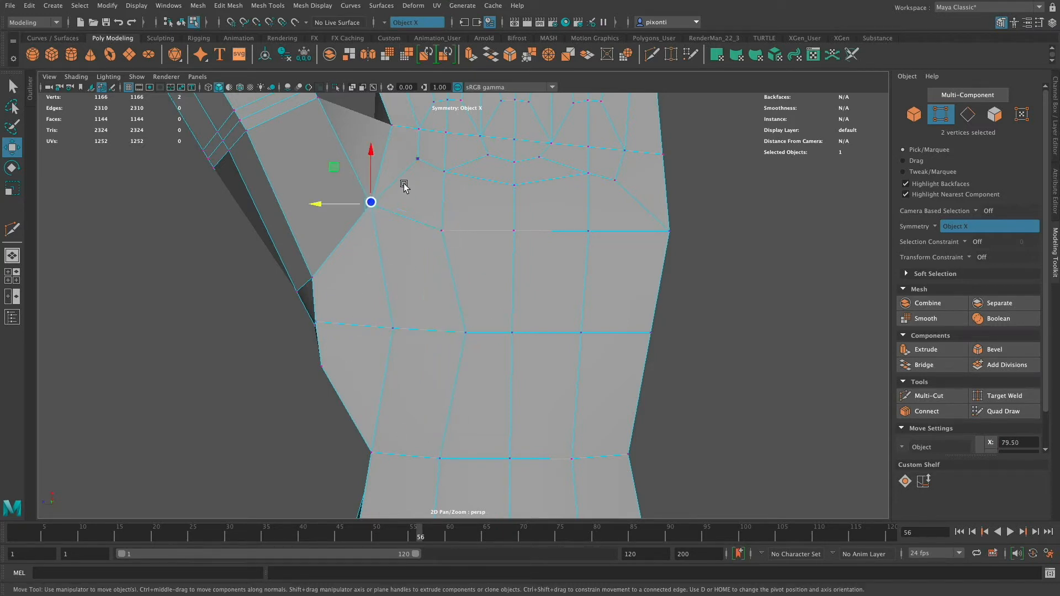
left_click_drag(354, 204, 360, 206)
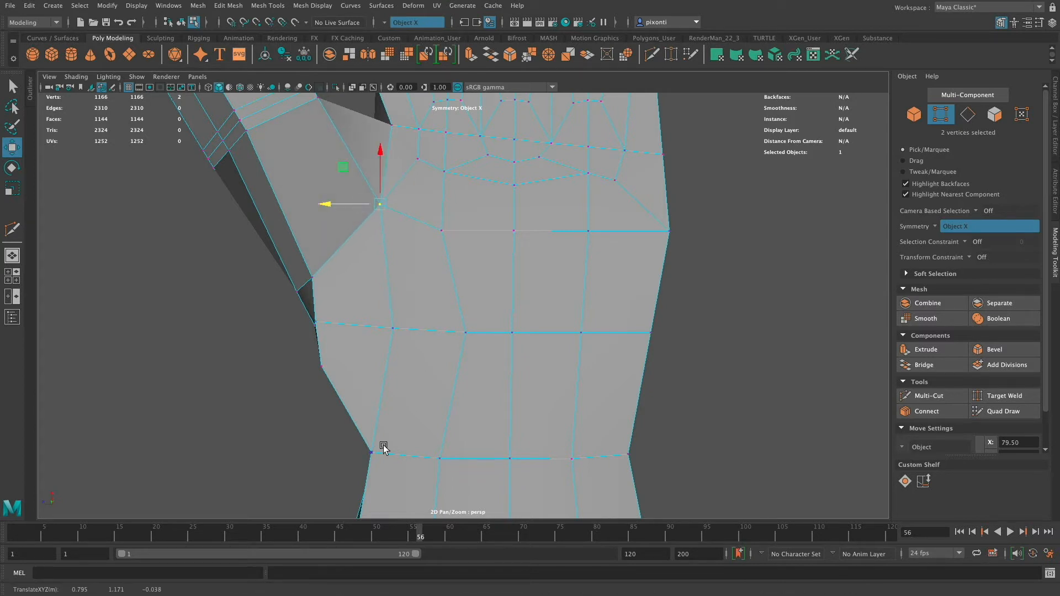
Pull the little-finger-side inner vertices of the mid and upper palm rows and the thumb-side upper one toward the palm's centre
left_click(581, 333)
left_click_drag(574, 332, 550, 334)
left_click(585, 232)
left_click_drag(567, 231, 553, 230)
left_click(440, 232)
left_click_drag(419, 234, 432, 235)
Nudge the thumb-side mid-palm vertex inward and bring the inner wrist-row vertices on both sides closer to the centre
middle_click_drag(570, 336, 462, 303, "alt")
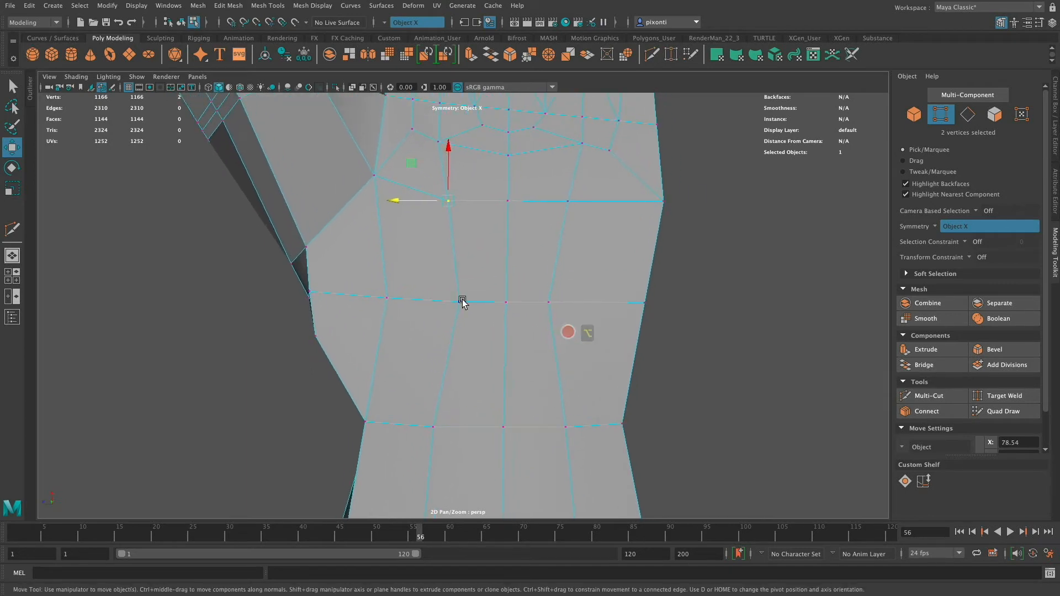
left_click_drag(445, 305, 448, 306)
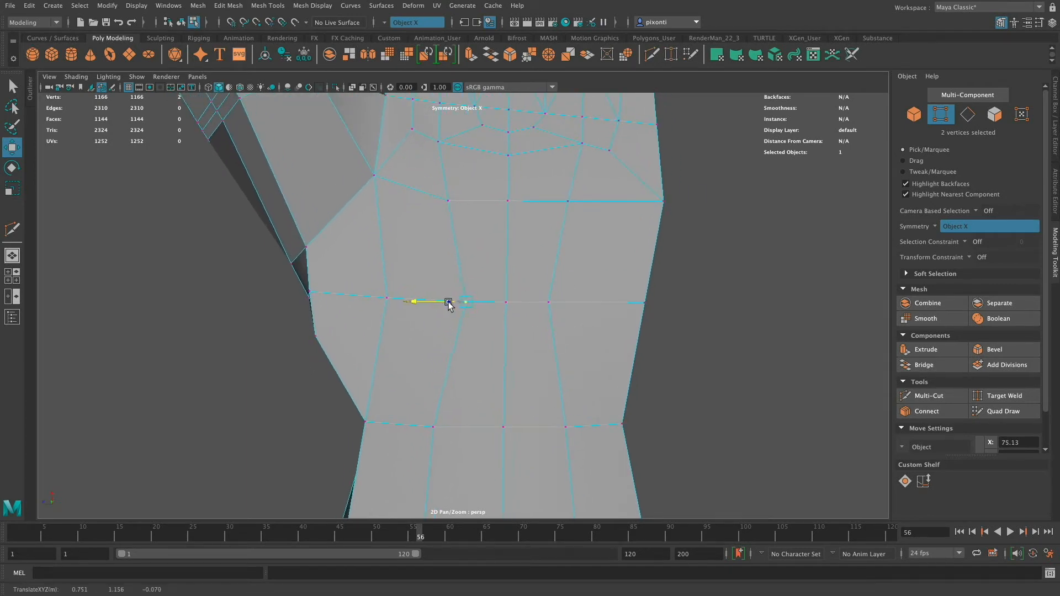
left_click(435, 424)
left_click_drag(412, 427, 412, 427)
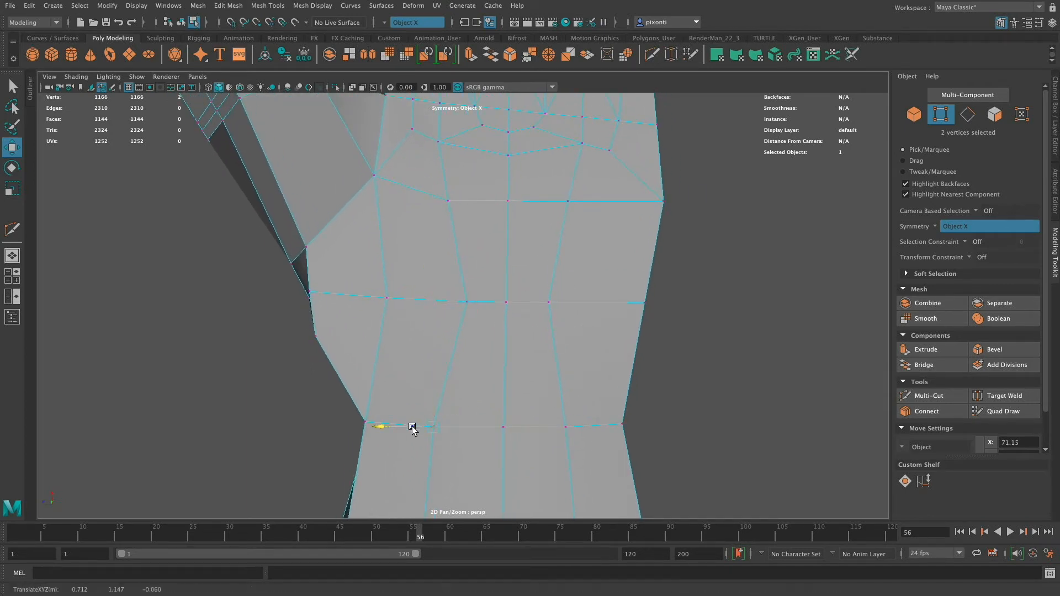
left_click(569, 428)
left_click_drag(544, 430, 534, 431)
Insert an edge loop along the thumb's length and across its tip with the Multi-Cut tool
middle_click_drag(589, 323, 584, 347, "alt")
left_click_drag(603, 380, 603, 387, "alt")
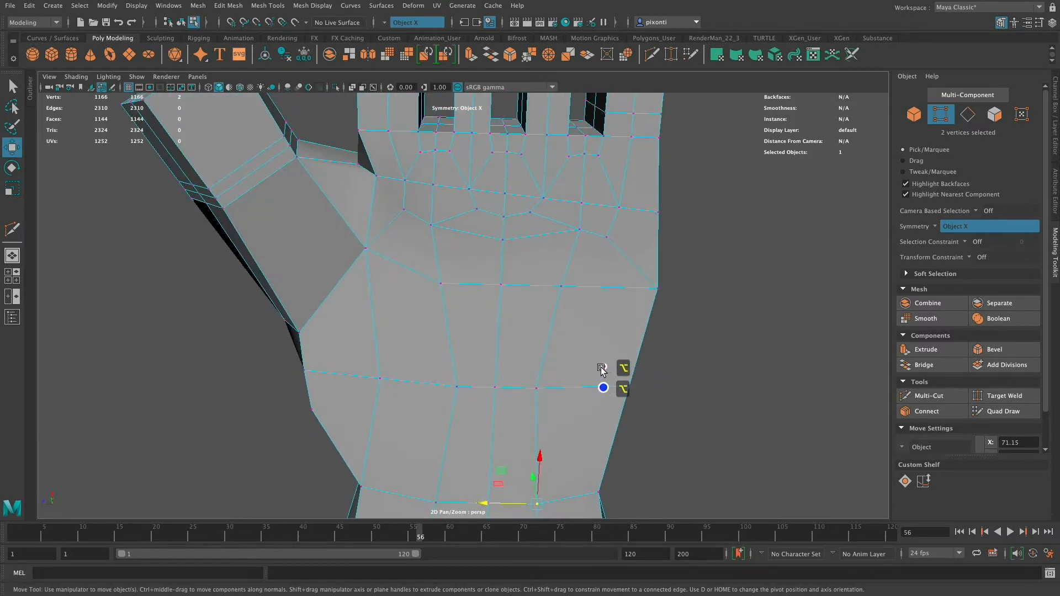
middle_click_drag(597, 372, 612, 358, "alt")
left_click_drag(612, 358, 656, 426, "alt")
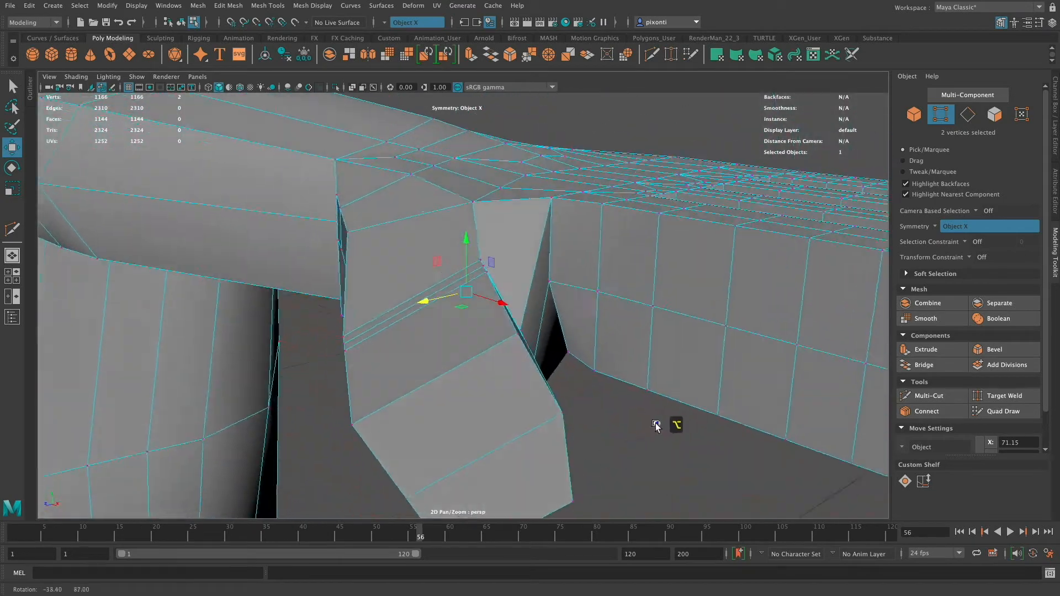
right_click_drag(656, 426, 662, 421, "alt")
left_click_drag(589, 346, 604, 412, "alt")
left_click_drag(606, 364, 610, 355, "alt")
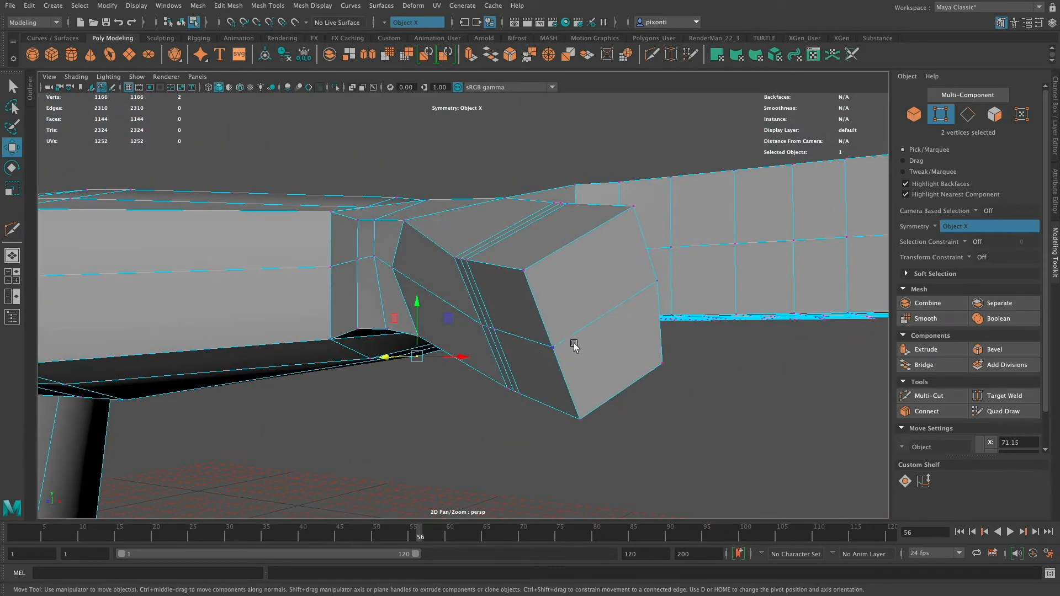
left_click(928, 396)
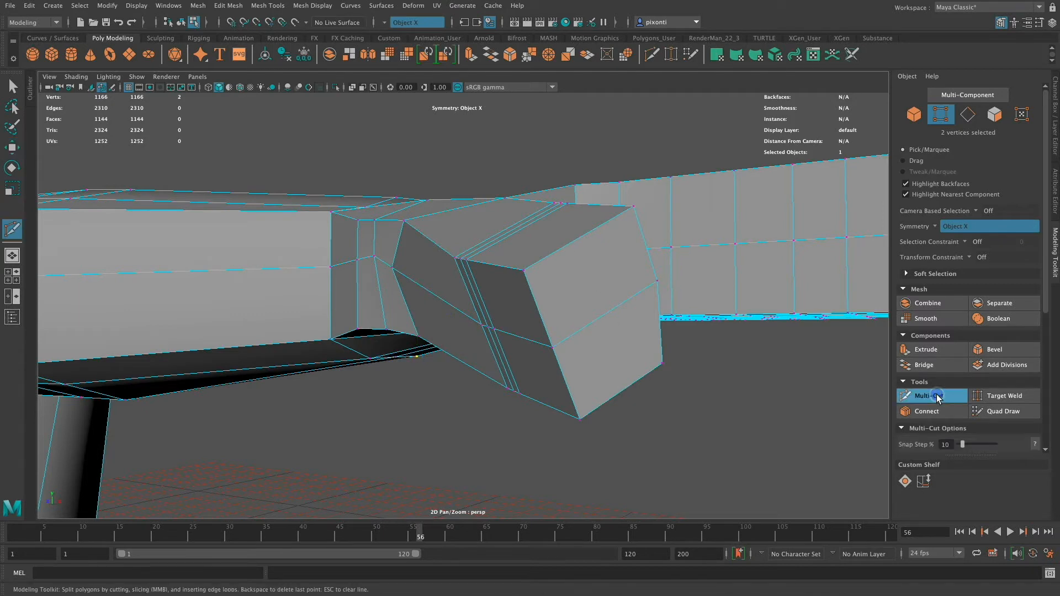
left_click(552, 348)
key("Escape")
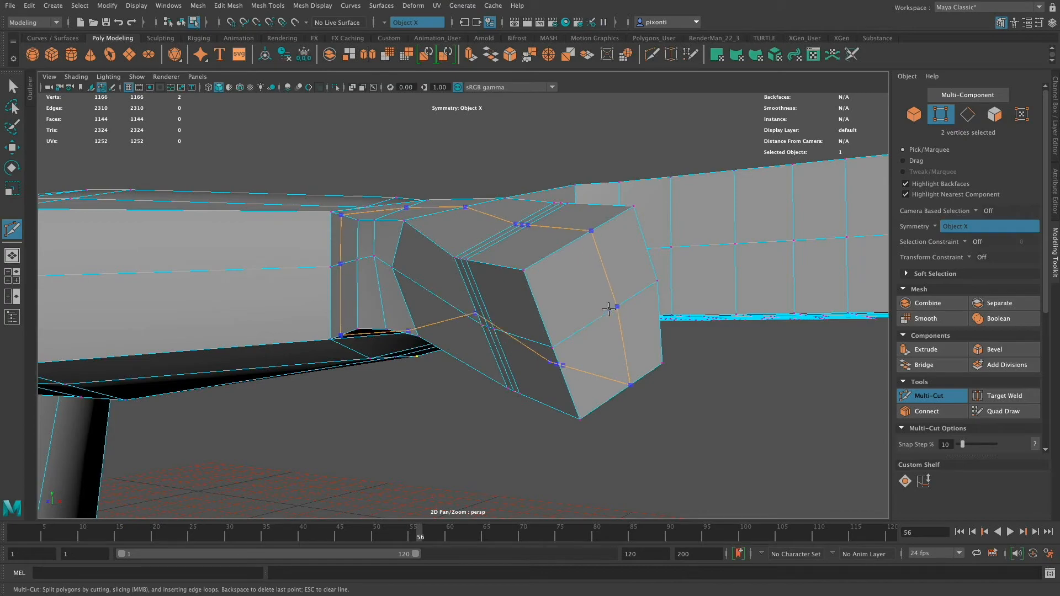
left_click(622, 323, "ctrl")
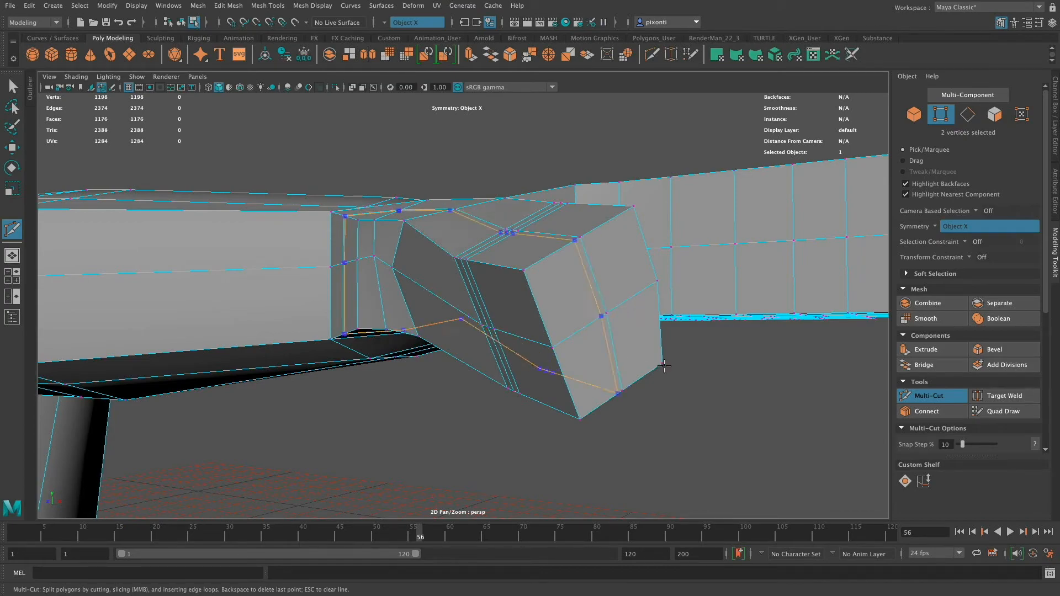
Move the two thumb-side inner vertices of the mid-palm row toward the palm's centre and slightly up toward the fingers
left_click_drag(674, 373, 729, 463, "alt")
left_click_drag(606, 339, 691, 303, "alt")
left_click_drag(563, 386, 641, 338, "alt")
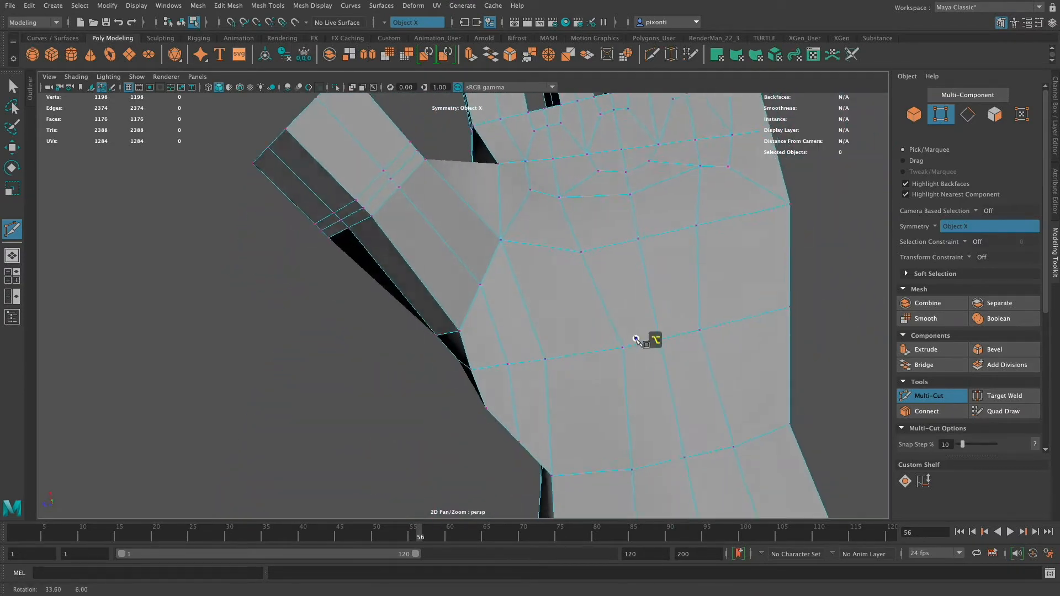
middle_click_drag(643, 346, 639, 363, "alt")
key("q")
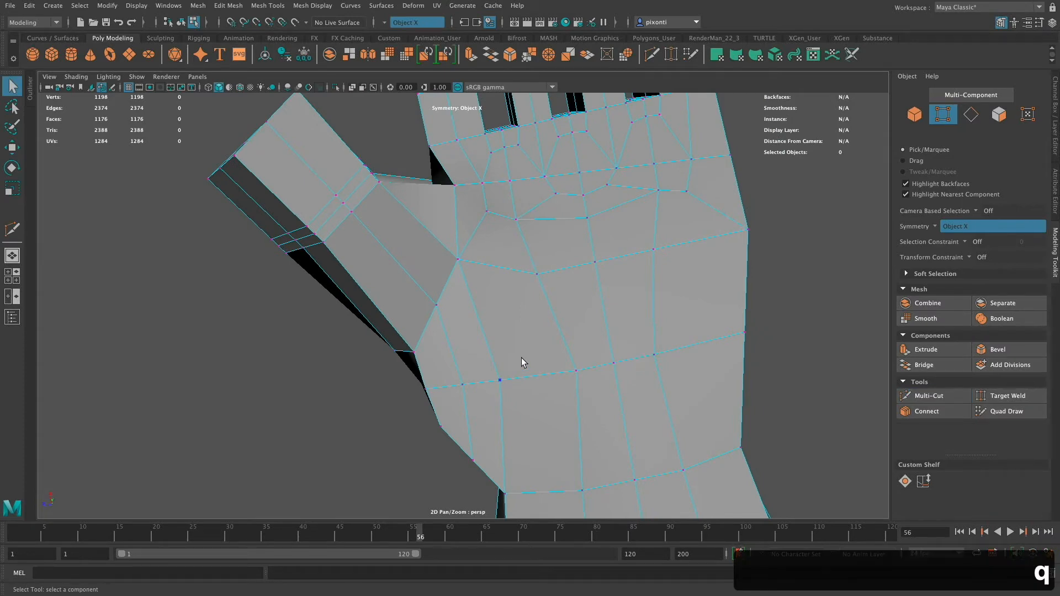
left_click(499, 380)
left_click_drag(500, 385, 681, 371, "alt")
middle_click_drag(680, 371, 663, 363, "alt")
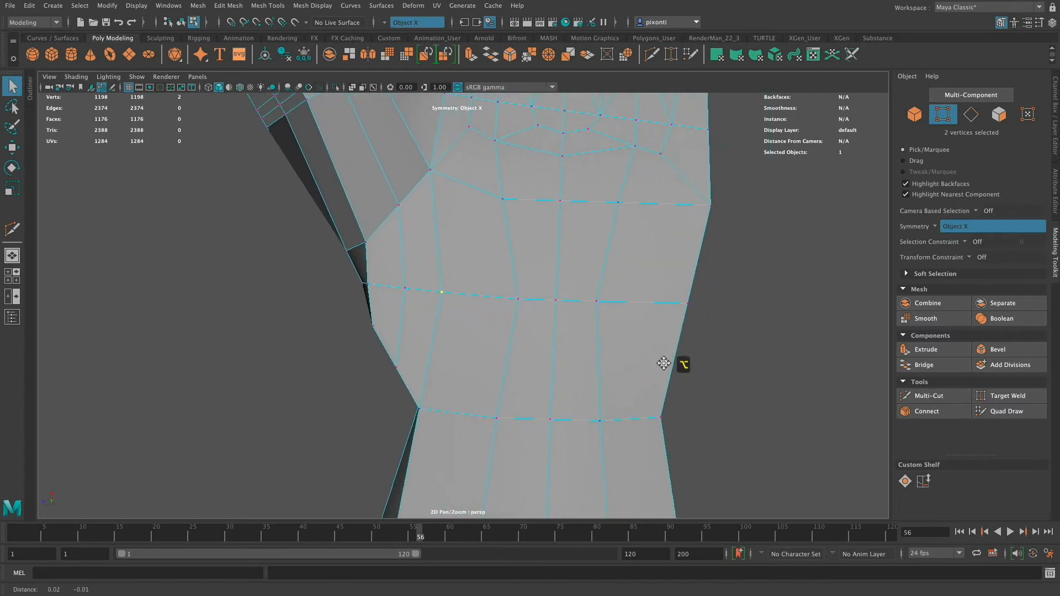
left_click_drag(668, 362, 730, 343, "alt")
key("w")
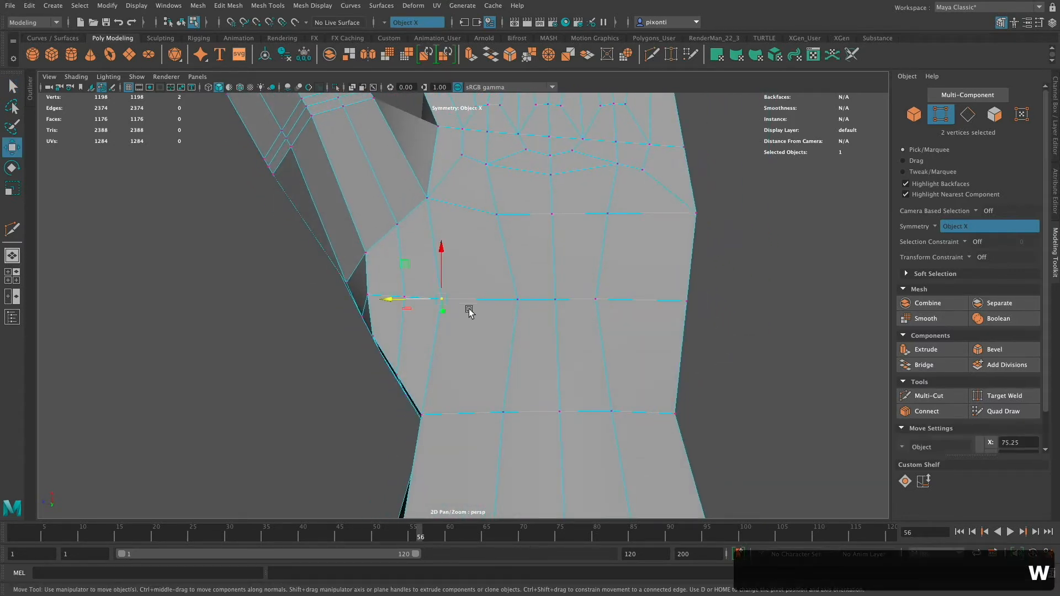
left_click_drag(420, 299, 425, 300)
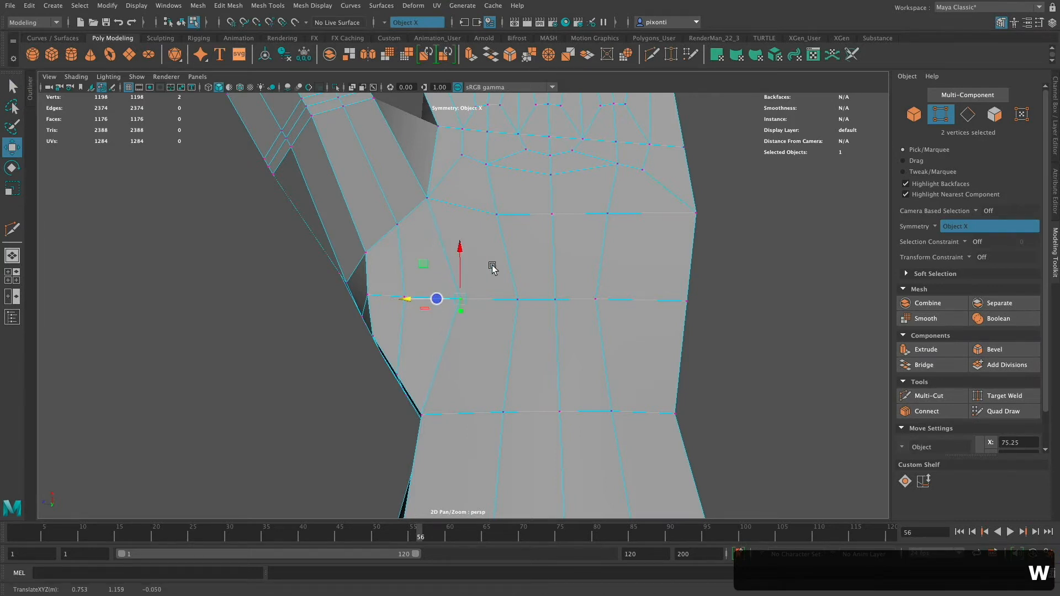
left_click(404, 297)
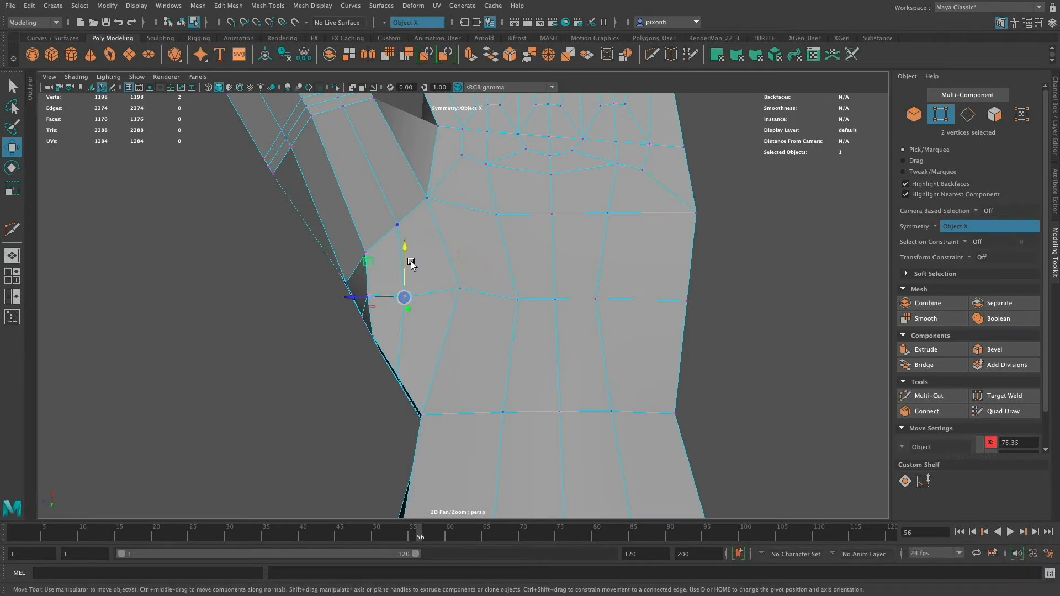
left_click_drag(399, 294, 391, 299)
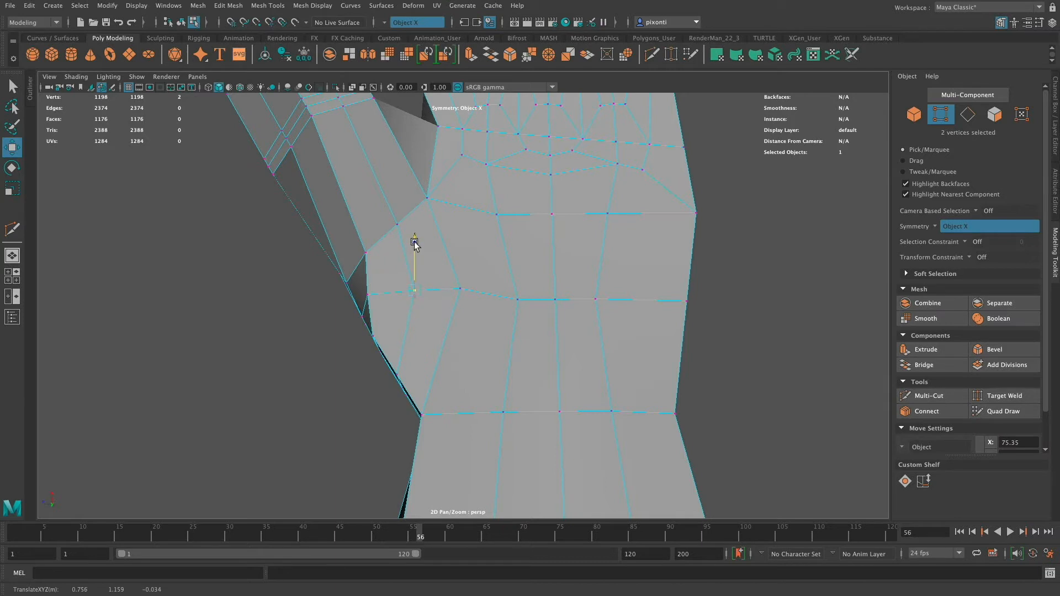
Select the block of four palm faces beside the thumb's base and bevel it with fraction 0.5 and 1 segment
left_click_drag(502, 304, 497, 333, "alt")
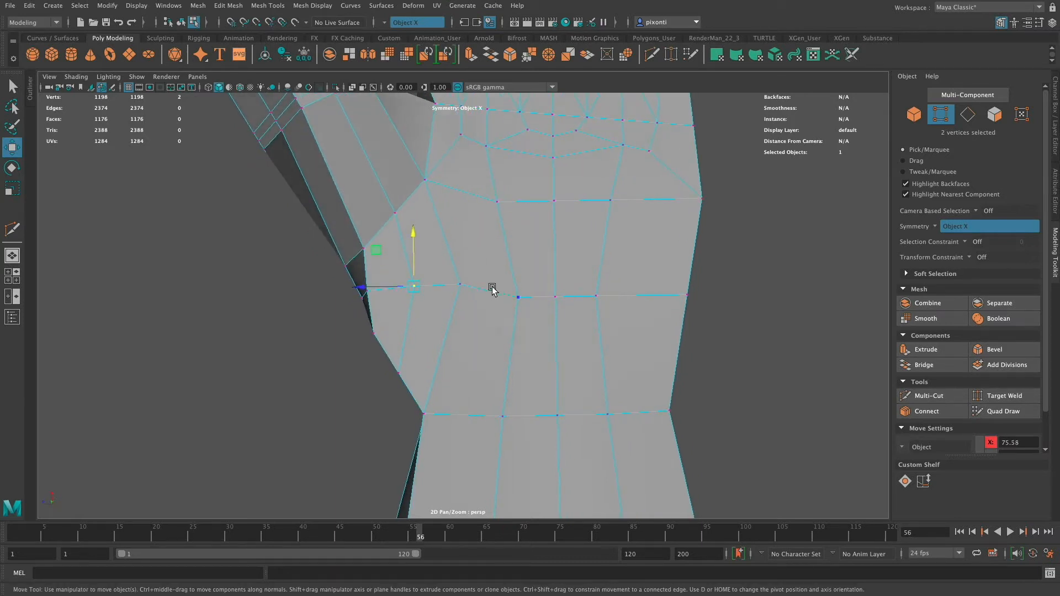
key("q")
right_click_drag(487, 294, 486, 323)
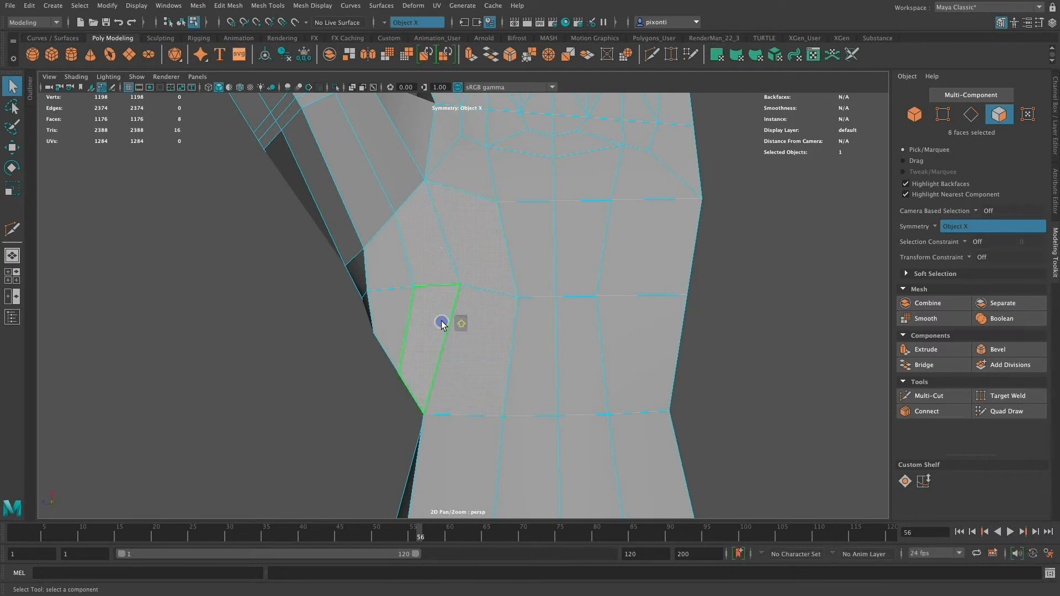
left_click(1005, 353)
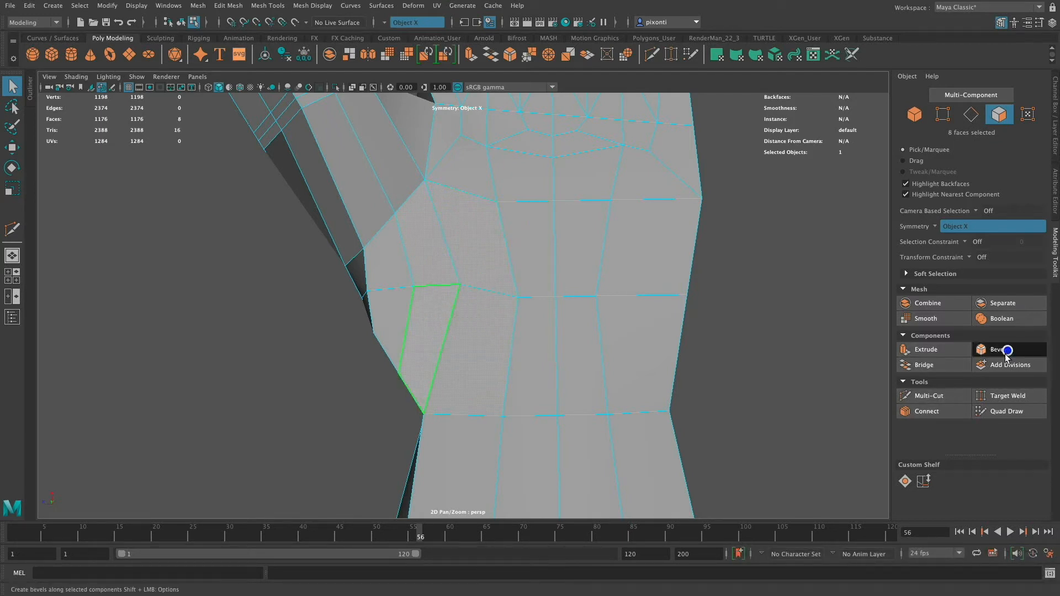
Select the four palm faces on the little-finger side and bevel them with fraction 0.5 and 1 segment
left_click_drag(601, 353, 491, 365, "alt")
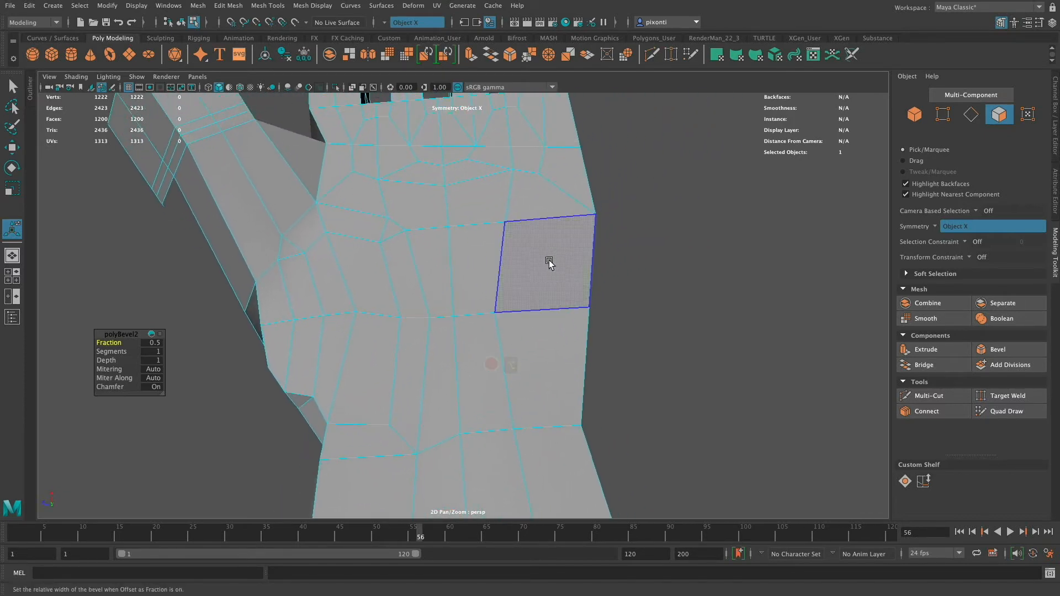
left_click(537, 281)
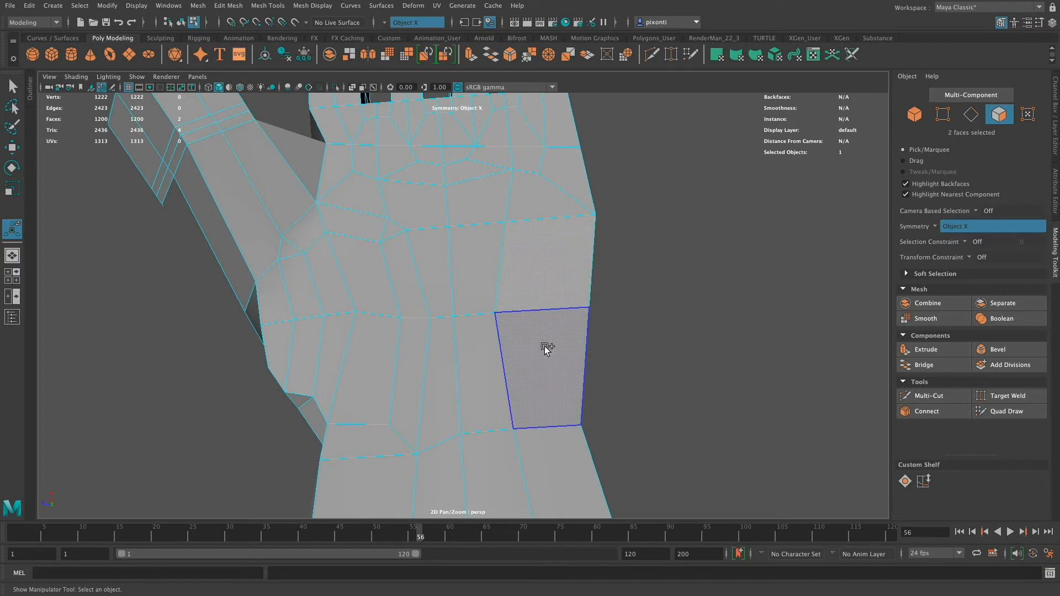
left_click(546, 350, "shift")
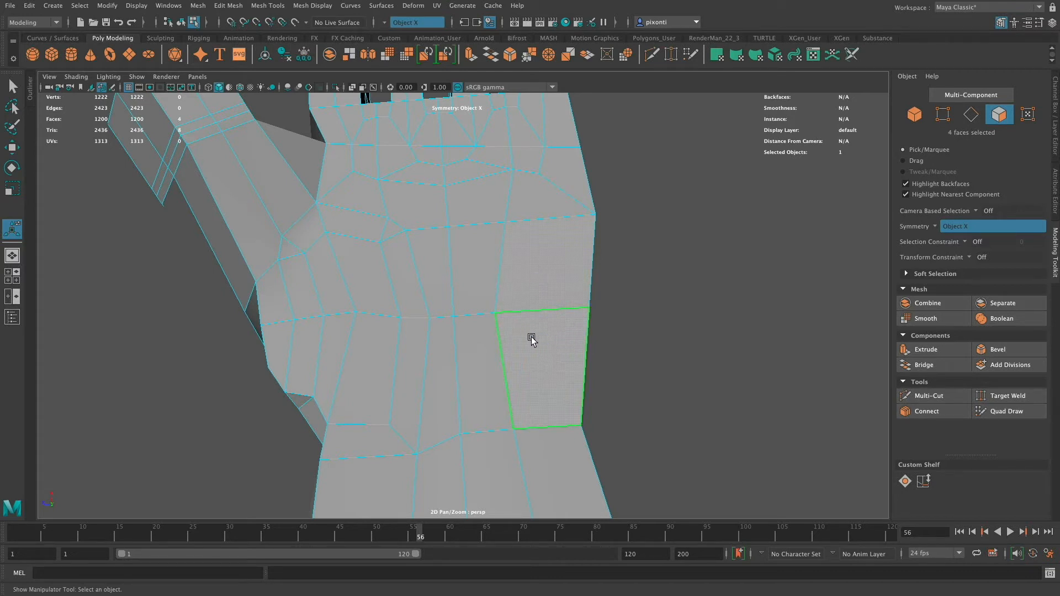
left_click(486, 286, "shift")
left_click(486, 361, "shift")
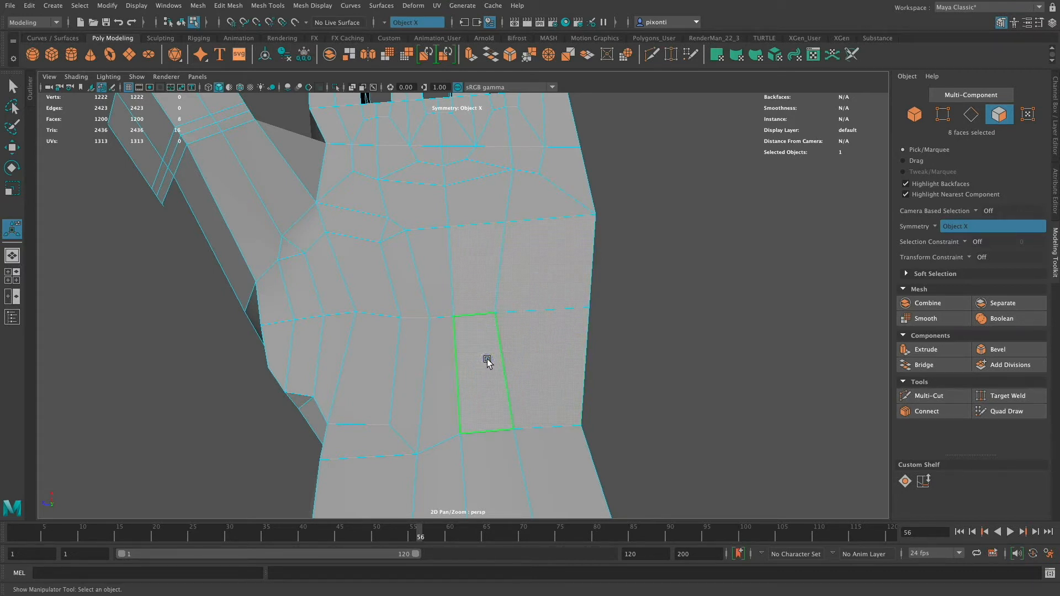
left_click(993, 350)
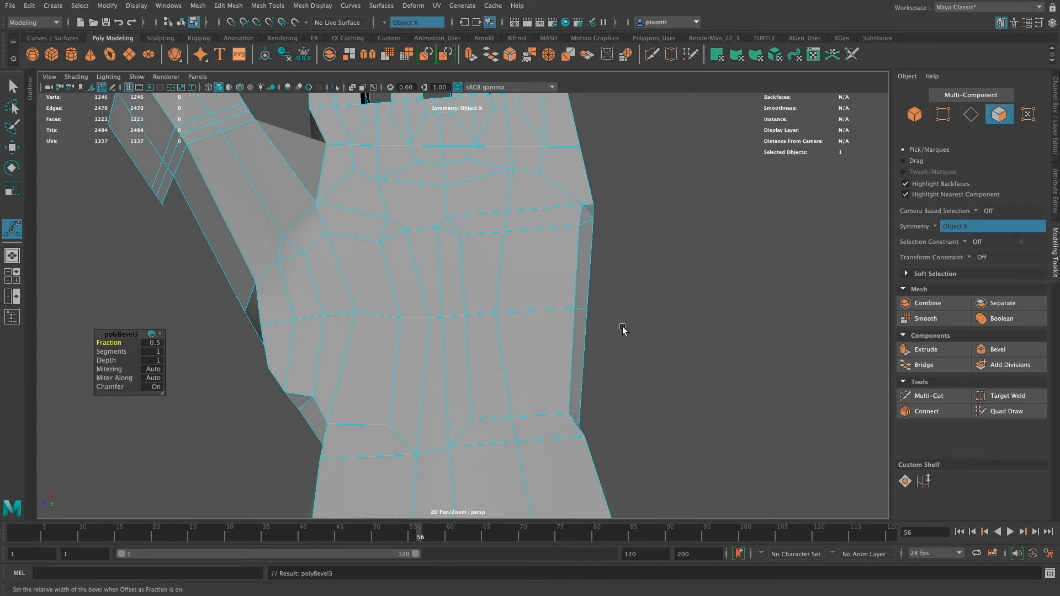
Shift the centre vertex of the little-finger-side bevelled patch and the two upper-row vertices above it toward the palm's outer edge
left_click_drag(622, 327, 653, 365, "alt")
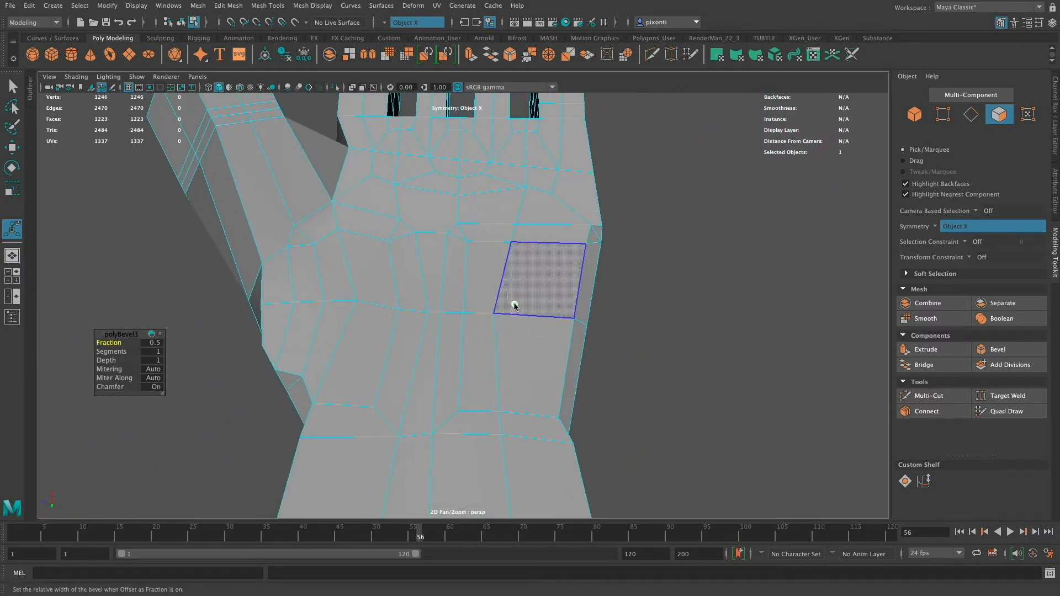
right_click_drag(511, 301, 469, 294)
key("w")
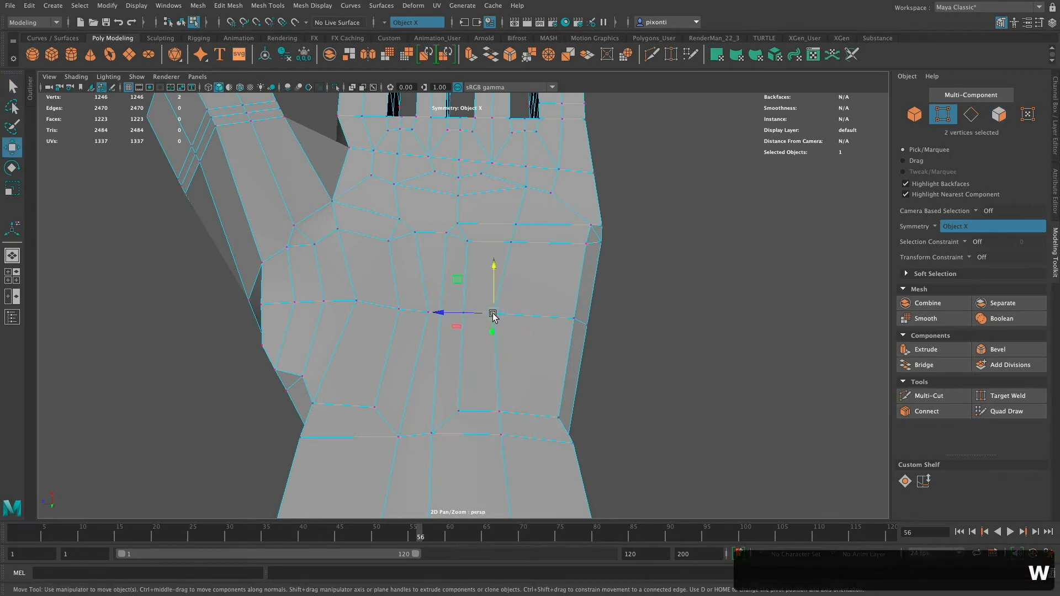
left_click_drag(492, 312, 493, 312)
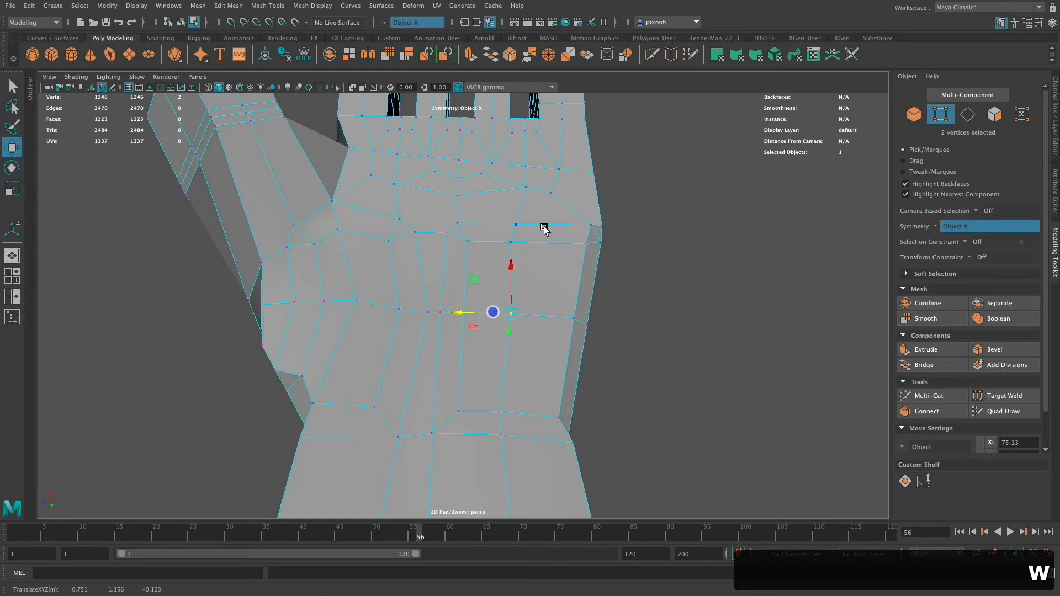
left_click_drag(580, 319, 579, 353, "alt")
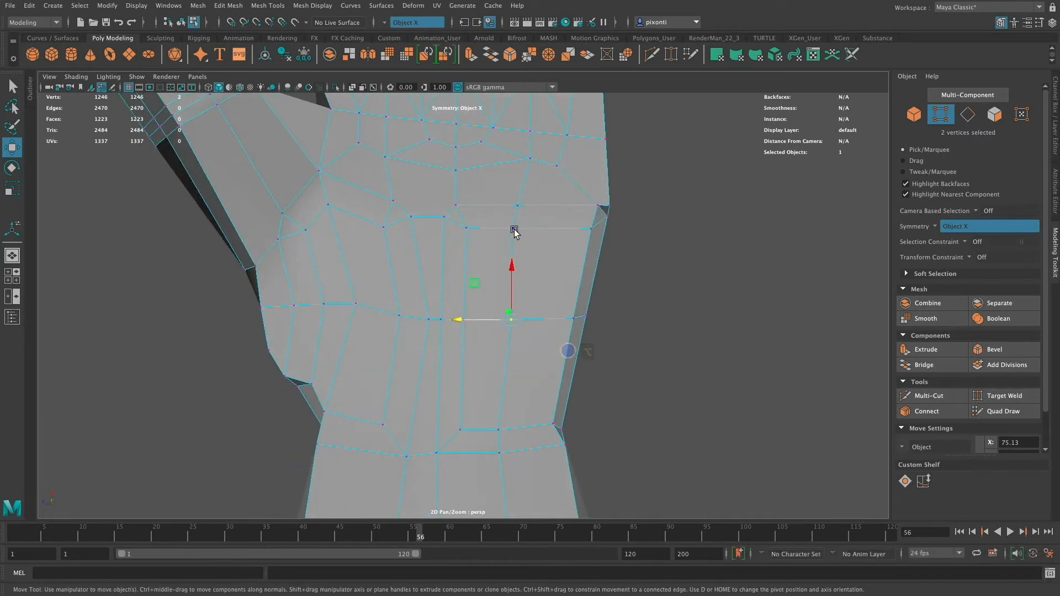
left_click_drag(541, 232, 515, 209)
left_click(514, 207)
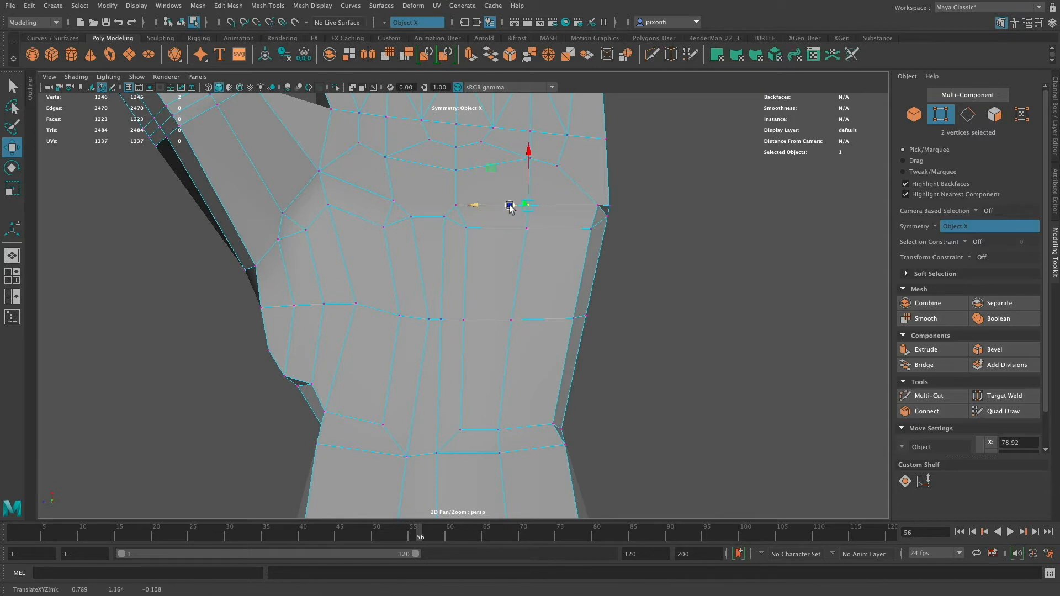
Examine the edge flow of the bevelled palm patches, thumb base and knuckle area from several angles
left_click_drag(590, 302, 591, 344, "alt")
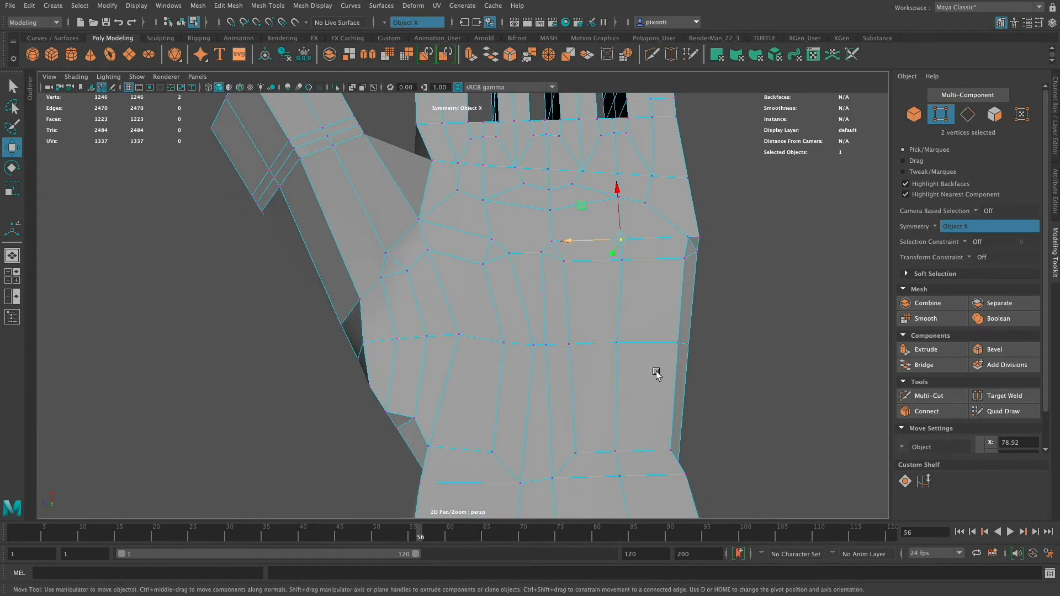
left_click_drag(653, 350, 634, 384, "alt")
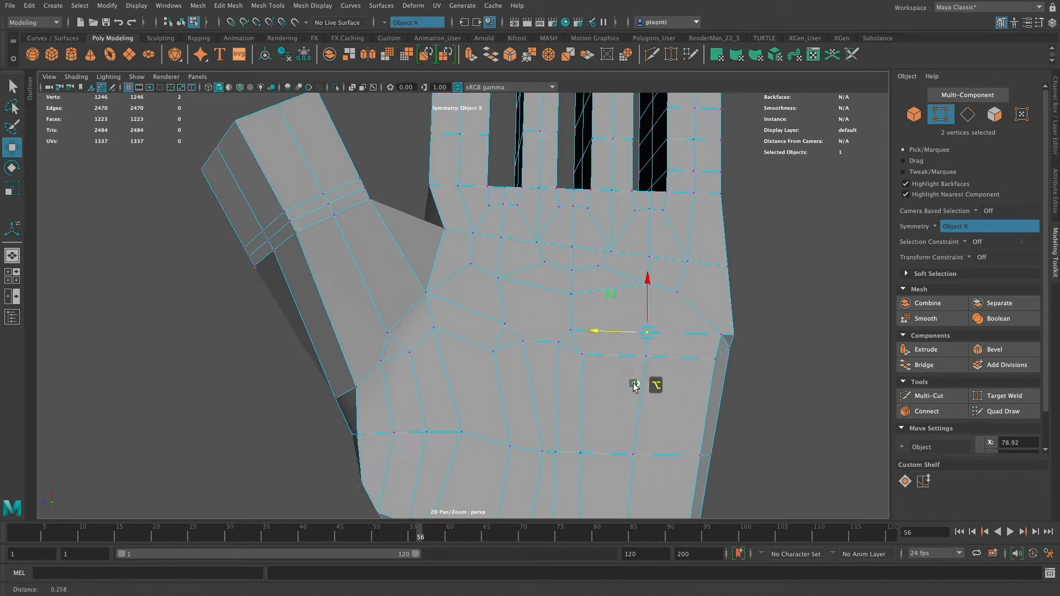
mouse_move(634, 384)
right_mouse_down("alt")
mouse_move(660, 386)
mouse_move(641, 389)
right_mouse_up("alt")
middle_click_drag(646, 373, 639, 367, "alt")
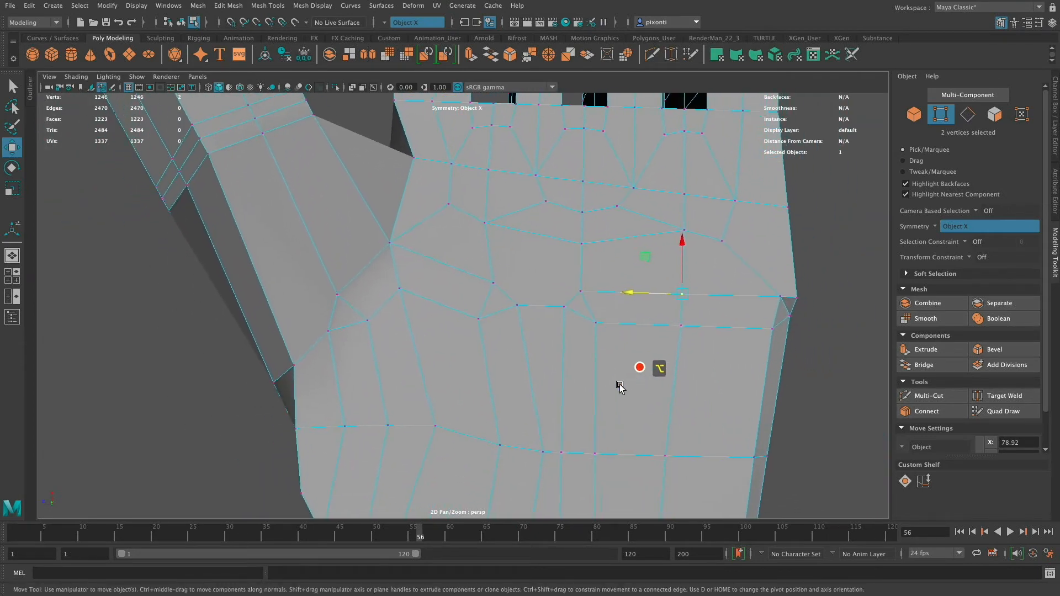
left_click_drag(620, 386, 617, 398, "alt")
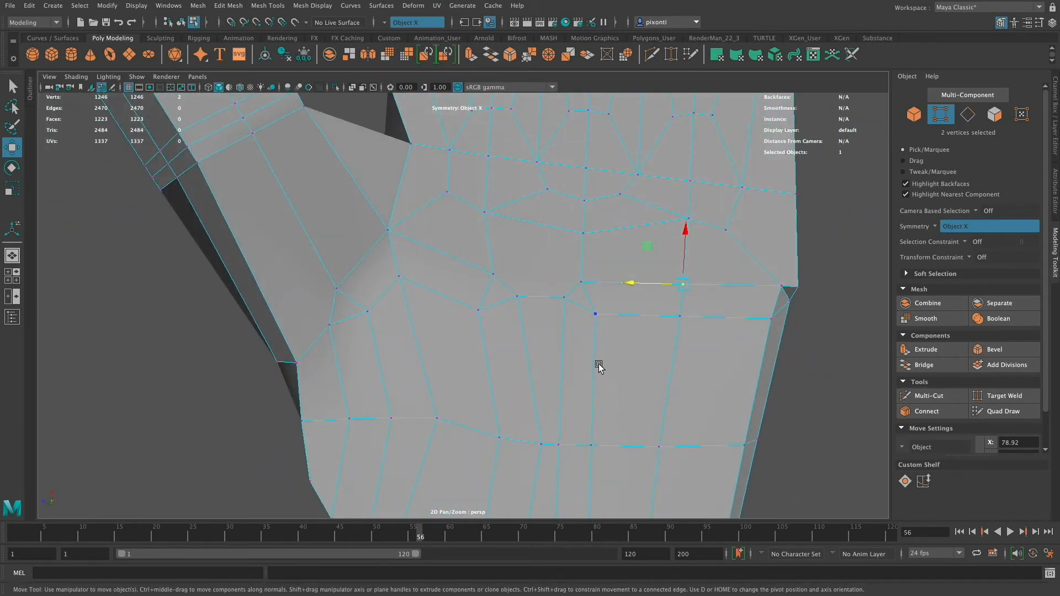
middle_click_drag(599, 364, 593, 375, "alt")
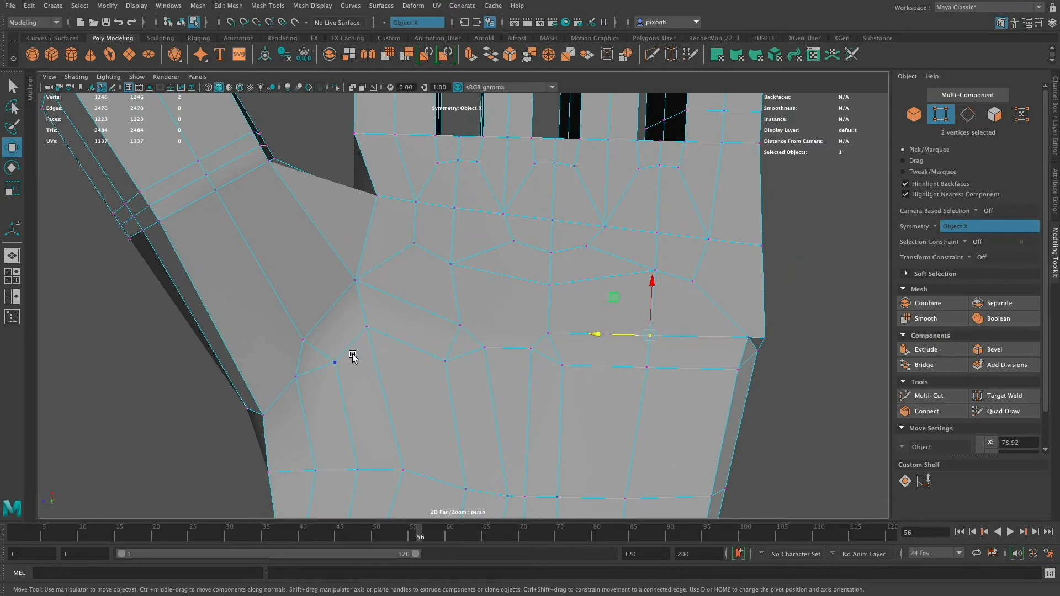
middle_click_drag(458, 408, 458, 399, "alt")
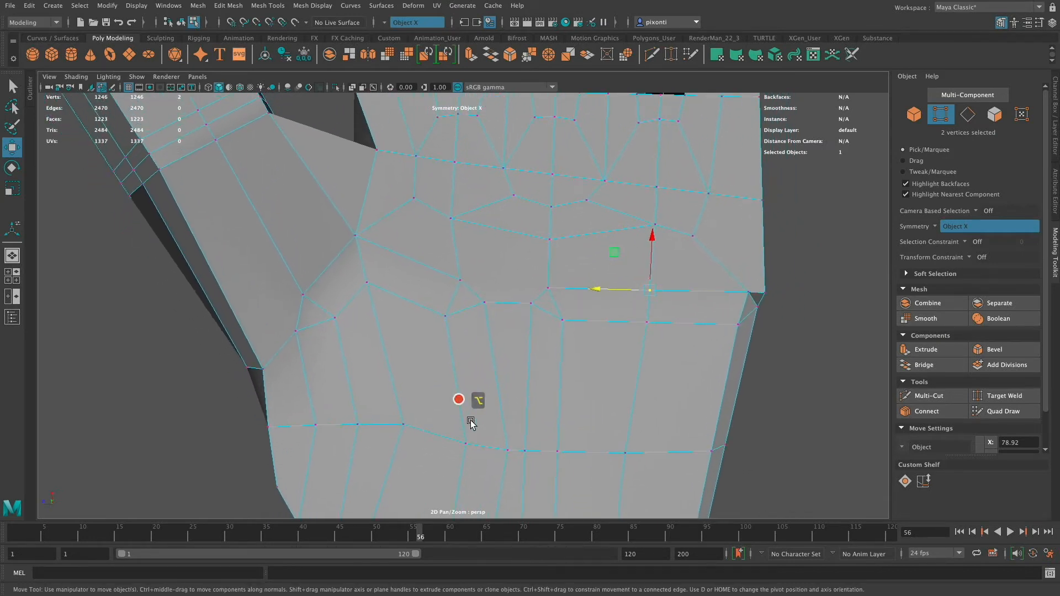
left_click_drag(470, 423, 622, 374, "alt")
middle_click_drag(651, 386, 697, 413, "alt")
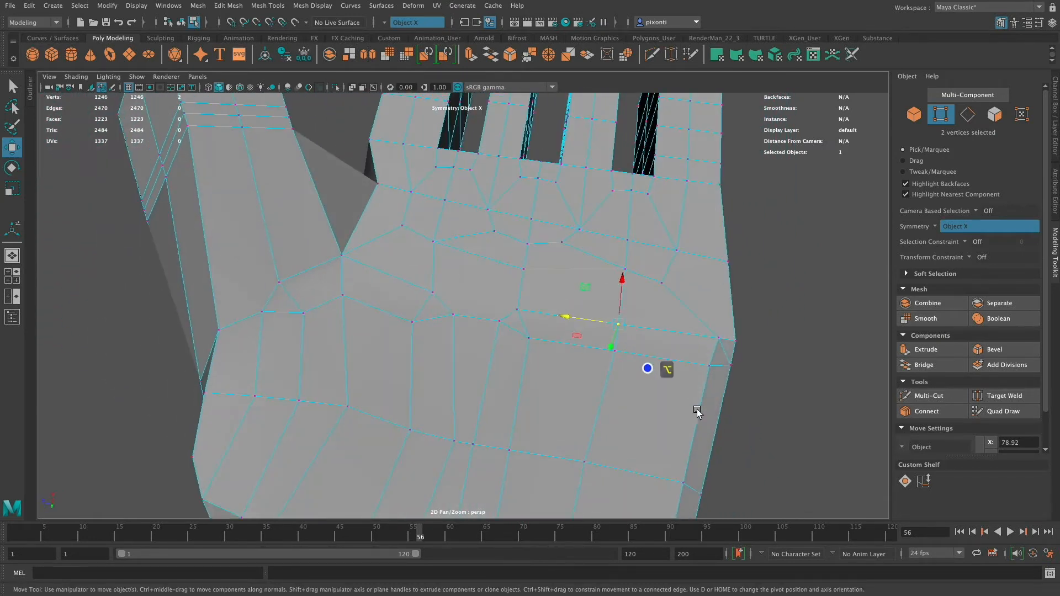
left_click_drag(697, 413, 656, 395, "alt")
right_click_drag(655, 395, 610, 379, "alt")
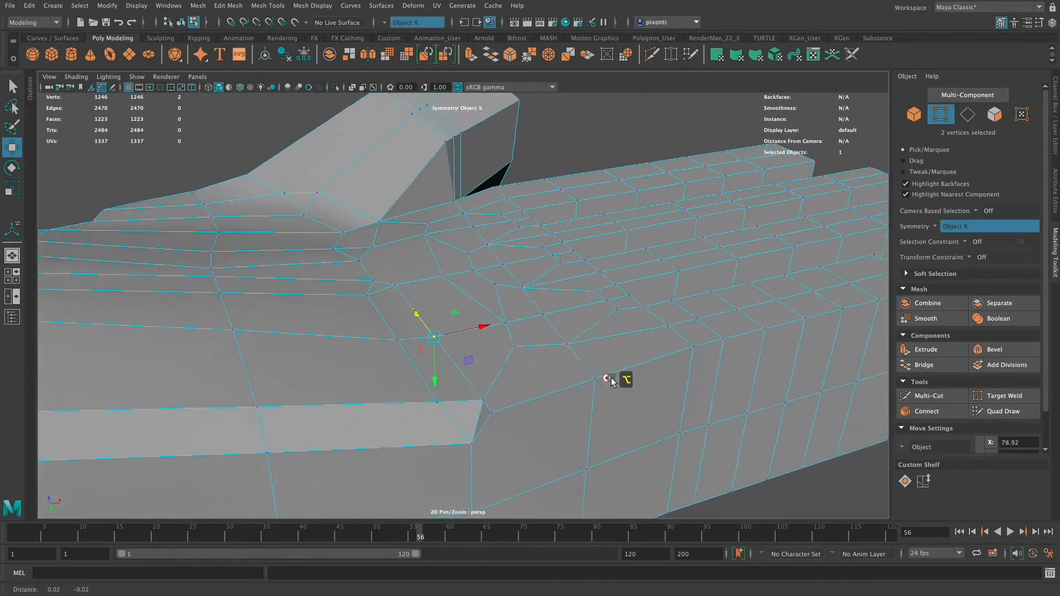
left_click_drag(611, 380, 666, 434, "alt")
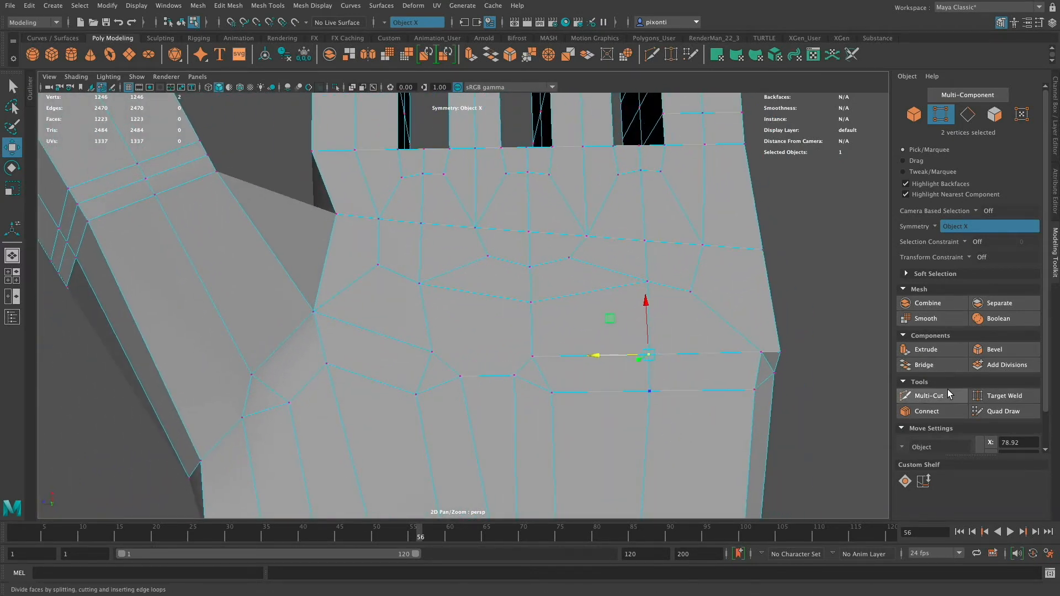
Cut an edge joining the facing upper corners of the two bevelled patches and another across the thumb-side patch with the Multi-Cut tool
left_click(929, 396)
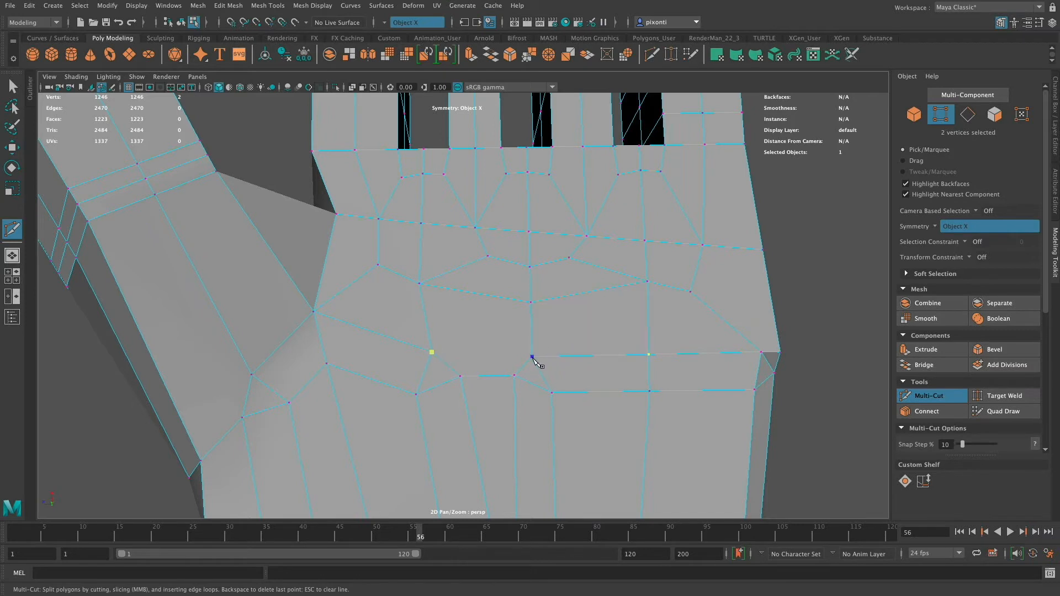
key("Return")
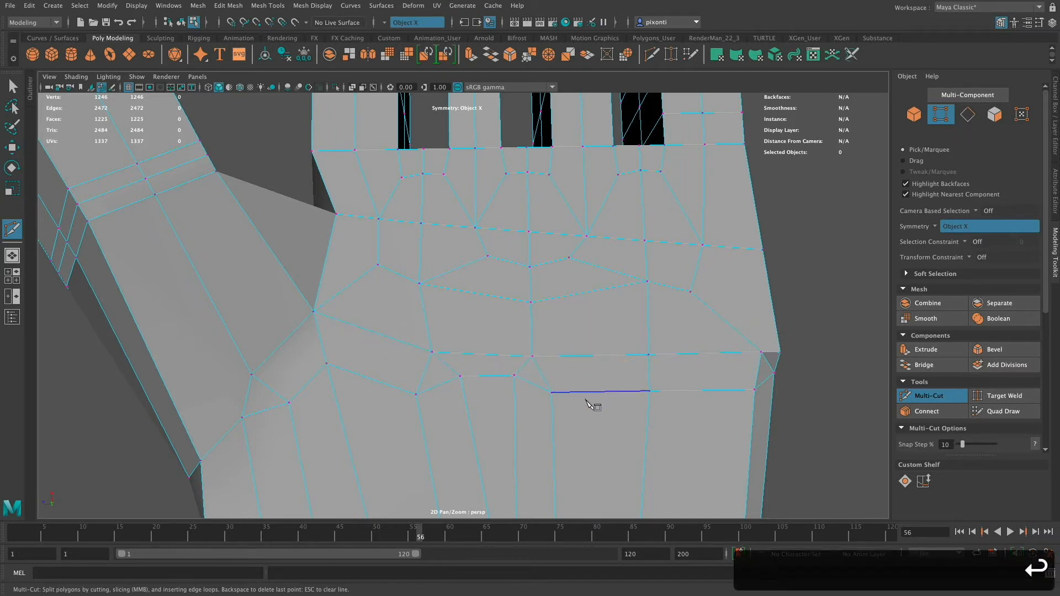
left_click_drag(586, 401, 575, 402, "alt")
middle_click_drag(575, 402, 582, 396, "alt")
left_click_drag(582, 396, 599, 395, "alt")
left_click(937, 396)
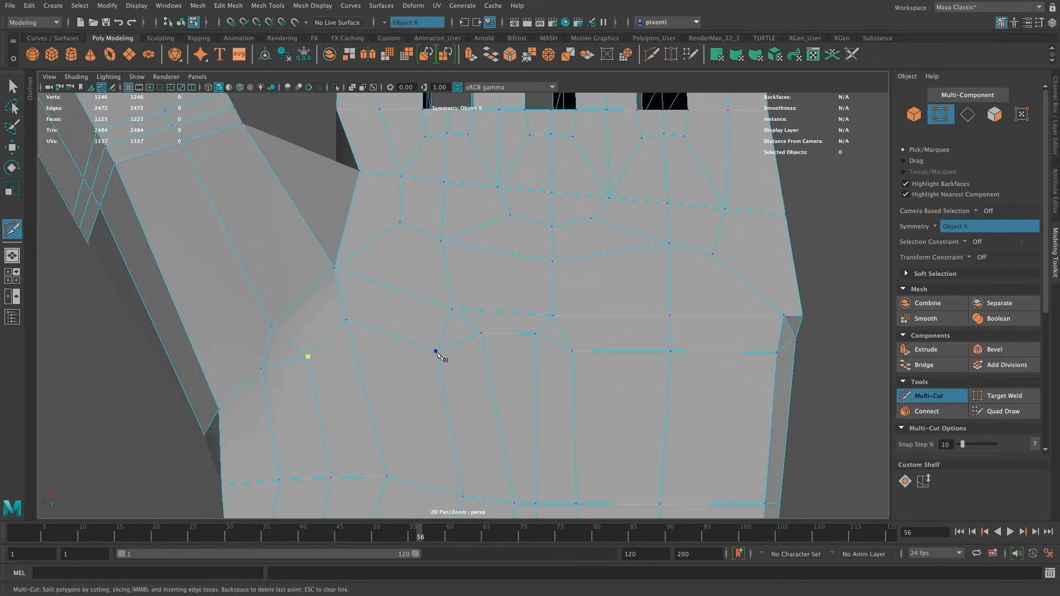
key("Return")
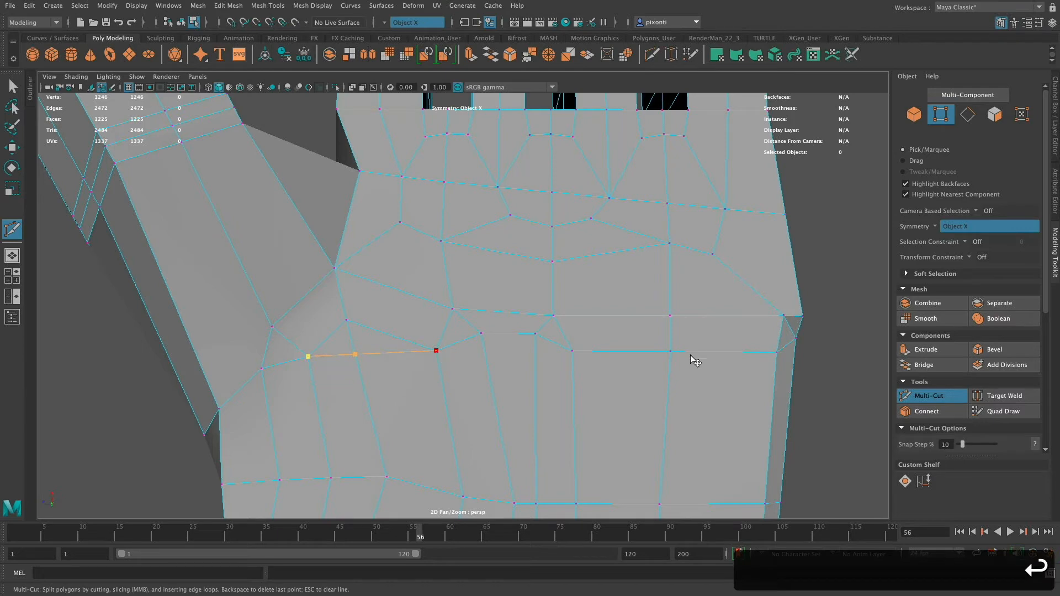
middle_click_drag(425, 353, 467, 350, "alt")
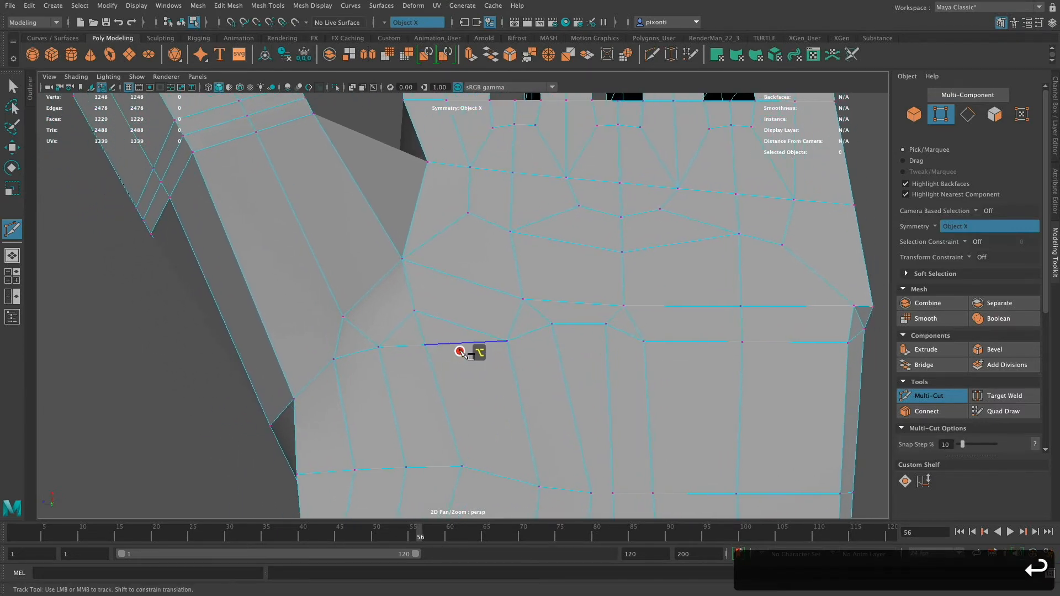
key("q")
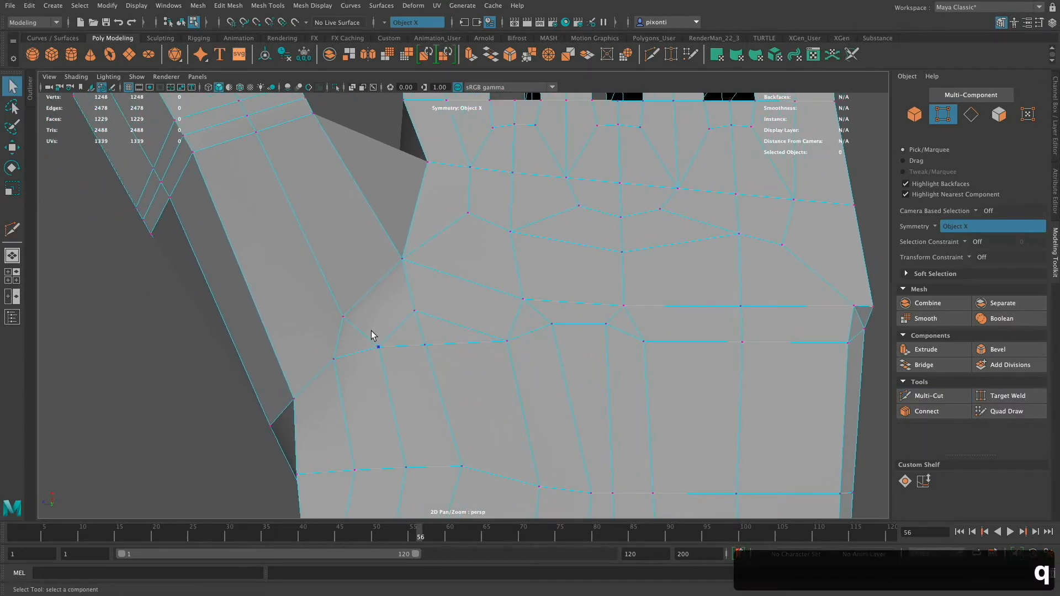
Delete the two short edges linking the thumb-side patch's corners to the thumb-base vertex and the palm row above
right_click_drag(369, 332, 371, 269)
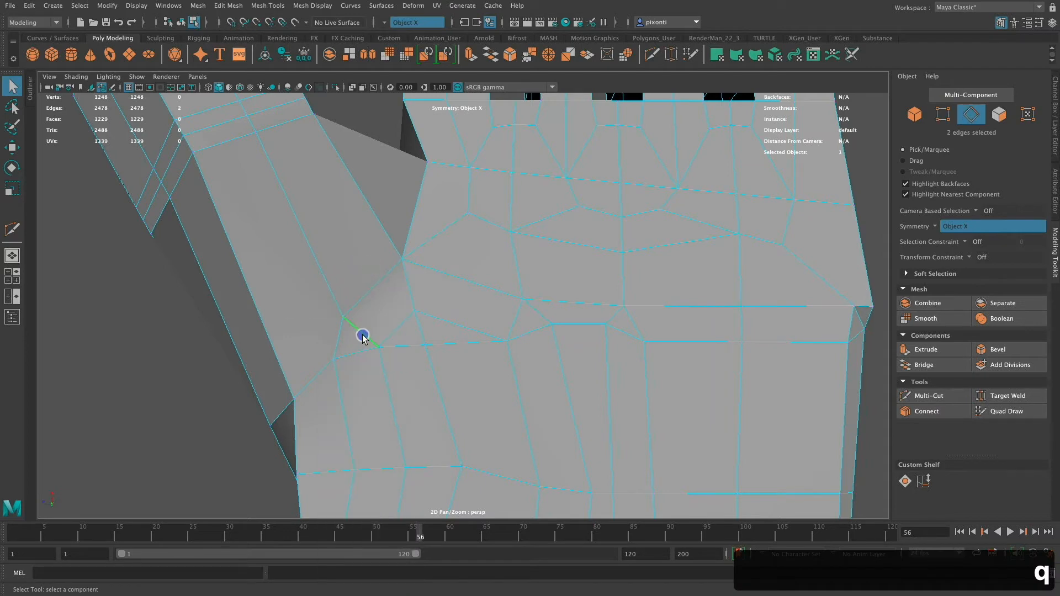
key("BackSpace")
key("BackSpace")
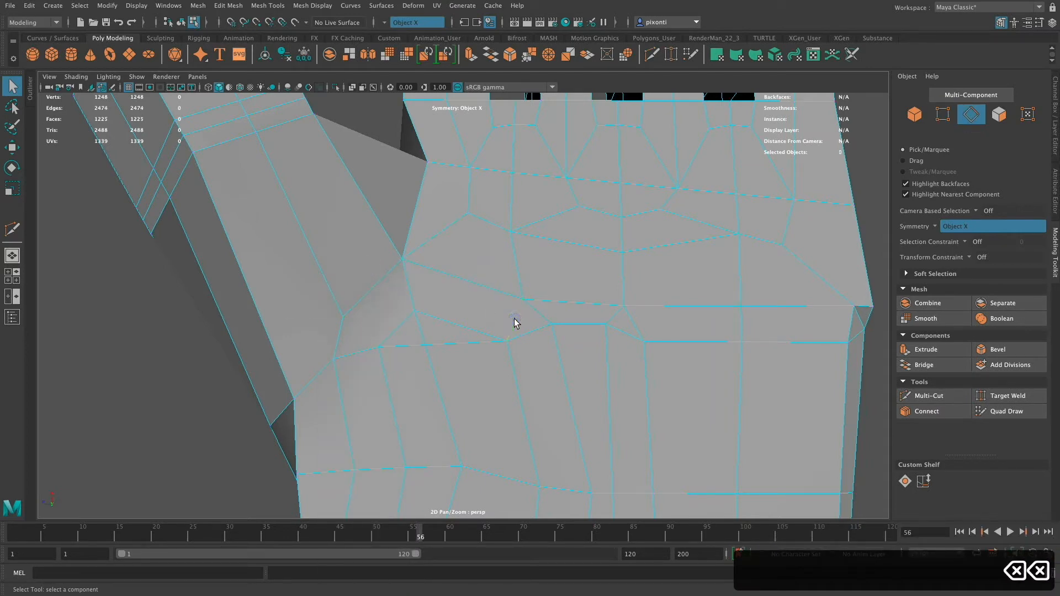
Multi-Cut edges from the thumb-base vertex and the palm-row vertex to the midpoints of the thumb-side patch's two upper edges
left_click(933, 396)
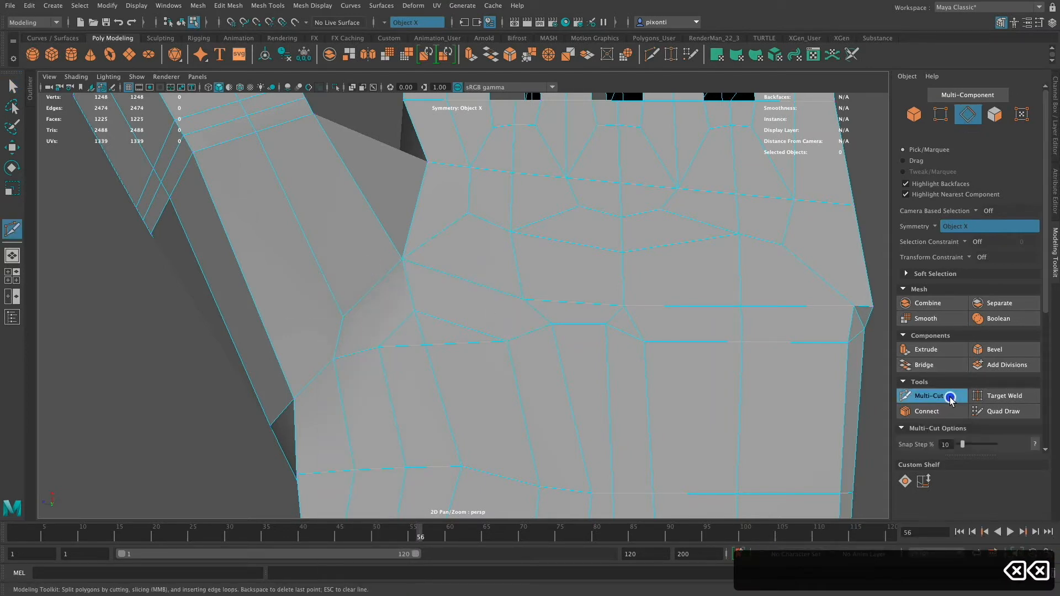
left_click(523, 300)
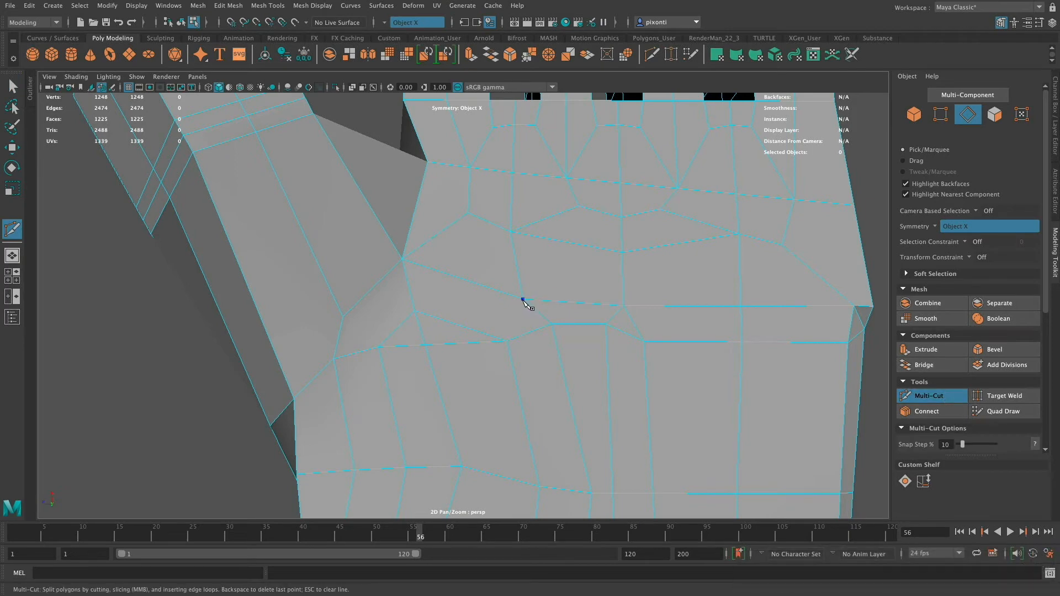
left_click(460, 326, "shift")
key("Return")
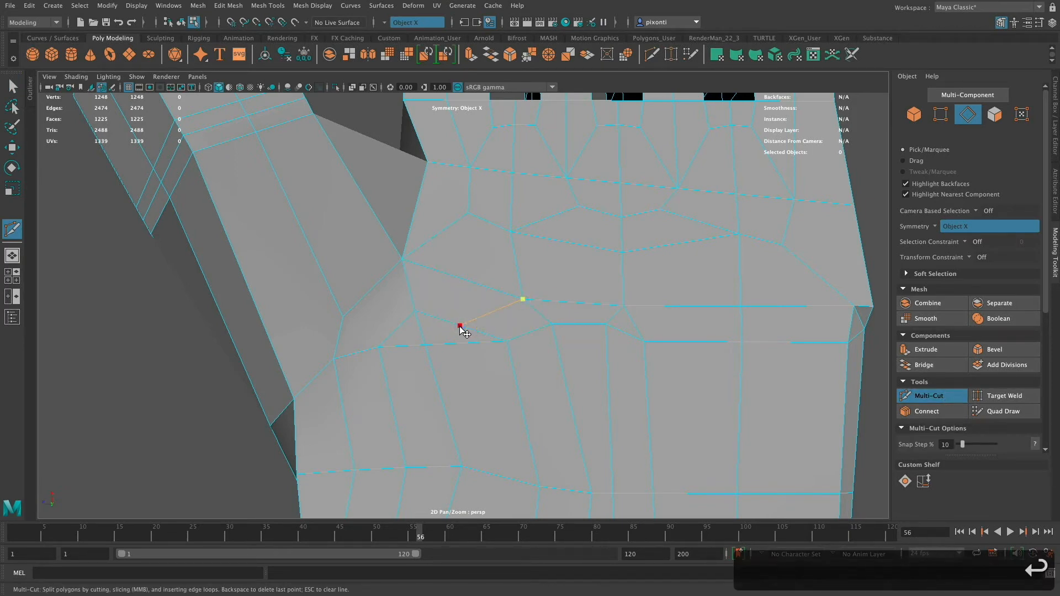
left_click(397, 329)
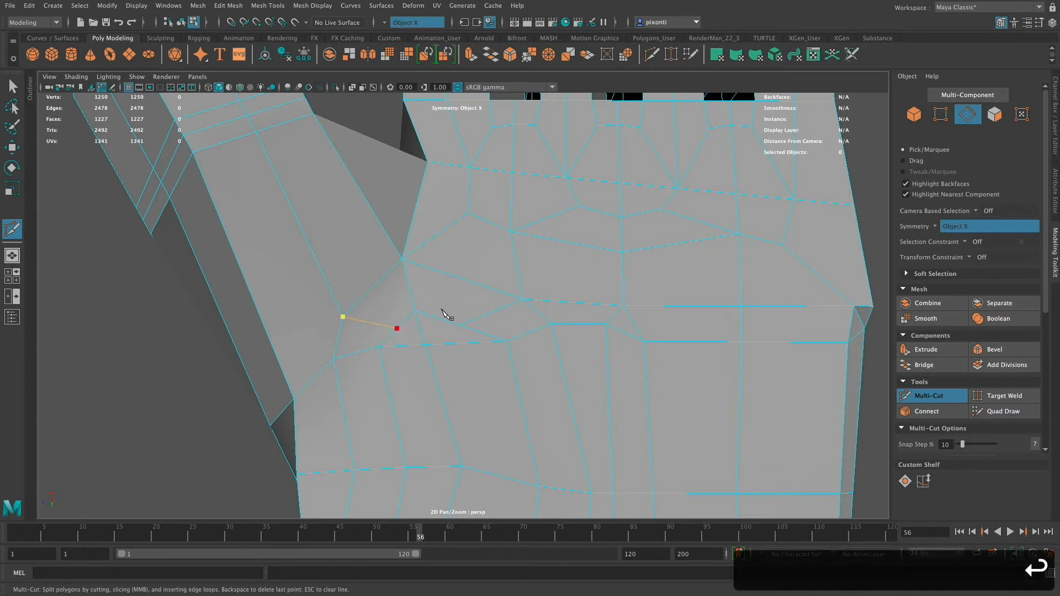
key("q")
Slide the two new vertices on the thumb-side patch outward, one toward the thumb and one up toward the palm centre
right_click_drag(407, 307, 365, 294)
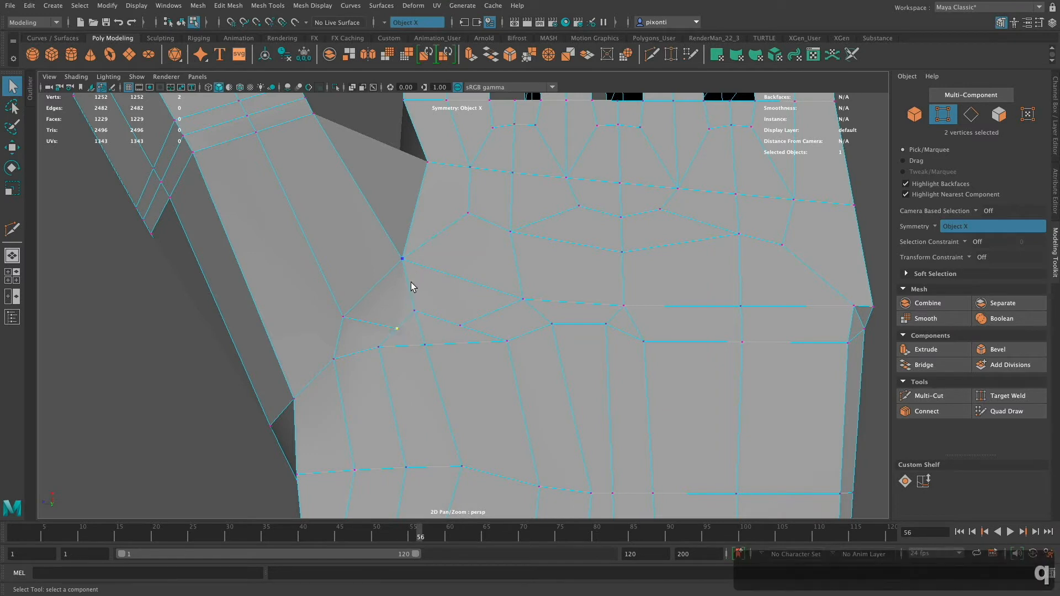
key("w")
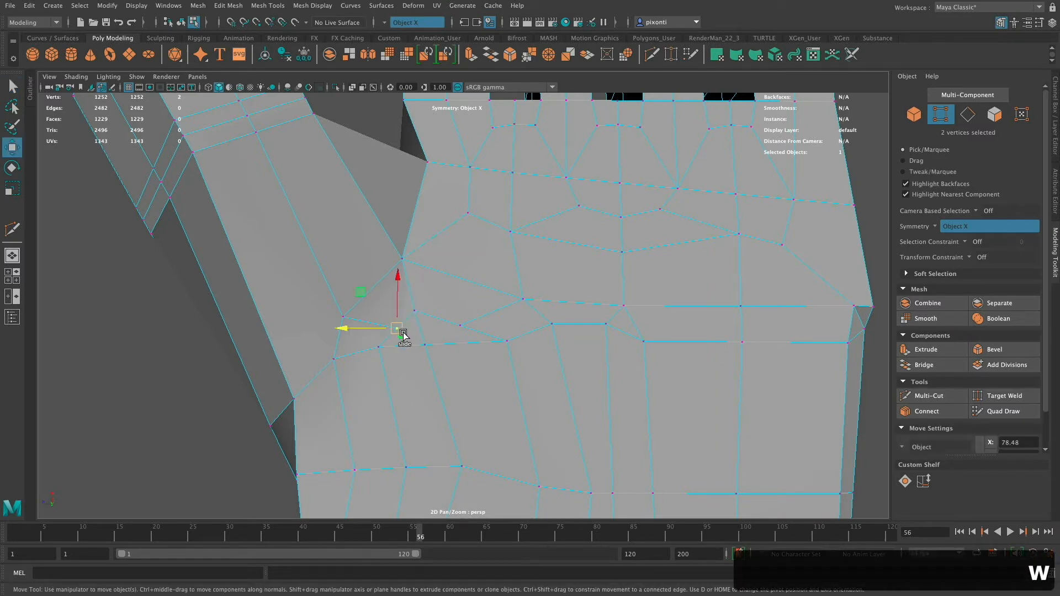
left_click_drag(403, 334, 389, 321, "ctrl+shift")
left_click(462, 324)
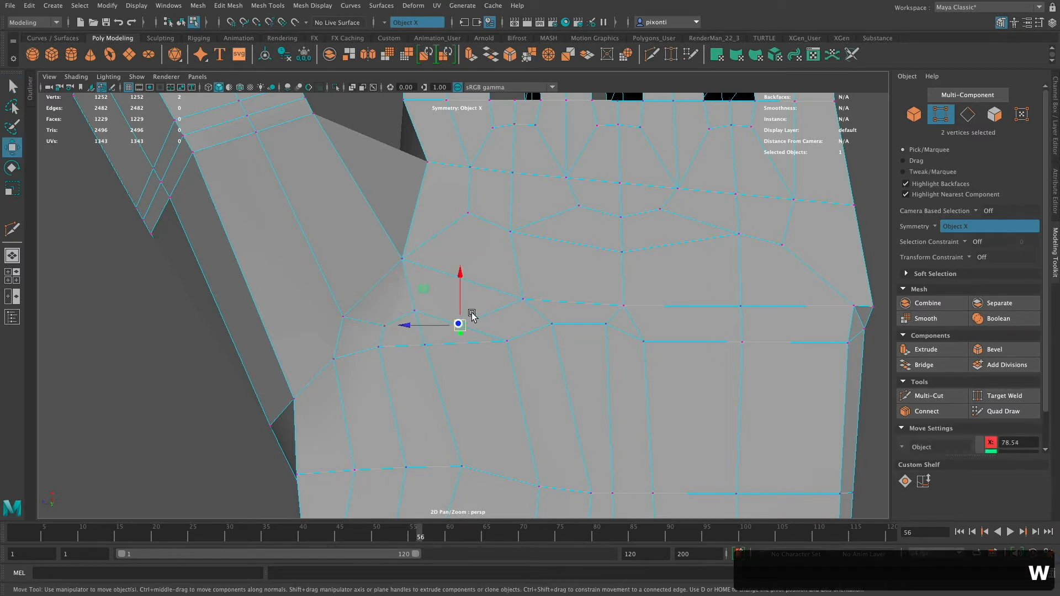
left_click_drag(473, 316, 495, 310, "ctrl+shift")
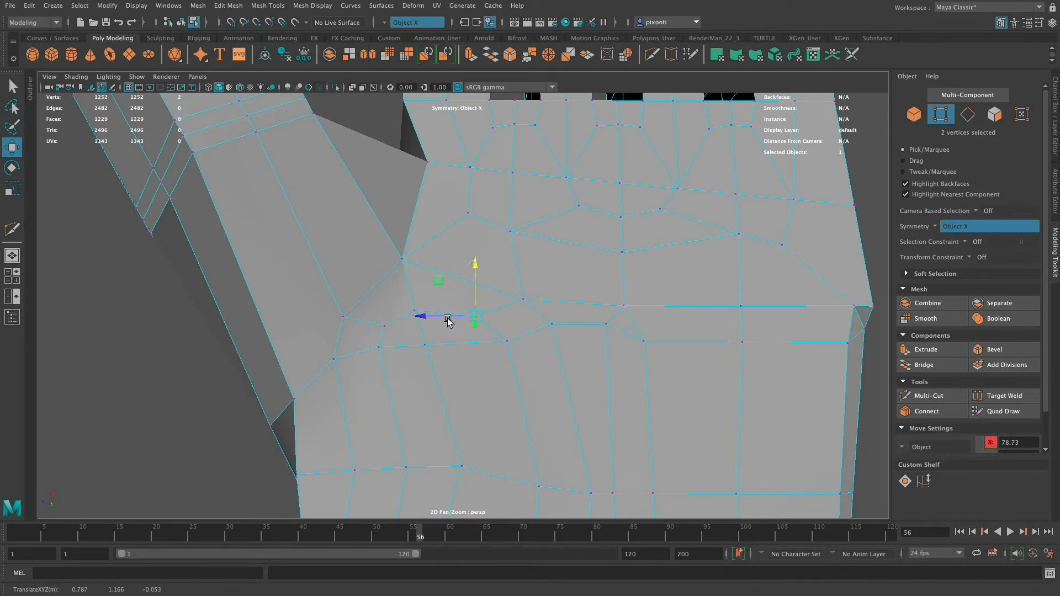
left_click_drag(473, 266, 470, 264)
Raise the palm-row vertex directly above the little-finger-side patch toward the fingers
middle_click_drag(570, 418, 528, 332, "alt")
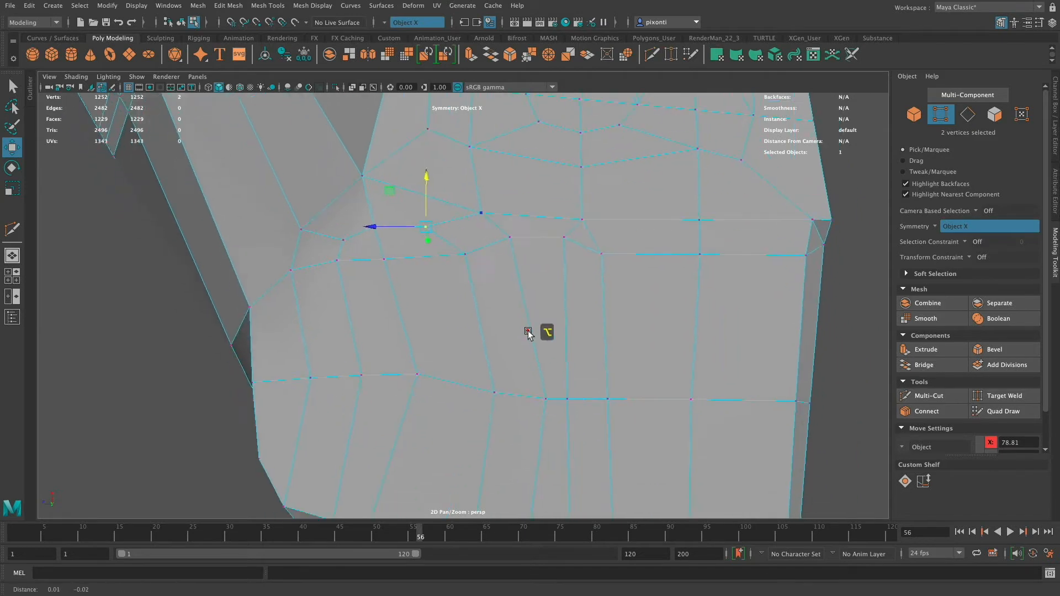
left_click_drag(546, 332, 539, 349, "alt")
middle_click_drag(496, 310, 485, 344, "alt")
left_click_drag(485, 346, 574, 383, "alt")
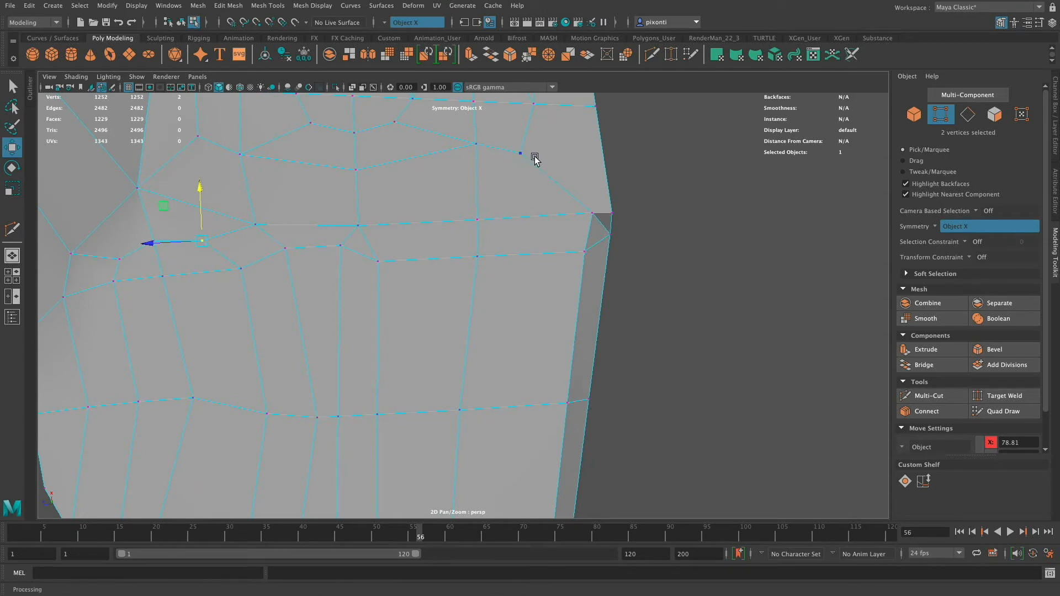
left_click(478, 221)
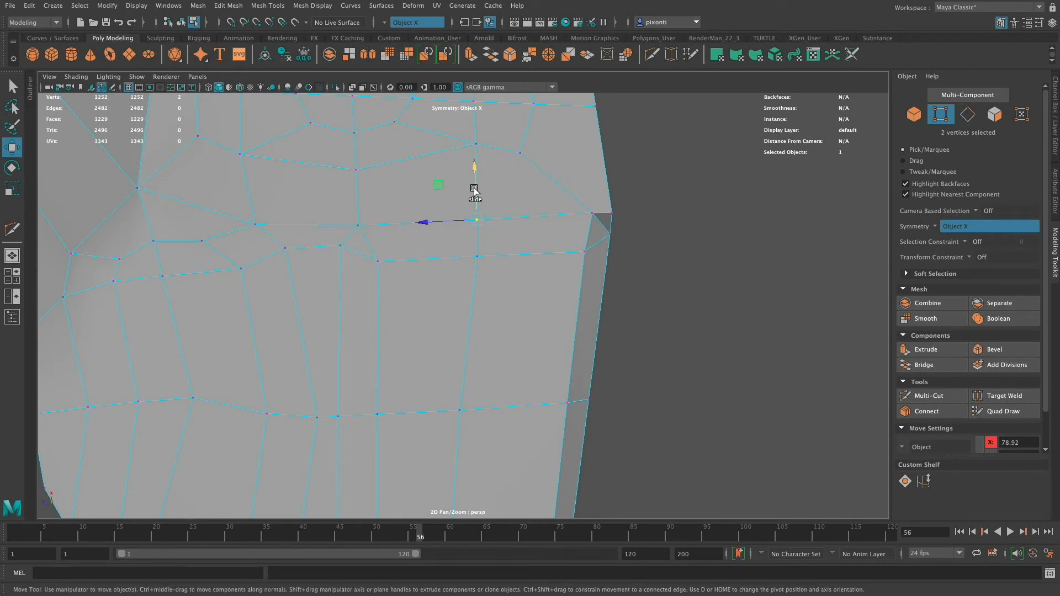
left_click_drag(474, 190, 474, 165)
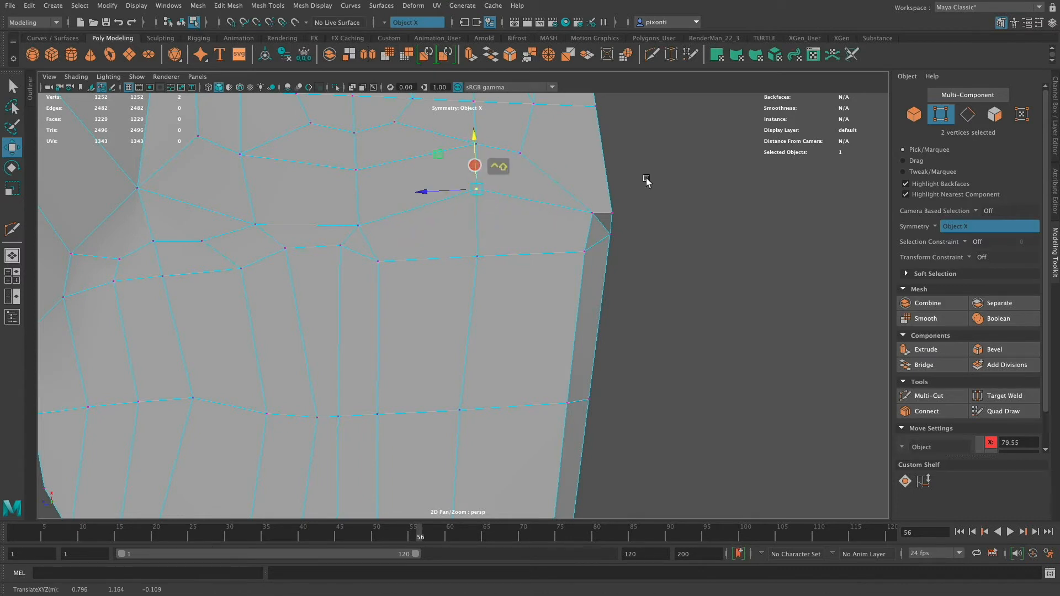
Multi-Cut a peaked edge above the little-finger-side patch, from its inner upper corner over the centre line to its outer upper corner
left_click(931, 396)
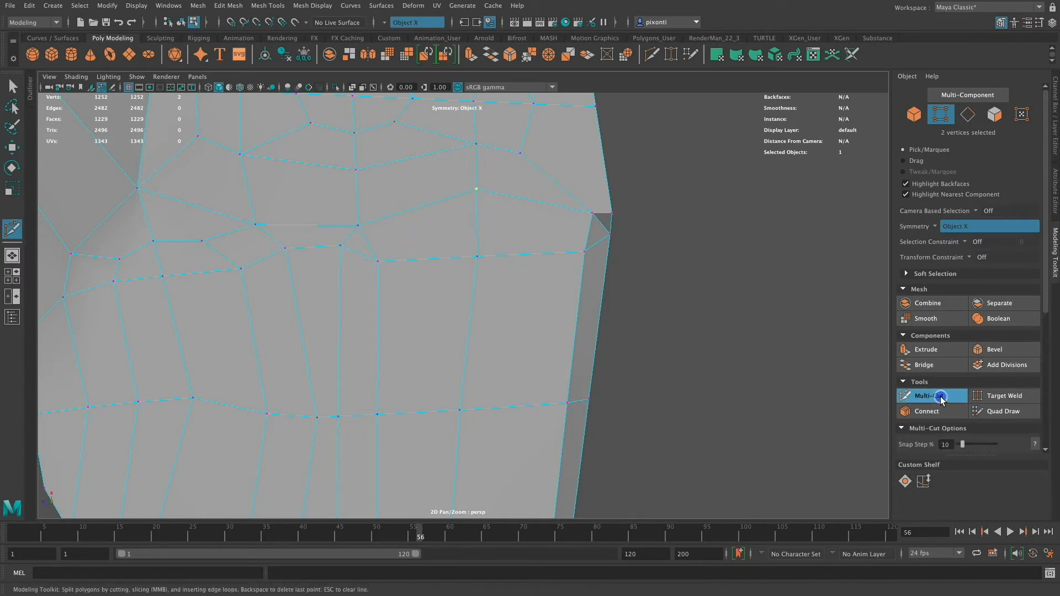
left_click(378, 262)
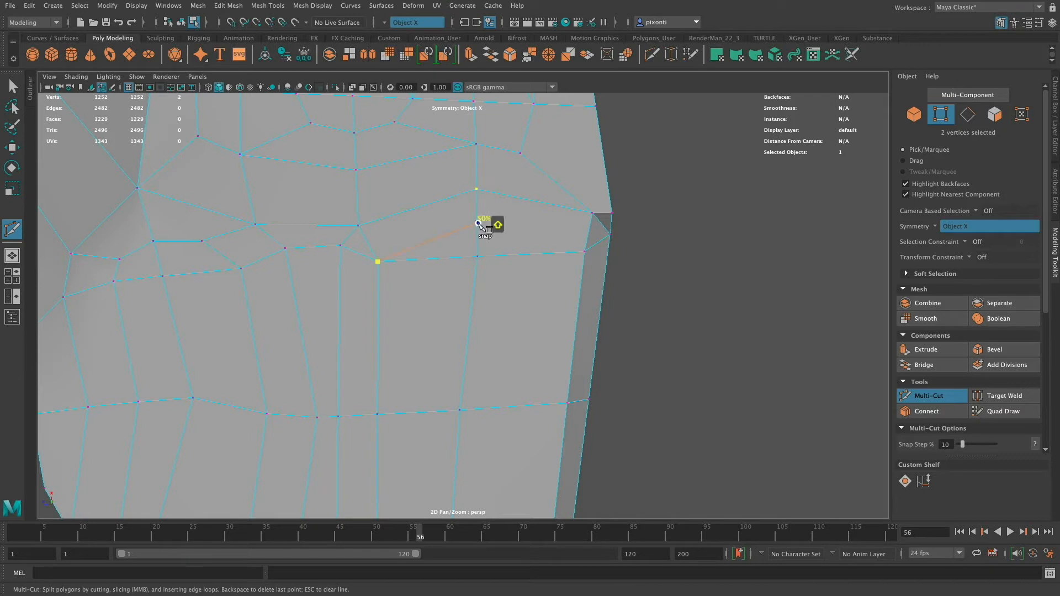
key("Return")
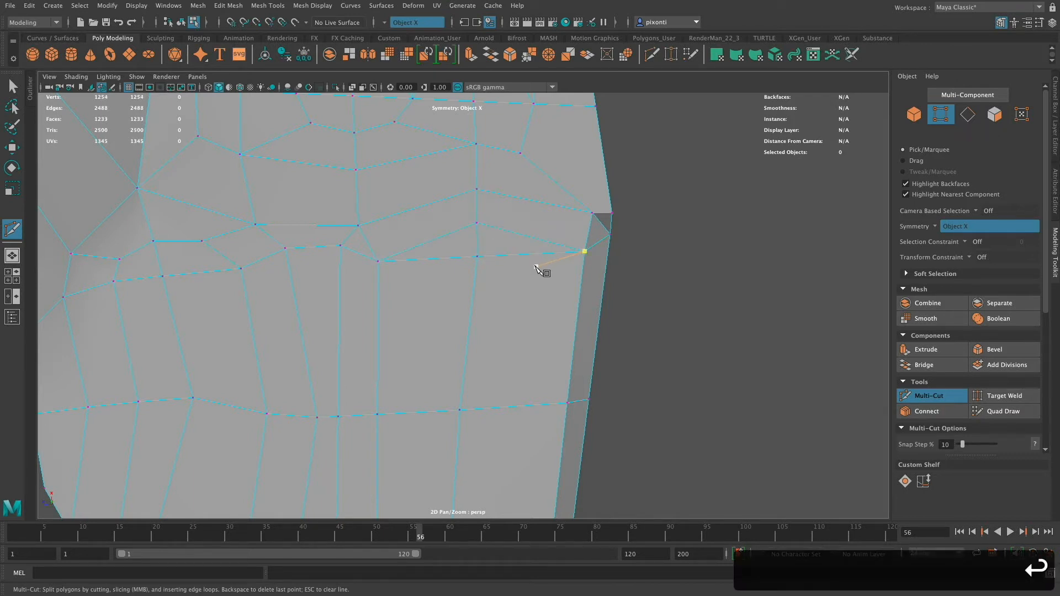
key("q")
Delete the two short edges linking the little-finger-side patch's upper corners to the palm row above
right_click(388, 239)
right_click_drag(388, 239, 385, 212)
left_click(370, 247)
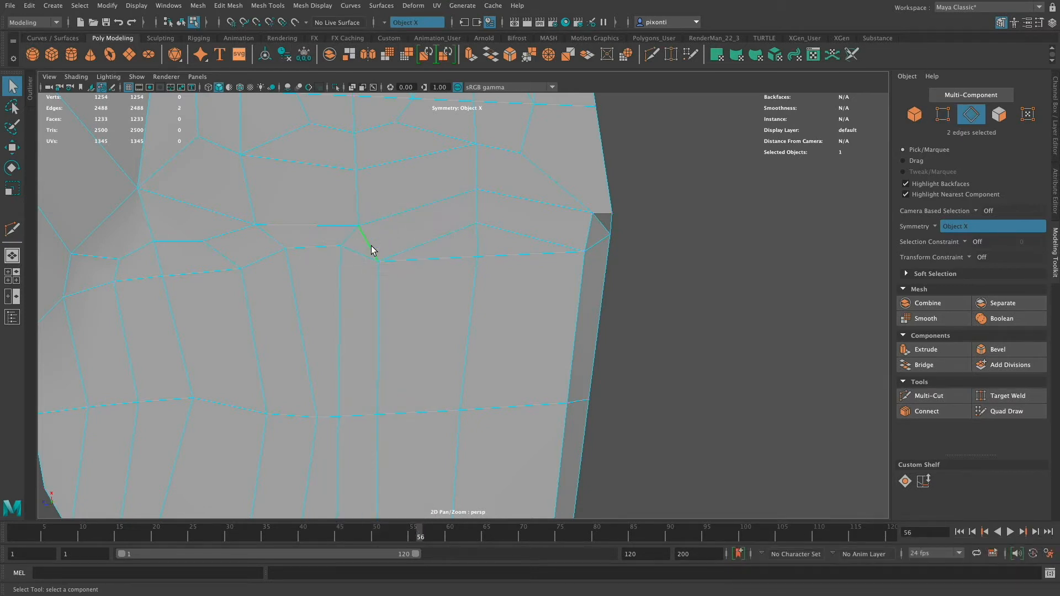
key("BackSpace")
left_click(589, 234)
key("BackSpace")
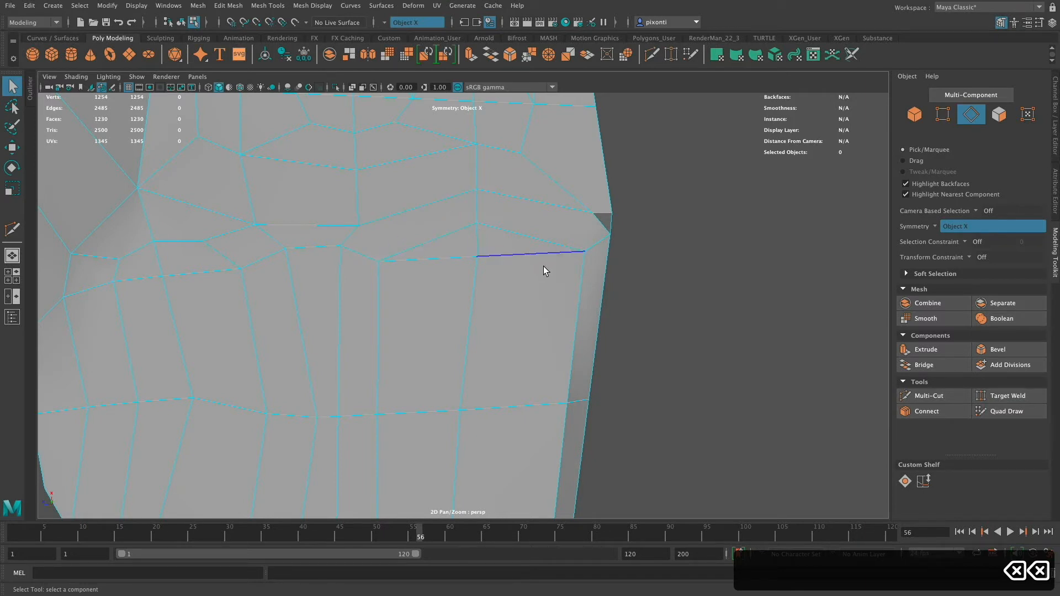
Multi-Cut edges from the inner and outer palm-row vertices to the midpoints of the little-finger-side patch's peaked top edge
left_click(929, 395)
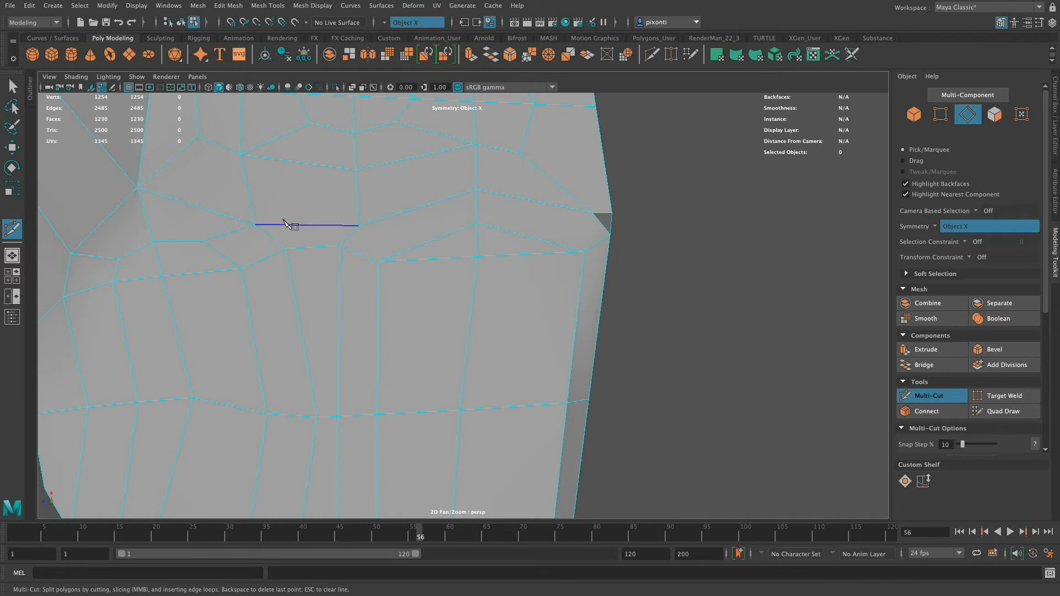
left_click(360, 227)
key("Return")
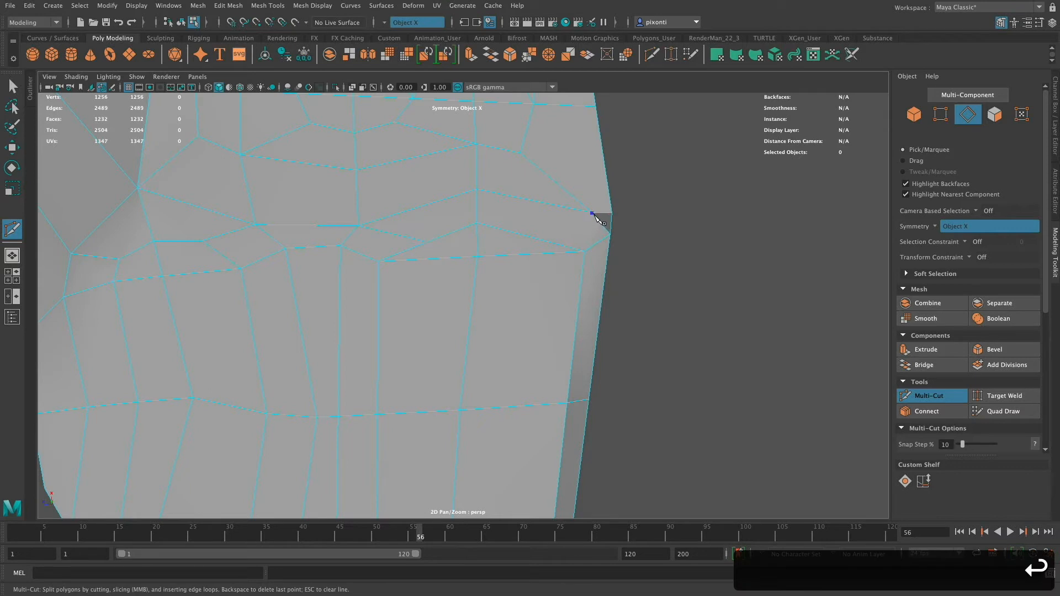
left_click(592, 213)
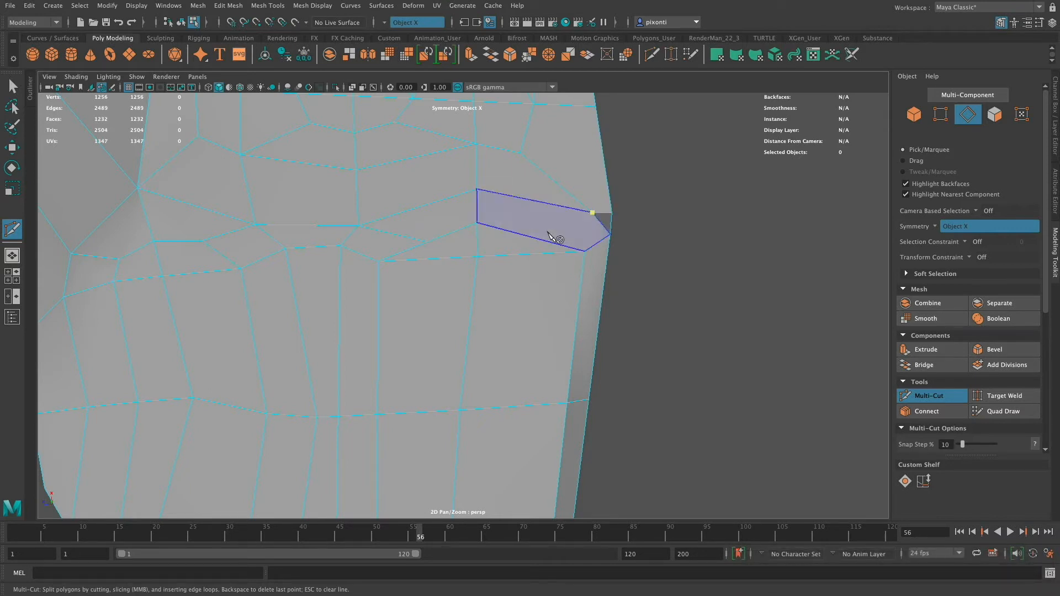
key("shift")
key("Return")
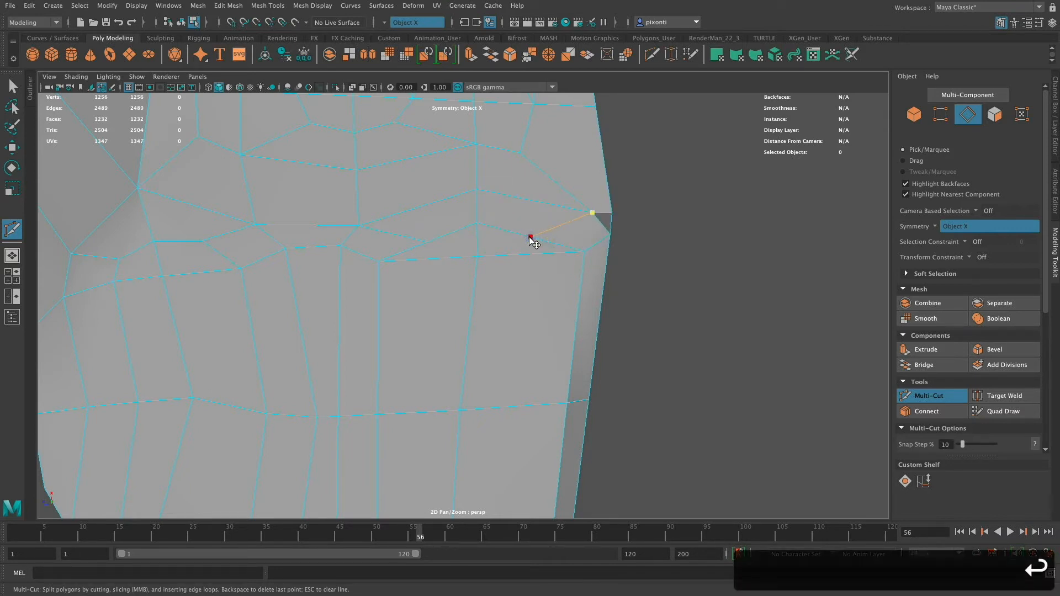
key("q")
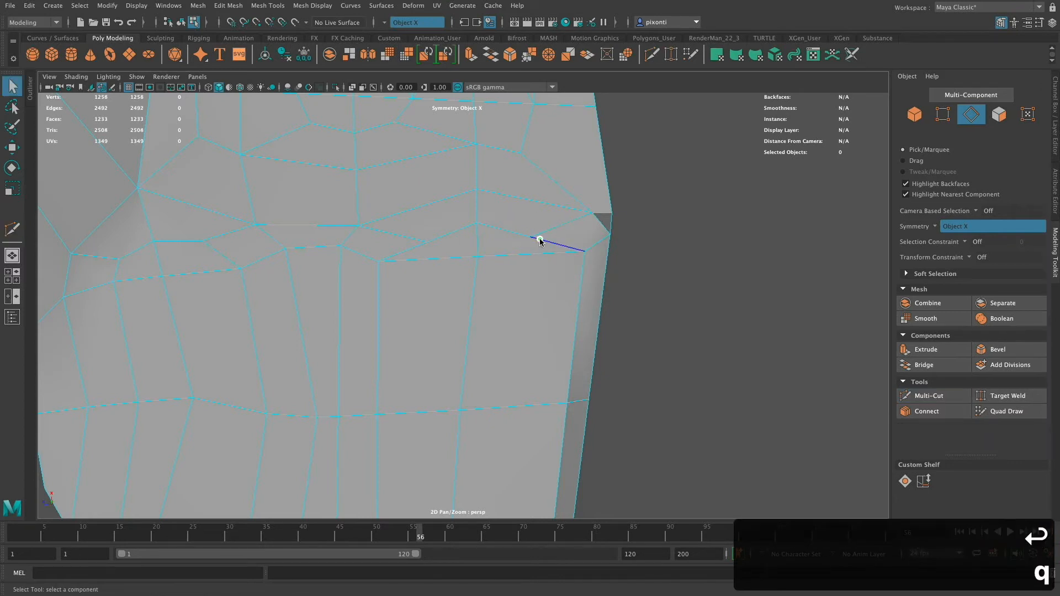
Slide the two new vertices on the little-finger-side patch's peaked edge up and away from its centre
right_click_drag(539, 236, 532, 237)
left_click(532, 236)
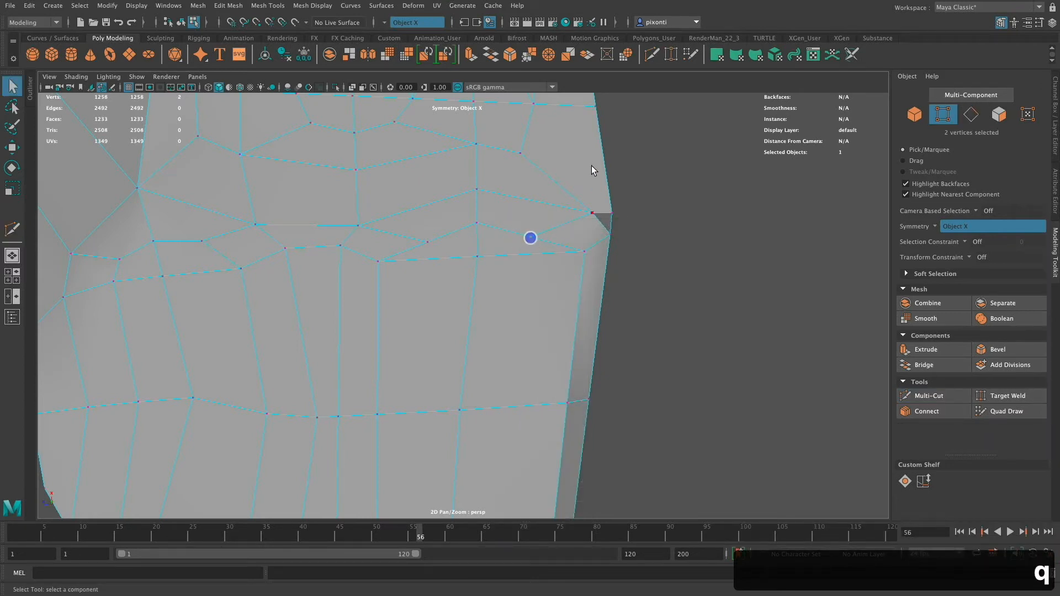
key("w")
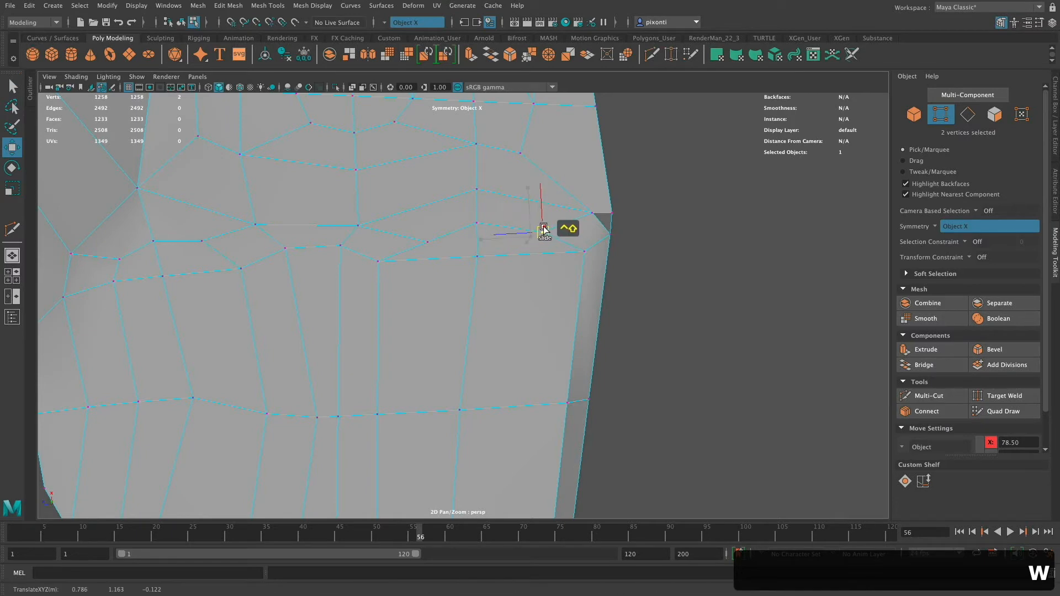
left_click_drag(544, 231, 409, 233, "ctrl+shift")
Raise the three vertices just above the wrist on the little-finger side toward the palm, rounding the lower edge of that muscle
left_click_drag(495, 316, 485, 313, "alt")
middle_click_drag(486, 314, 502, 302, "alt")
mouse_move(509, 293)
right_mouse_down("alt")
mouse_move(552, 293)
mouse_move(511, 293)
mouse_move(520, 279)
right_mouse_up("alt")
left_click(464, 391)
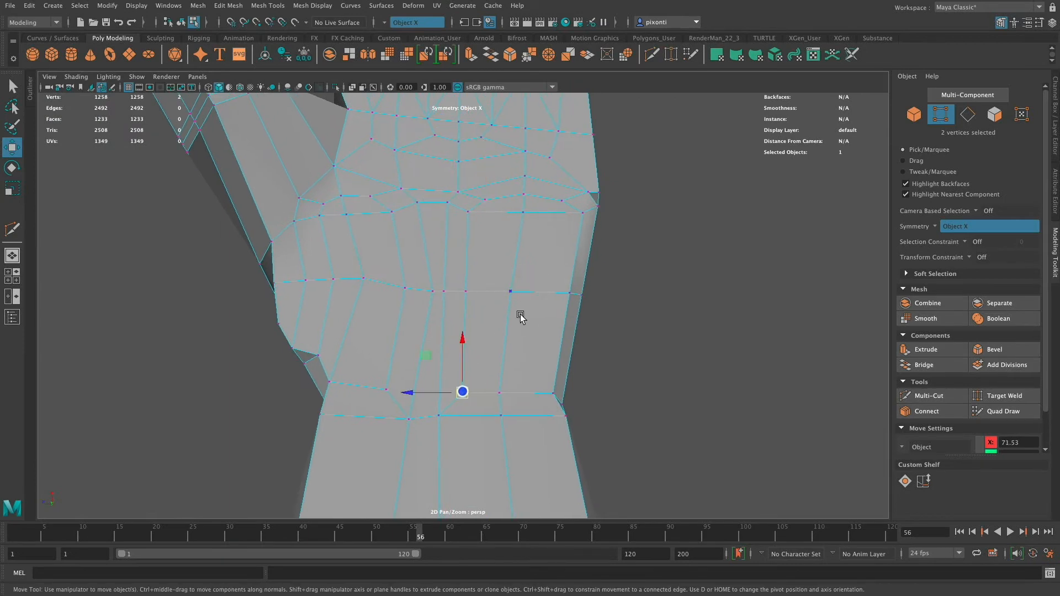
left_click_drag(466, 349, 464, 310)
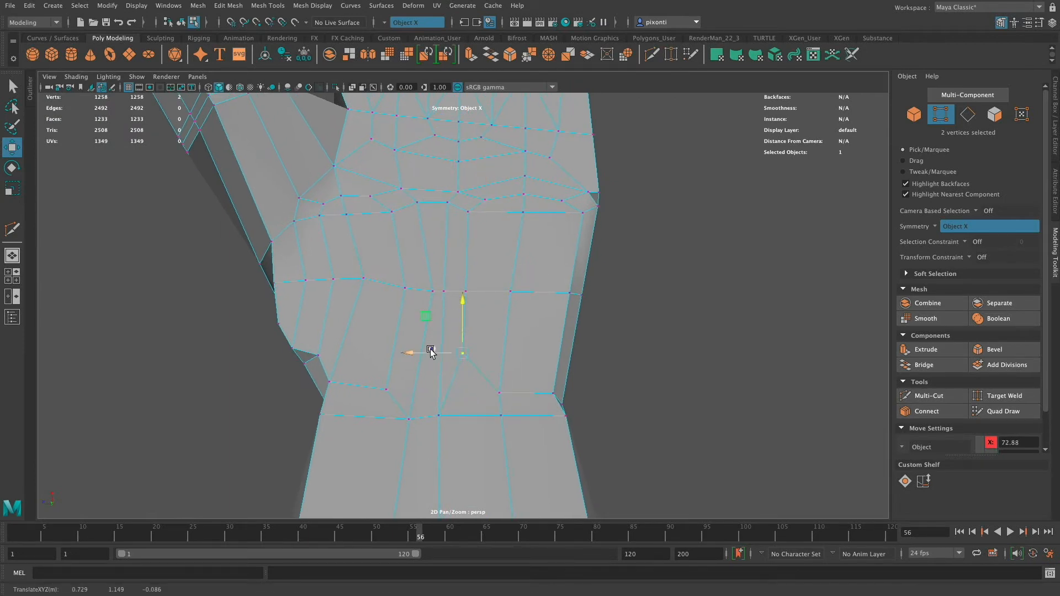
left_click(499, 392)
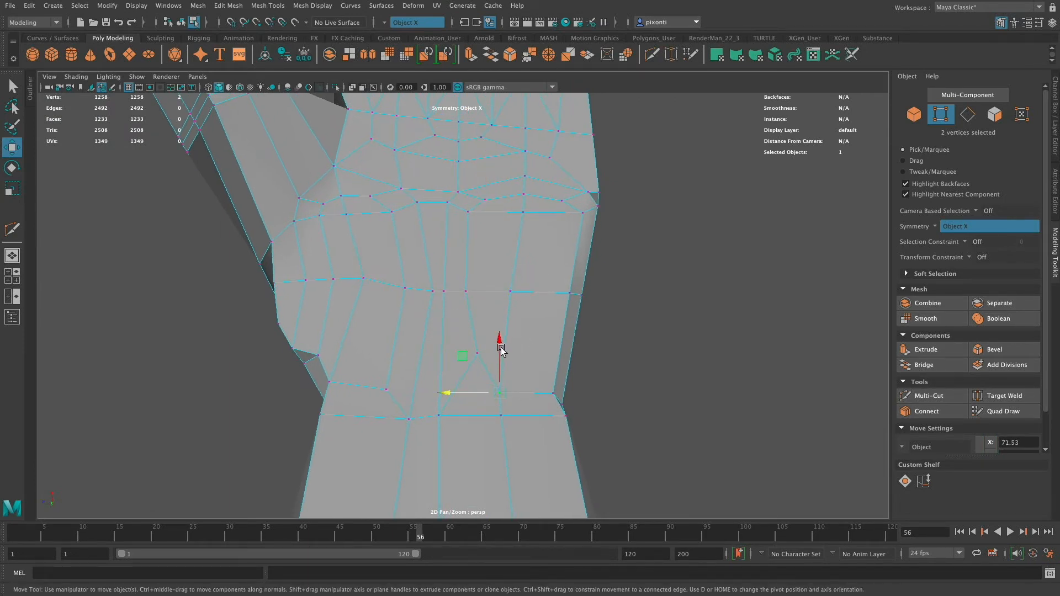
left_click_drag(500, 347, 552, 312)
left_click(552, 392)
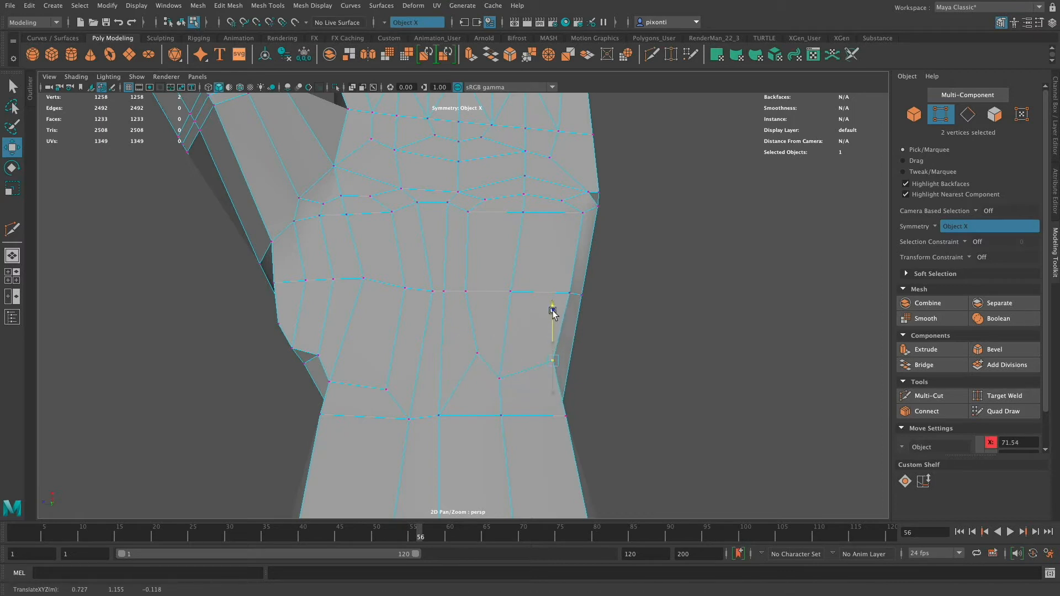
Raise the two central wrist vertices and the neighbouring thumb-side vertex toward the palm
left_click(440, 414)
left_click_drag(440, 373, 385, 312)
left_click(408, 417)
left_click(386, 389)
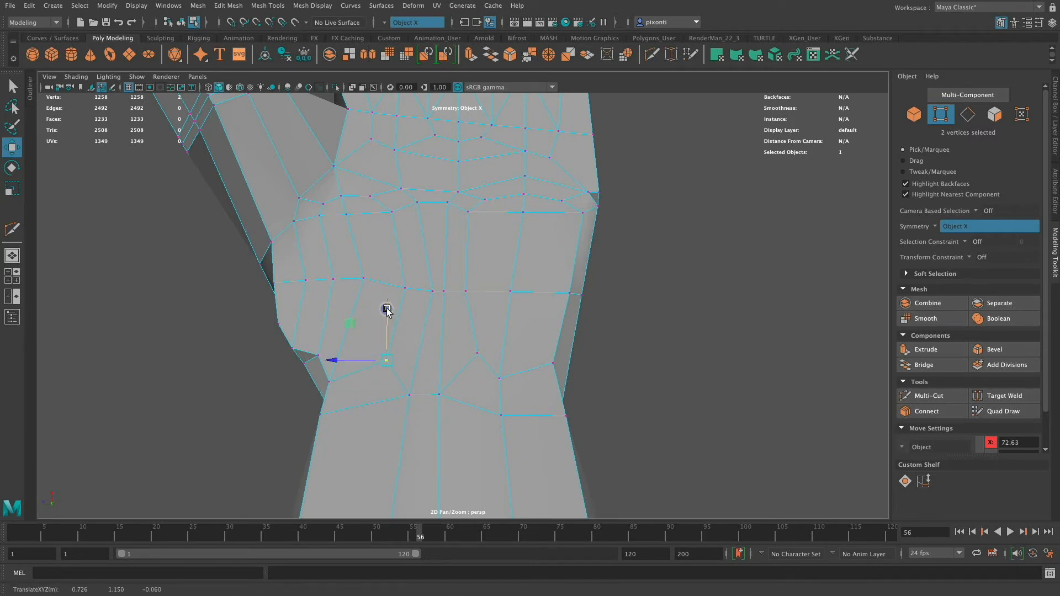
Shift the three vertices along the little-finger-side patch's outer column inward, away from the hand's outer edge
right_click_drag(500, 351, 497, 355, "ctrl")
left_click_drag(514, 357, 562, 388, "alt")
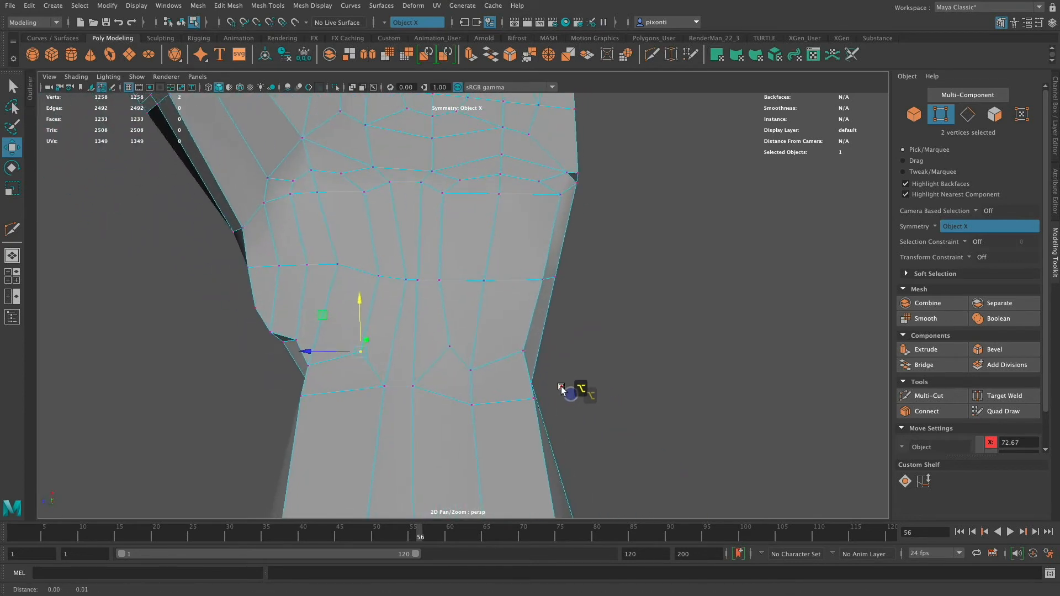
left_click(543, 280)
left_click_drag(519, 280, 504, 280)
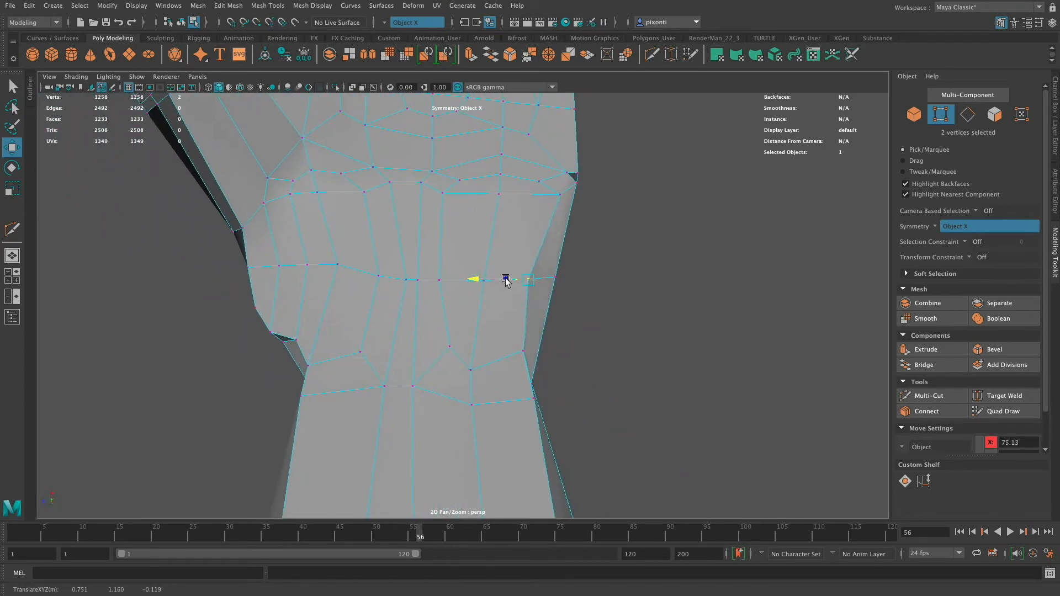
left_click(518, 350)
left_click_drag(518, 350, 485, 350)
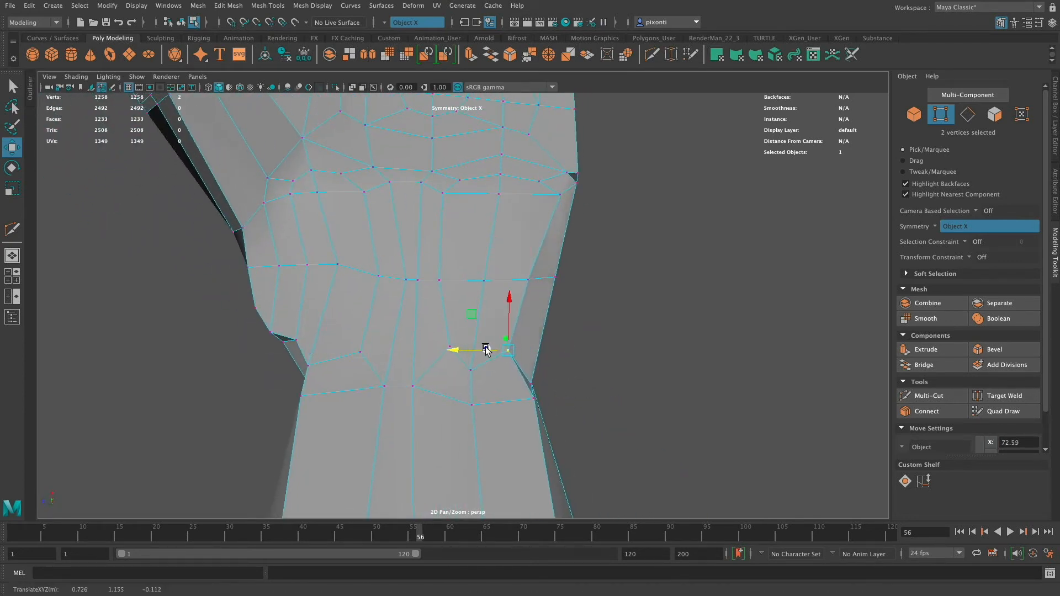
left_click(560, 195)
left_click_drag(544, 195, 519, 197)
left_click(530, 179)
left_click(545, 196)
middle_click_drag(549, 217, 577, 227, "alt")
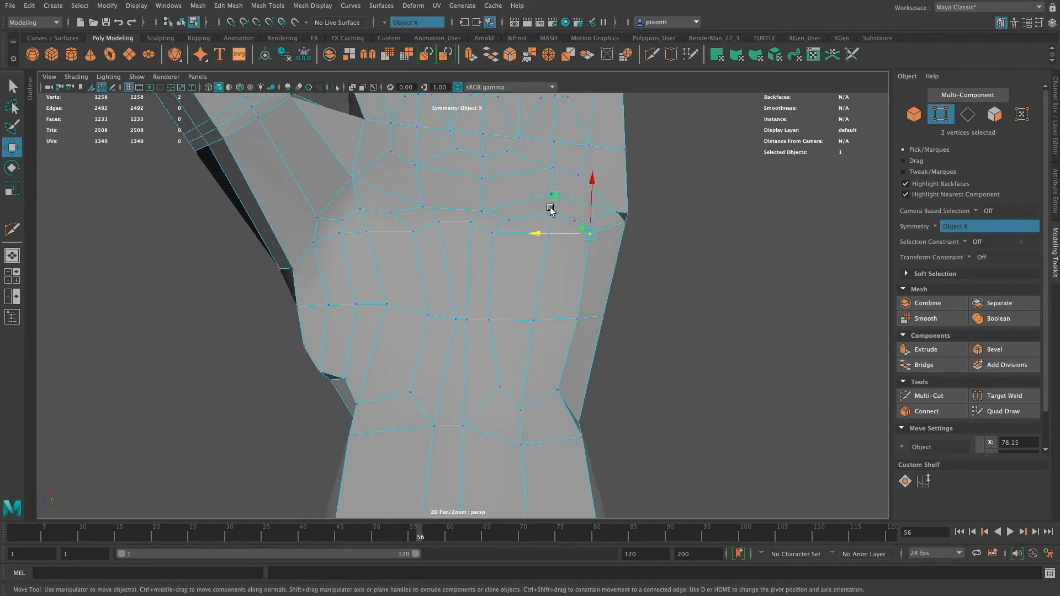
Slide the six vertices of the little-finger-side patch's two upper rows along their edges toward the wrist
left_click(493, 234)
left_click(509, 220, "shift")
left_click(550, 214, "shift")
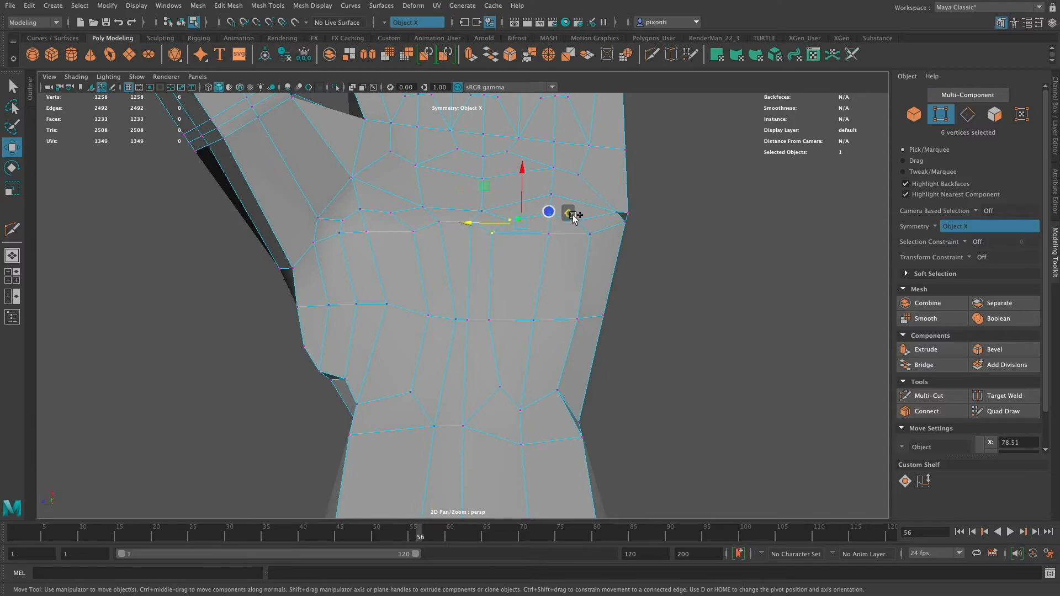
left_click(574, 221, "shift")
left_click(590, 234, "shift")
left_click(549, 234, "shift")
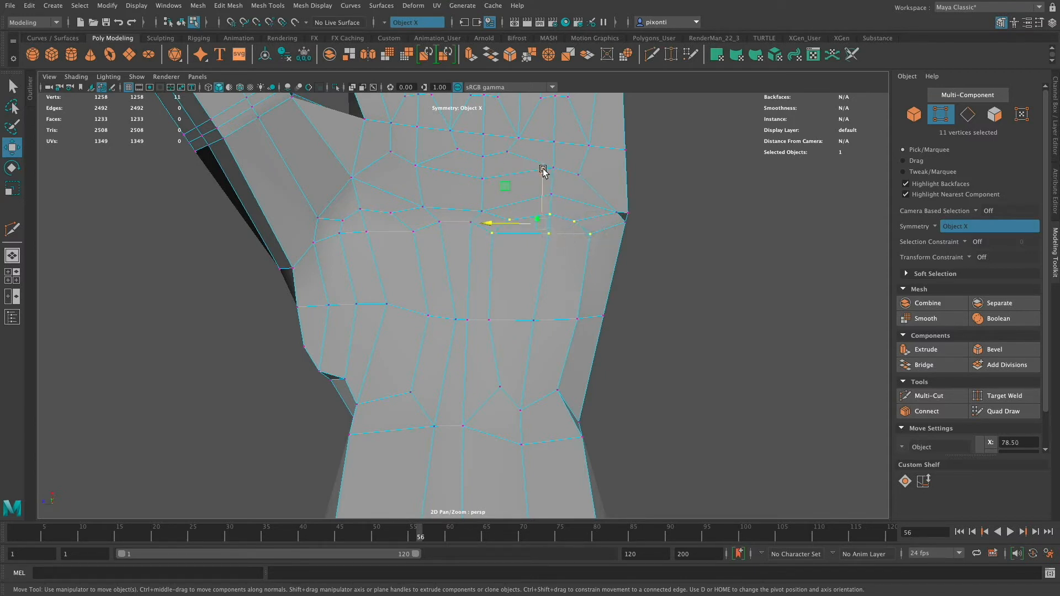
left_click_drag(550, 229, 563, 260)
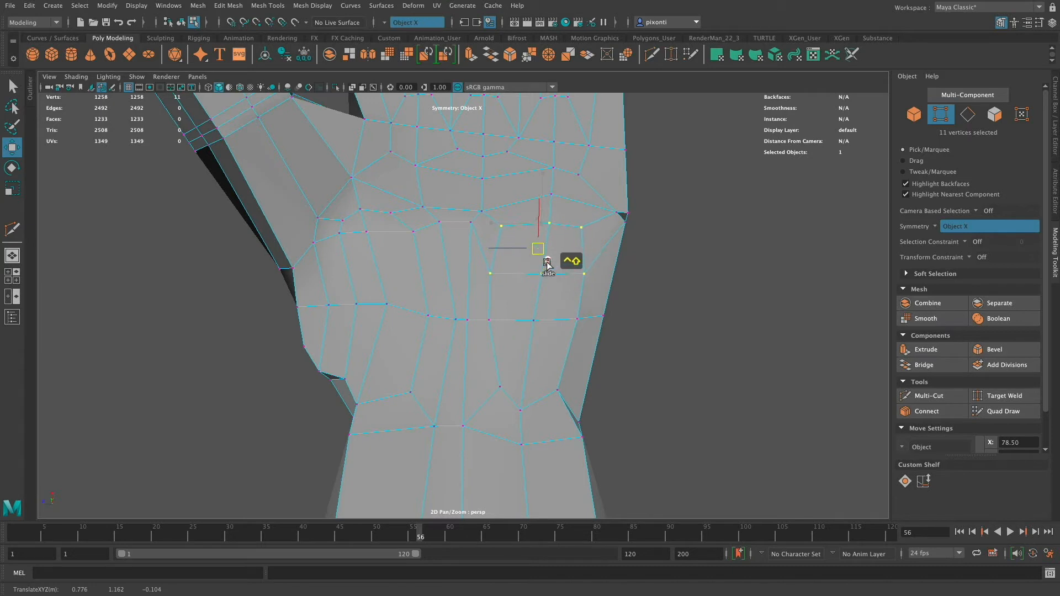
Shift the three vertices of the little-finger-side patch's top row slightly farther toward the wrist
left_click(665, 259)
left_click(580, 226)
left_click(502, 225)
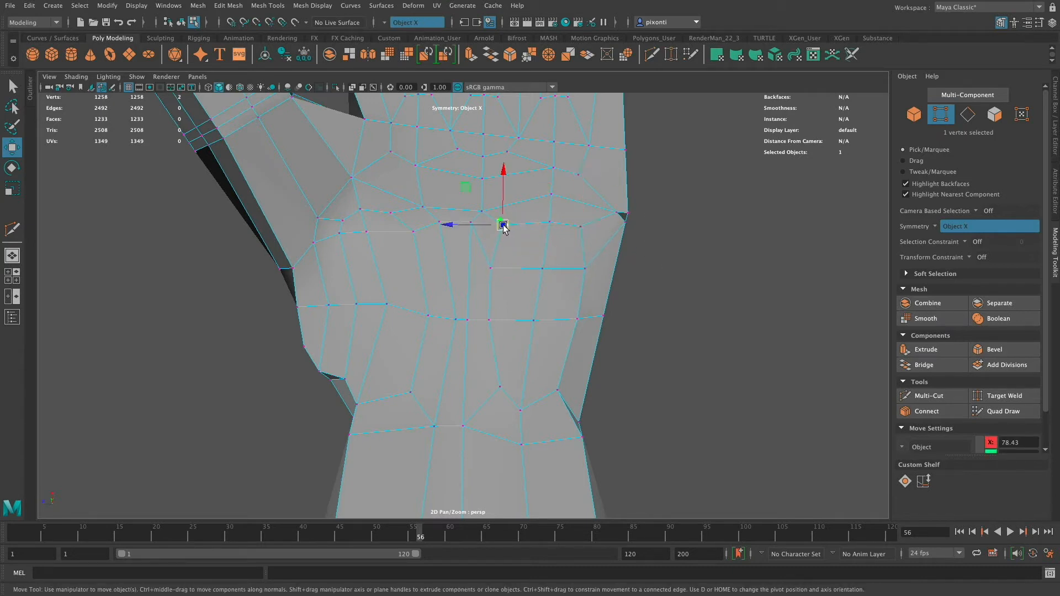
left_click(550, 223, "shift")
left_click(580, 226, "shift")
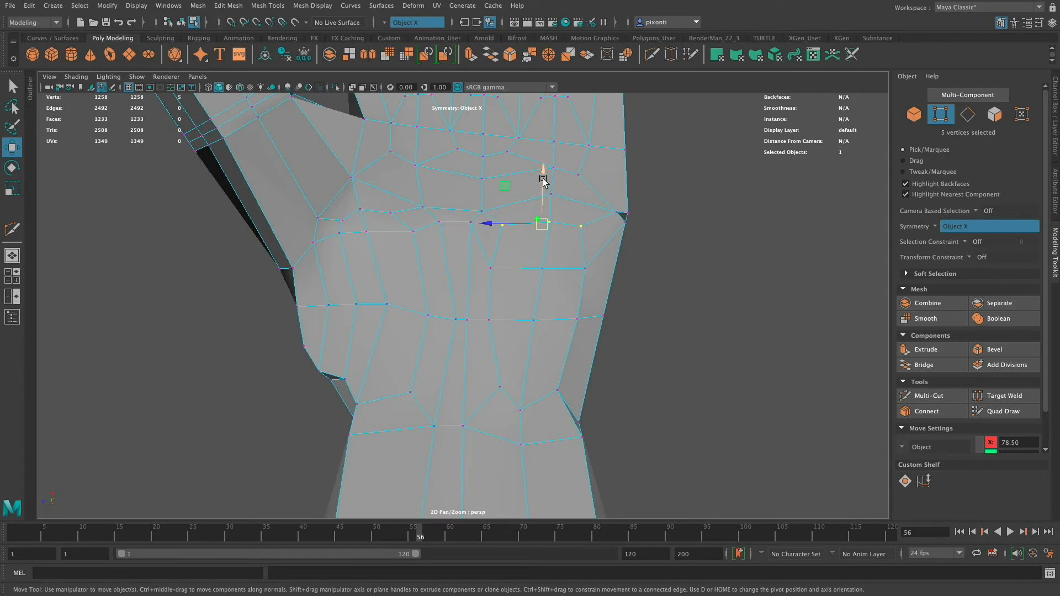
left_click_drag(543, 180, 543, 191)
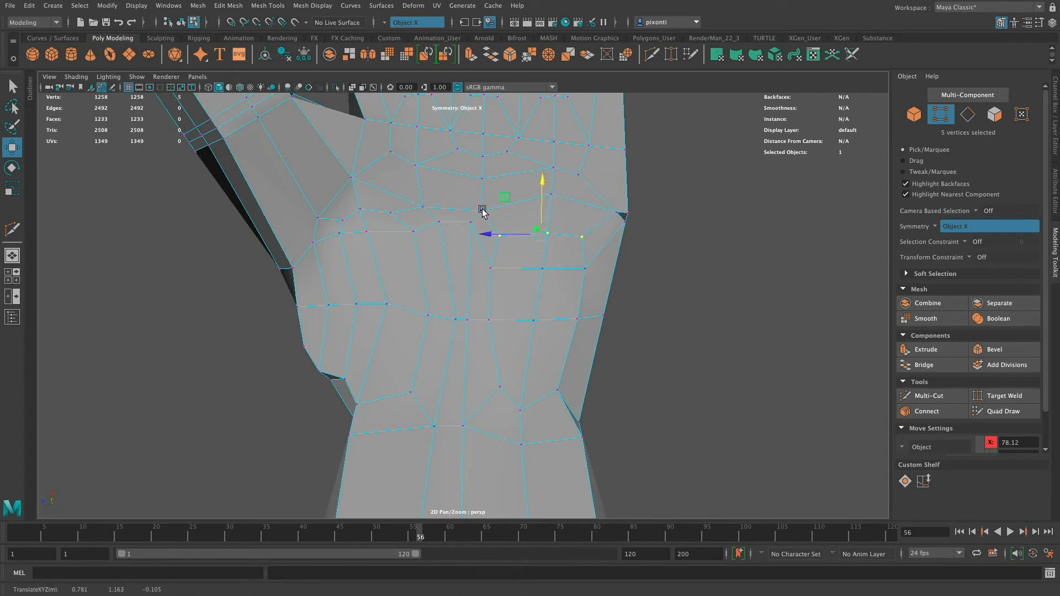
Slide the vertices bordering the top of the little-finger-side patch toward the wrist, from the palm centre to the hand's outer edge
left_click(482, 212)
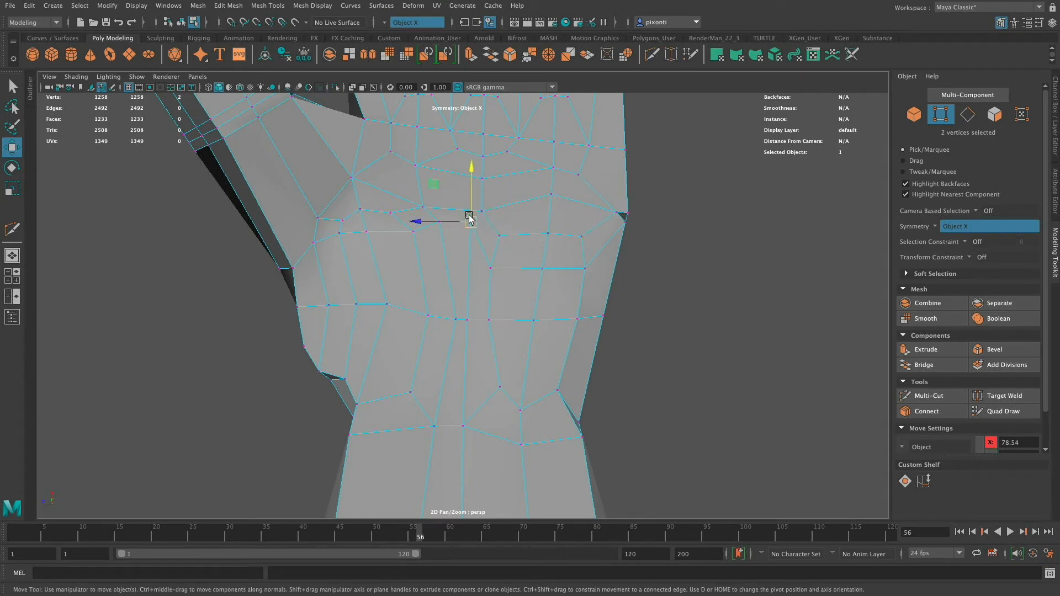
left_click_drag(471, 221, 469, 253, "ctrl+shift")
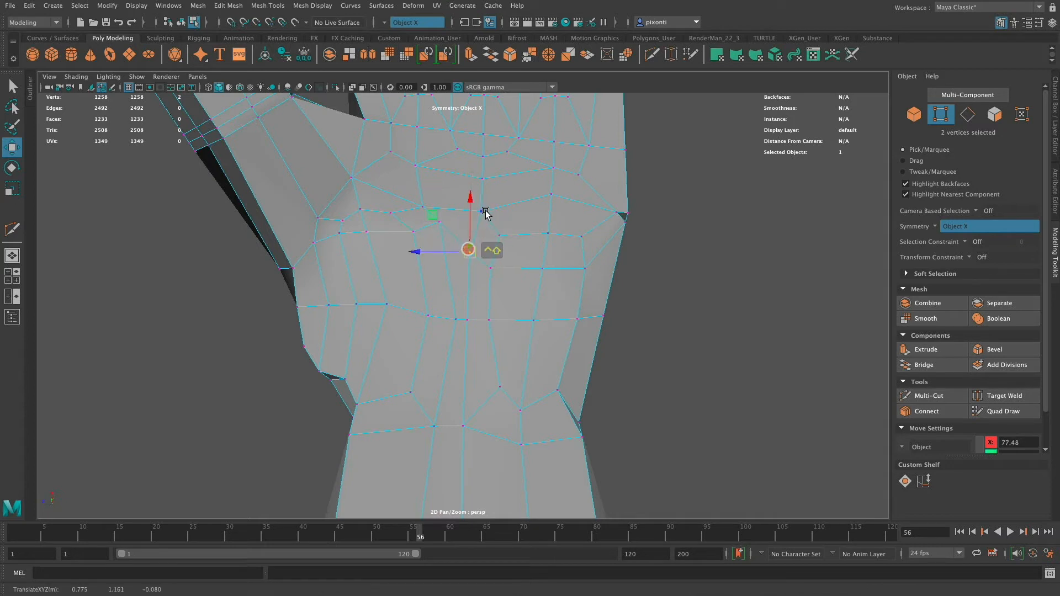
left_click(482, 212)
left_click_drag(482, 215, 478, 226, "ctrl+shift")
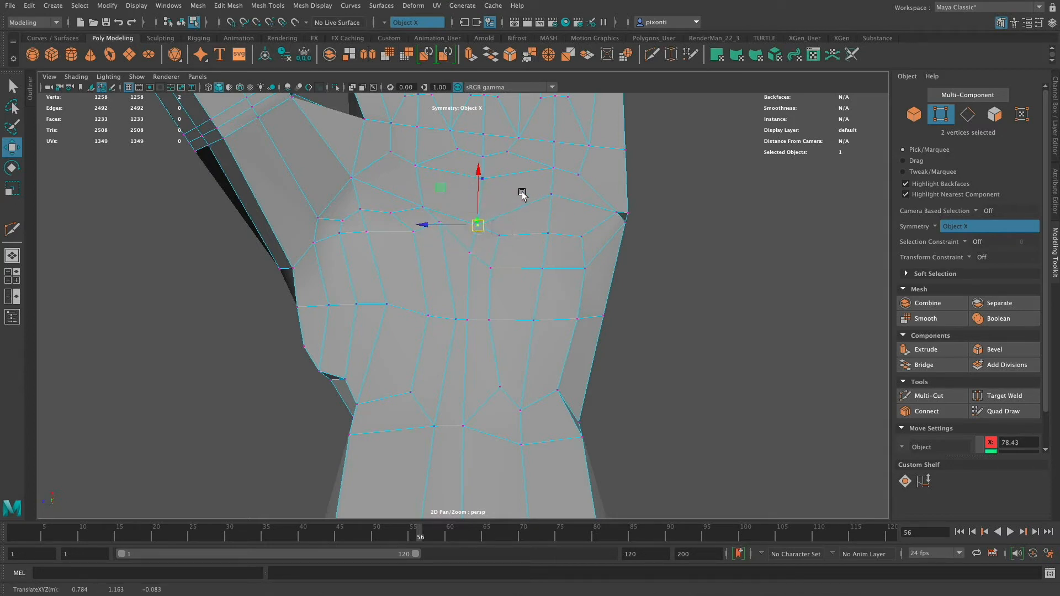
left_click(550, 203)
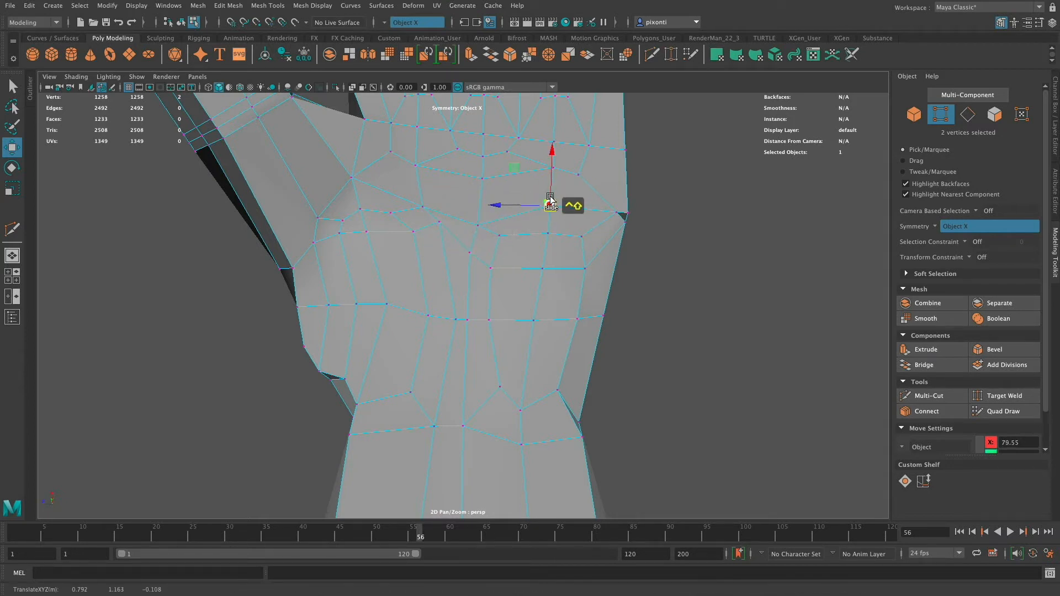
left_click(616, 212)
left_click(620, 223)
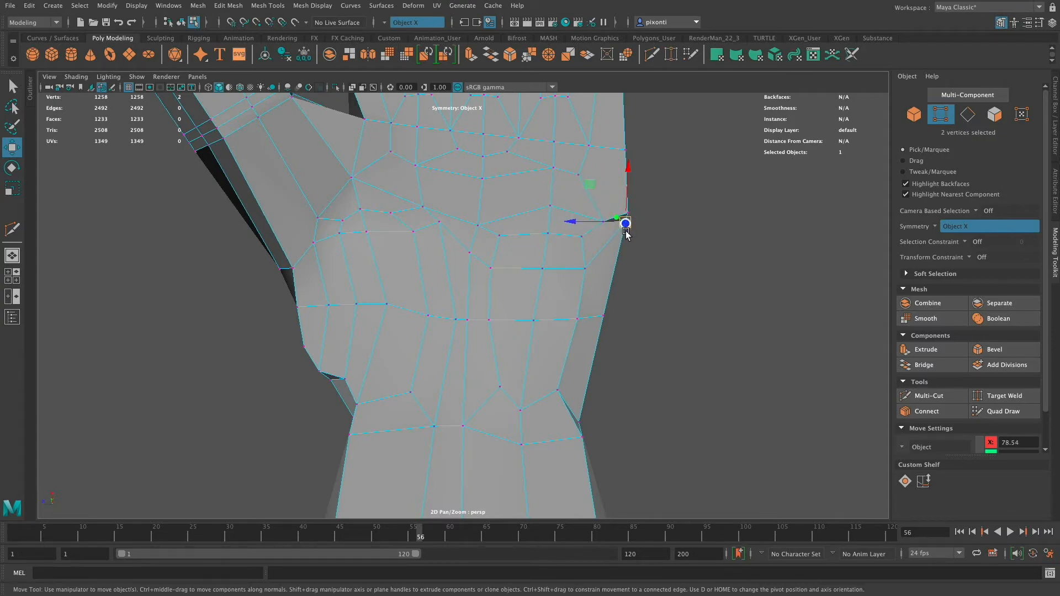
left_click_drag(619, 223, 473, 331, "ctrl+shift")
Raise the three vertices along the hand's little-finger side, from knuckle side to wrist, toward the back of the hand
left_click_drag(398, 201, 399, 191)
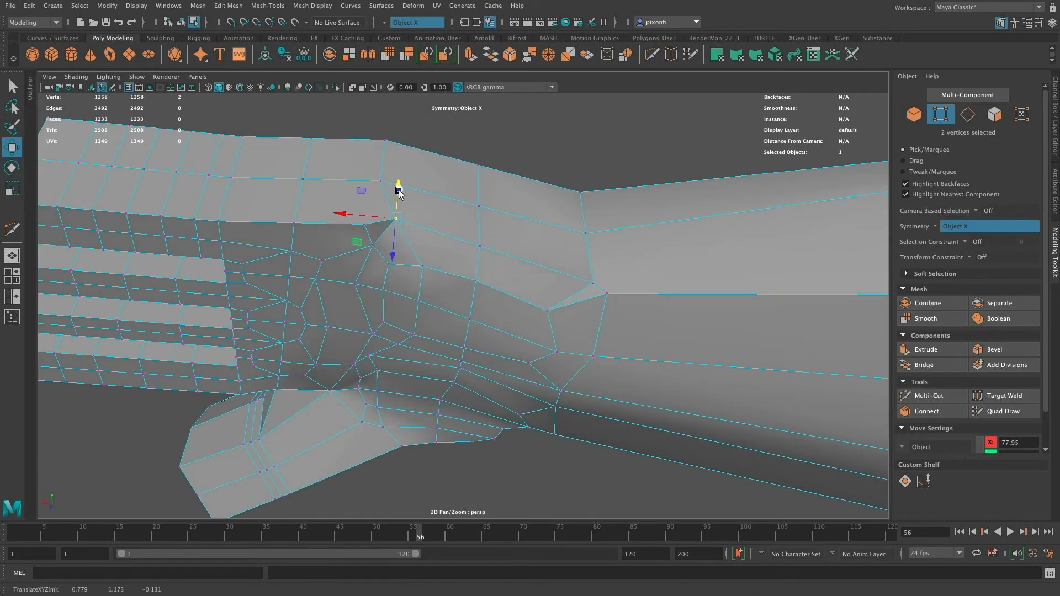
left_click(487, 241)
left_click_drag(479, 214, 479, 207)
left_click(593, 286)
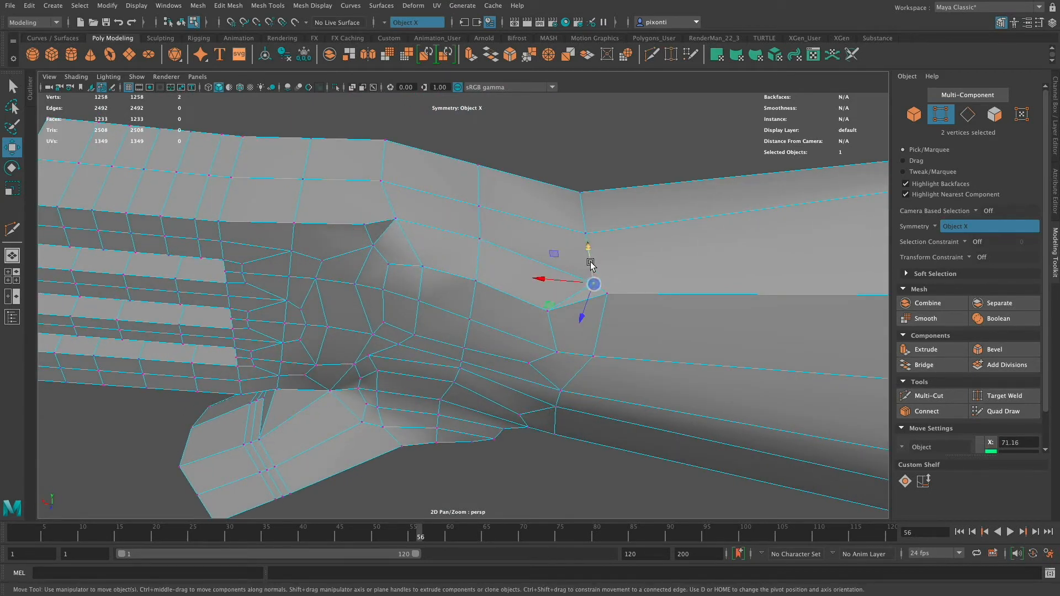
left_click_drag(589, 256, 587, 241)
Pull the central vertices of the little-finger-side patch outward from the palm to bulge the muscle
left_click_drag(576, 305, 674, 227, "alt")
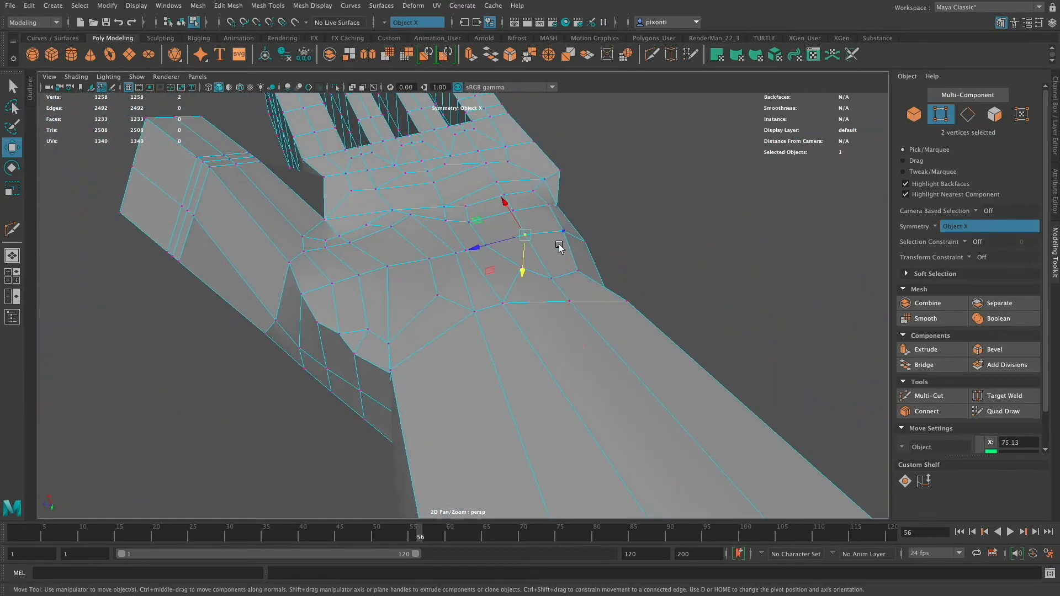
left_click_drag(560, 245, 529, 241, "alt")
left_click_drag(531, 285, 532, 266)
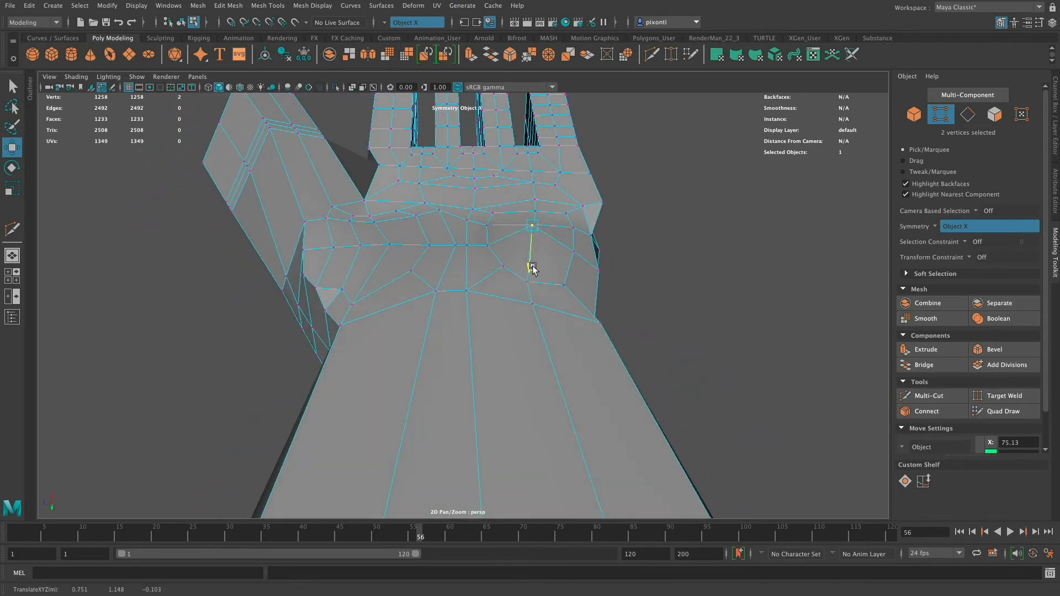
left_click_drag(604, 246, 661, 333, "alt")
left_click(523, 279)
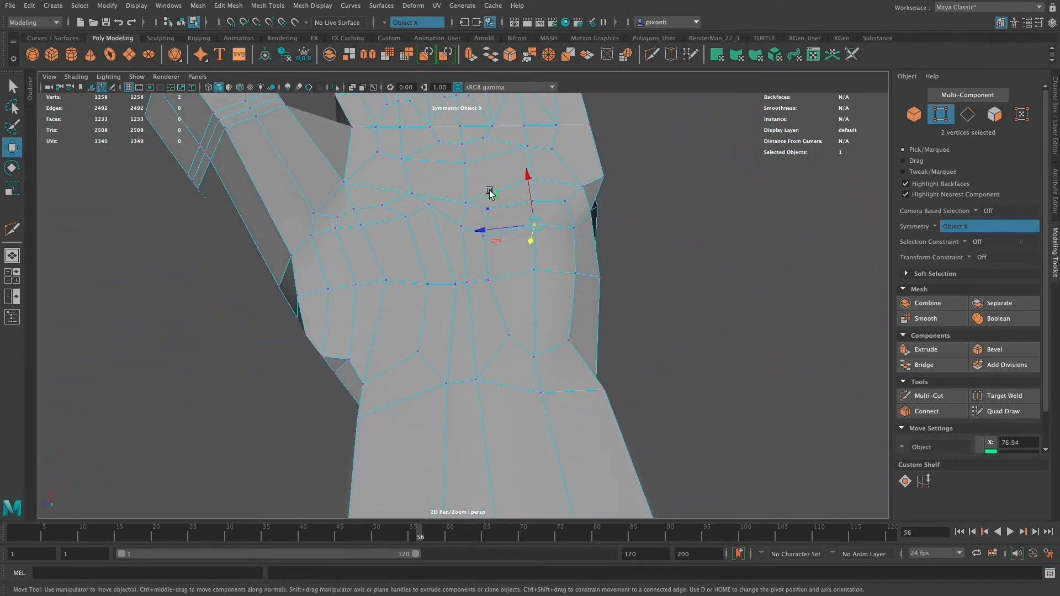
left_click_drag(580, 297, 567, 315, "alt")
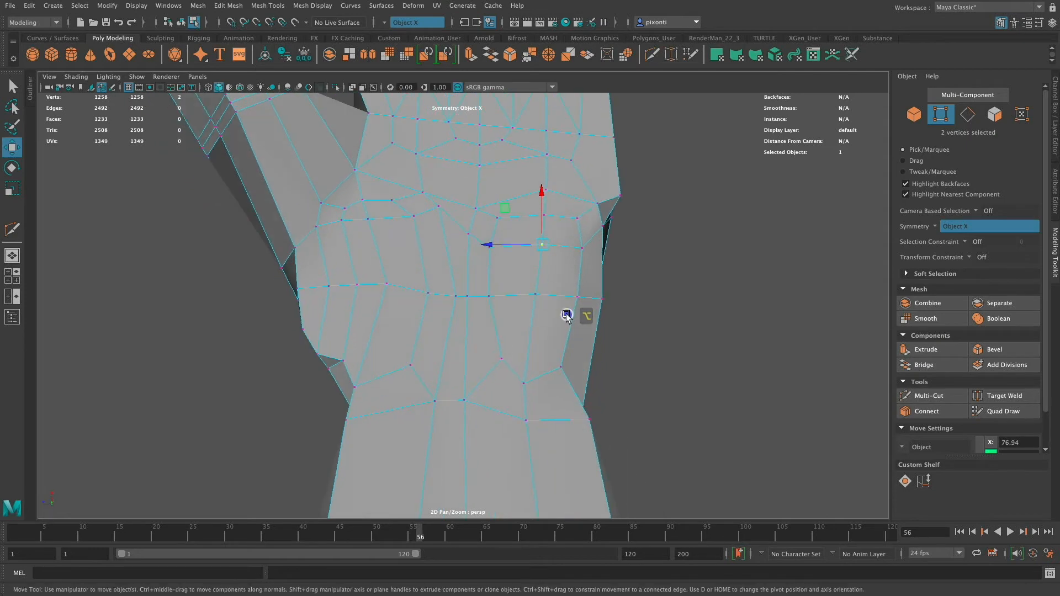
Insert an edge loop around the hand just above the wrist, crossing the lower part of both palm muscles
left_click(932, 397)
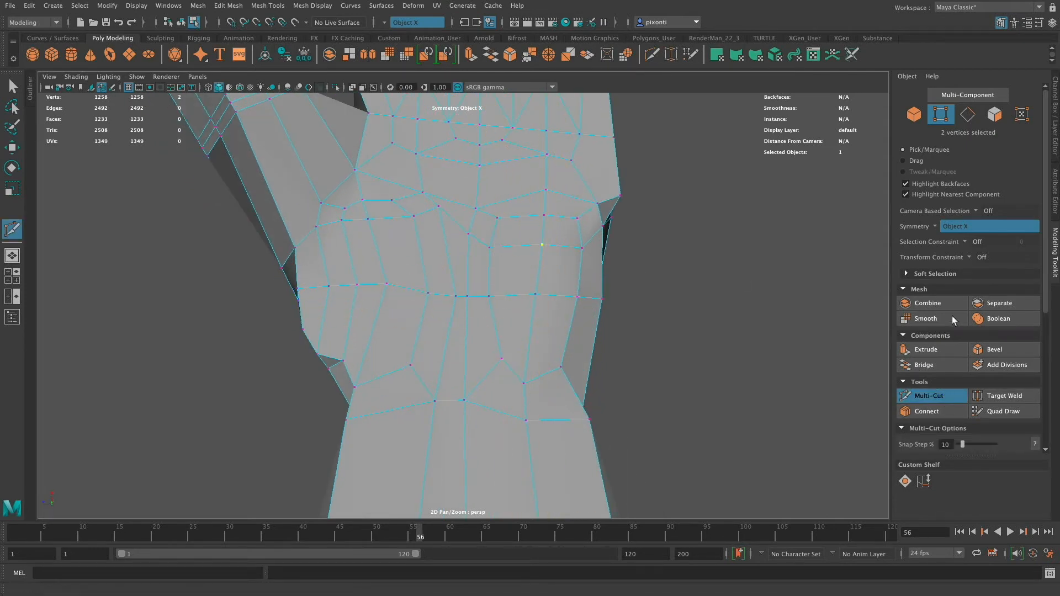
left_click(939, 399)
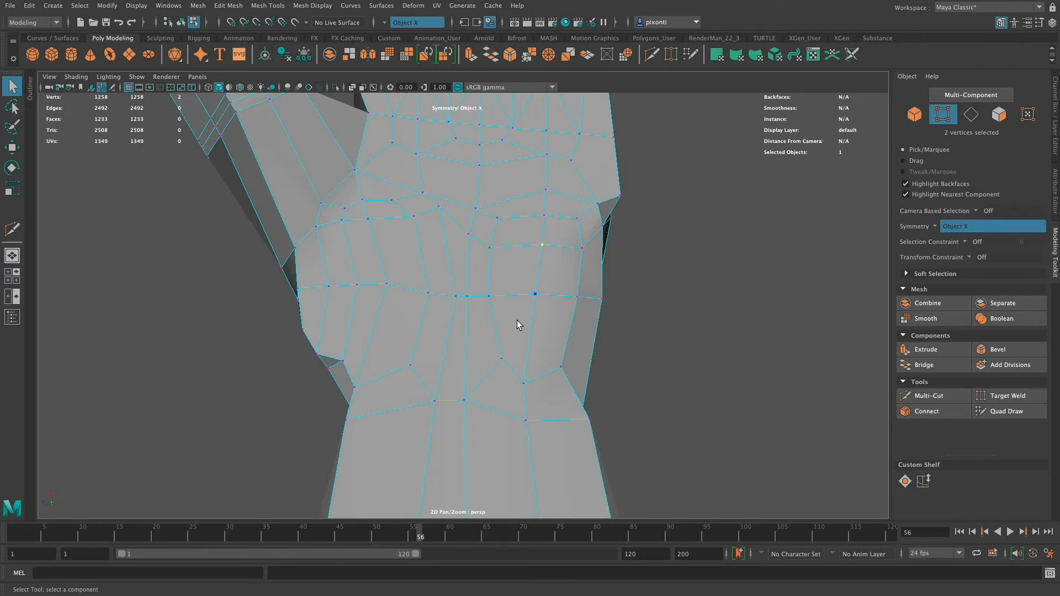
left_click(944, 397)
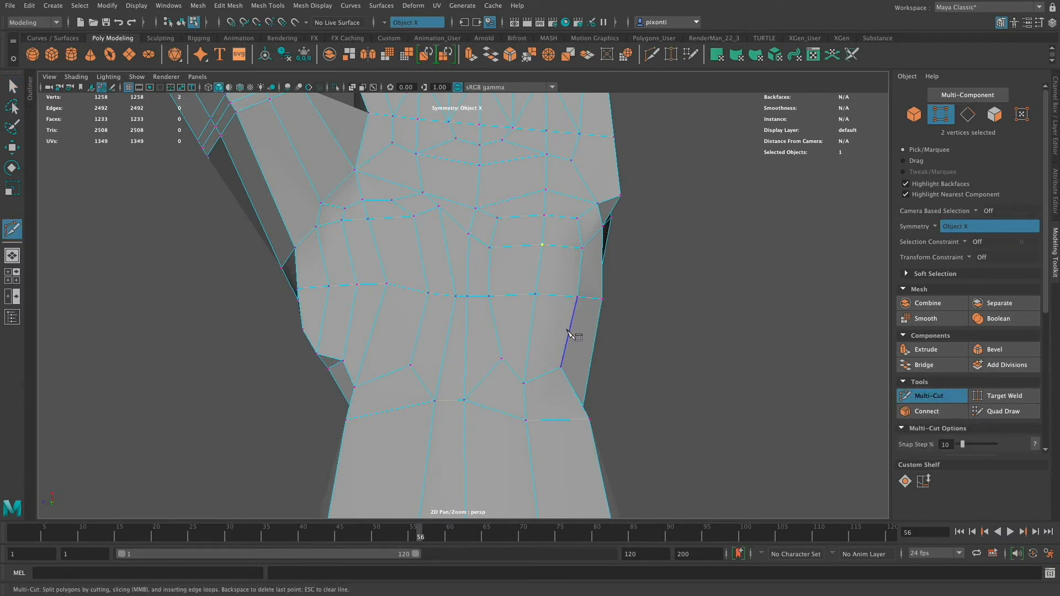
key("ctrl")
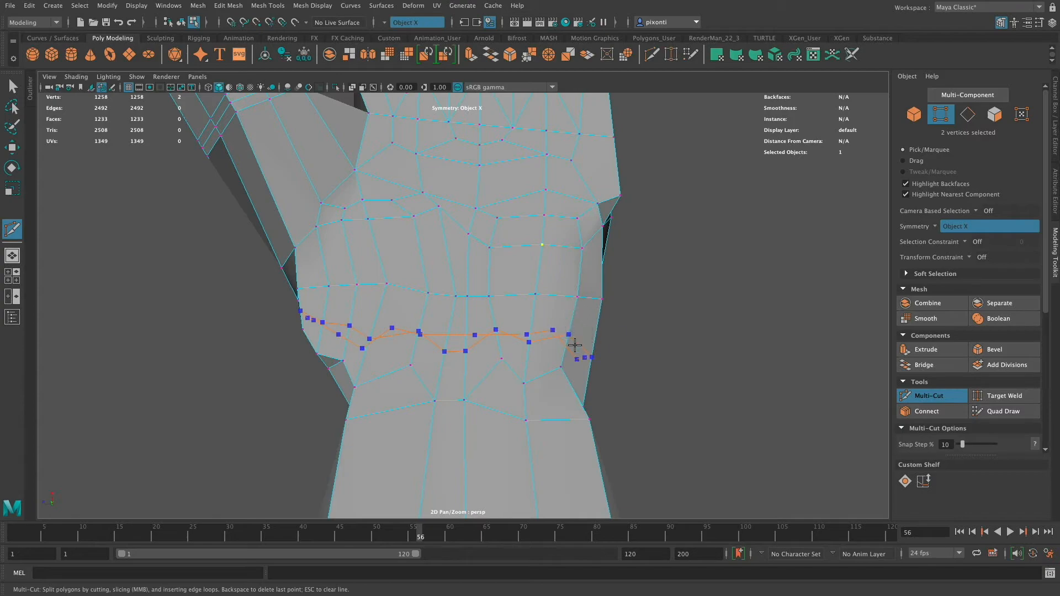
left_click(575, 345, "ctrl")
left_click_drag(575, 345, 528, 421, "alt")
mouse_move(570, 334)
middle_mouse_down("alt")
mouse_move(546, 343)
mouse_move(558, 343)
middle_mouse_up("alt")
key("q")
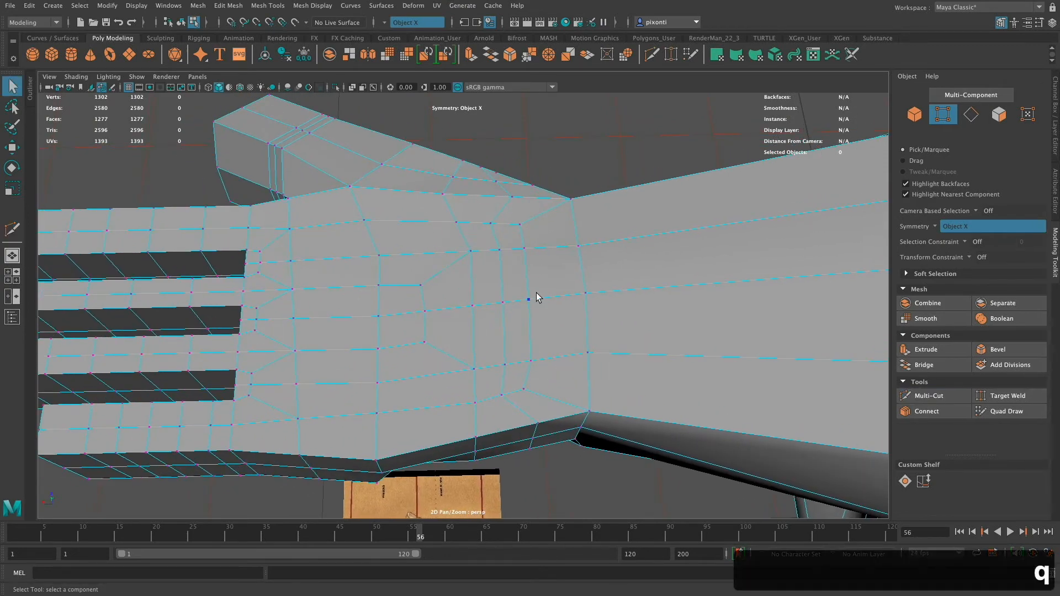
Bevel the faces of the little-finger-side muscle patch to add an edge ring around its outline
mouse_move(537, 296)
left_mouse_down("alt")
mouse_move(524, 331)
mouse_move(523, 293)
left_mouse_up("alt")
left_click_drag(580, 371, 569, 269, "alt")
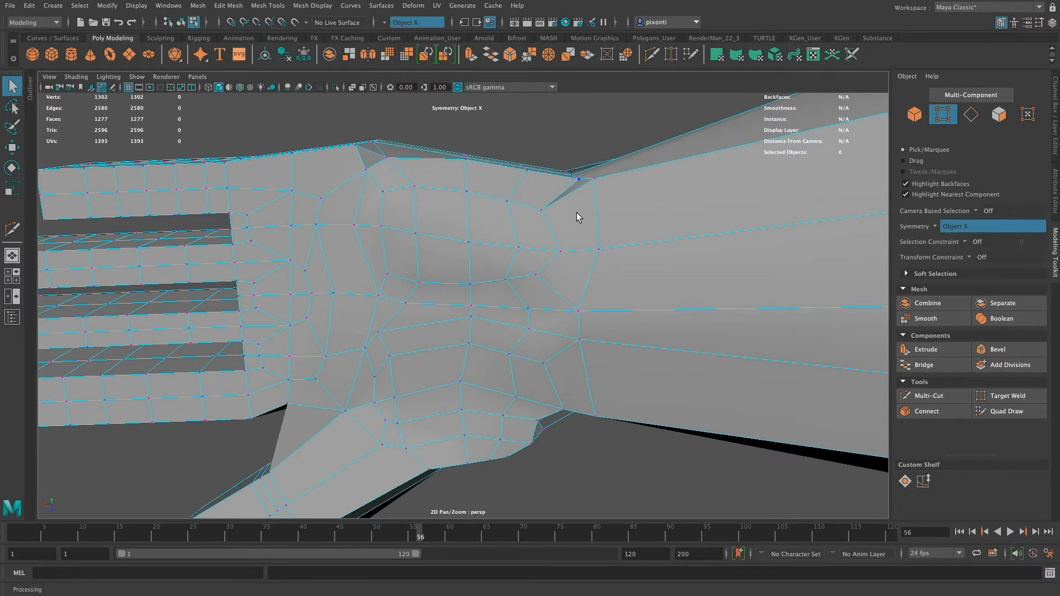
left_click_drag(600, 315, 629, 430, "alt")
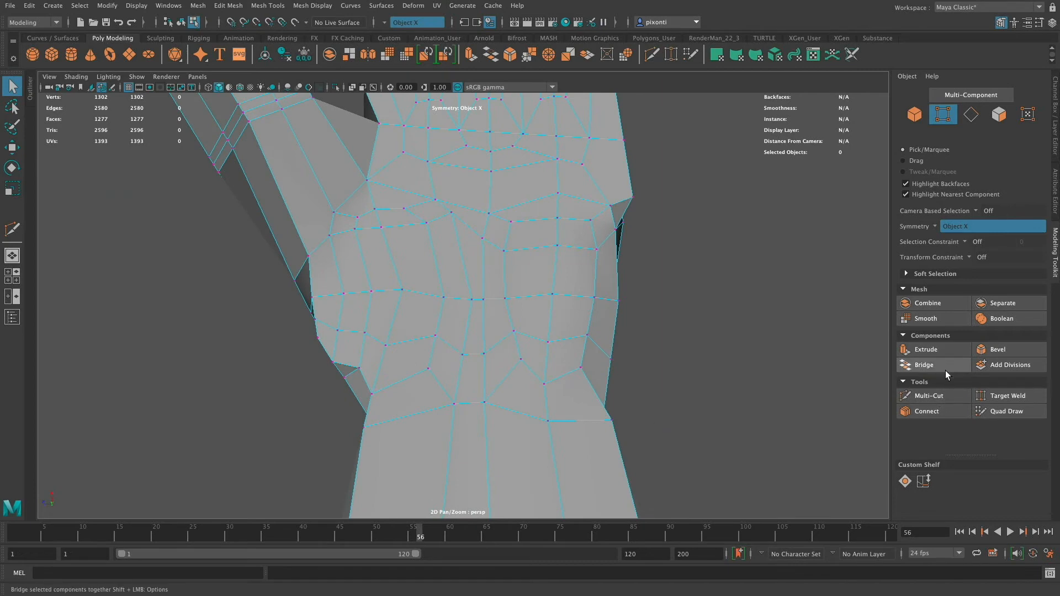
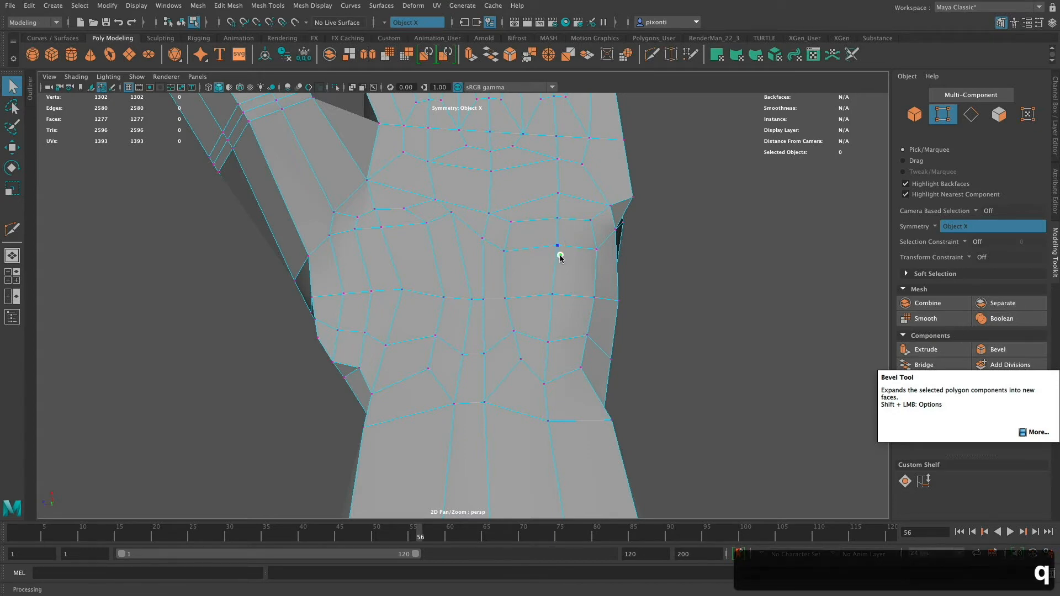
right_click_drag(560, 257, 569, 233)
left_click_drag(569, 233, 579, 272)
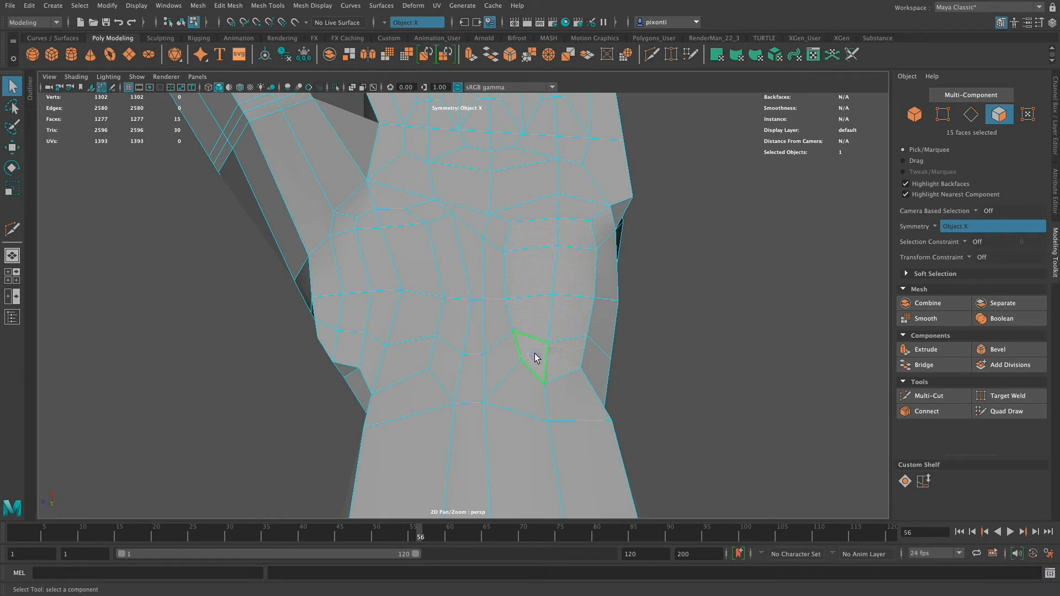
left_click(1011, 351)
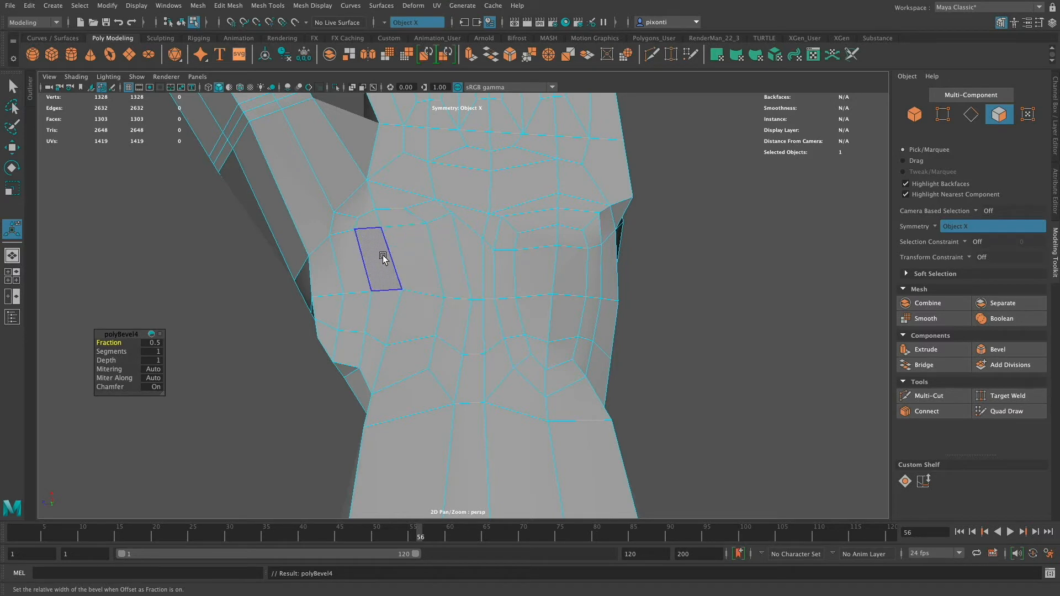
Try to bevel the faces of the thumb-side muscle patch down to the wrist
left_click(369, 220)
left_click(397, 220, "shift")
left_click(407, 249, "shift")
left_click(383, 265, "shift")
left_click(388, 307, "shift")
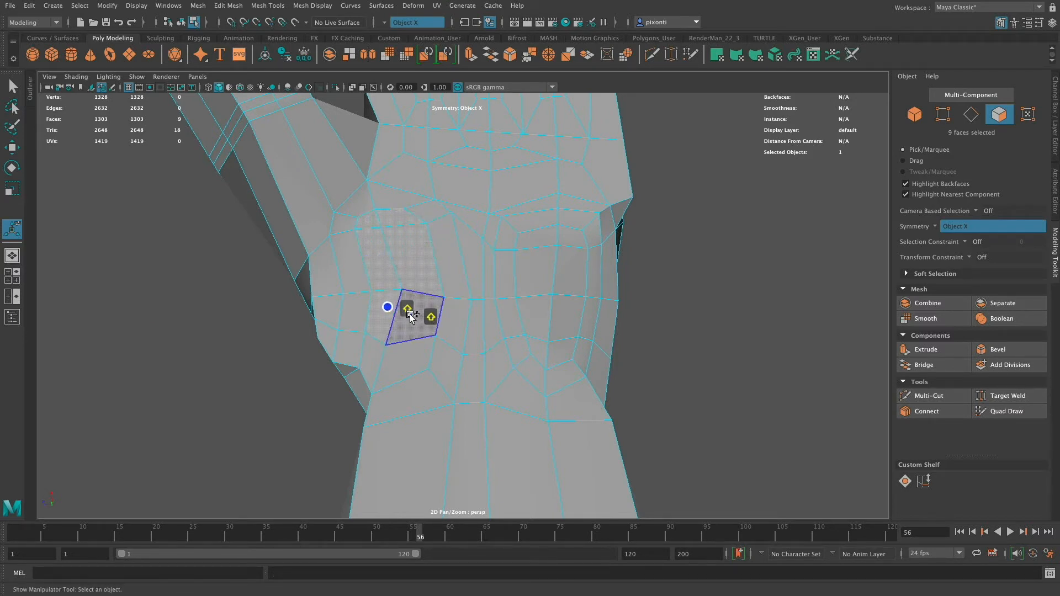
left_click(411, 316, "shift")
left_click(387, 364, "shift")
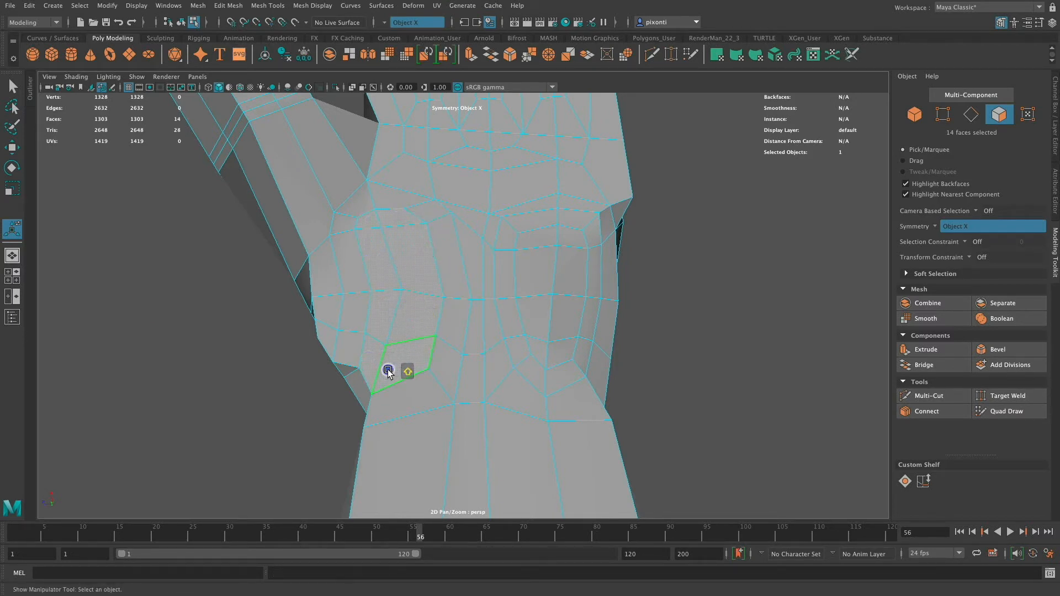
left_click(1005, 352)
Check the thumb base from the side and undo the thumb-side patch bevel
left_click_drag(464, 309, 510, 294, "alt")
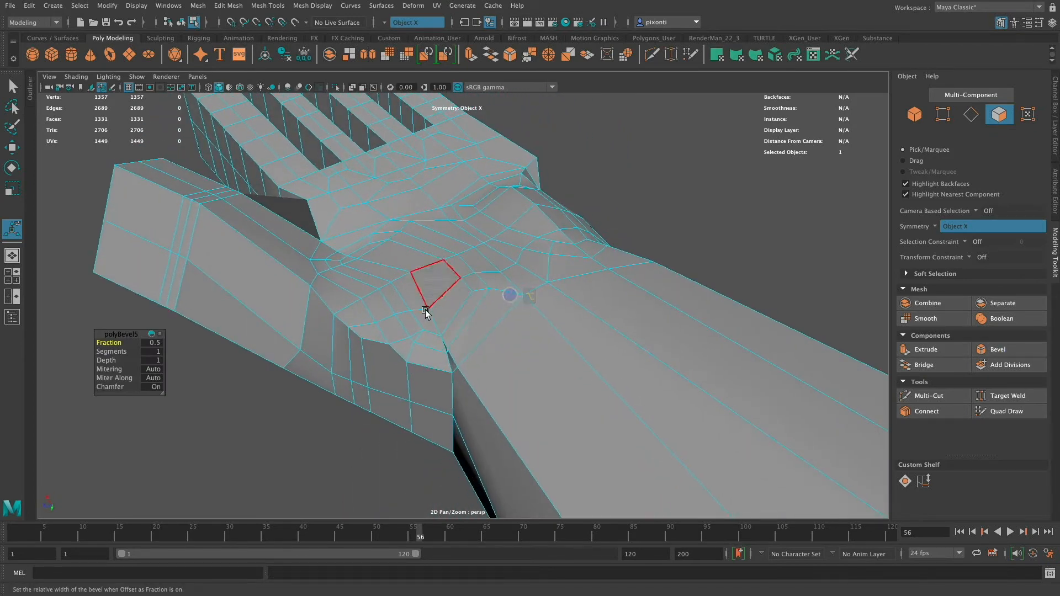
left_click_drag(426, 312, 564, 358, "alt")
key("super+z")
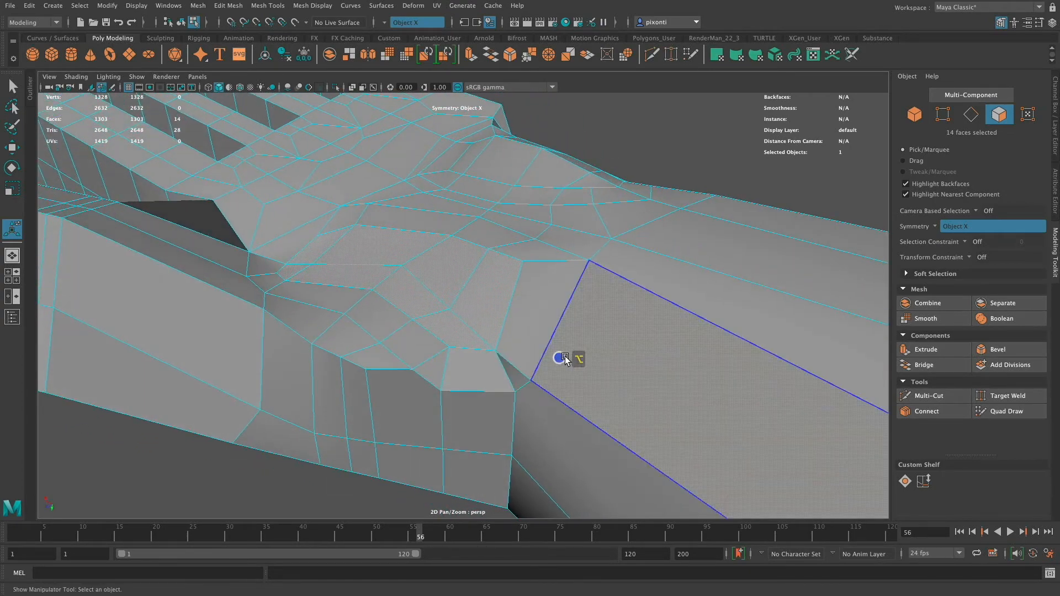
Cut a new edge across the small corner face where the thumb base meets the wrist, and return to vertex selection
left_click(948, 395)
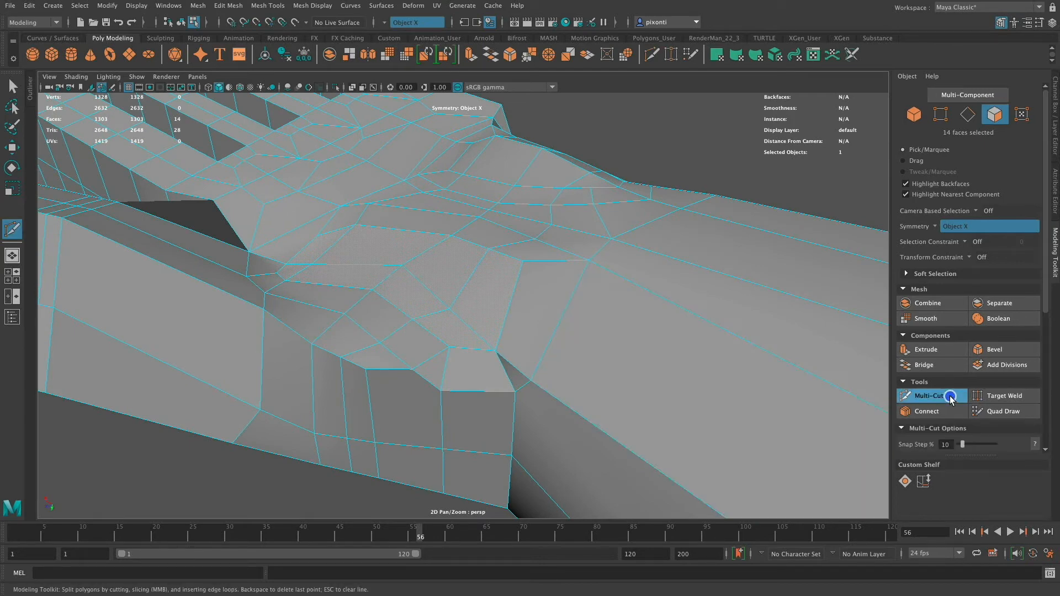
left_click(445, 369)
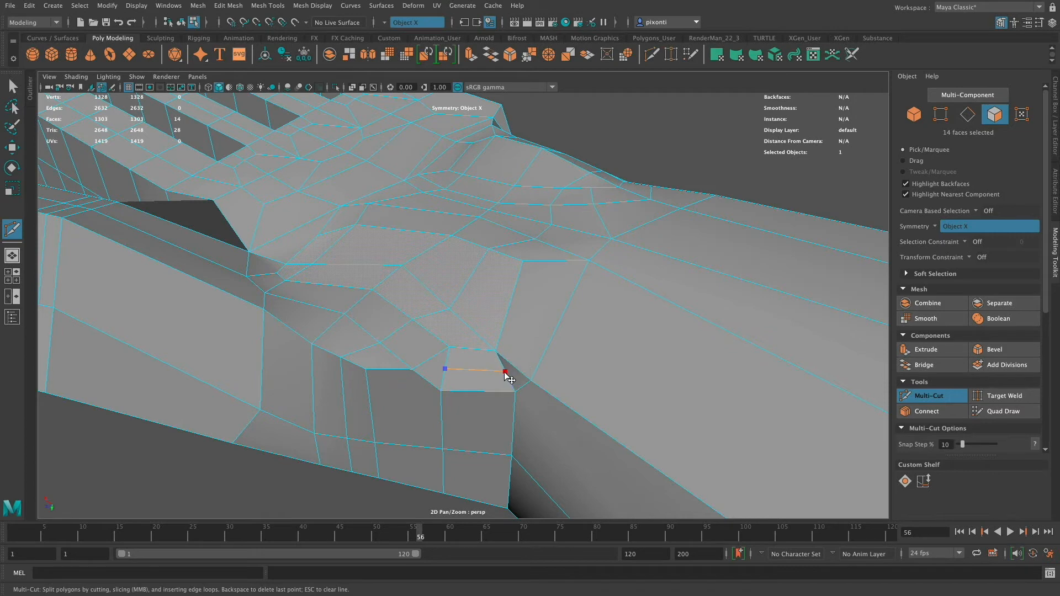
key("Return")
left_click(506, 372)
key("Return")
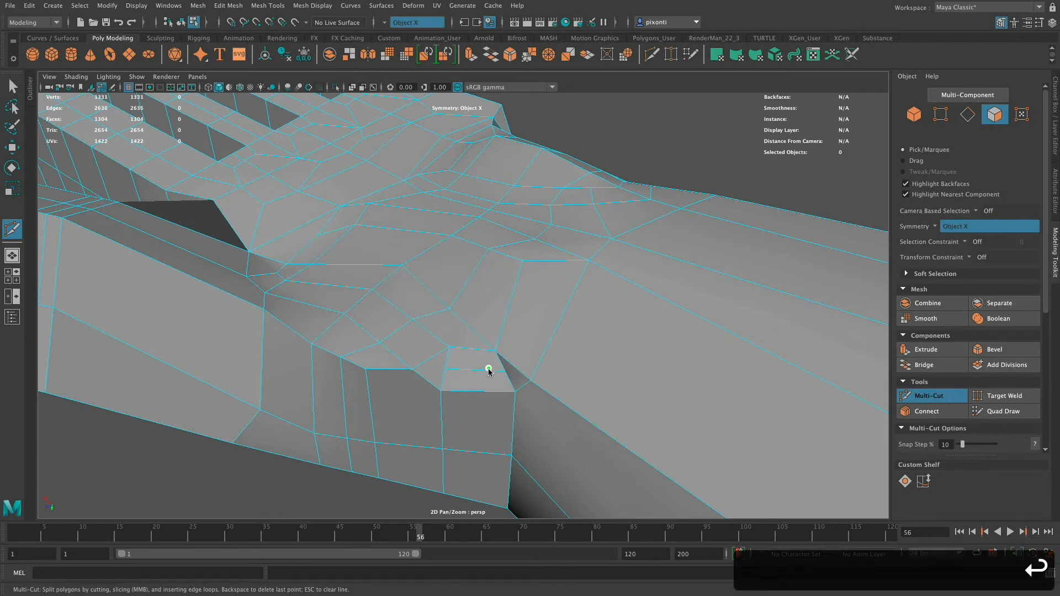
right_click_drag(485, 294, 448, 291)
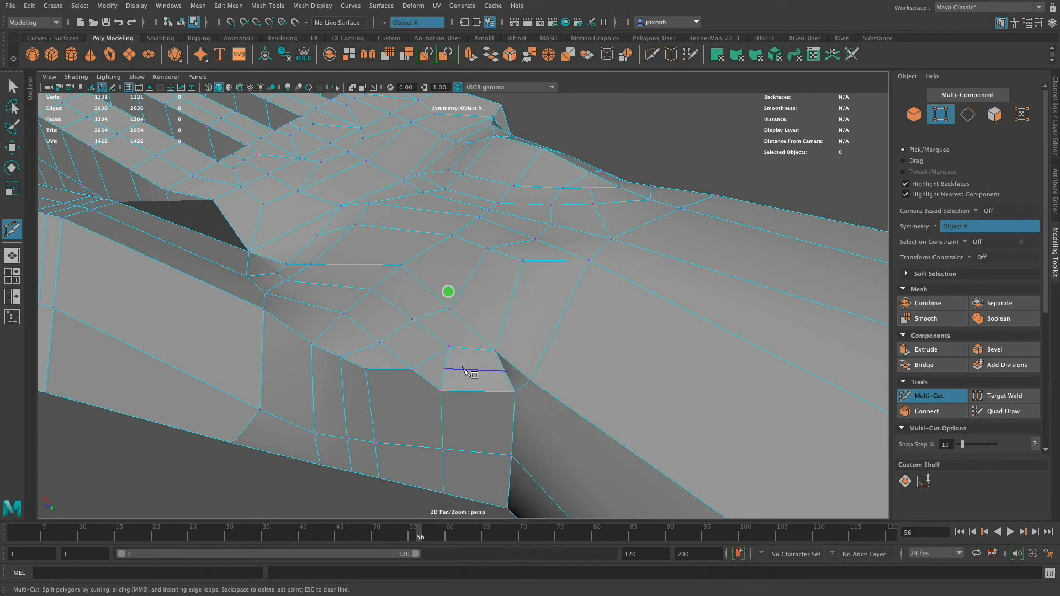
Reposition the new corner-cut vertices and the neighbouring outer border vertices where the thumb base meets the wrist
left_click(446, 368)
key("q")
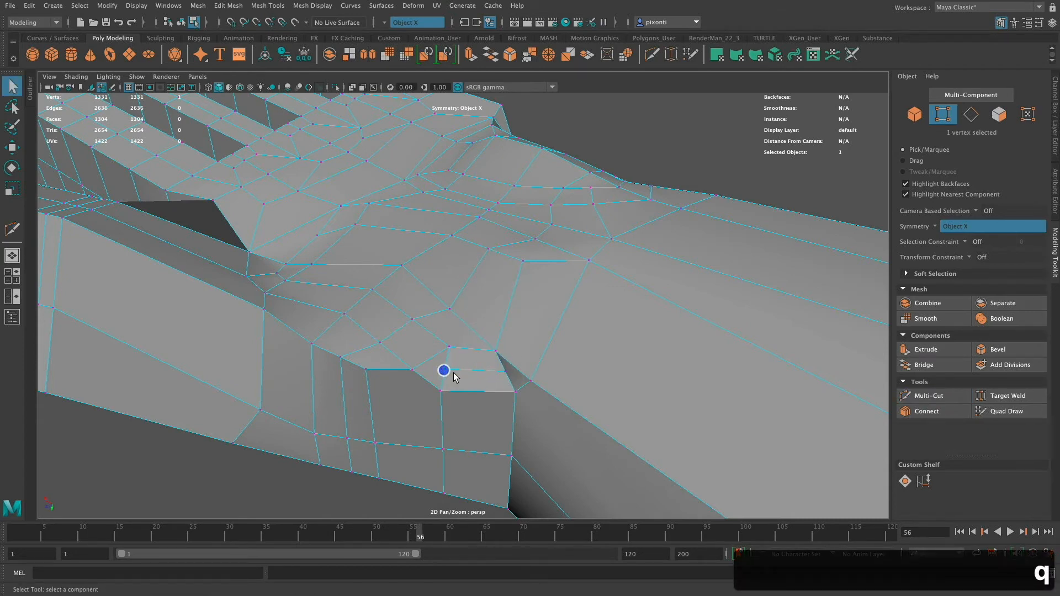
key("w")
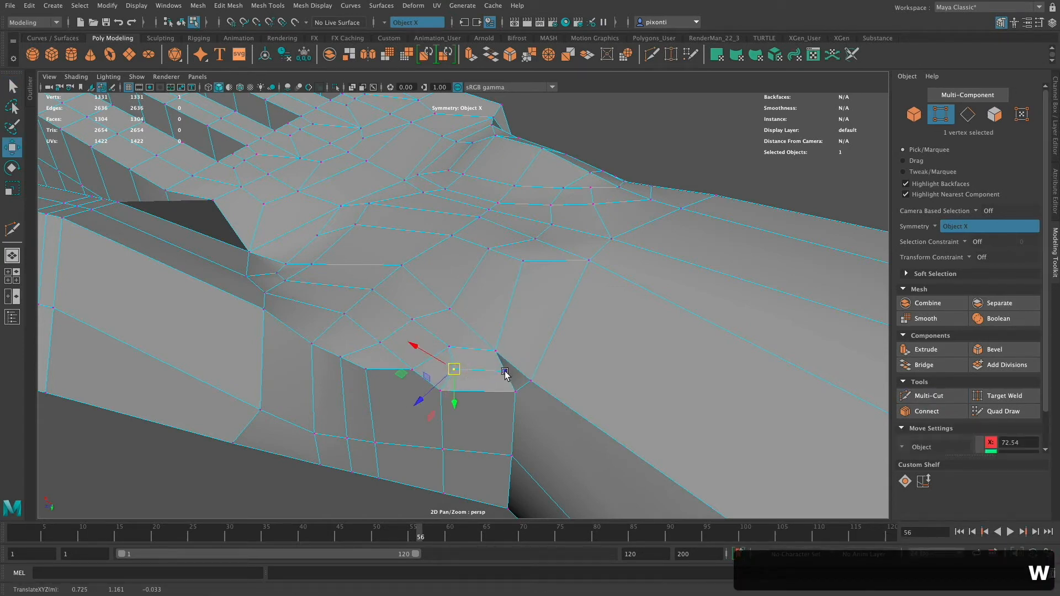
left_click(505, 374, "shift")
left_click_drag(516, 366, 503, 388, "alt")
left_click(355, 408)
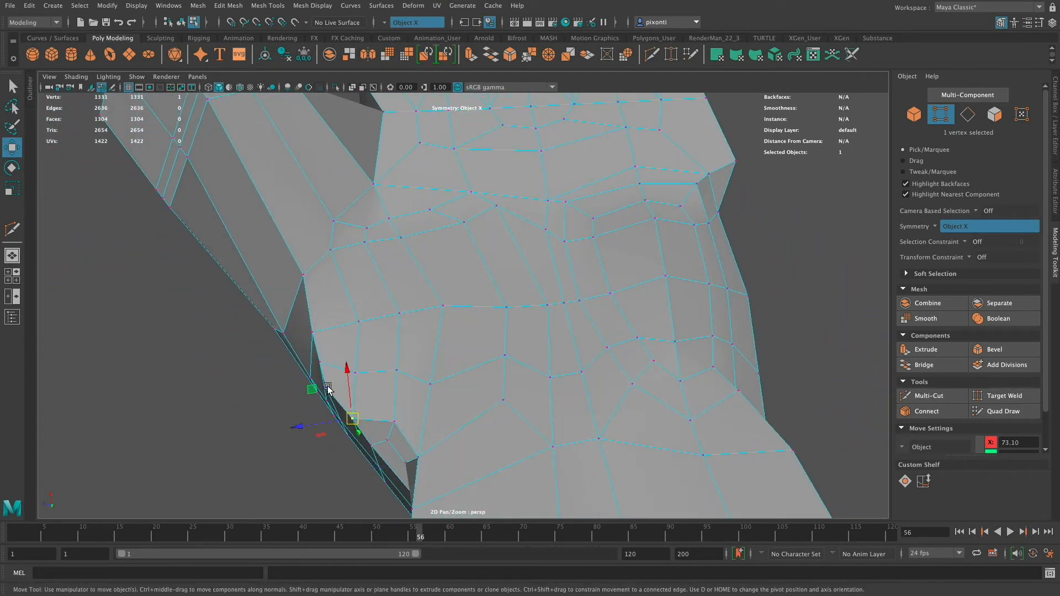
left_click(328, 387)
left_click(356, 417, "shift")
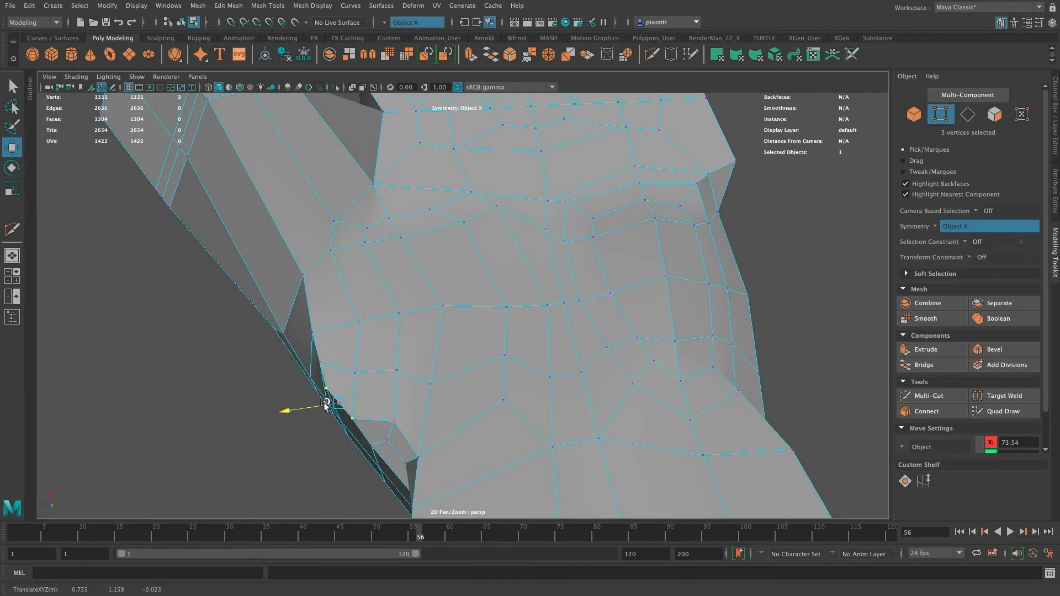
mouse_move(357, 411)
left_mouse_down("alt")
mouse_move(459, 386)
mouse_move(457, 373)
mouse_move(556, 378)
mouse_move(575, 369)
mouse_move(613, 397)
mouse_move(622, 367)
mouse_move(632, 374)
mouse_move(625, 407)
mouse_move(652, 408)
mouse_move(606, 367)
mouse_move(638, 346)
mouse_move(650, 388)
mouse_move(658, 379)
mouse_move(722, 414)
mouse_move(608, 298)
mouse_move(645, 384)
left_mouse_up("alt")
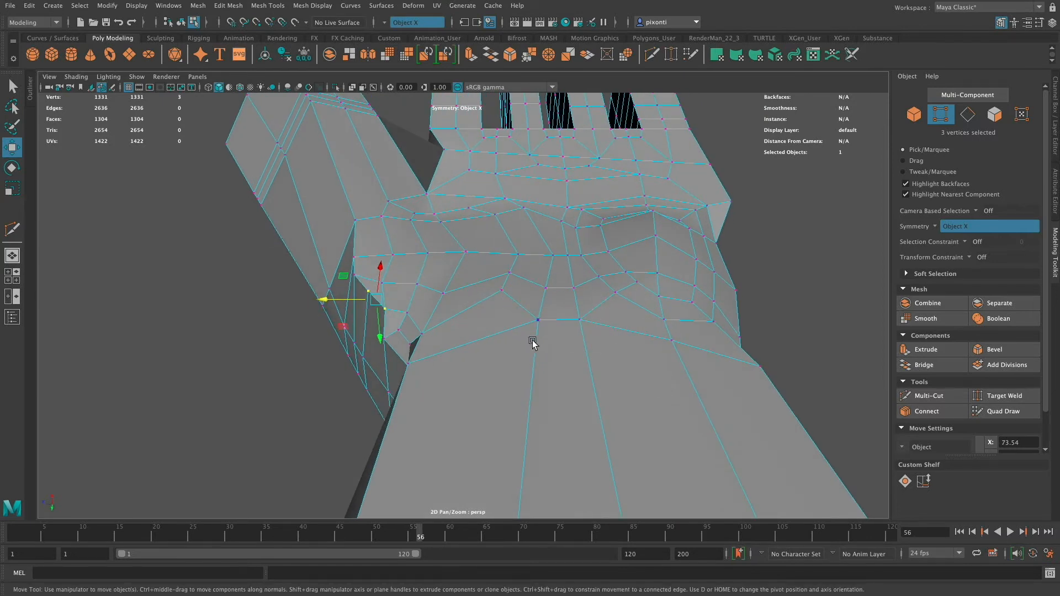
Move the central vertex of the thumb-side palm muscle patch with soft selection, reducing the falloff to shape its bulge
key("q")
key("b")
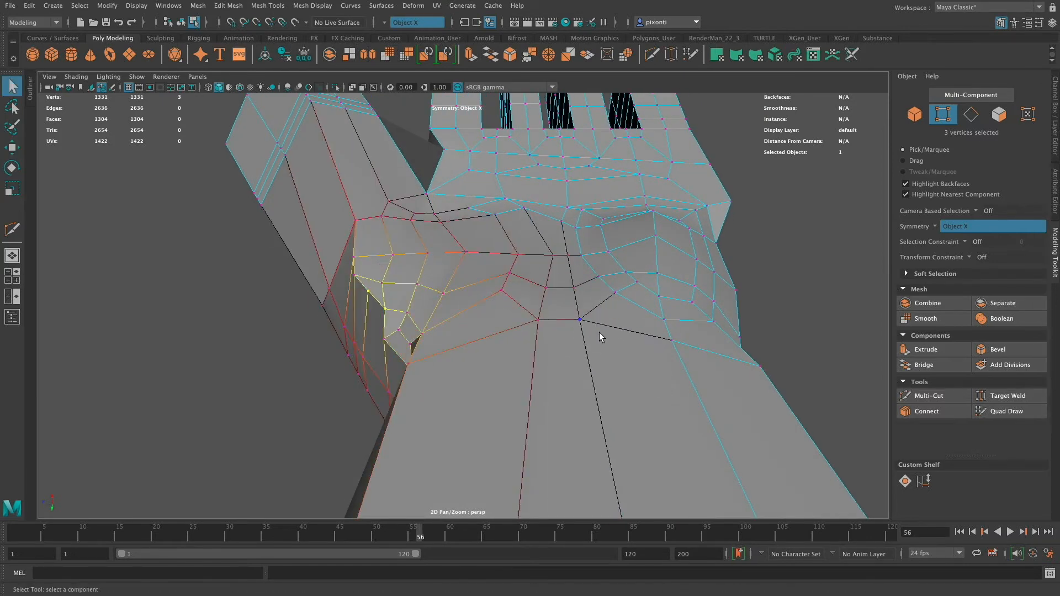
left_click(429, 254)
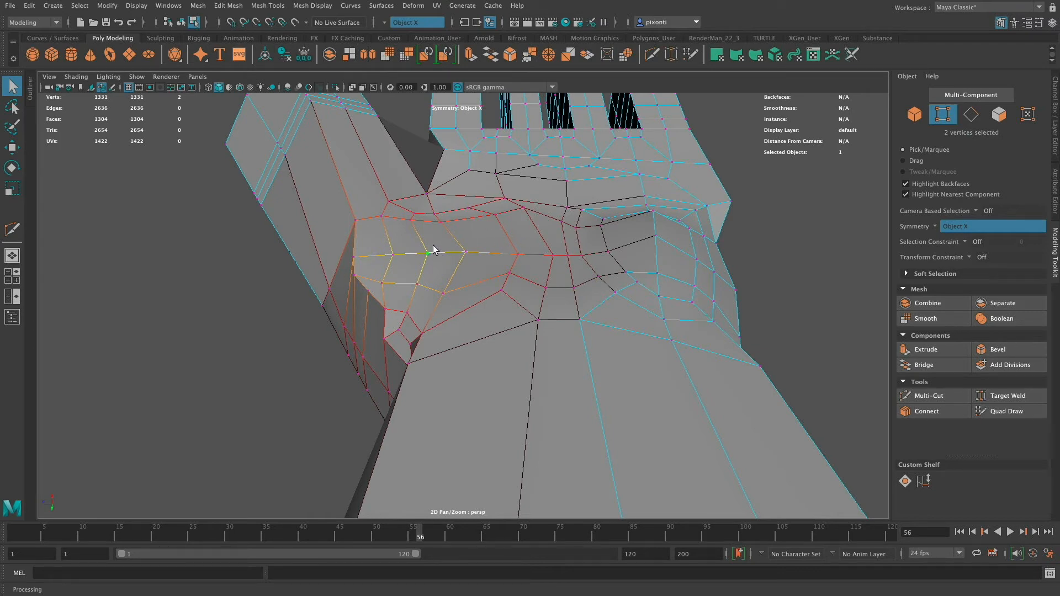
key("w")
mouse_move(430, 229)
middle_mouse_down()
mouse_move(433, 201)
mouse_move(429, 231)
middle_mouse_up()
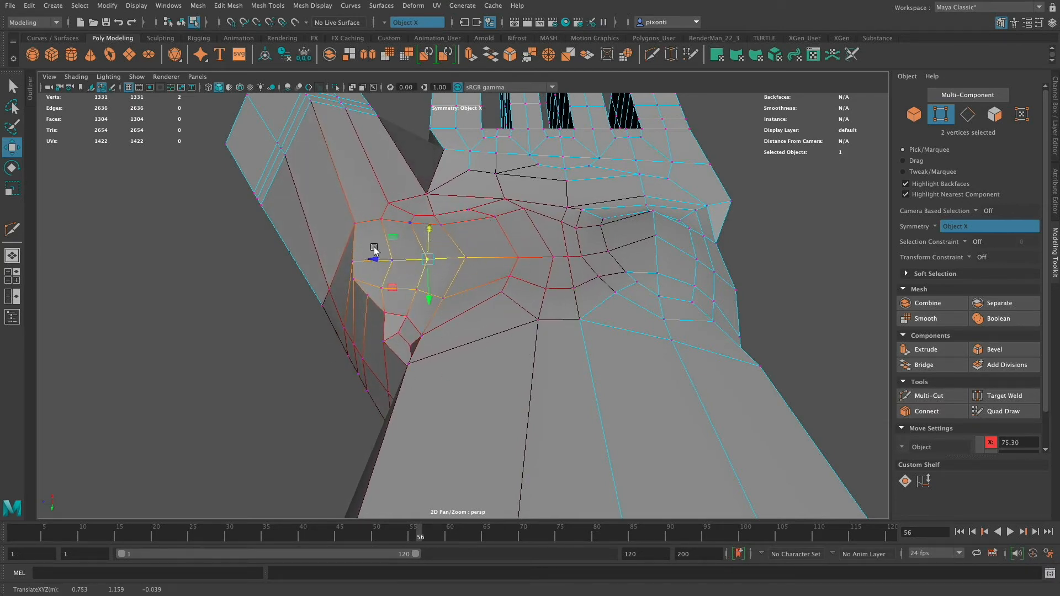
left_click(430, 260)
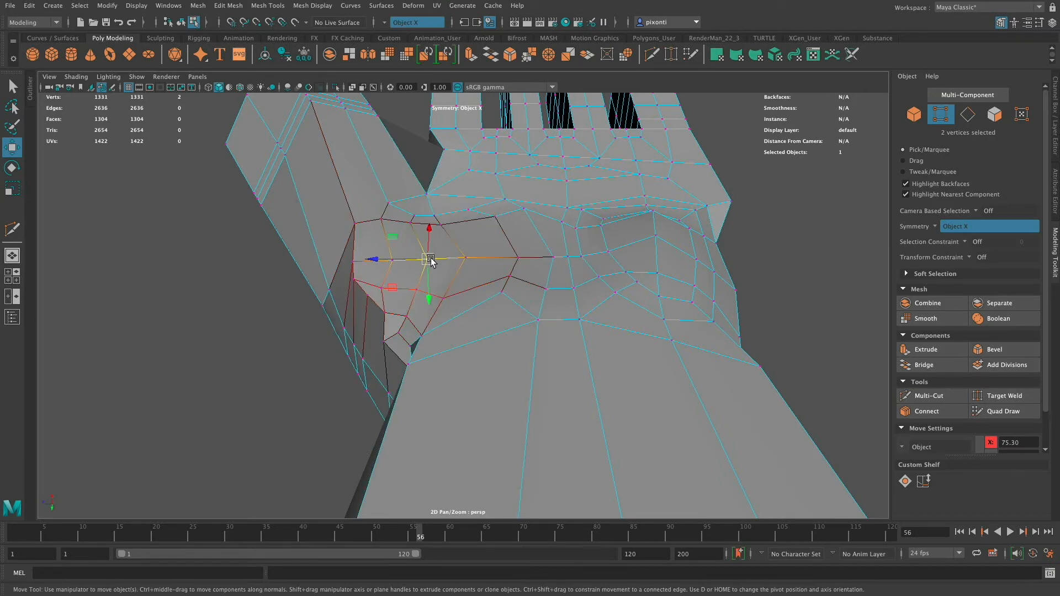
key("b")
left_click_drag(430, 259, 431, 218)
key("b")
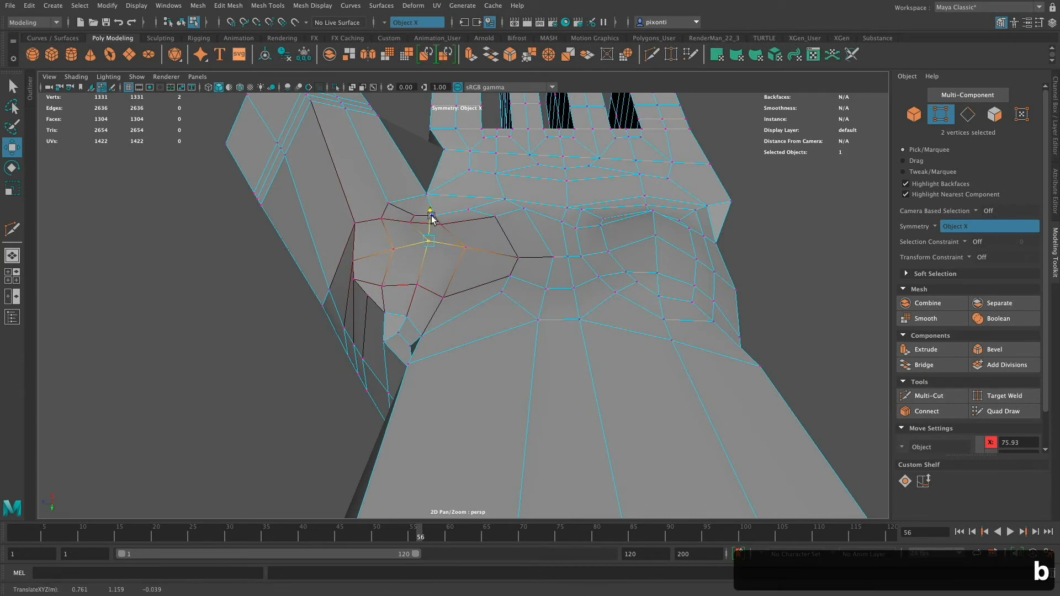
Raise the adjacent vertex of the thumb-side muscle patch and the peak vertex of the little-finger-side patch with soft selection
left_click(468, 251)
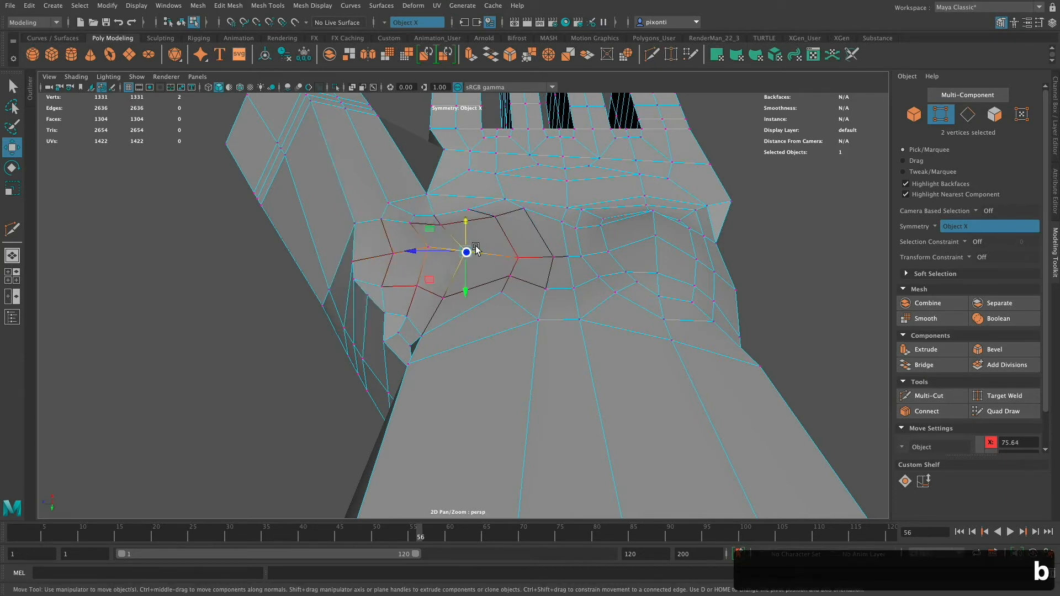
left_click_drag(466, 249, 467, 216)
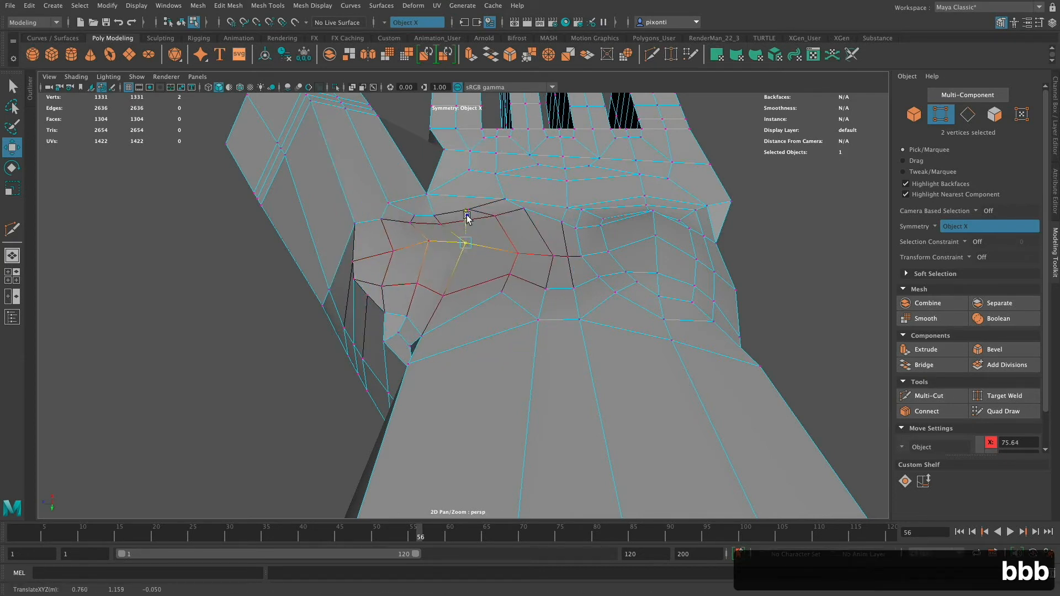
left_click(656, 238)
mouse_move(647, 276)
left_mouse_down()
mouse_move(653, 267)
mouse_move(641, 291)
mouse_move(651, 274)
left_mouse_up()
Lower the vertices along the side of the thumb base near the wrist with soft selection
left_click_drag(670, 190, 774, 308, "alt")
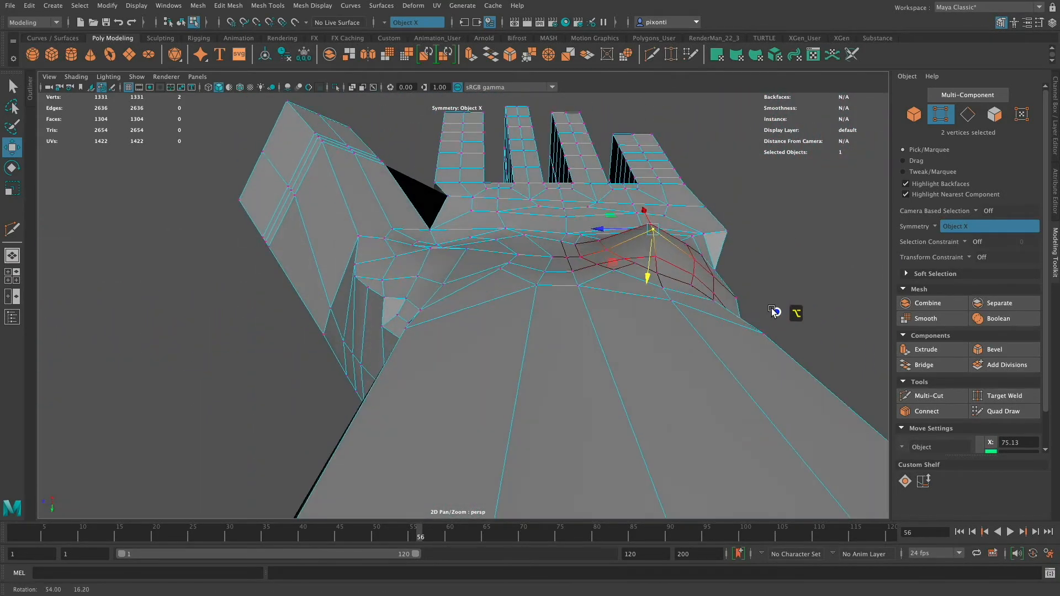
left_click_drag(446, 268, 592, 279)
mouse_move(519, 314)
left_mouse_down("alt")
mouse_move(531, 287)
mouse_move(524, 328)
left_mouse_up("alt")
left_click_drag(582, 306, 568, 298, "alt")
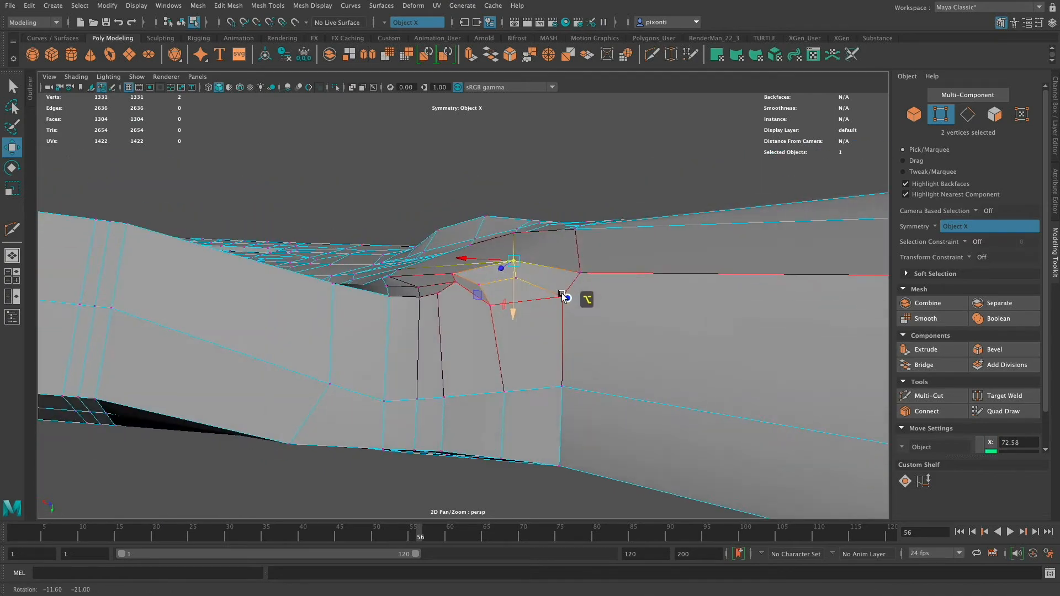
left_click_drag(461, 287, 453, 346)
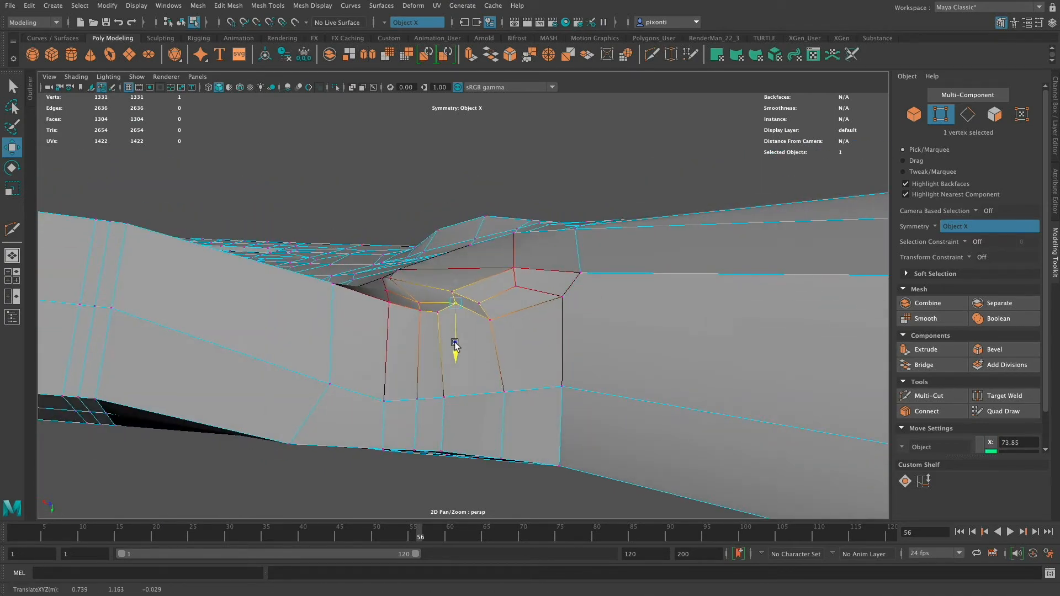
Switch to edge selection at the fingers and turn off soft selection
left_click_drag(570, 343, 620, 352, "alt")
right_click_drag(620, 351, 490, 279, "alt")
left_click_drag(489, 279, 635, 373, "alt")
key("q")
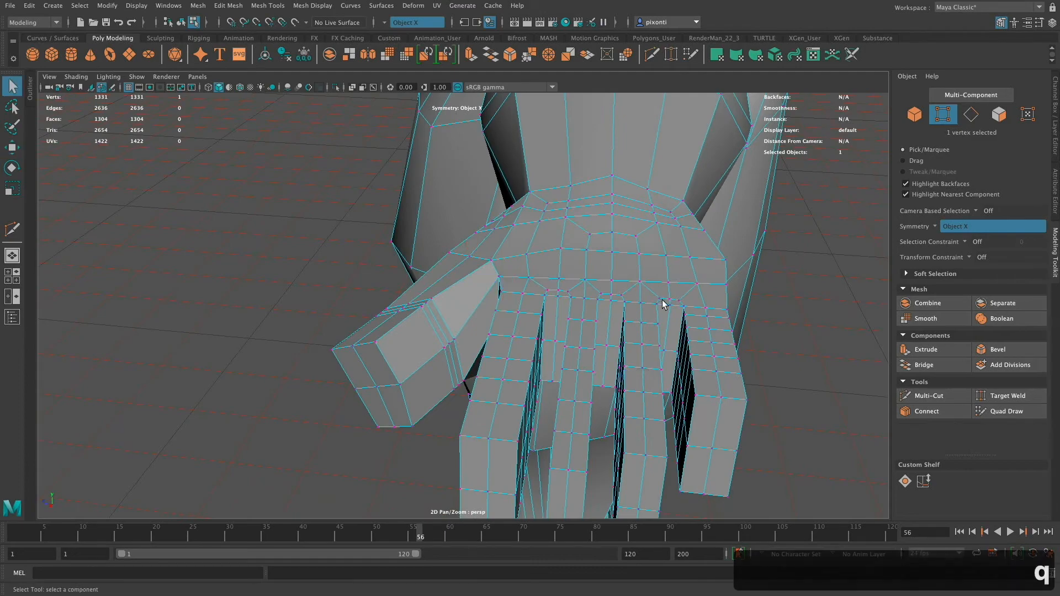
left_click_drag(663, 303, 593, 322, "alt")
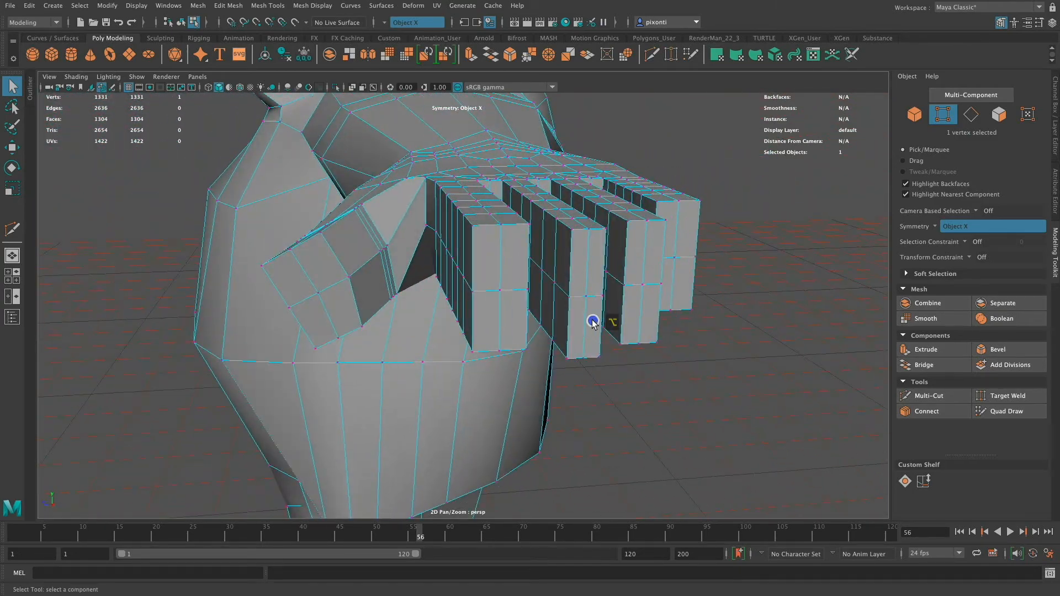
key("q")
left_click_drag(512, 301, 534, 319, "alt")
right_click_drag(493, 195, 492, 167)
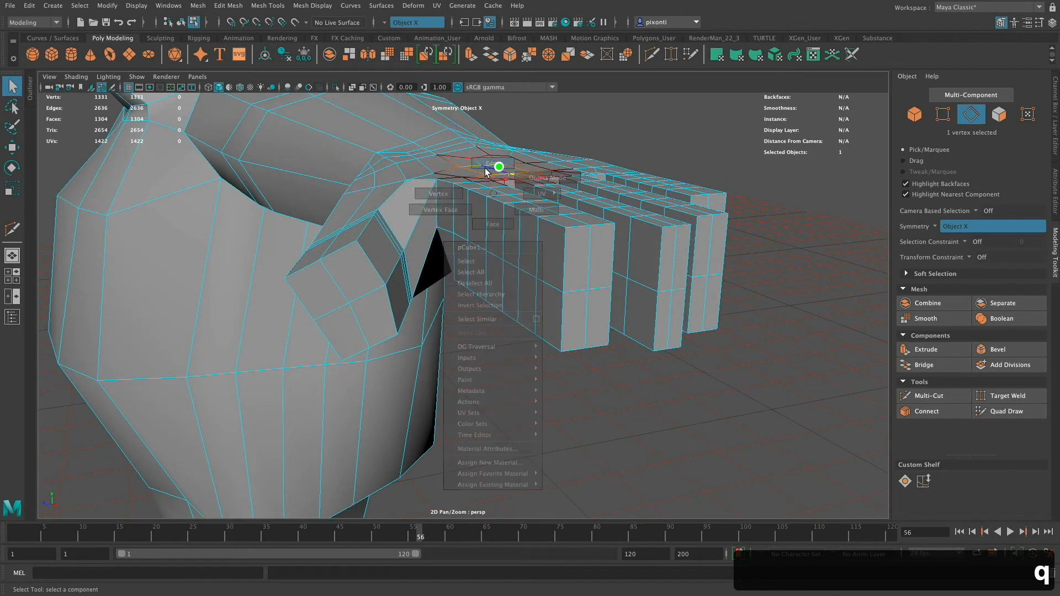
key("q")
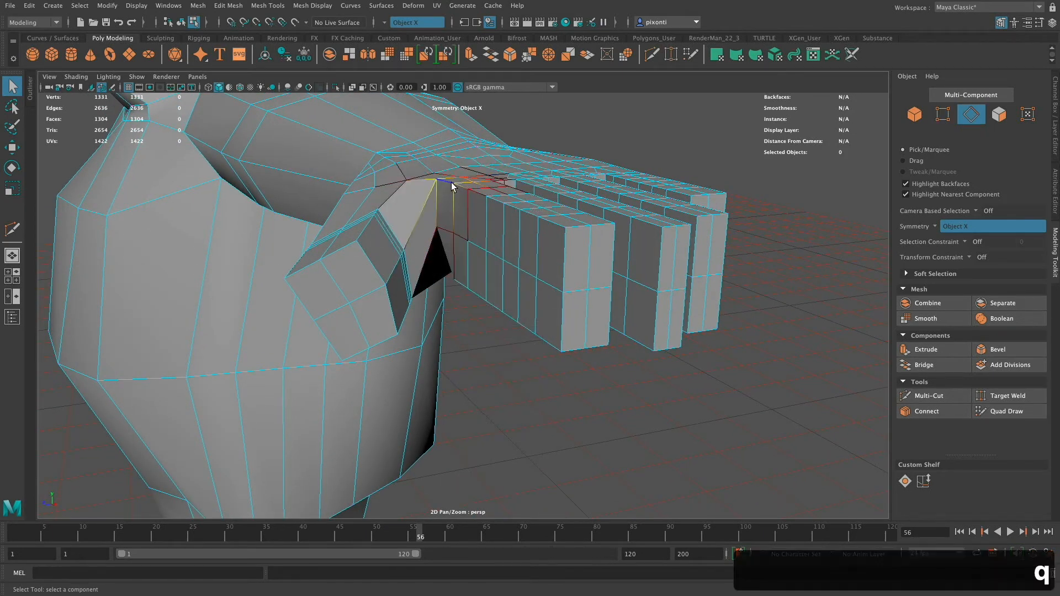
key("b")
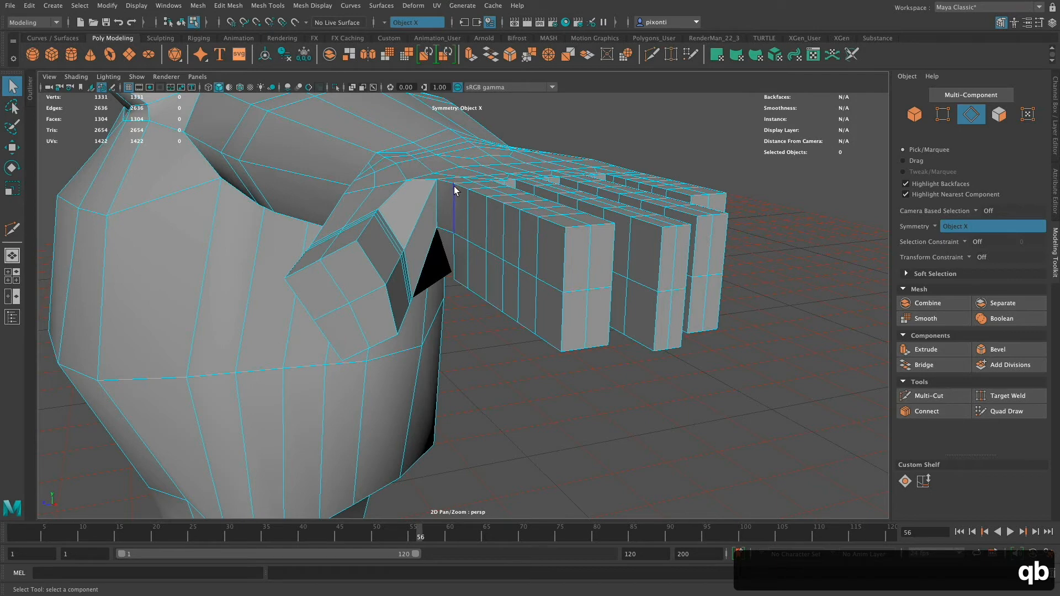
Scale the lengthwise corner edges of the index finger vertically closer together to give it a hexagonal cross-section
double_click(558, 225, "shift")
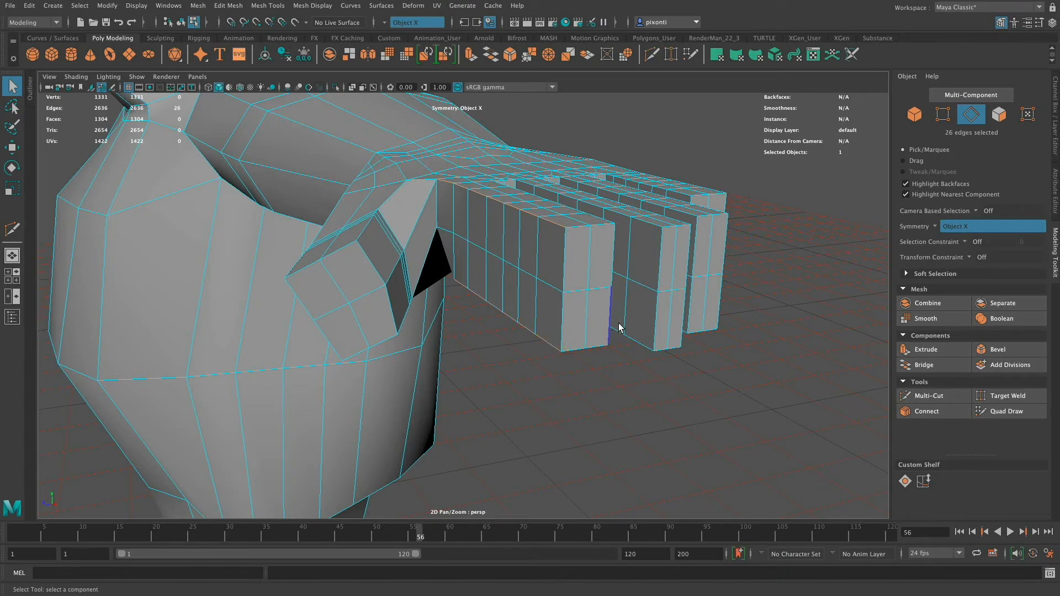
left_click_drag(619, 319, 452, 203, "alt")
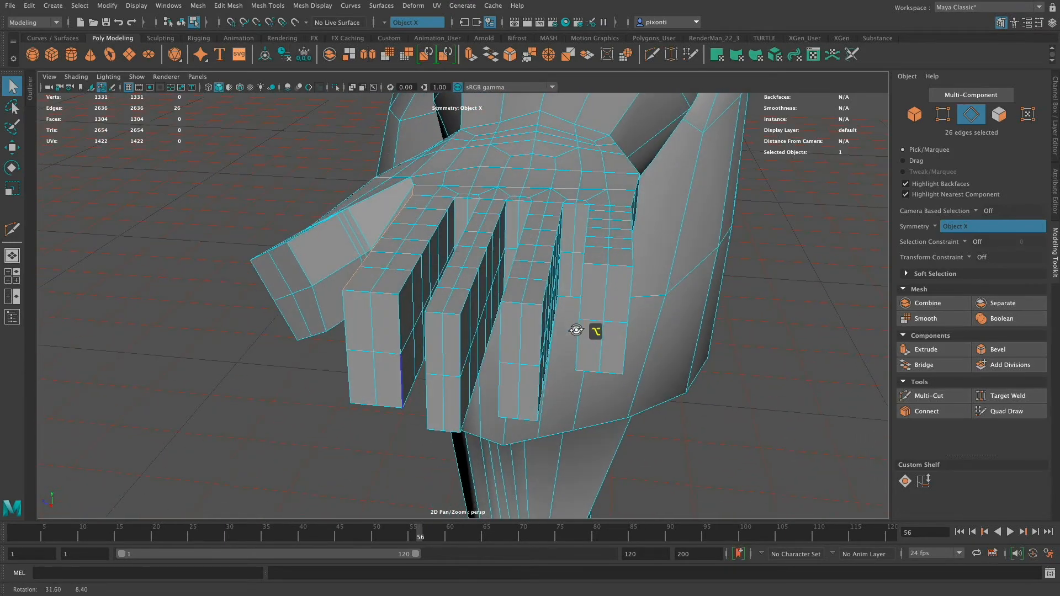
left_click(450, 203, "shift")
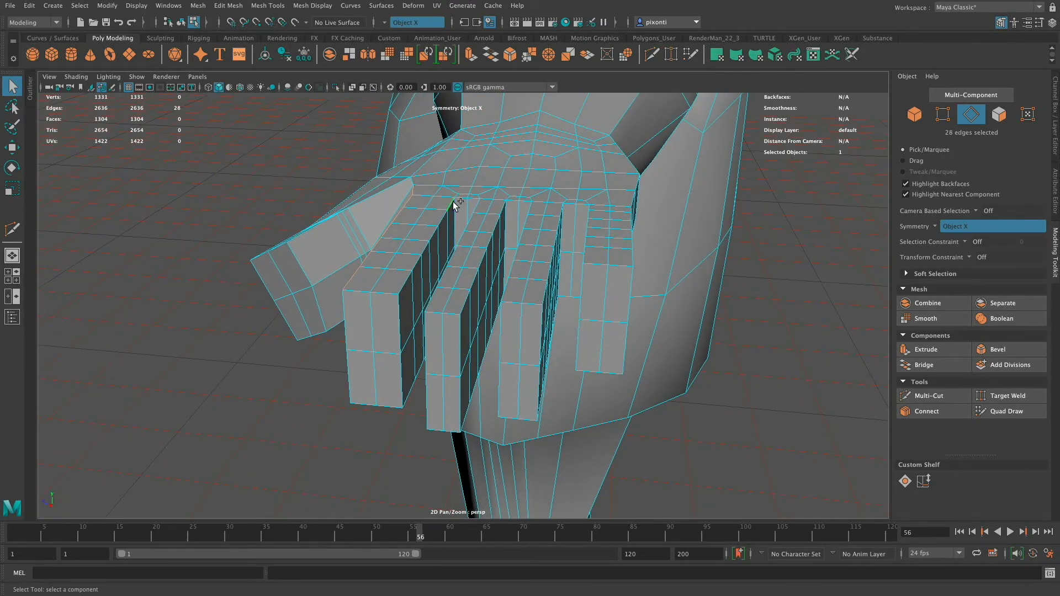
double_click(407, 284, "shift")
left_click_drag(454, 292, 474, 227, "alt")
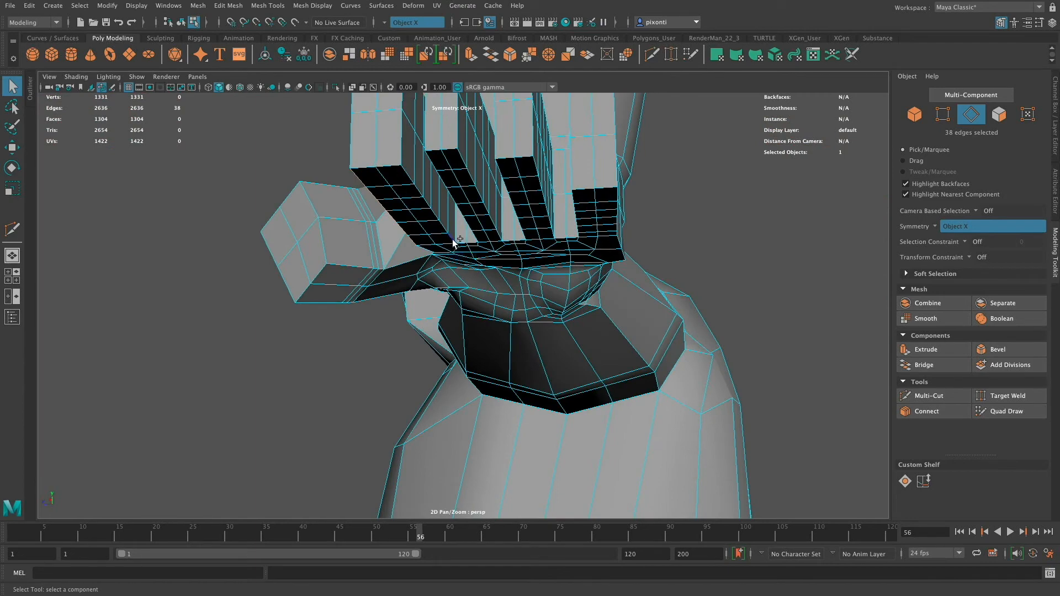
left_click_drag(428, 194, 483, 235, "alt")
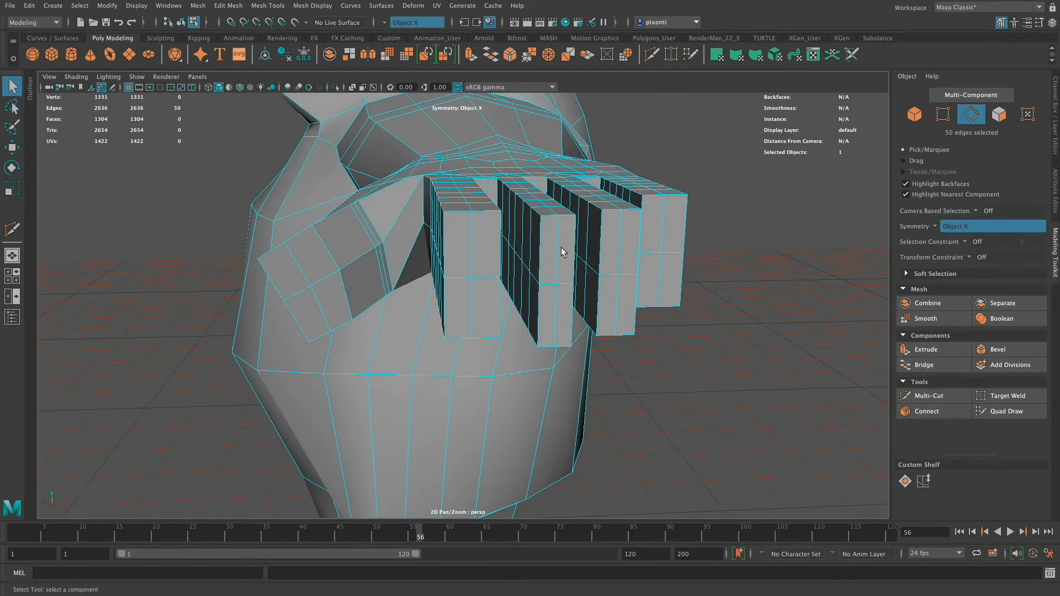
key("r")
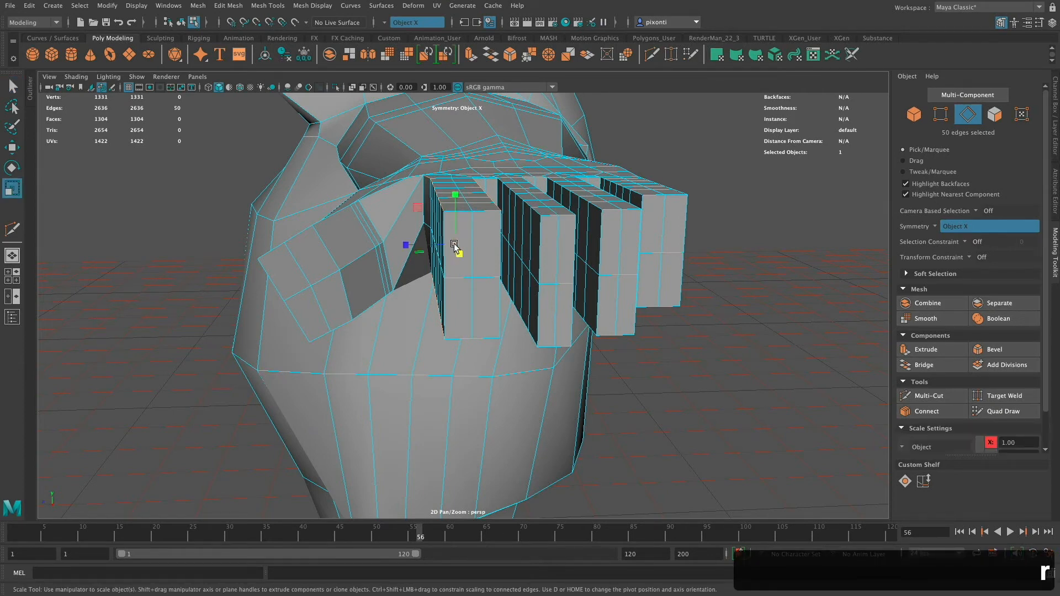
left_click_drag(457, 211, 512, 267)
left_click_drag(491, 166, 493, 170)
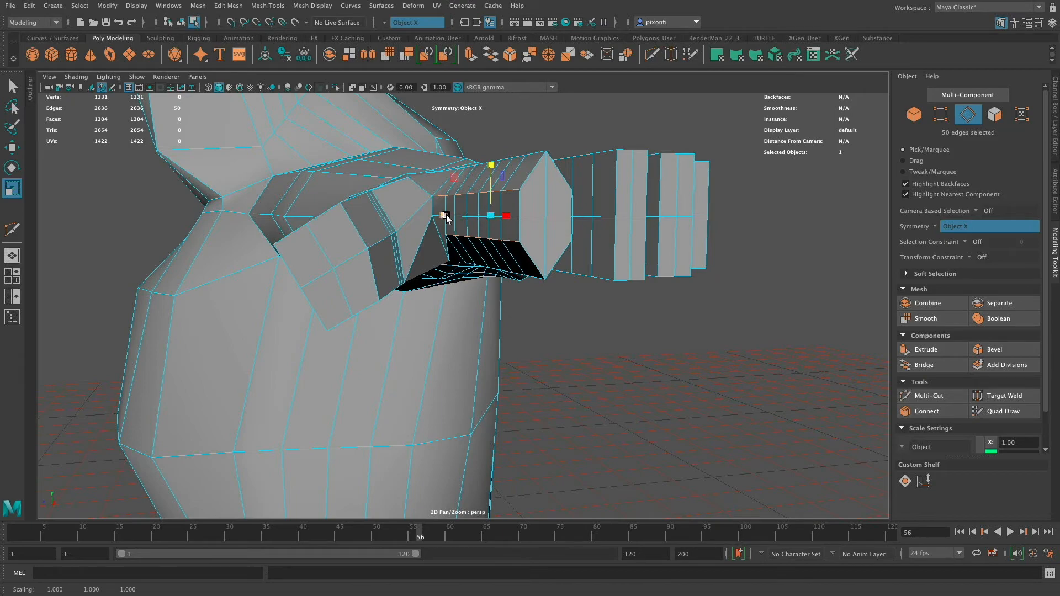
Scale the middle edge rows along the index finger's top and underside vertically closer together, leaving out the fingertip edges
left_click_drag(550, 207, 639, 370, "alt")
left_click(463, 224)
key("q")
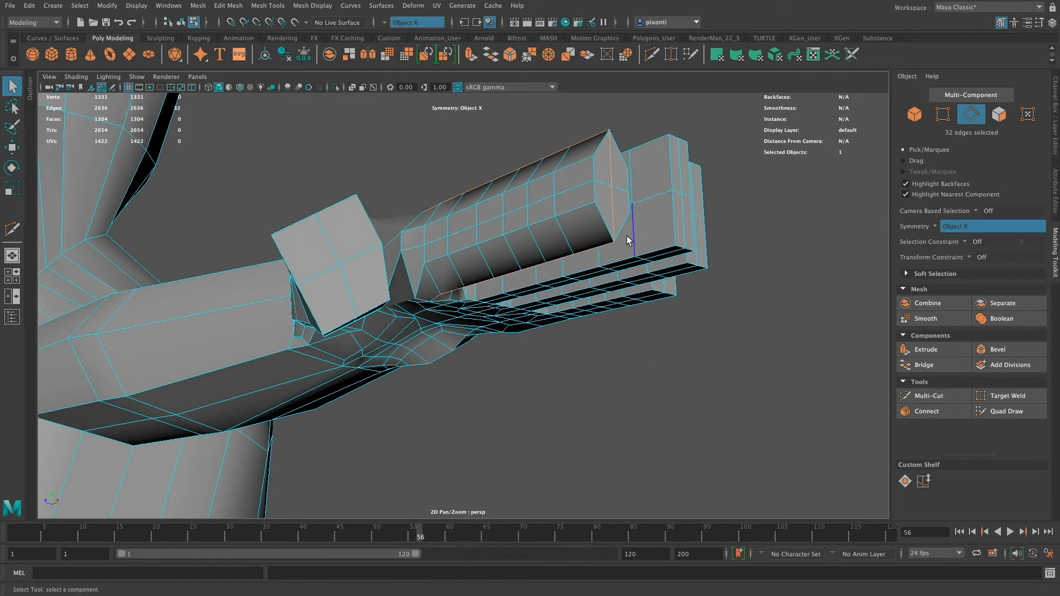
key("super+z")
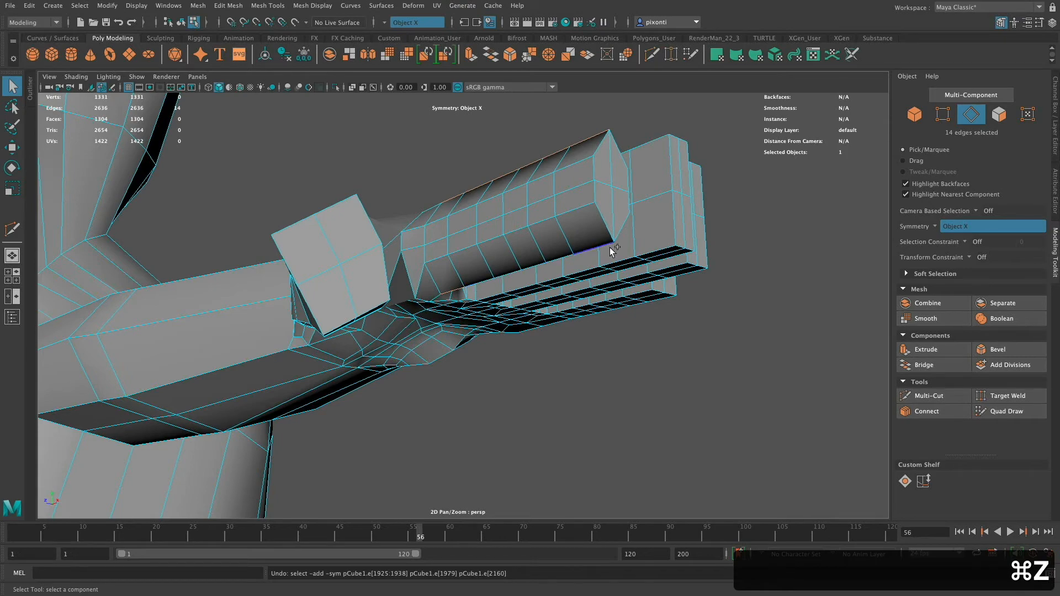
double_click(595, 249, "shift")
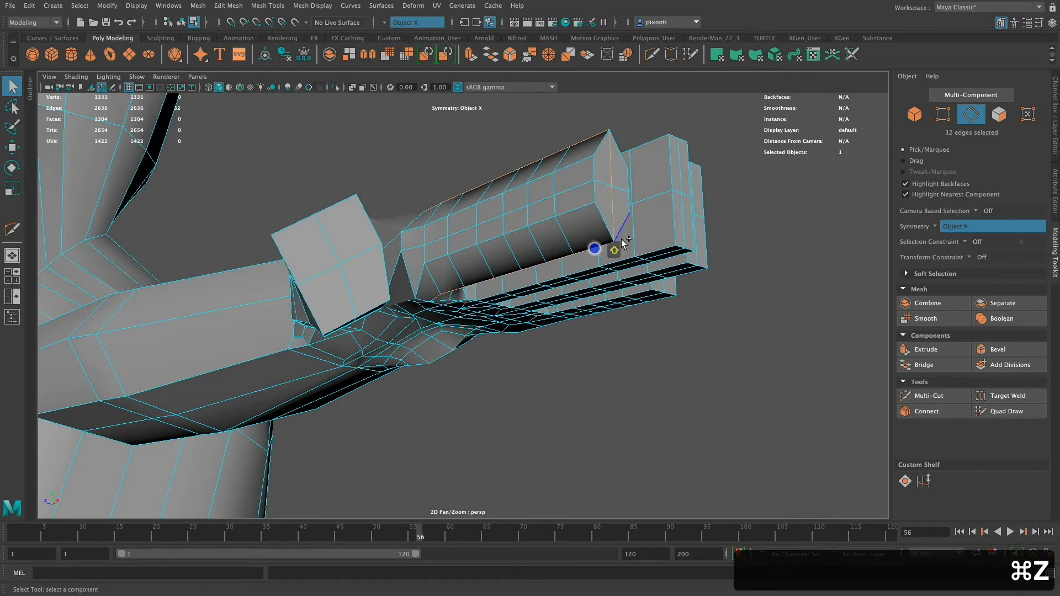
left_click(610, 170, "ctrl")
left_click_drag(638, 230, 626, 251, "alt")
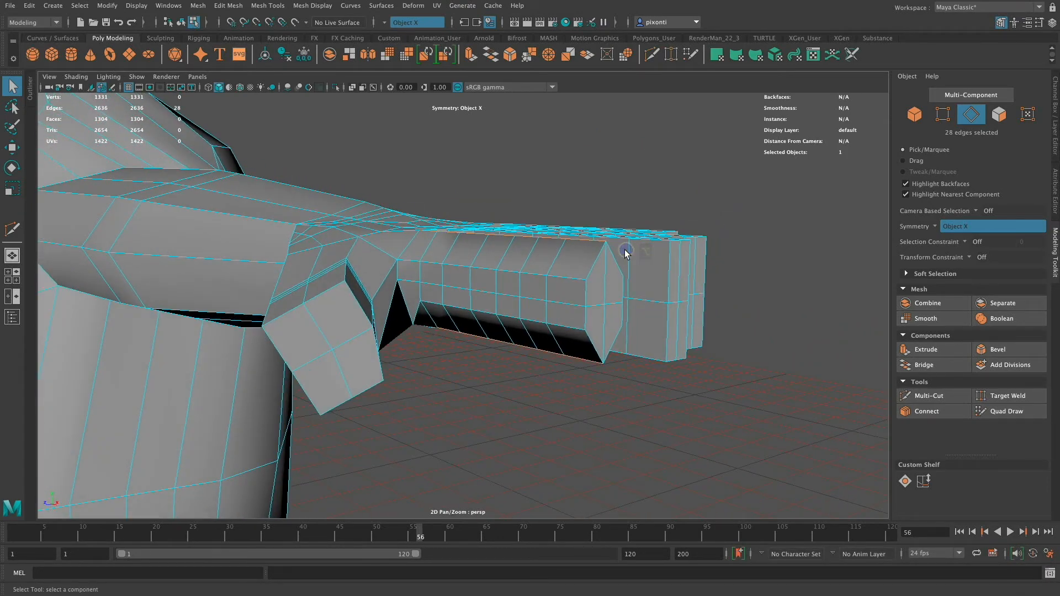
key("e")
key("r")
left_click_drag(504, 238, 621, 312)
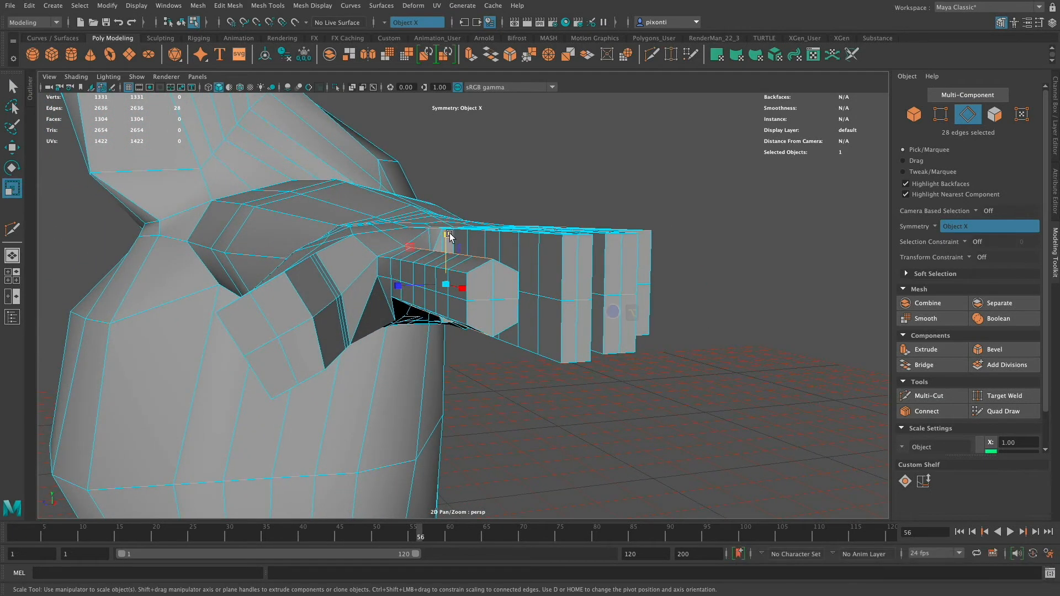
left_click_drag(447, 234, 446, 241)
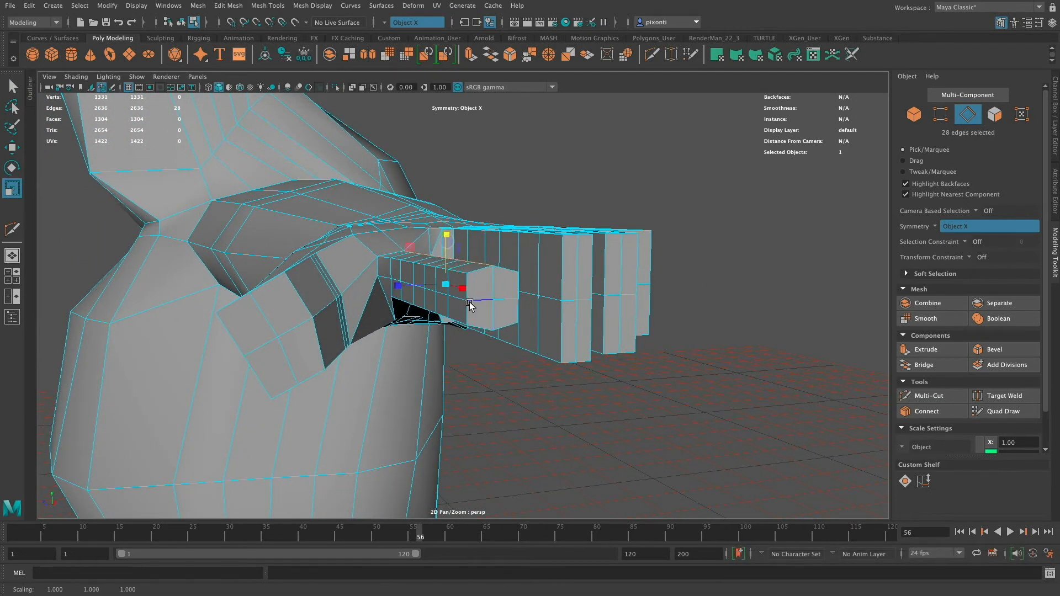
Scale the middle edge rows along both sides of the index finger horizontally outward to round its cross-section, leaving out the fingertip edges
key("q")
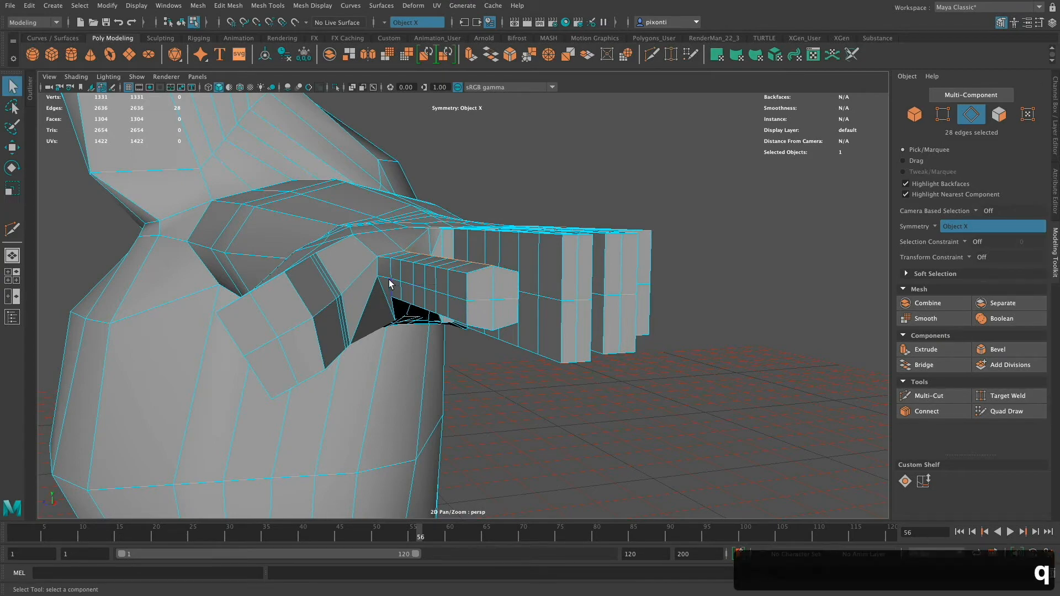
double_click(456, 299)
left_click_drag(457, 301, 489, 323, "alt")
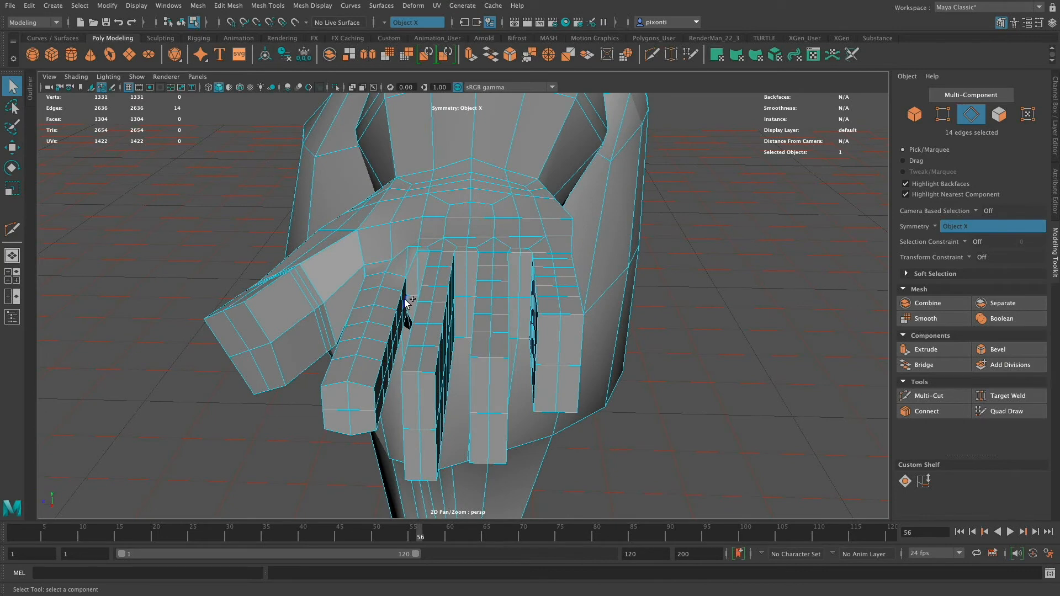
left_click(405, 300, "shift")
double_click(380, 397, "shift")
left_click_drag(379, 396, 446, 360, "alt")
key("r")
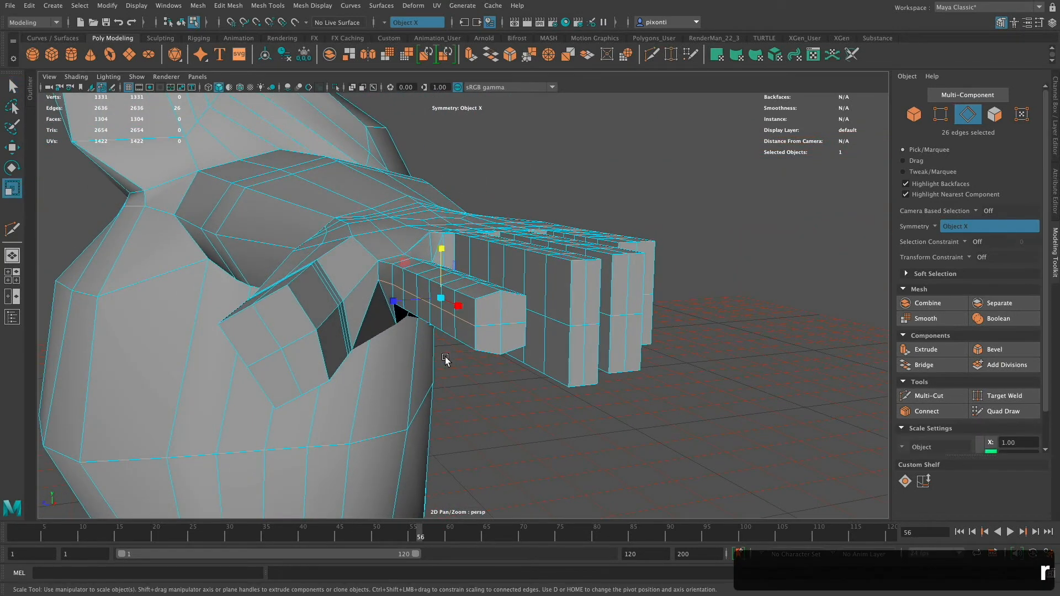
mouse_move(401, 302)
left_mouse_down()
mouse_move(385, 303)
mouse_move(511, 307)
left_mouse_up()
left_click_drag(342, 306, 571, 324)
left_click_drag(568, 282, 689, 298, "alt")
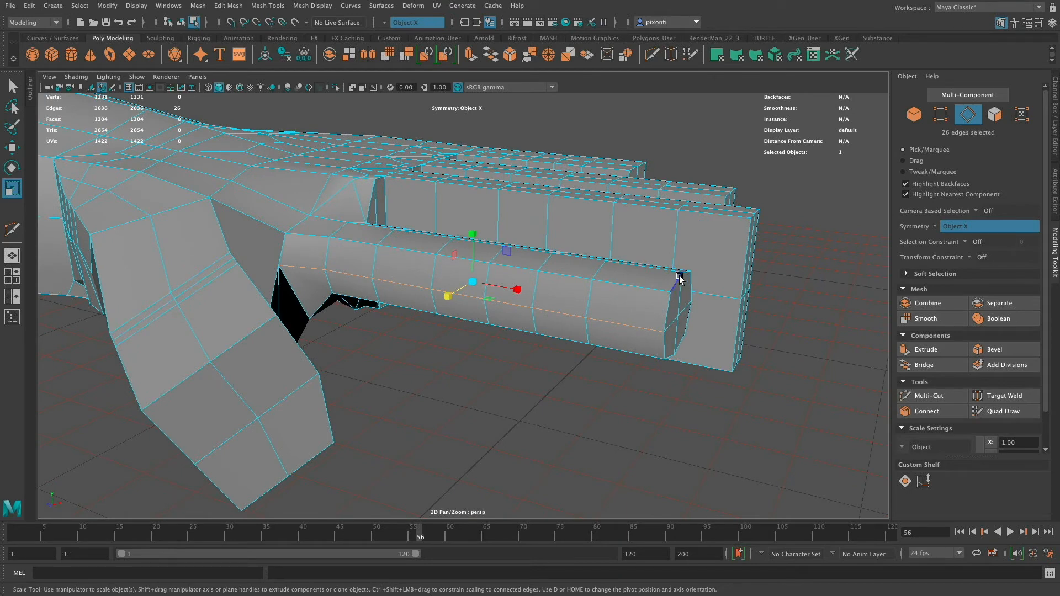
Select the outer ring of vertices around the index finger's end face and scale them inward to taper the fingertip
right_click_drag(679, 277, 635, 276)
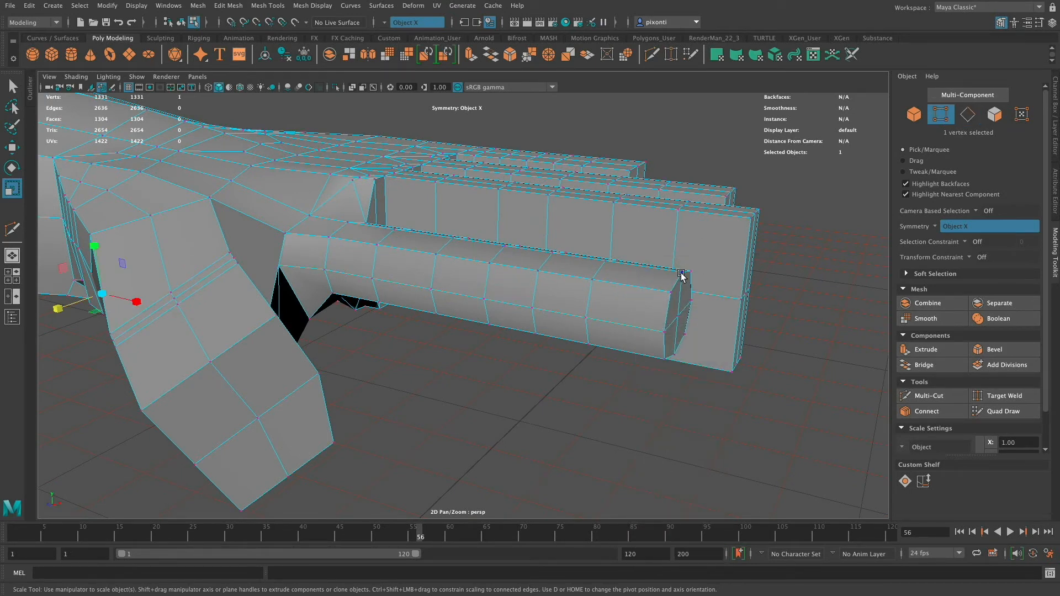
left_click(681, 274)
key("q")
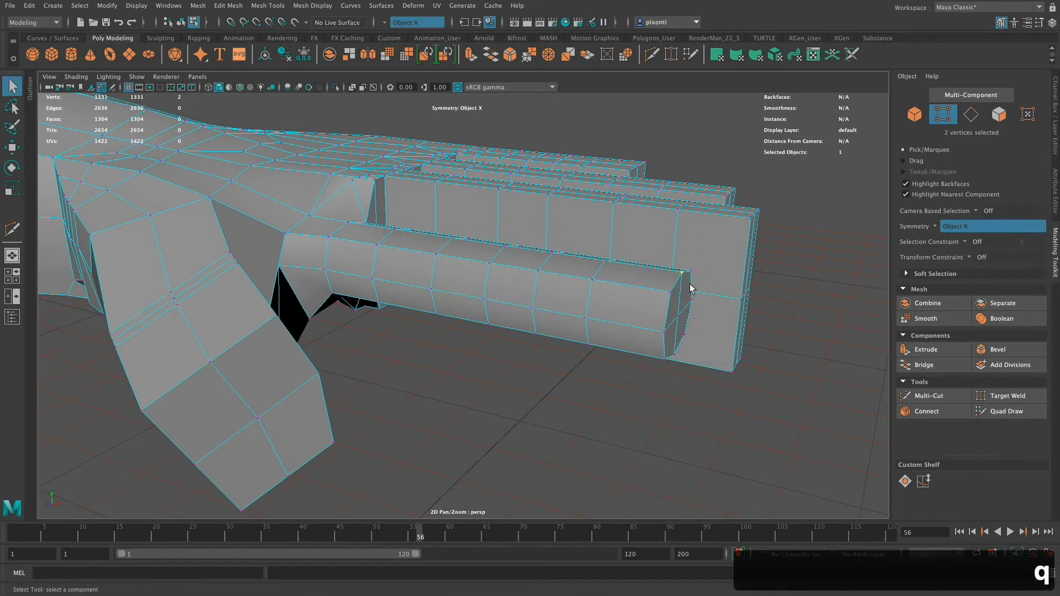
left_click(674, 289, "shift")
key("w")
left_click_drag(735, 282, 688, 285)
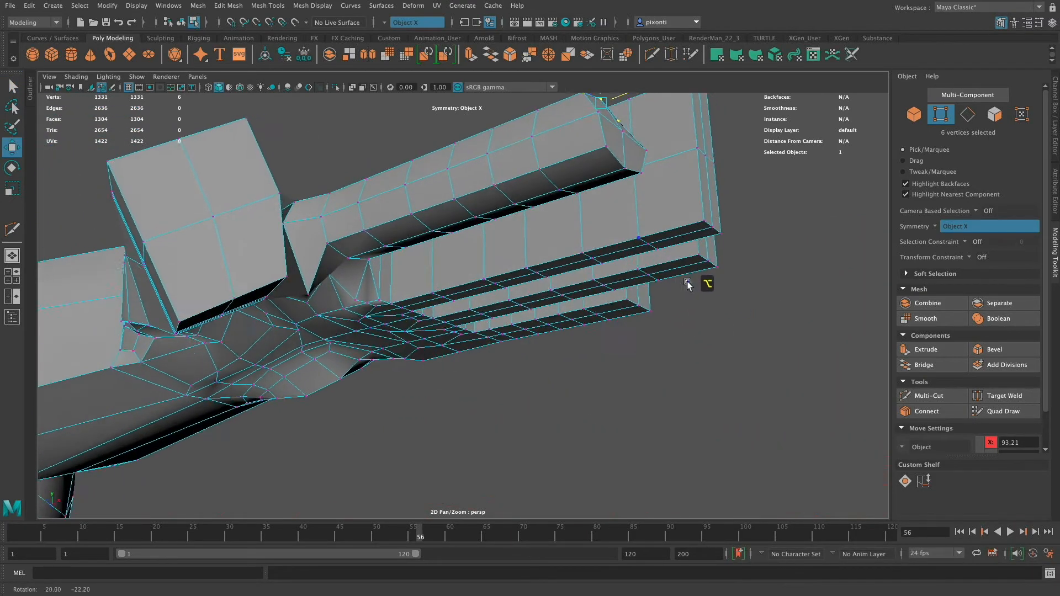
left_click(608, 156)
left_click(644, 180, "shift")
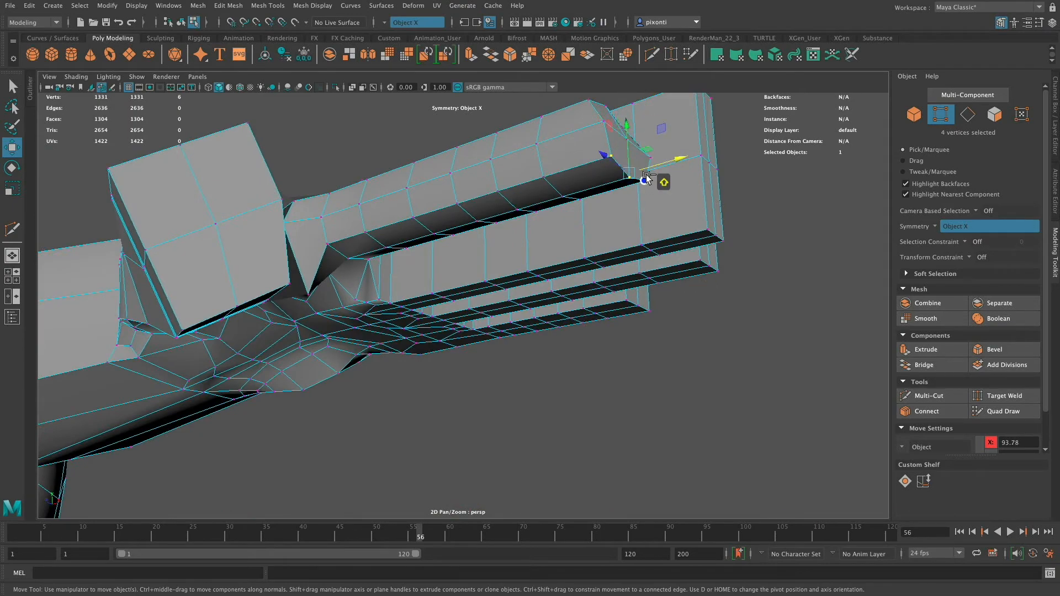
left_click(664, 163, "shift")
left_click_drag(657, 196, 609, 337, "alt")
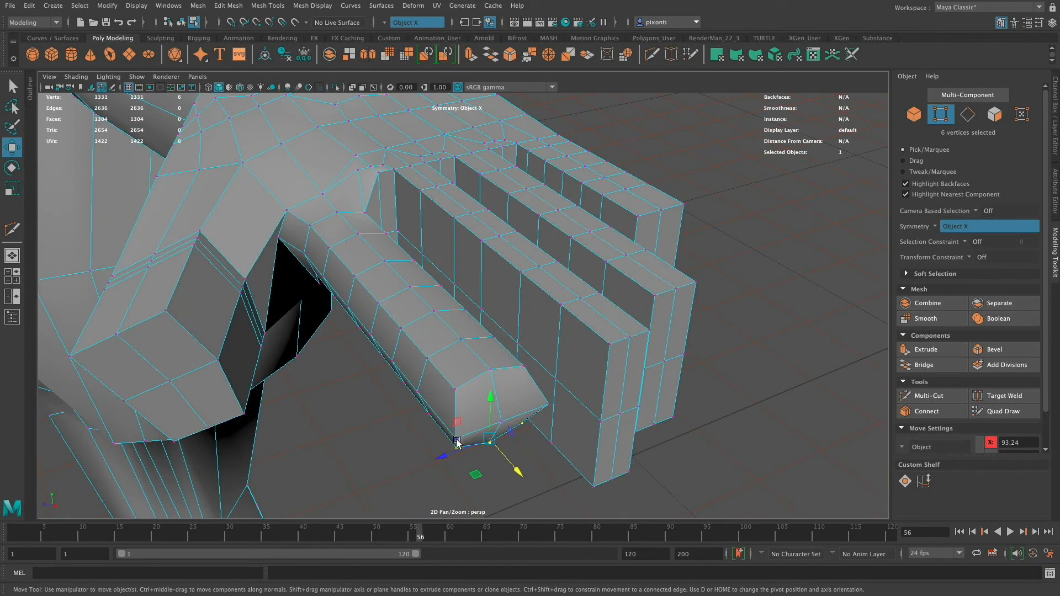
left_click(457, 442, "shift")
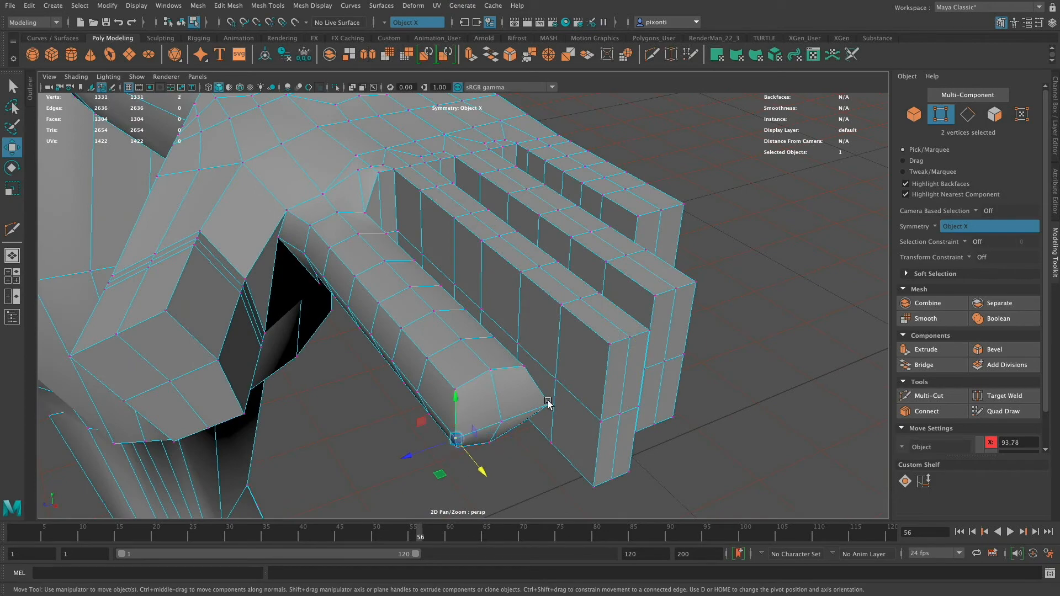
left_click(455, 386, "shift")
left_click(522, 366, "shift")
left_click_drag(522, 366, 528, 377, "alt")
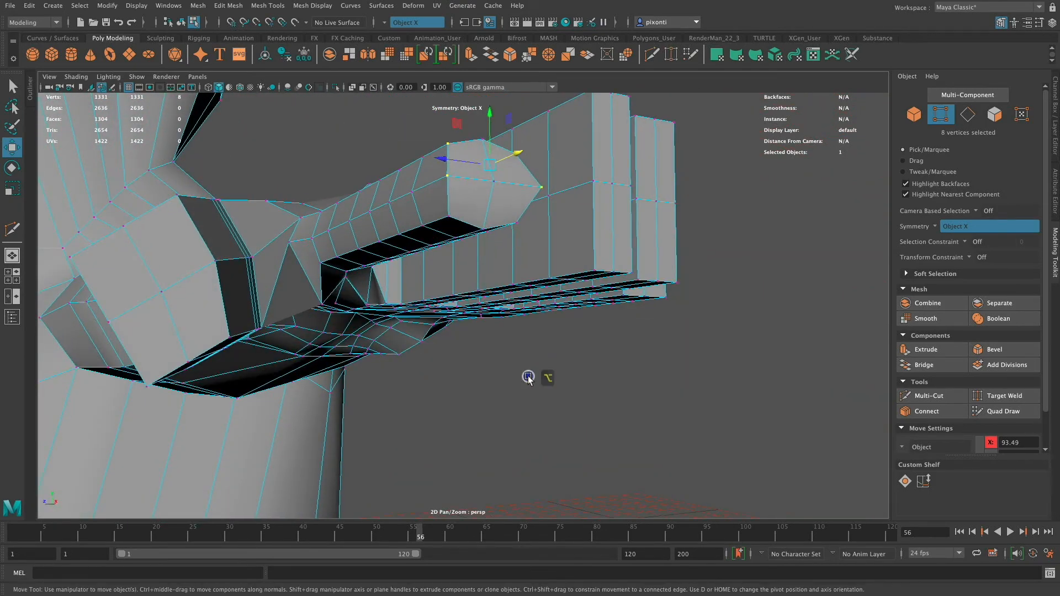
left_click(448, 215, "shift")
left_click(483, 229, "shift")
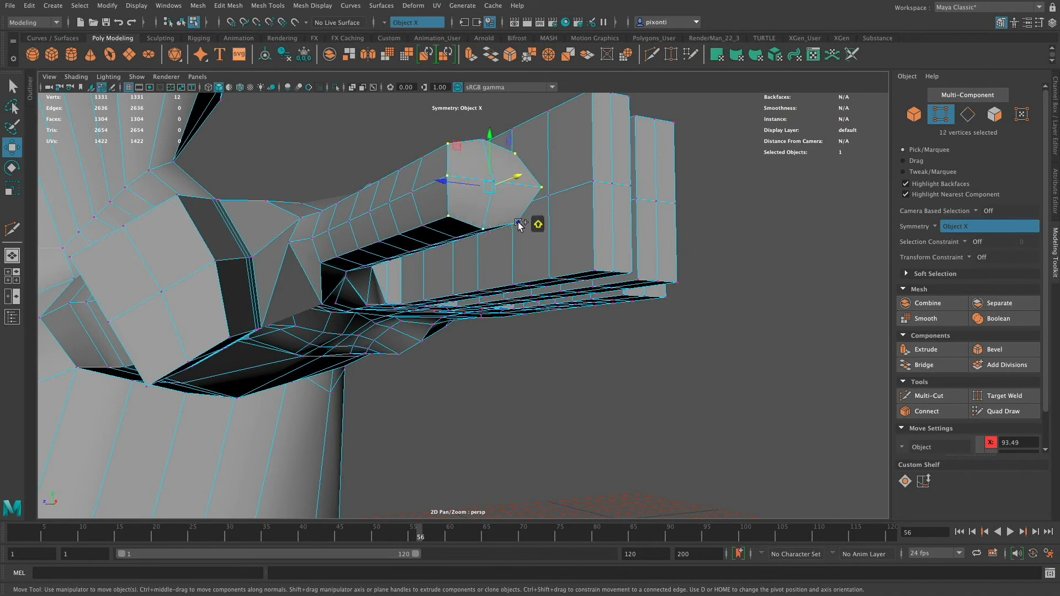
left_click(518, 223, "shift")
left_click_drag(518, 223, 559, 335, "alt")
key("r")
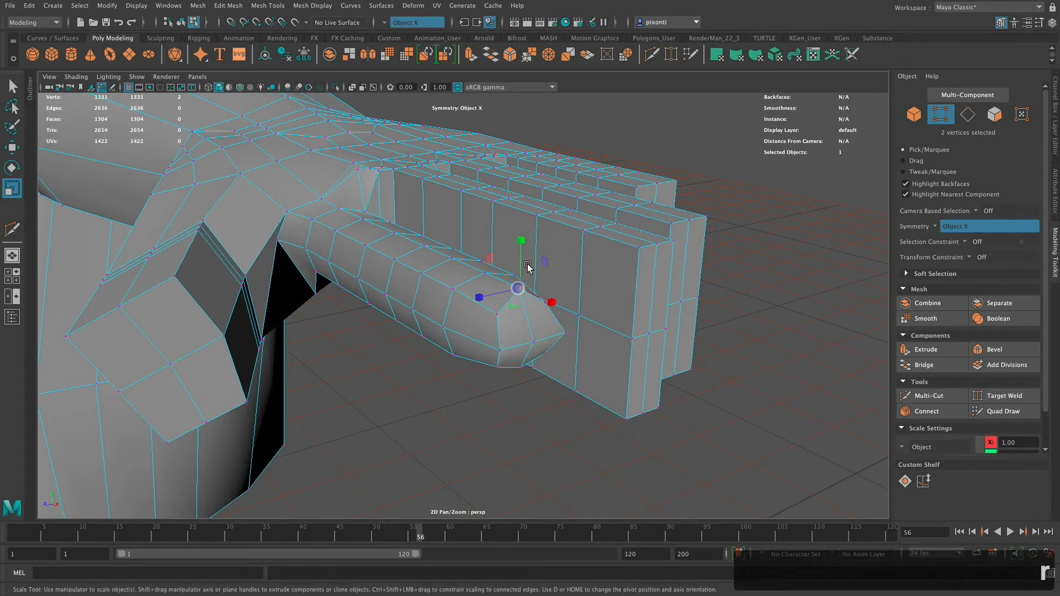
Round the fingertip's end by lowering its top middle vertex, pulling the side vertex inward and raising the lower vertices
left_click(520, 303)
key("w")
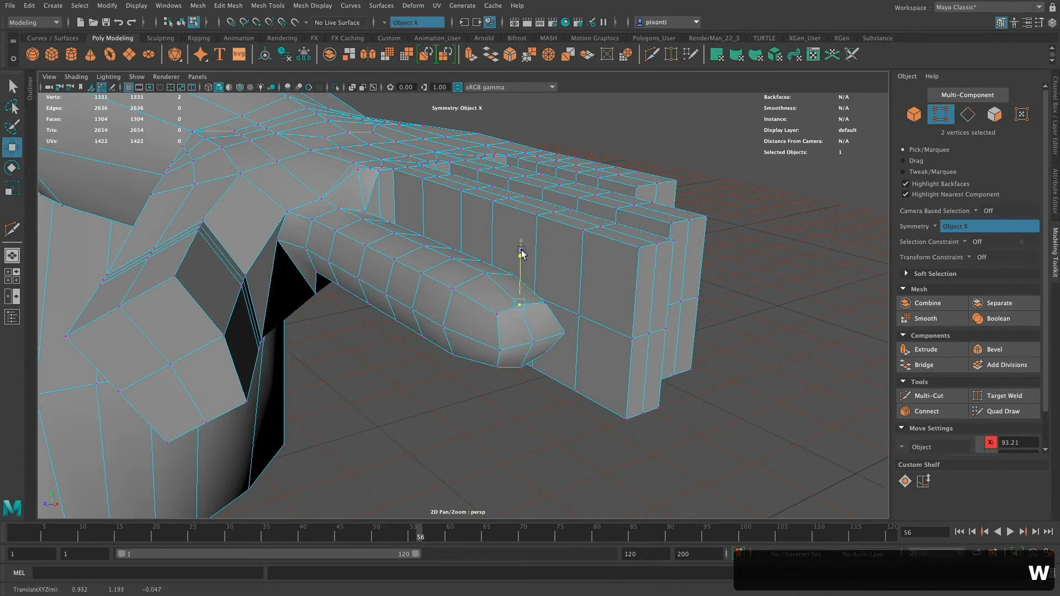
left_click_drag(521, 254, 516, 302, "alt")
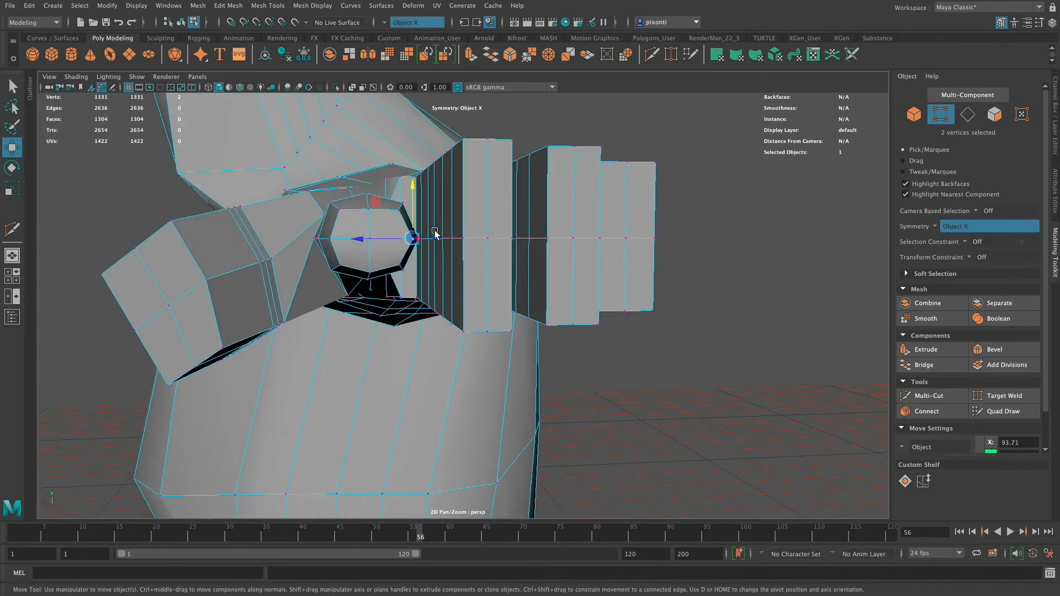
left_click_drag(397, 240, 320, 238)
left_click(340, 265)
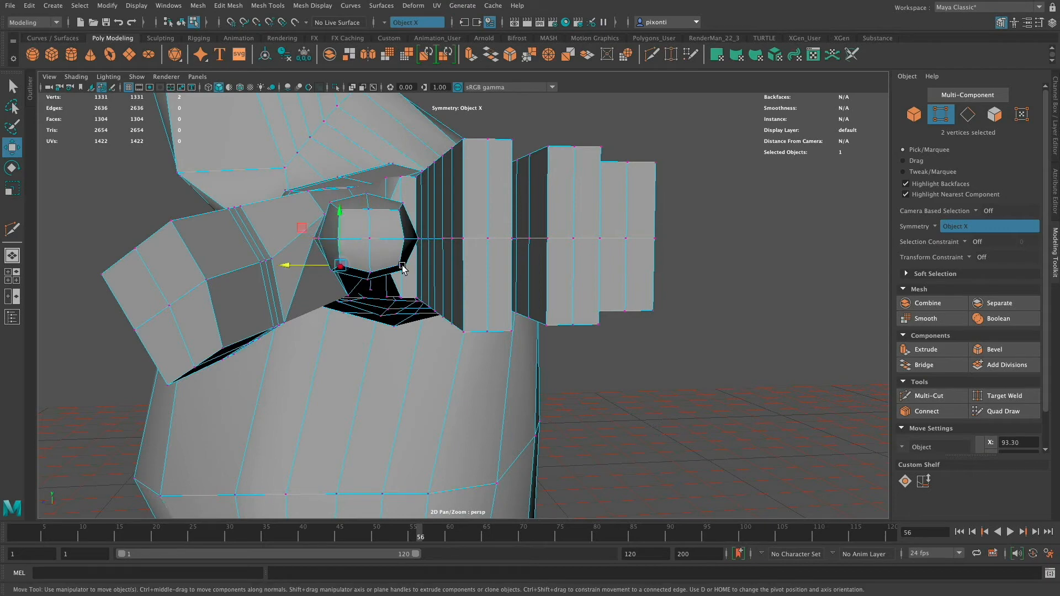
left_click(400, 266, "shift")
left_click_drag(368, 214, 371, 204)
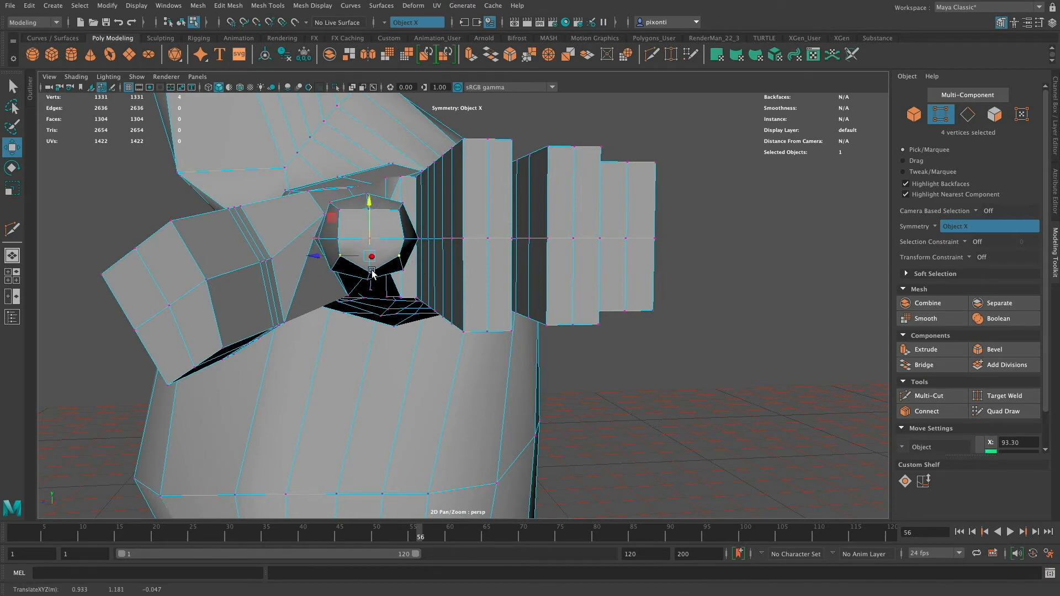
left_click(370, 215)
left_click_drag(406, 267, 664, 371, "alt")
left_click_drag(539, 366, 535, 381, "alt")
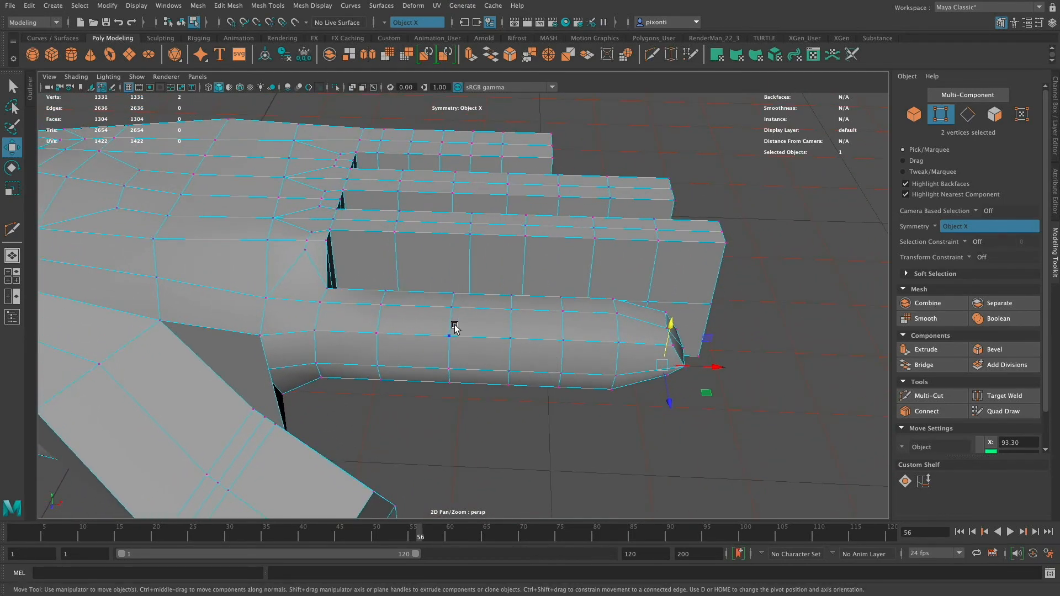
Scale down the edge loops around the index finger's middle joint and end joint
key("q")
right_click_drag(453, 326, 457, 265)
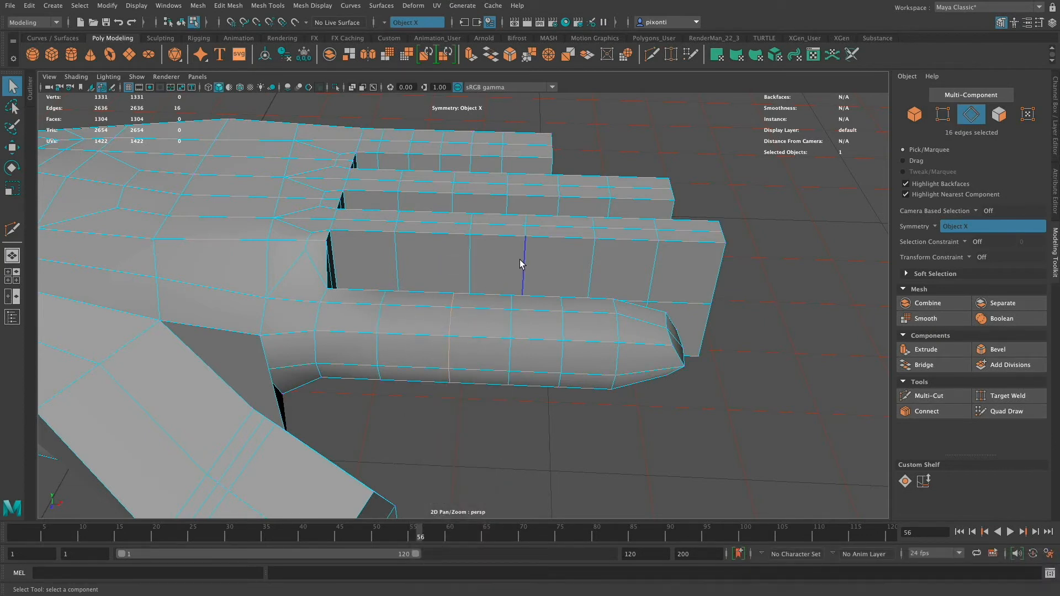
key("r")
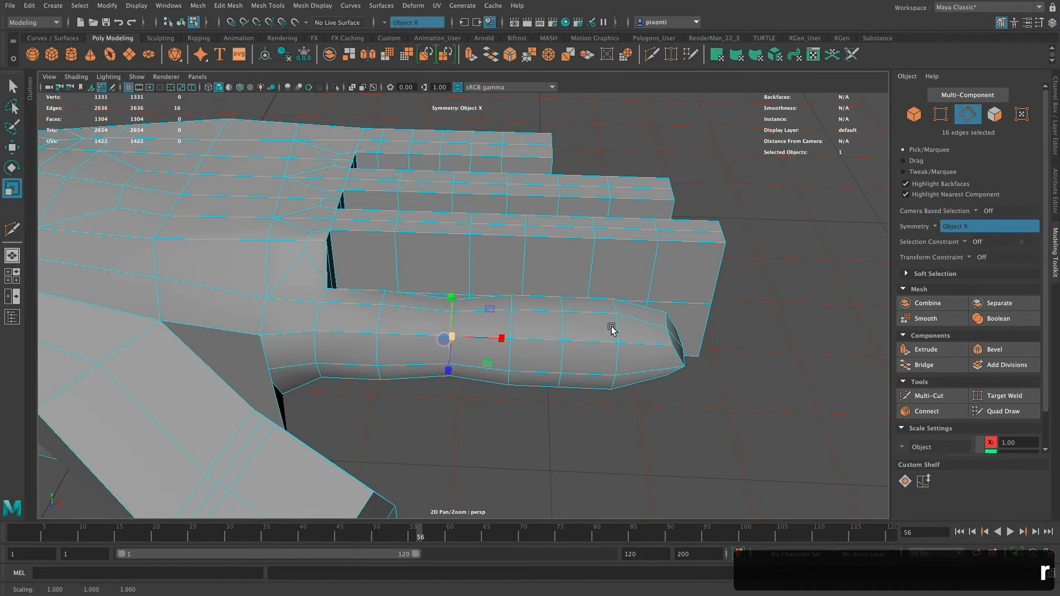
double_click(562, 331)
left_click_drag(562, 333, 547, 345)
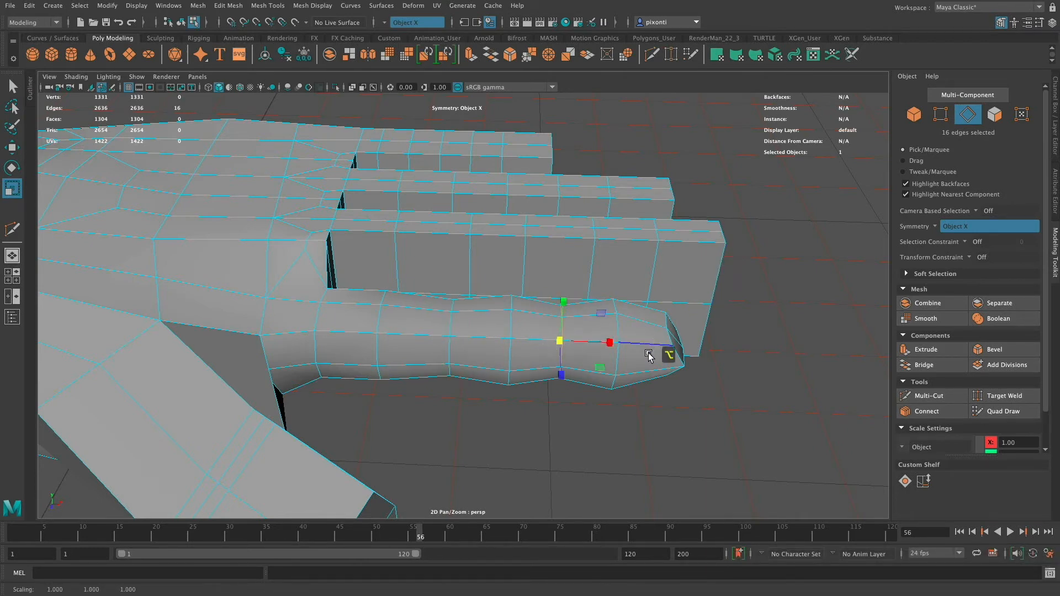
mouse_move(649, 356)
left_mouse_down("alt")
mouse_move(670, 338)
mouse_move(659, 345)
left_mouse_up("alt")
In the top view, scale up the edge loop at the index finger's middle joint to match the reference hand's outline
key("space")
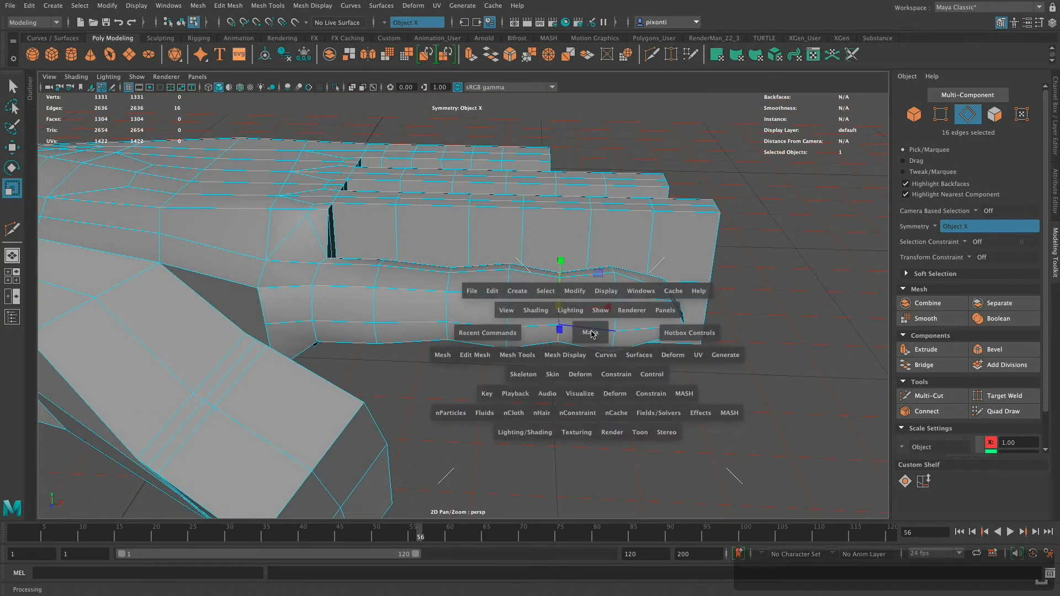
key("space")
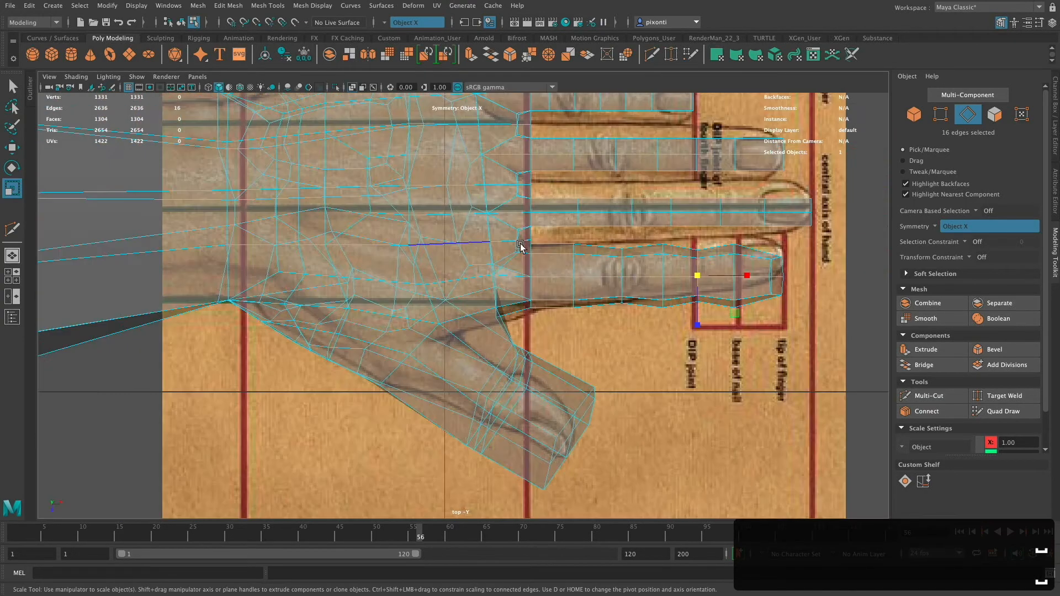
middle_click_drag(664, 351, 630, 386, "alt")
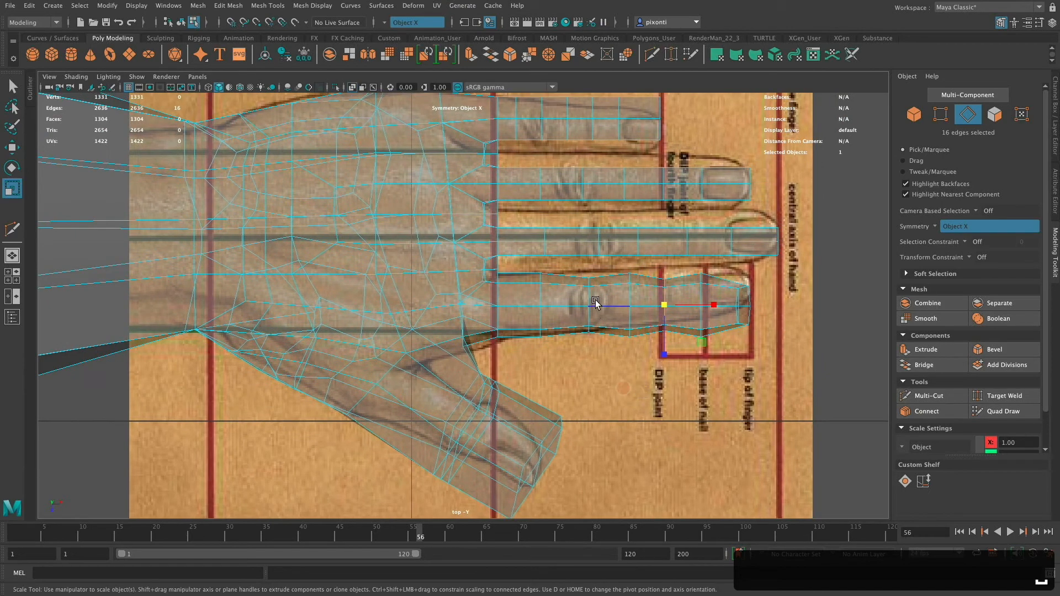
key("d")
left_click(587, 295)
left_click_drag(587, 308, 540, 303)
key("d")
left_click(542, 298)
Scale the index finger's edge loops around the DIP joint and at the base of the nail to follow the reference outline
double_click(663, 293)
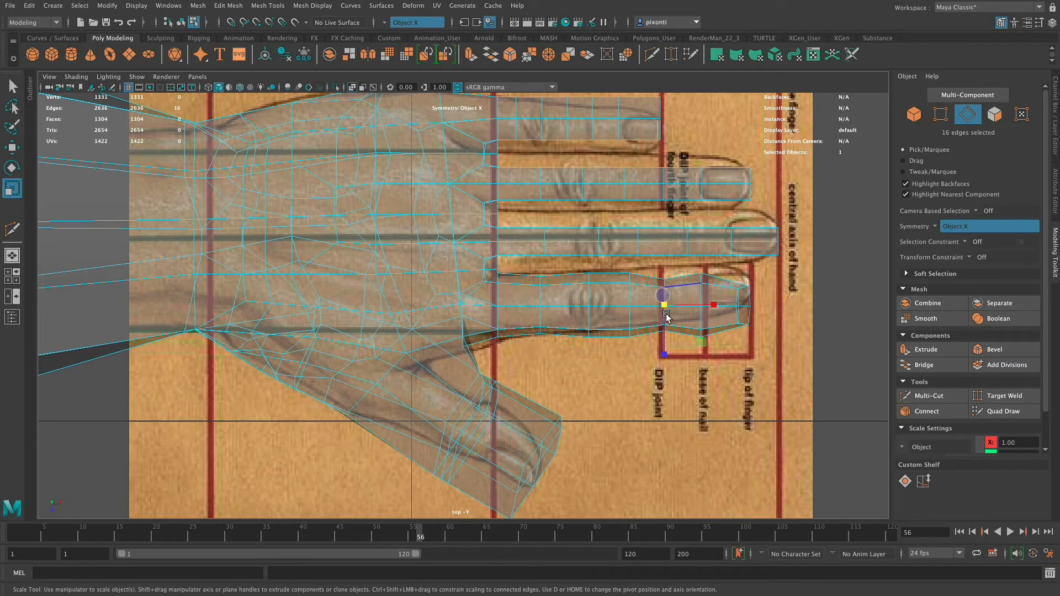
left_click_drag(665, 312, 671, 298)
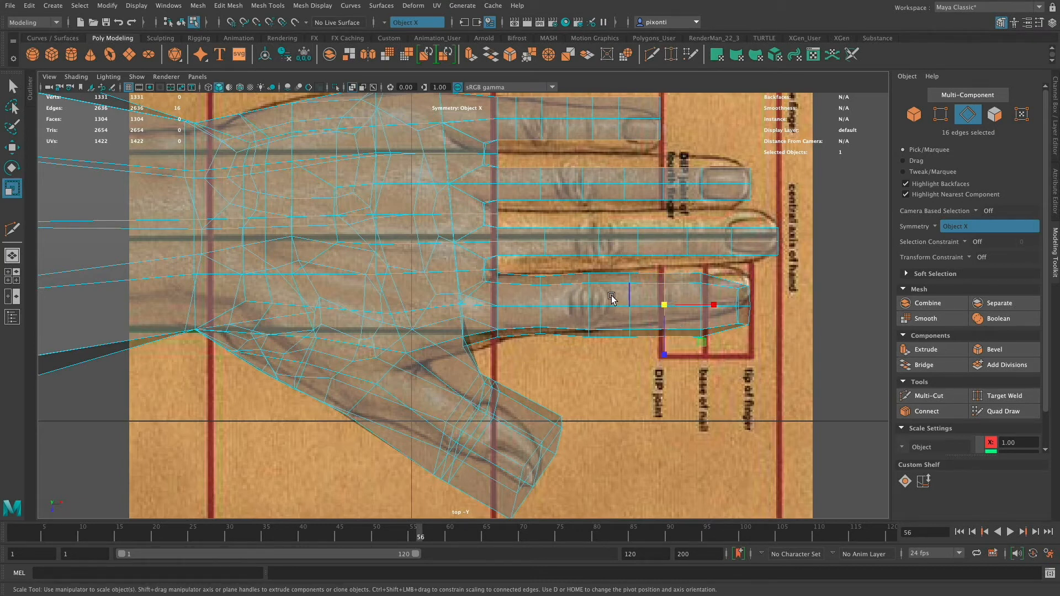
double_click(701, 296)
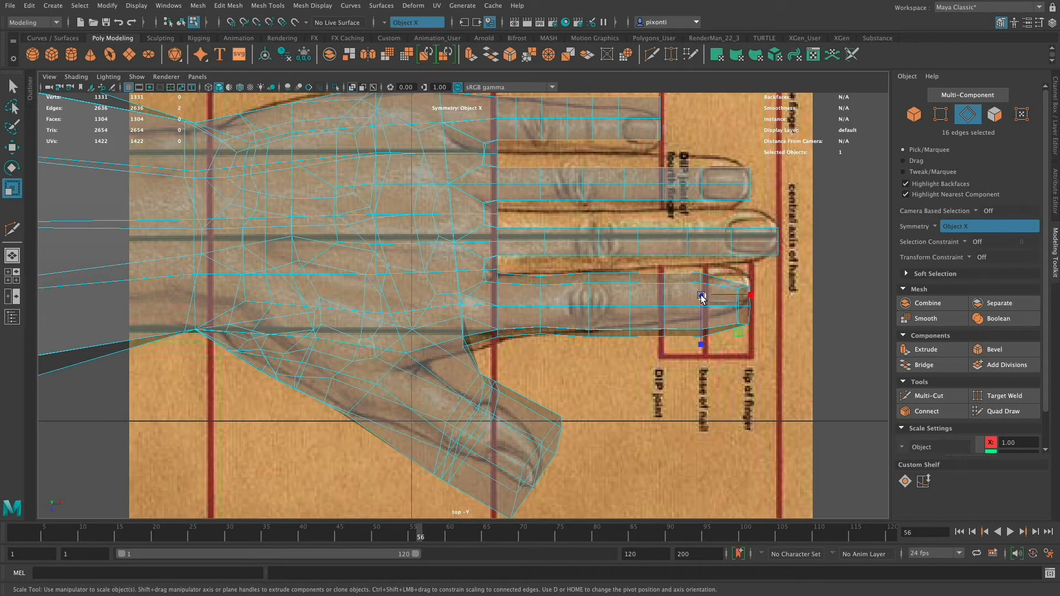
double_click(664, 291)
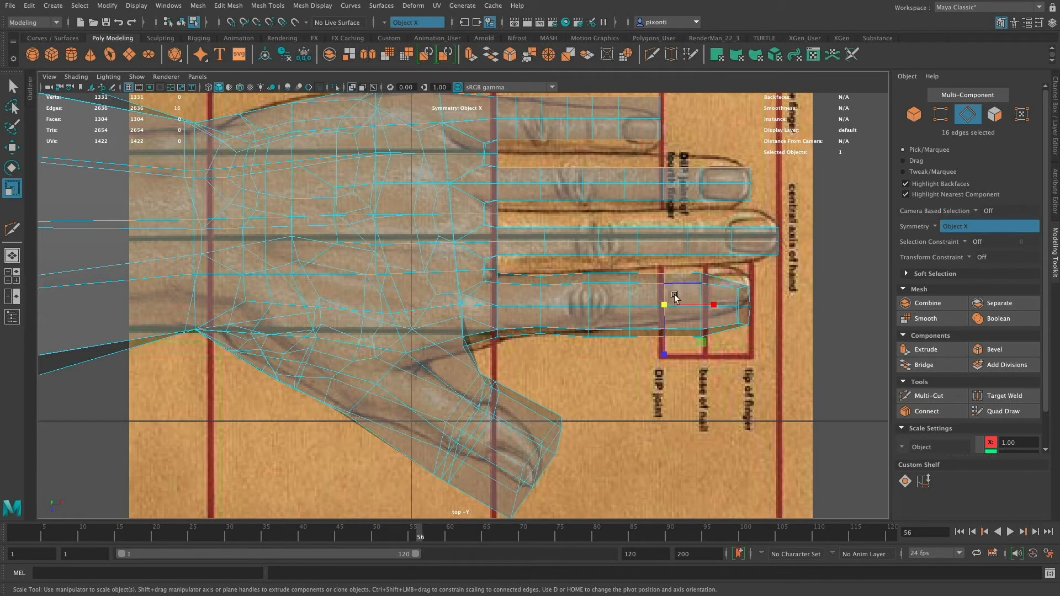
mouse_move(631, 308)
left_mouse_down()
mouse_move(629, 298)
mouse_move(627, 312)
left_mouse_up()
double_click(702, 298)
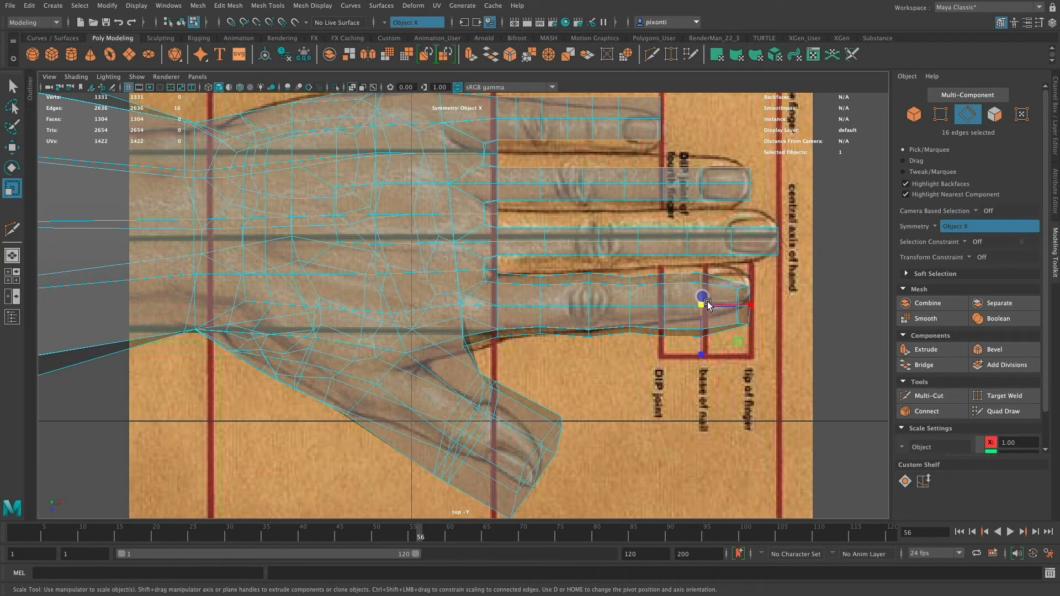
left_click_drag(702, 307, 697, 305)
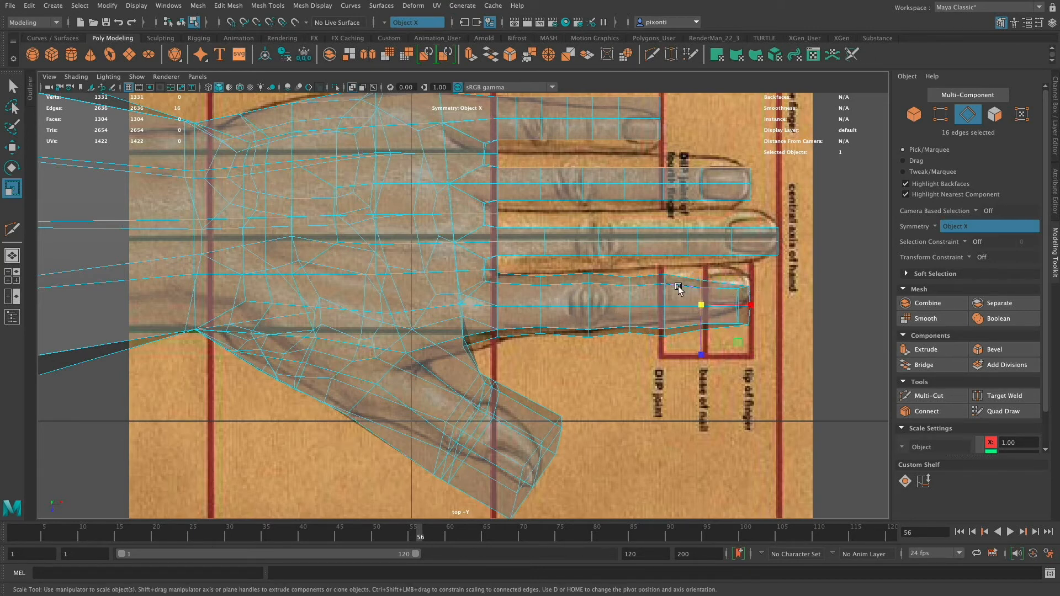
double_click(663, 300)
left_click_drag(662, 305, 662, 306)
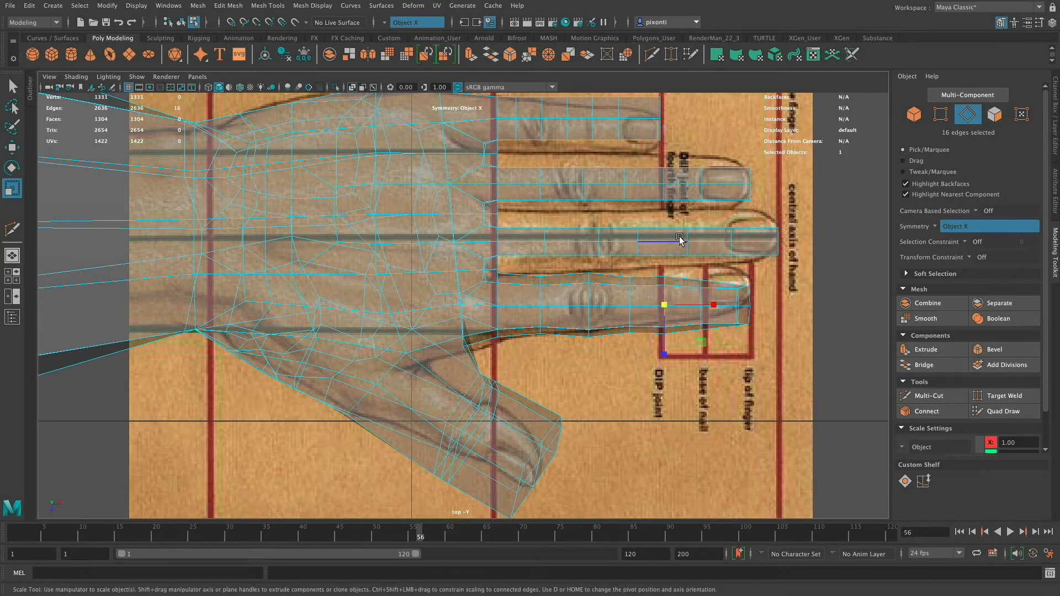
Insert an edge loop close to each side of the index finger's middle joint loop with Multi-Cut
key("q")
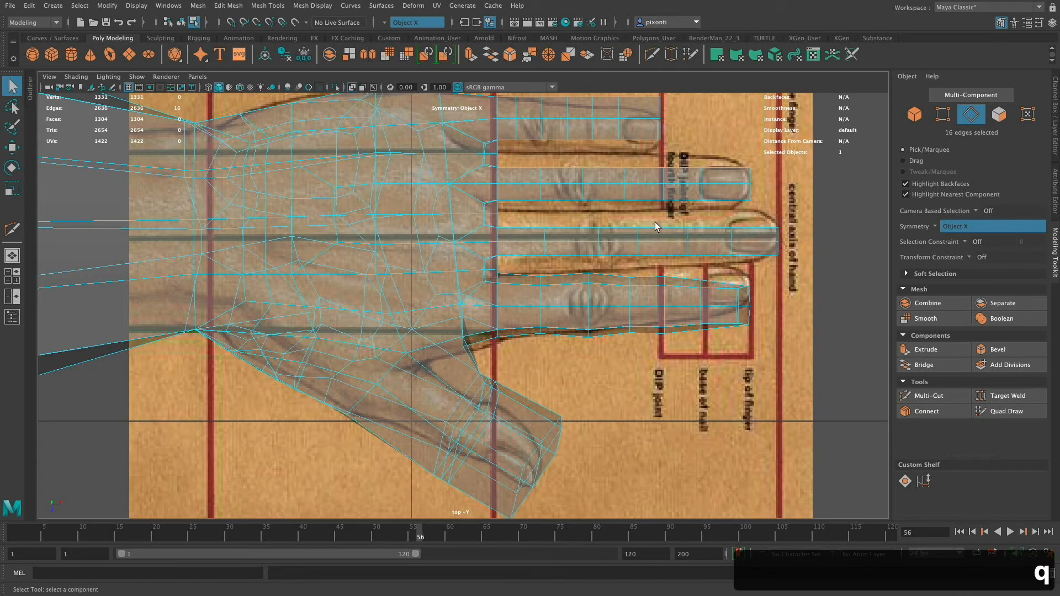
left_click(944, 397)
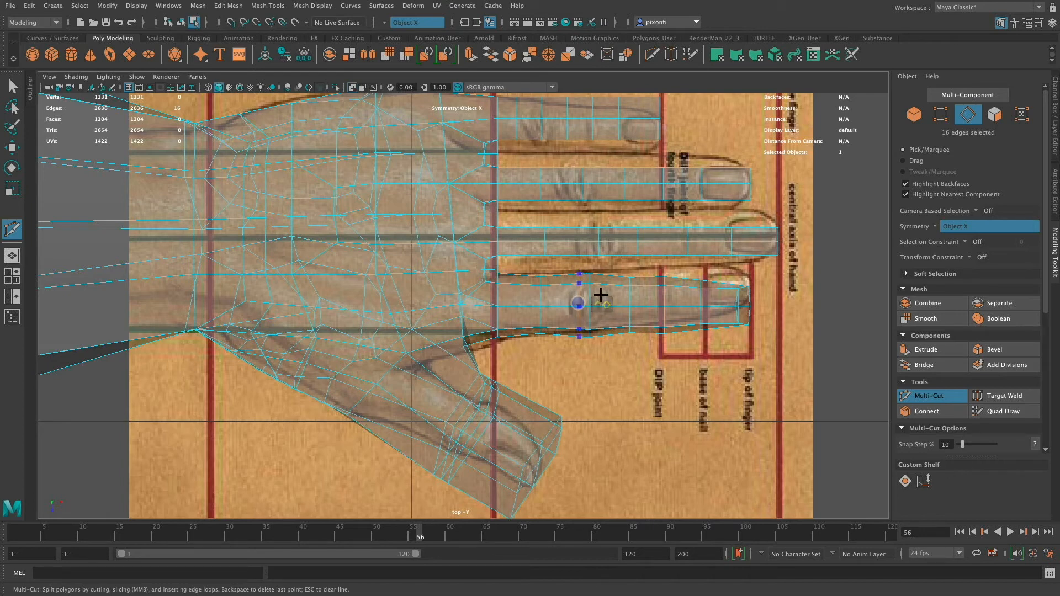
left_click(594, 307, "ctrl")
left_click(596, 304, "ctrl")
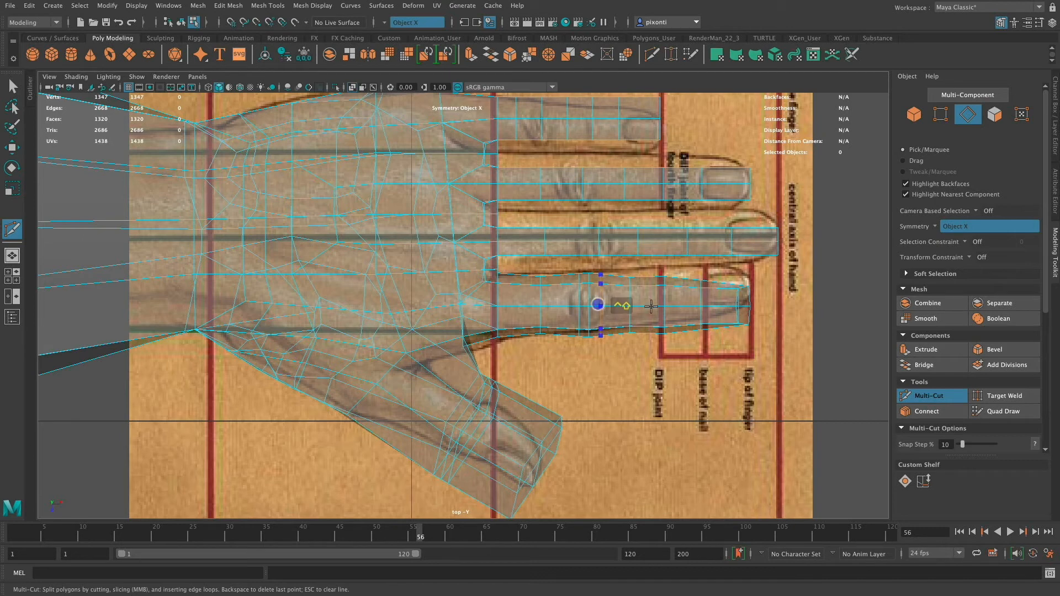
left_click(600, 305)
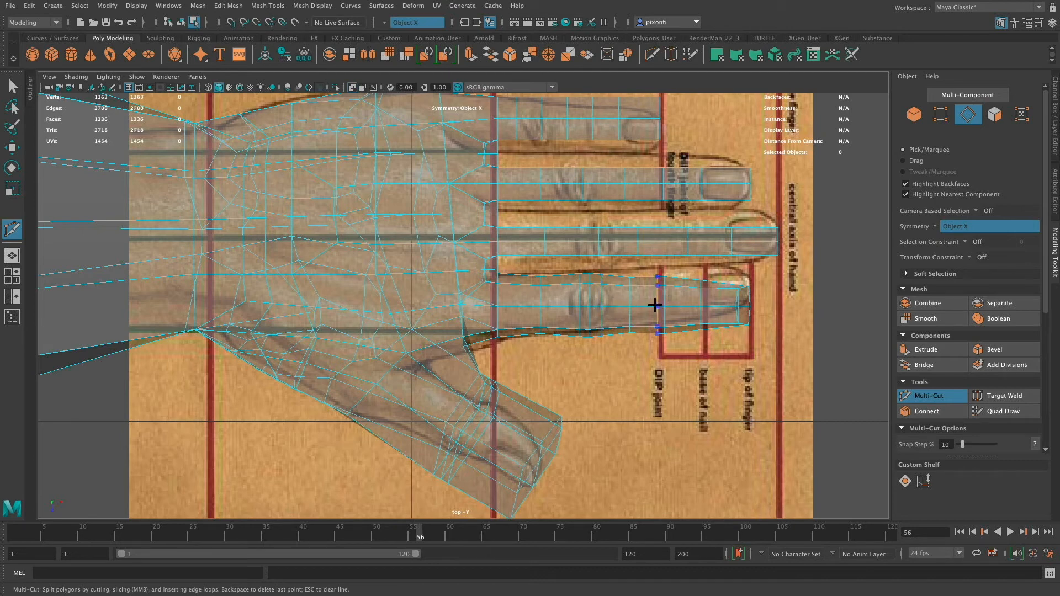
Insert an edge loop close to each side of the index finger's DIP joint loop with Multi-Cut
left_click(653, 305)
left_click(673, 306)
In the perspective view, scale up the two edge loops flanking the index finger's middle joint to round it out
key("space")
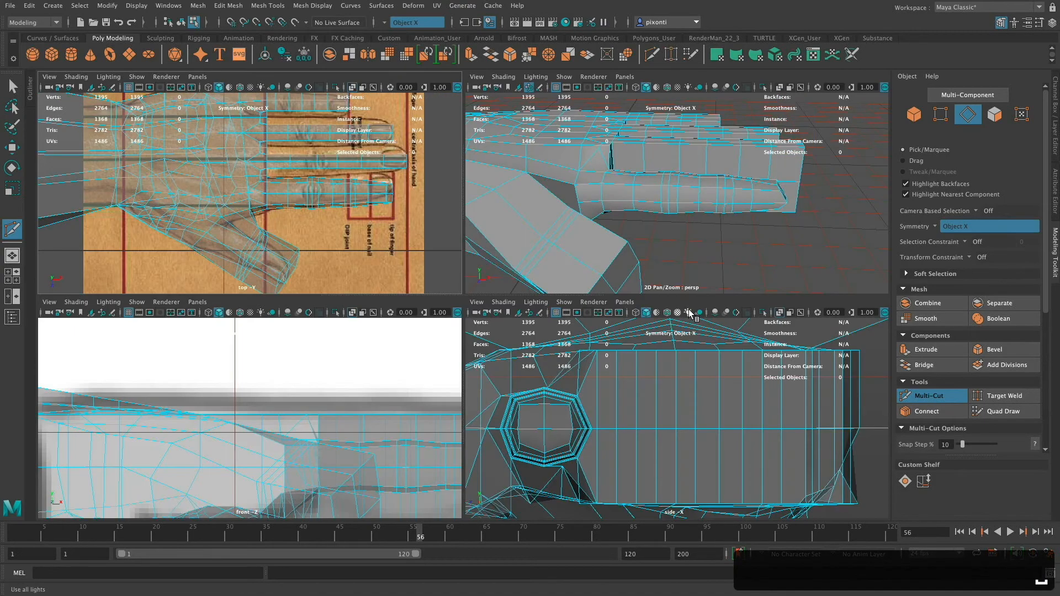
key("space")
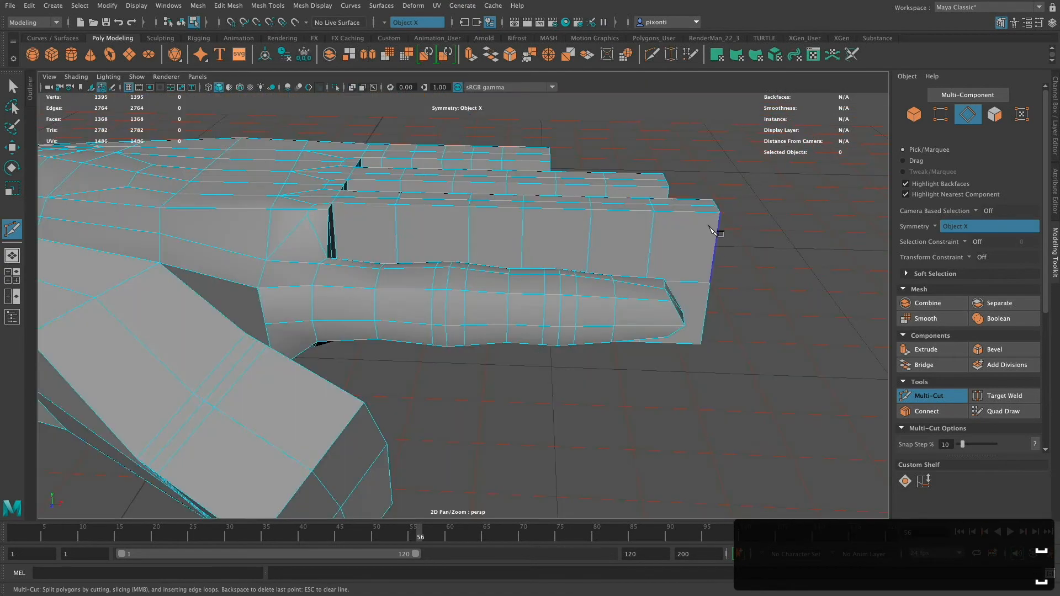
mouse_move(621, 361)
left_mouse_down("alt")
mouse_move(643, 353)
mouse_move(631, 362)
left_mouse_up("alt")
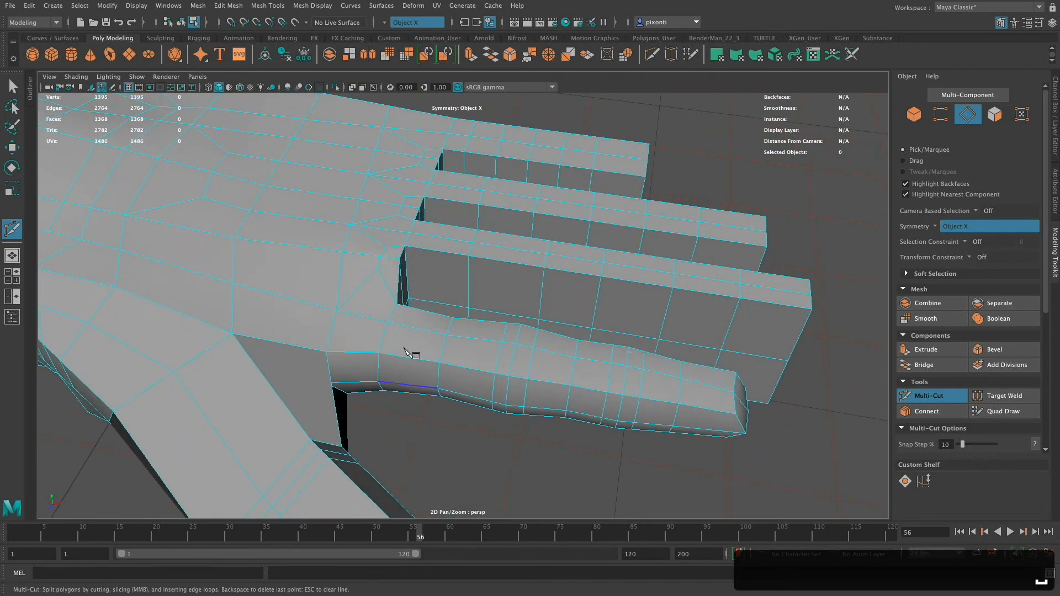
left_click_drag(427, 363, 426, 374, "alt")
left_click_drag(508, 366, 546, 360, "alt")
middle_click_drag(611, 346, 617, 343, "alt")
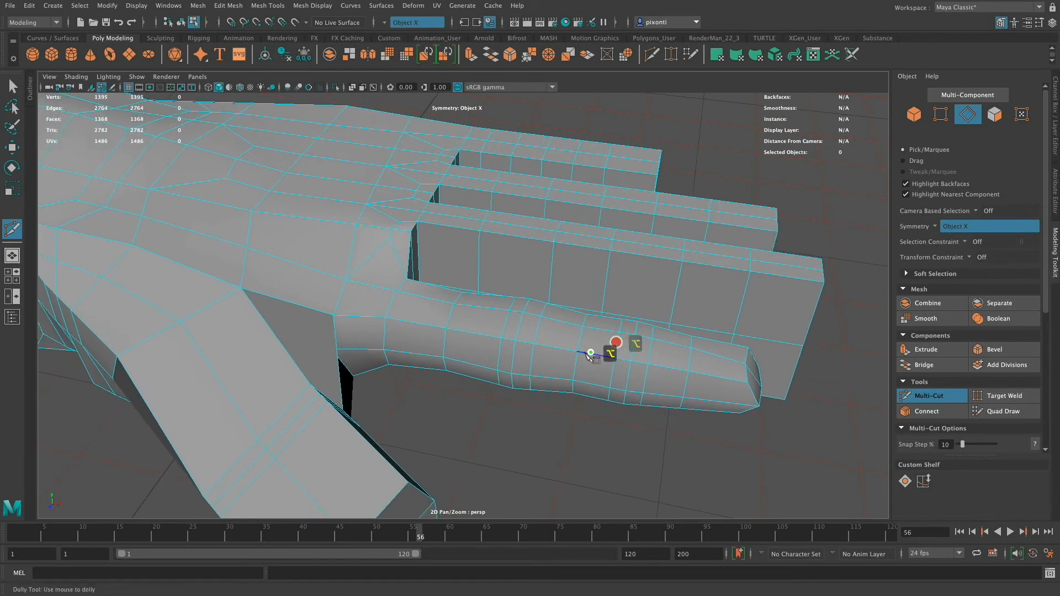
right_click_drag(585, 352, 606, 354, "alt")
mouse_move(606, 354)
left_mouse_down("alt")
mouse_move(602, 346)
mouse_move(611, 357)
left_mouse_up("alt")
key("q")
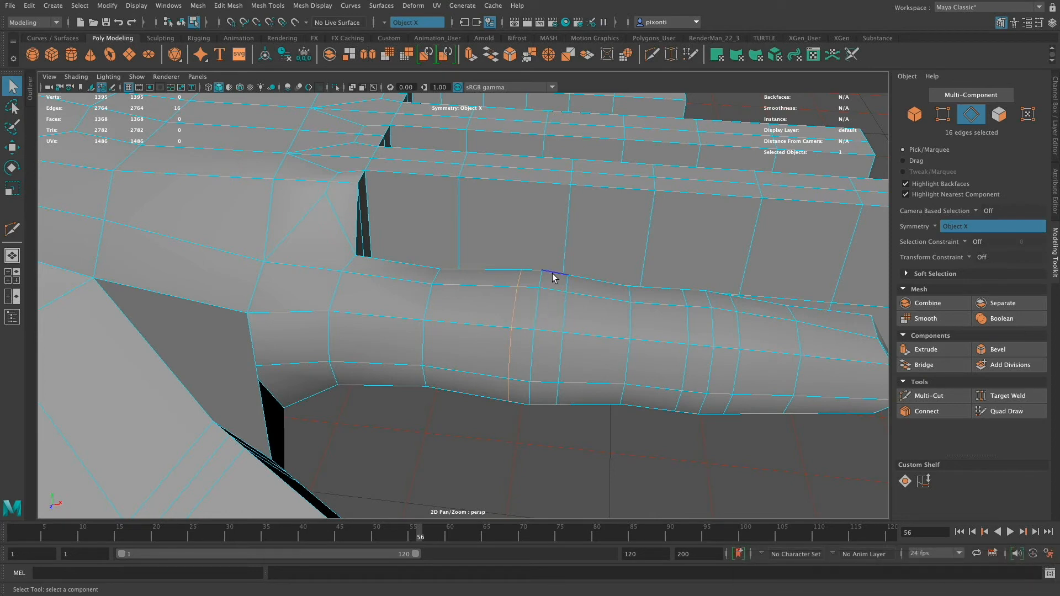
mouse_move(596, 351)
left_mouse_down("alt")
mouse_move(626, 355)
mouse_move(613, 353)
left_mouse_up("alt")
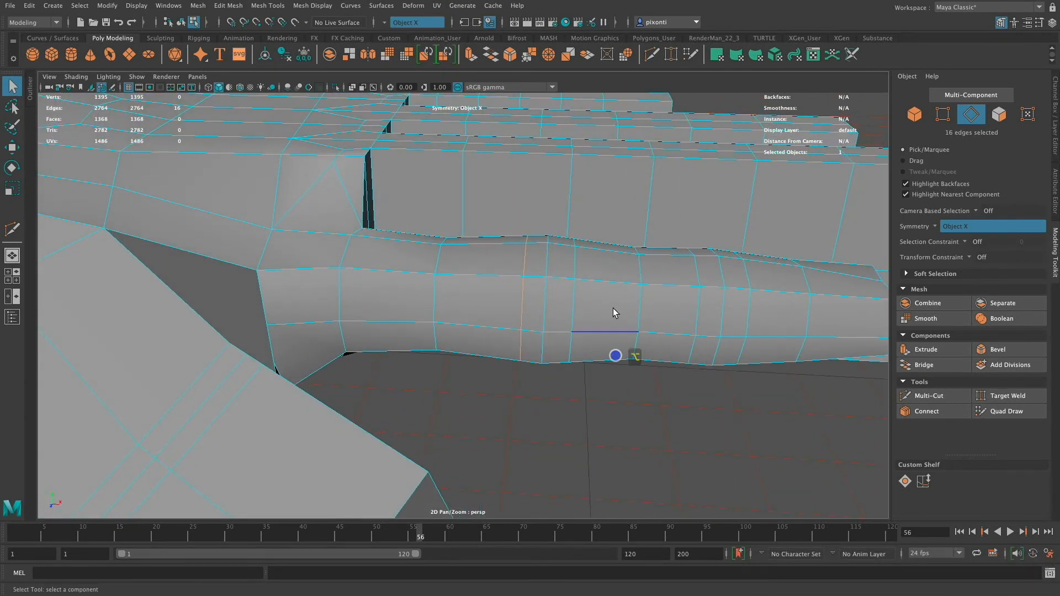
key("r")
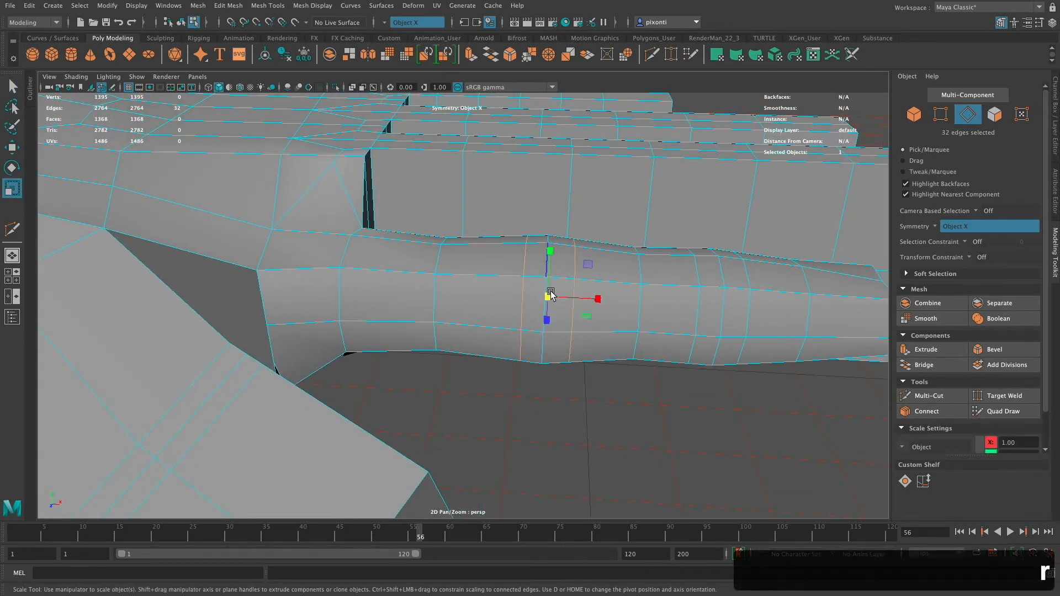
left_click_drag(548, 293, 608, 293)
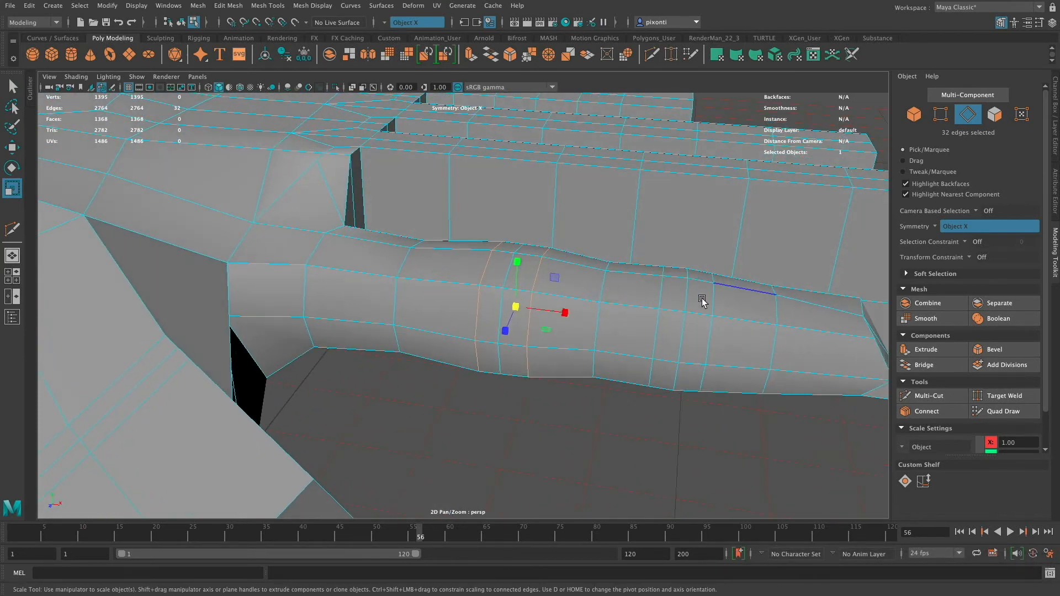
Scale the two edge loops flanking the index finger's DIP joint to smooth its profile
double_click(663, 300)
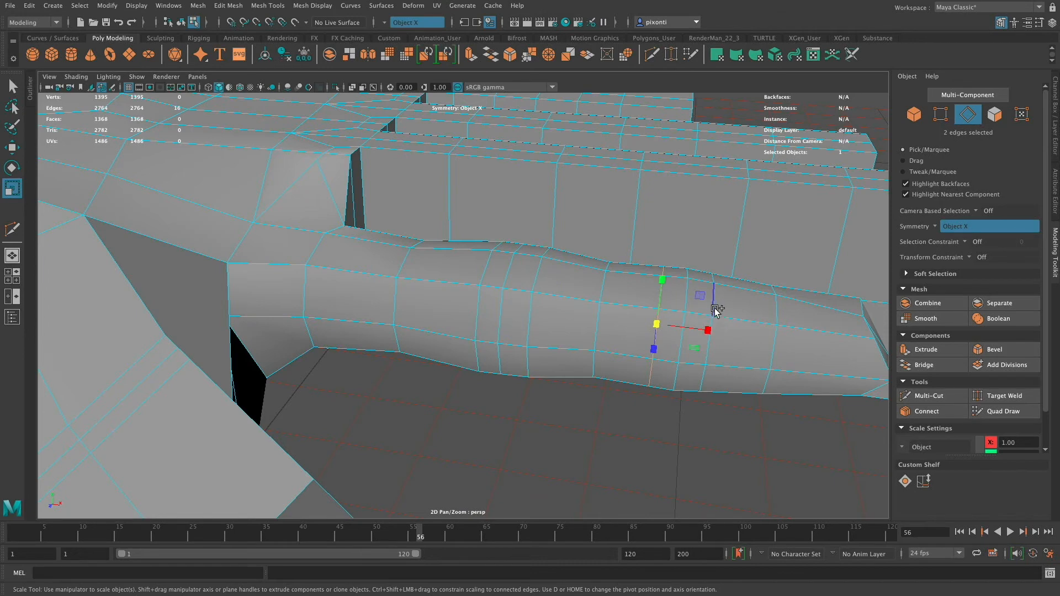
left_click_drag(683, 329, 684, 329)
double_click(675, 378)
double_click(655, 346, "shift")
left_click_drag(702, 381, 634, 359, "alt")
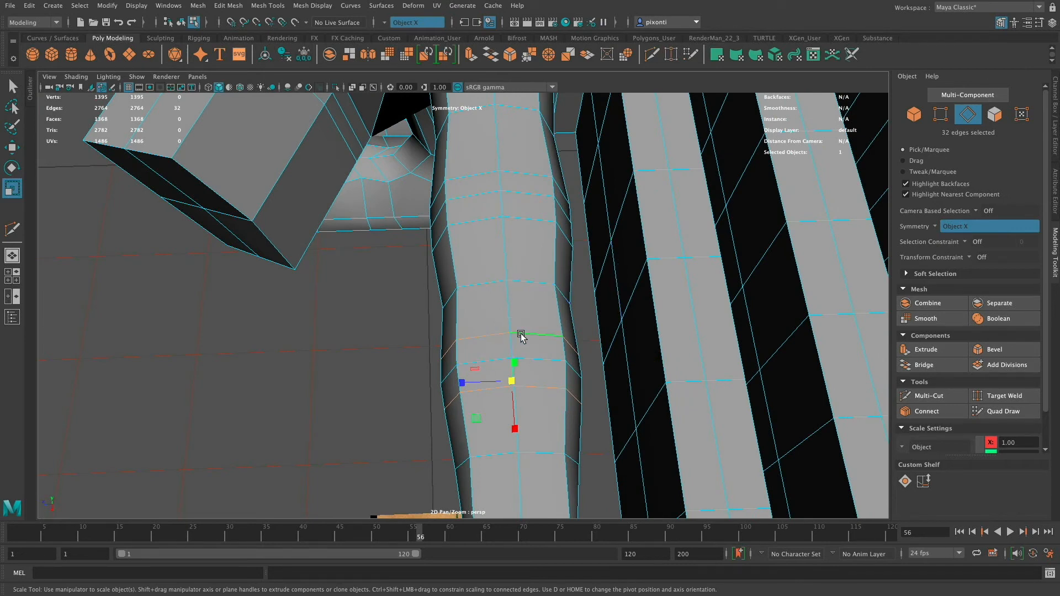
Bevel the four faces on the back of the index finger's DIP joint with a fraction of 0.5
key("q")
right_click_drag(526, 363, 533, 323)
left_click(498, 346)
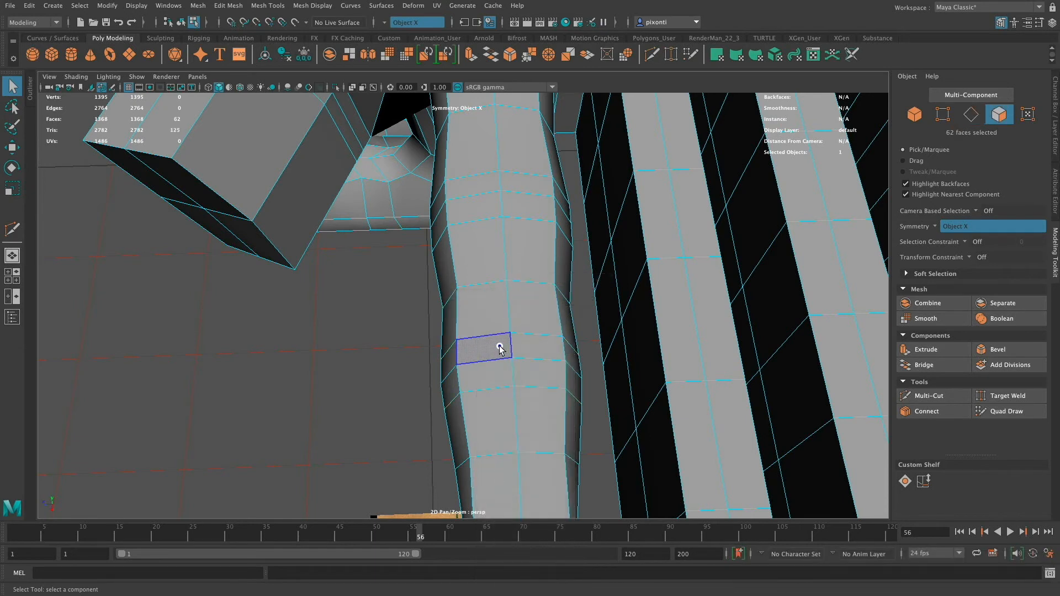
left_click(534, 355, "shift")
left_click_drag(509, 383, 464, 361, "shift")
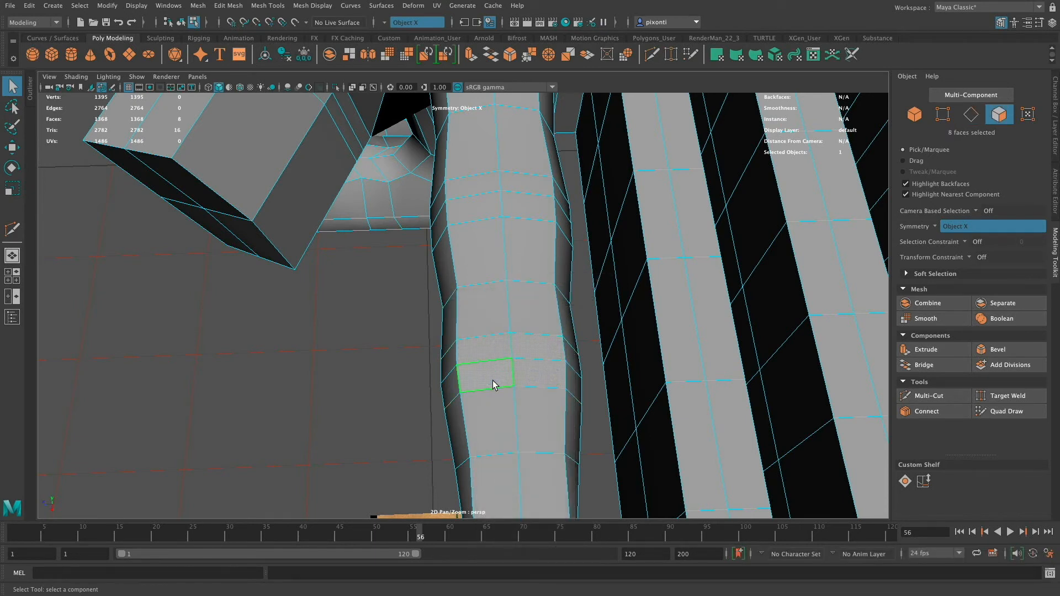
left_click(994, 349)
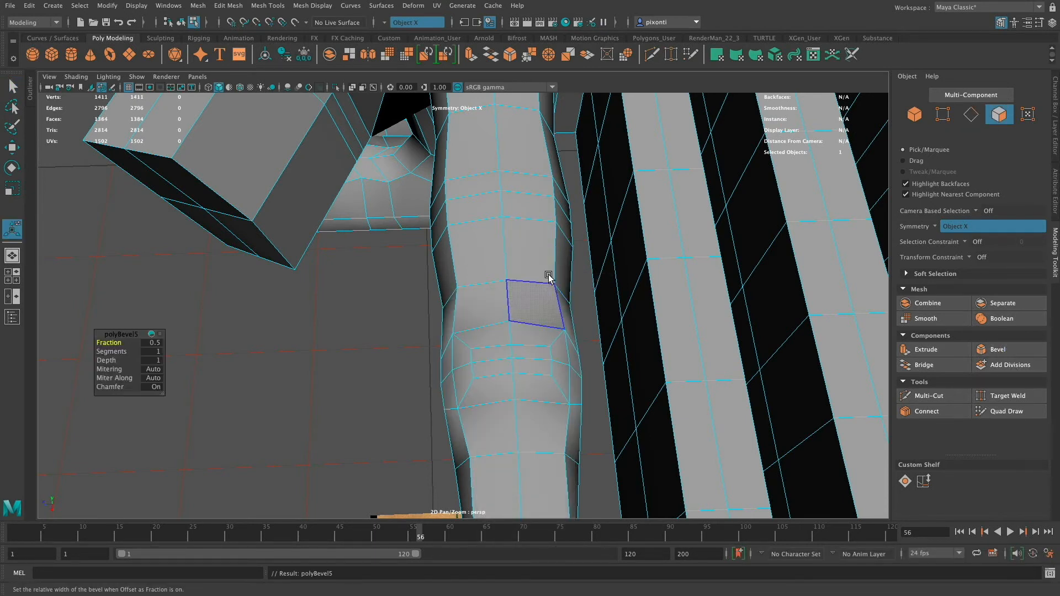
Bevel the four faces on the back of the index finger's middle joint with a fraction of 0.5
left_click(485, 184)
left_click(484, 204, "shift")
left_click(528, 203, "shift")
left_click(527, 183, "shift")
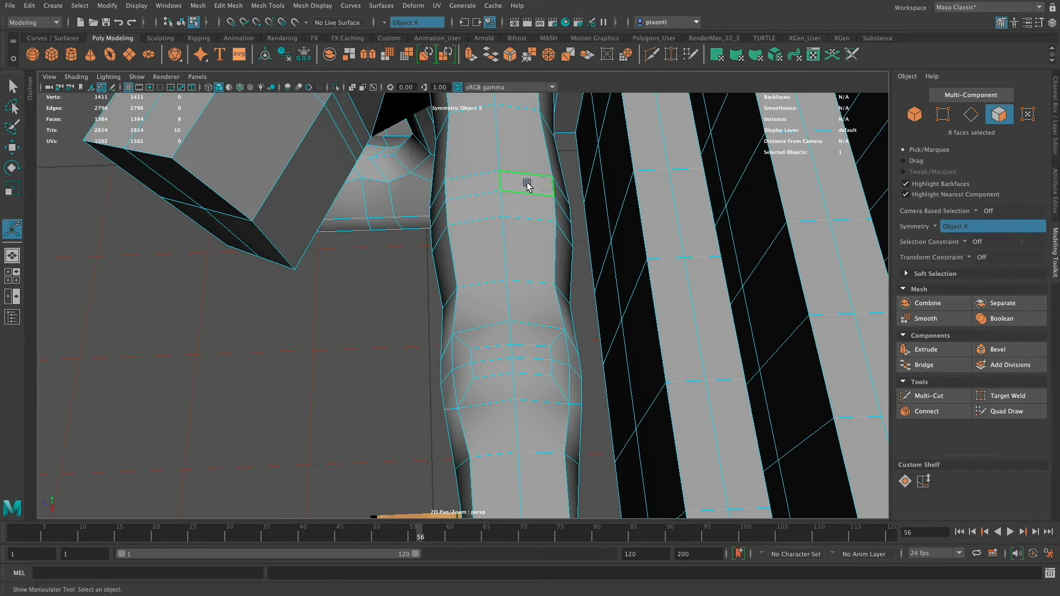
left_click(994, 350)
Bevel the two nail faces on top of the index fingertip with a fraction of 0.5
mouse_move(619, 331)
left_mouse_down("alt")
mouse_move(577, 354)
mouse_move(635, 341)
left_mouse_up("alt")
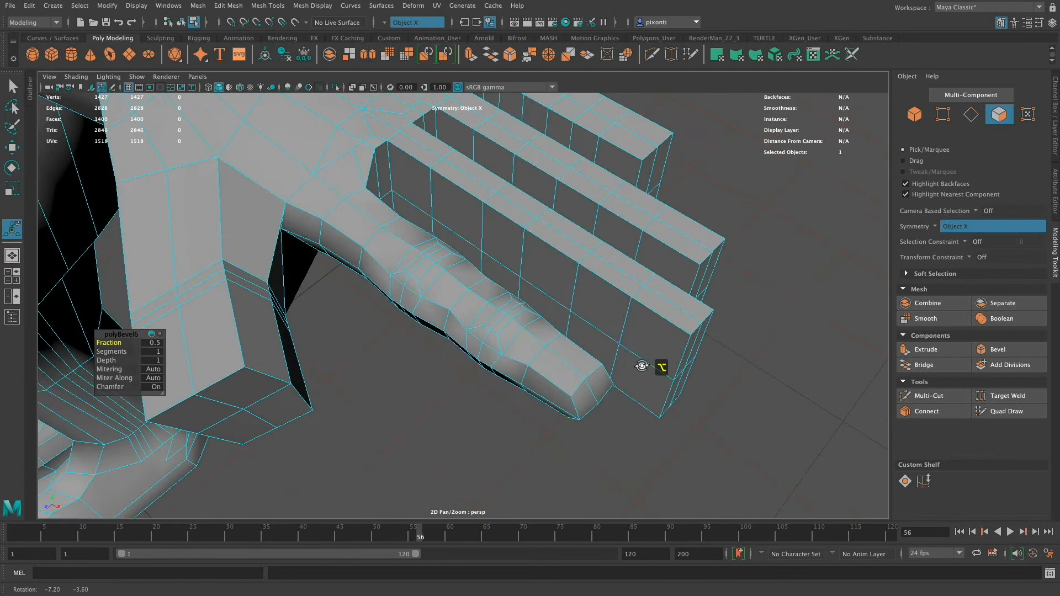
left_click(570, 368)
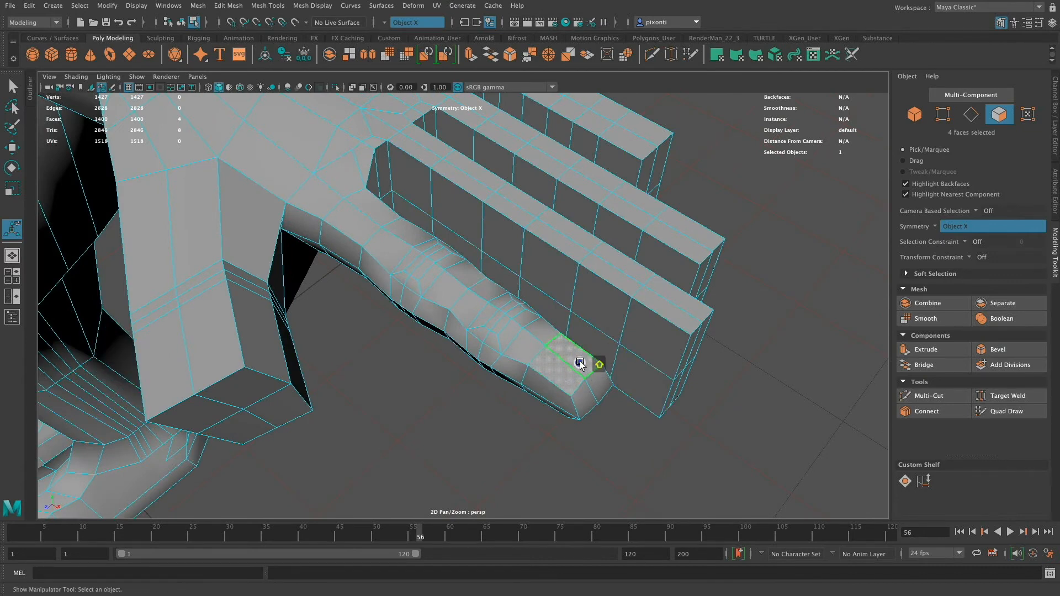
left_click(1013, 352)
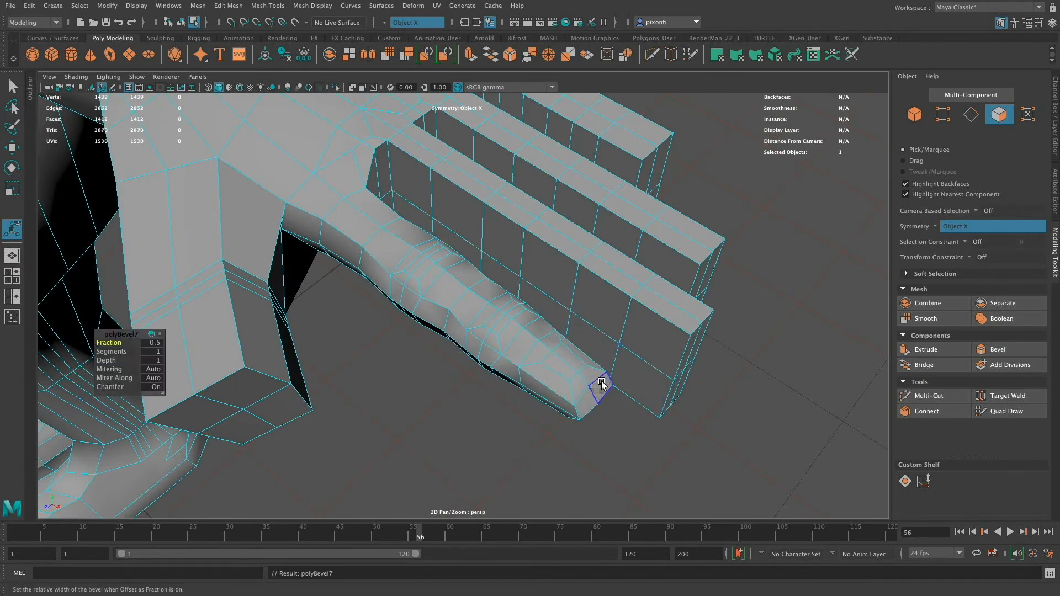
In the top view, move the index nail's base vertices to the reference's base-of-nail line and shift the nail's front vertices toward the fingertip
left_click_drag(603, 386, 594, 375, "alt")
right_click_drag(582, 342, 644, 366, "alt")
left_click_drag(681, 346, 627, 368, "alt")
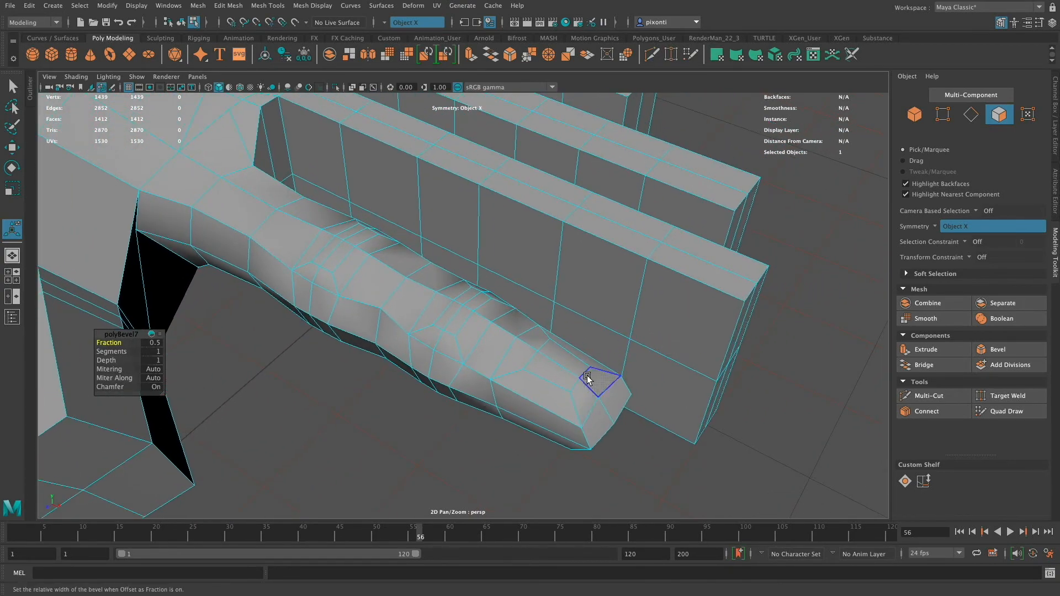
key("space")
key("space")
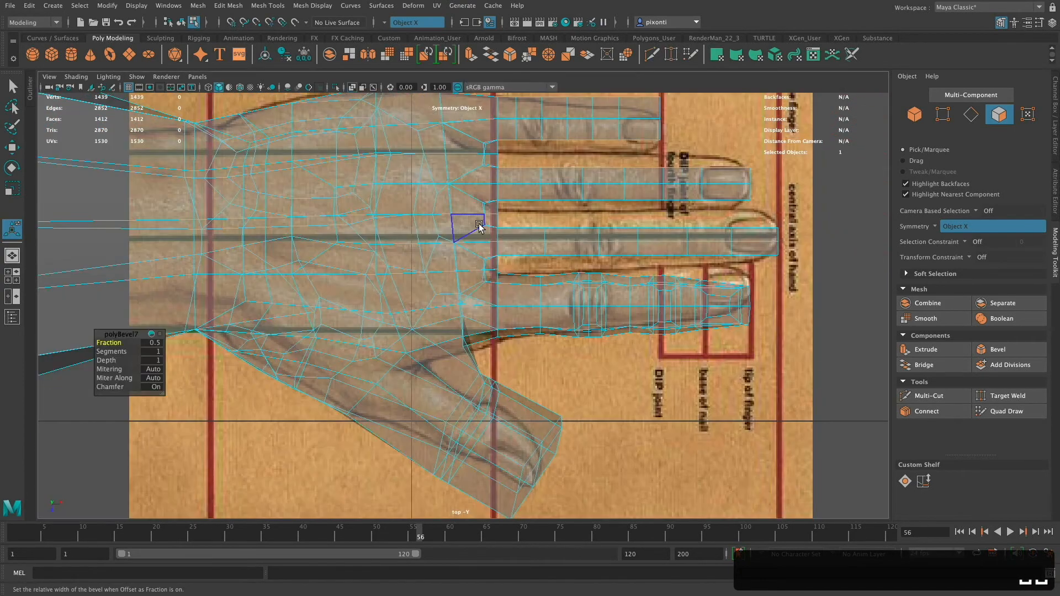
right_click_drag(725, 321, 676, 294)
left_click_drag(689, 340, 690, 341)
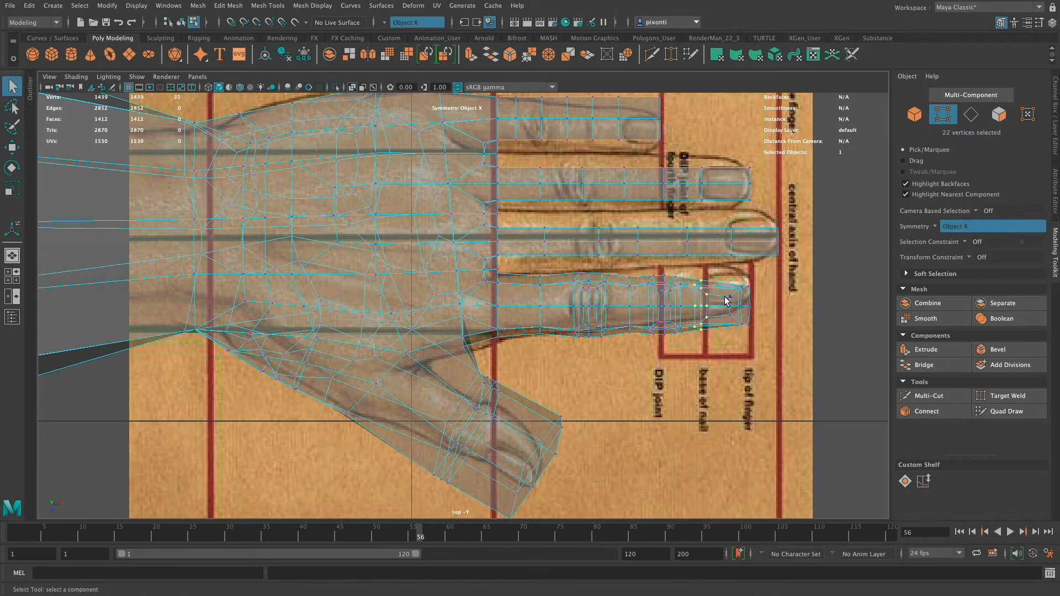
key("a")
middle_click_drag(779, 333, 810, 345, "alt")
middle_click_drag(728, 385, 486, 386, "alt")
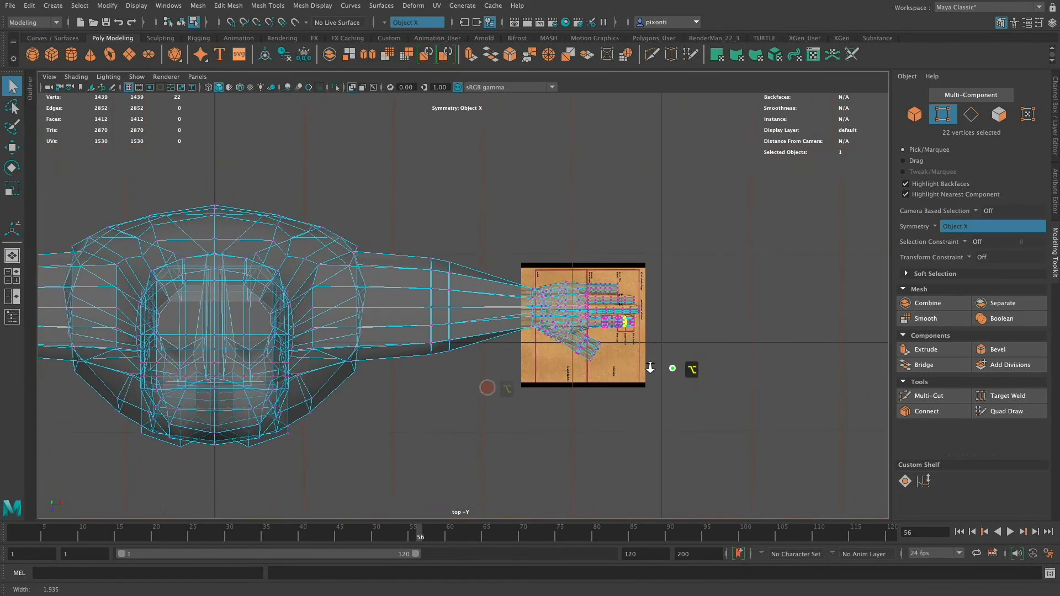
right_click_drag(668, 381, 852, 380, "alt")
right_click_drag(631, 381, 643, 380, "alt")
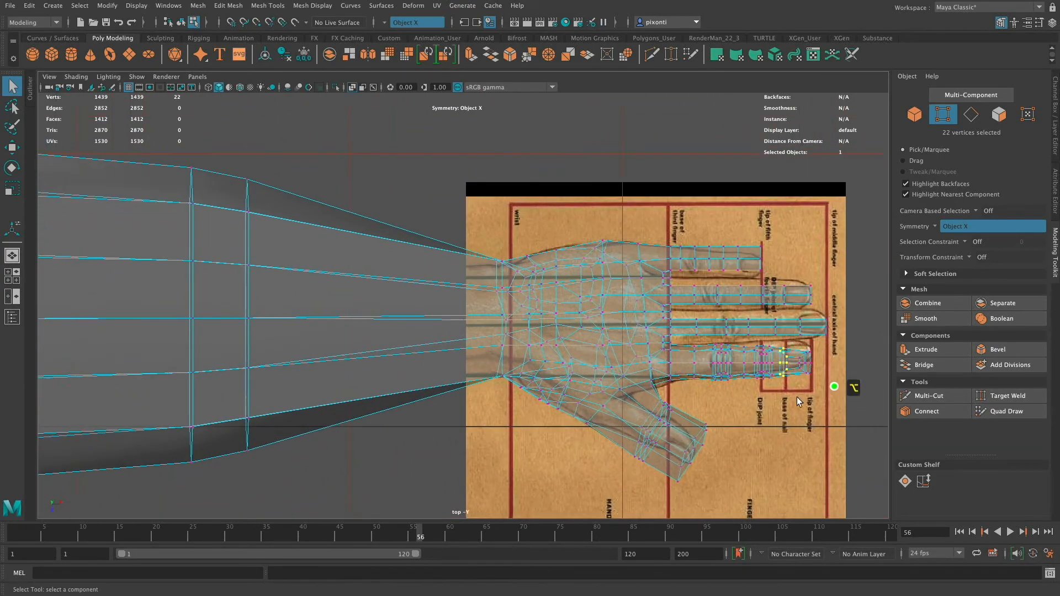
middle_click_drag(643, 381, 558, 383, "alt")
right_click_drag(559, 384, 627, 402, "alt")
middle_click_drag(627, 403, 694, 371, "alt")
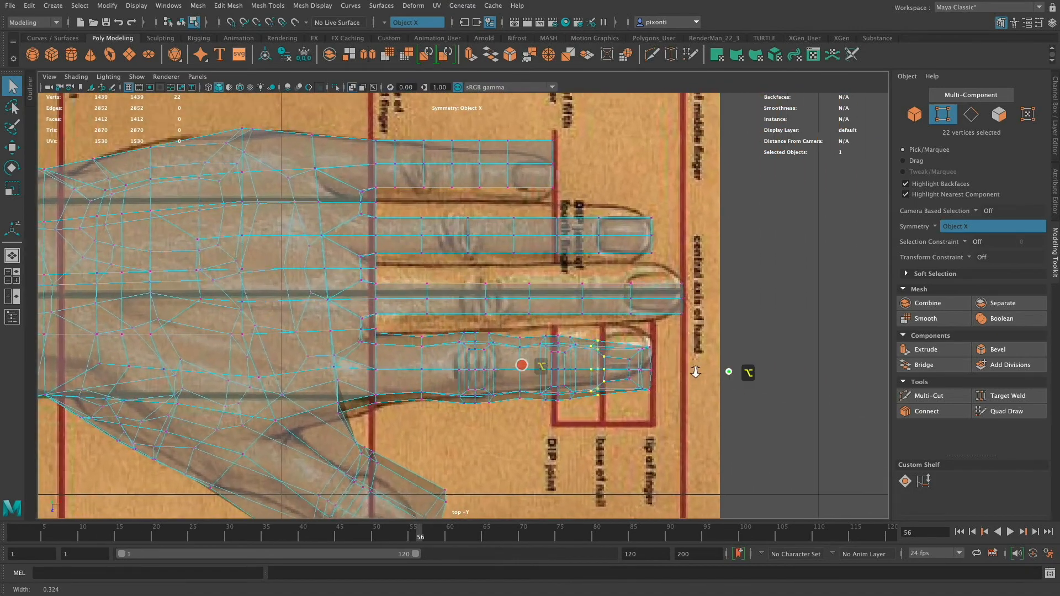
right_click_drag(693, 371, 816, 386, "alt")
middle_click_drag(608, 376, 570, 352, "alt")
right_click_drag(593, 363, 691, 381, "alt")
middle_click_drag(643, 391, 635, 412, "alt")
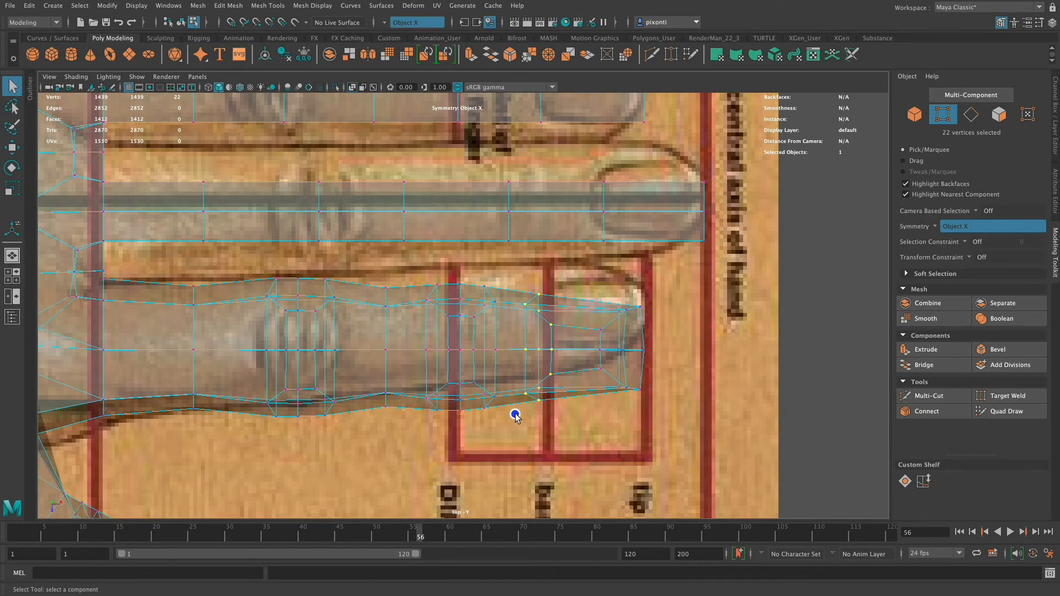
key("w")
left_click_drag(590, 347, 611, 345)
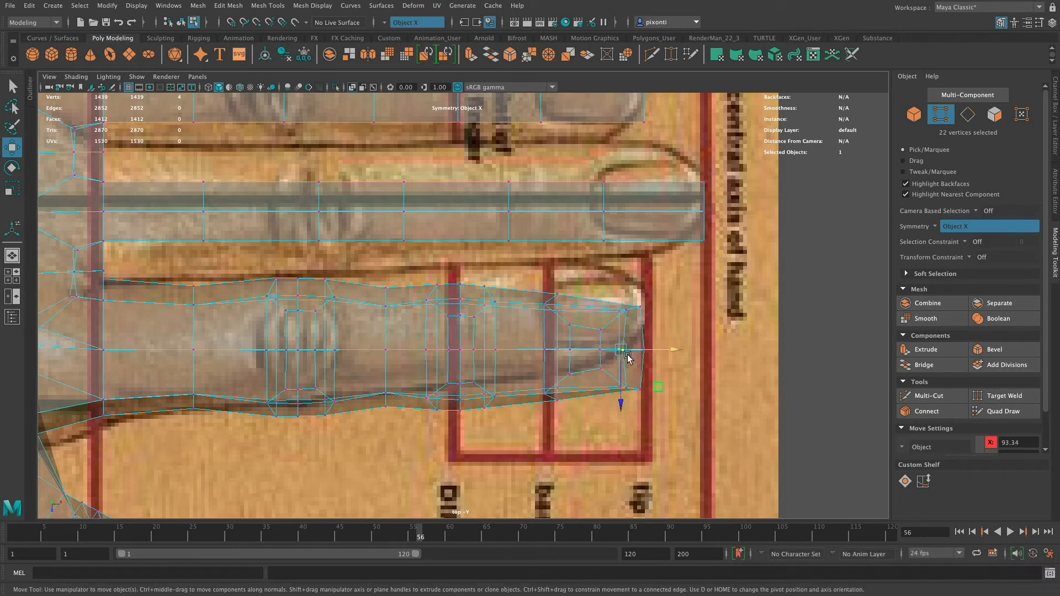
left_click_drag(643, 353, 650, 346)
In the perspective view, add Multi-Cut edge loops on both sides of the index finger's base loop, one continuing across the other finger bases
key("space")
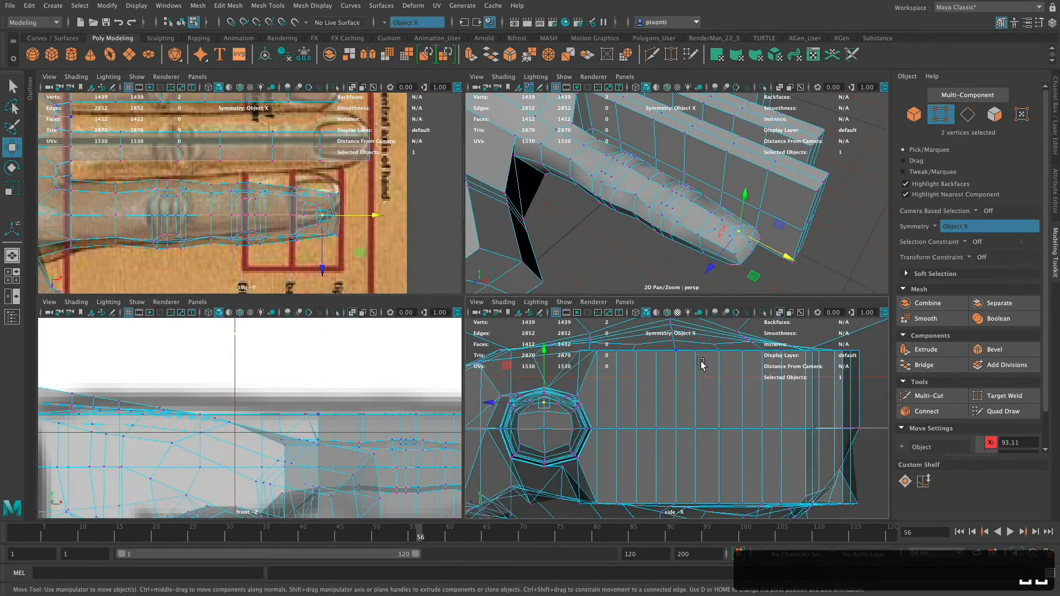
key("space")
key("space")
key("space")
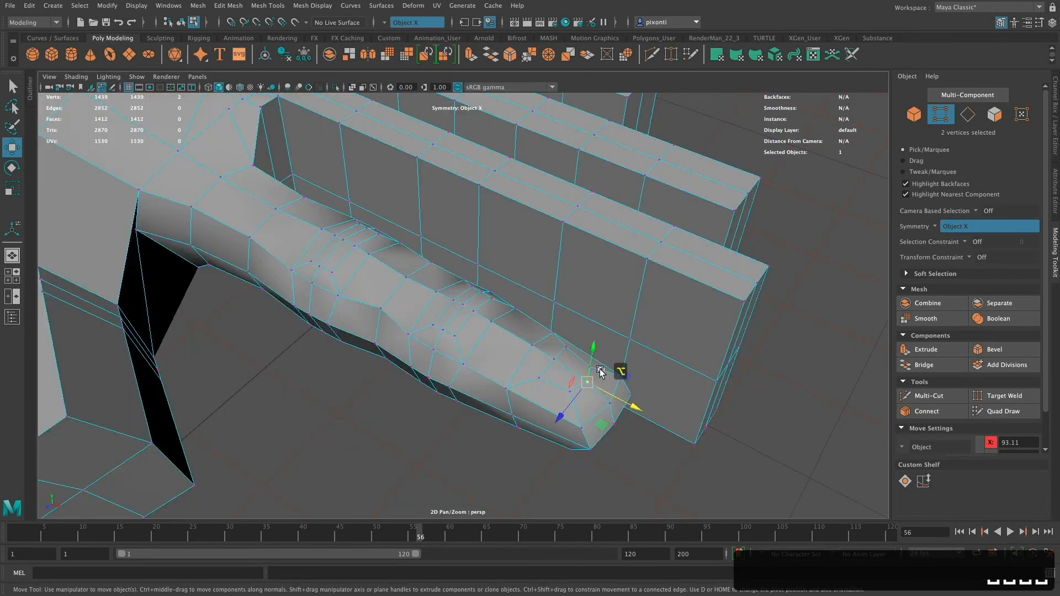
right_click_drag(610, 371, 647, 374, "alt")
left_click_drag(647, 373, 579, 380, "alt")
left_click(929, 395)
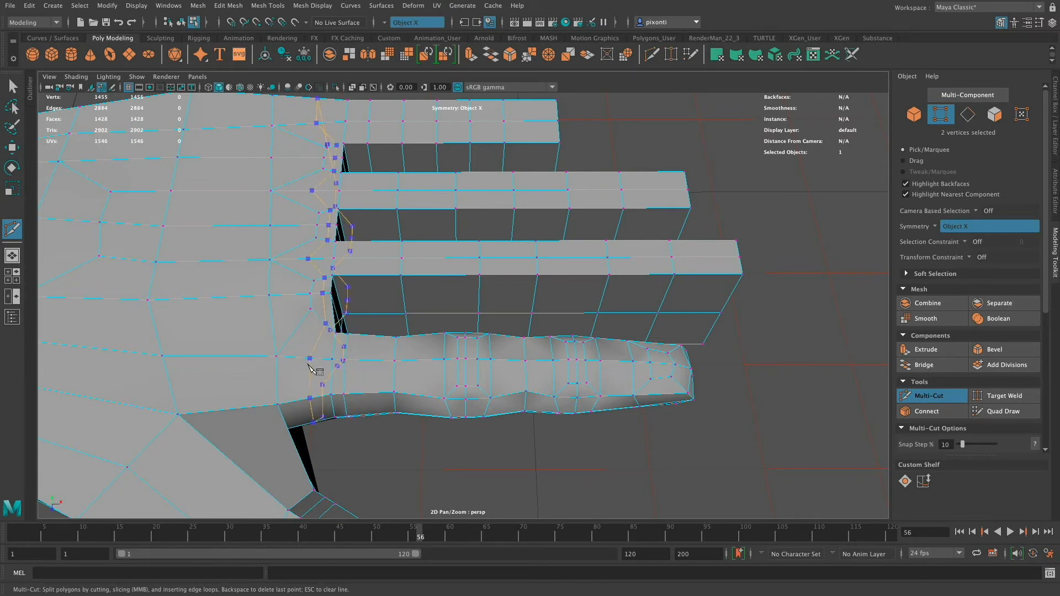
left_click(308, 359, "ctrl")
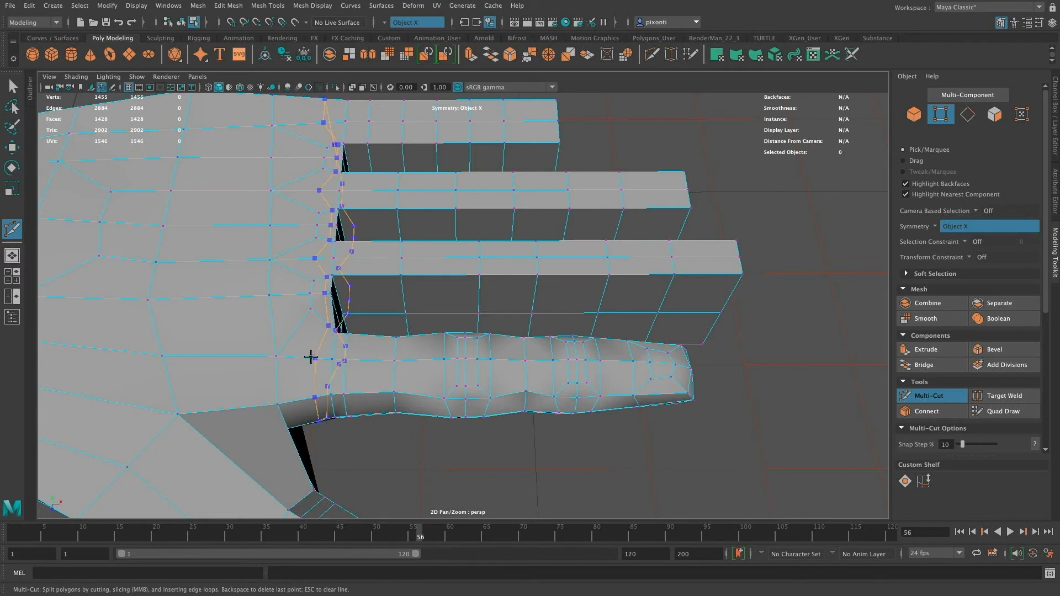
left_click(316, 356, "ctrl+shift")
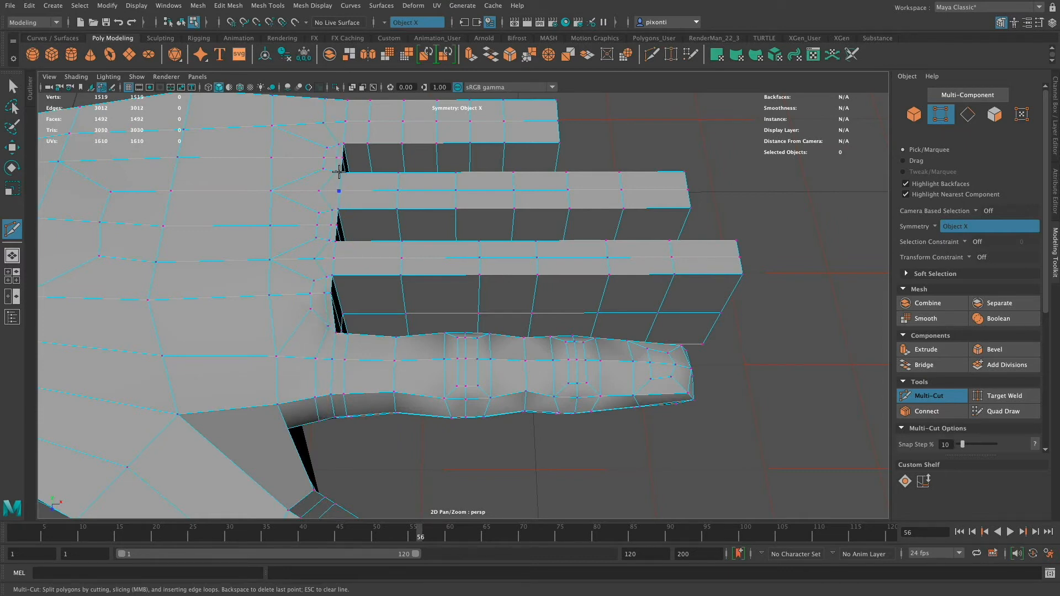
Select the two edge loops around the base of the index finger and scale them up to about 1.09 in Y and Z
left_click_drag(408, 302, 449, 307, "alt")
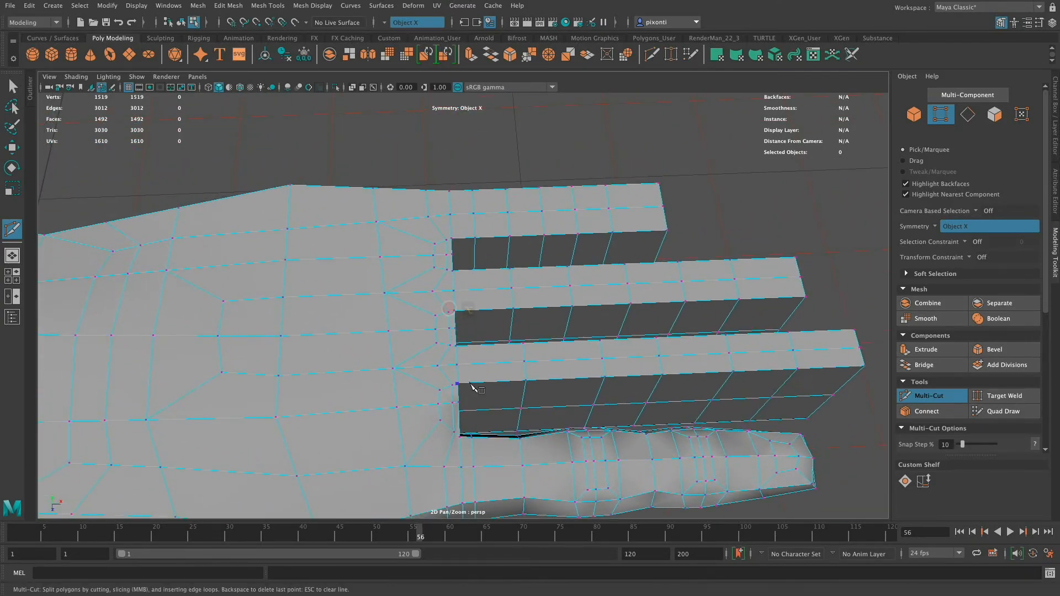
left_click_drag(465, 408, 474, 390, "alt")
right_click_drag(437, 404, 439, 265)
left_click(446, 344)
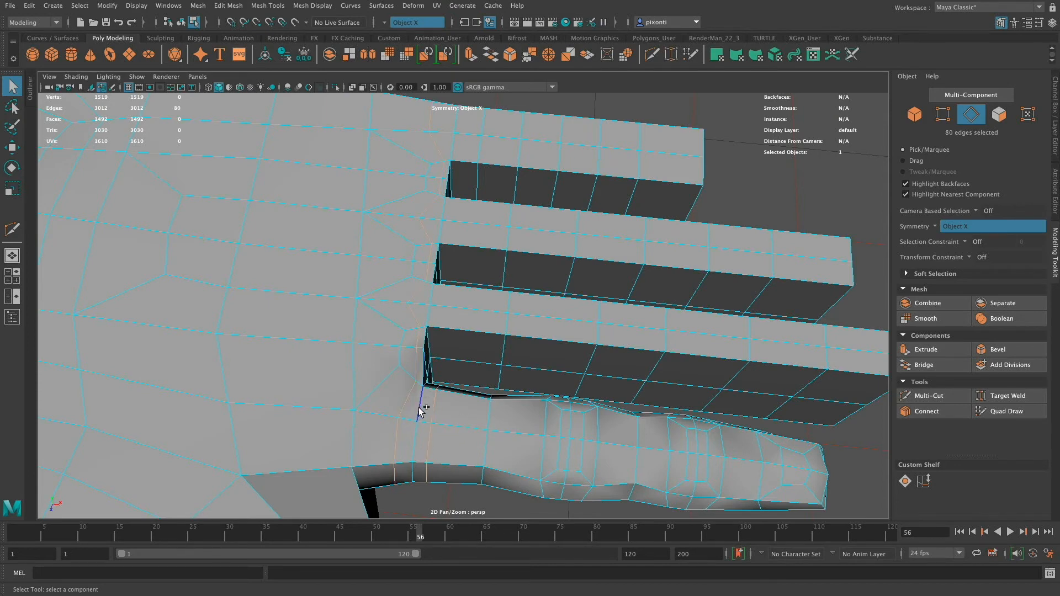
key("r")
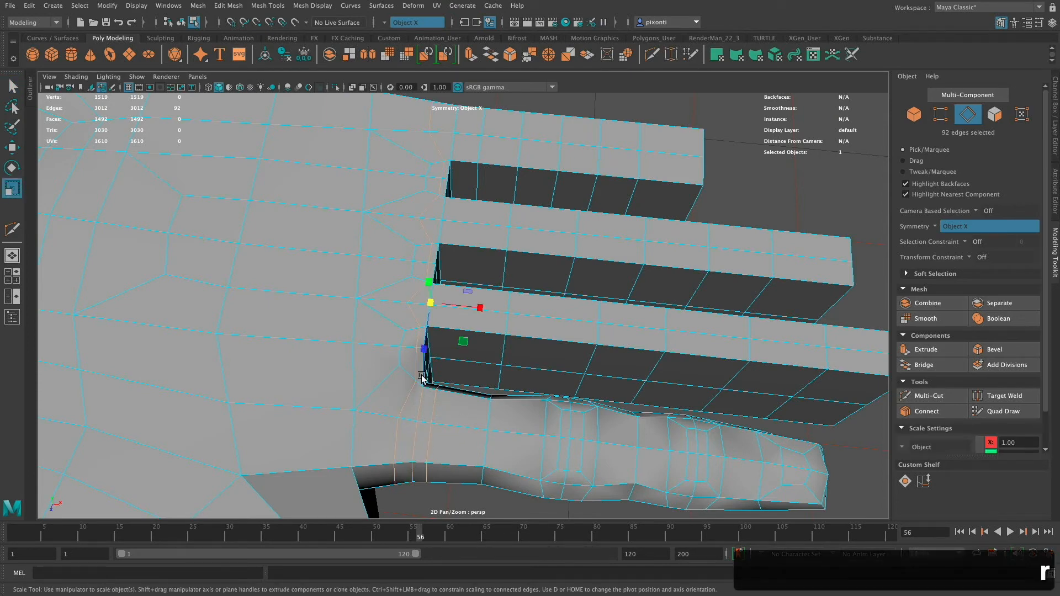
left_click(446, 499)
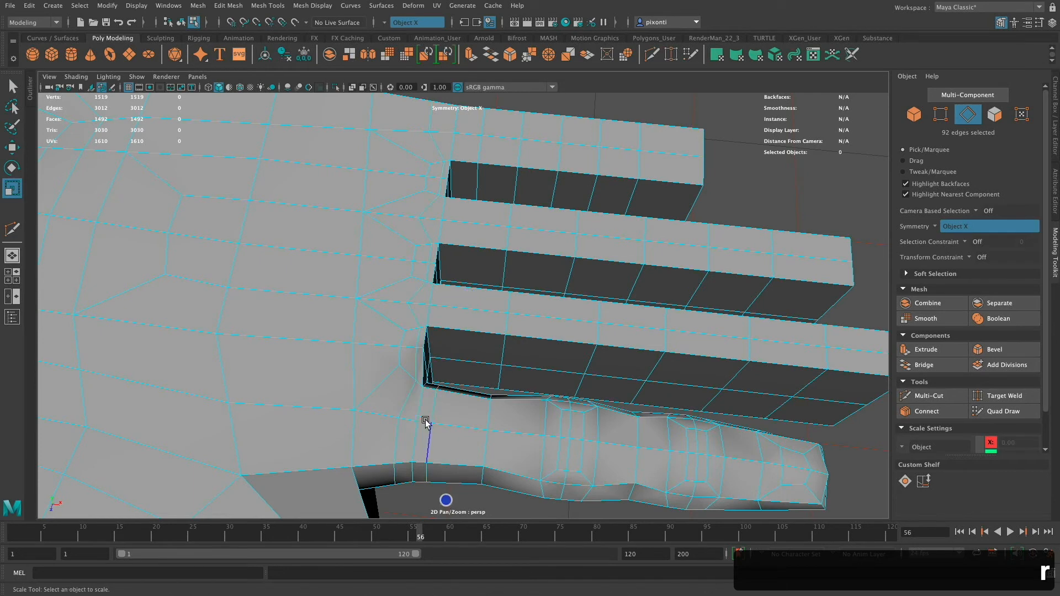
left_click(406, 399)
key("q")
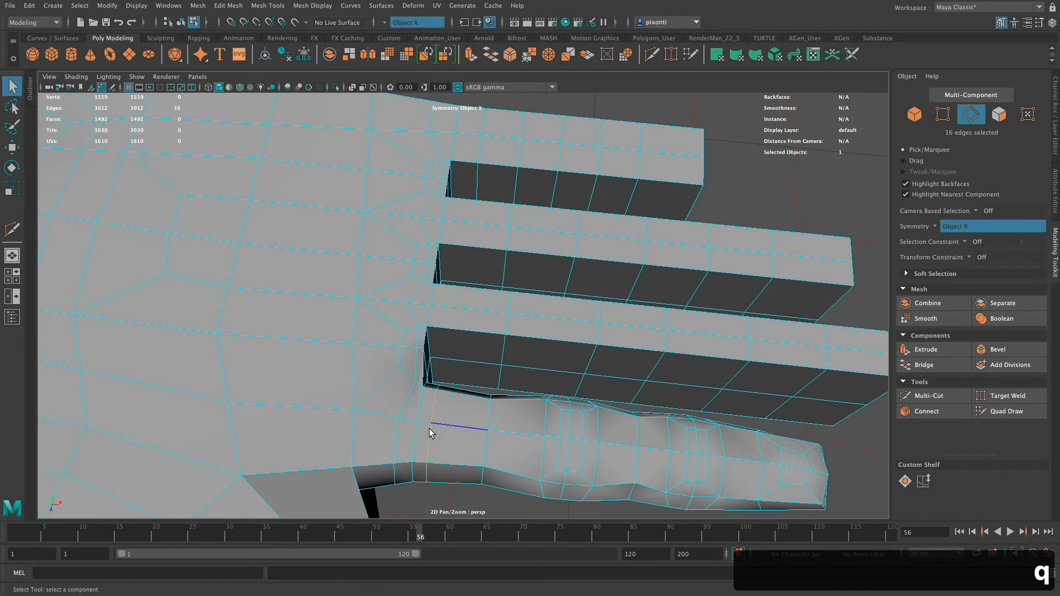
double_click(415, 439, "shift")
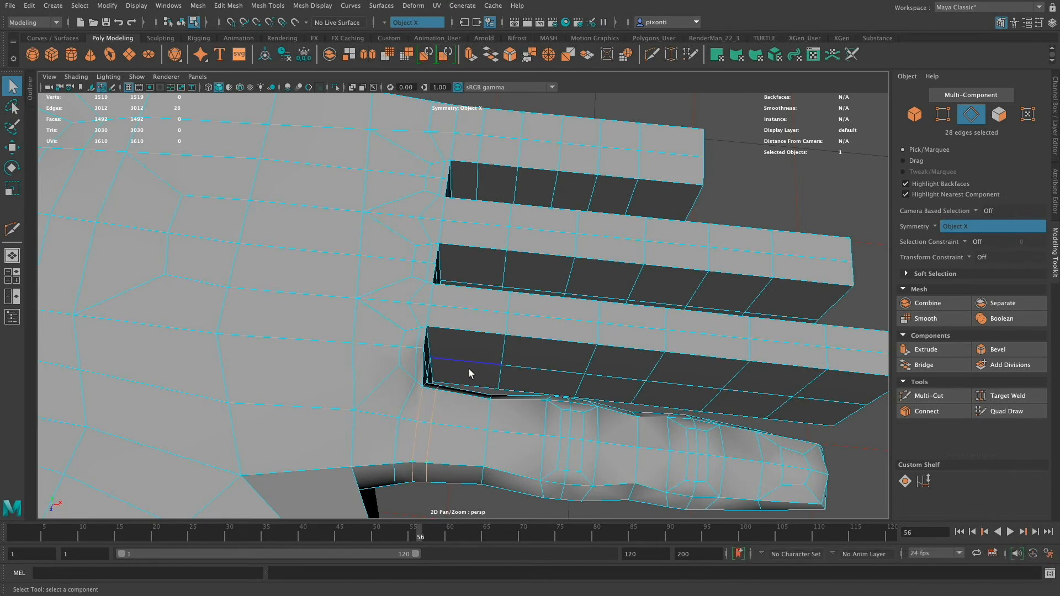
key("r")
left_click_drag(426, 429, 430, 424)
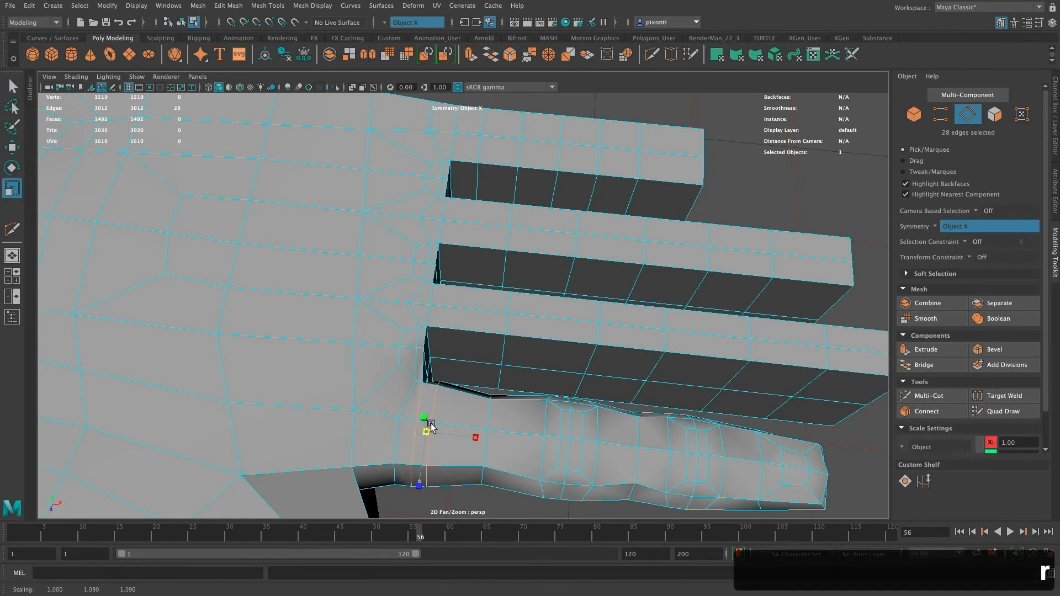
Select the short edges on the index finger base's side facing the middle finger and move them toward the fingertip
middle_click_drag(396, 383, 442, 423, "alt")
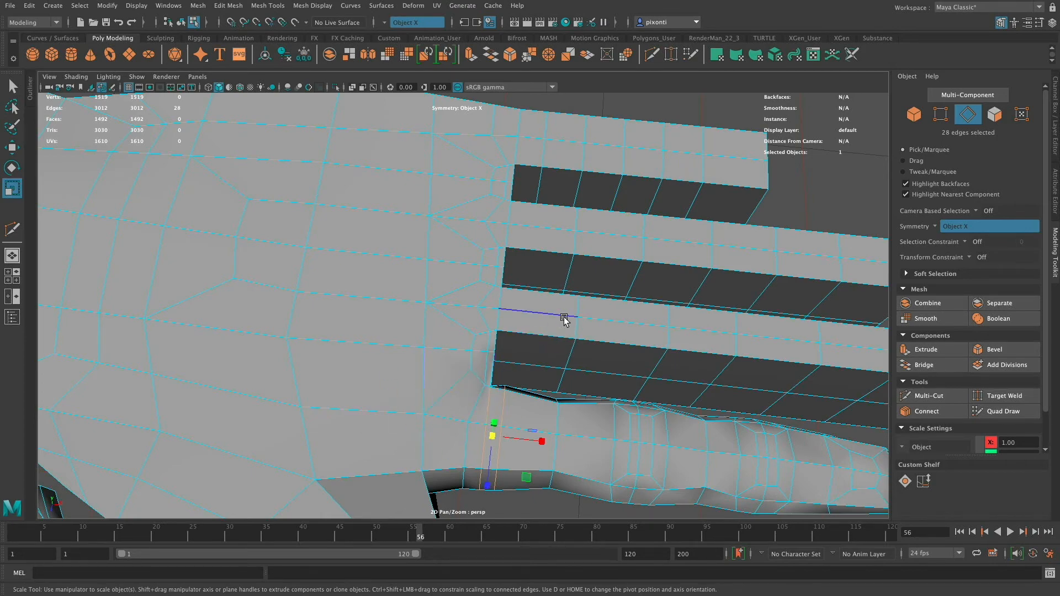
left_click_drag(564, 319, 552, 371, "alt")
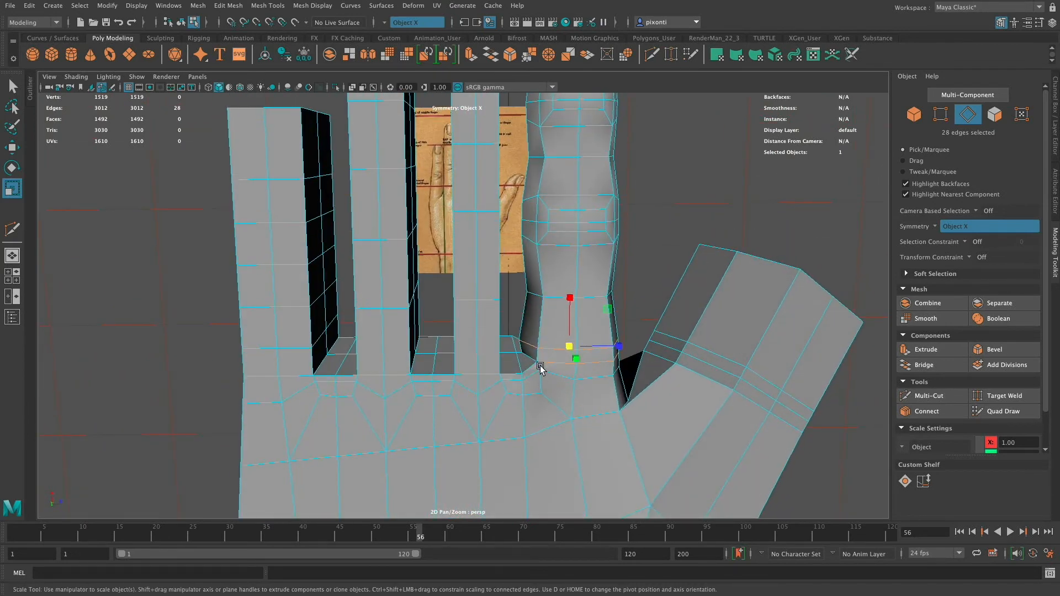
right_click_drag(540, 368, 582, 396, "alt")
left_click(571, 393)
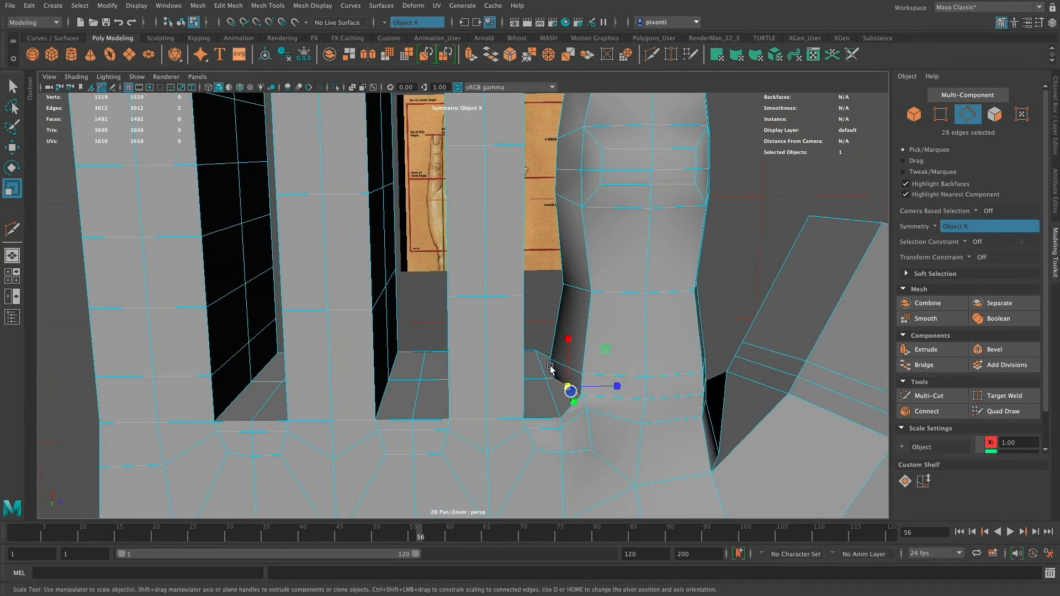
left_click_drag(587, 387, 596, 493, "alt")
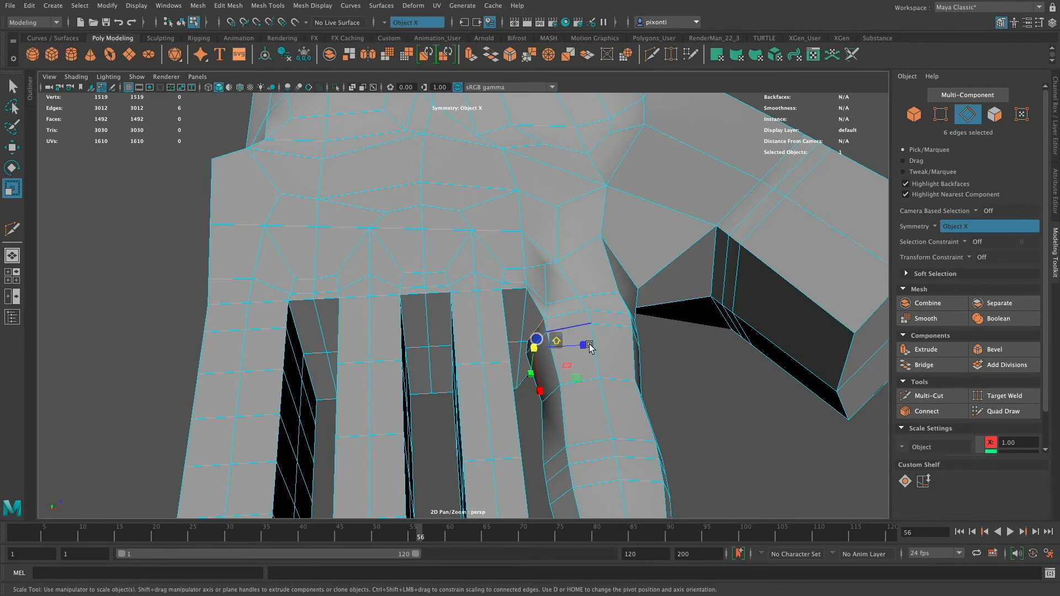
key("q")
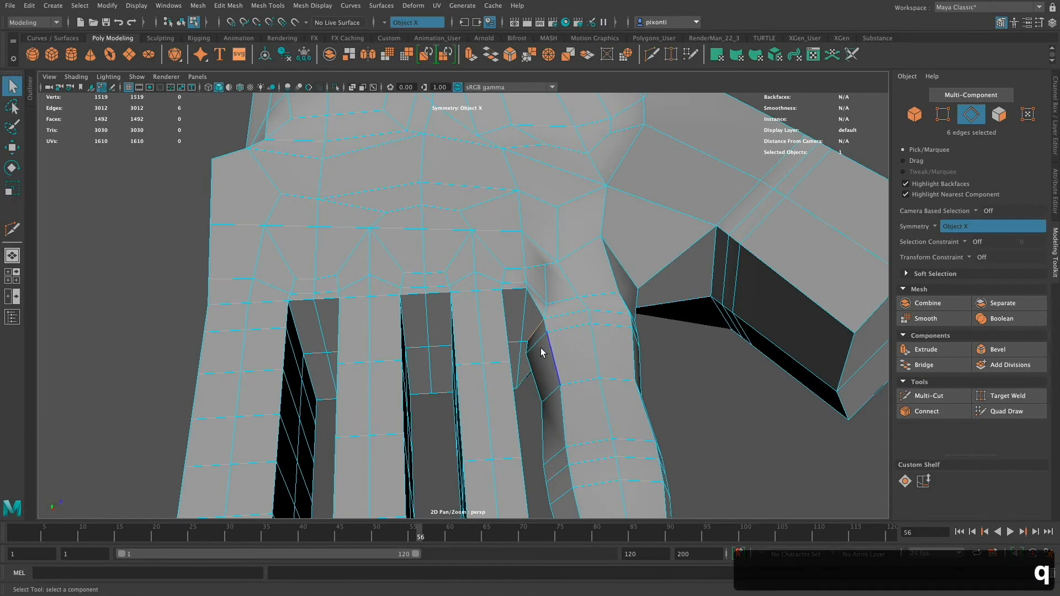
key("w")
left_click_drag(565, 358, 558, 293, "alt")
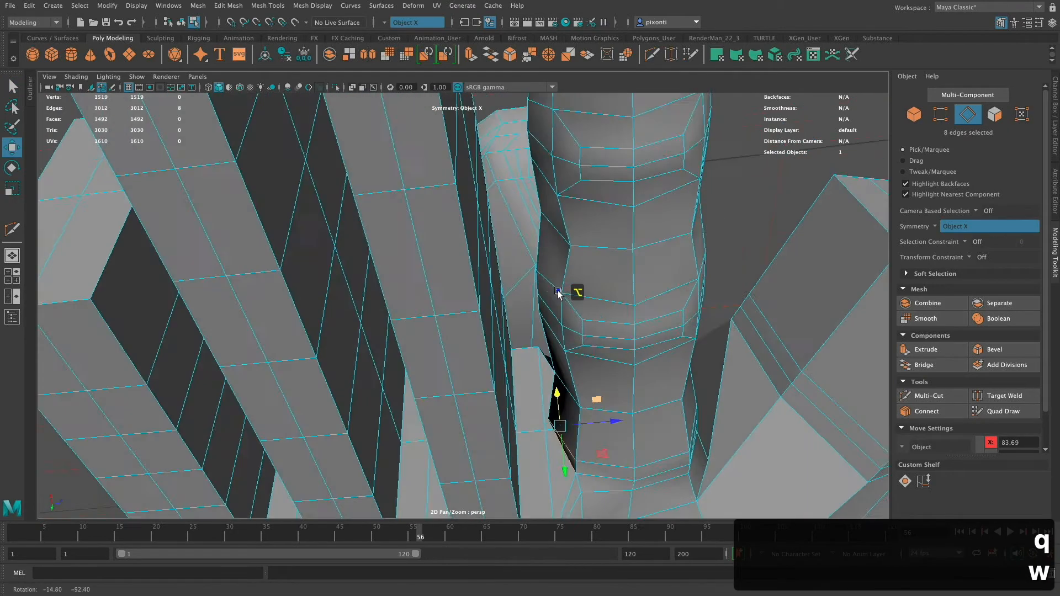
left_click_drag(574, 381, 572, 325, "alt")
left_click_drag(564, 279, 556, 260)
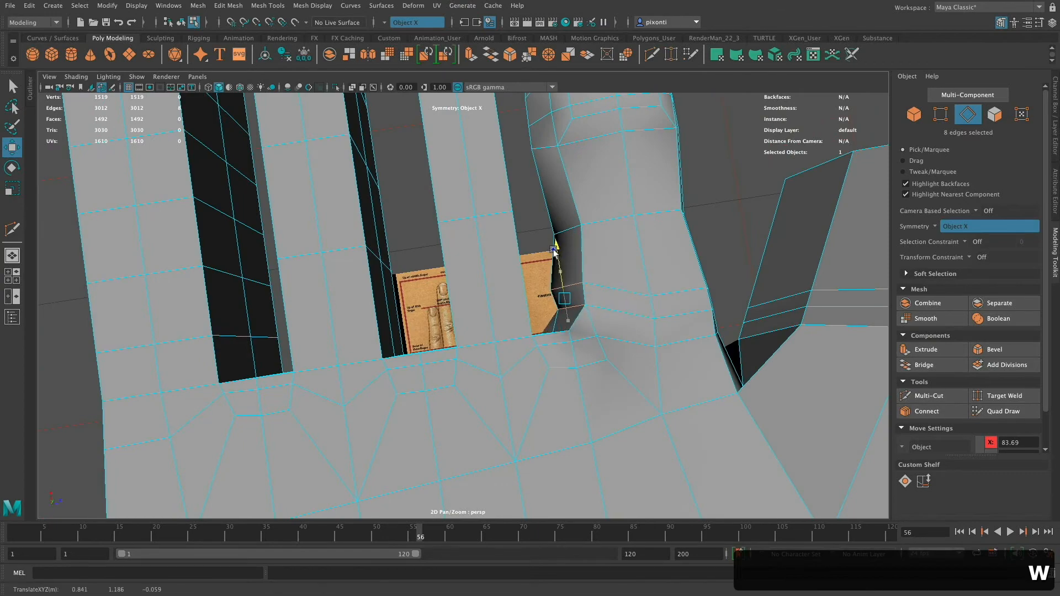
In the top view, move the two vertices on the index finger base's middle-finger side inward to follow the reference outline
left_click_drag(681, 341, 653, 369, "alt")
mouse_move(546, 350)
left_mouse_down("alt")
mouse_move(517, 355)
mouse_move(553, 357)
left_mouse_up("alt")
middle_click_drag(680, 282, 608, 349, "alt")
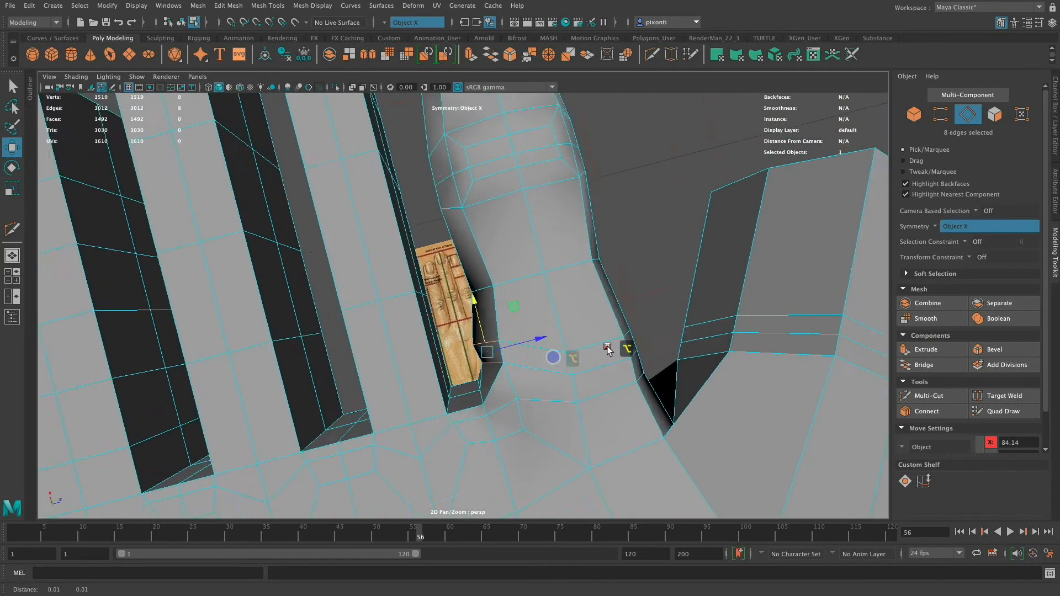
left_click_drag(607, 349, 602, 386, "alt")
middle_click_drag(606, 357, 606, 336, "alt")
key("space")
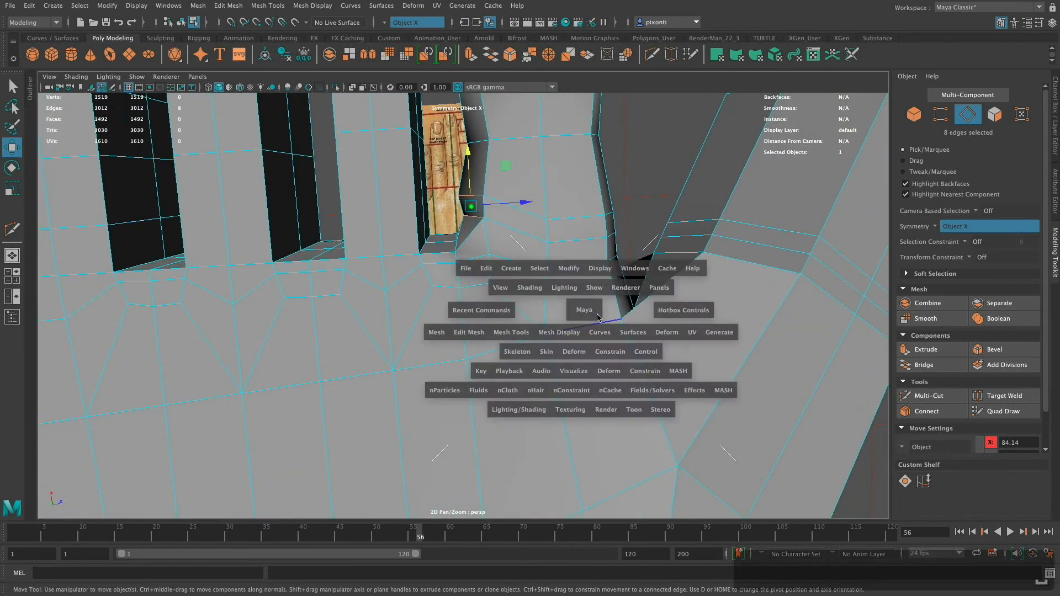
key("space")
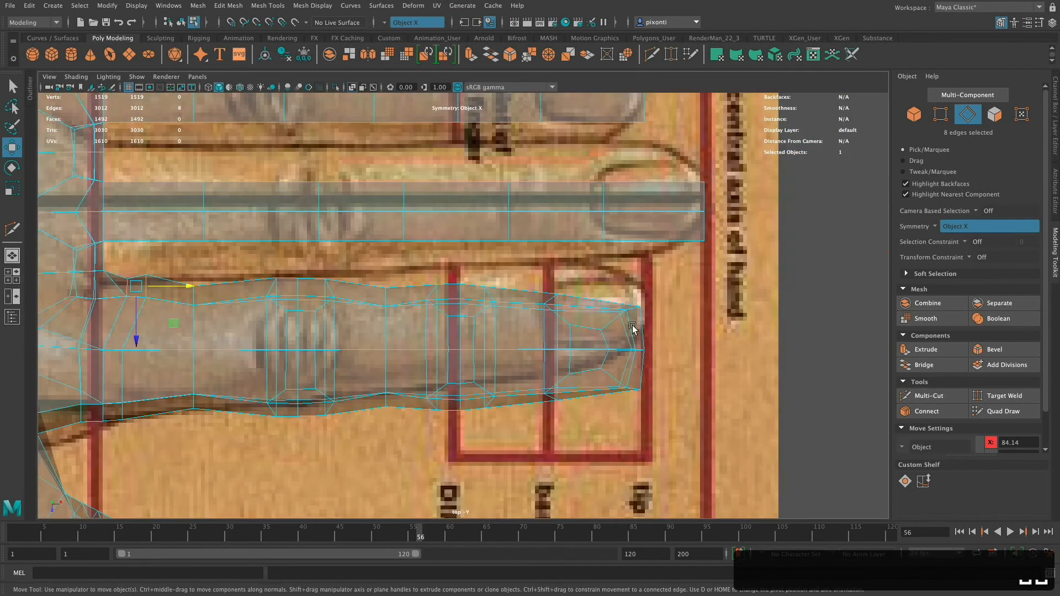
middle_click_drag(633, 328, 894, 340, "alt")
middle_click_drag(457, 340, 520, 349, "alt")
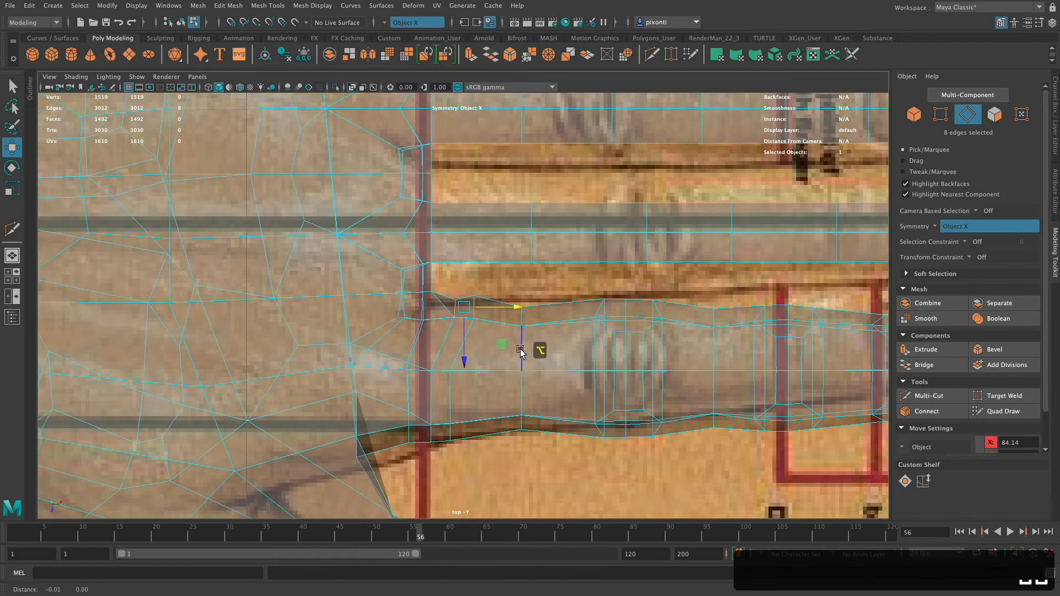
right_click_drag(477, 301, 437, 295)
left_click(470, 303)
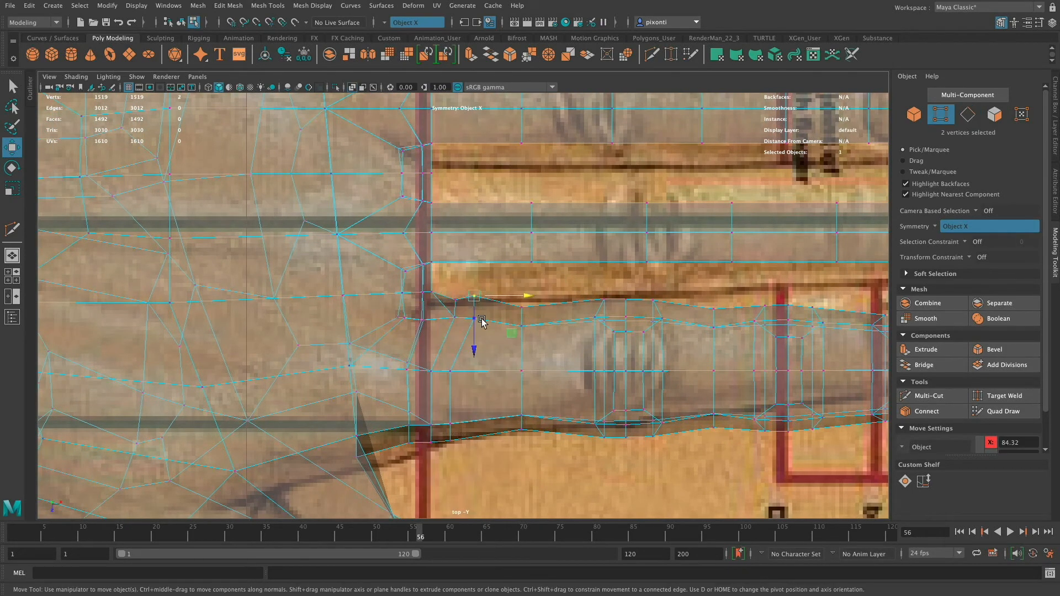
left_click_drag(474, 307, 474, 347)
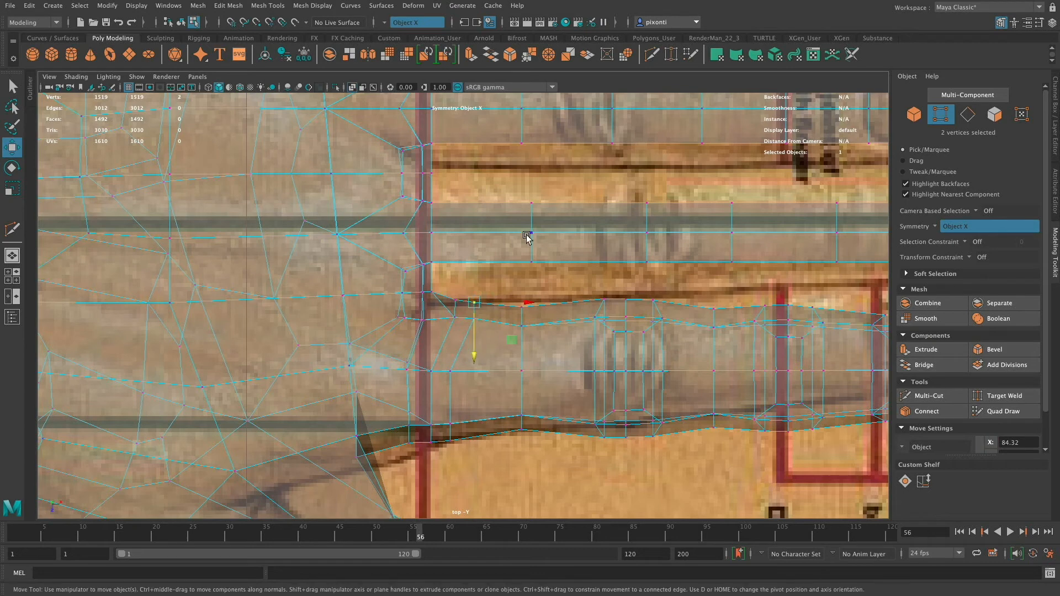
Shift the index knuckle's vertices back toward the palm, covering the middle-finger side, the centre row and the thumb-side row
left_click(423, 461)
left_click_drag(409, 475, 409, 481)
left_click_drag(414, 431, 409, 471)
left_click(427, 321)
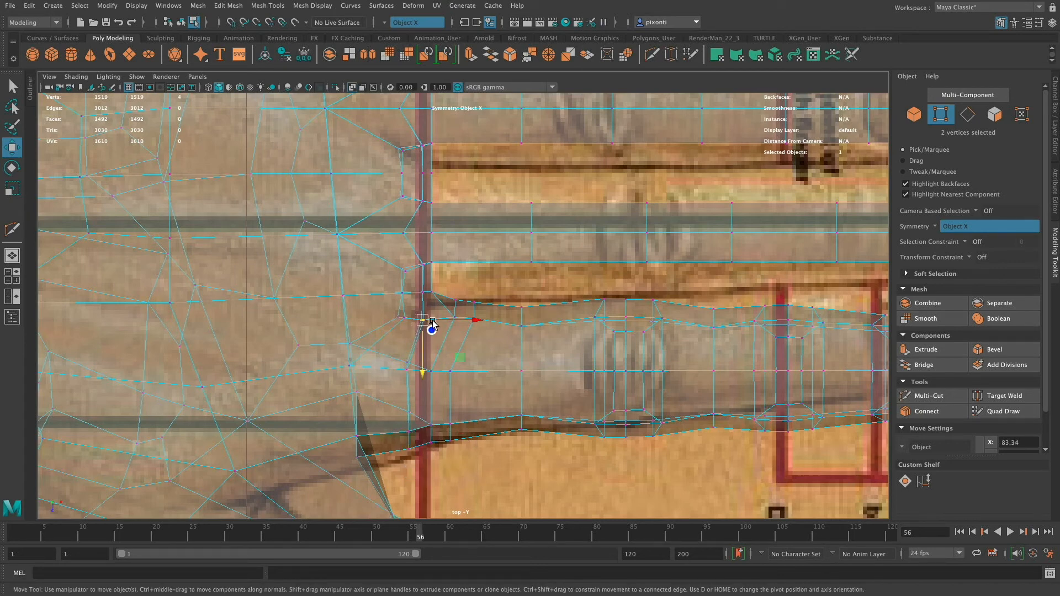
mouse_move(412, 321)
left_mouse_down()
mouse_move(439, 323)
mouse_move(427, 324)
left_mouse_up()
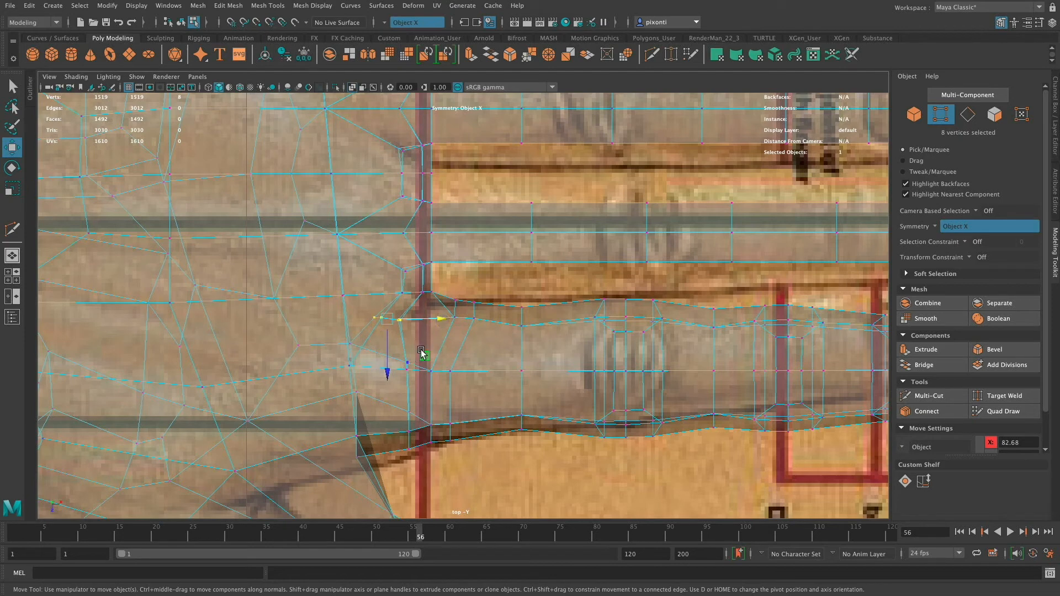
left_click_drag(351, 353, 322, 347)
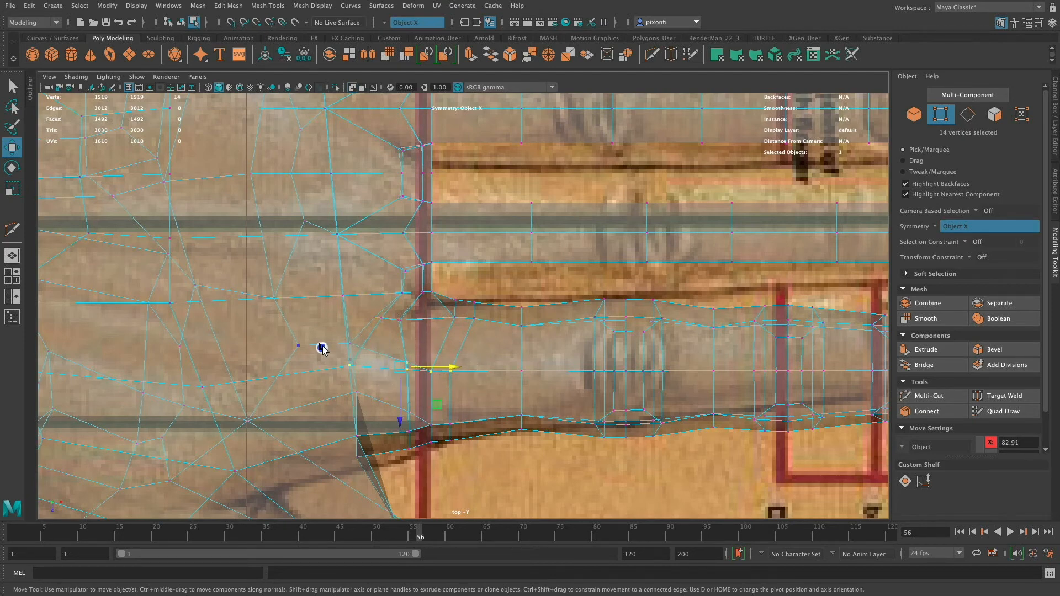
left_click_drag(450, 367, 432, 368)
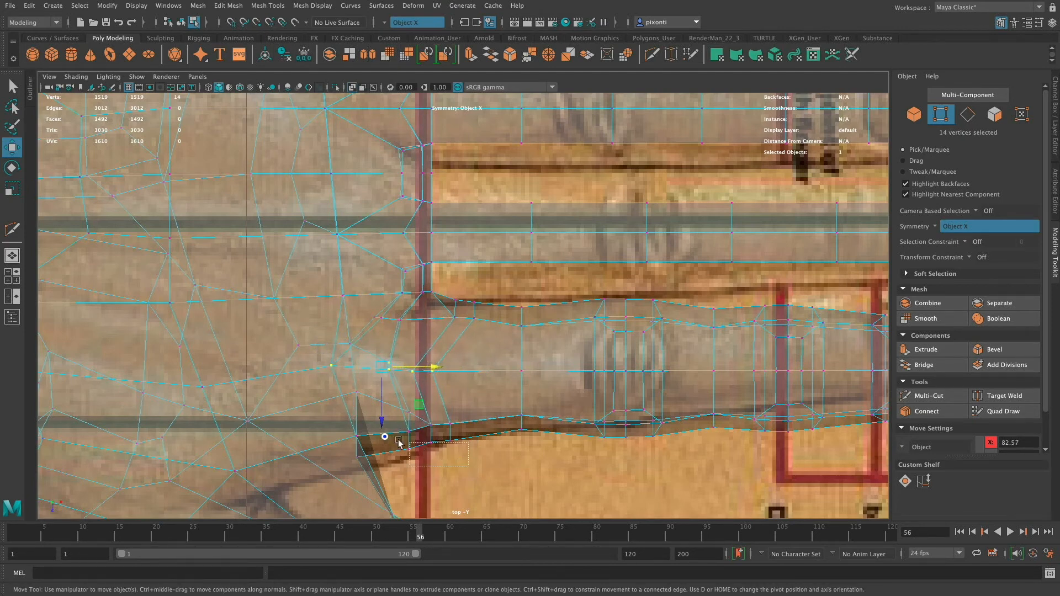
left_click_drag(398, 441, 313, 383)
left_click_drag(468, 429, 436, 428)
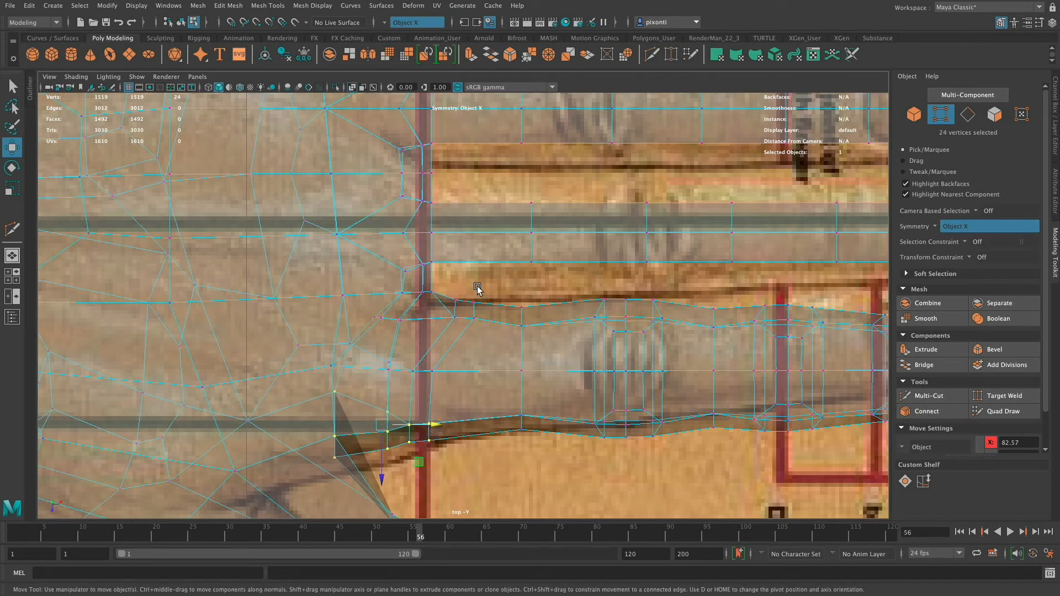
Move the middle-finger-side vertices of the index base slightly farther toward the palm and its centre-row vertices toward the fingertip
left_click_drag(378, 335, 369, 334)
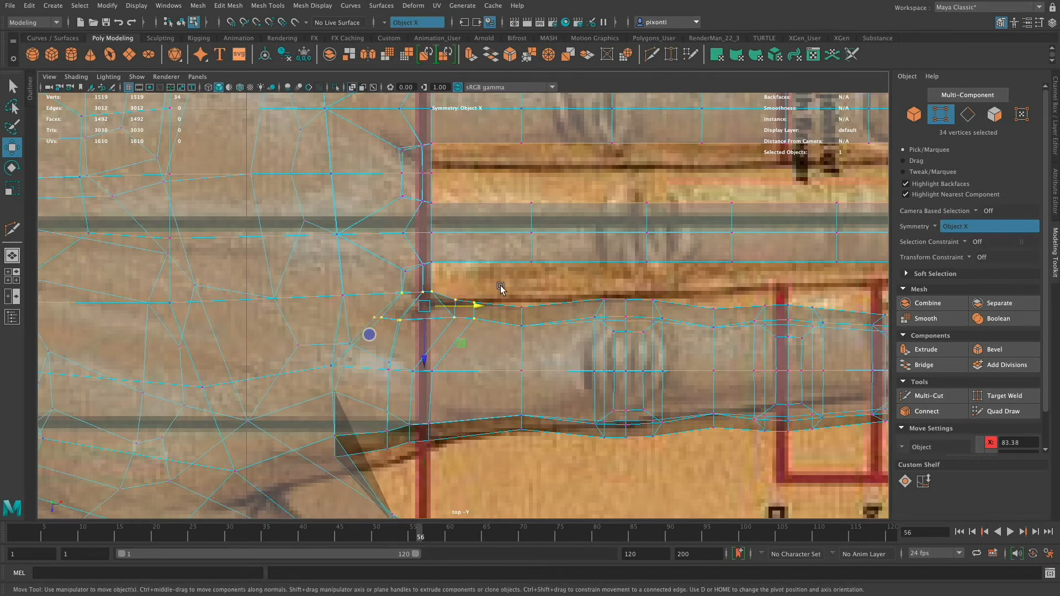
left_click_drag(476, 309, 462, 311)
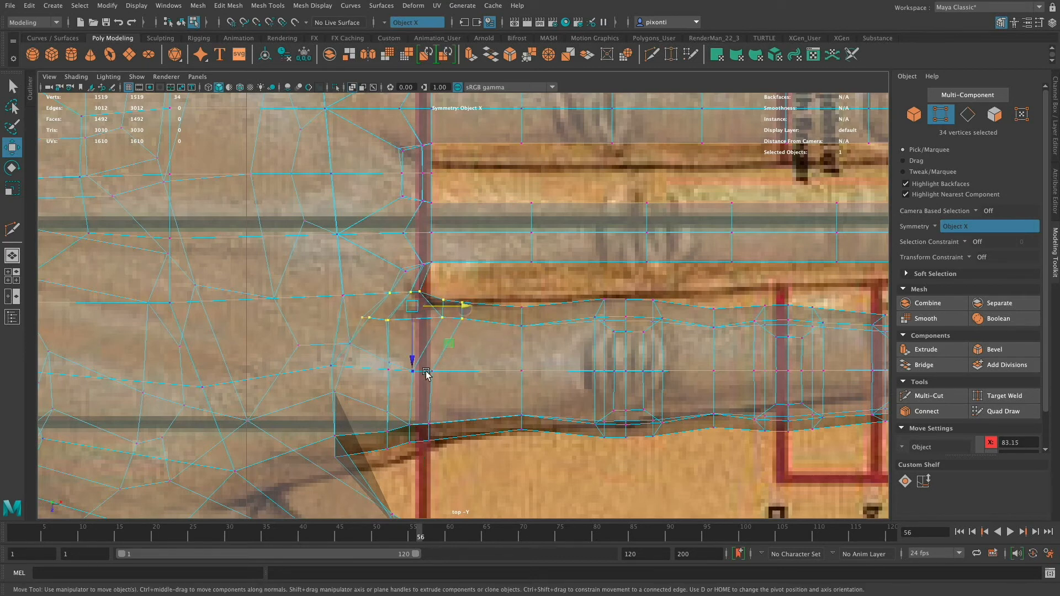
left_click_drag(383, 368, 380, 368)
left_click_drag(470, 369, 483, 369)
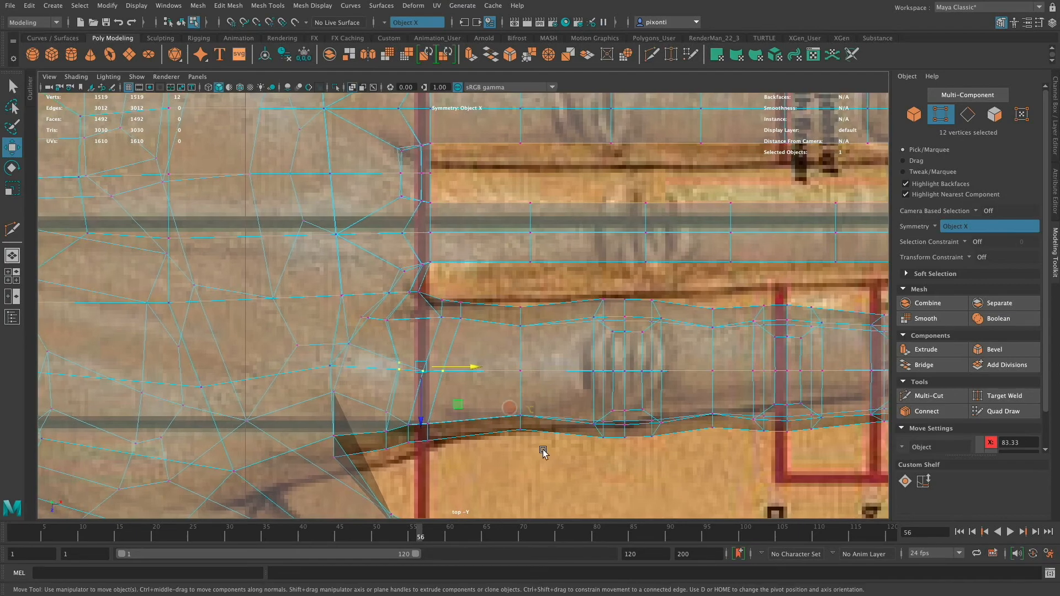
In the perspective view, examine the reshaped index finger base, the knuckle area and the palm side of the hand
key("space")
key("space")
key("space")
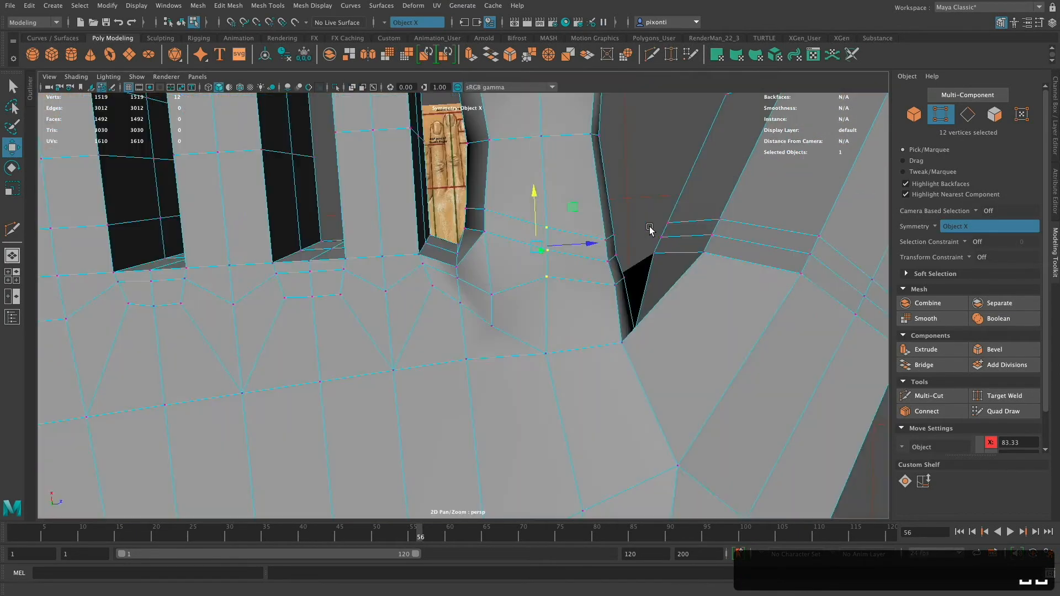
left_click_drag(673, 291, 624, 368, "alt")
mouse_move(624, 368)
right_mouse_down("alt")
mouse_move(653, 379)
mouse_move(622, 404)
mouse_move(635, 385)
right_mouse_up("alt")
mouse_move(635, 385)
left_mouse_down("alt")
mouse_move(639, 409)
mouse_move(635, 387)
mouse_move(517, 291)
left_mouse_up("alt")
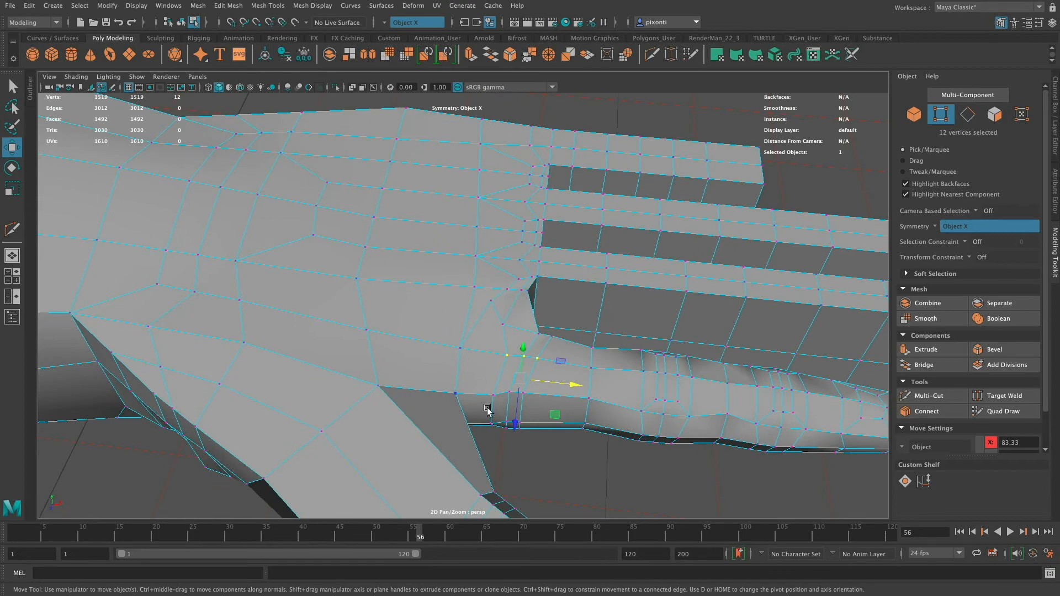
middle_click_drag(588, 411, 520, 266, "alt")
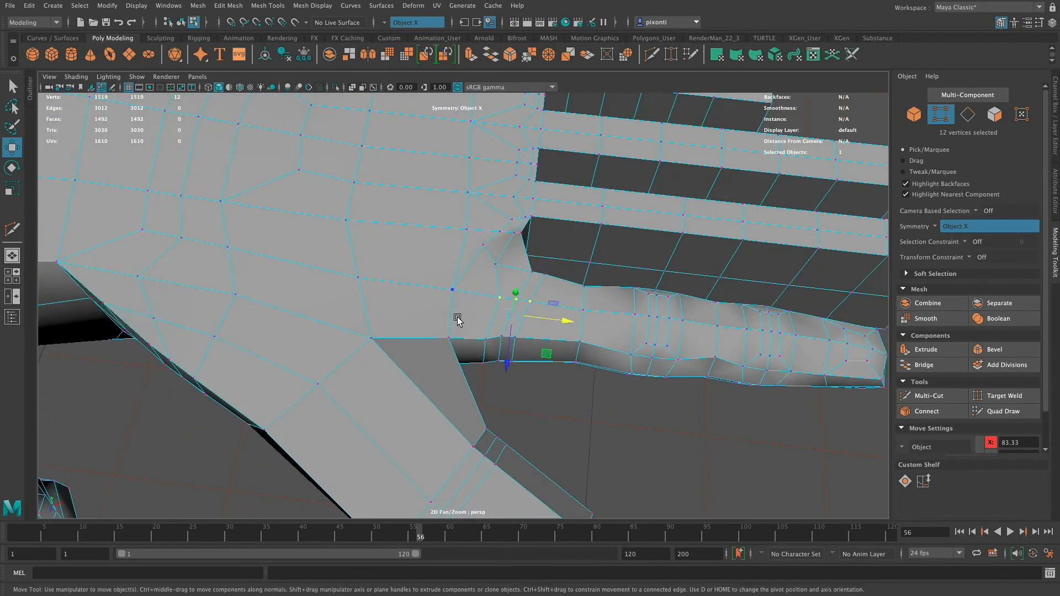
left_click_drag(579, 361, 537, 305, "alt")
mouse_move(636, 305)
middle_mouse_down("alt")
mouse_move(647, 334)
mouse_move(638, 317)
middle_mouse_up("alt")
mouse_move(732, 327)
middle_mouse_down("alt")
mouse_move(693, 329)
mouse_move(683, 355)
middle_mouse_up("alt")
left_click_drag(627, 329, 632, 348, "alt")
middle_click_drag(697, 255, 631, 347, "alt")
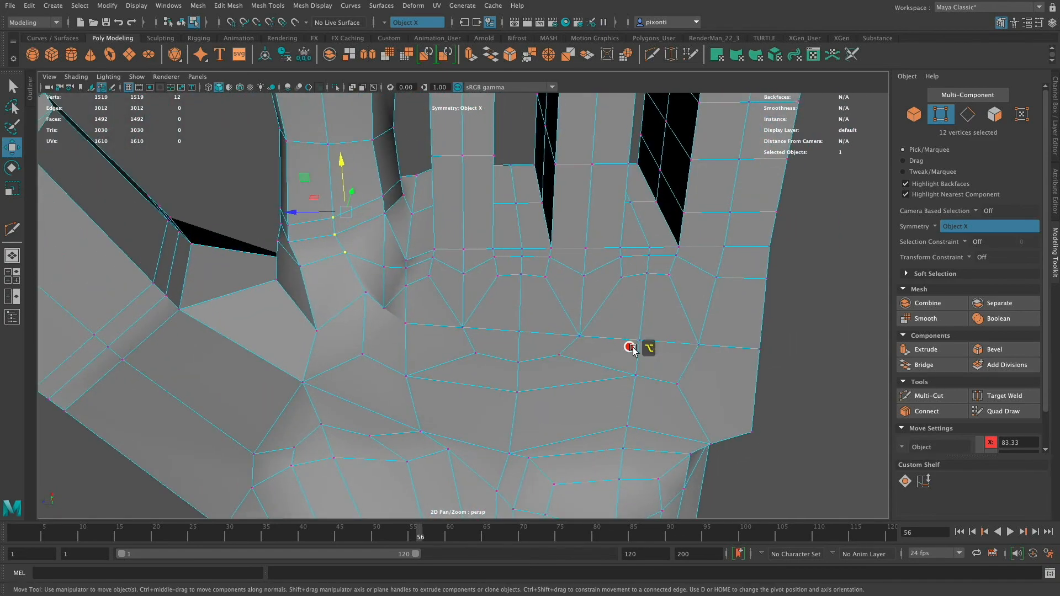
Display the Modeling Toolkit in place of the Attribute Editor for work on the faces between the thumb and index finger
left_click_drag(612, 364, 467, 348, "alt")
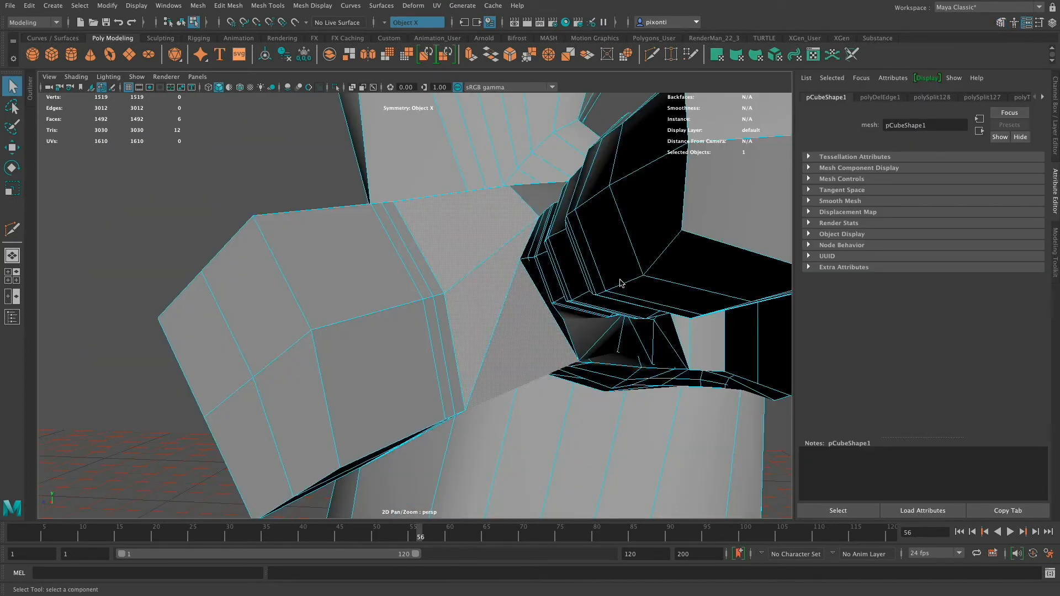
left_click_drag(506, 308, 541, 397, "alt")
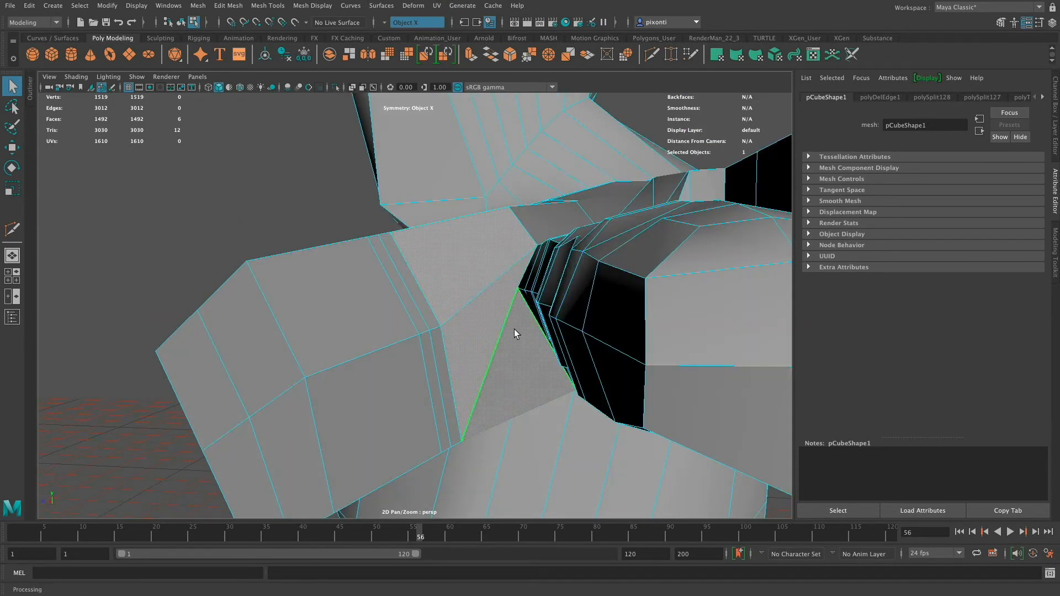
left_click(1055, 260)
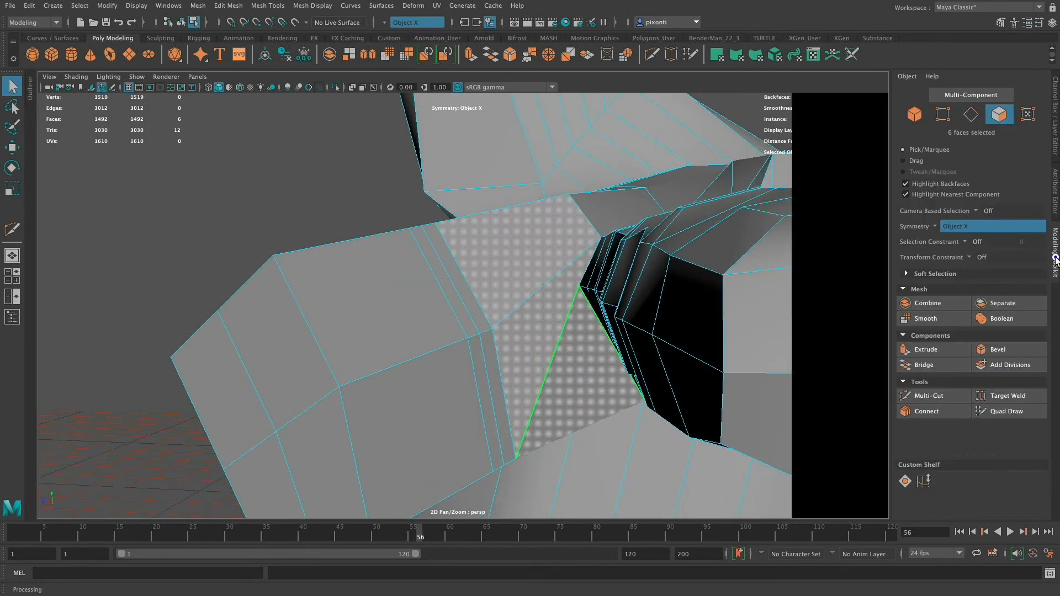
Cut a new edge path with Multi-Cut across the web faces beside the thumb base, from its upper corner to the palm-side corner
left_click(927, 396)
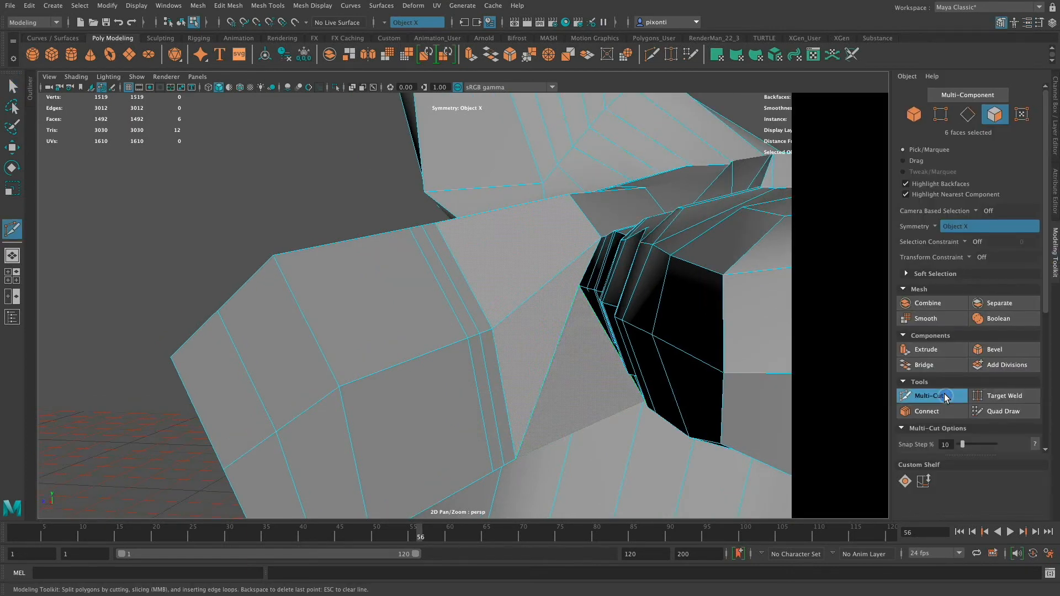
left_click(438, 223)
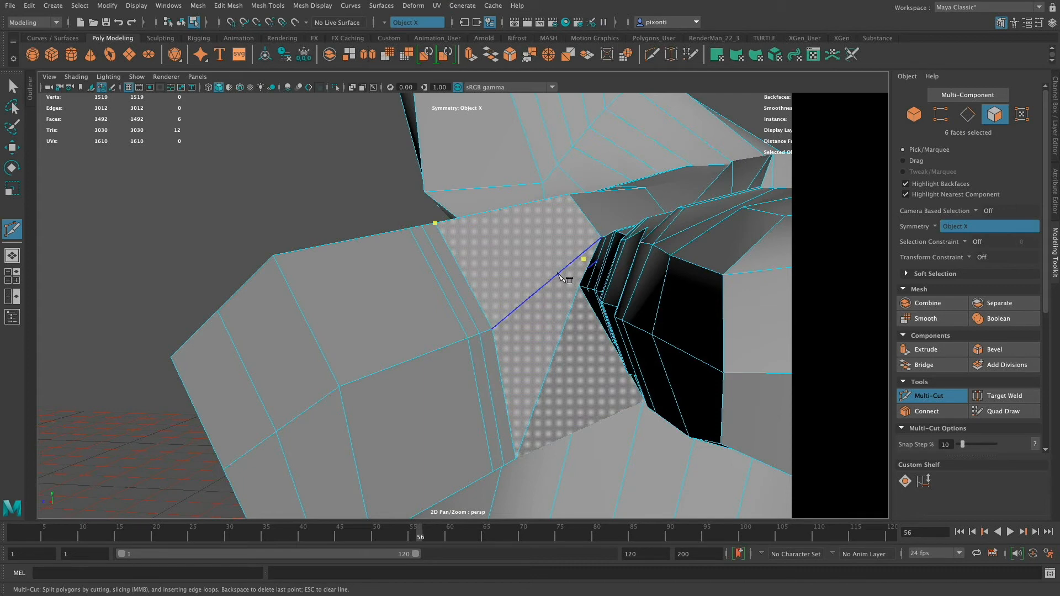
left_click(528, 301)
left_click(547, 378)
left_click_drag(546, 378, 577, 395, "alt")
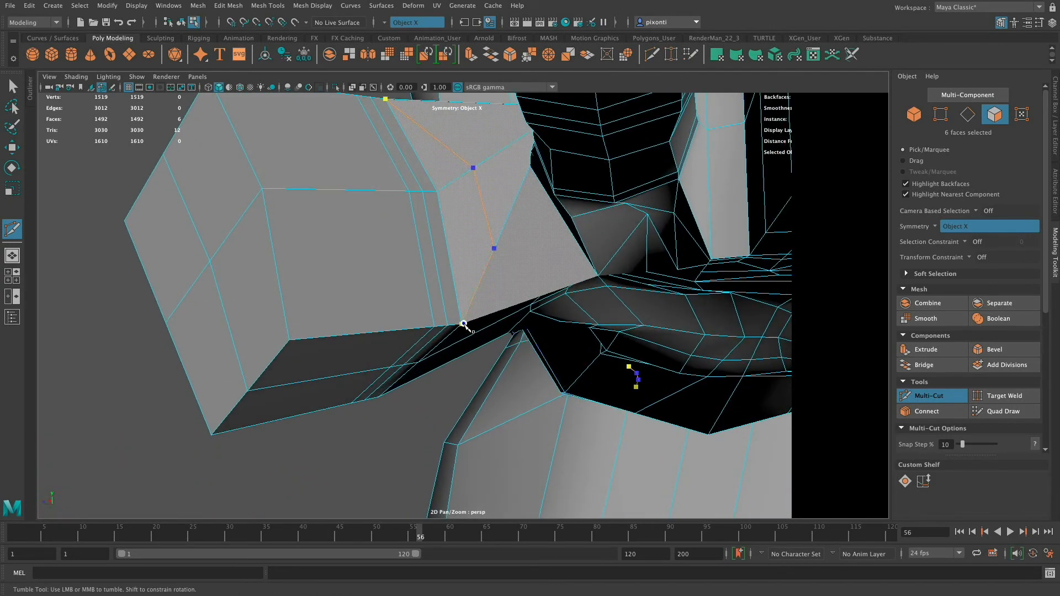
left_click(463, 324)
key("super+z")
left_click_drag(570, 310, 559, 340, "alt")
middle_click_drag(559, 340, 561, 345, "alt")
left_click_drag(561, 346, 585, 351, "alt")
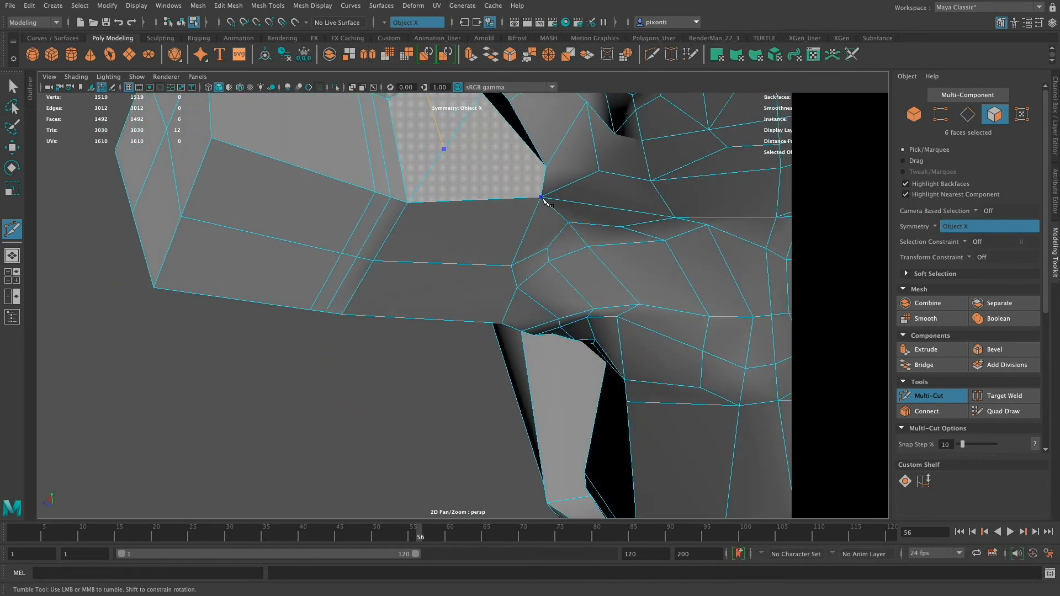
key("Return")
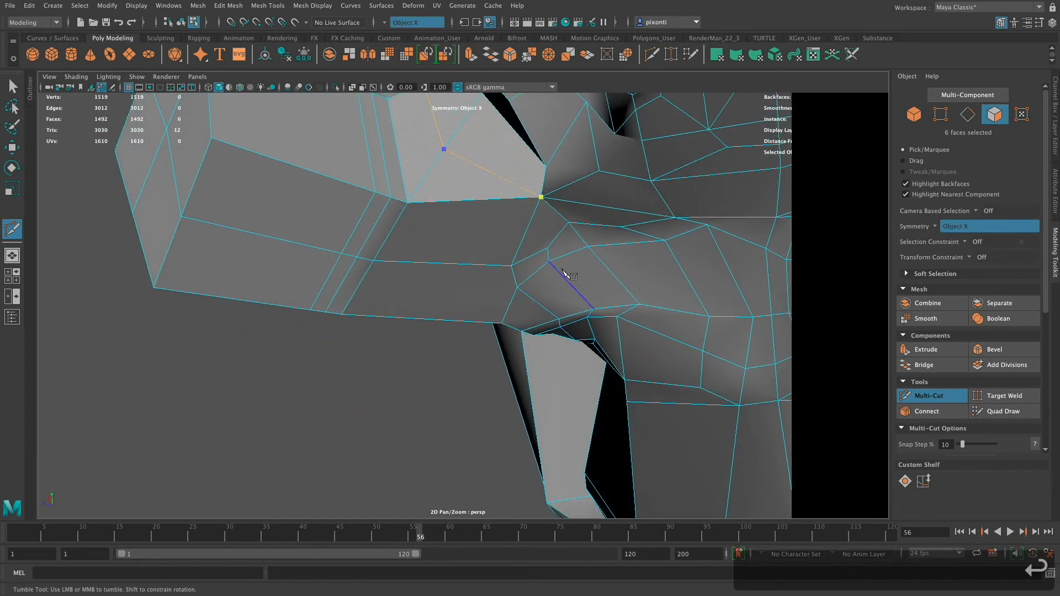
Cut a second edge path across the same web faces, closer to the hand, from the upper corner to the lower corner
left_click(589, 261)
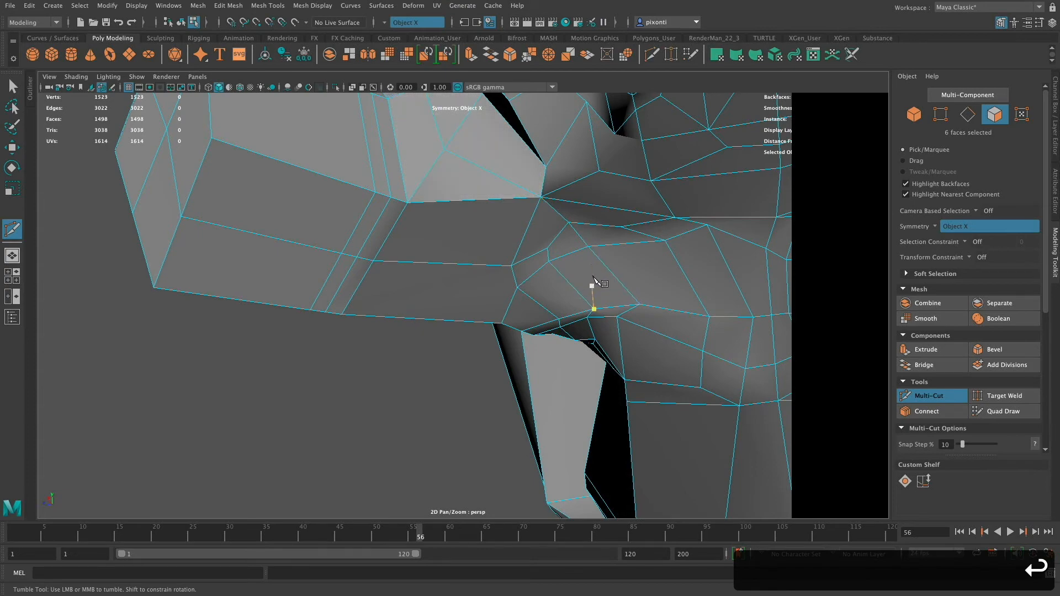
left_click_drag(592, 277, 594, 332, "alt")
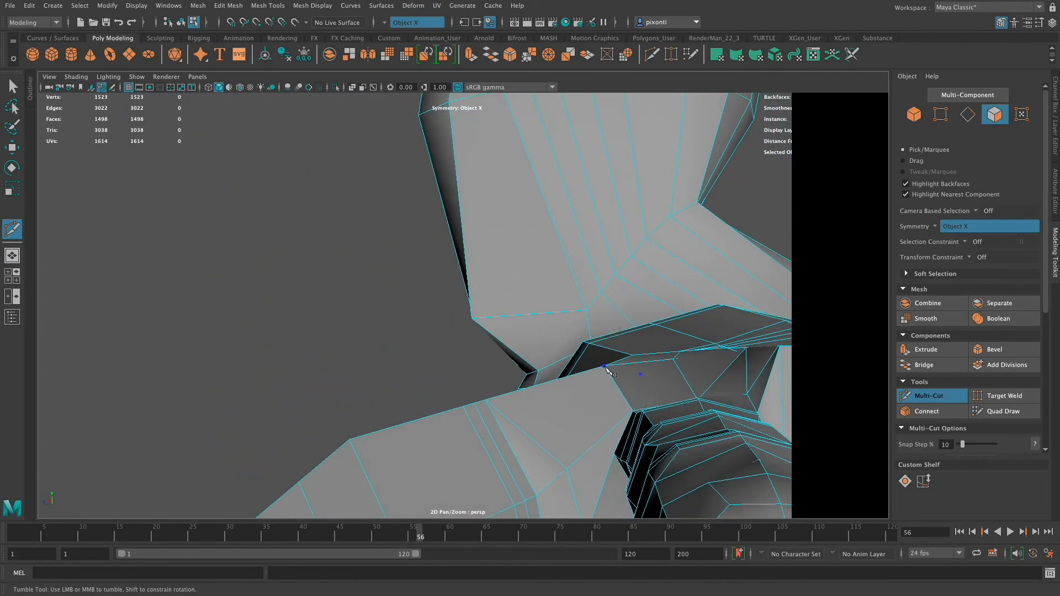
left_click_drag(601, 438, 565, 314, "alt")
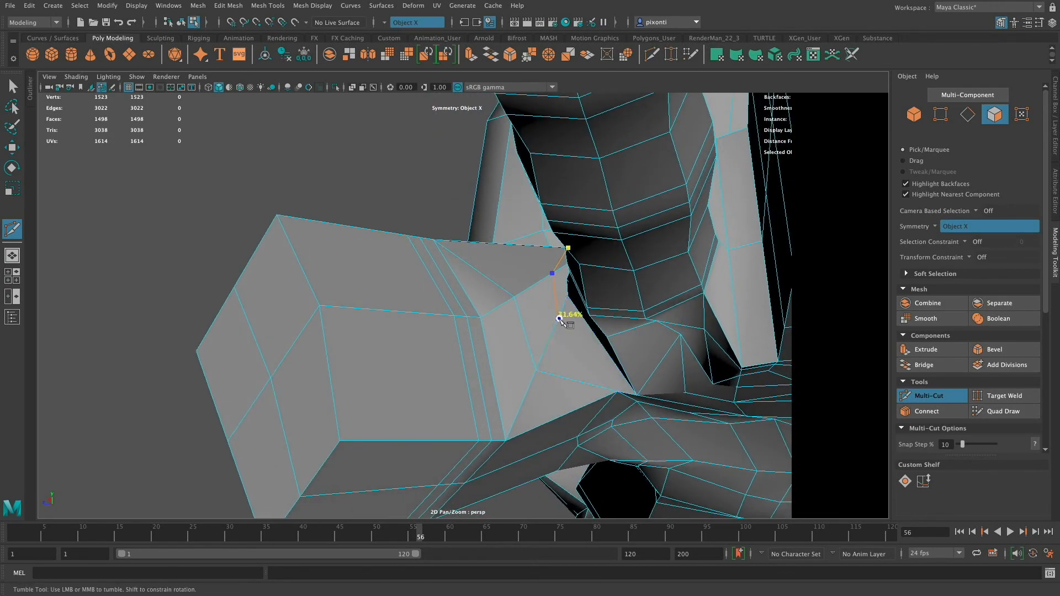
left_click_drag(606, 390, 613, 345, "alt")
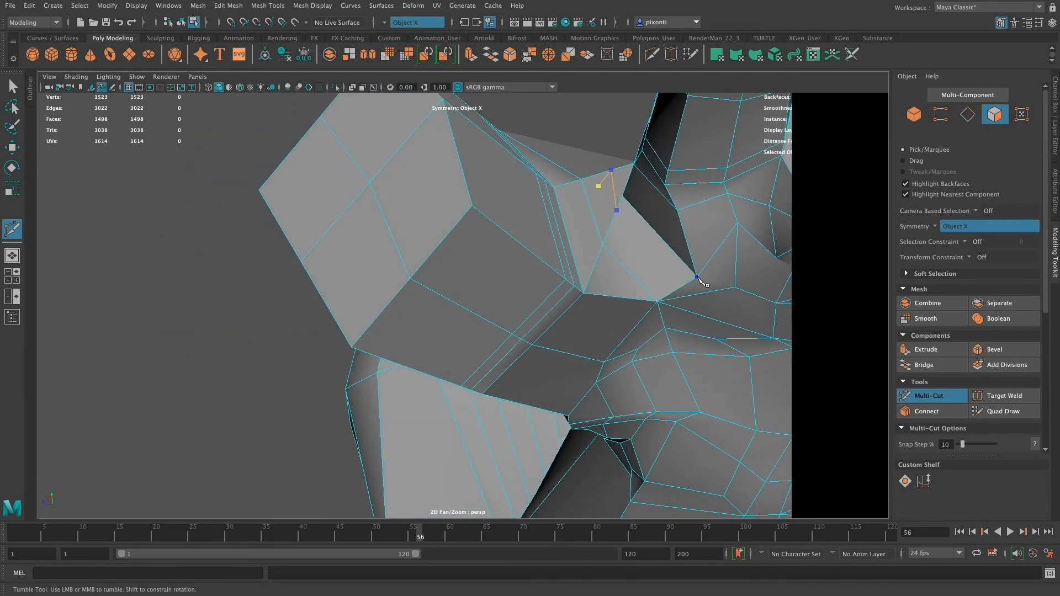
key("Return")
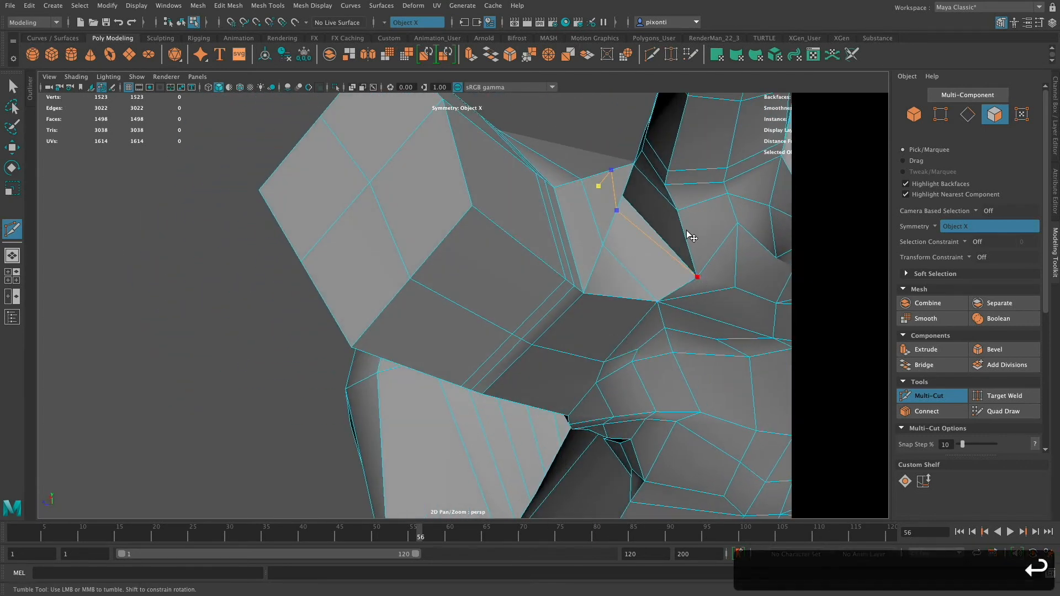
mouse_move(672, 251)
left_mouse_down("alt")
mouse_move(634, 369)
mouse_move(611, 367)
mouse_move(638, 355)
mouse_move(619, 303)
mouse_move(586, 339)
mouse_move(589, 314)
mouse_move(593, 324)
mouse_move(631, 291)
mouse_move(628, 305)
mouse_move(664, 308)
mouse_move(653, 301)
left_mouse_up("alt")
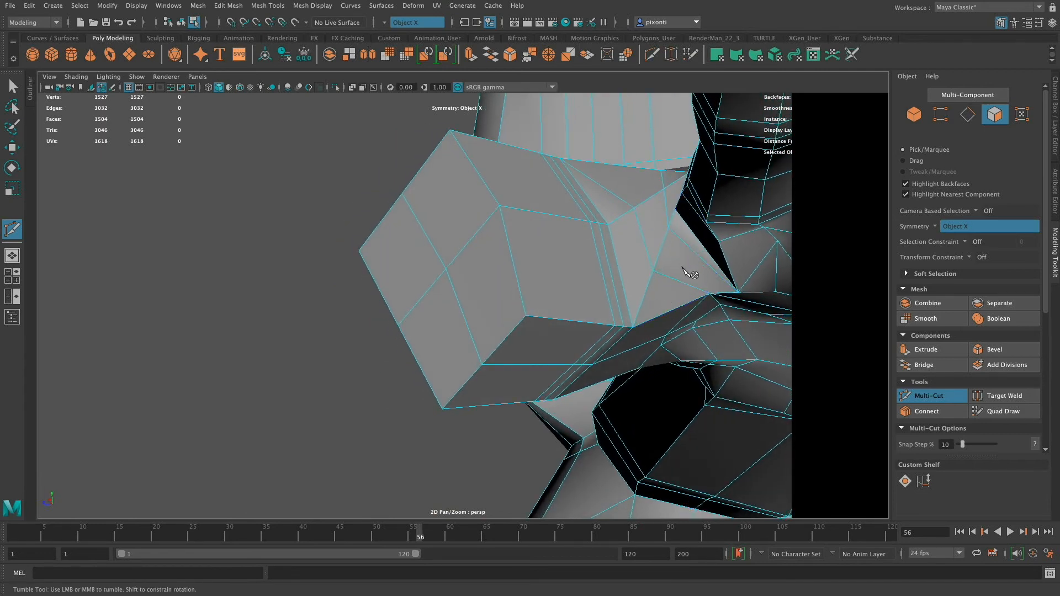
Connect the two new cuts with a short edge on the upper web face and reposition its end vertex
left_click_drag(684, 271, 663, 302, "alt")
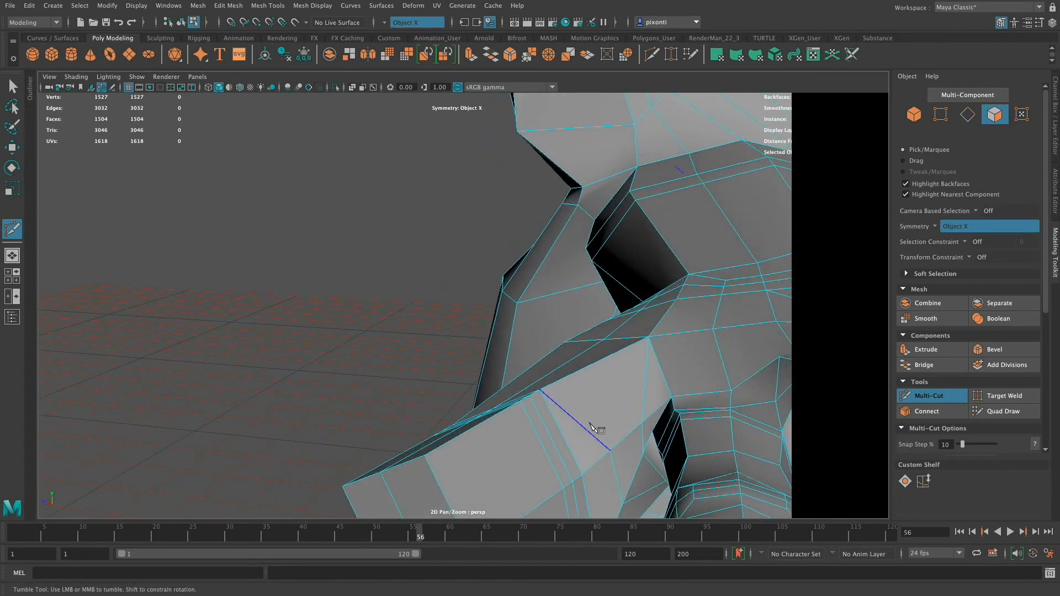
left_click(576, 423)
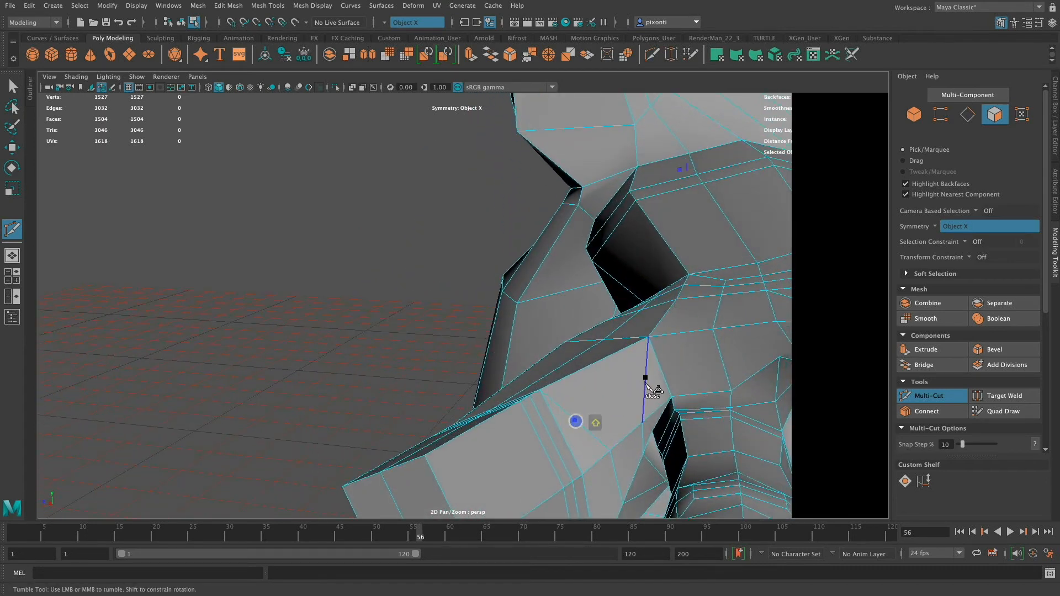
left_click(645, 377, "shift")
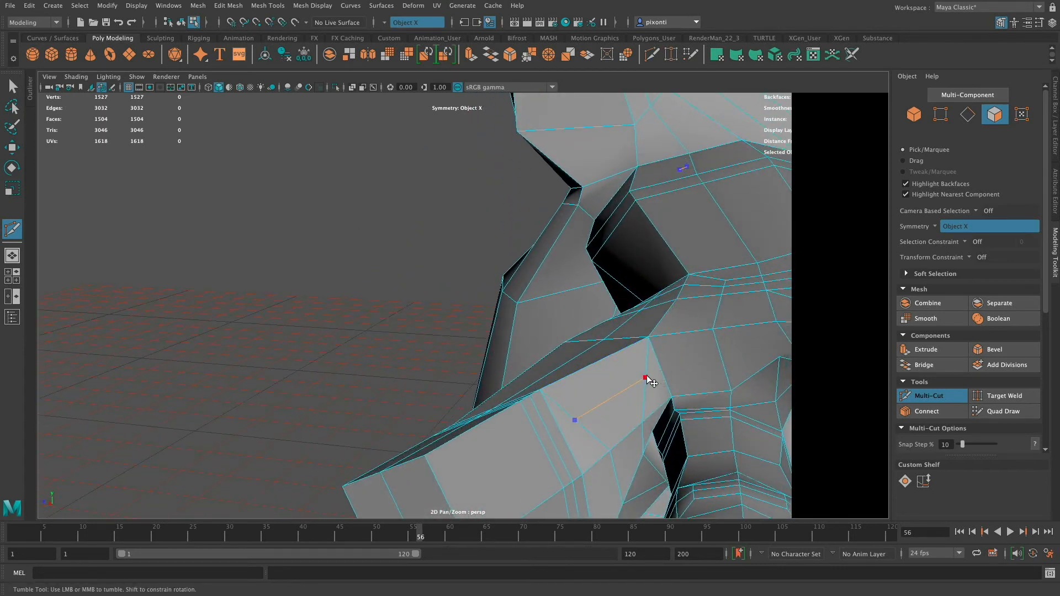
key("q")
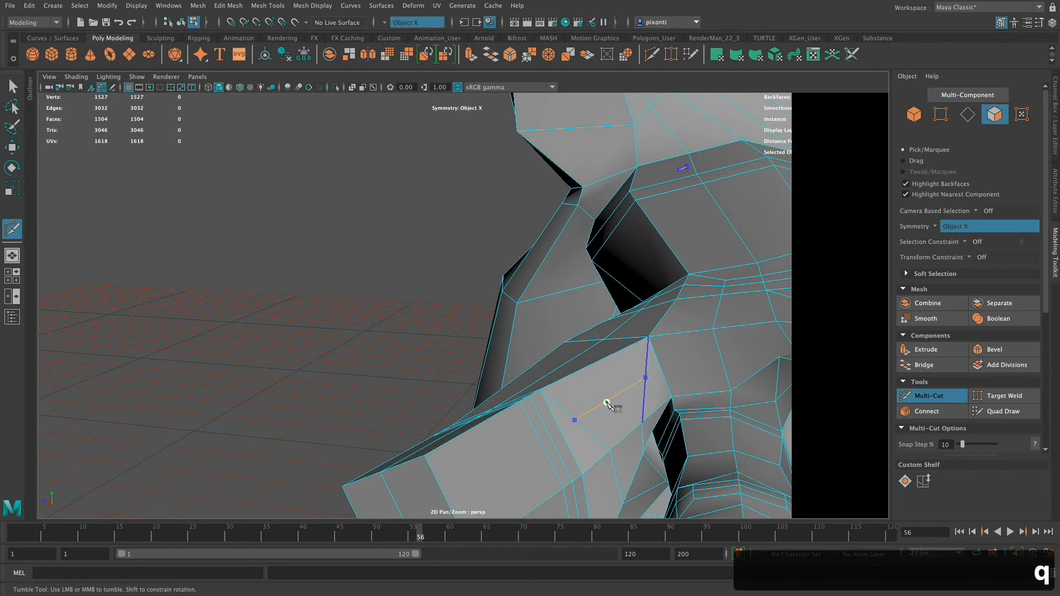
right_click(606, 402)
right_click_drag(609, 403, 566, 294)
key("w")
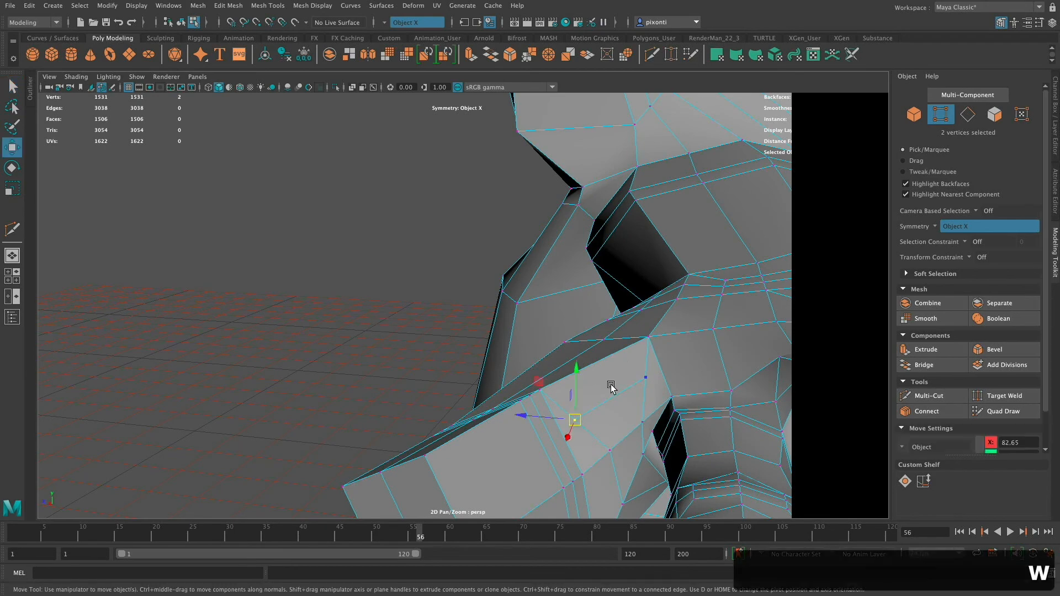
left_click_drag(576, 419, 643, 410)
Connect the two cuts with another short edge on the lower web face and slide its end vertex into place
left_click(938, 398)
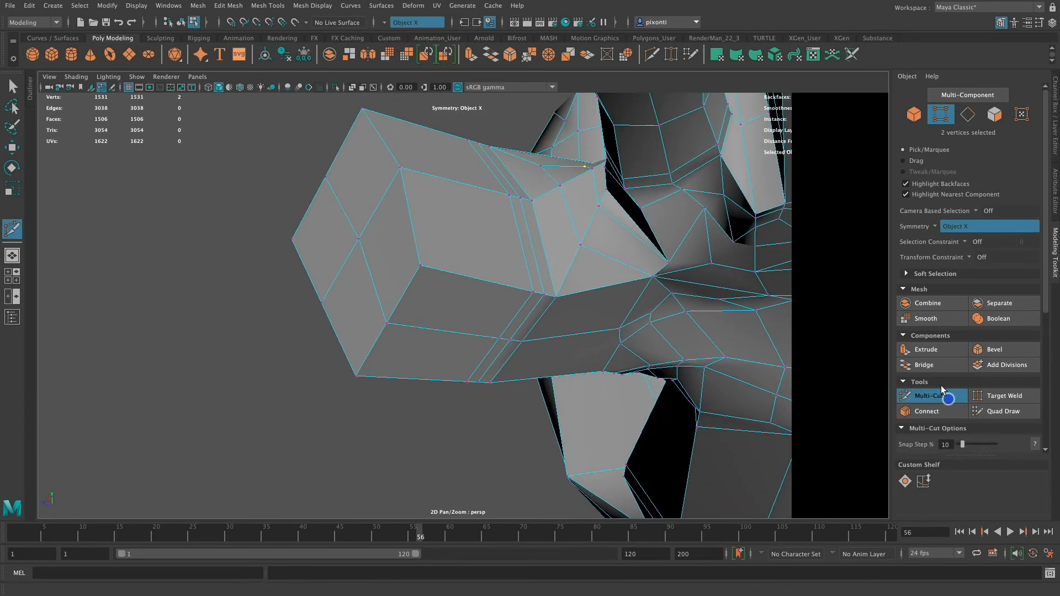
left_click(617, 261)
key("Return")
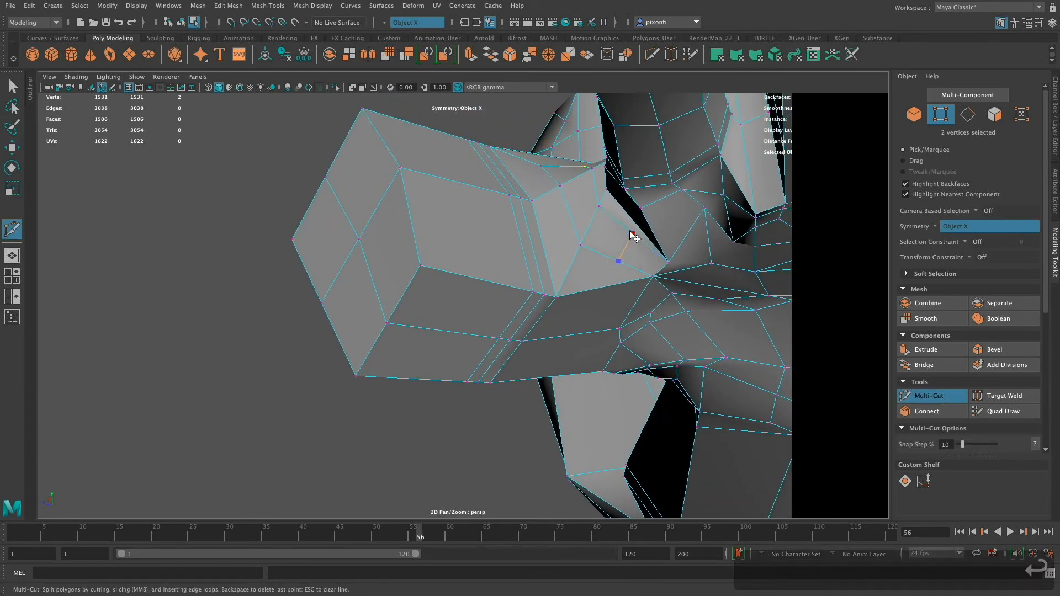
key("q")
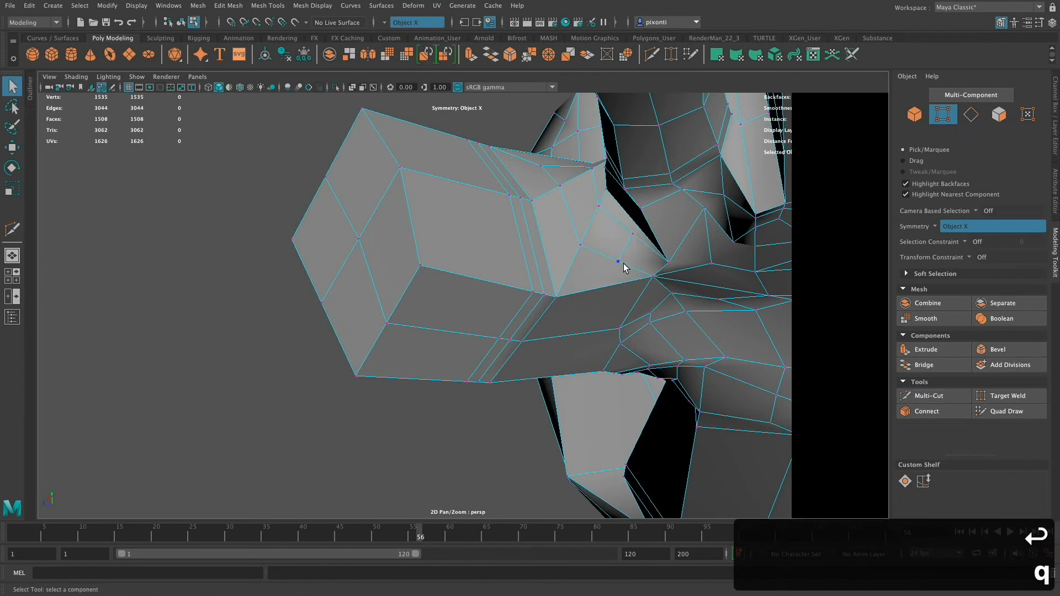
right_click_drag(624, 263, 588, 265)
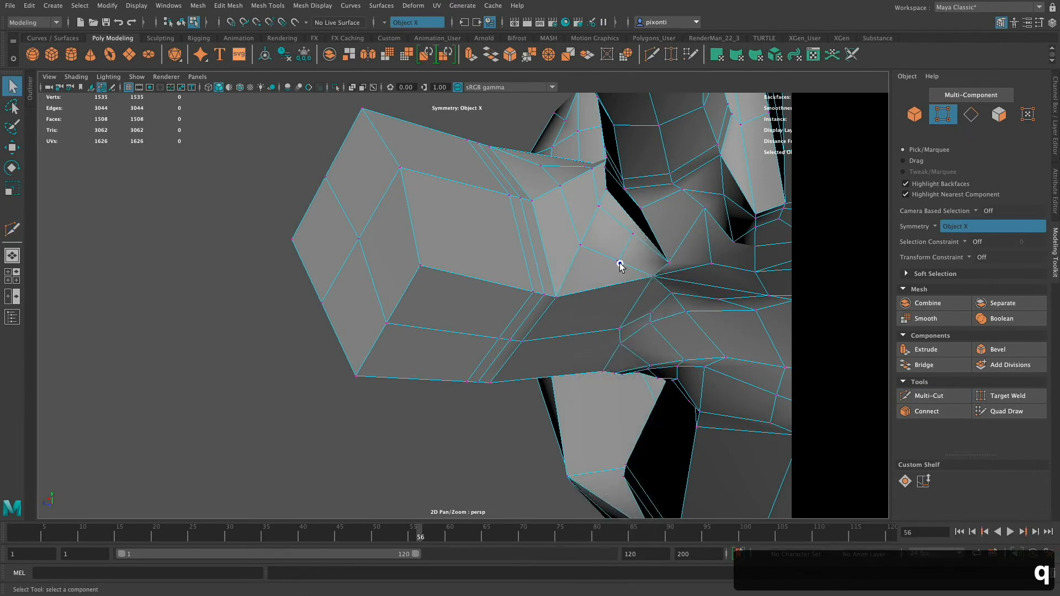
key("w")
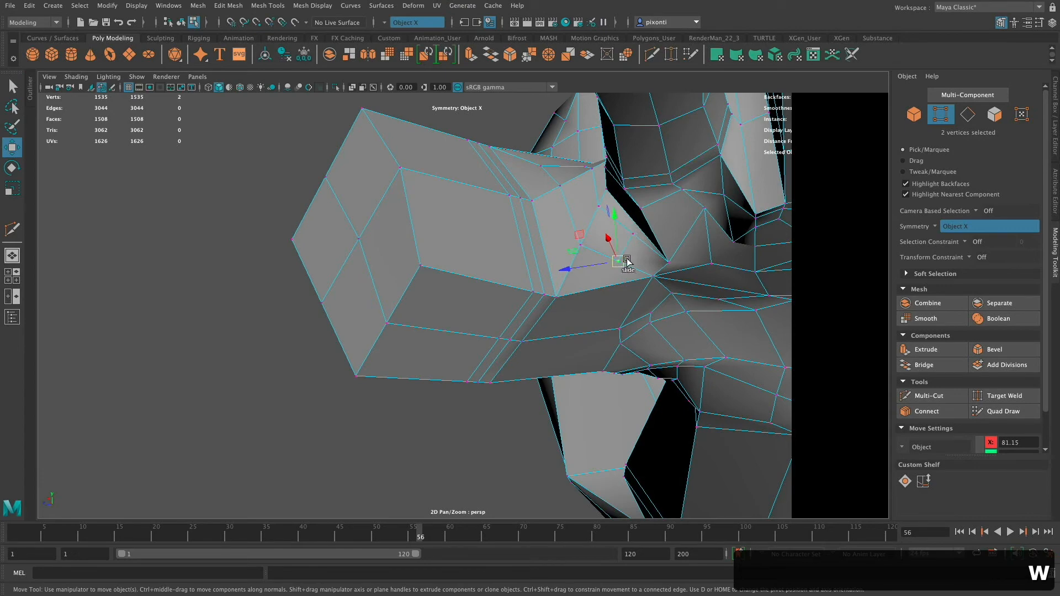
left_click_drag(627, 261, 695, 319, "ctrl+shift")
mouse_move(704, 359)
left_mouse_down("alt")
mouse_move(712, 380)
mouse_move(691, 374)
left_mouse_up("alt")
left_click(944, 397)
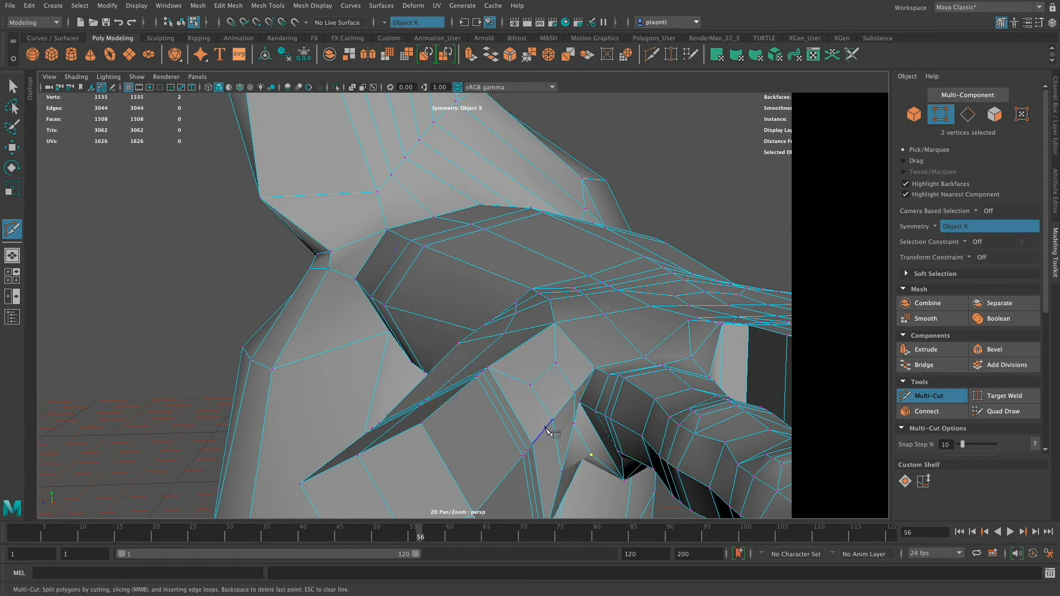
left_click_drag(547, 418, 513, 442, "alt")
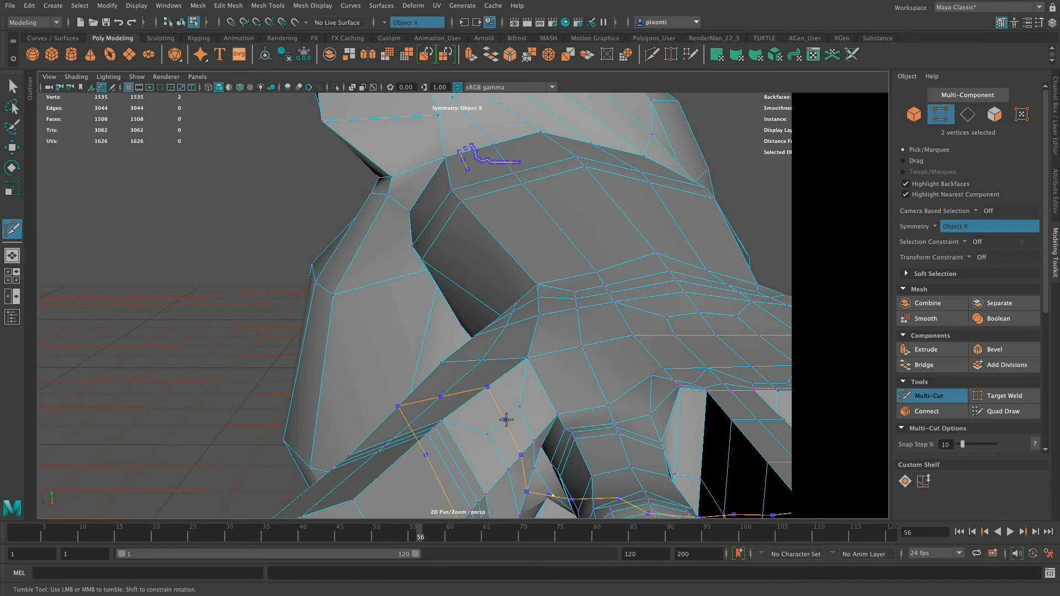
left_click_drag(557, 443, 651, 383, "alt")
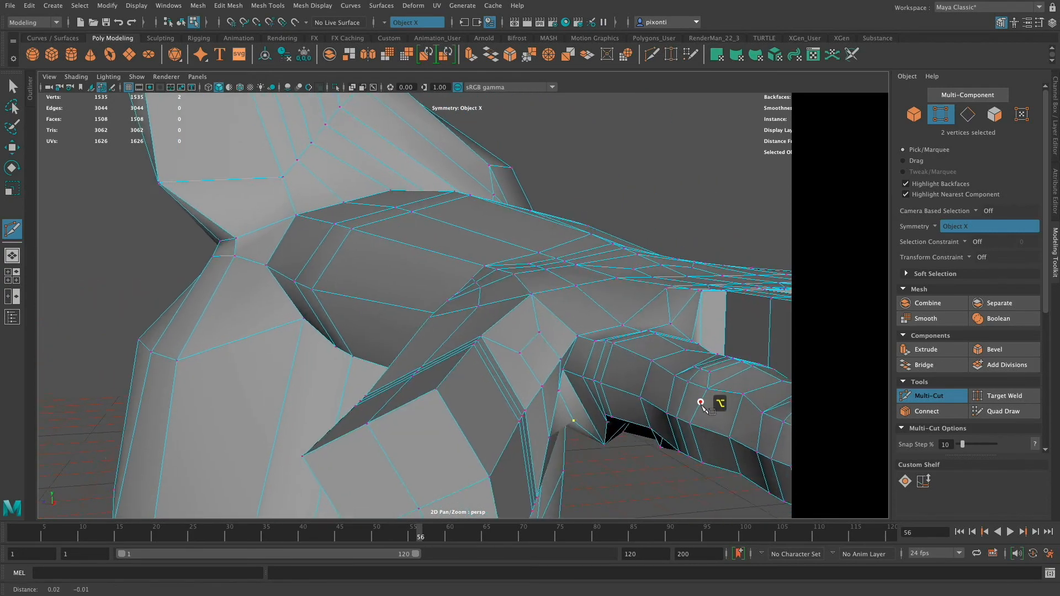
middle_click_drag(651, 383, 648, 380, "alt")
left_click_drag(647, 380, 674, 379, "alt")
middle_click_drag(674, 378, 666, 381, "alt")
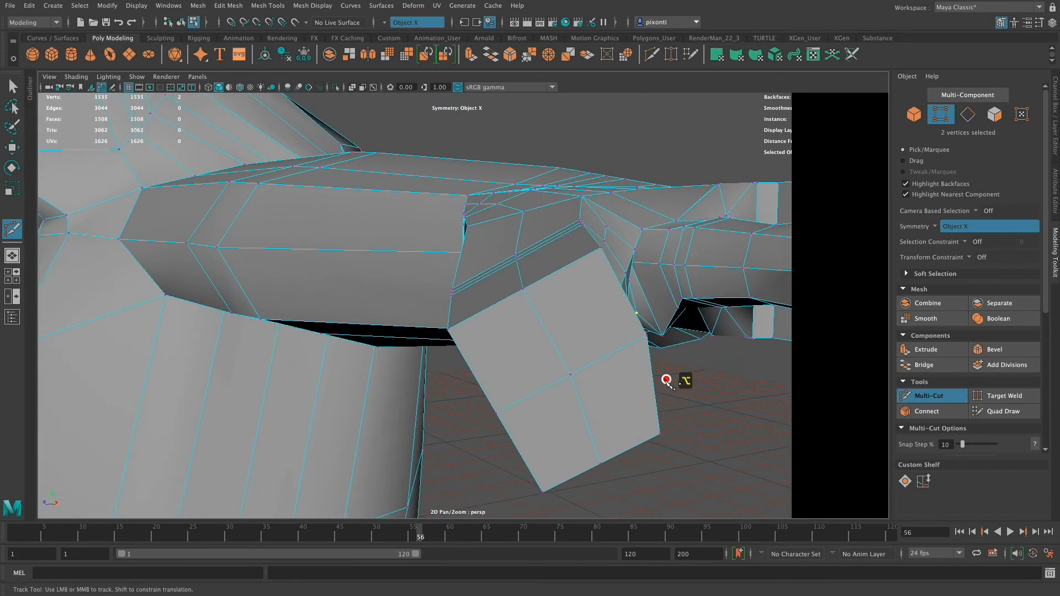
left_click_drag(650, 386, 740, 411, "alt")
left_click_drag(664, 411, 672, 386, "alt")
key("q")
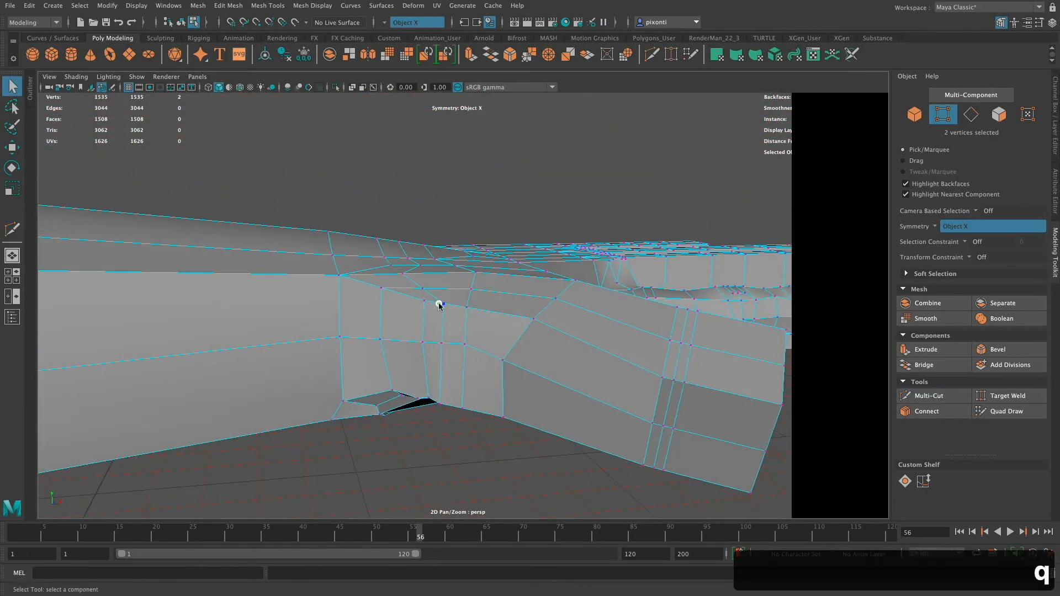
Lower the vertices of the upper row at the thumb base, where the thumb joins the hand
right_click_drag(440, 305, 375, 300)
key("w")
left_click_drag(381, 309, 424, 298)
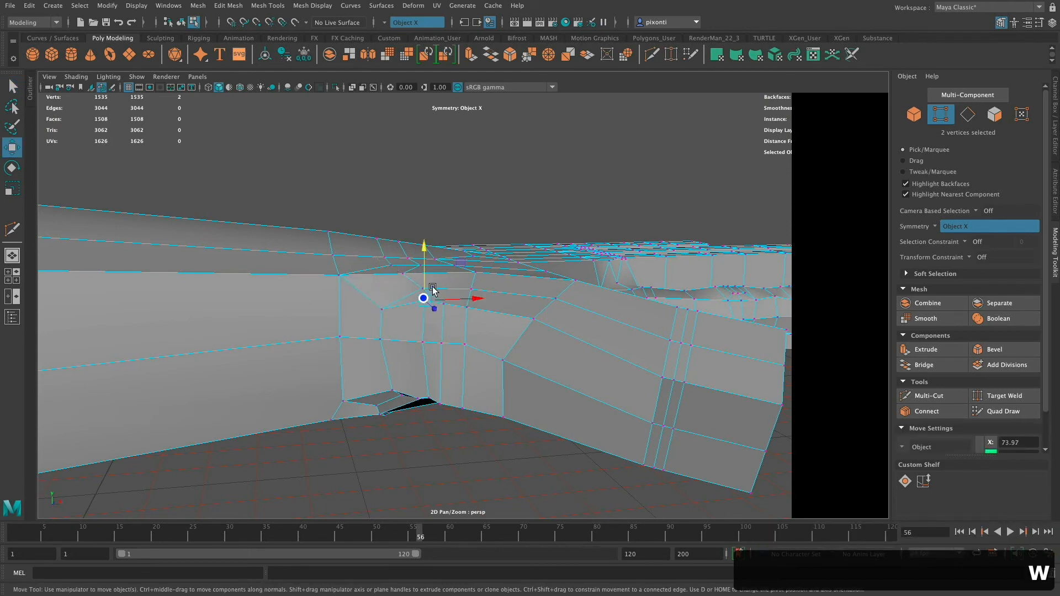
left_click_drag(424, 252, 443, 268)
left_click(444, 304)
Raise the two lower vertices beside the gap under the thumb base
left_click(392, 389)
left_click_drag(393, 349, 417, 336)
left_click(420, 399)
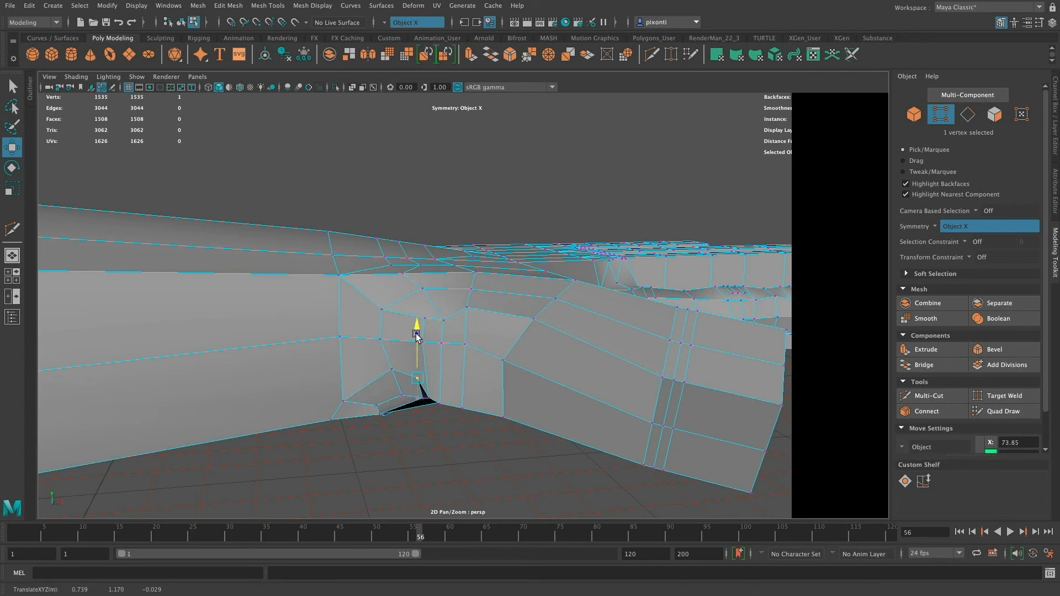
left_click_drag(430, 387, 460, 319, "alt")
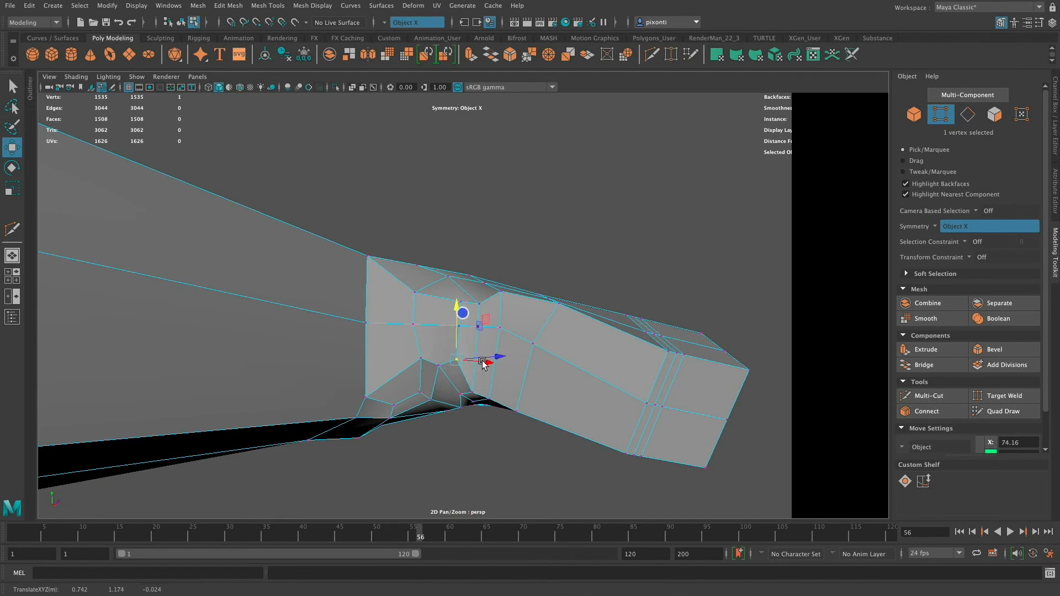
left_click_drag(483, 363, 507, 406, "alt")
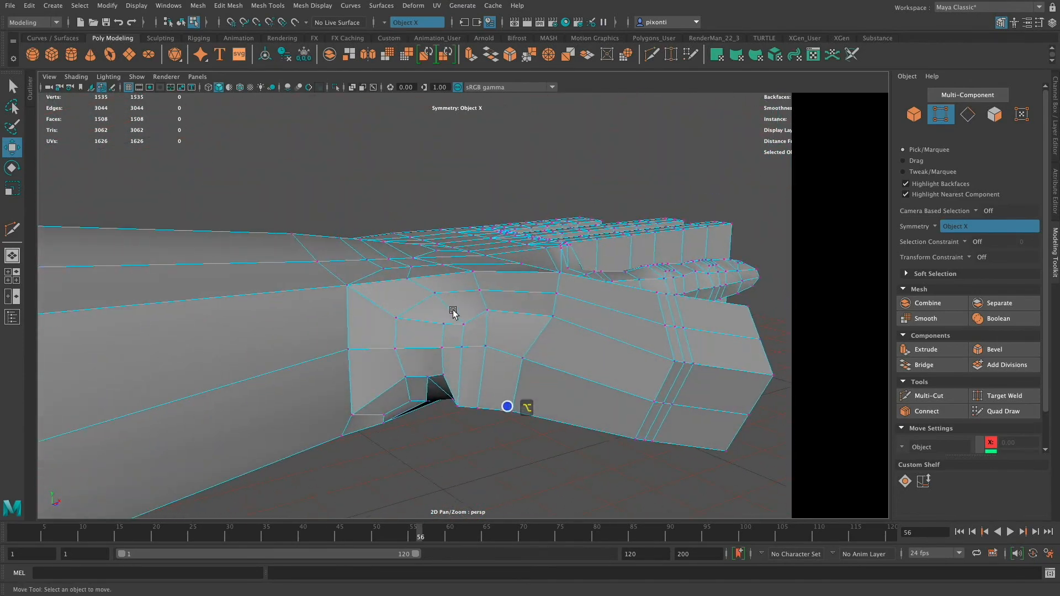
Shift the thumb-base vertices in the upper and middle rows toward the wrist
left_click(443, 324)
left_click_drag(443, 325, 459, 349)
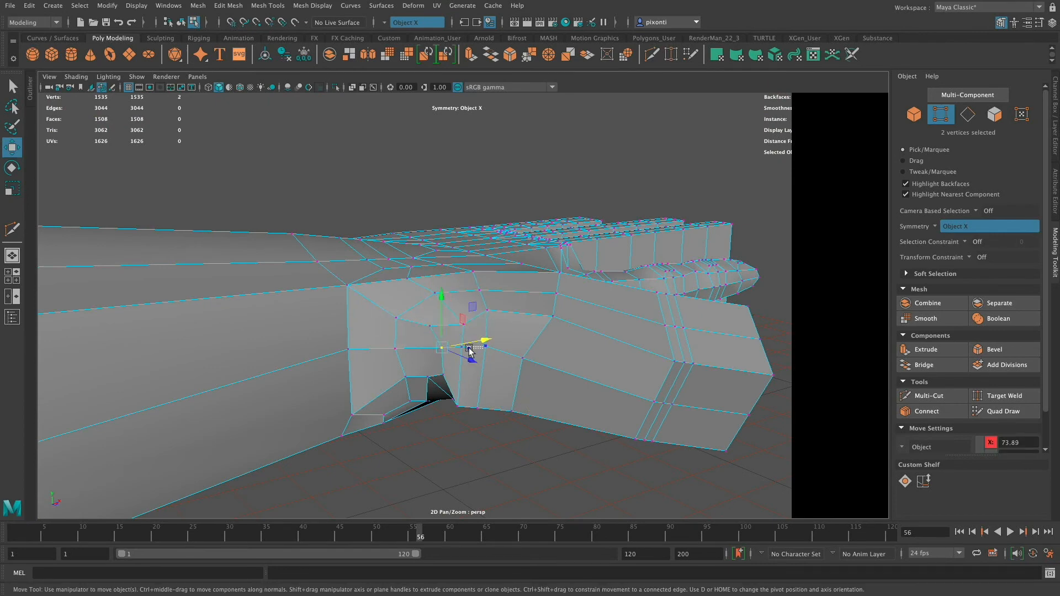
left_click(504, 338)
left_click(436, 351)
left_click_drag(429, 350, 473, 343)
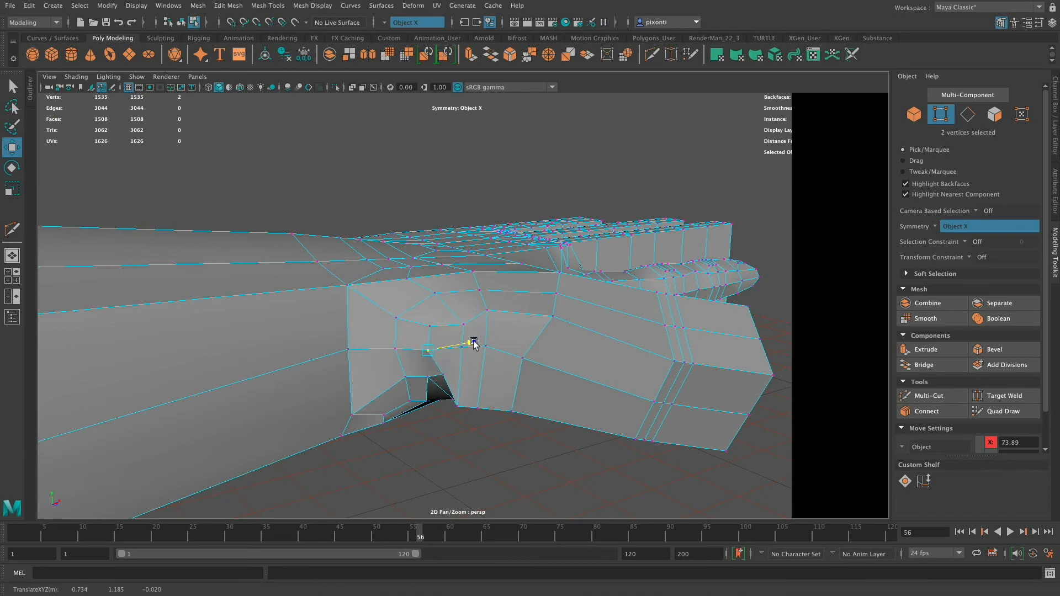
Examine the thumb base and its connection to the palm from the side and from below
mouse_move(467, 382)
left_mouse_down("alt")
mouse_move(469, 309)
mouse_move(478, 334)
mouse_move(509, 349)
mouse_move(473, 363)
mouse_move(476, 371)
mouse_move(491, 366)
mouse_move(499, 393)
mouse_move(485, 390)
left_mouse_up("alt")
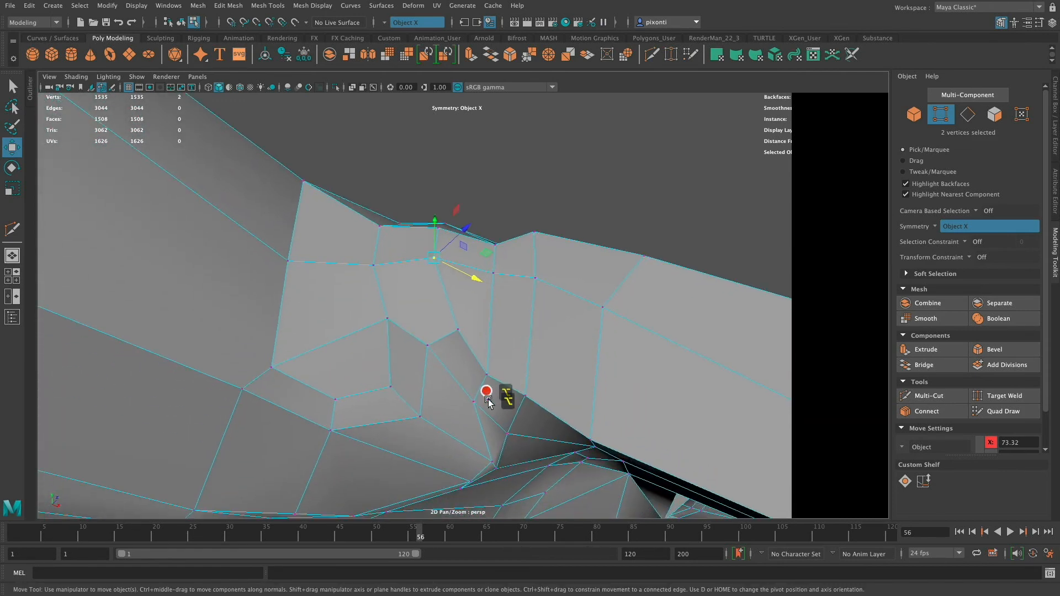
middle_click_drag(485, 390, 489, 361, "alt")
middle_click_drag(379, 360, 557, 365, "alt")
right_click_drag(497, 398, 420, 387, "alt")
left_click_drag(471, 383, 519, 403, "alt")
middle_click_drag(518, 403, 516, 400, "alt")
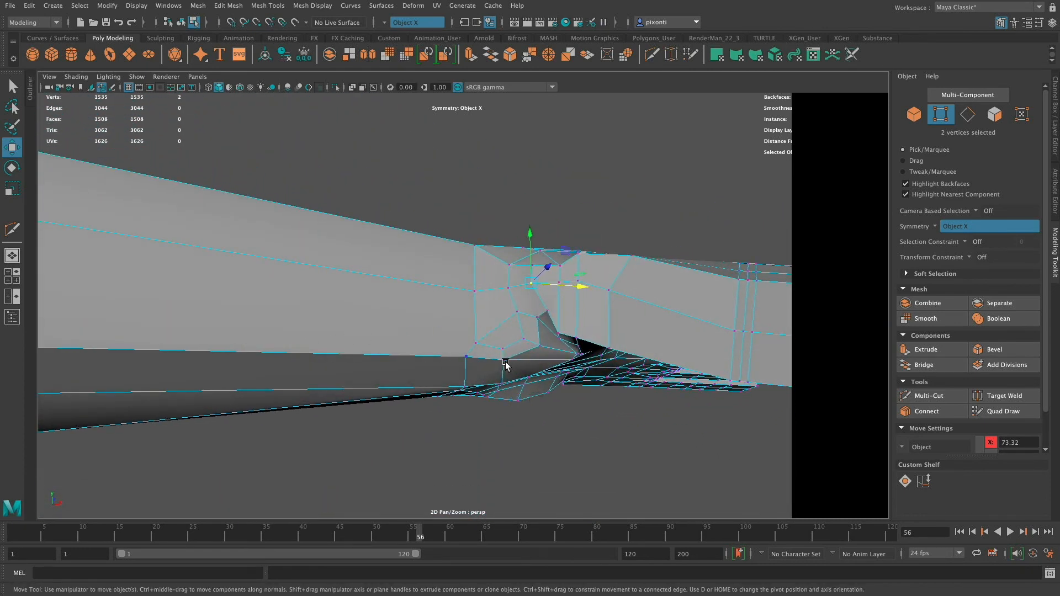
left_click_drag(506, 365, 530, 366, "alt")
right_click_drag(530, 367, 525, 383, "alt")
left_click_drag(525, 383, 524, 377, "alt")
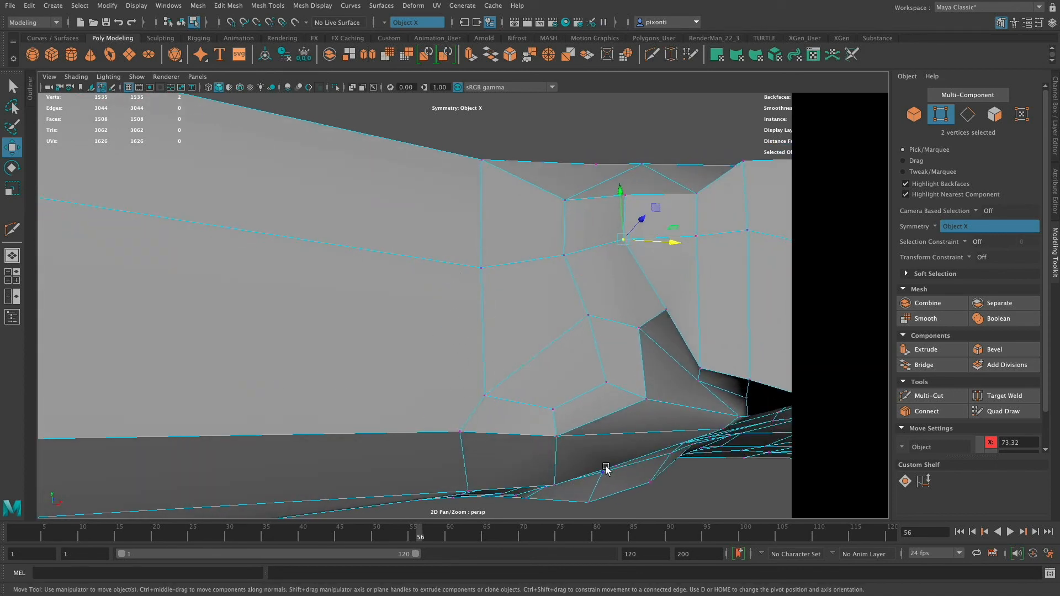
Multi-cut two edges at the thumb base: wrist-side middle-row vertex to the bottom corner, and the next middle-row vertex to the lower inner vertex
left_click(930, 403)
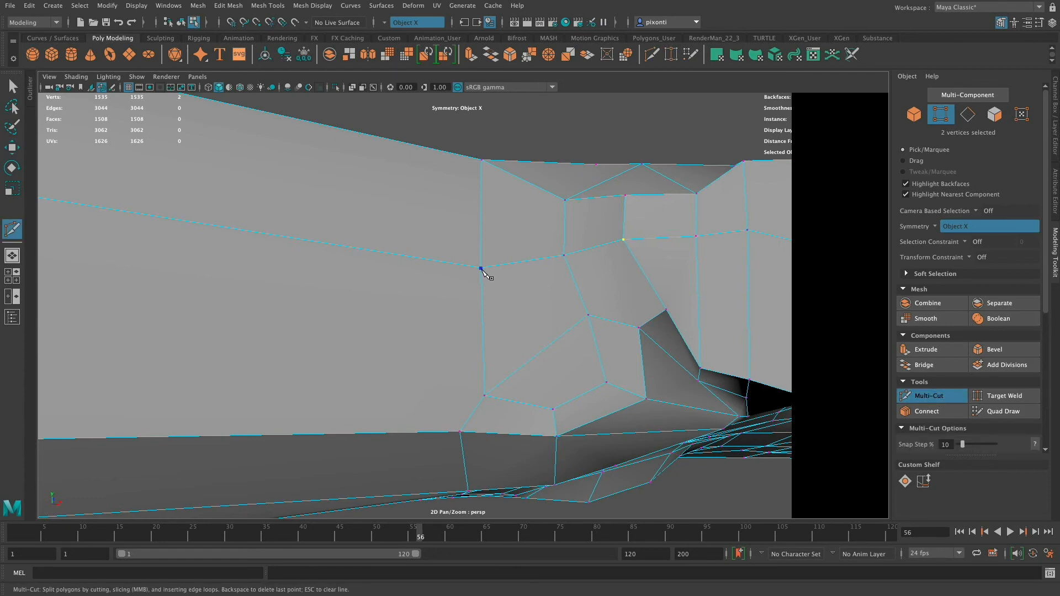
key("Return")
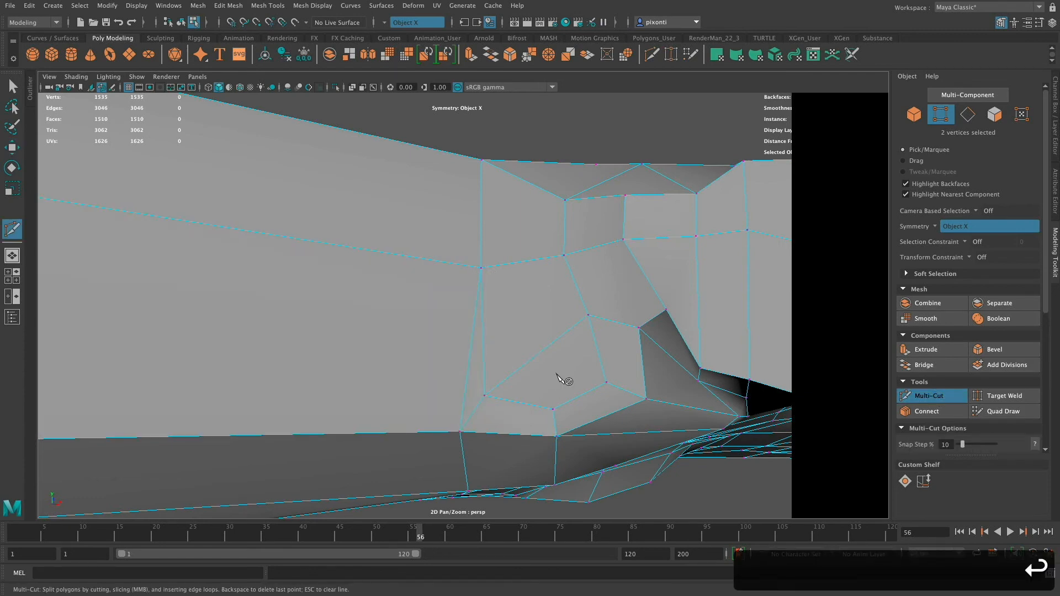
left_click(485, 394)
left_click(588, 316)
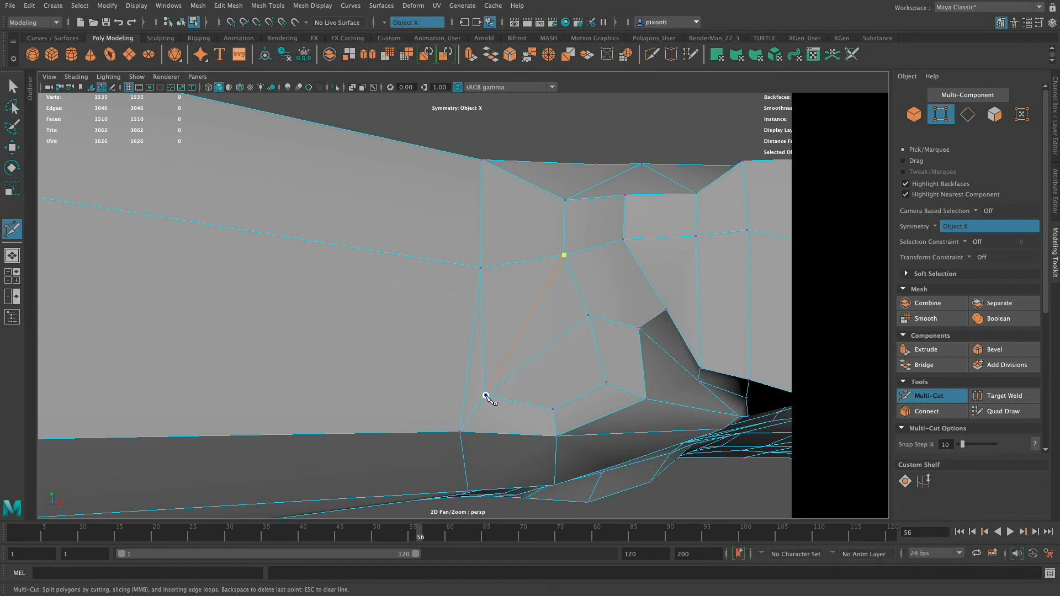
key("Return")
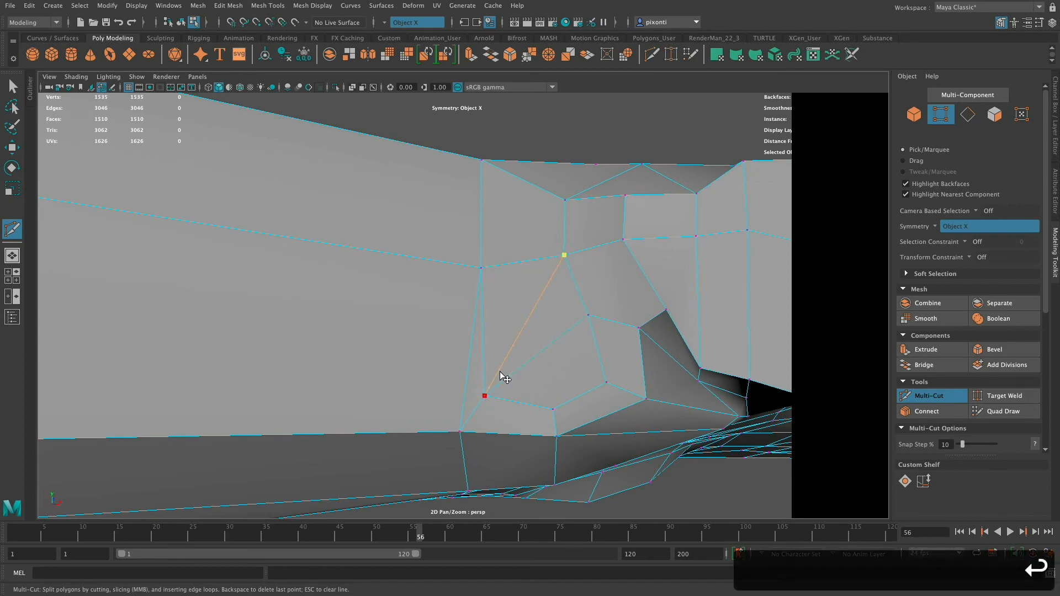
Delete the old vertical edge between the wrist-side middle-row vertex and the lower inner vertex at the thumb base
right_click_drag(499, 347, 510, 269)
key("q")
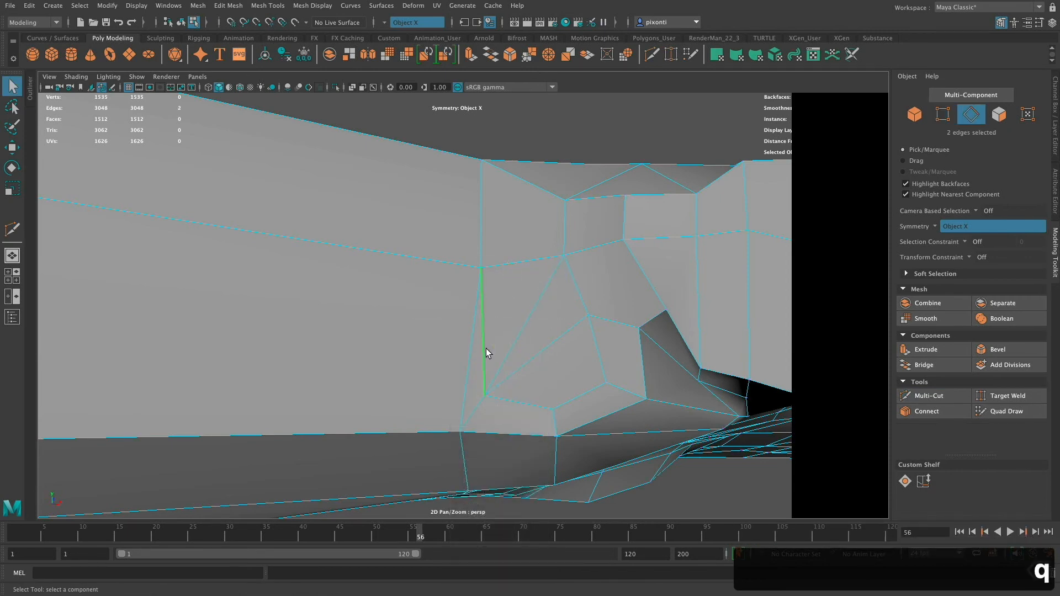
key("BackSpace")
Shift the lower inner vertex at the thumb base slightly up and toward the fingers
left_click_drag(607, 378, 553, 400, "alt")
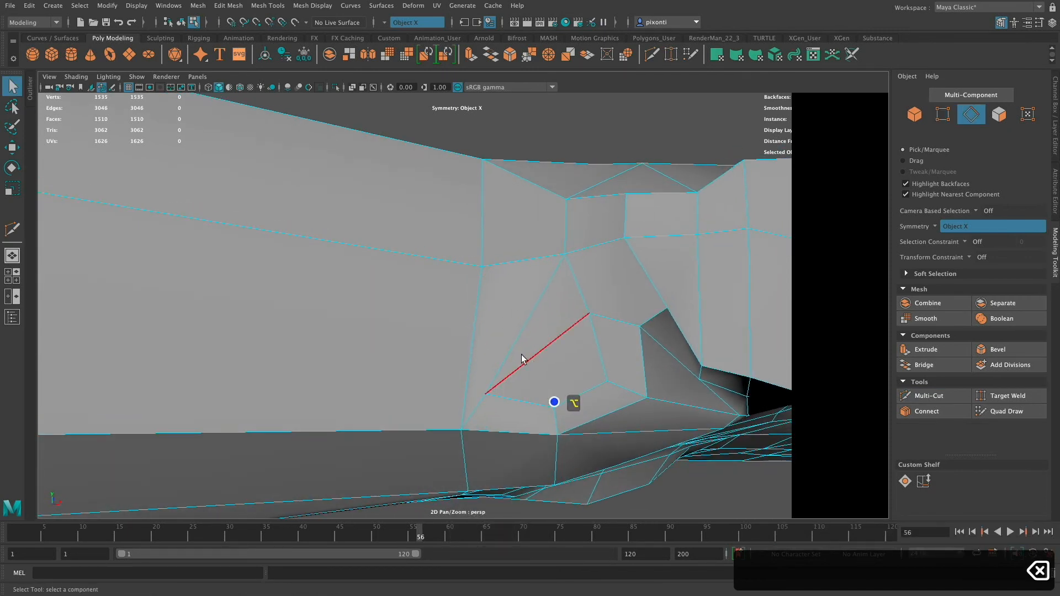
right_click_drag(486, 295, 450, 298)
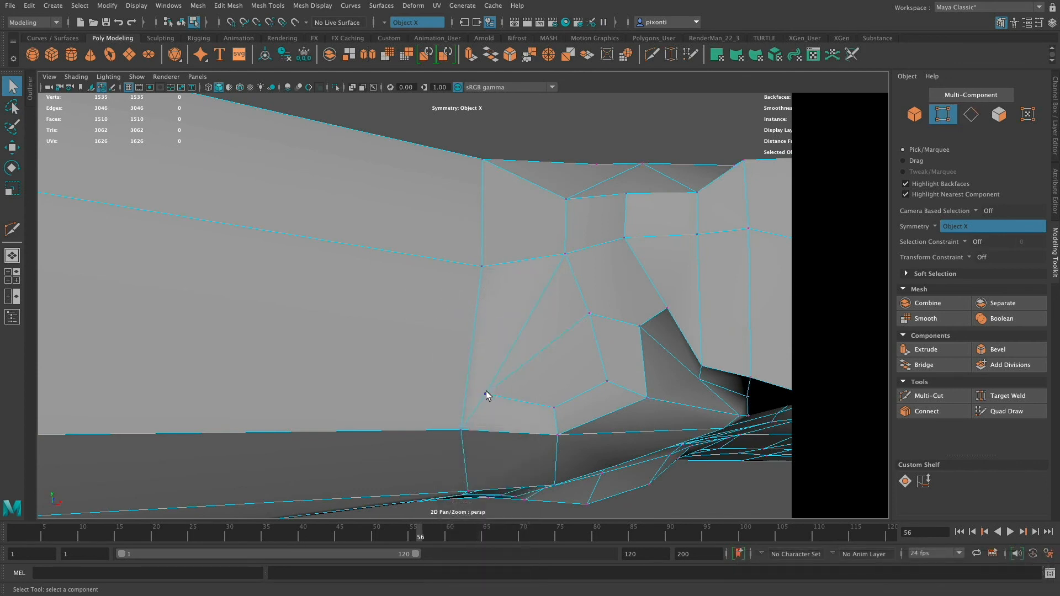
key("q")
key("w")
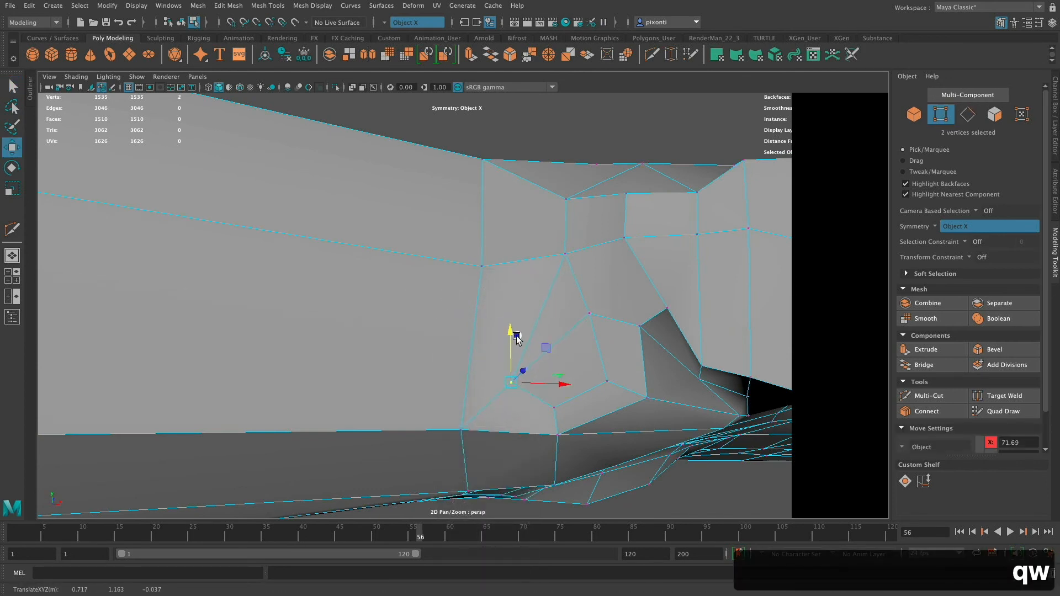
left_click_drag(562, 382, 571, 381)
Move the two middle-row vertices closest to the wrist at the thumb base farther toward the wrist
left_click(568, 254)
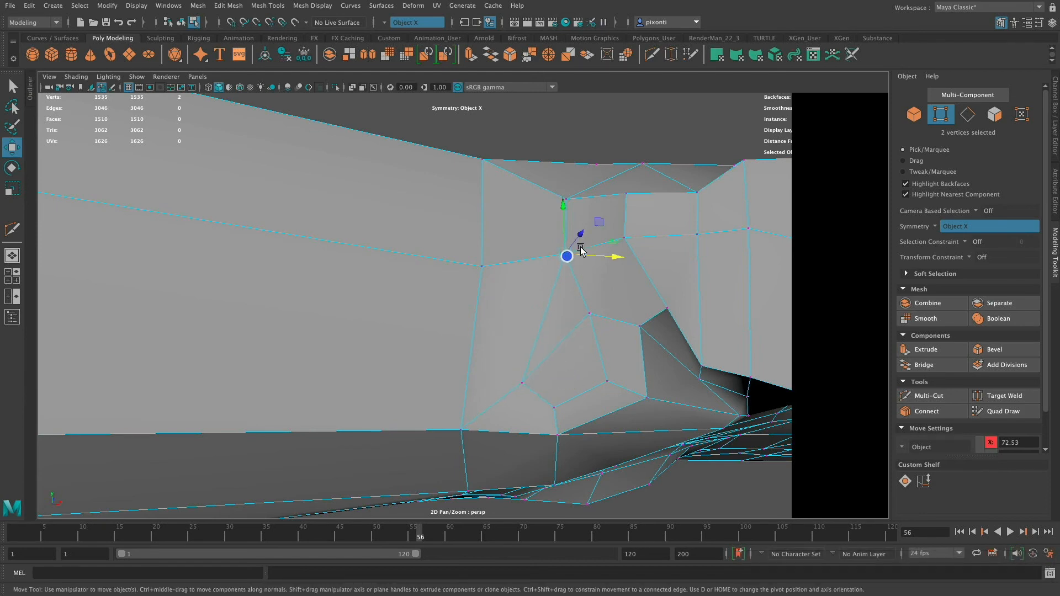
left_click_drag(622, 252, 600, 257)
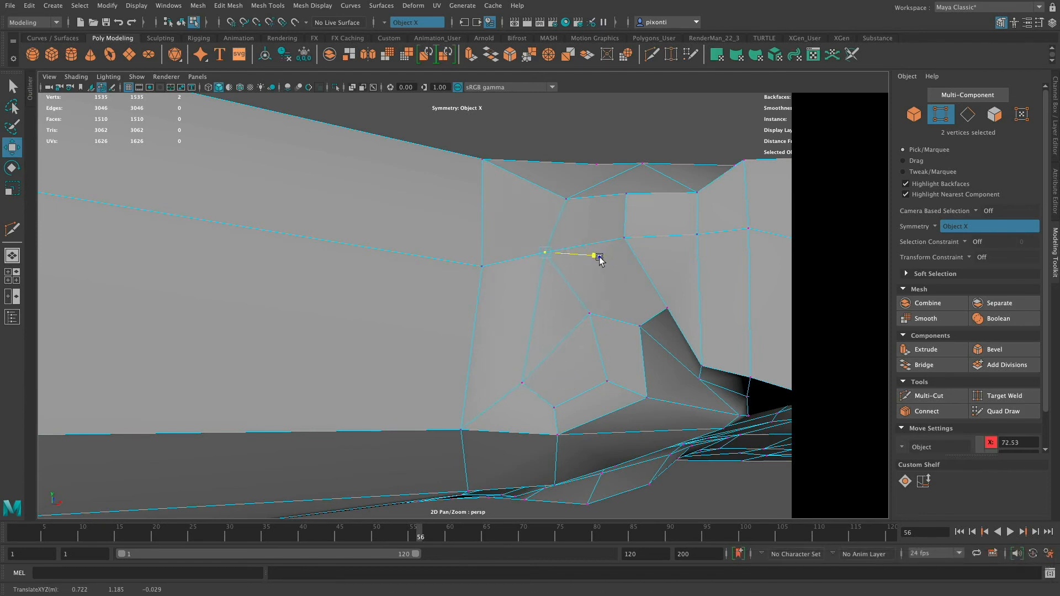
left_click(564, 201)
left_click(535, 253)
left_click(481, 267)
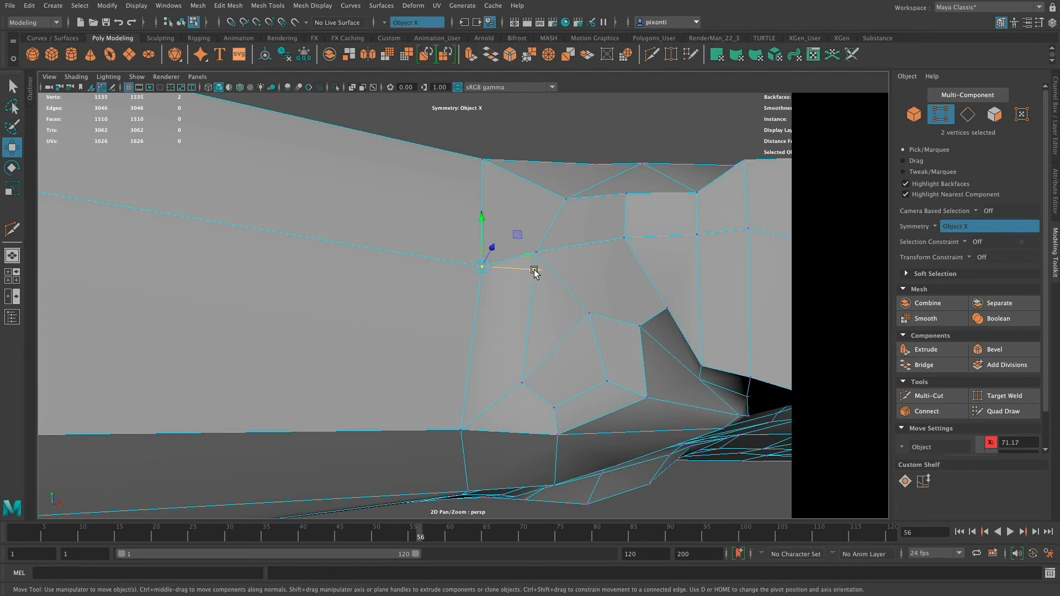
left_click_drag(534, 271, 494, 270)
Cut an edge from the central thumb-base vertex to the third middle-row vertex and delete the neighbouring diagonal to the second one
left_click_drag(612, 292, 639, 378, "alt")
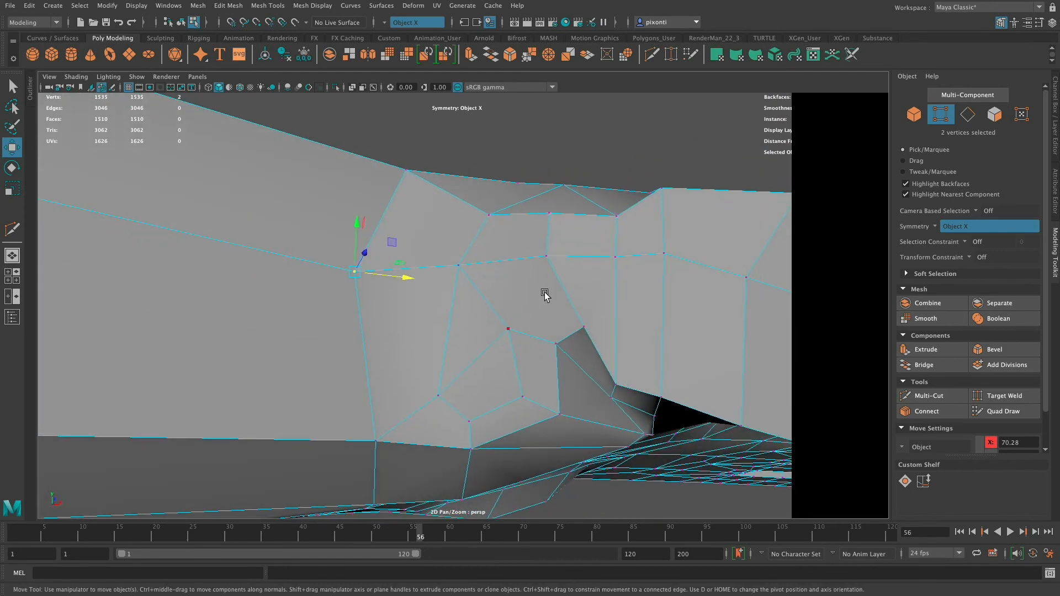
left_click(937, 398)
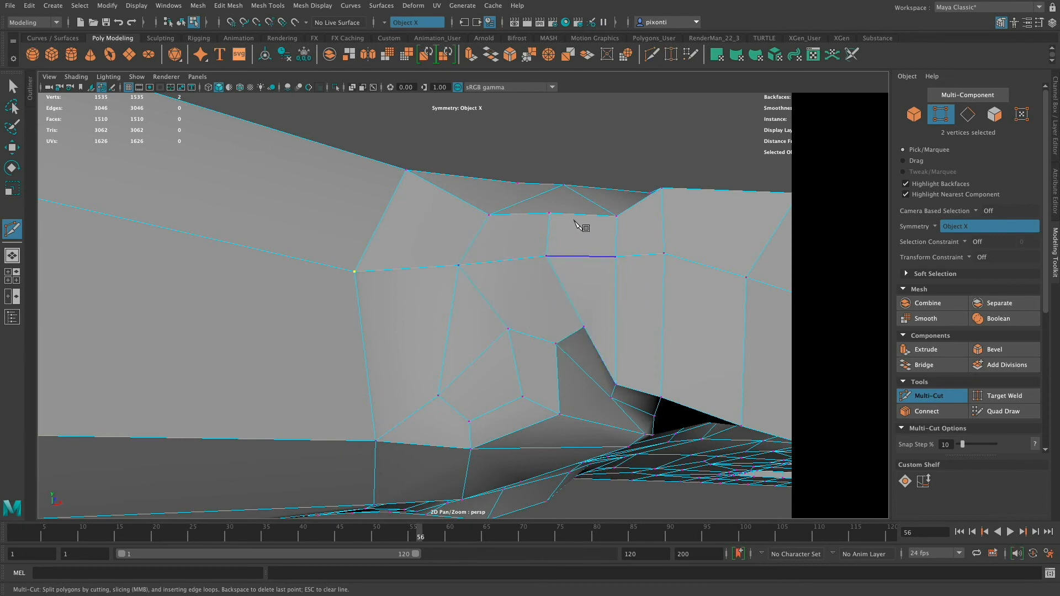
left_click(512, 329)
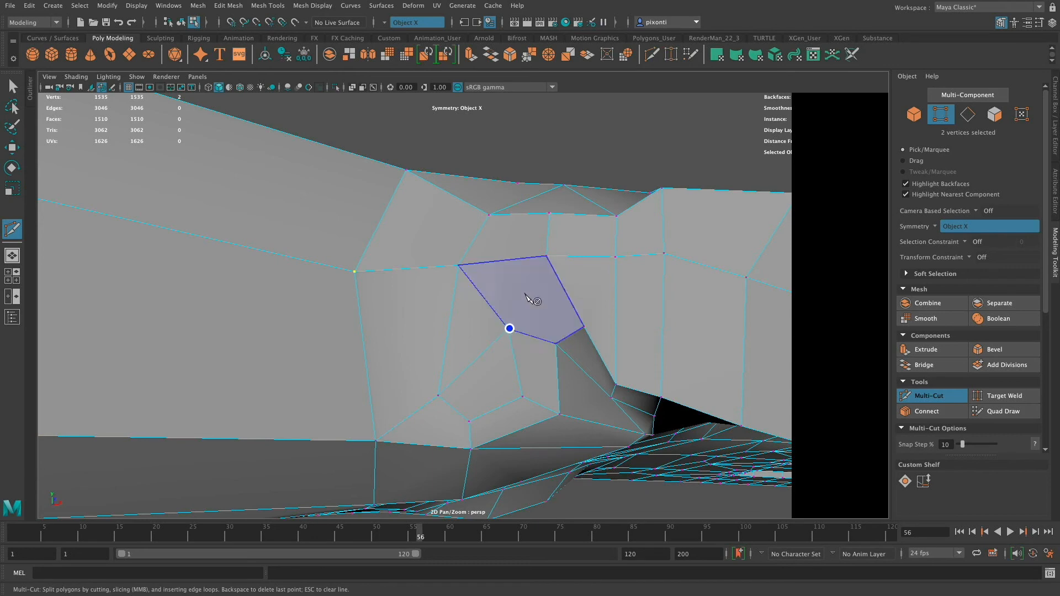
key("Return")
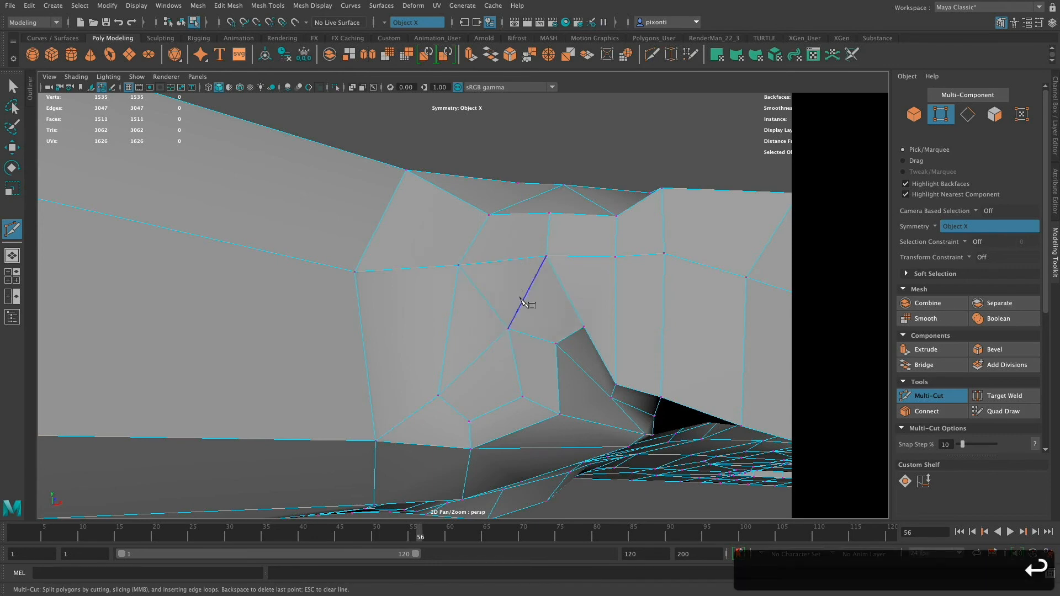
key("q")
right_click_drag(517, 299, 517, 262)
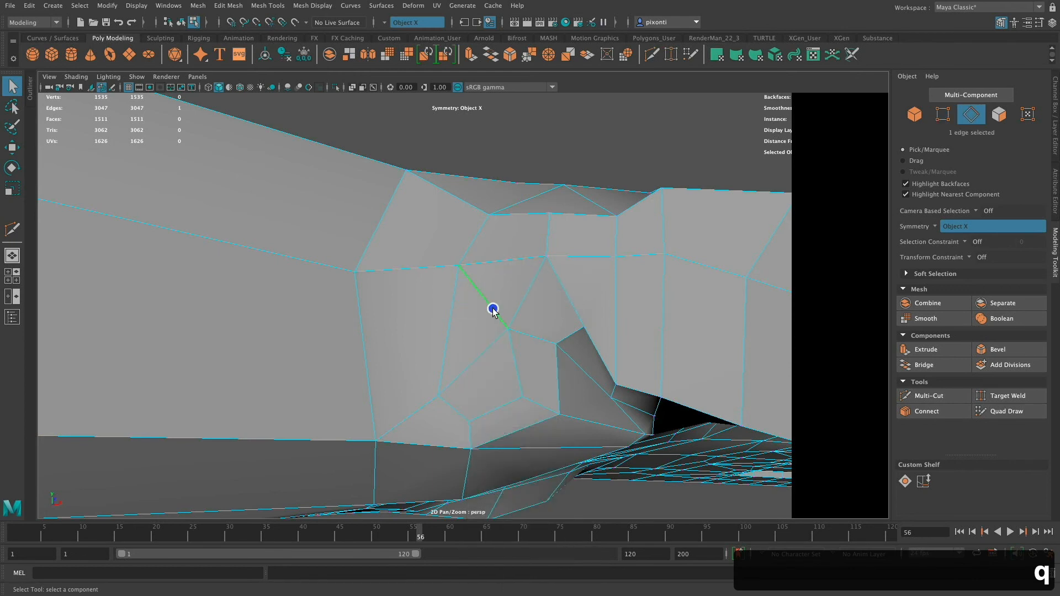
key("BackSpace")
Slide the lower inner vertex at the thumb base upward along its edge, level with the central vertices
right_click_drag(461, 294, 411, 296)
left_click(437, 395)
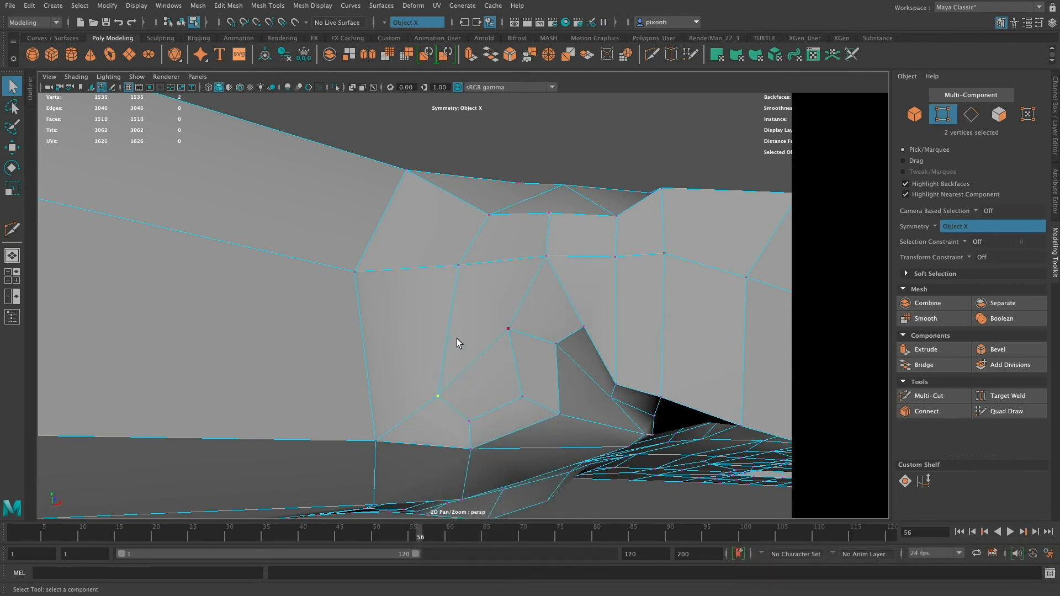
key("w")
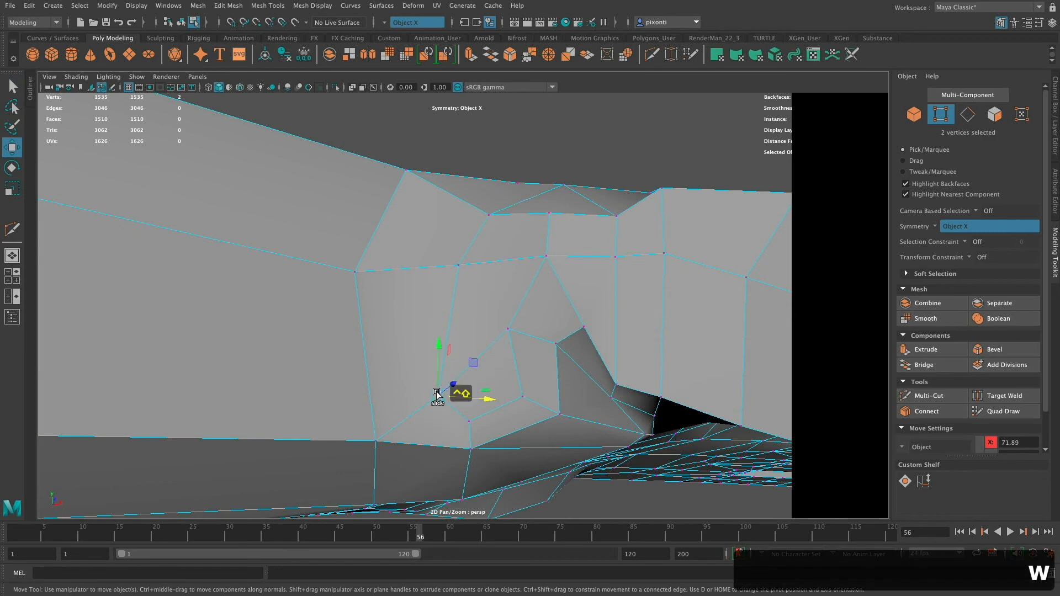
left_click_drag(438, 395, 444, 349)
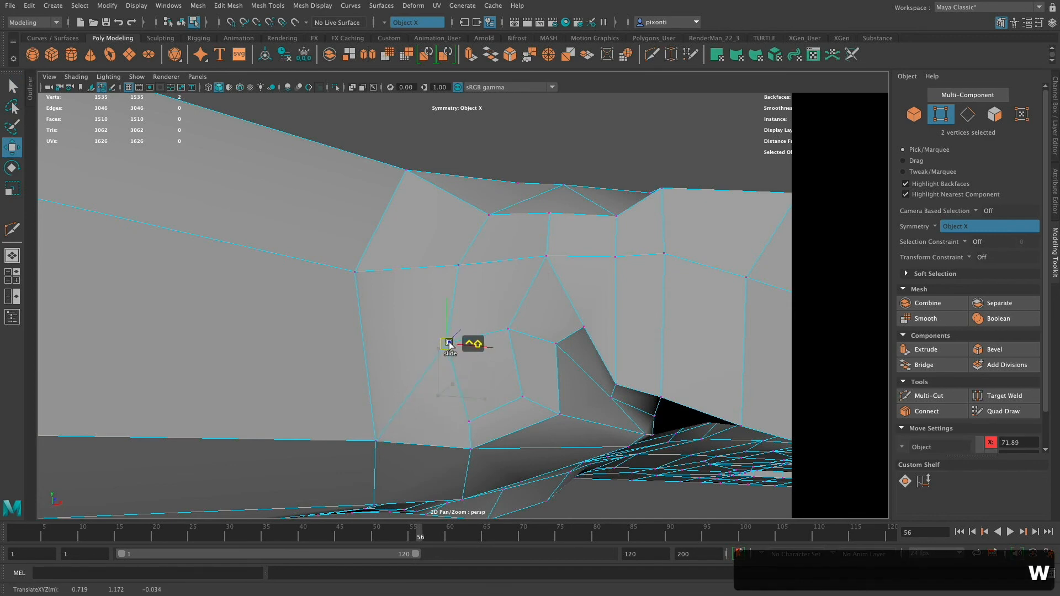
left_click(508, 329)
Raise the three vertices along the edge of the gap under the thumb base toward the middle row
left_click_drag(548, 331, 583, 243)
left_click(585, 331)
left_click(619, 380)
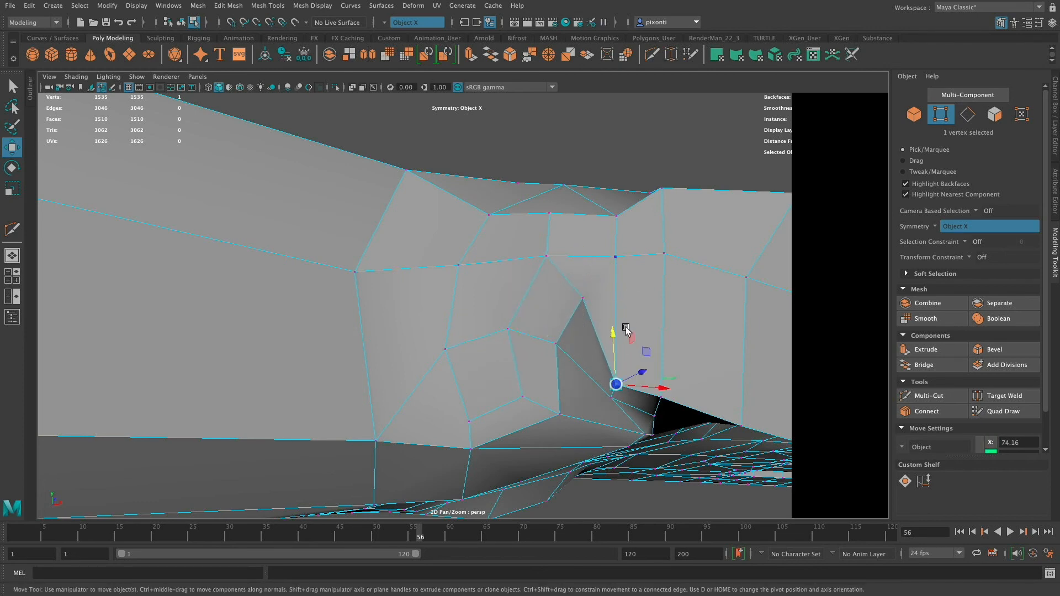
left_click_drag(618, 353, 620, 280)
left_click(663, 398)
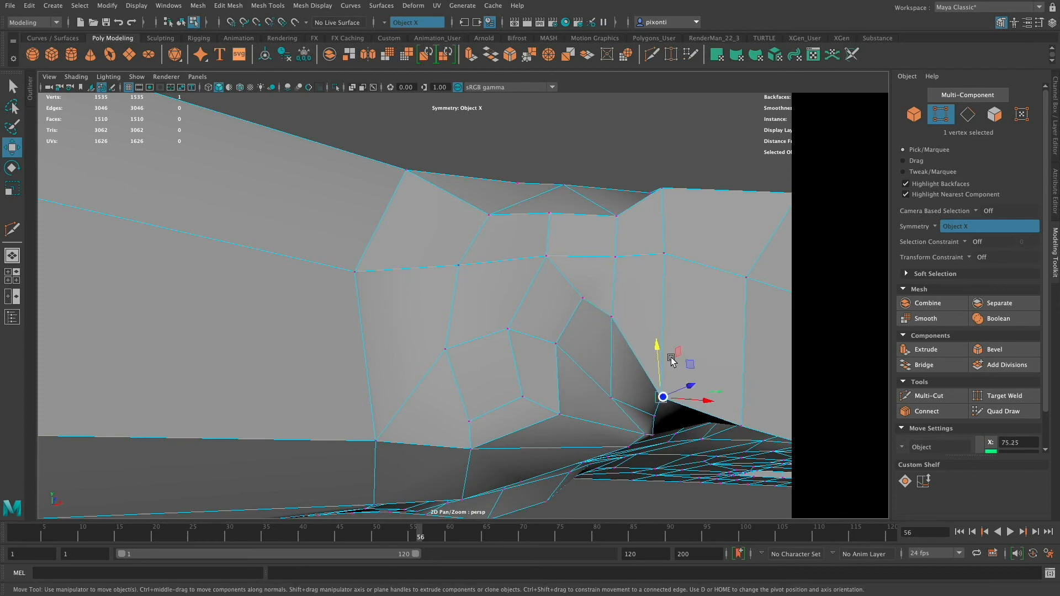
left_click_drag(667, 397, 665, 279)
Shift the three vertices along the lower palm side of the thumb base toward the wrist
mouse_move(659, 339)
left_mouse_down("alt")
mouse_move(664, 350)
mouse_move(667, 309)
mouse_move(660, 329)
left_mouse_up("alt")
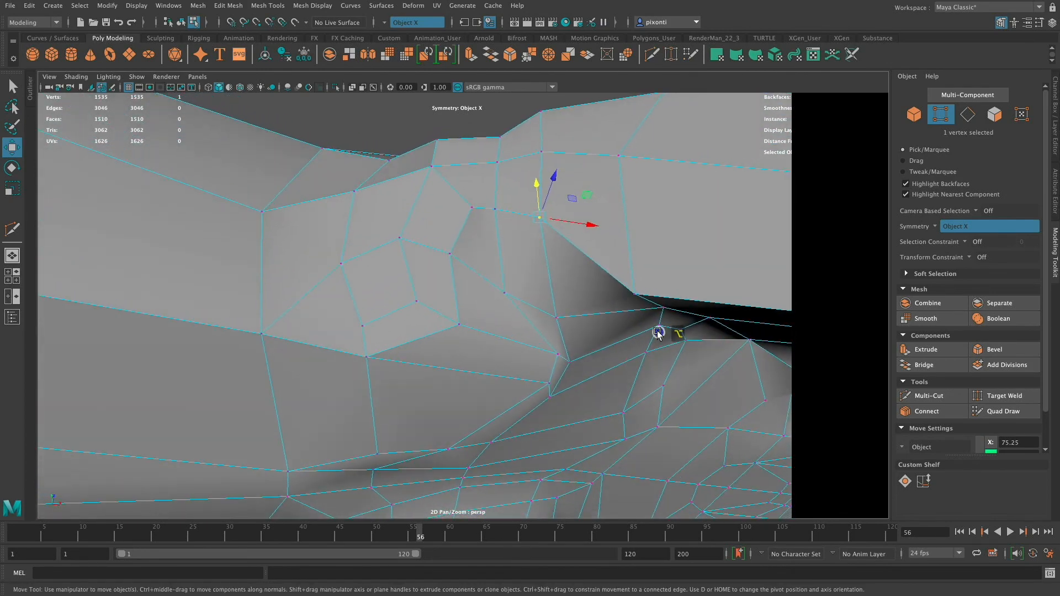
left_click_drag(611, 356, 583, 356)
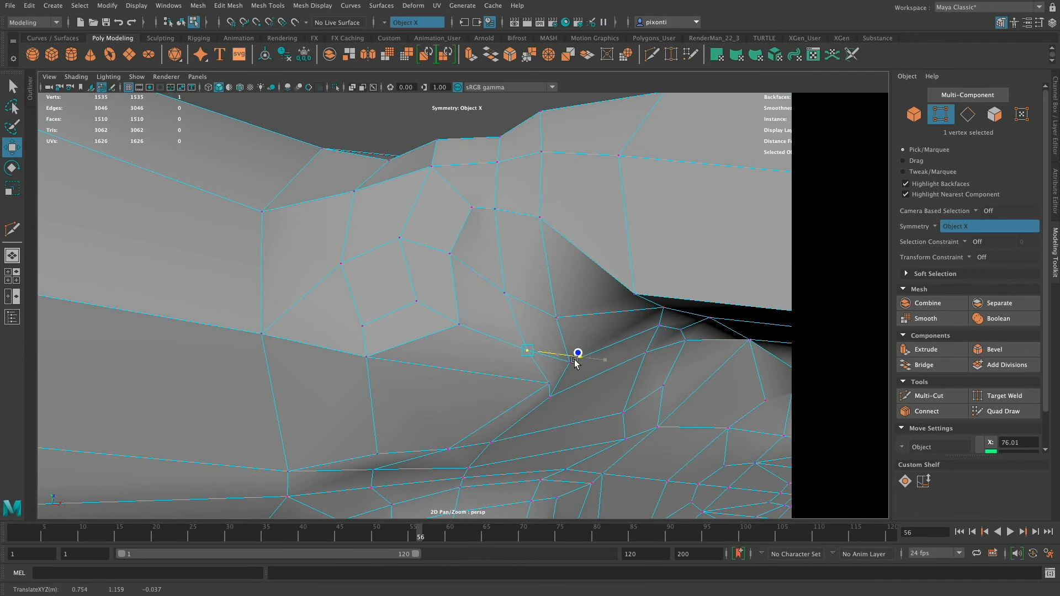
left_click(548, 384)
left_click_drag(597, 390, 561, 385)
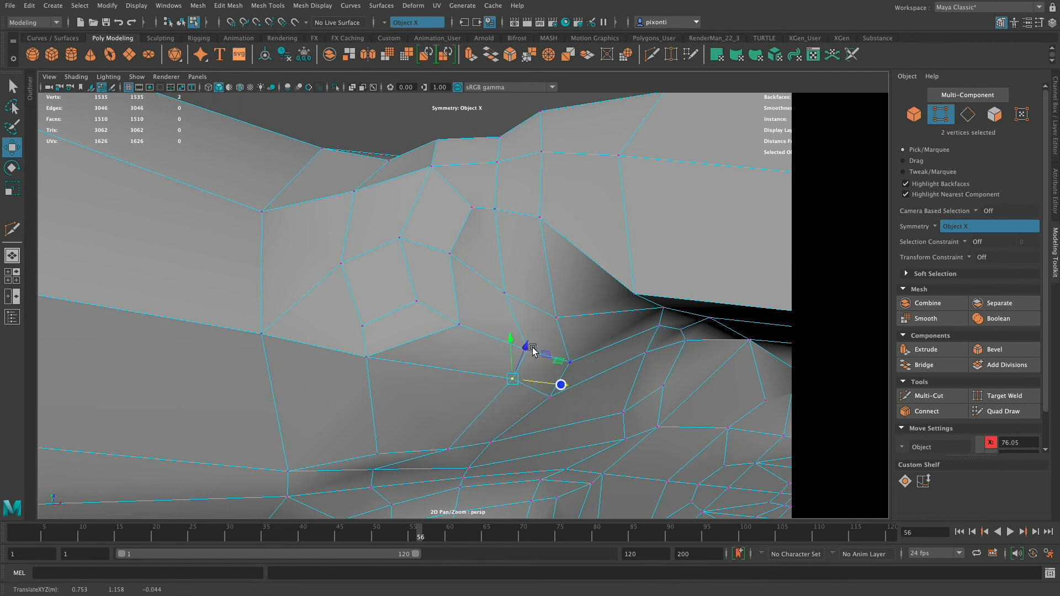
left_click(458, 325)
left_click_drag(504, 328, 501, 334)
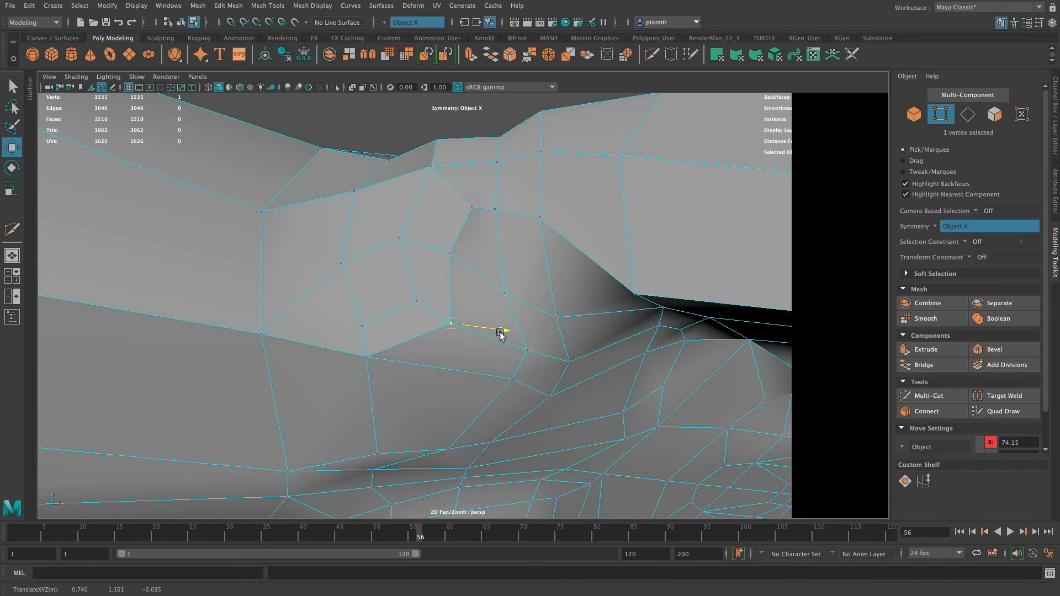
Lower the bottom corner vertex of the thumb-base patch and raise the two small inner vertices above it
left_click(367, 354)
left_click_drag(373, 329, 370, 354)
left_click(364, 327)
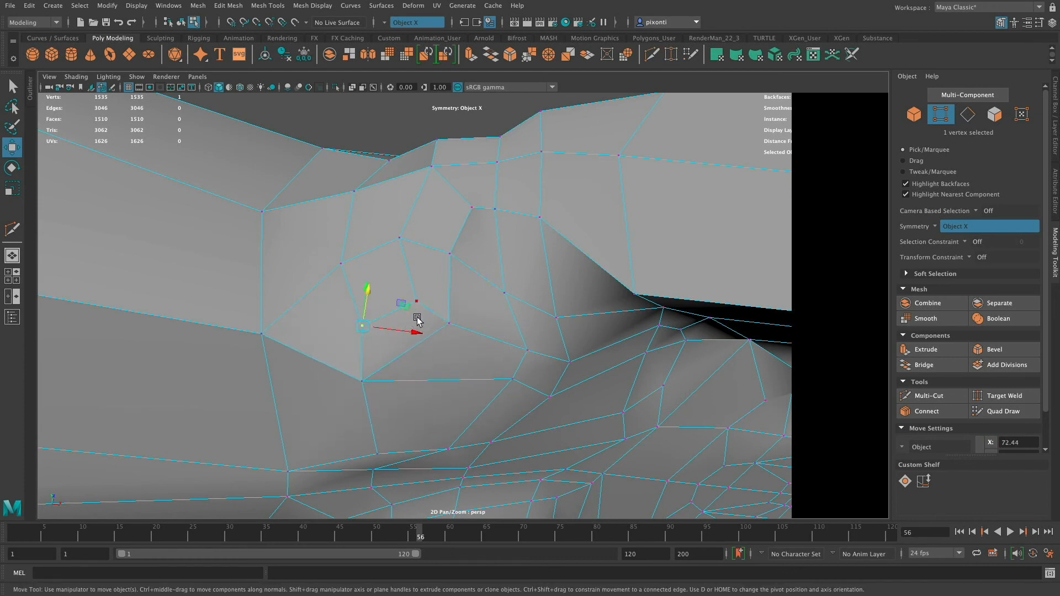
left_click_drag(416, 320, 421, 332)
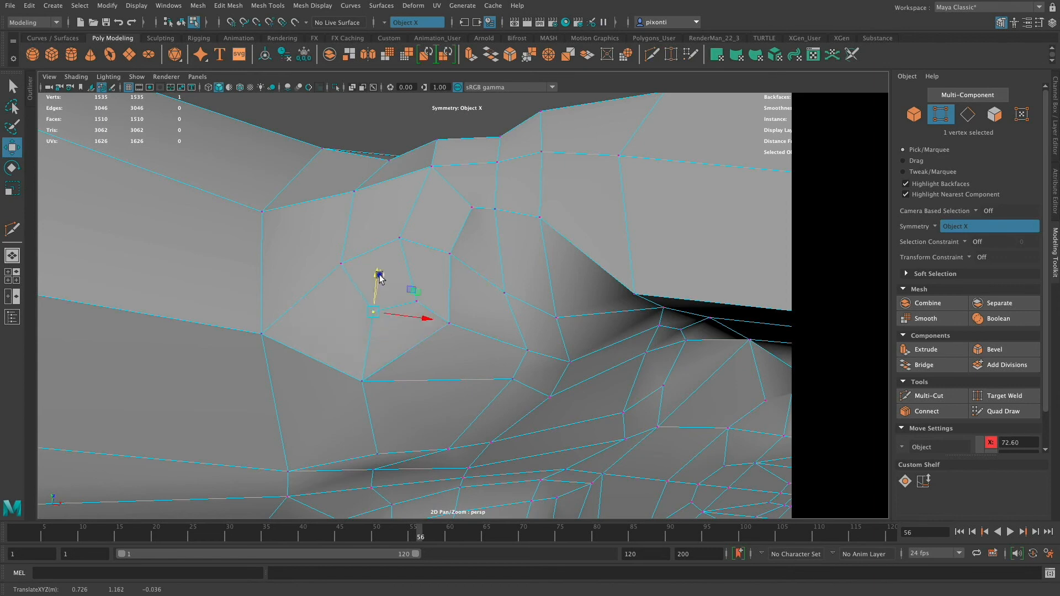
left_click(418, 301)
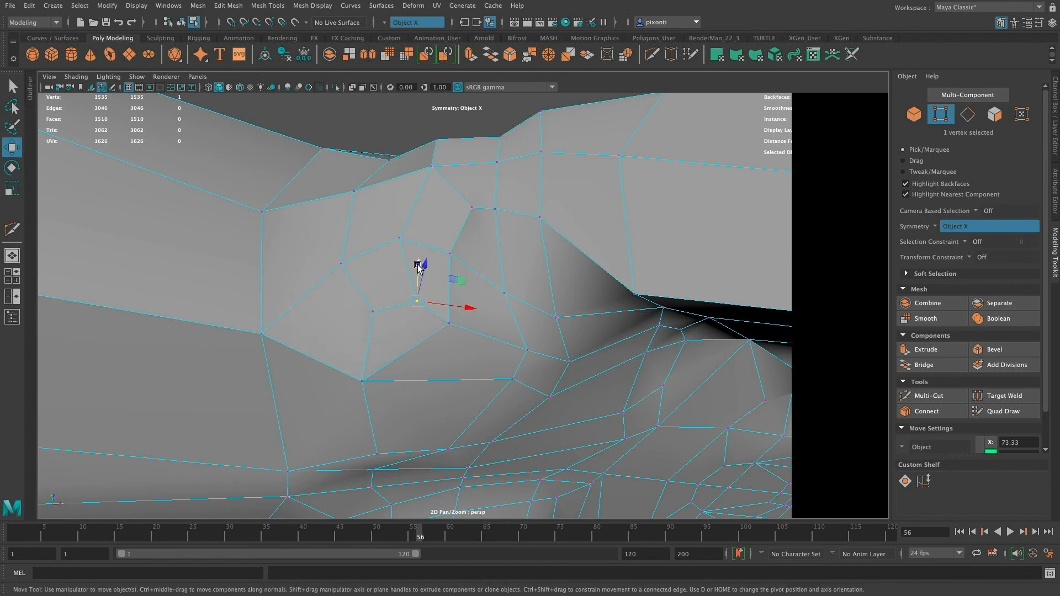
left_click_drag(418, 267, 418, 254)
Slide the vertices on the lower side of the thumb along their edges at the base and at the joint
left_click_drag(546, 362, 577, 402, "alt")
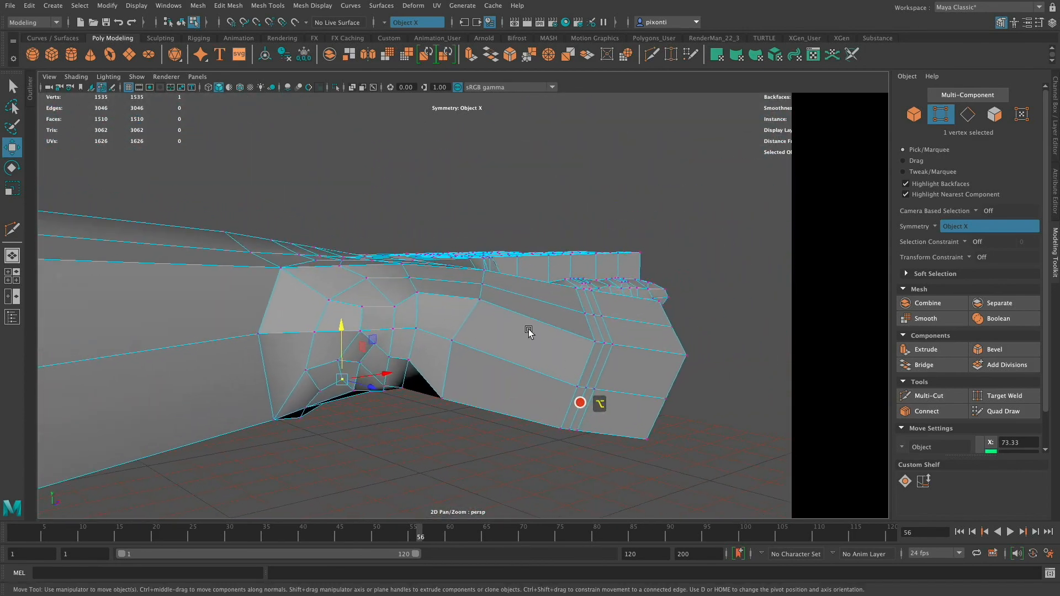
left_click(444, 398)
left_click_drag(440, 380, 474, 328, "alt")
left_click(571, 427)
left_click_drag(571, 427, 594, 365, "ctrl+shift")
left_click(605, 340)
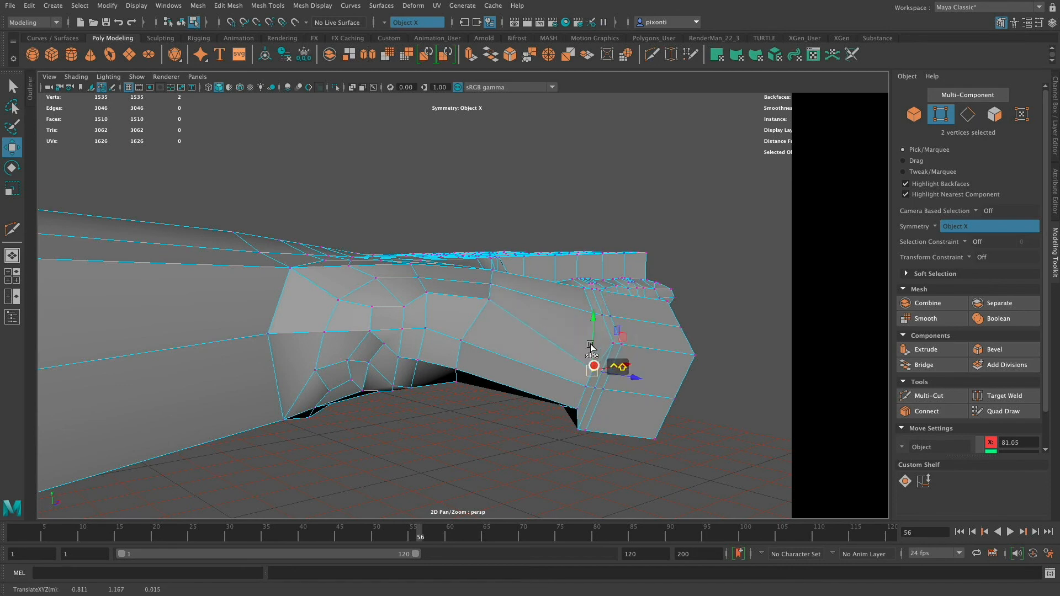
Slide the upper-side thumb vertex down along its edge and add the neighbouring vertex toward the wrist to the selection
left_click(490, 300)
left_click_drag(489, 300, 473, 315, "ctrl+shift")
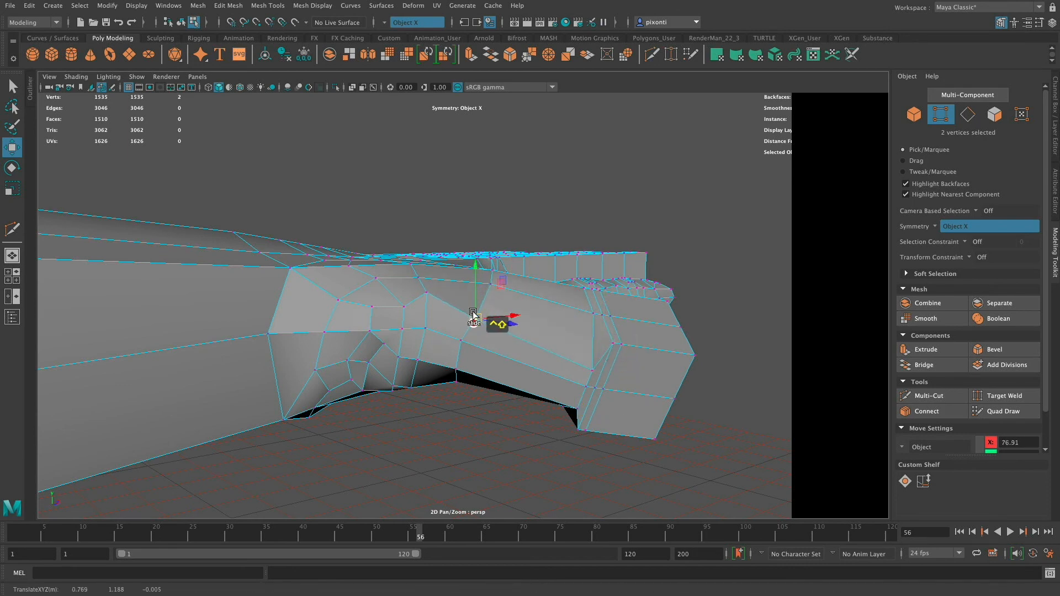
left_click(426, 297, "shift")
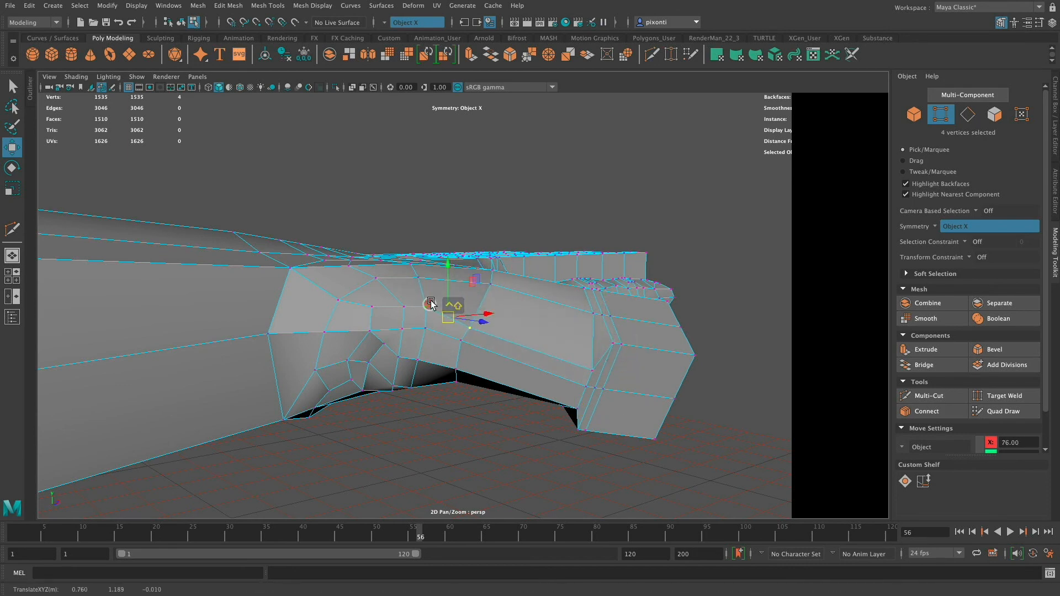
Insert an edge loop with Multi-Cut across the thumb's first segment, through the thumb webbing and over the palm behind the fingers
left_click_drag(615, 383, 635, 417, "alt")
key("q")
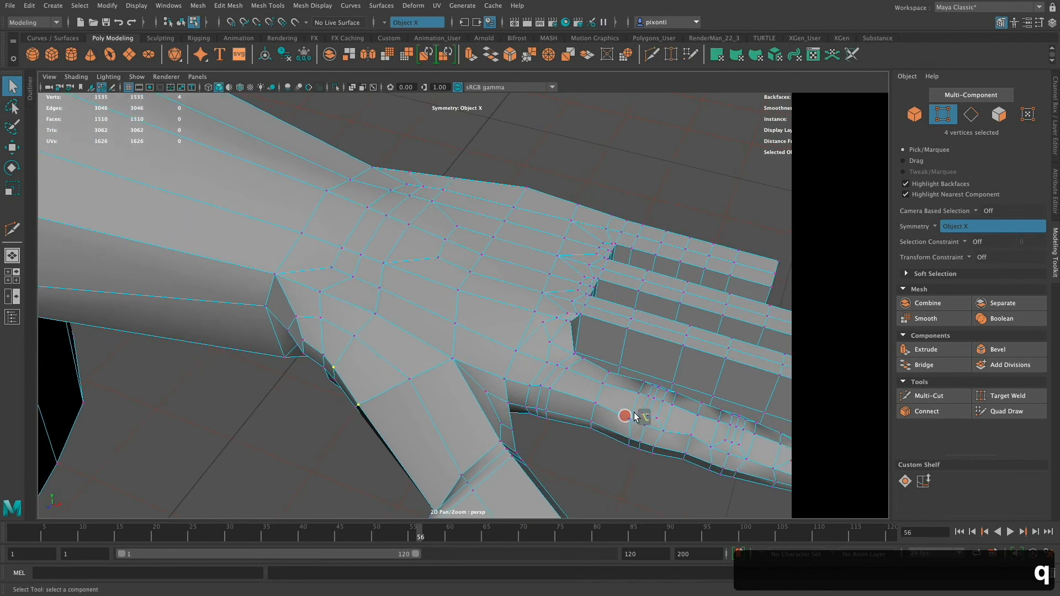
left_click(933, 396)
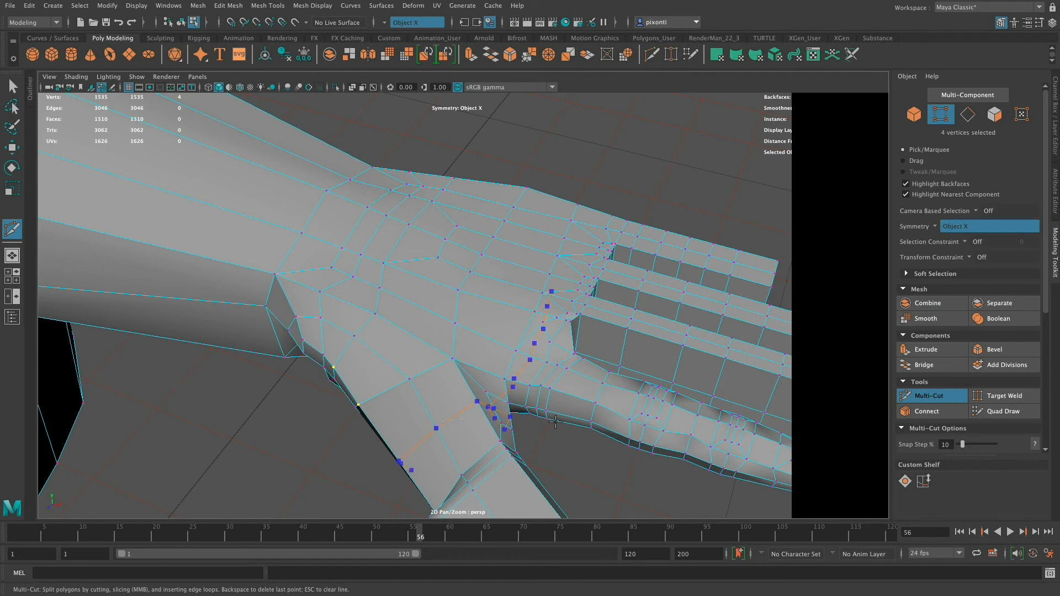
key("Return")
left_click_drag(554, 438, 558, 390, "alt")
key("super+z")
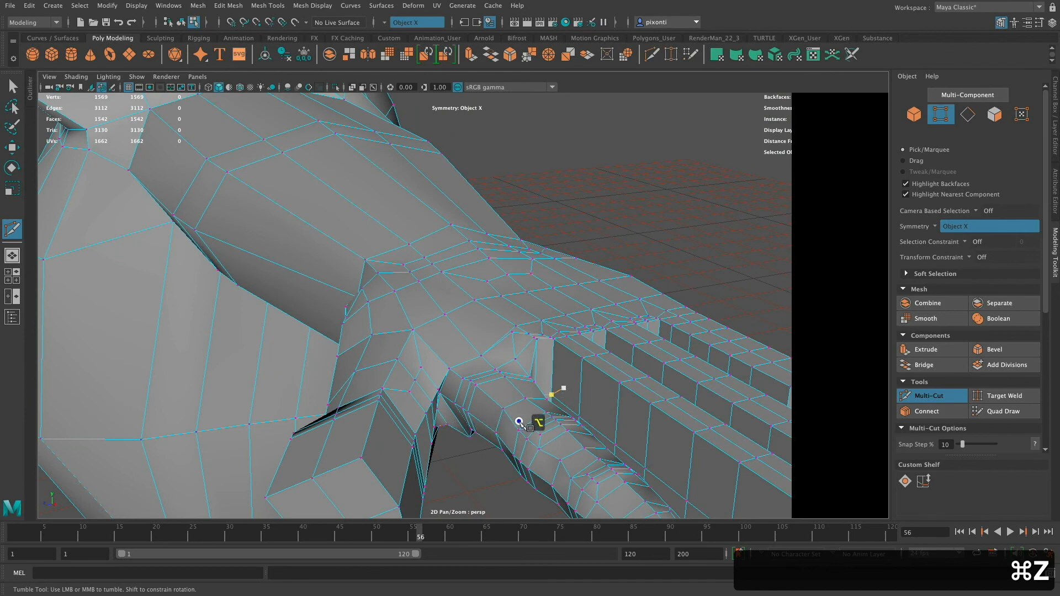
Select the full edge loop that crosses the thumb's first segment, the webbing and the palm behind the fingers
left_click_drag(519, 422, 527, 433, "alt")
left_click_drag(461, 390, 473, 394, "alt")
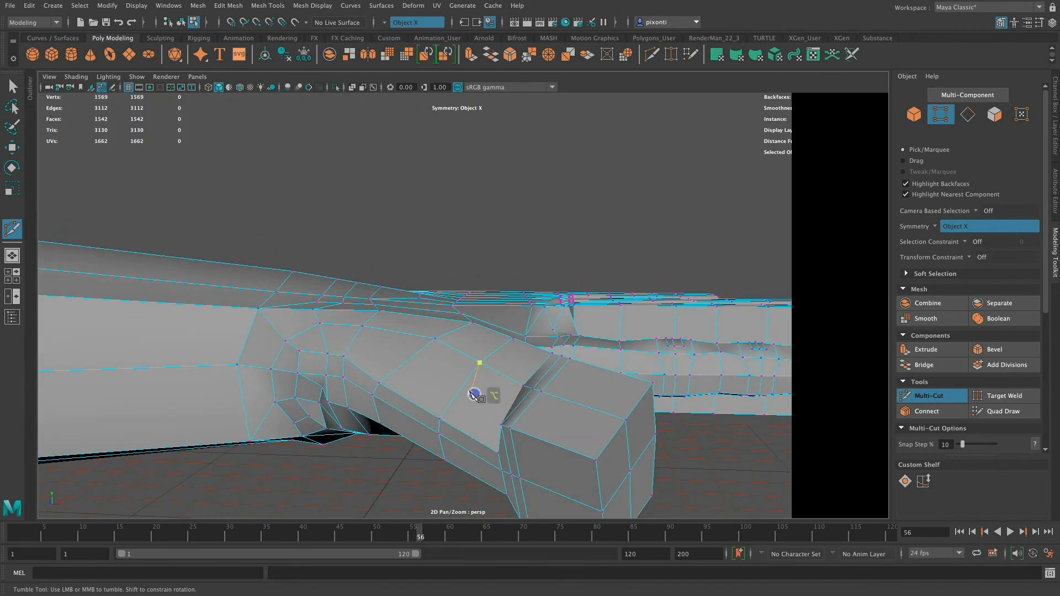
key("q")
right_click_drag(487, 299, 500, 265)
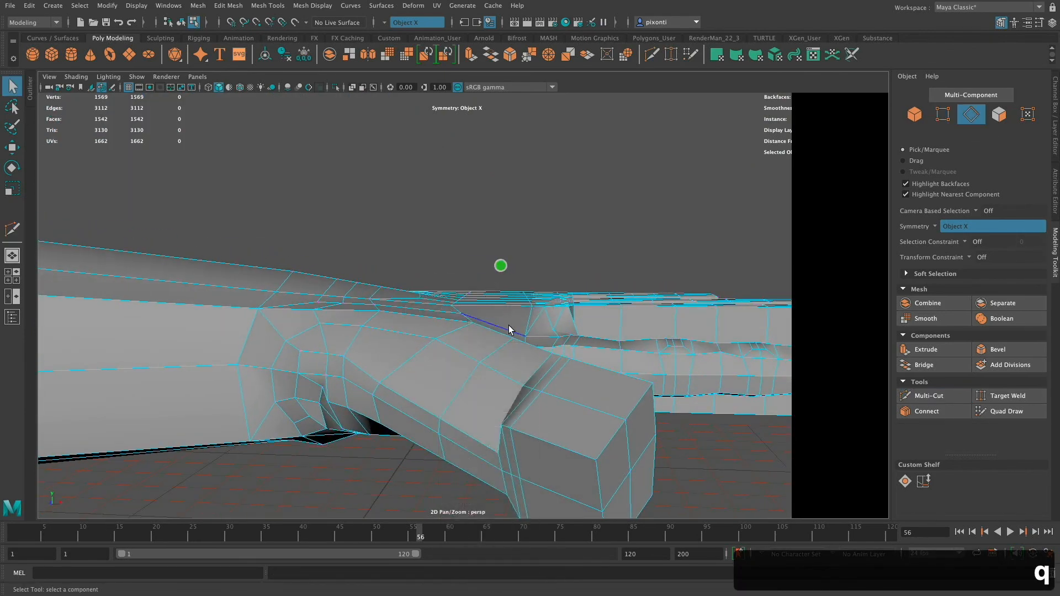
double_click(463, 389)
left_click_drag(464, 387, 468, 332, "alt")
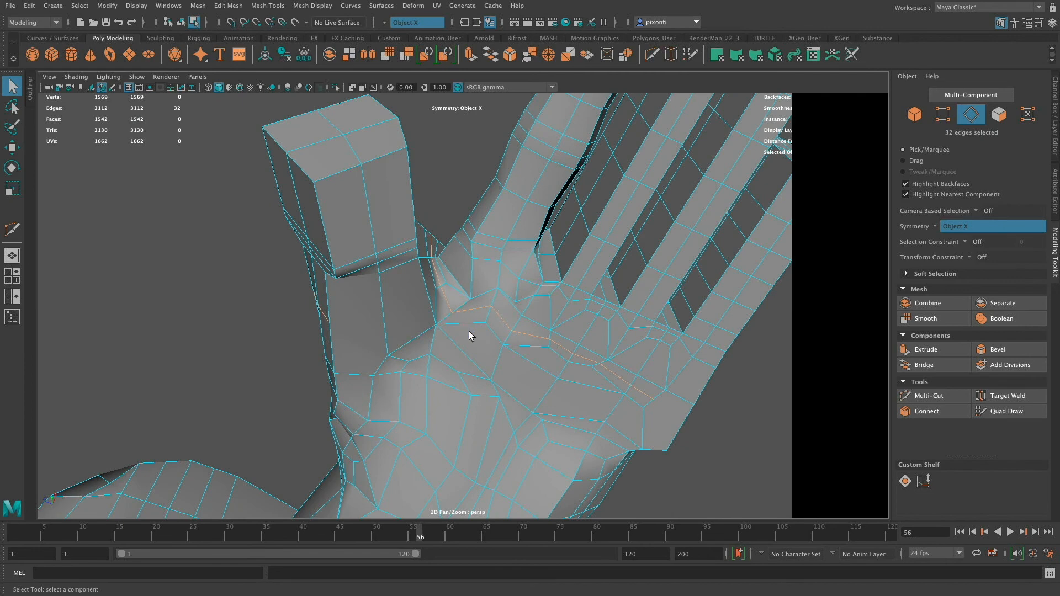
key("Return")
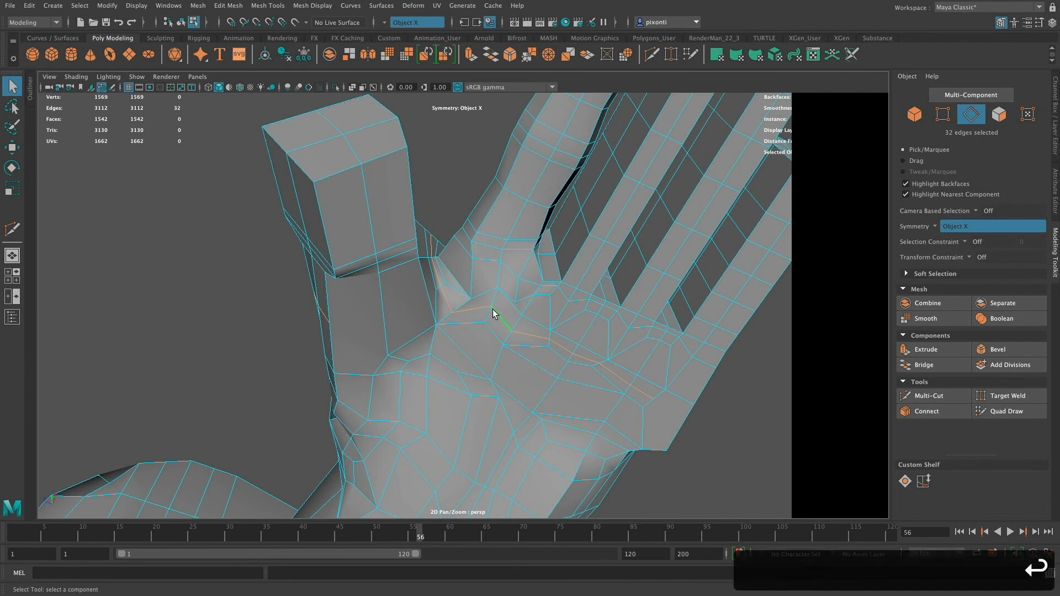
key("Delete")
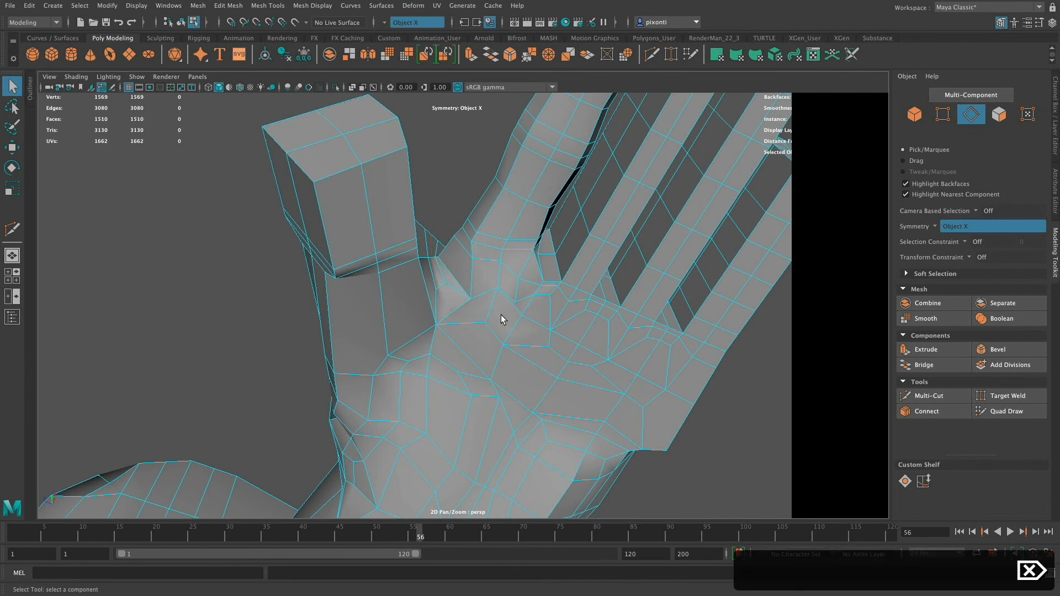
key("q")
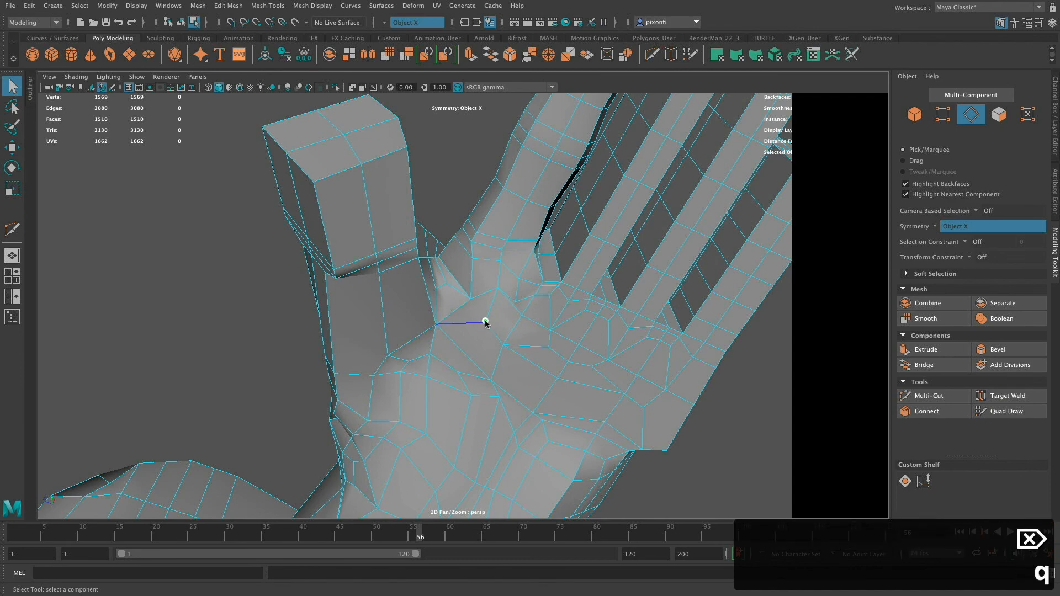
right_click_drag(484, 324, 441, 295)
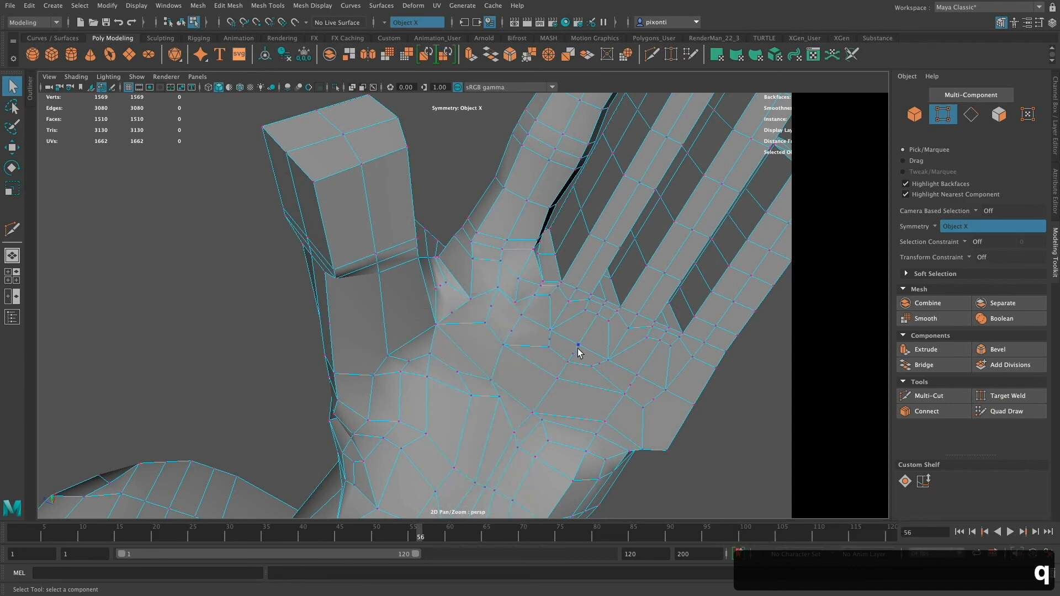
left_click(509, 328)
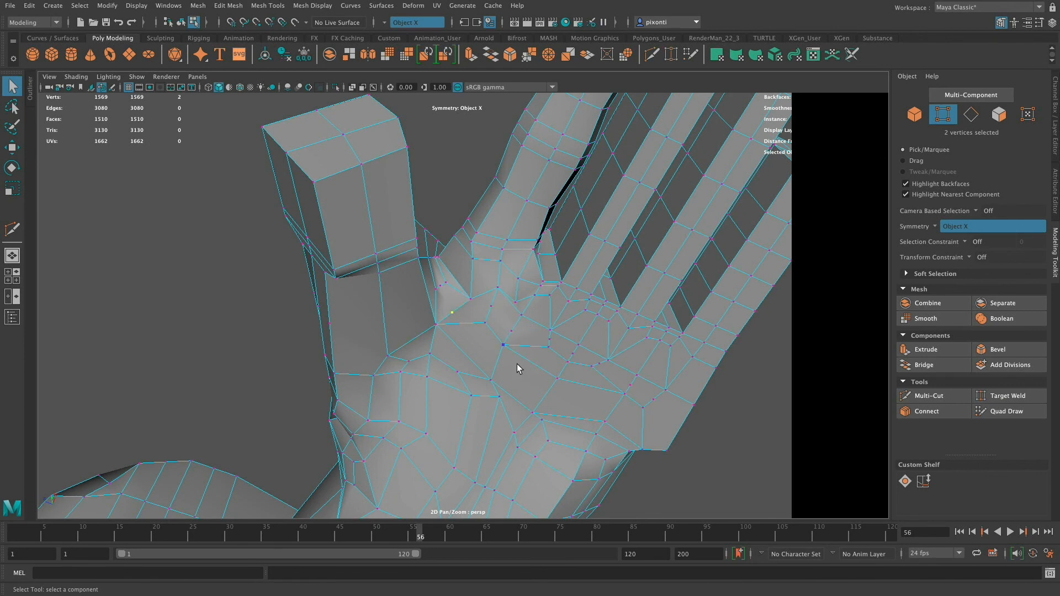
key("z")
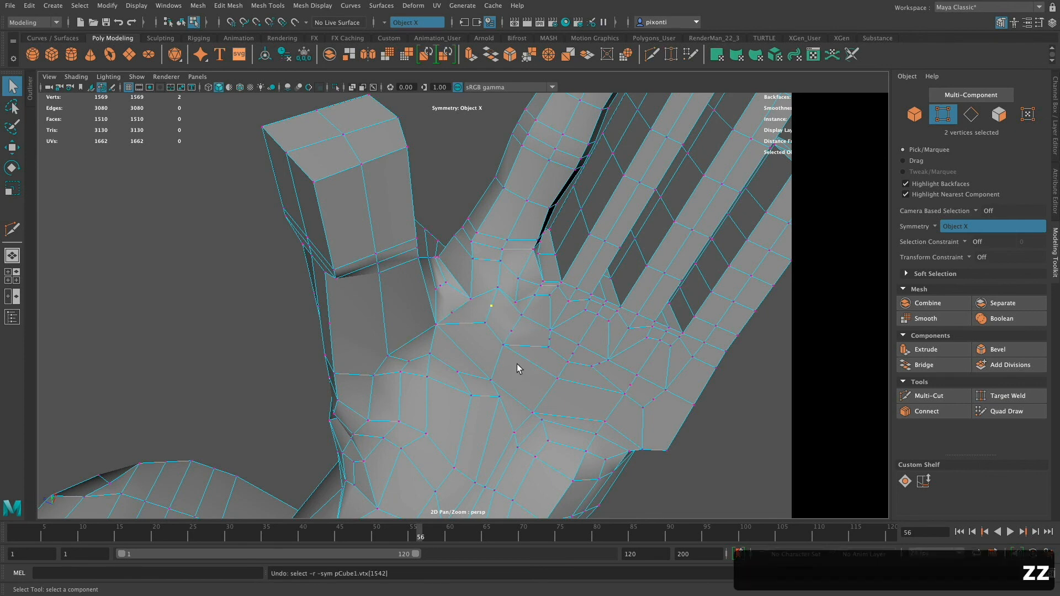
key("z")
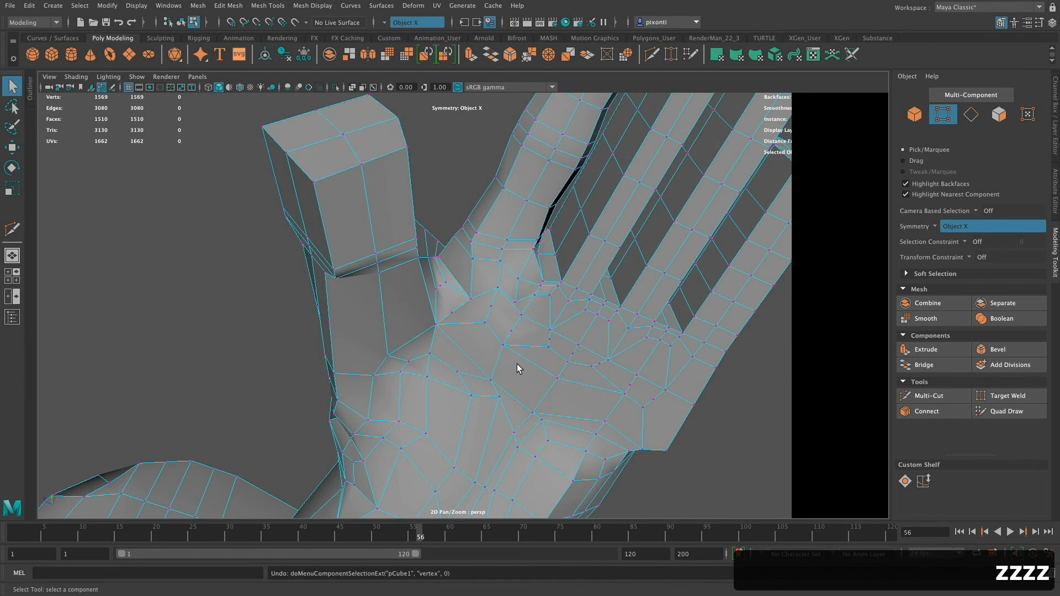
key("z")
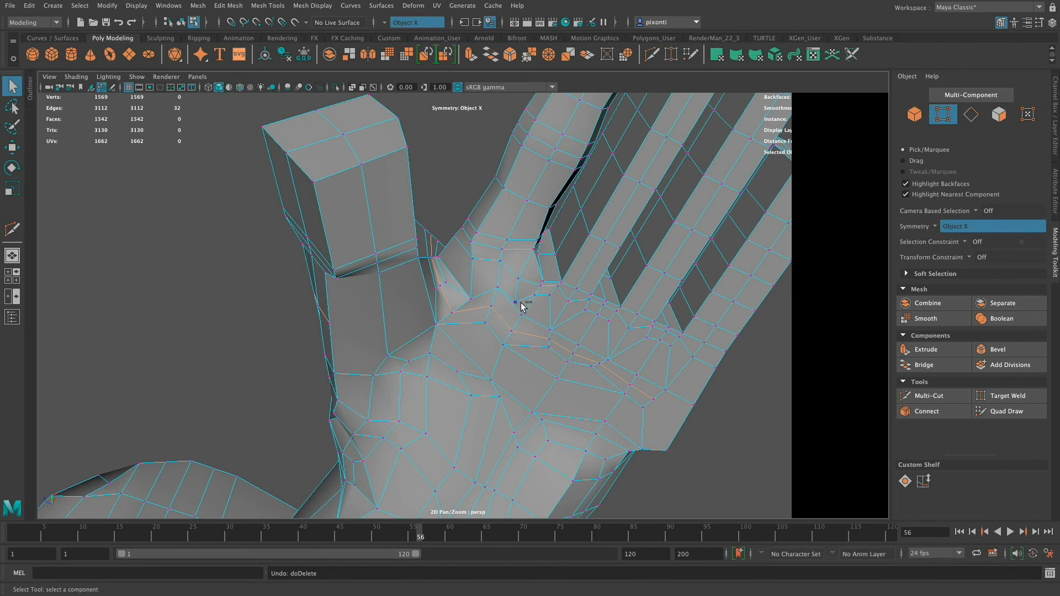
Delete the selected edge loop together with its vertices and return to vertex selection
key("ctrl+Delete")
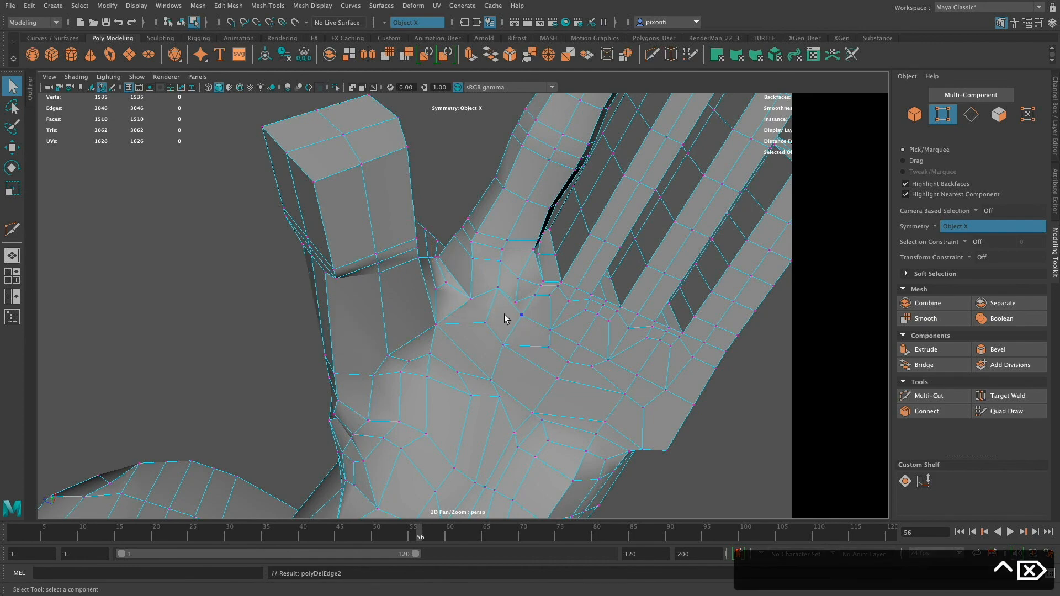
right_click_drag(502, 293, 456, 299)
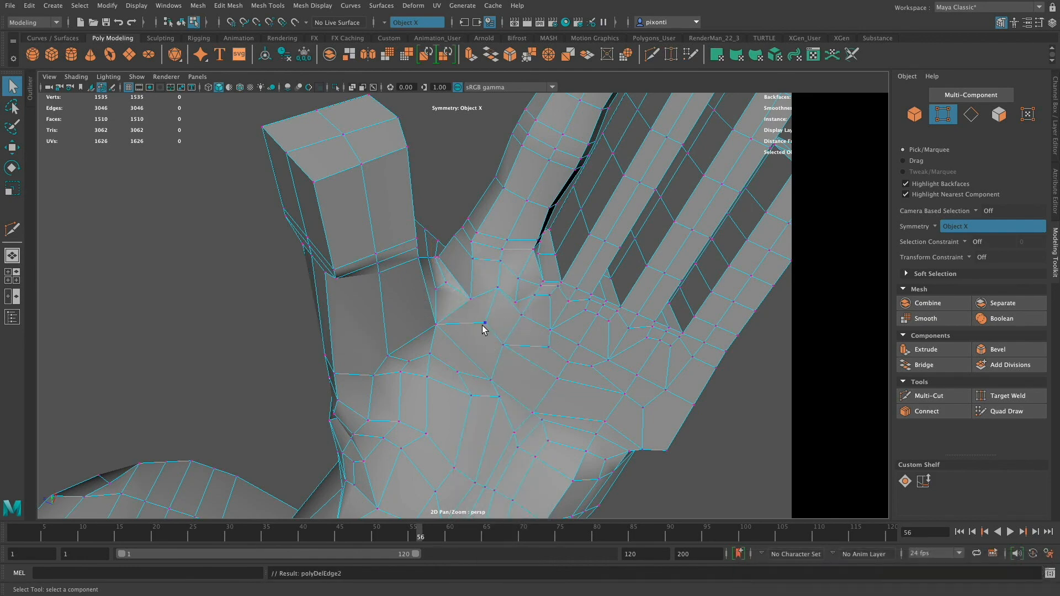
Examine the hand's shape and edge flow from the thumb side, the back of the hand and around the fingers
left_click_drag(504, 343, 640, 374, "alt")
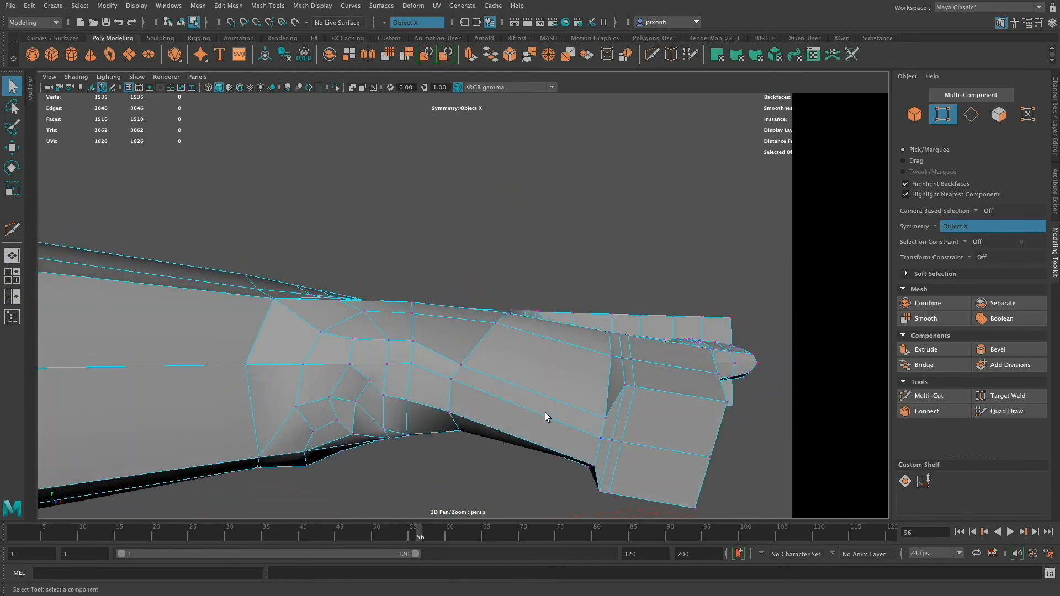
left_click_drag(545, 412, 606, 394, "alt")
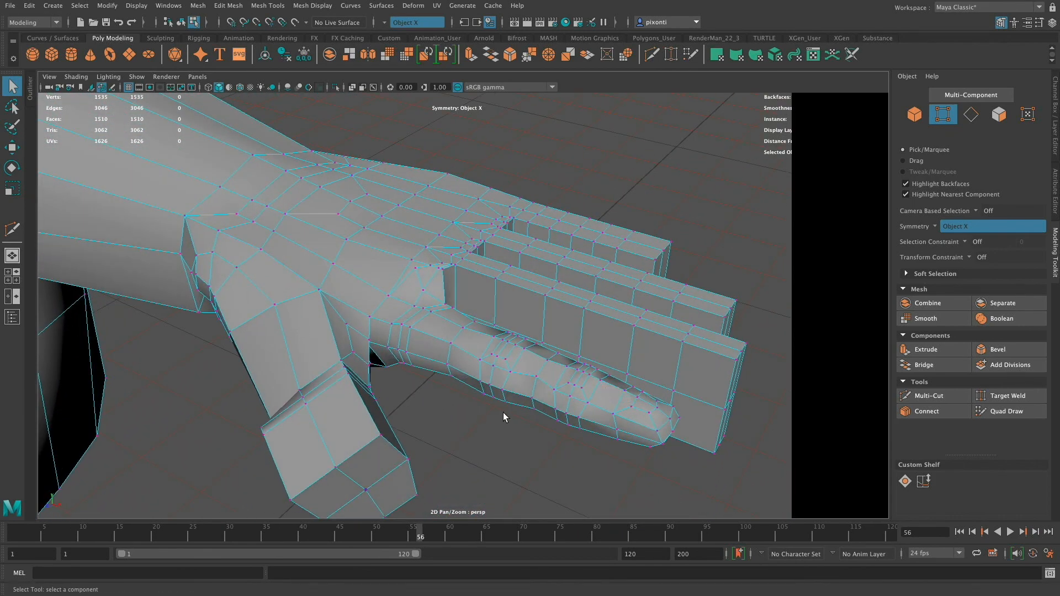
left_click_drag(503, 416, 684, 350, "alt")
middle_click_drag(683, 350, 681, 357, "alt")
left_click_drag(682, 357, 609, 424, "alt")
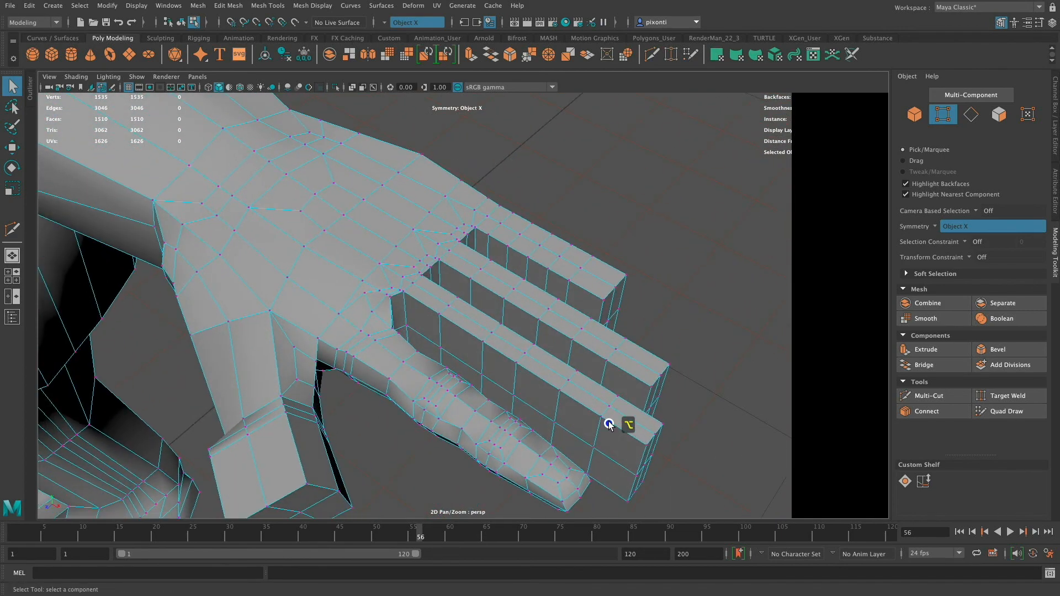
middle_click_drag(538, 439, 529, 413, "alt")
middle_click_drag(530, 346, 540, 366, "alt")
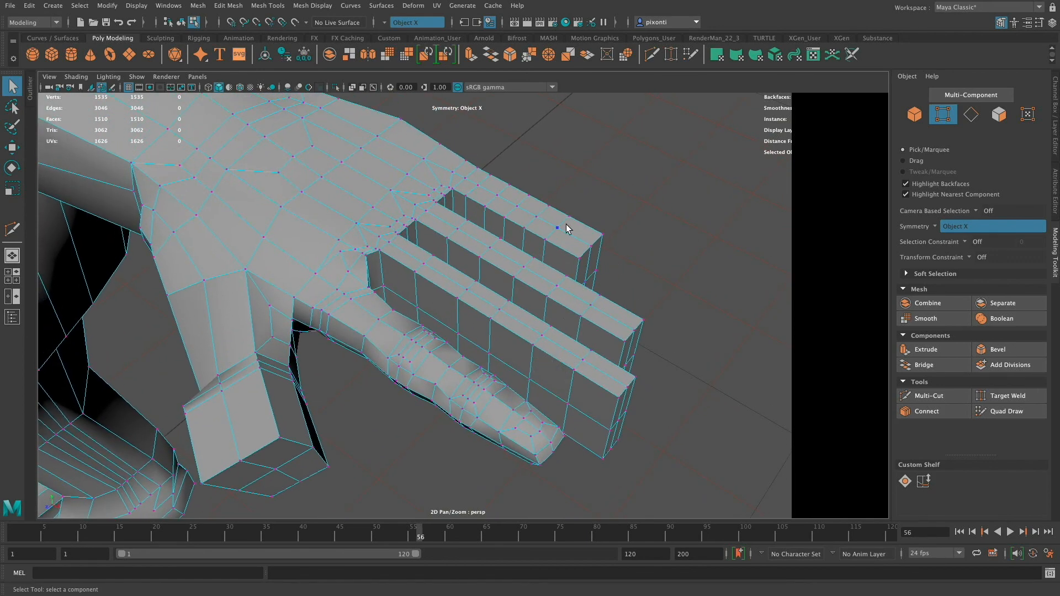
left_click_drag(568, 355, 621, 385, "alt")
Select the vertices behind the gaps between the block fingers on the back of the hand and move them toward the wrist to about X 82.53
left_click_drag(559, 432, 586, 330, "alt")
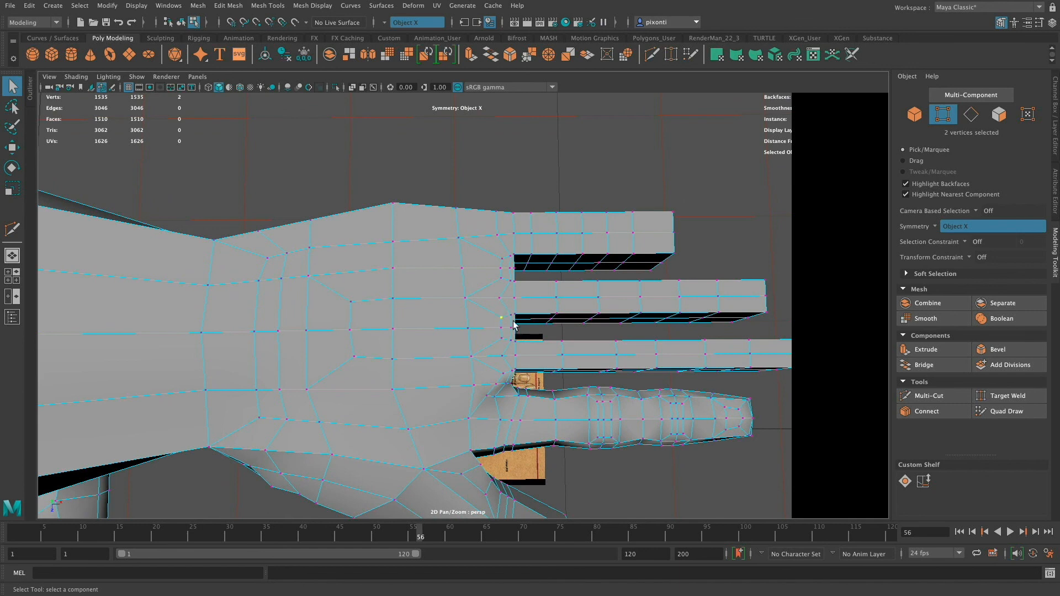
key("w")
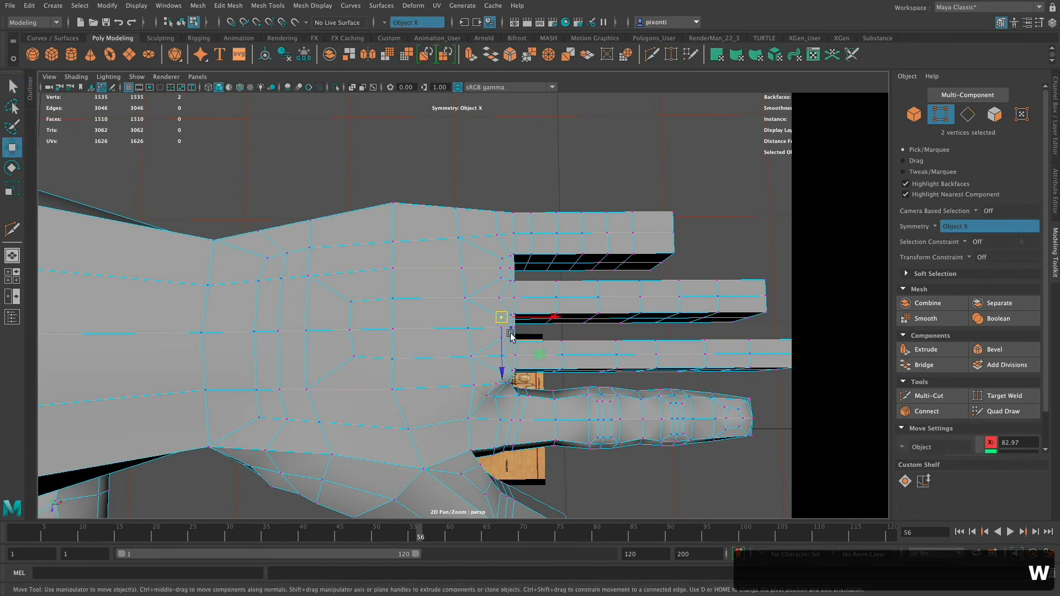
key("q")
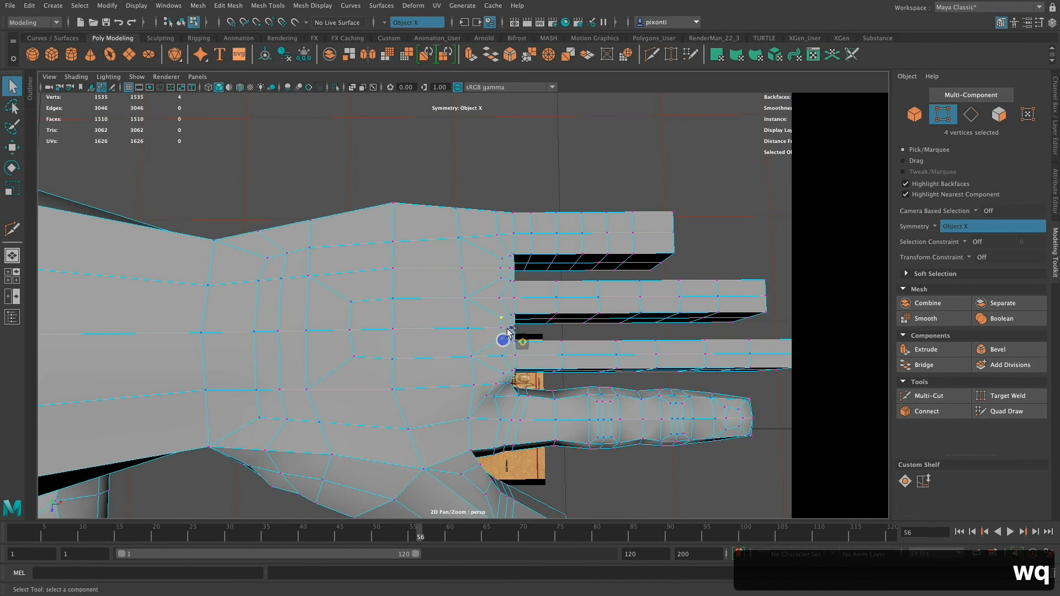
left_click(502, 272, "shift")
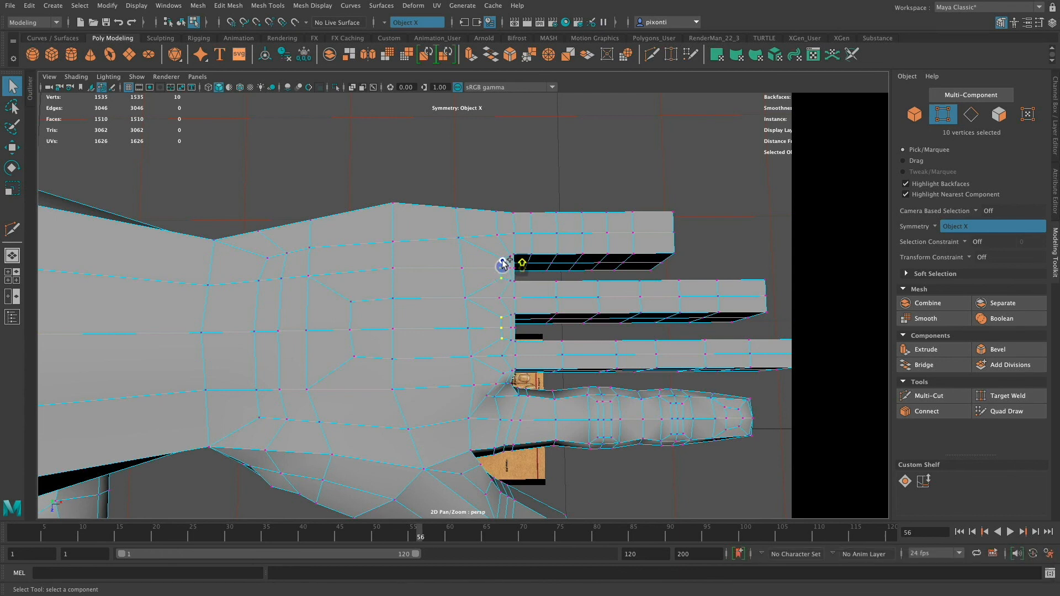
left_click(502, 356, "shift")
key("w")
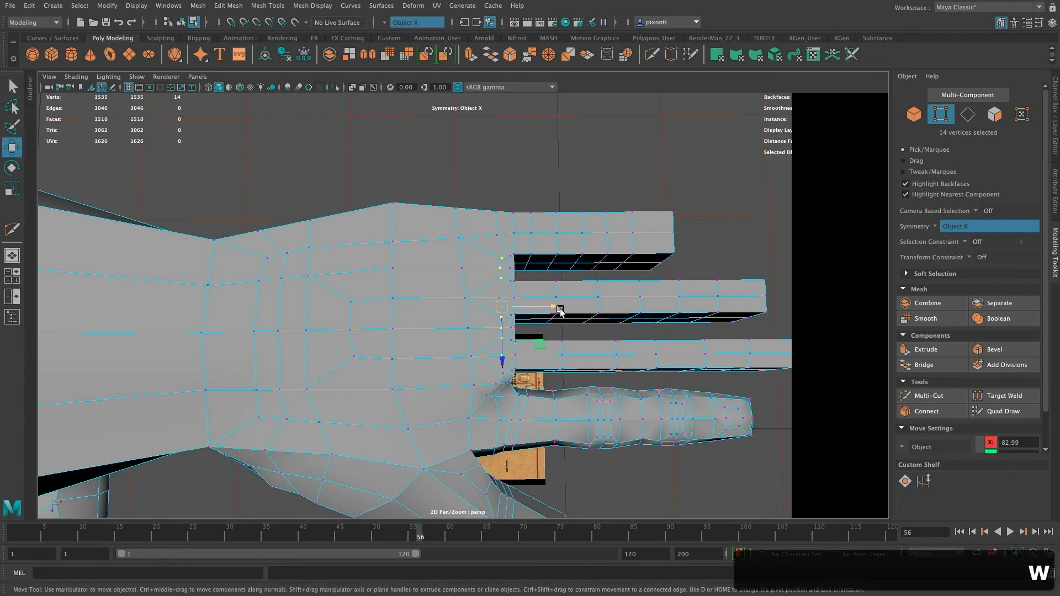
left_click_drag(558, 310, 546, 309)
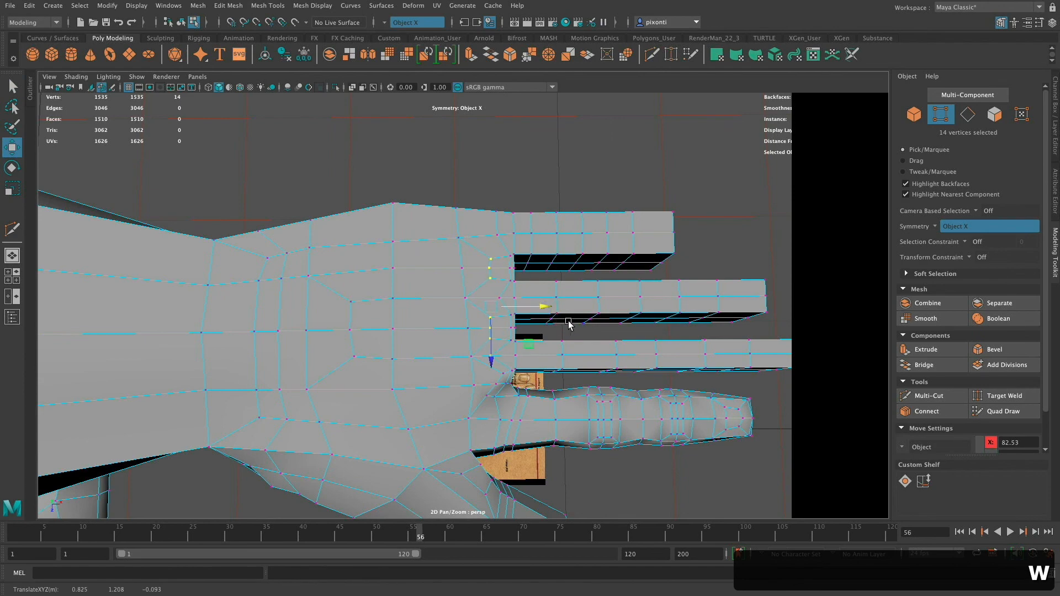
In the top view, select the whole little finger with its base vertices and move it back toward the wrist to about X 85.16
key("space")
key("space")
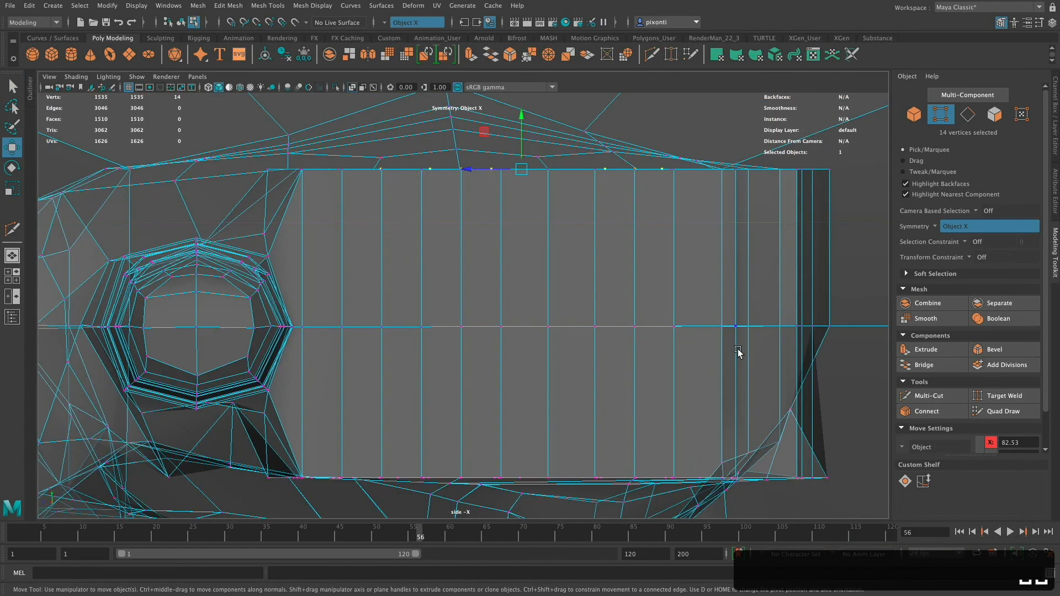
key("space")
key("space")
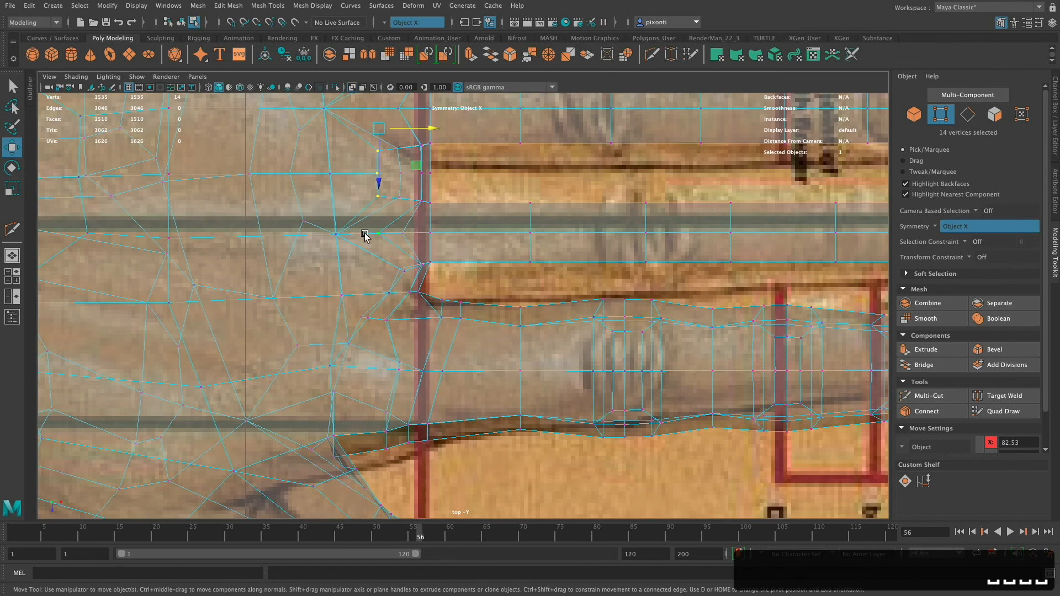
middle_click_drag(621, 401, 610, 447, "alt")
middle_click_drag(634, 325, 639, 425, "alt")
middle_click_drag(652, 373, 662, 416, "alt")
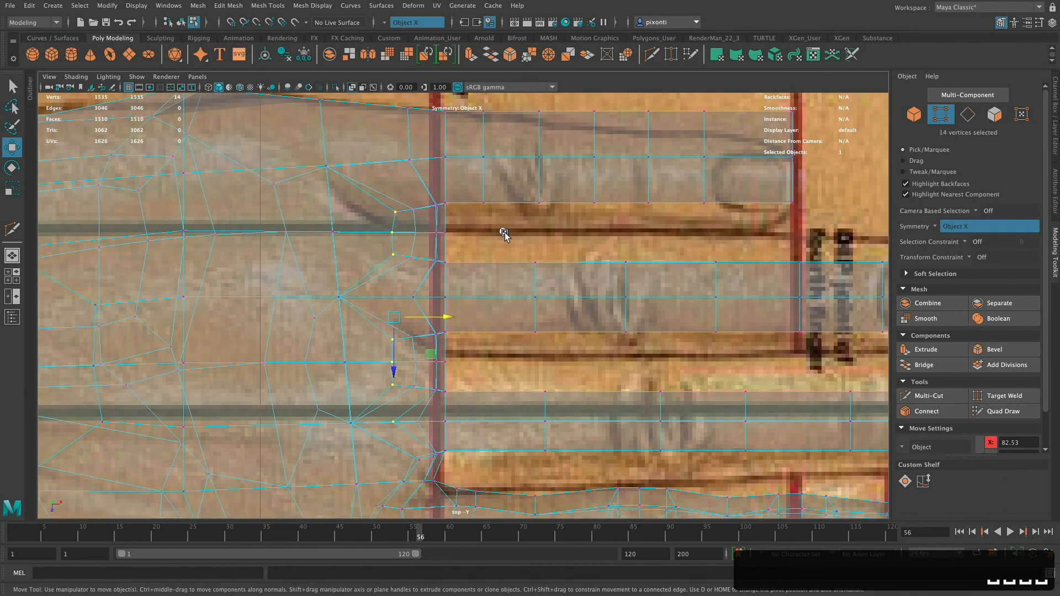
left_click_drag(504, 232, 313, 351)
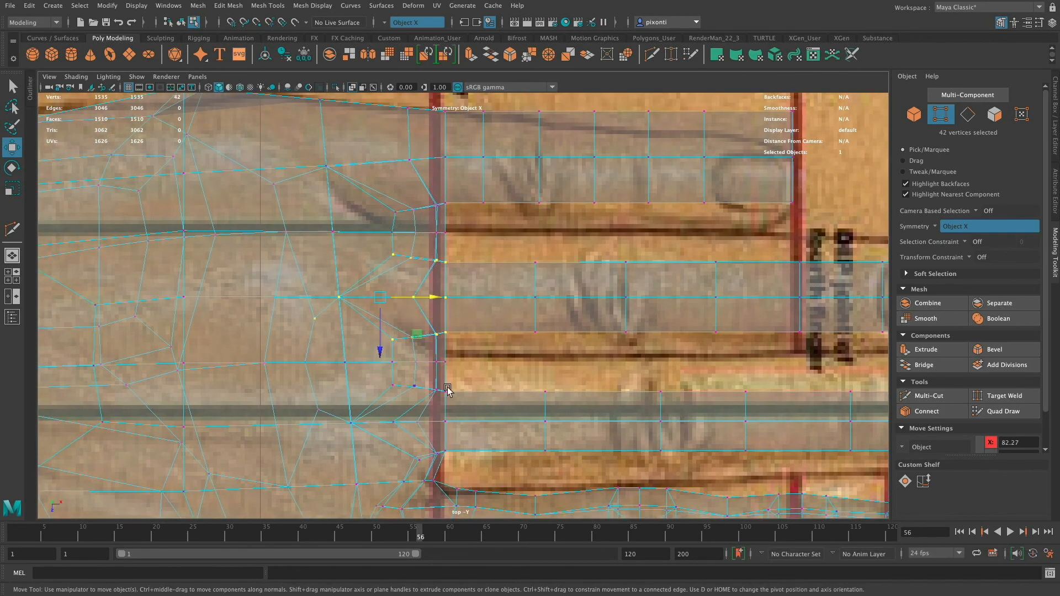
middle_click_drag(608, 188, 686, 314, "alt")
left_click_drag(819, 306, 303, 142)
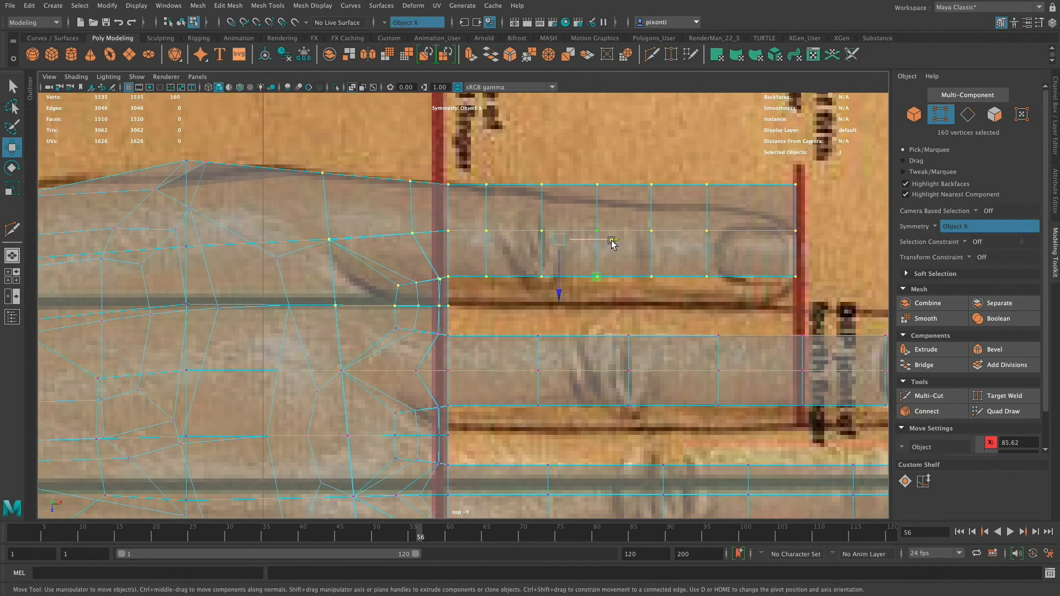
left_click_drag(612, 243, 588, 230)
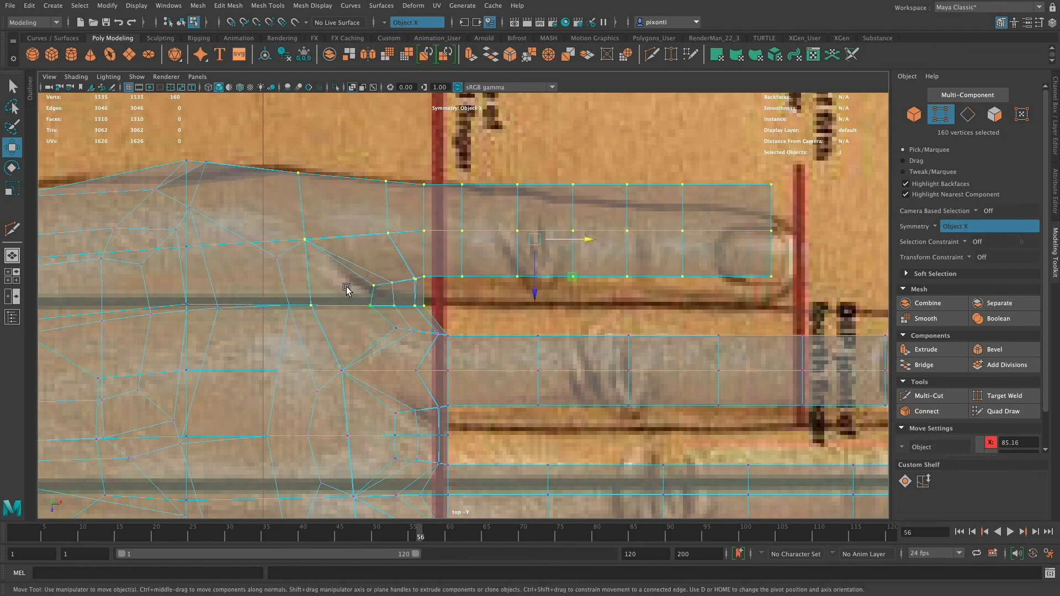
Adjust the vertex row behind the little finger, nudging the two inner points toward the fingertips and the edge point outward to the reference outline
left_click(309, 307)
left_click_drag(366, 303, 377, 304)
left_click_drag(287, 222, 369, 241)
left_click_drag(287, 159, 303, 186)
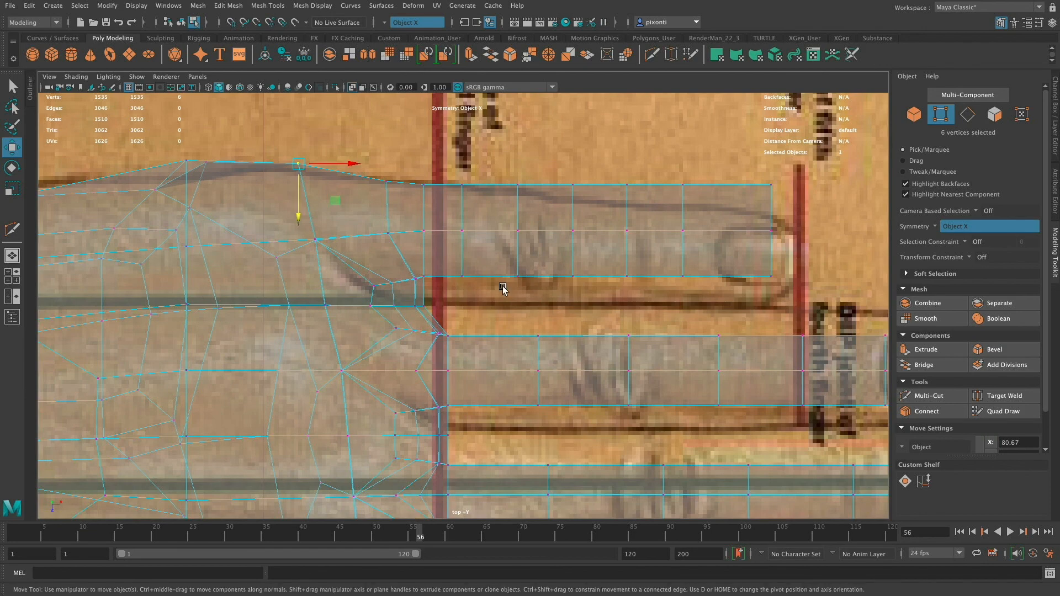
Move the little finger's shaft out to the fingertip guide line at about X 87.10 and its base vertices back to about X 82.30
middle_click_drag(687, 395, 697, 358, "alt")
right_click_drag(697, 359, 628, 391, "alt")
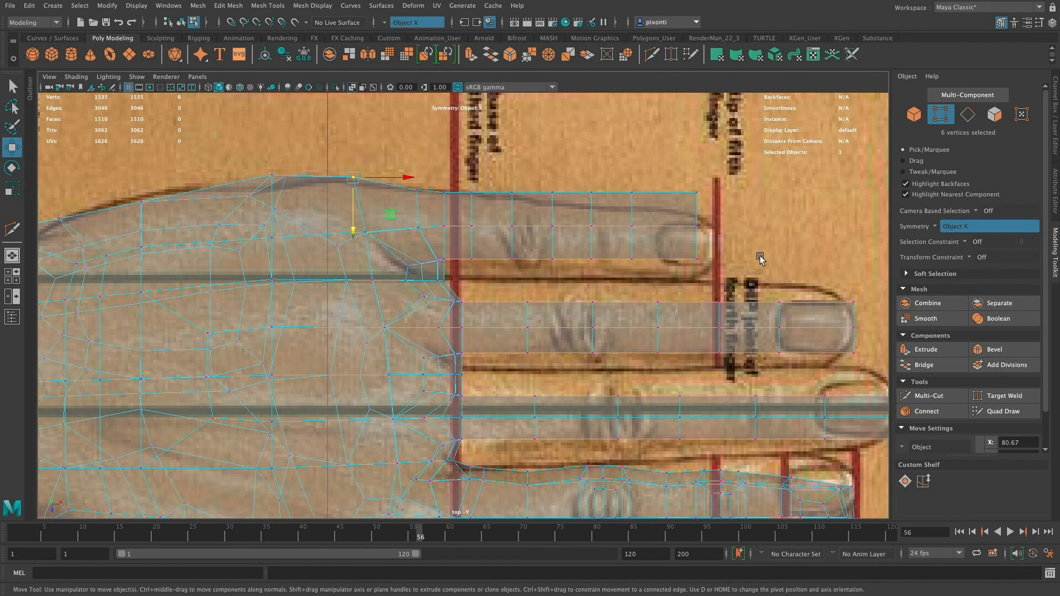
left_click_drag(720, 178, 464, 280)
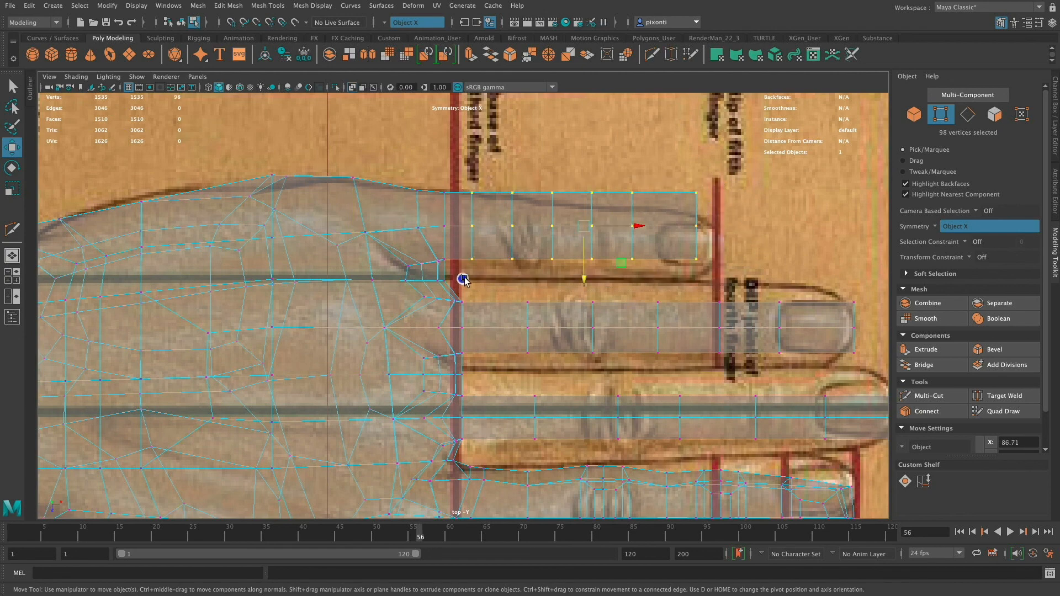
left_click_drag(634, 226, 607, 229)
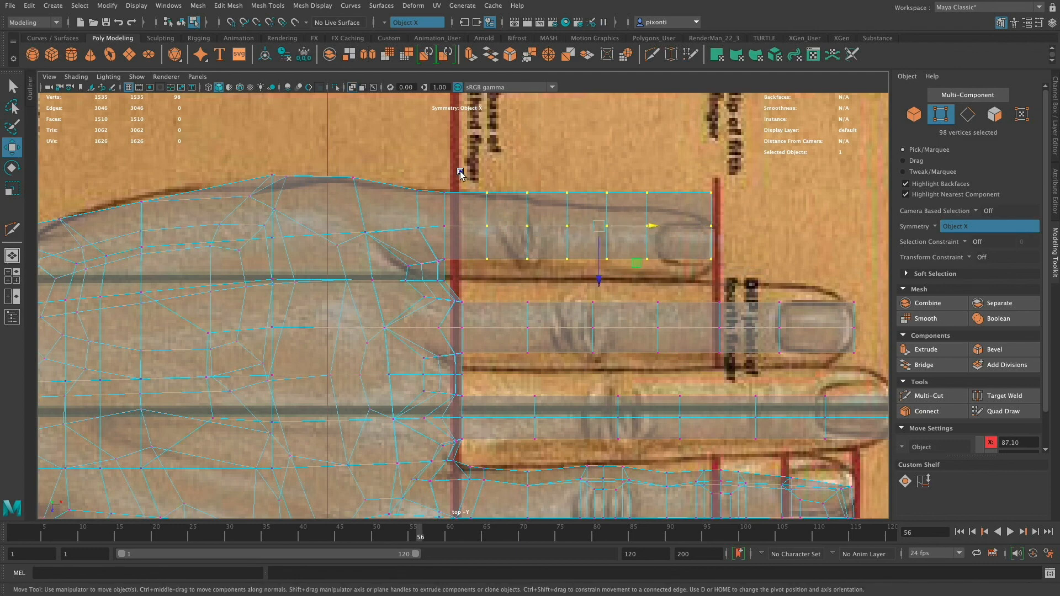
left_click_drag(461, 172, 386, 286)
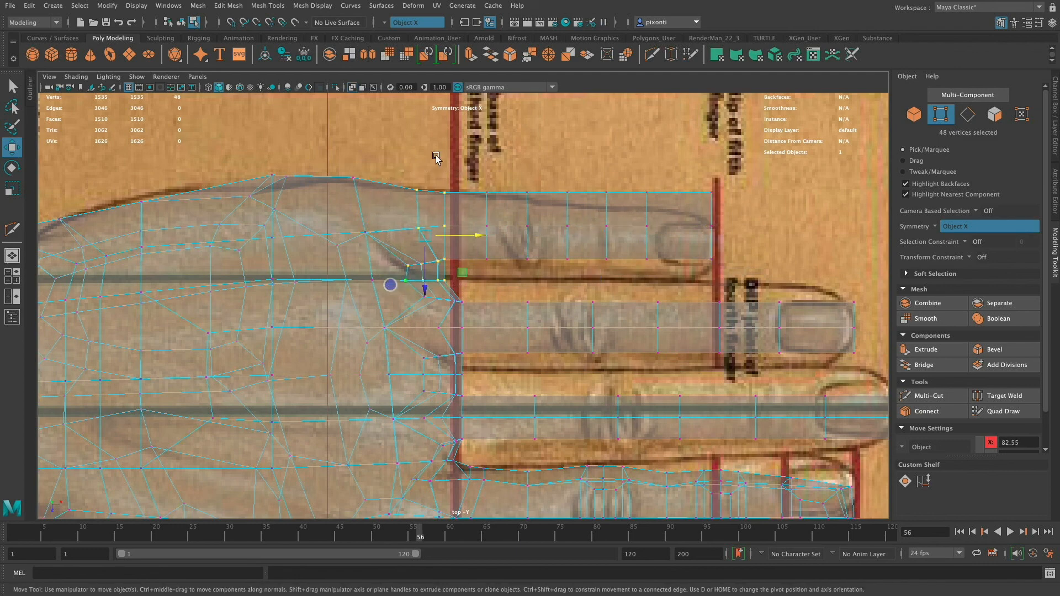
left_click_drag(476, 239, 466, 238)
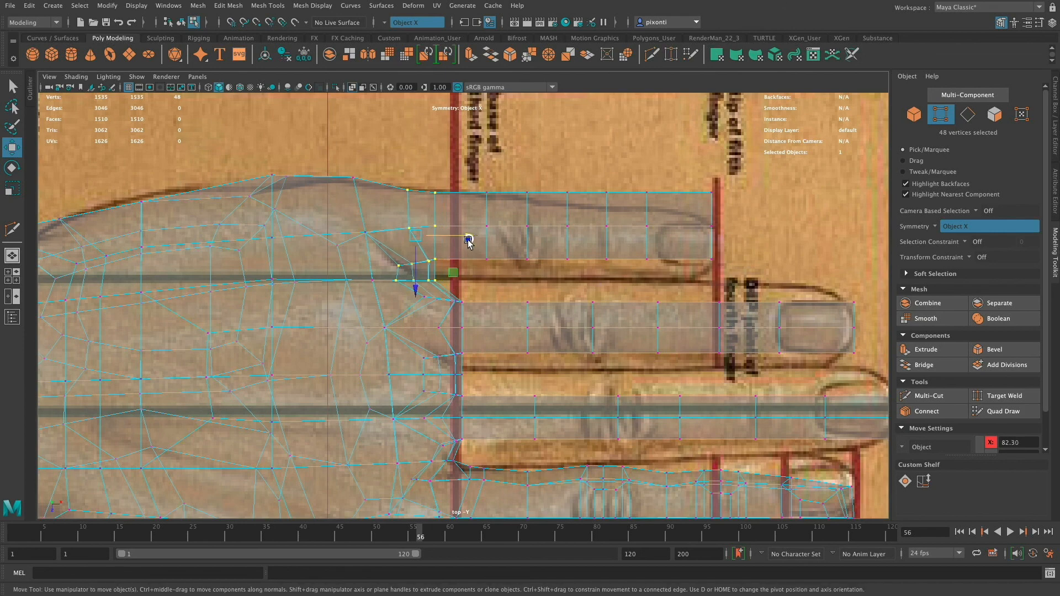
Move the ring finger's outer base vertices to about X 82.41, and those between ring and middle fingers to about X 82.65 and toward the little finger
left_click_drag(480, 288, 407, 318)
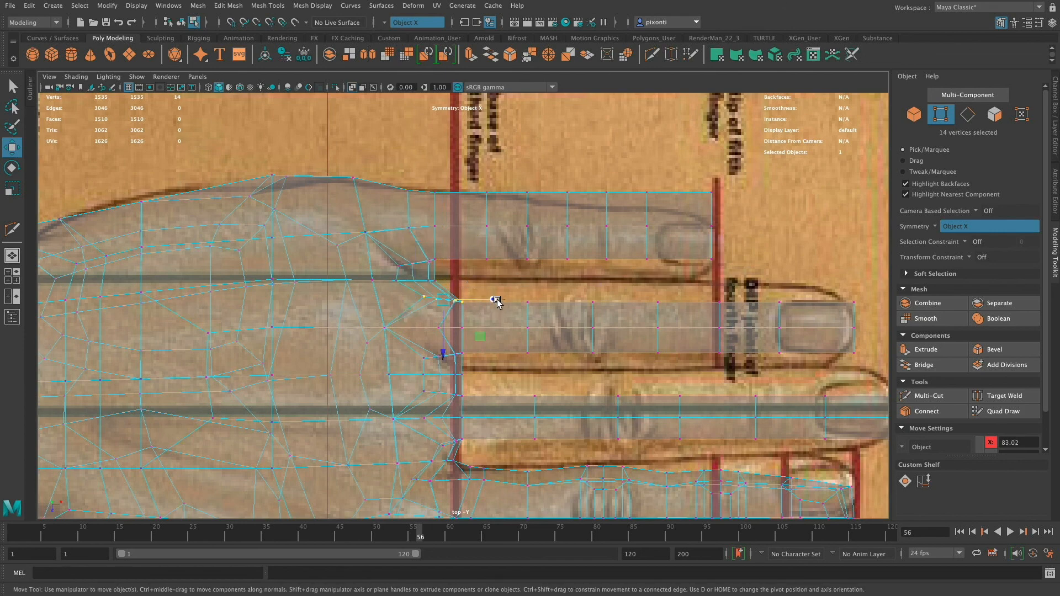
left_click_drag(497, 301, 473, 301)
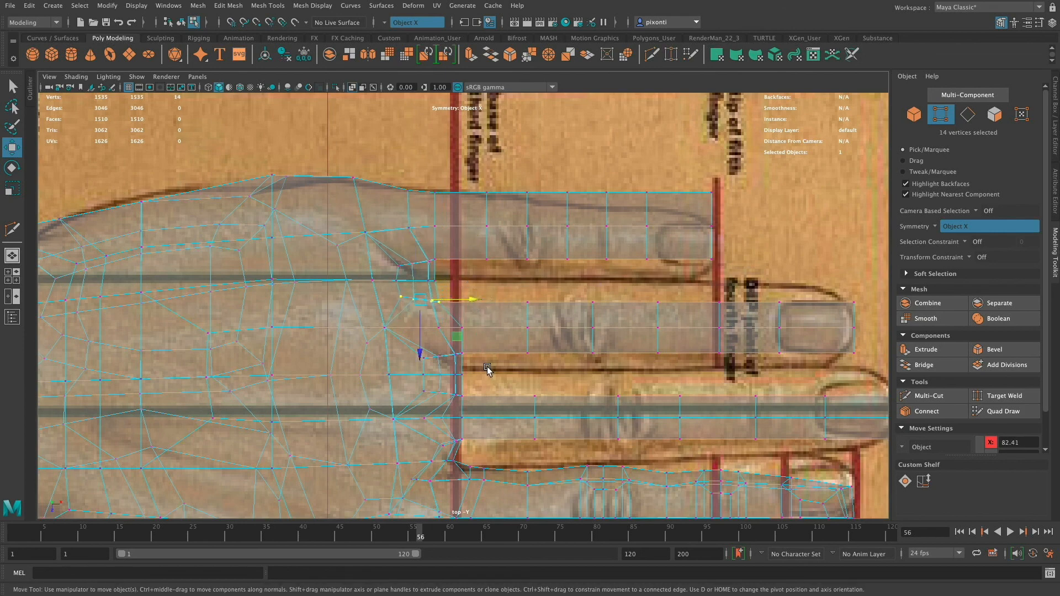
left_click_drag(496, 346, 409, 400)
left_click_drag(486, 377, 483, 378)
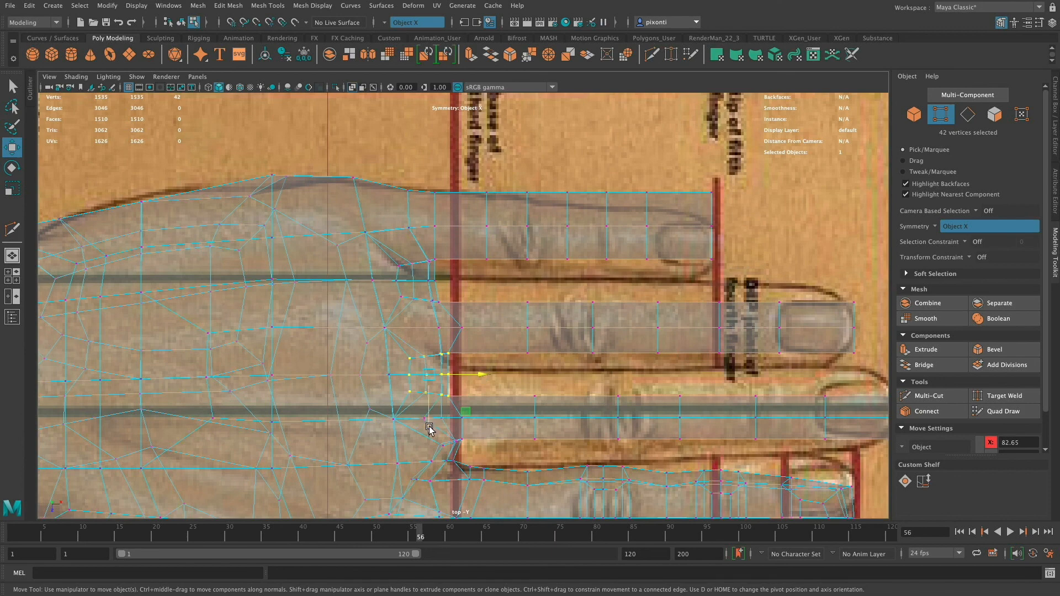
middle_click_drag(429, 429, 431, 421)
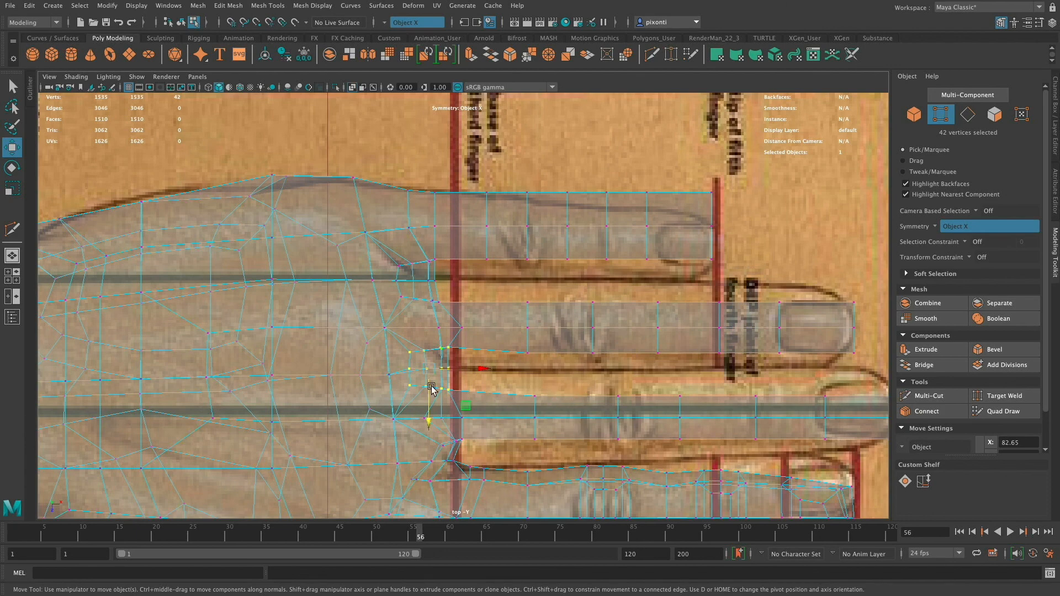
Examine the fingers and thumb against the reference image in the top view, and the hand's overall shape from the thumb side in perspective
scroll(601, 413, "down", 5)
scroll(608, 379, "up", 5)
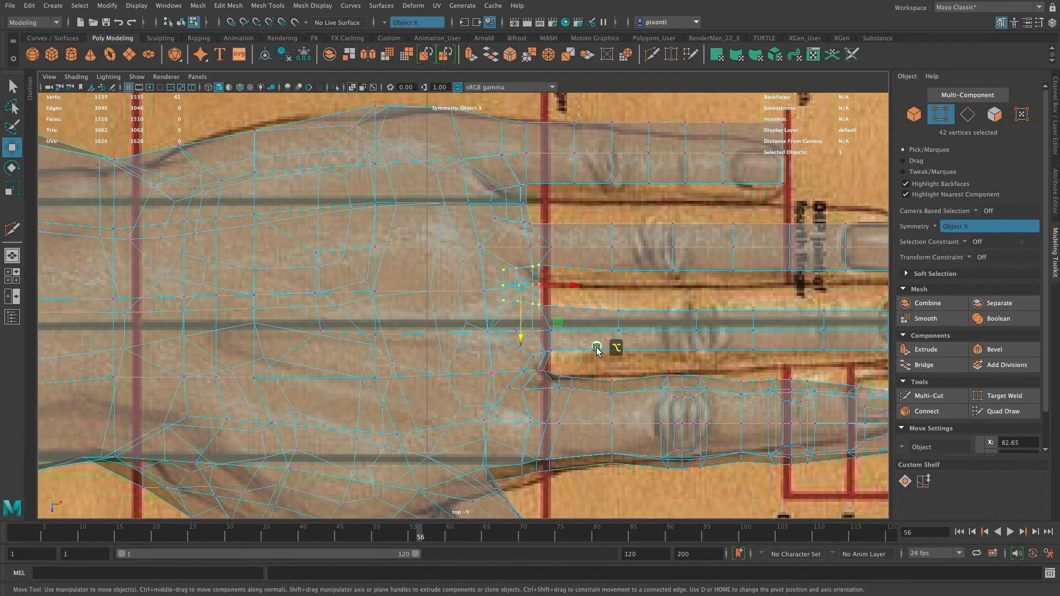
scroll(604, 319, "down", 5)
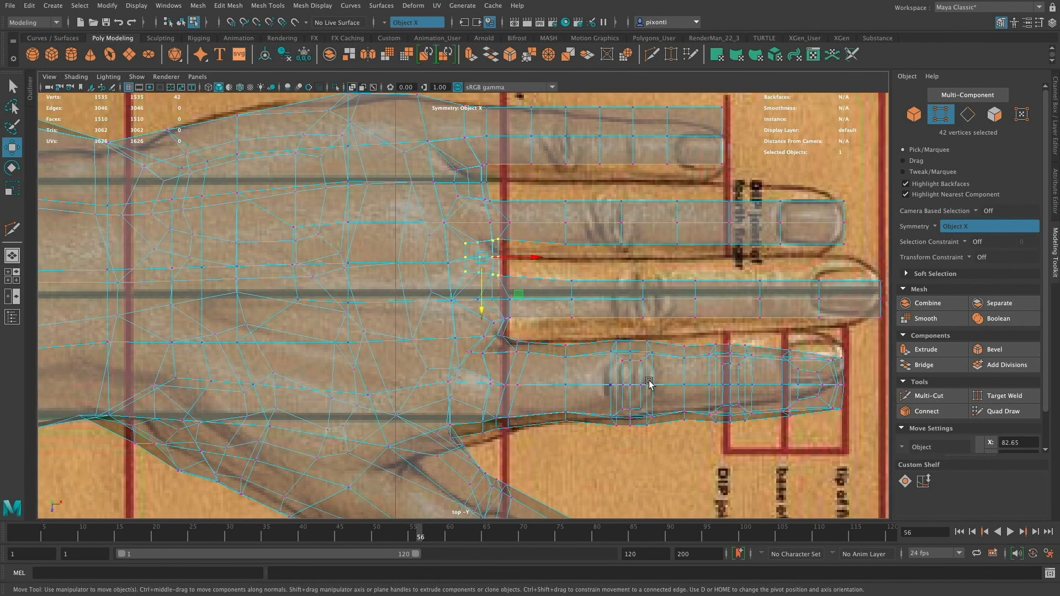
scroll(776, 348, "up", 5)
middle_click_drag(776, 346, 755, 342, "alt")
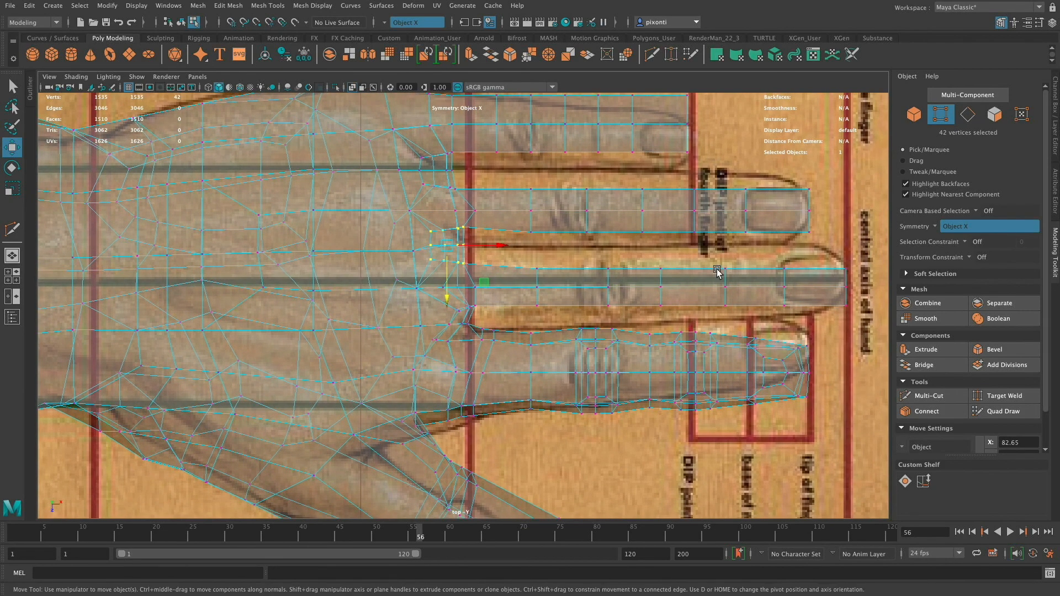
middle_click_drag(669, 406, 690, 347, "alt")
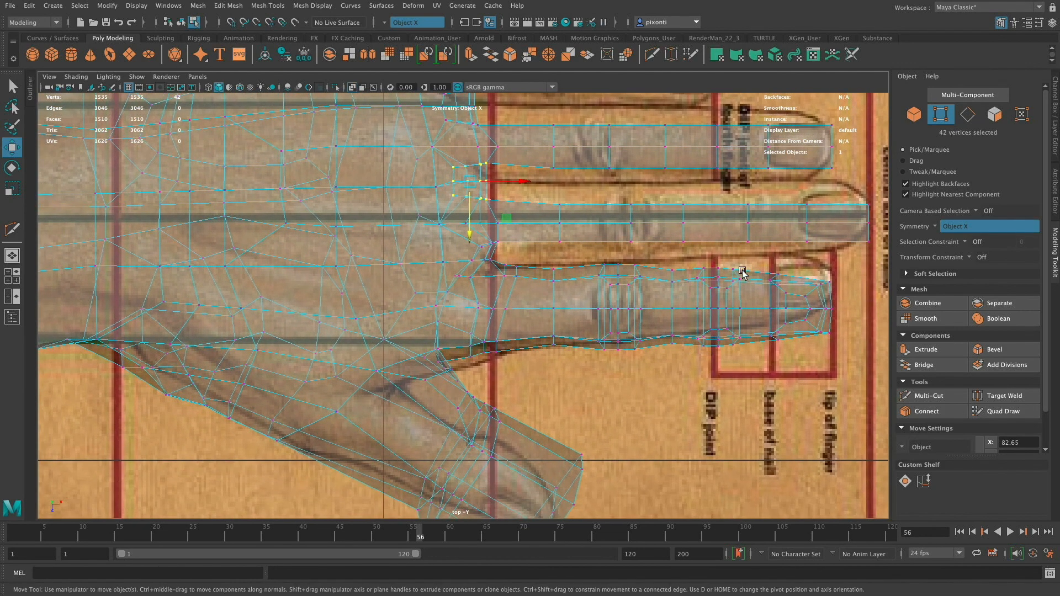
scroll(508, 428, "up", 5)
scroll(533, 374, "down", 5)
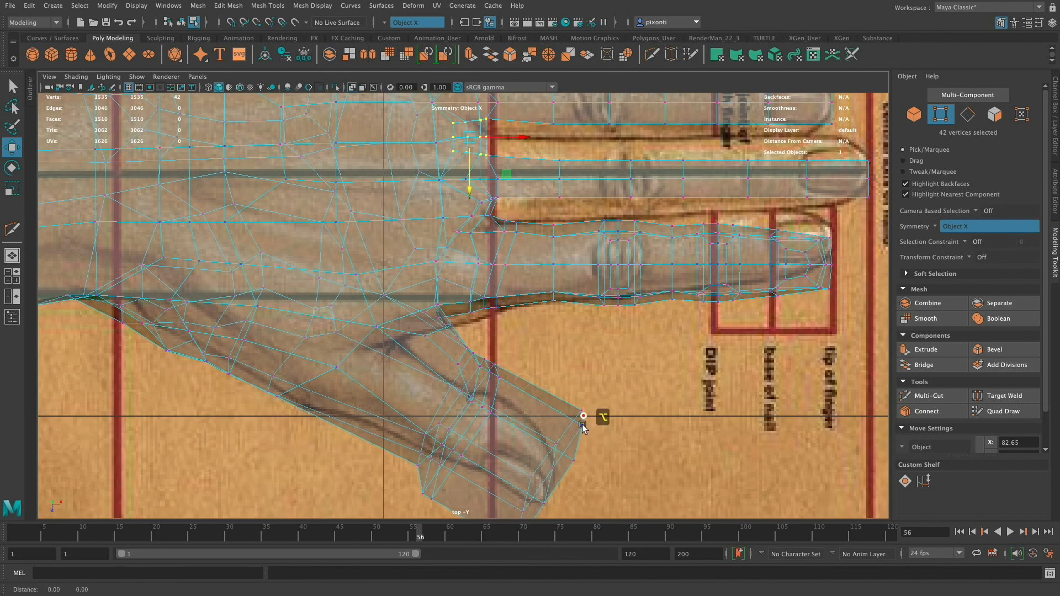
key("space")
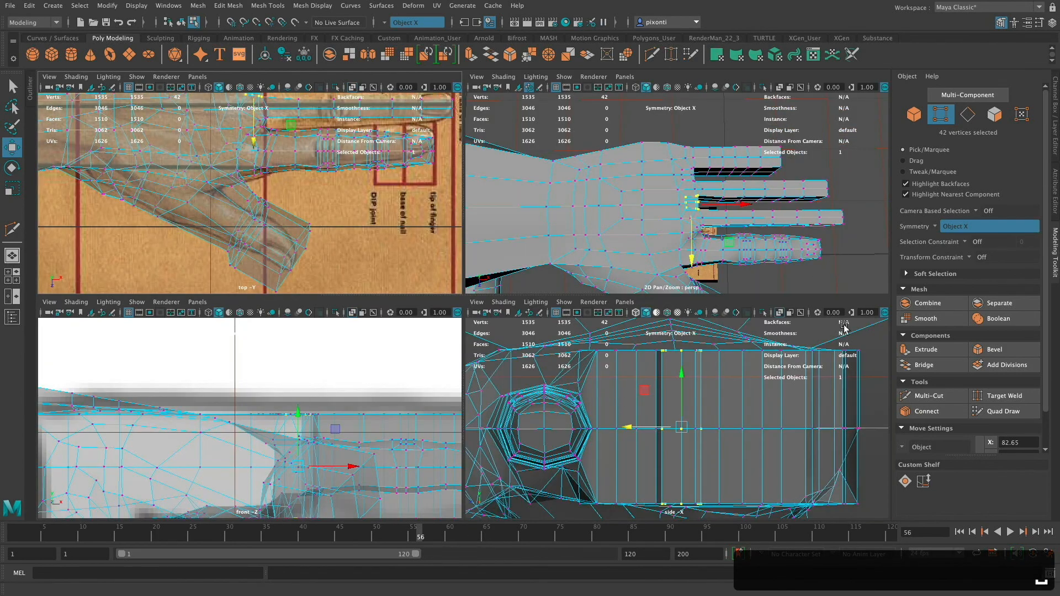
key("space")
left_click_drag(675, 323, 703, 360, "alt")
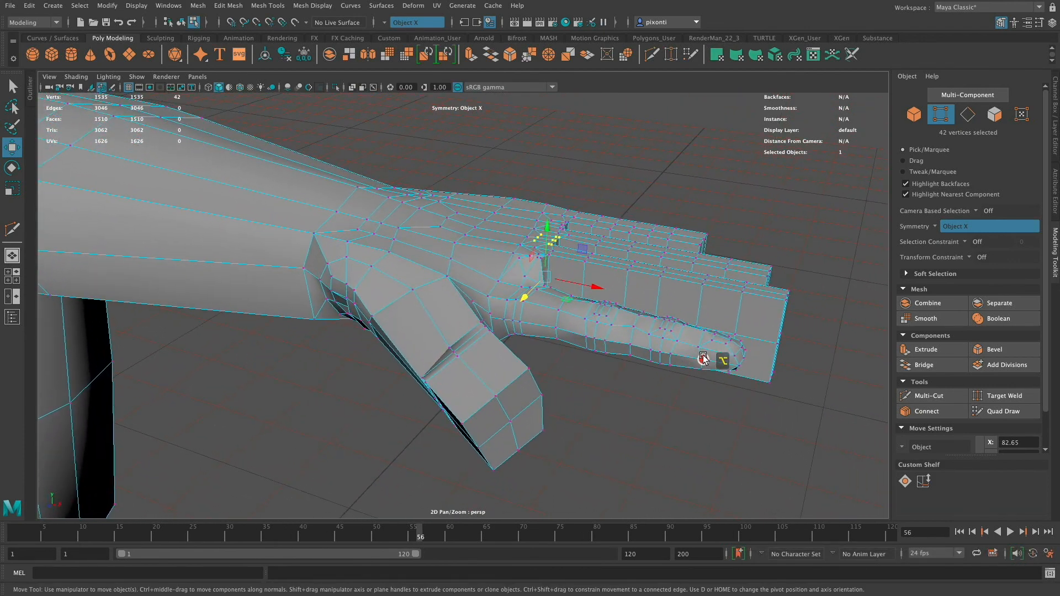